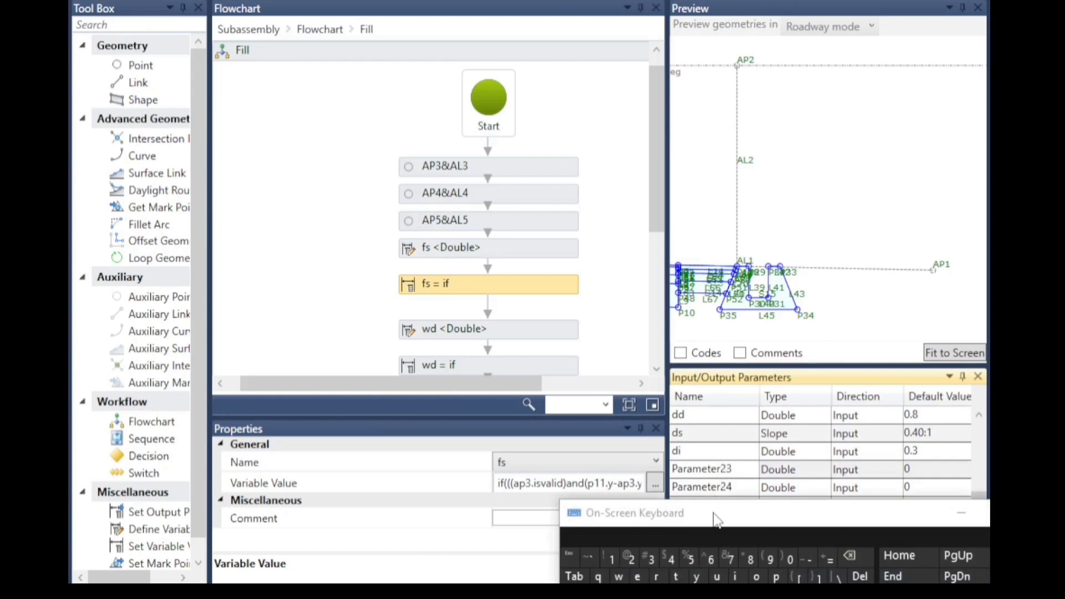
Rename the input parameter Parameter23 as fcs
click(710, 468)
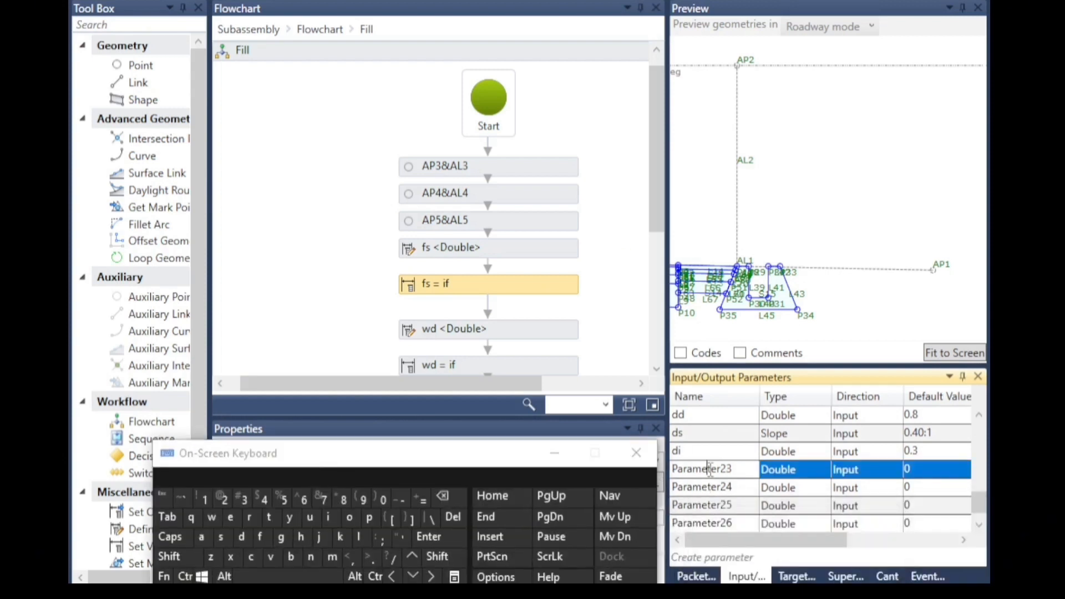
click(710, 469)
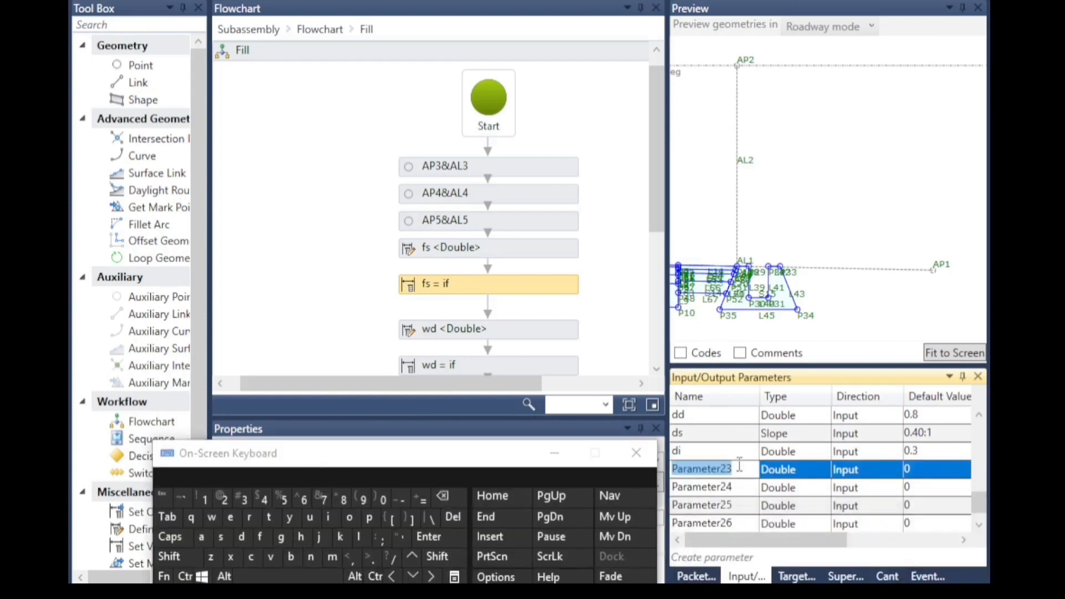
click(261, 537)
click(252, 558)
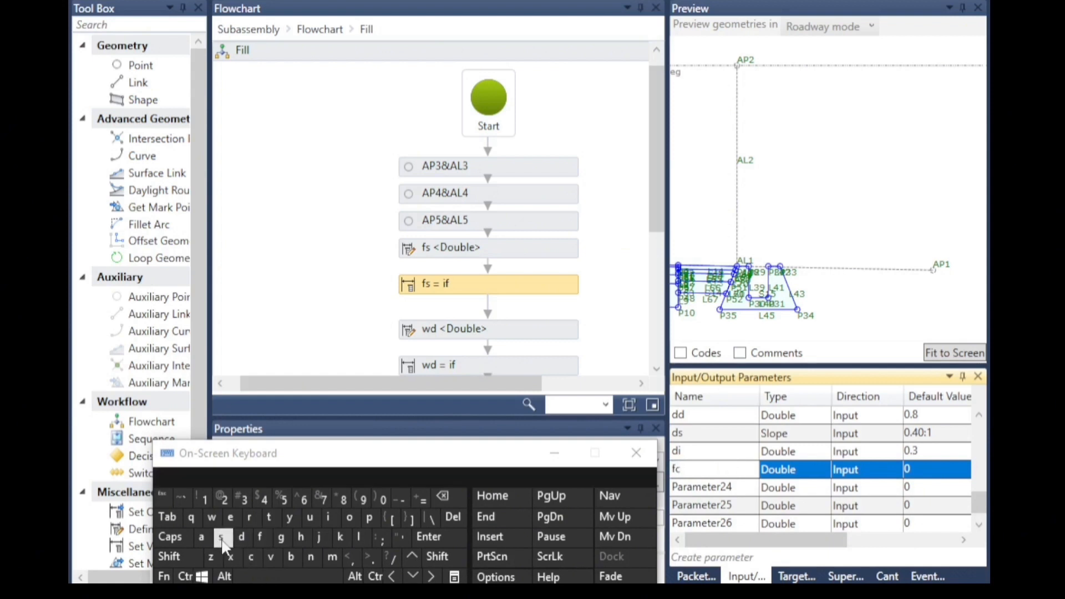
Change the fcs parameter's type to Slope and set its default value to 3
click(806, 472)
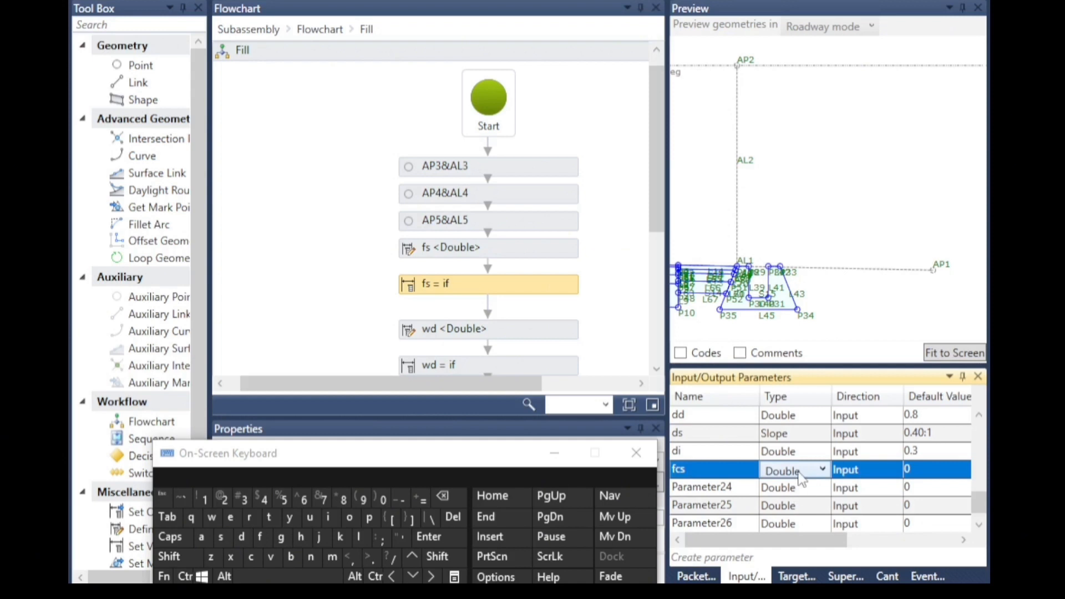
click(822, 470)
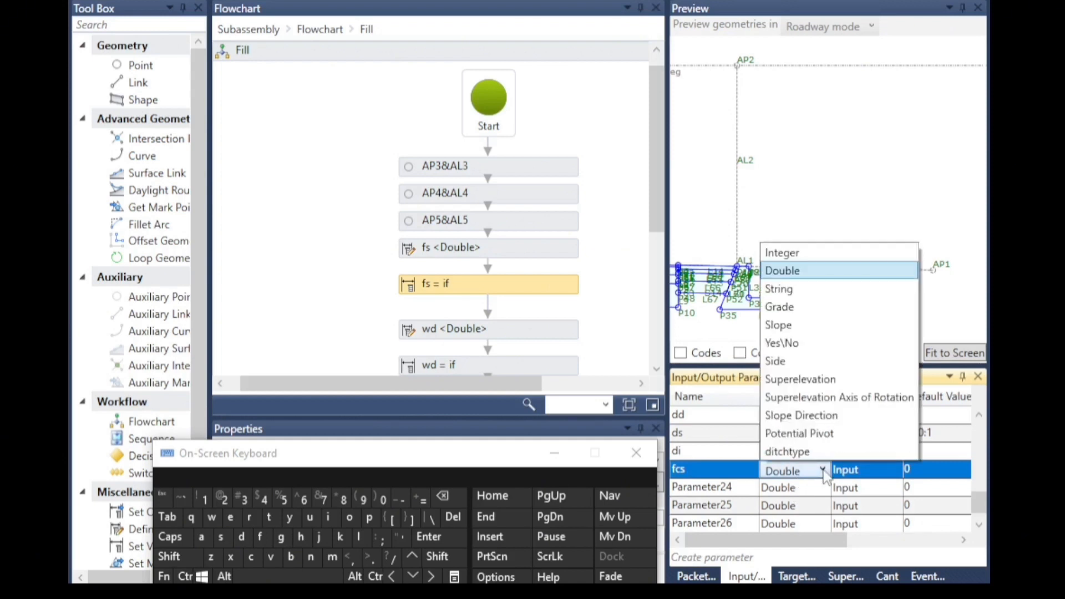
click(809, 328)
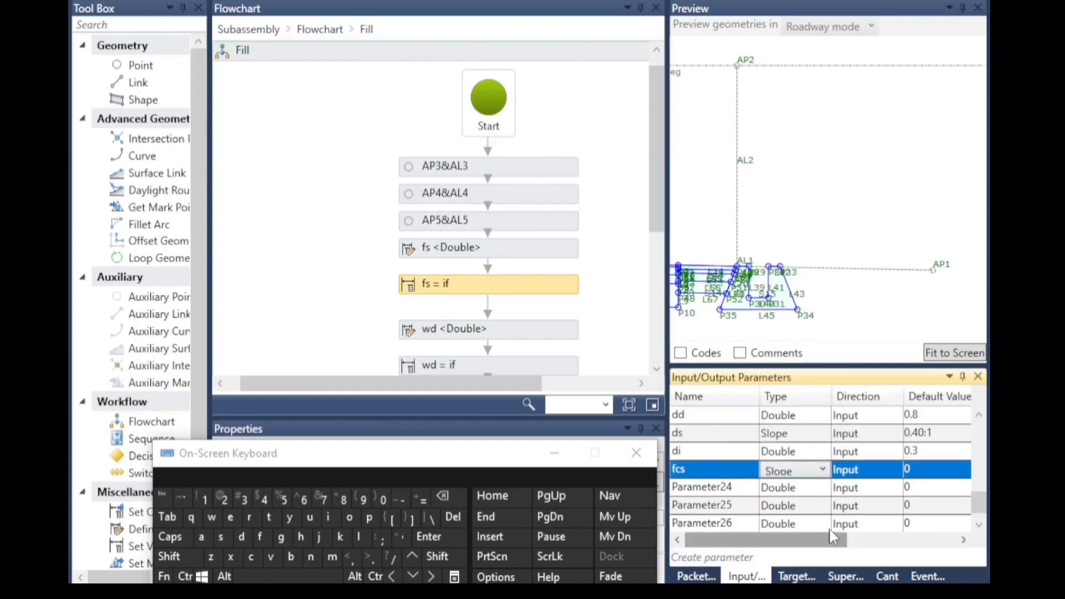
click(913, 471)
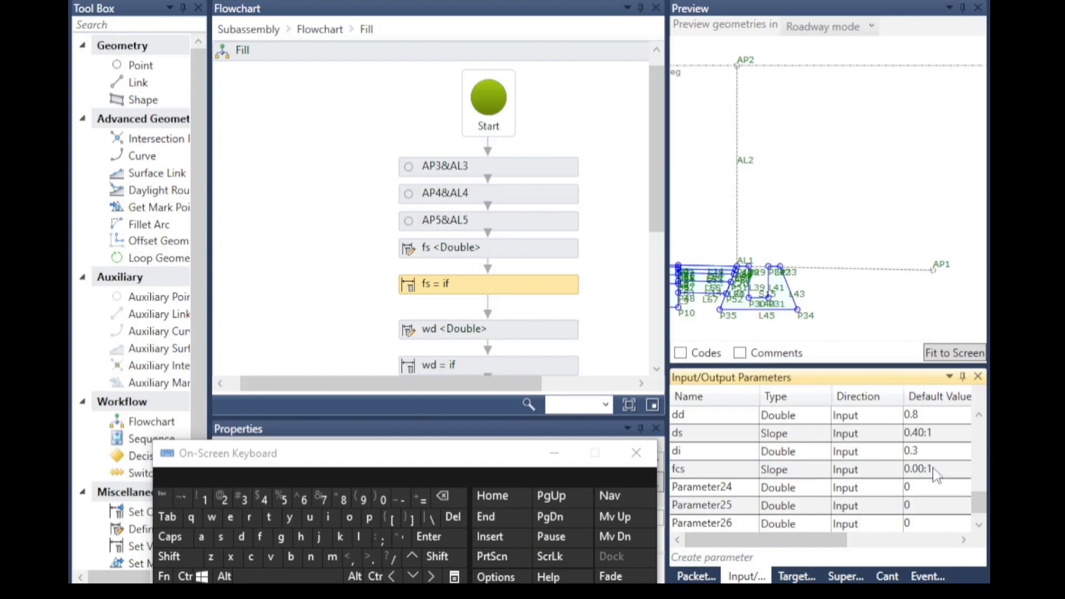
click(935, 470)
double_click(921, 470)
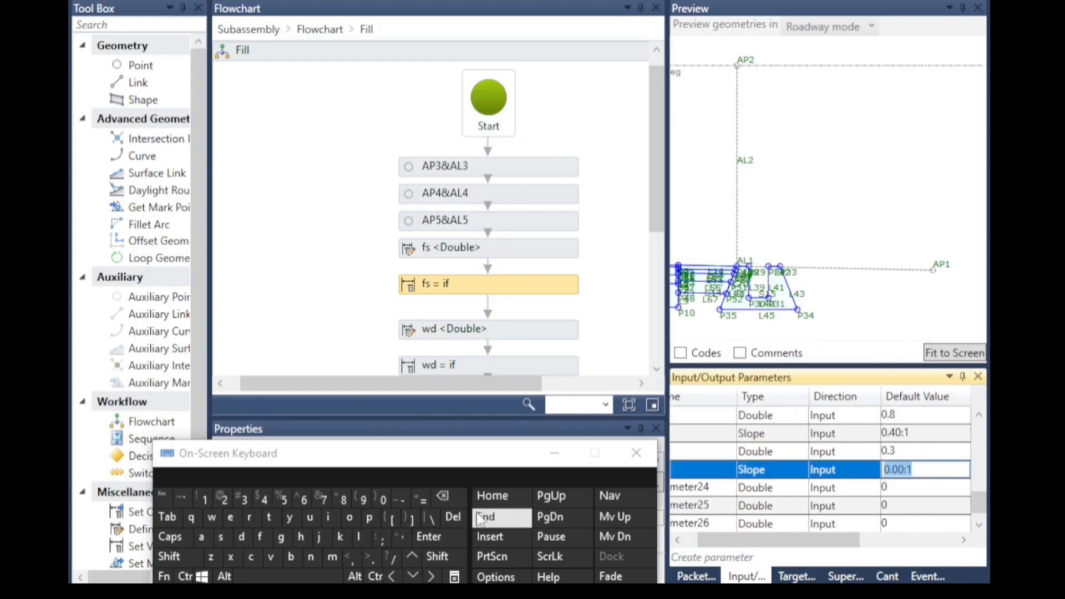
click(246, 503)
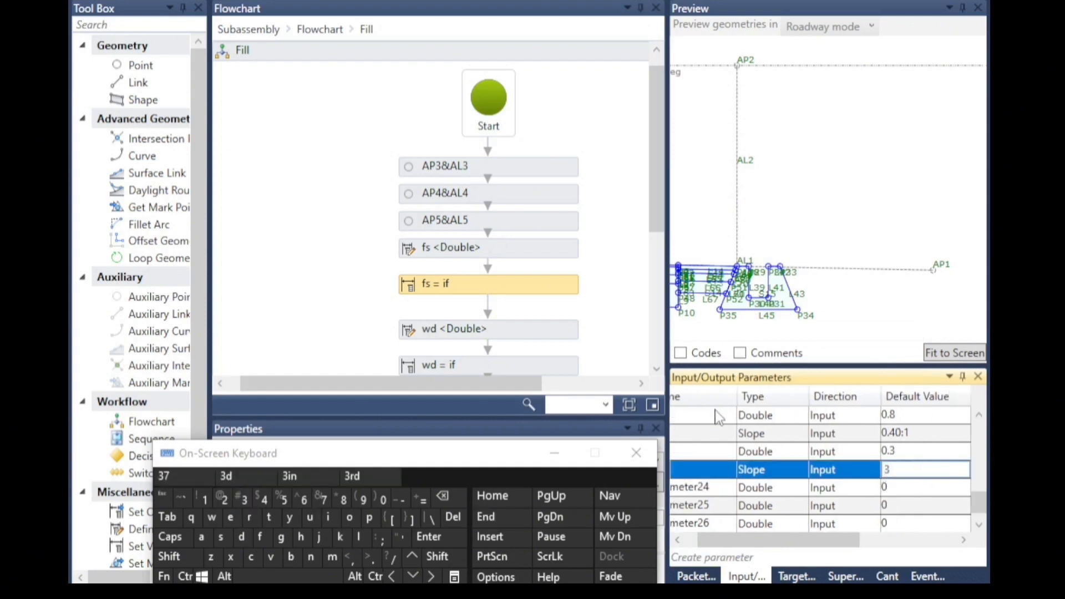
Rename the input parameter Parameter24 as mcs
click(718, 495)
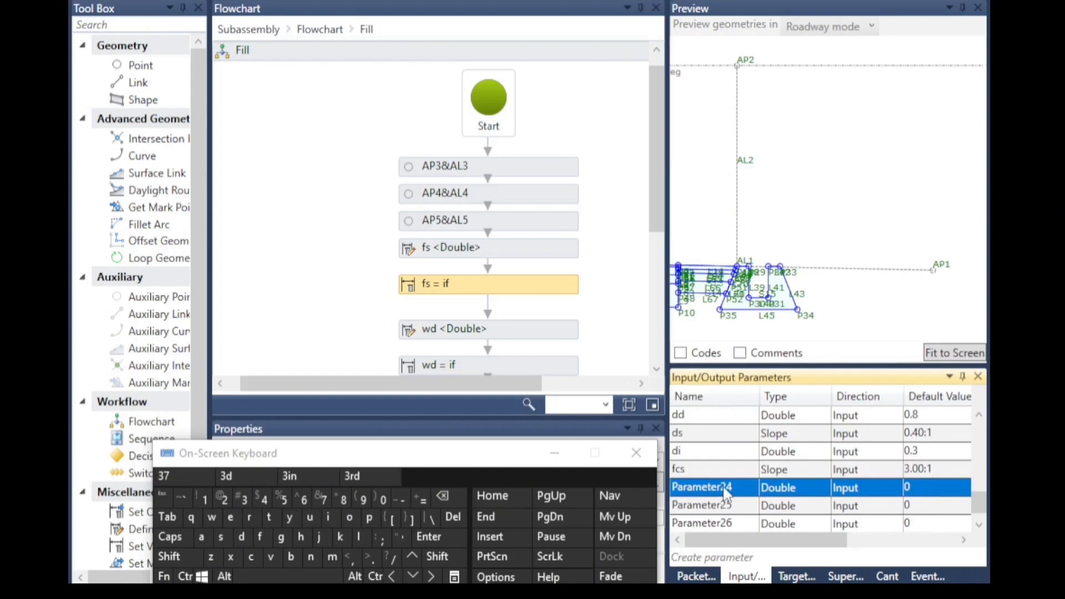
click(726, 494)
click(332, 557)
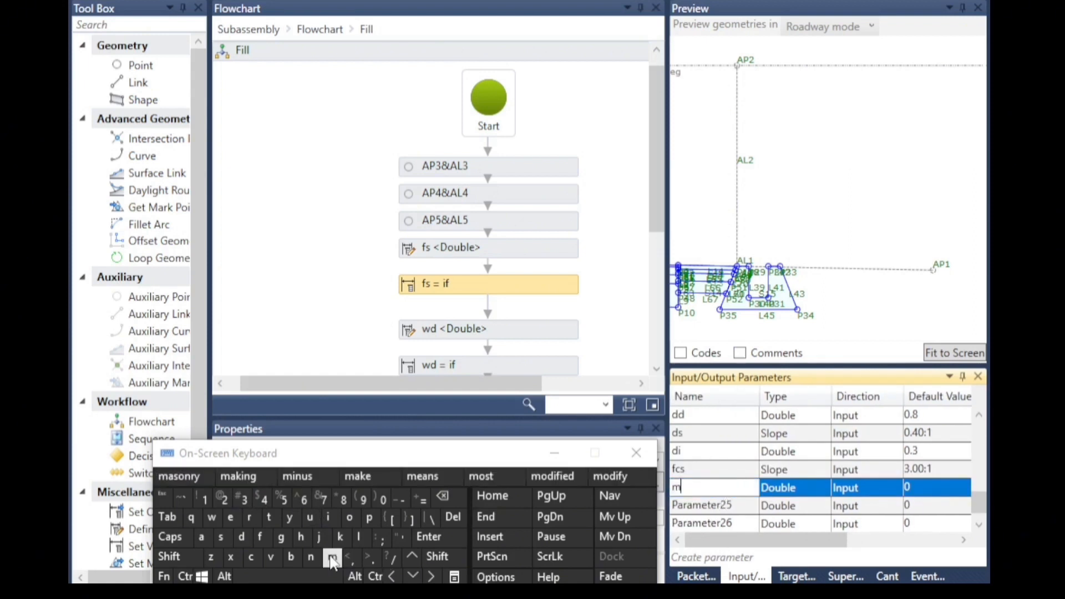
click(251, 557)
click(222, 537)
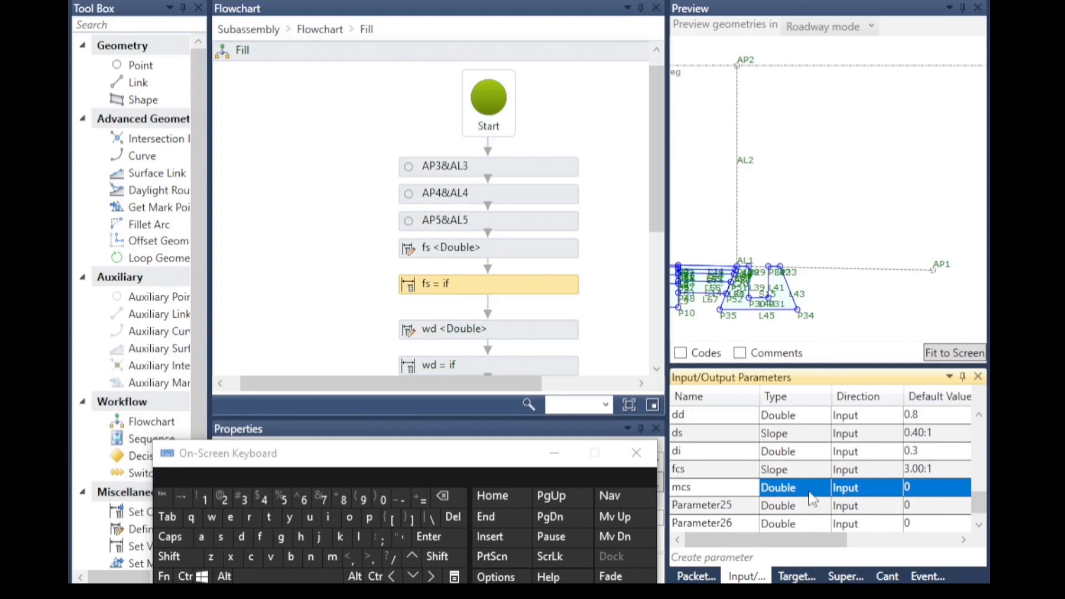
Change the mcs parameter's type to Slope and set its default value to 2
click(808, 491)
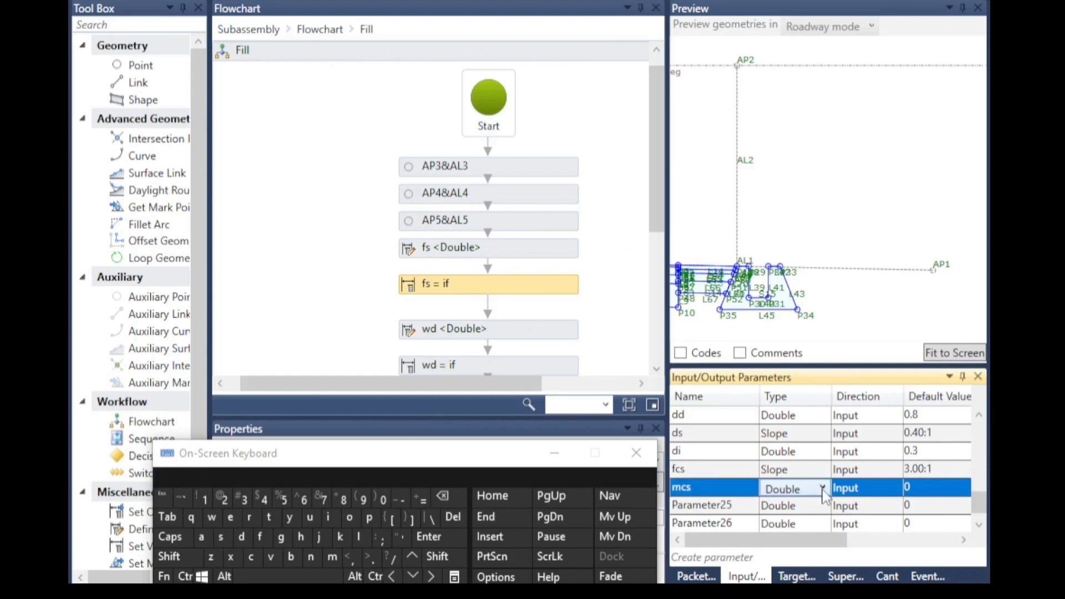
click(823, 487)
click(799, 345)
click(921, 491)
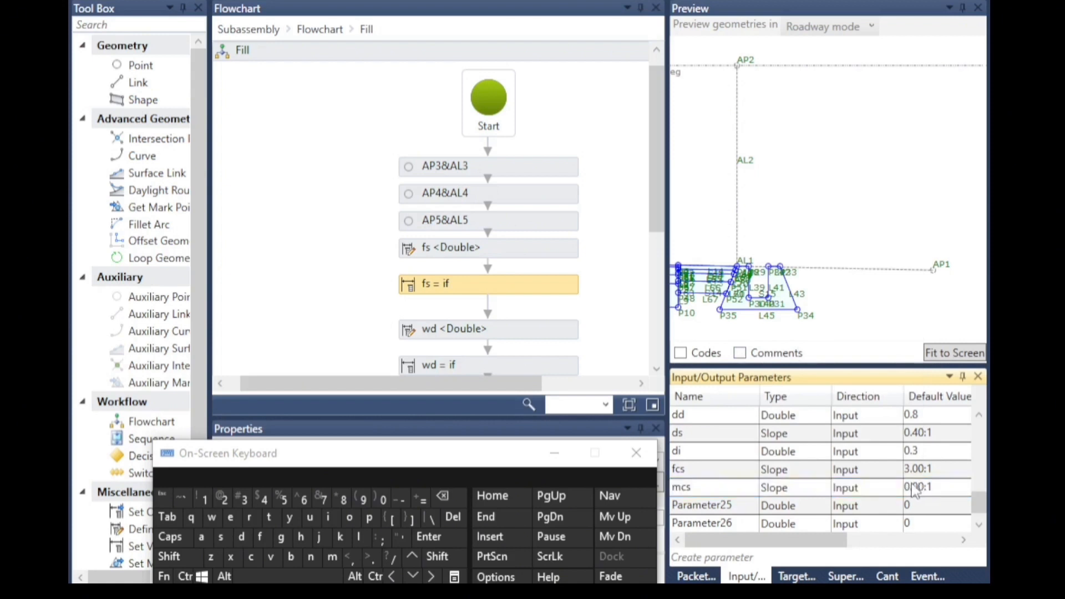
click(938, 488)
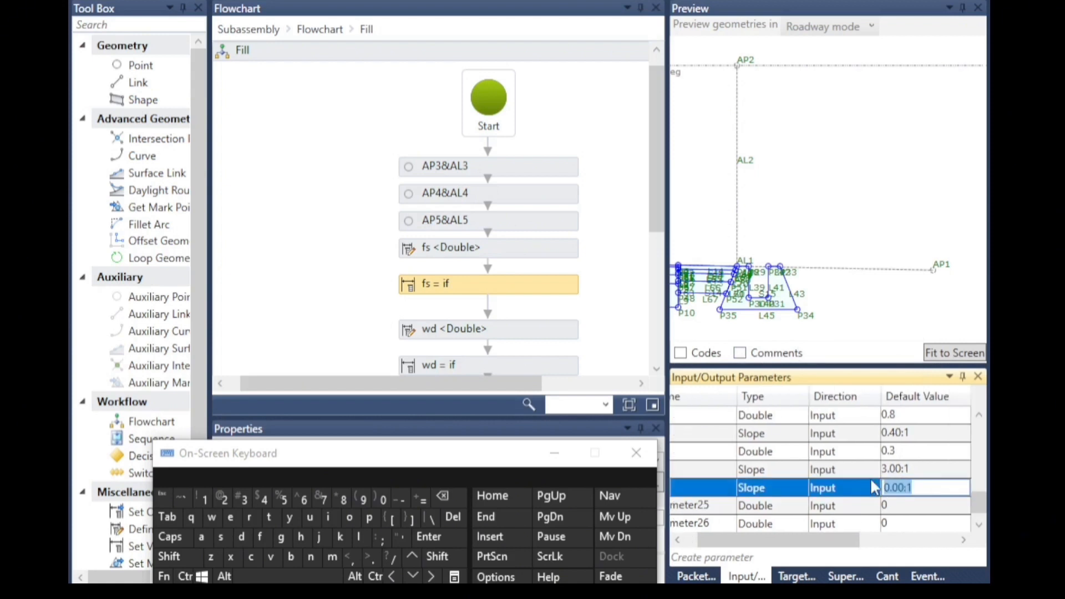
click(227, 501)
Rename the input parameter Parameter25 as scs
click(720, 515)
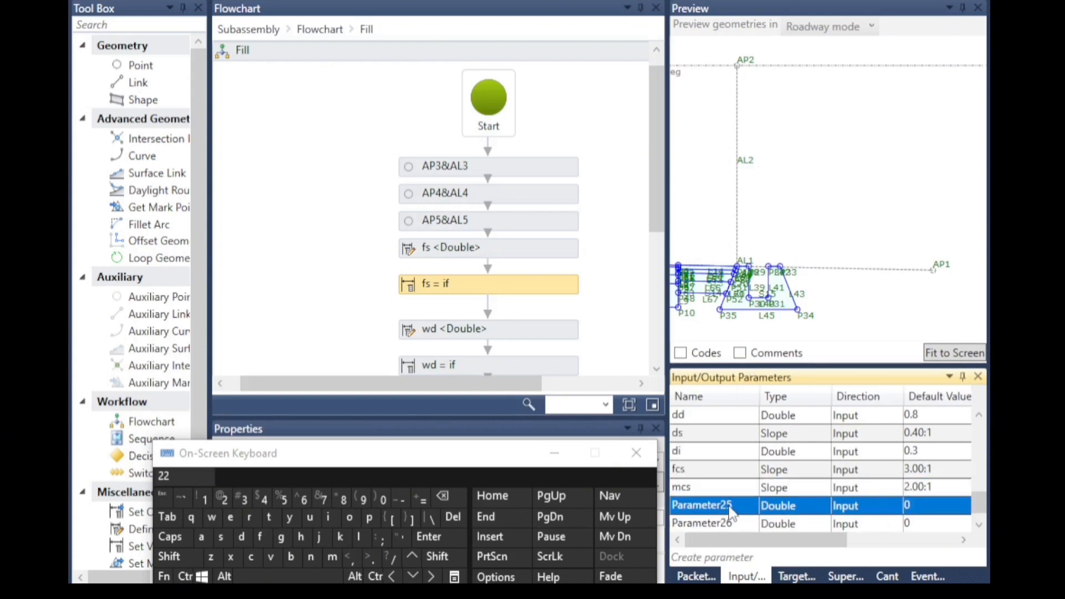
click(729, 504)
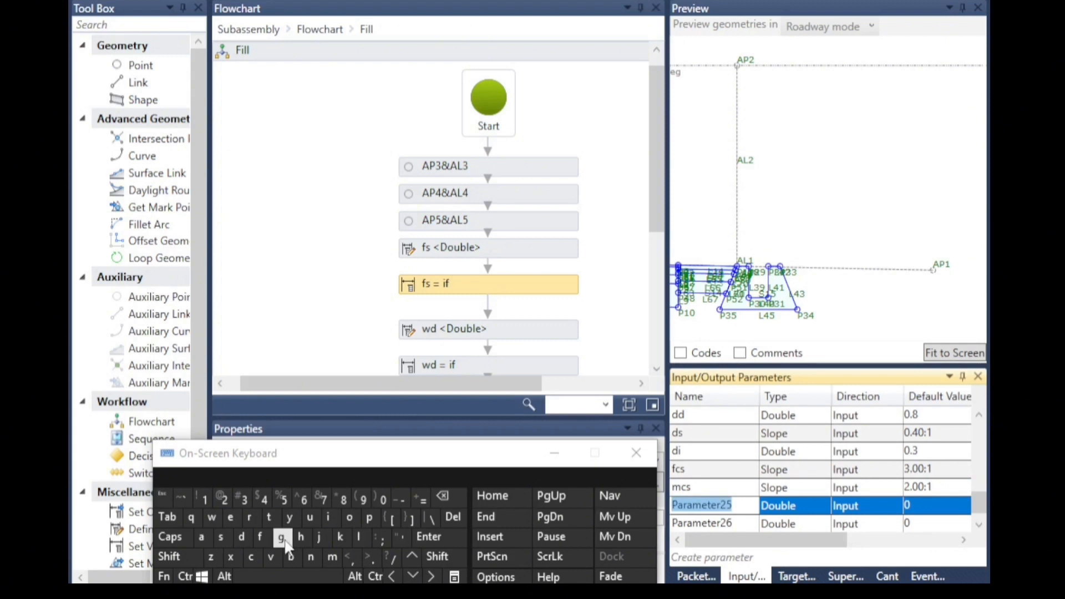
click(220, 537)
click(250, 557)
click(221, 538)
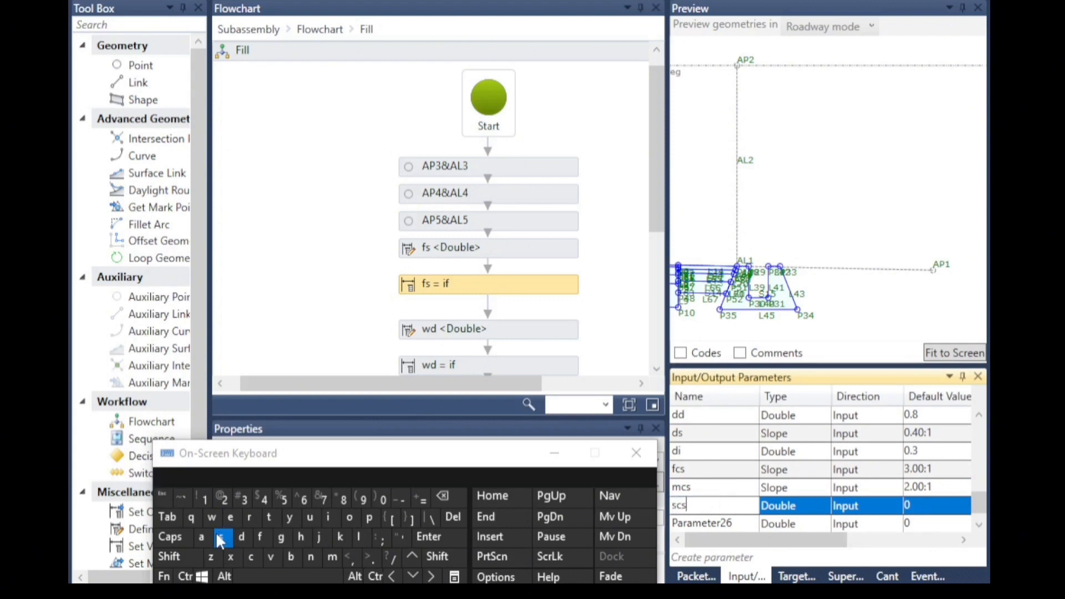
Set the scs parameter's default value to 1.5 and change its type to Slope
click(910, 505)
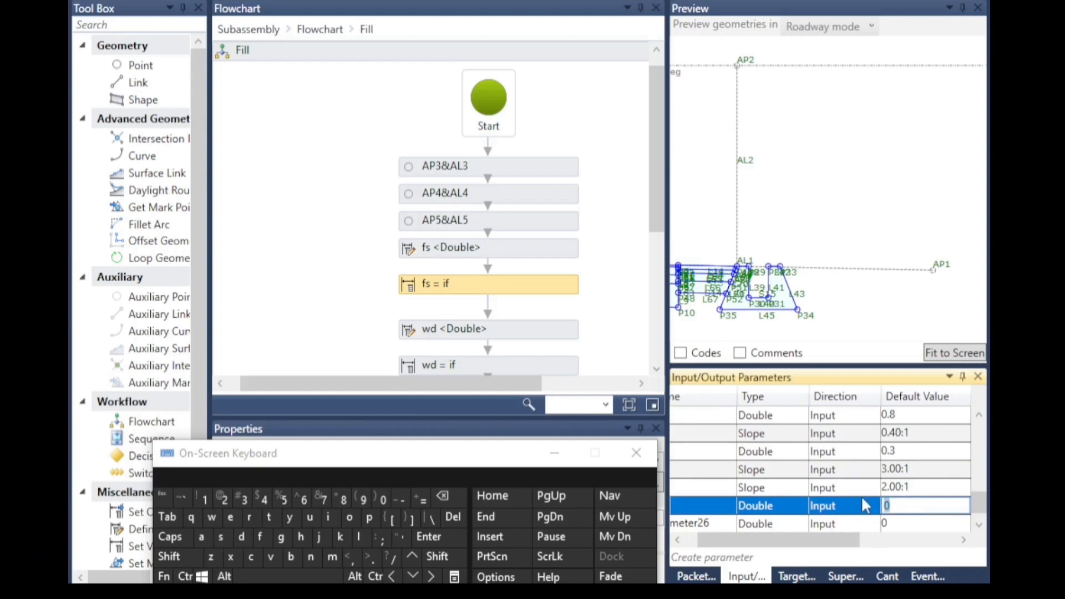
click(203, 498)
click(369, 557)
click(282, 500)
click(747, 512)
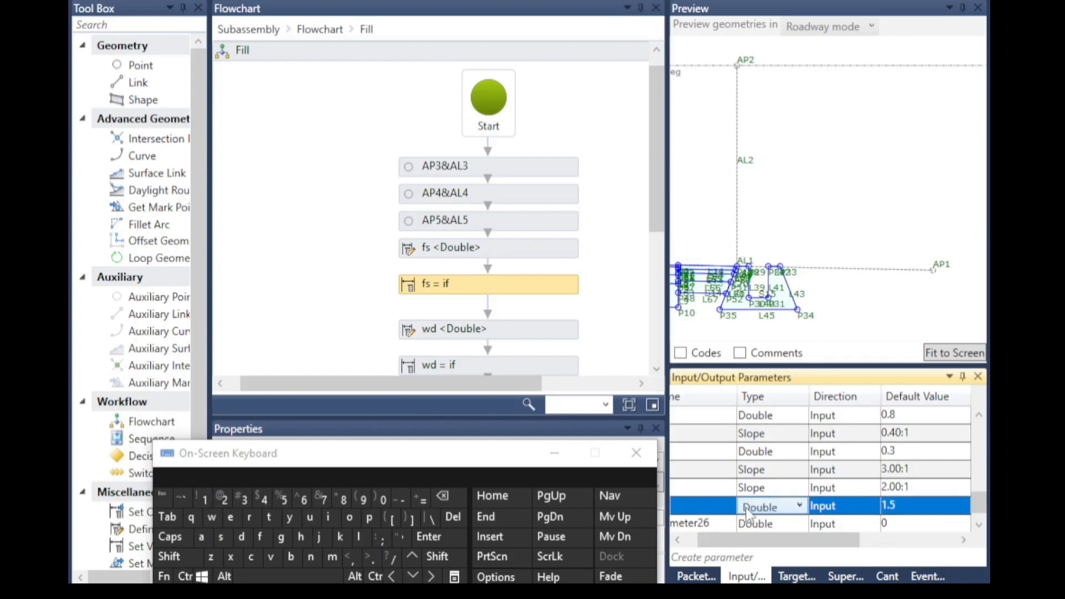
click(799, 506)
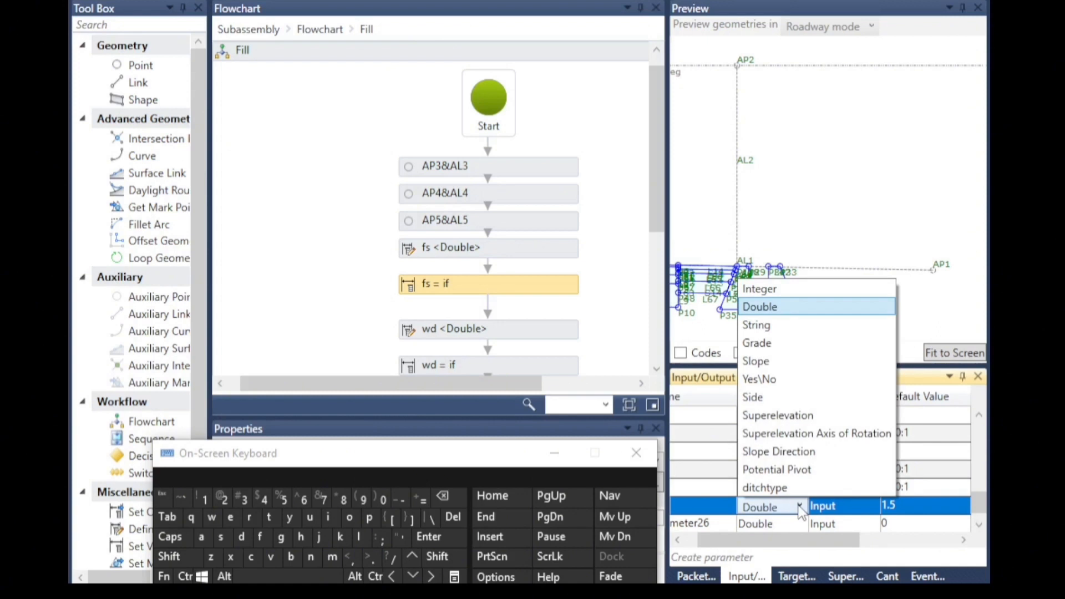
click(779, 367)
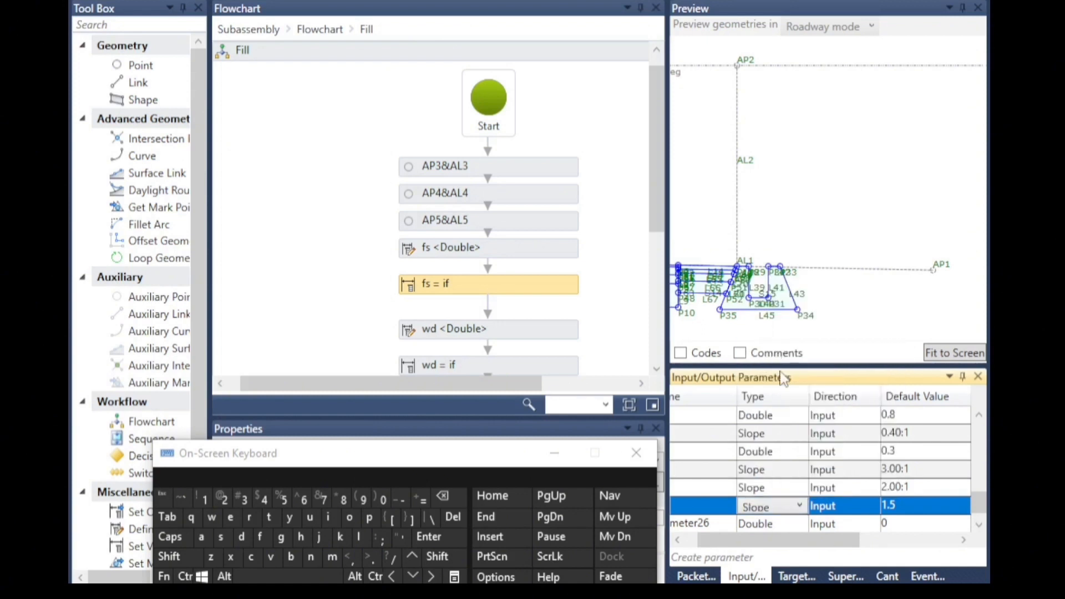
Rename the input parameter Parameter26 as dli
click(709, 526)
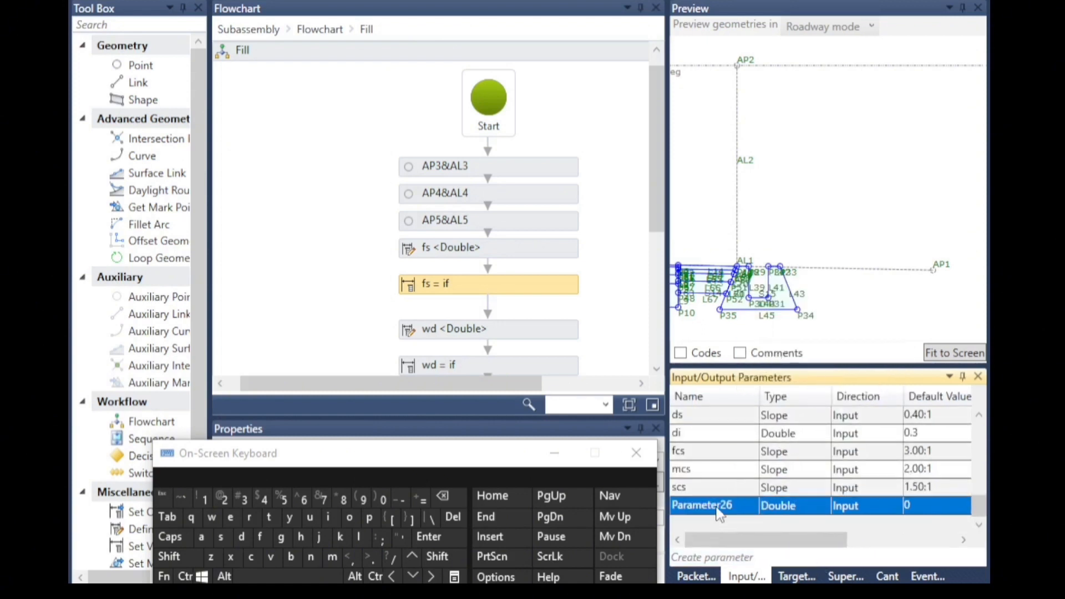
click(719, 508)
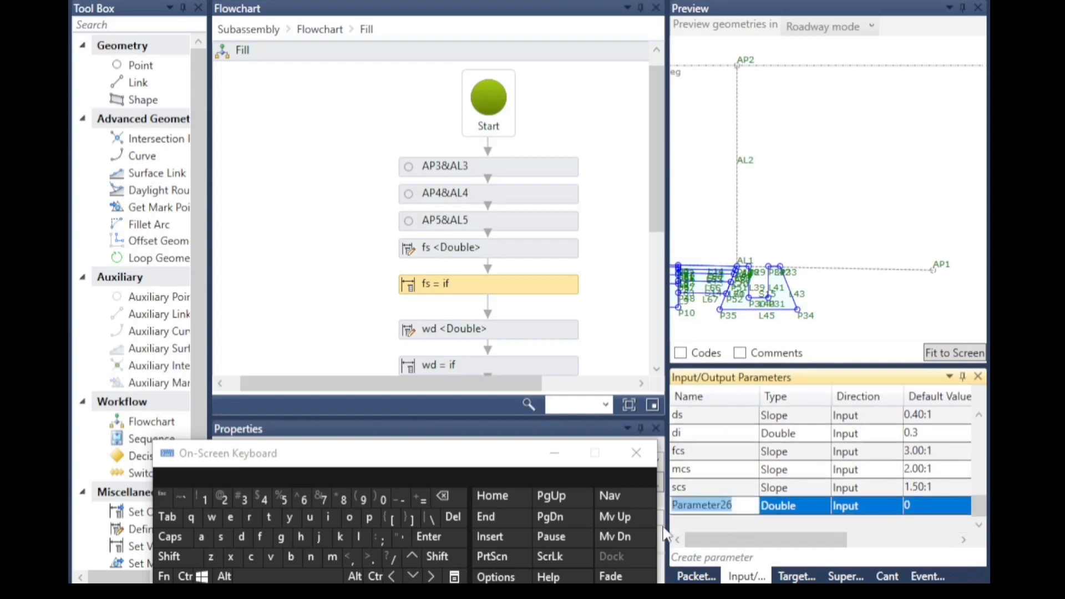
click(241, 537)
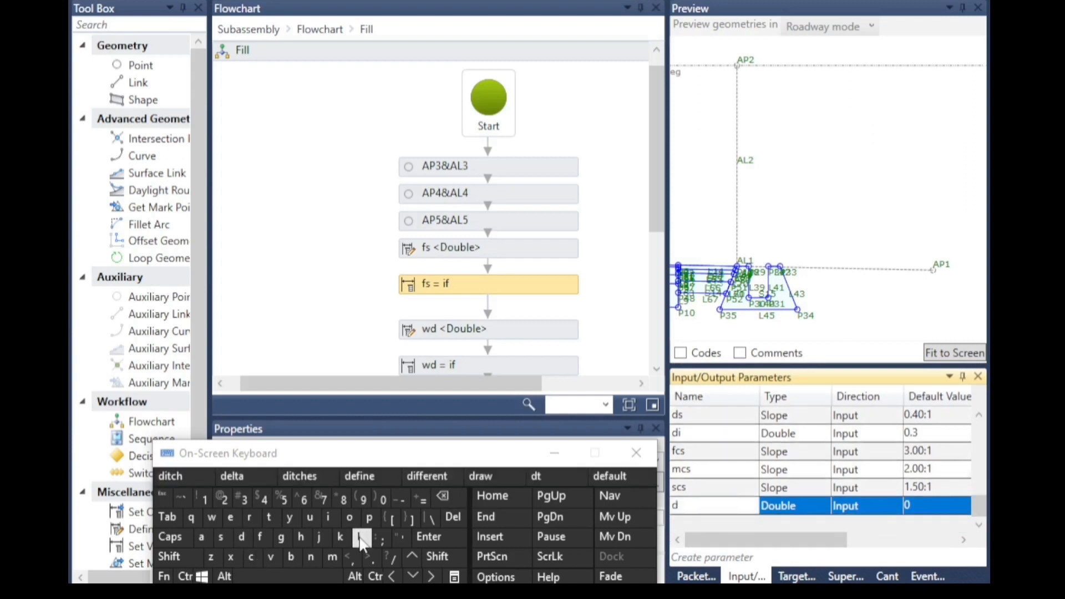
click(361, 537)
click(329, 517)
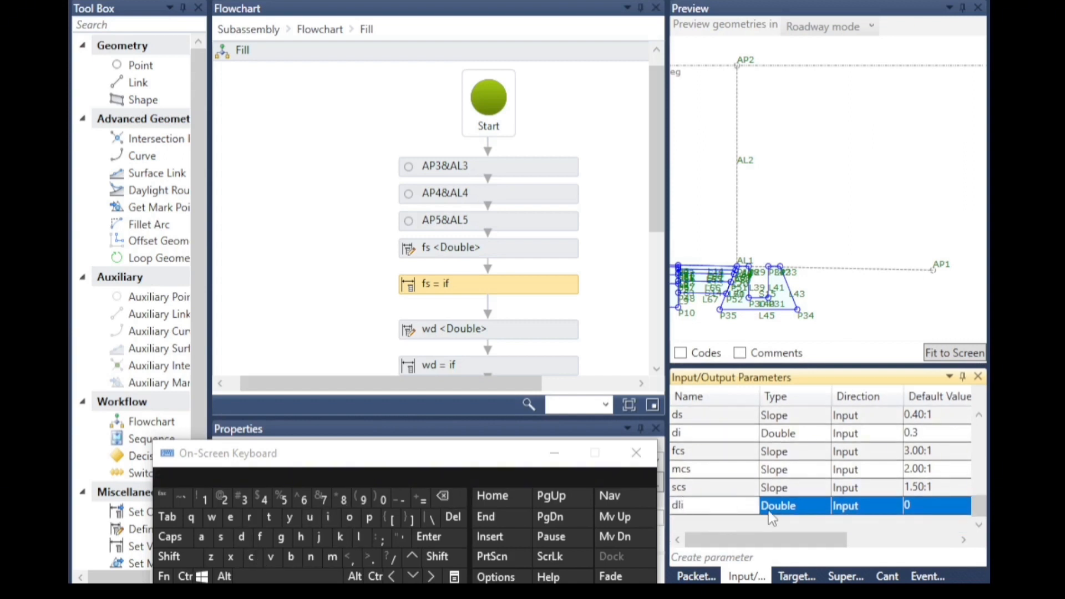
Set the default value of the dli parameter to 0.5, keeping its type as Double
click(805, 506)
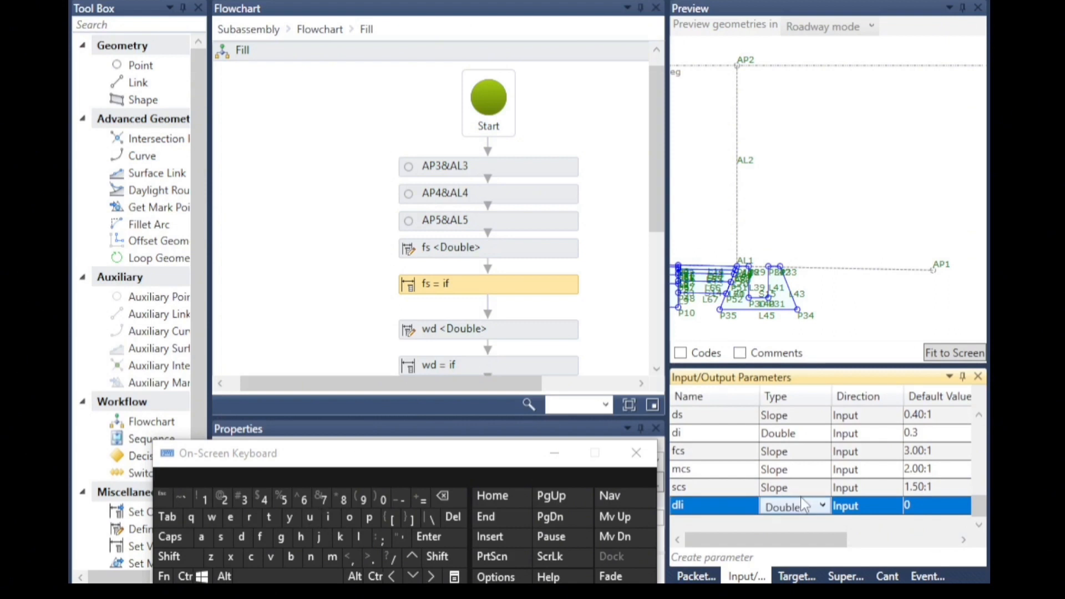
click(913, 508)
click(371, 557)
text(5)
click(752, 491)
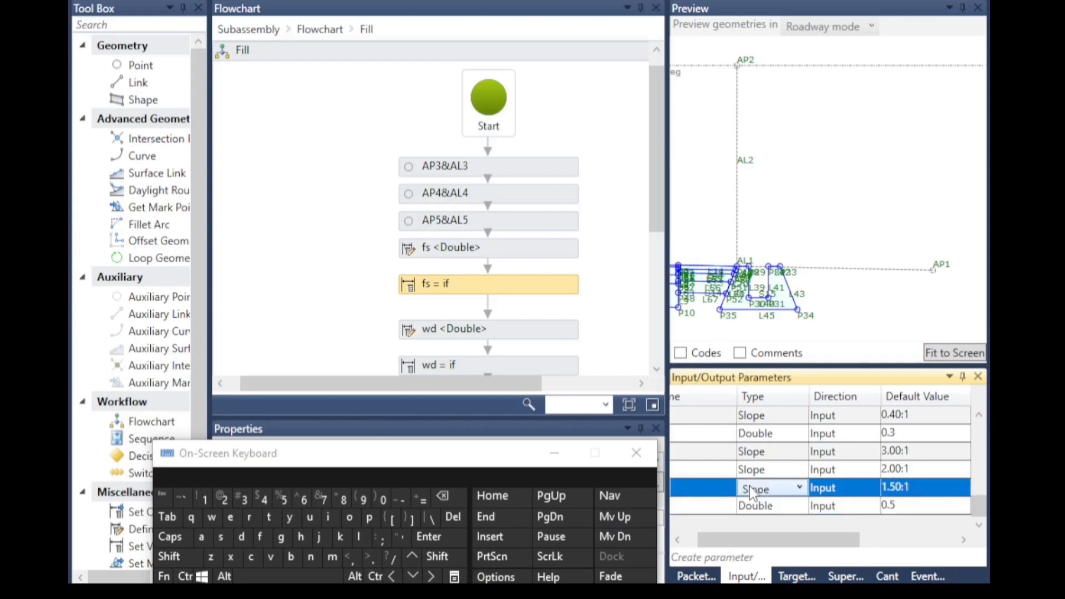
Minimize the on-screen keyboard, leave the Fill flowchart and open the Cut flowchart from its parent flowchart
click(554, 454)
scroll(500, 278, down, 5)
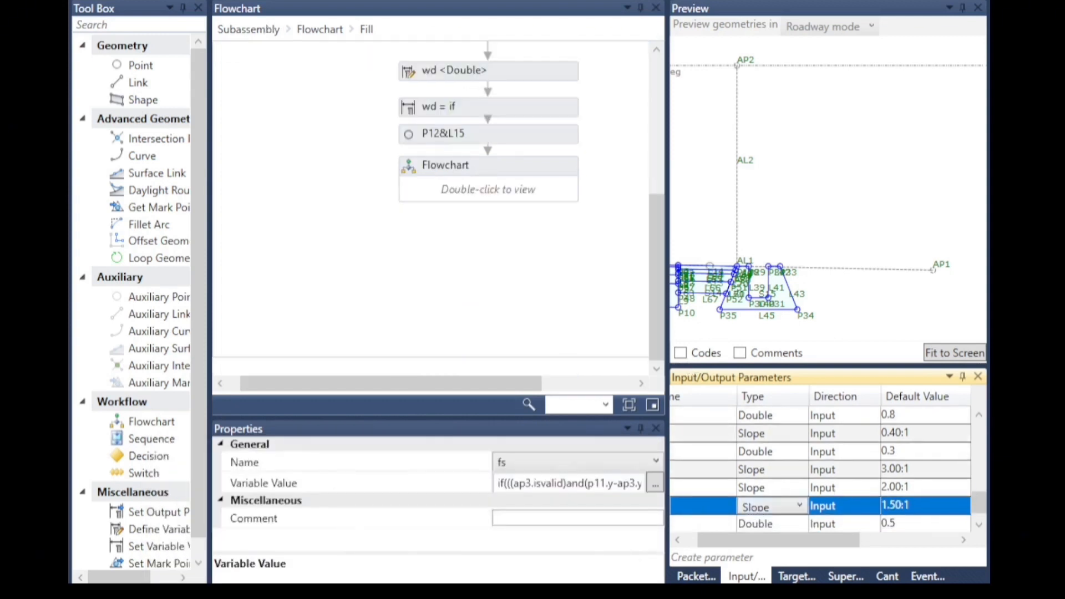
scroll(544, 298, up, 5)
click(323, 31)
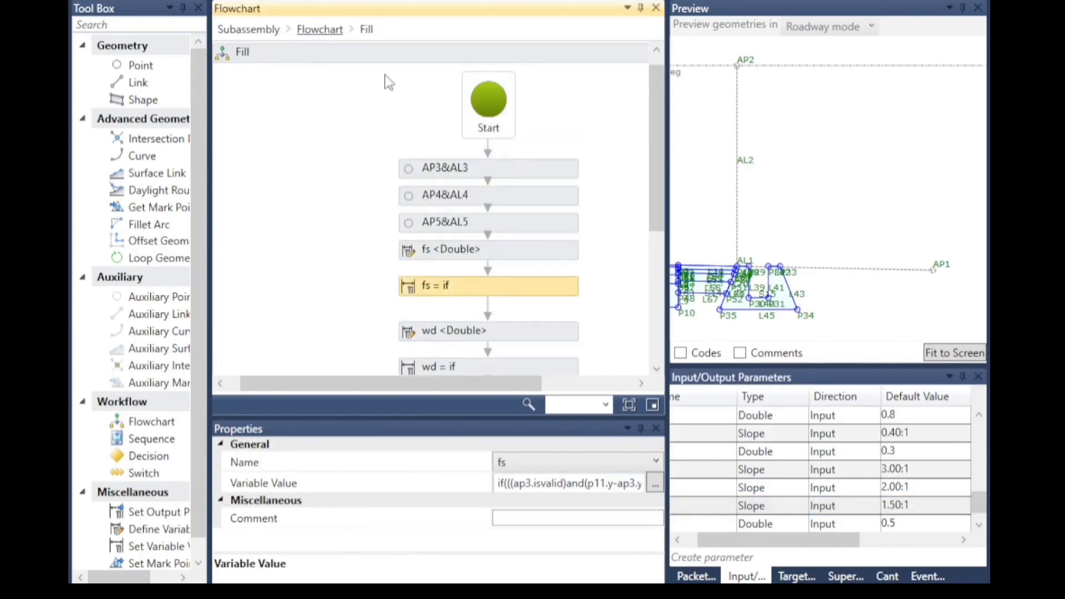
scroll(560, 255, down, 2)
double_click(543, 289)
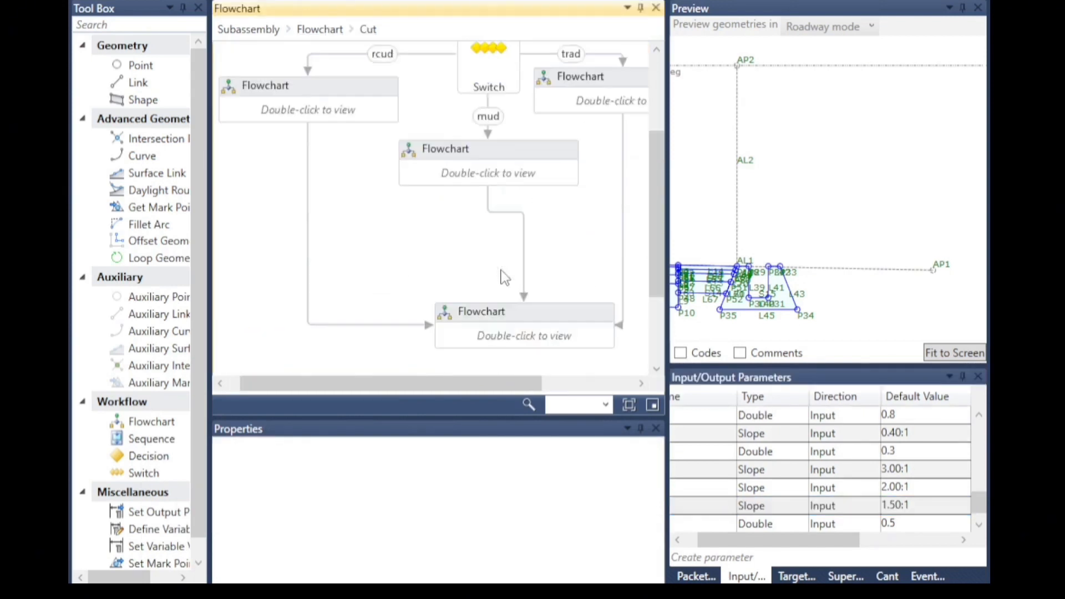
Add a new Flowchart element directly below the last flowchart in the Cut flowchart
scroll(542, 239, down, 3)
drag(151, 422, 521, 279)
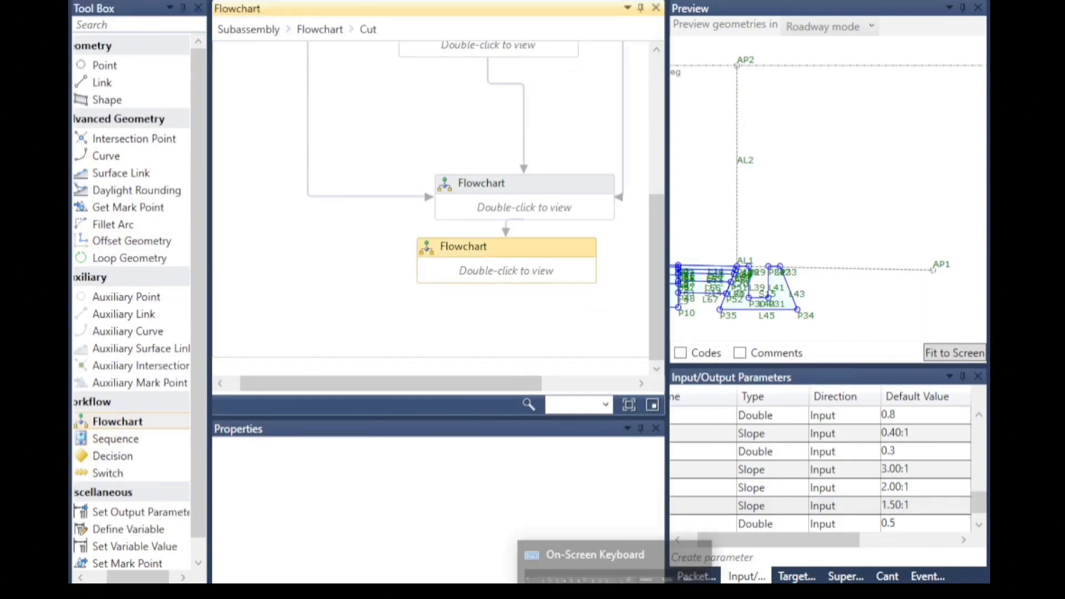
key(Right)
key(Right)
Open the newly added flowchart inside Cut and place a Point element below its Start node
double_click(549, 282)
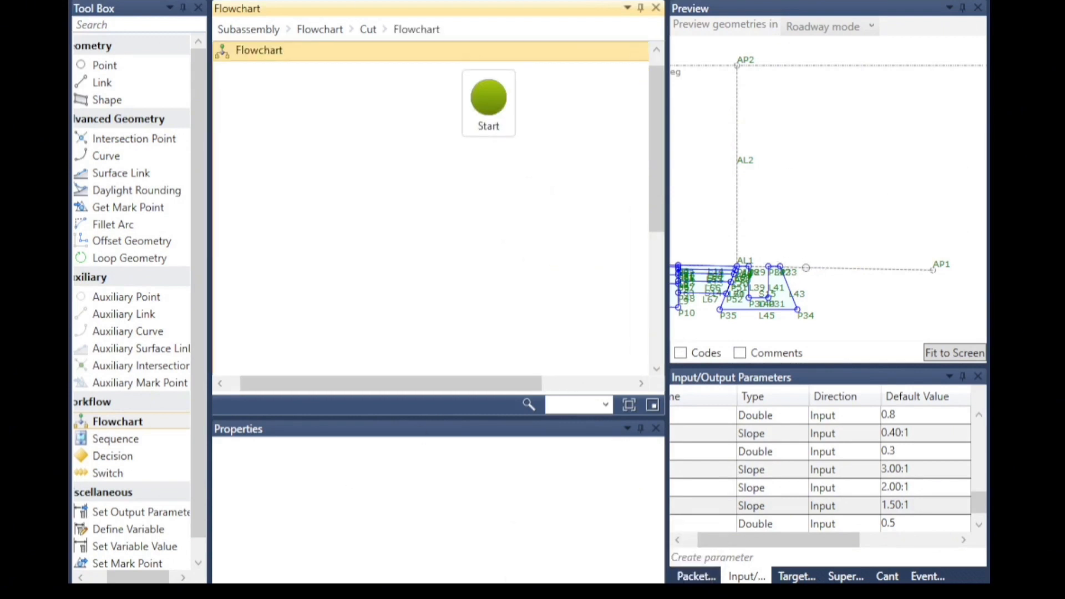
drag(789, 543, 766, 542)
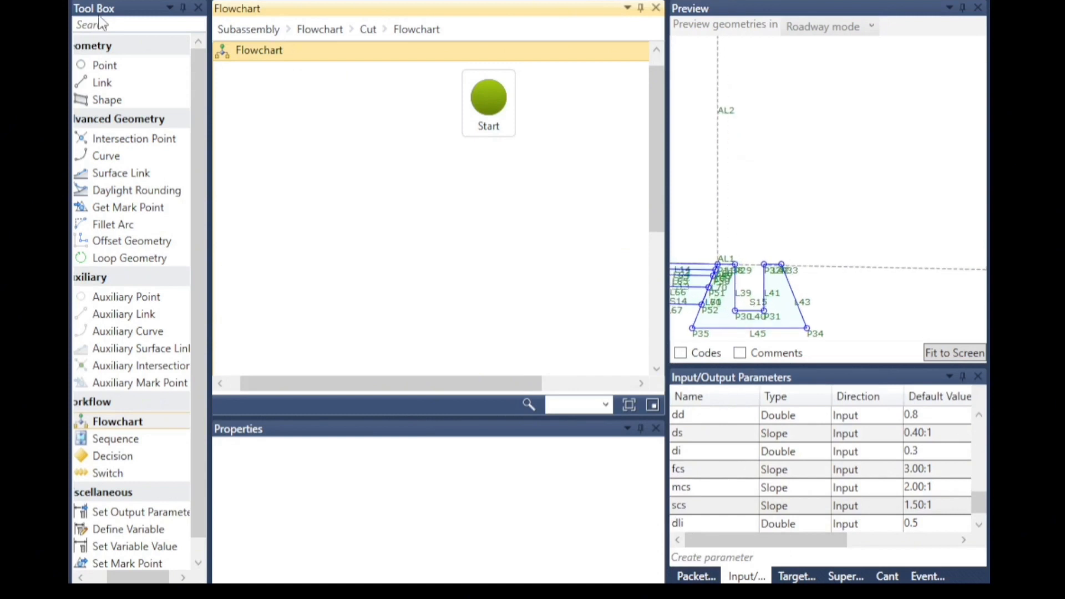
drag(108, 67, 491, 178)
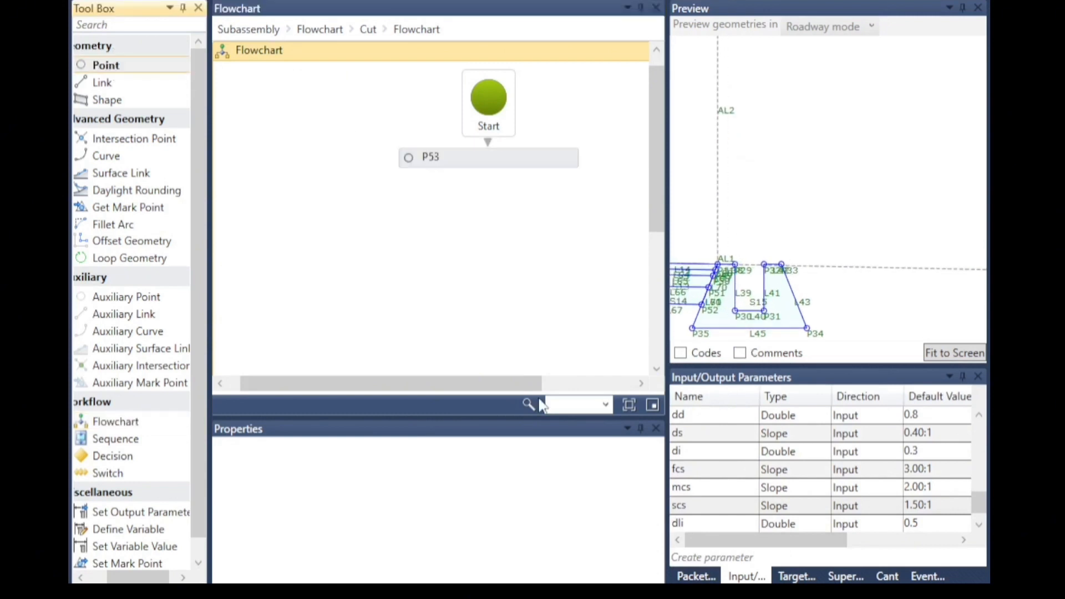
Set the From Point of the new point P53 to P23
click(517, 161)
scroll(536, 509, up, 1)
scroll(547, 530, down, 1)
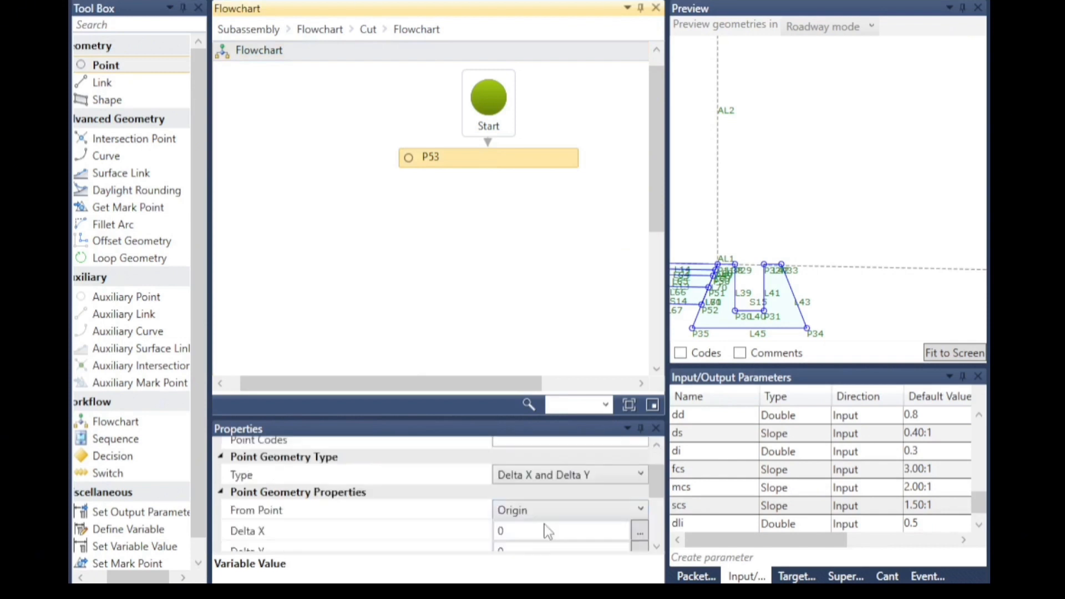
scroll(547, 530, down, 1)
click(532, 468)
scroll(534, 311, up, 2)
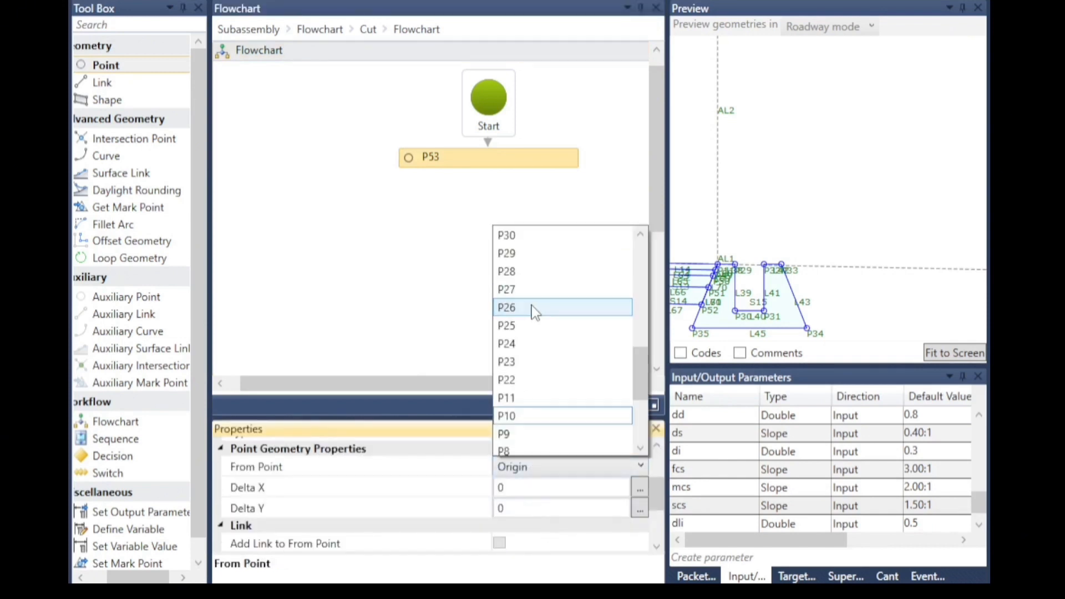
scroll(525, 289, up, 2)
scroll(516, 427, down, 2)
click(544, 363)
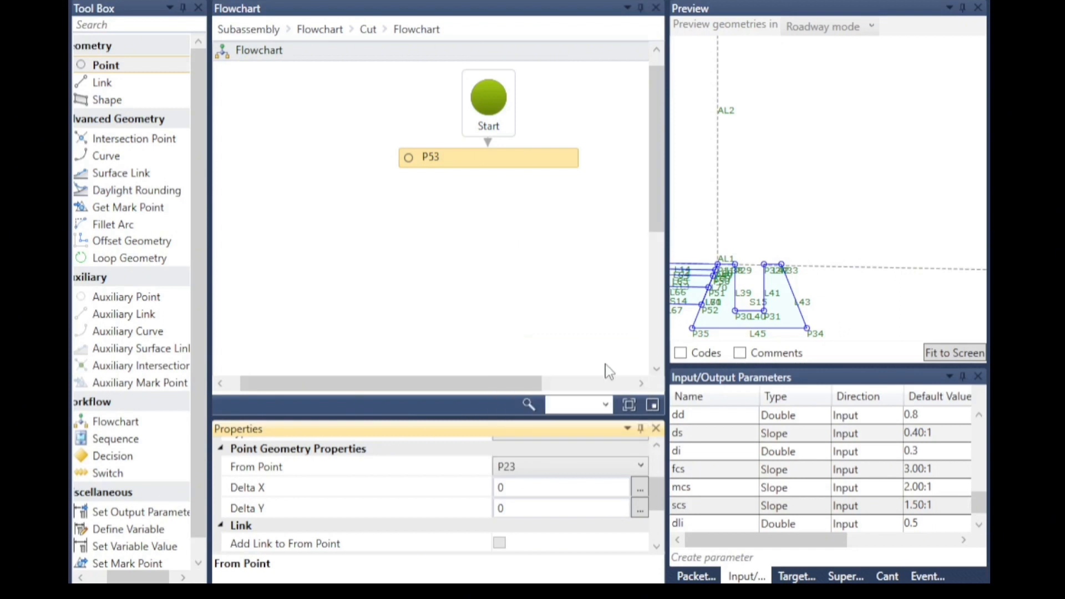
Set the default value of the typeditch parameter to rcud
click(779, 287)
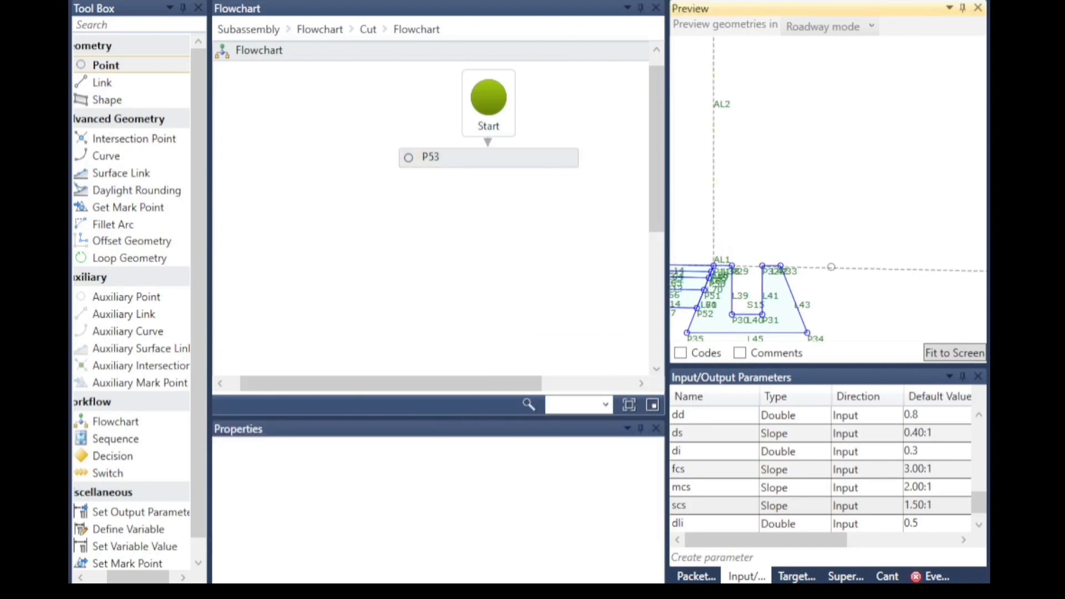
scroll(779, 274, up, 5)
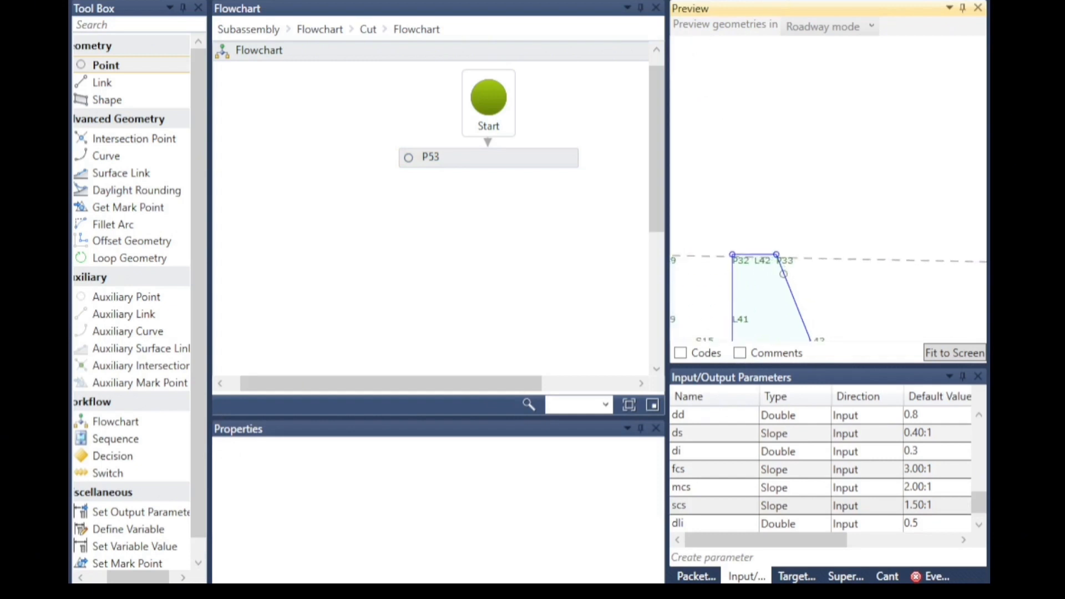
scroll(781, 238, up, 3)
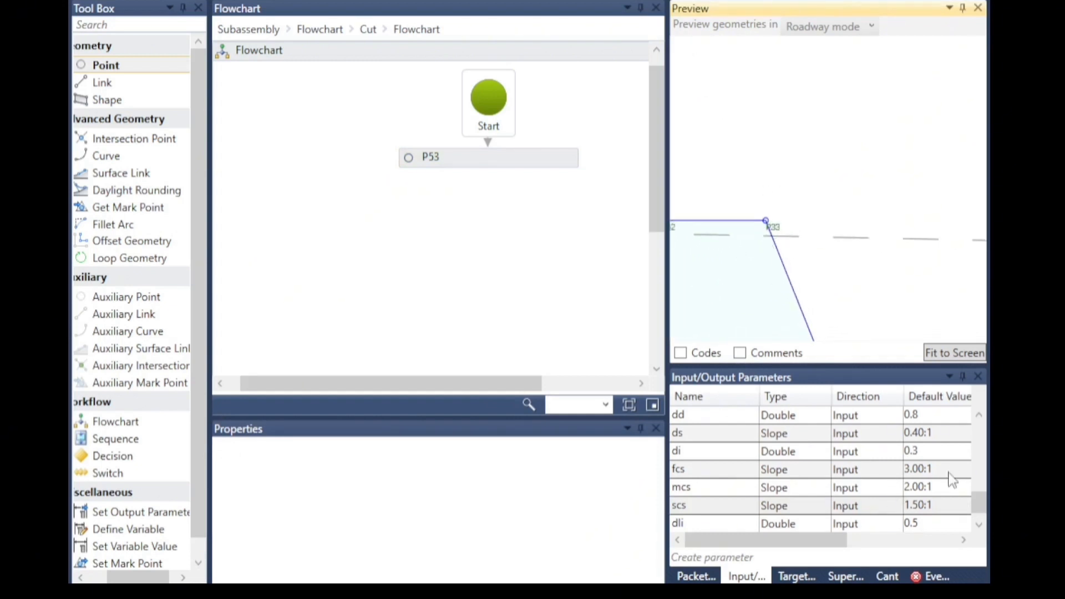
scroll(929, 461, up, 3)
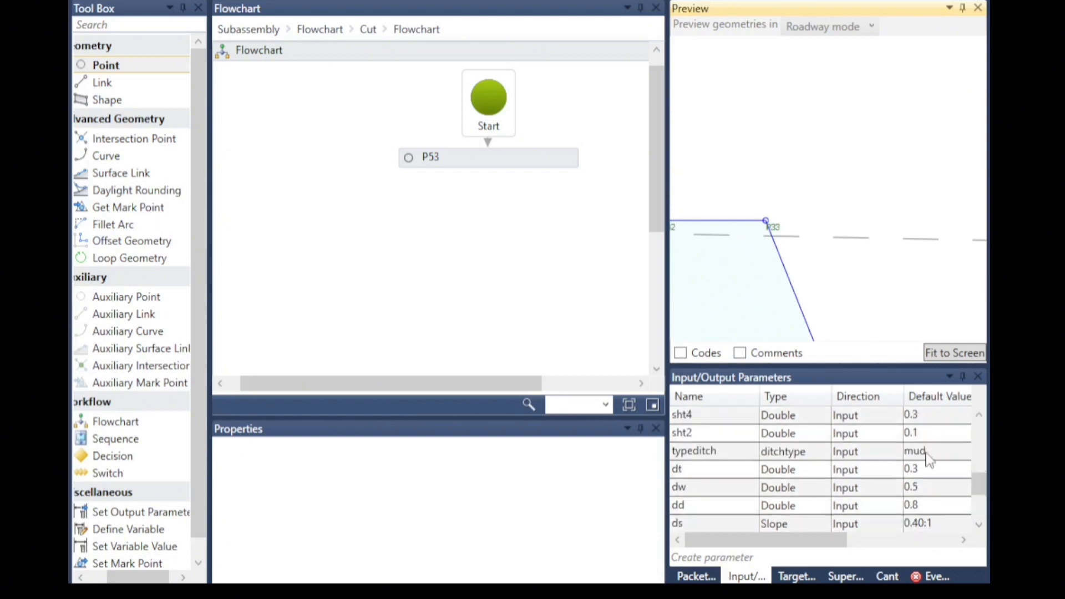
click(930, 461)
click(911, 457)
click(917, 474)
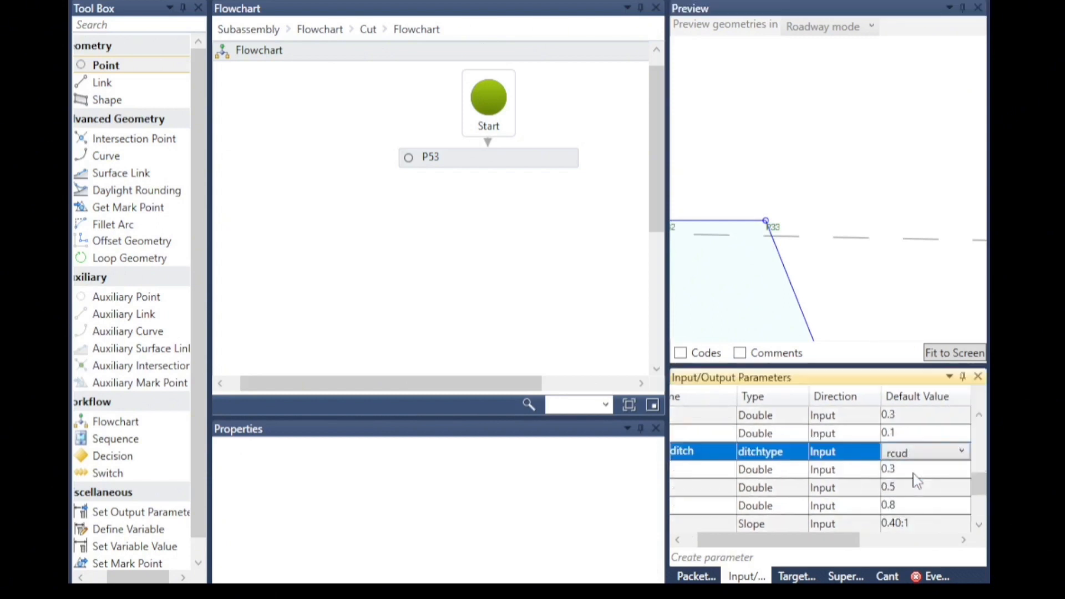
click(846, 259)
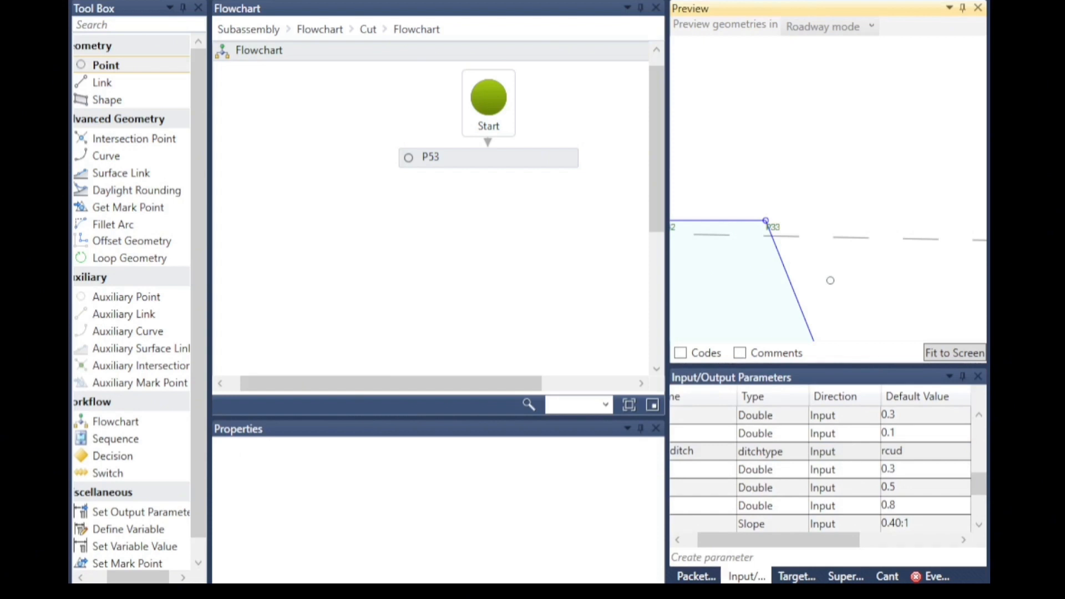
Check the ditch's top points in the preview and set the default value of the typeditch parameter to trad
scroll(795, 212, up, 1)
scroll(823, 246, down, 1)
scroll(832, 274, down, 6)
scroll(881, 257, down, 3)
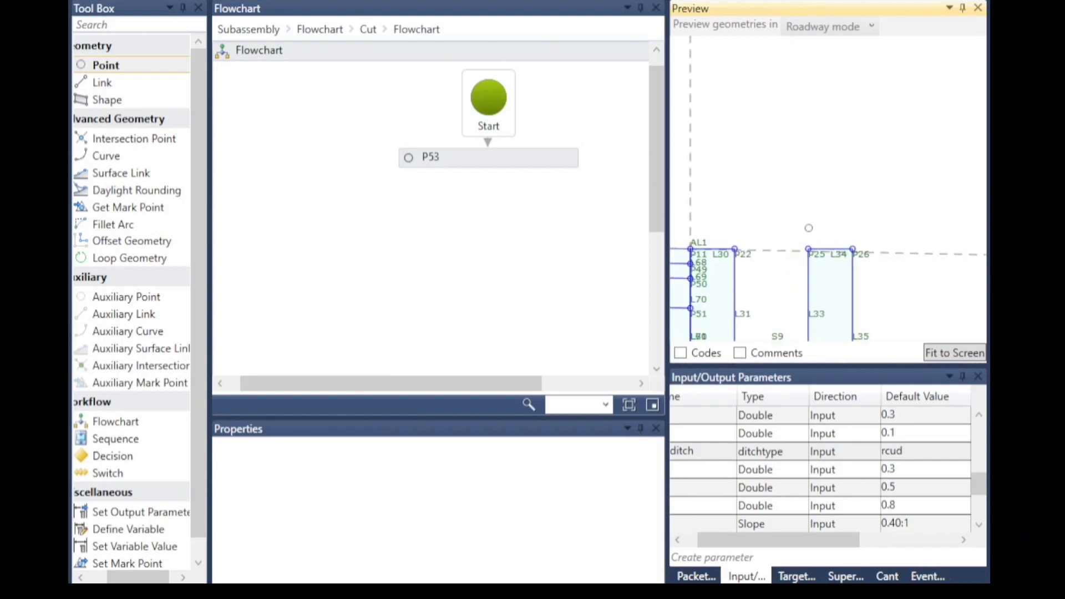
scroll(863, 250, up, 3)
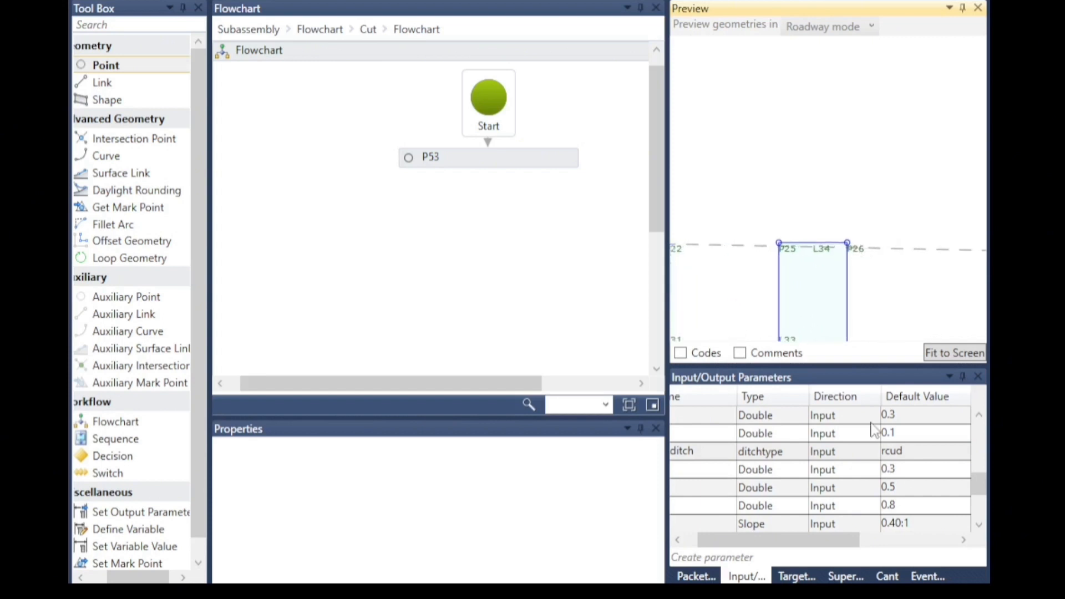
click(904, 452)
click(904, 453)
click(900, 490)
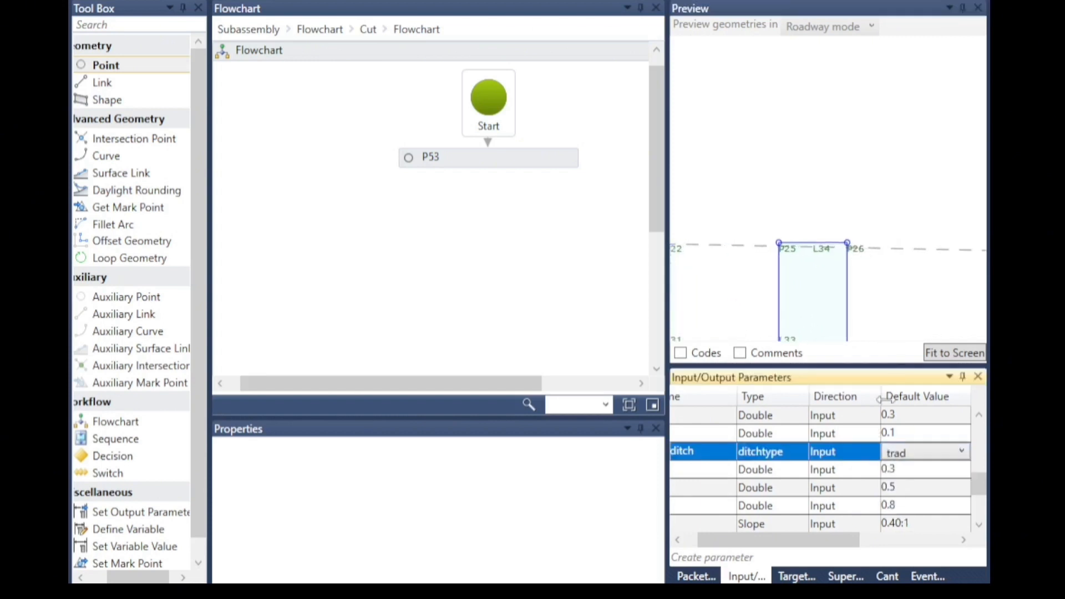
click(866, 283)
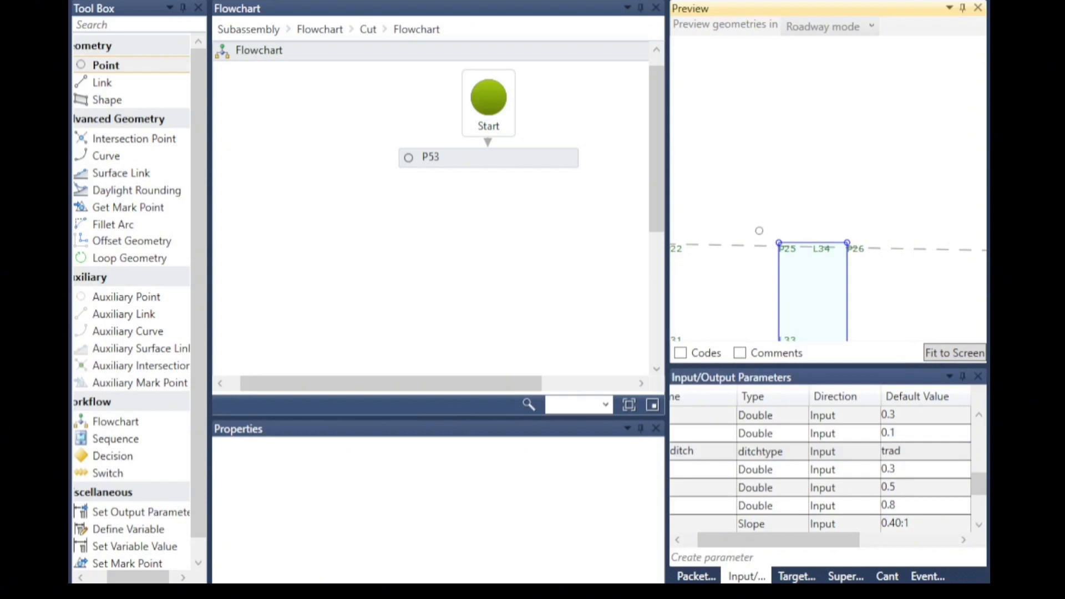
Examine the trad ditch in the preview, focusing on its outermost top point
scroll(745, 242, down, 2)
scroll(734, 173, down, 3)
scroll(740, 177, down, 4)
scroll(854, 248, up, 5)
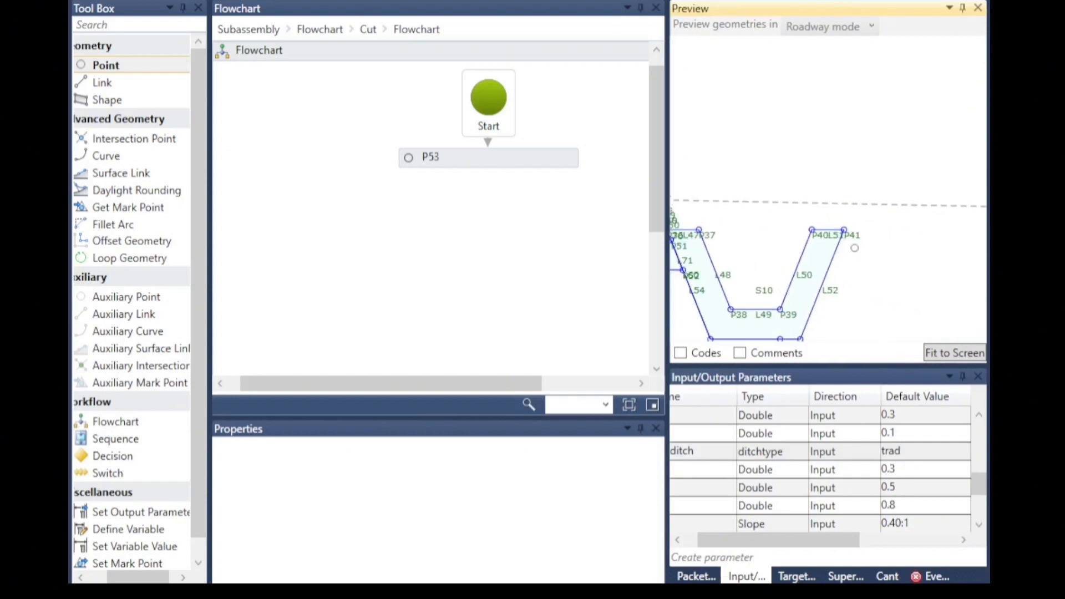
scroll(859, 239, up, 3)
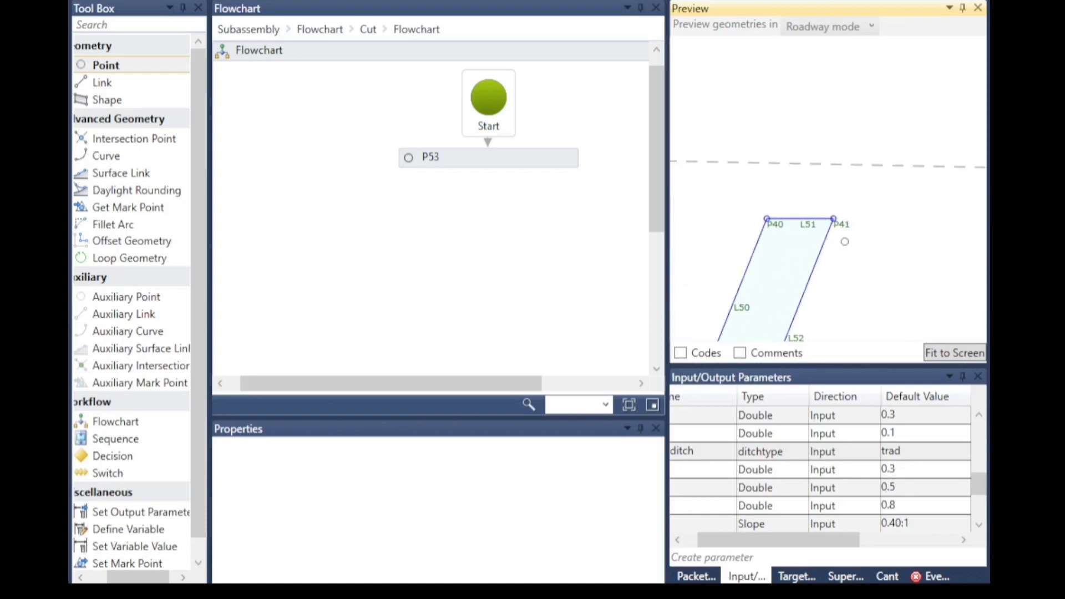
scroll(846, 231, down, 2)
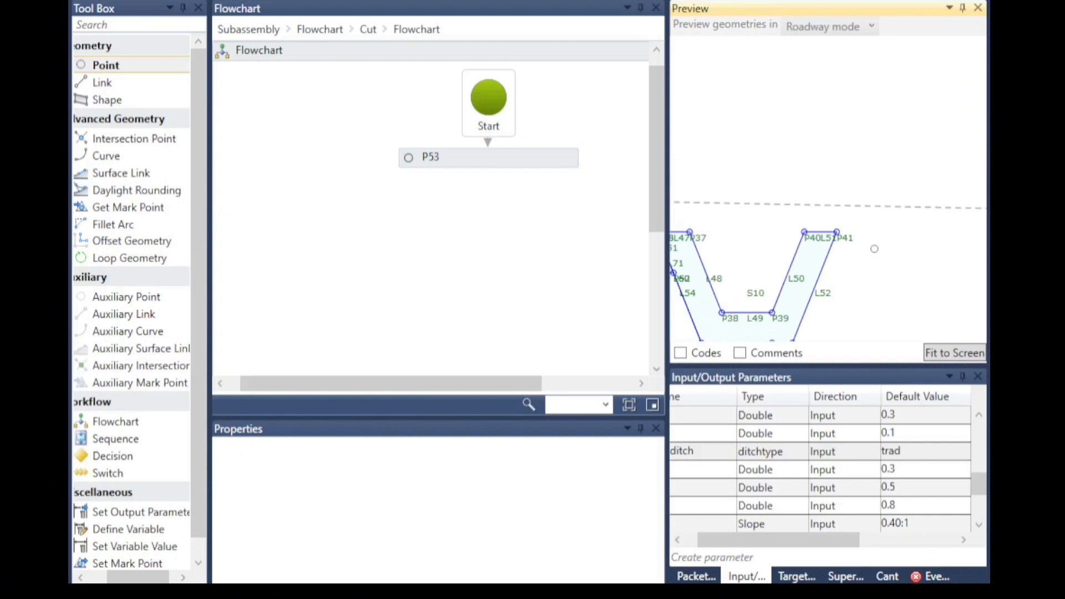
scroll(868, 247, down, 3)
scroll(851, 240, up, 2)
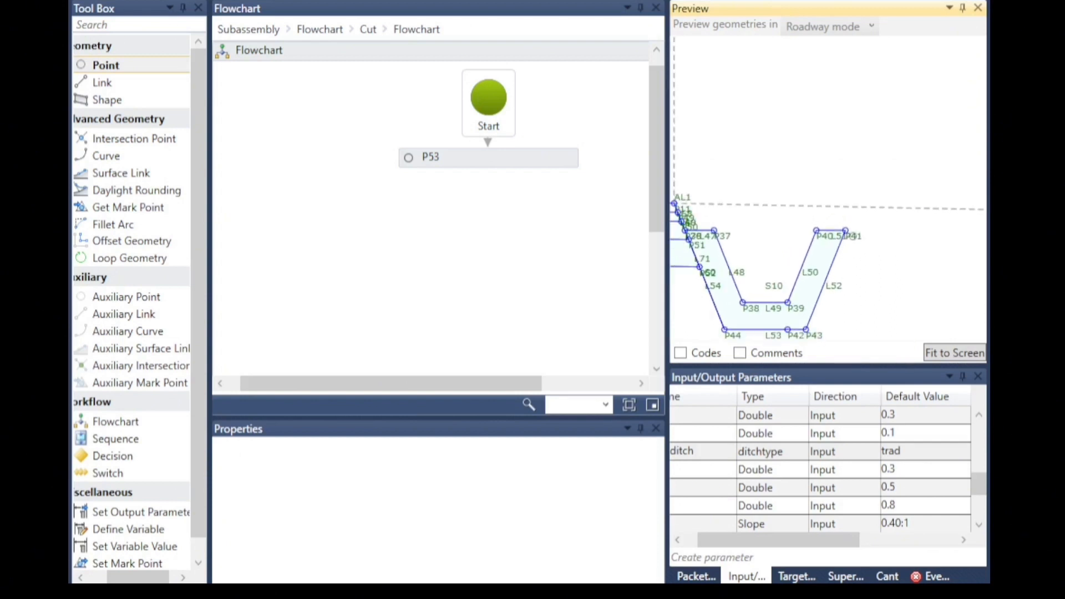
Open the shared flowchart that follows the ditch branches in Cut and look through its points, links and shapes
click(368, 29)
scroll(505, 252, down, 3)
double_click(505, 252)
scroll(487, 266, down, 3)
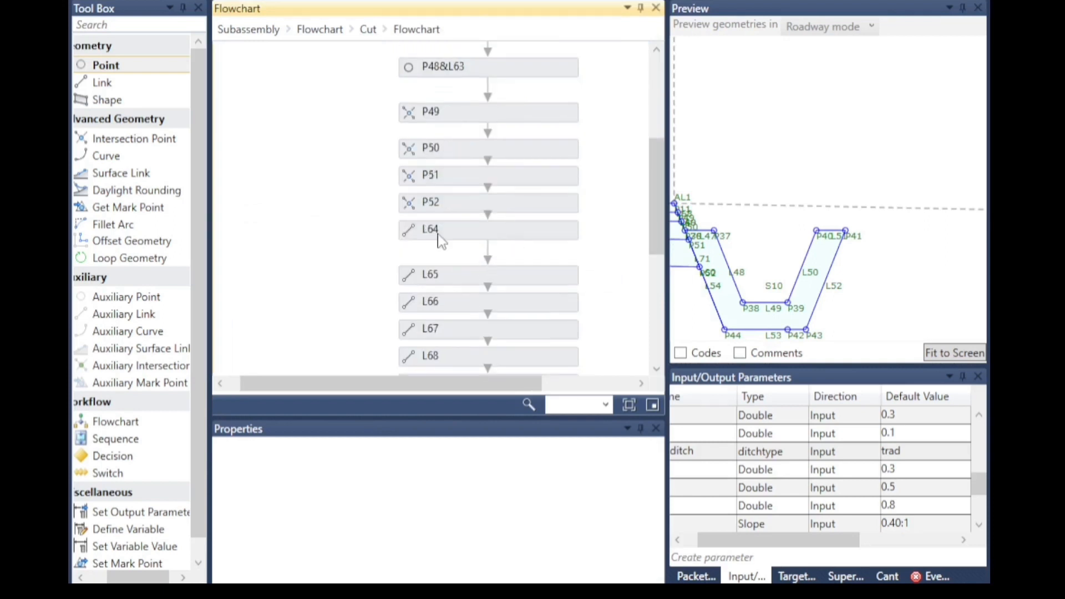
scroll(696, 281, up, 5)
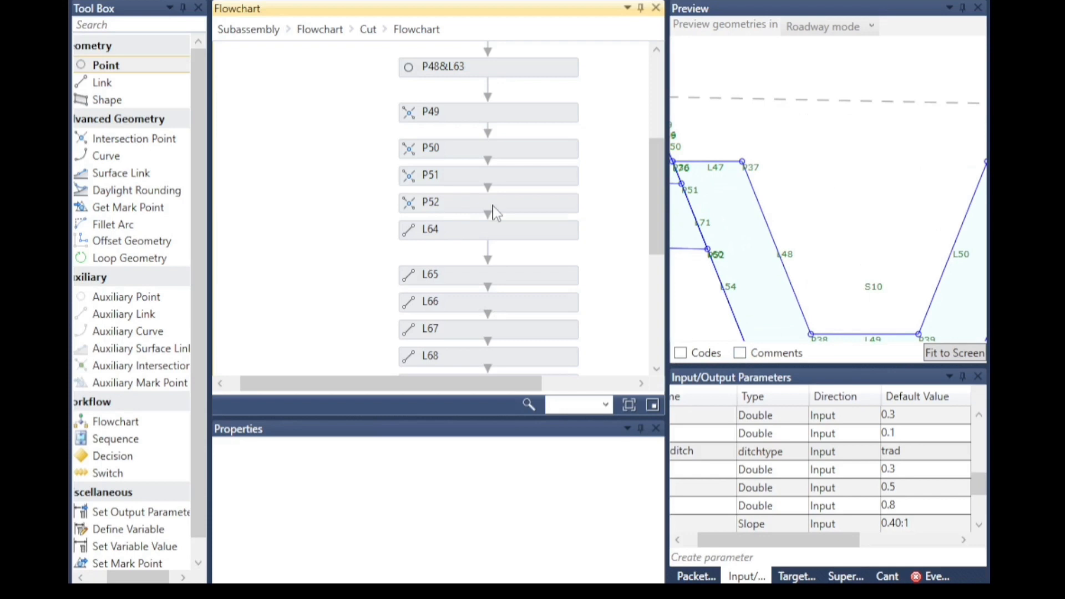
scroll(477, 313, down, 5)
scroll(474, 321, up, 3)
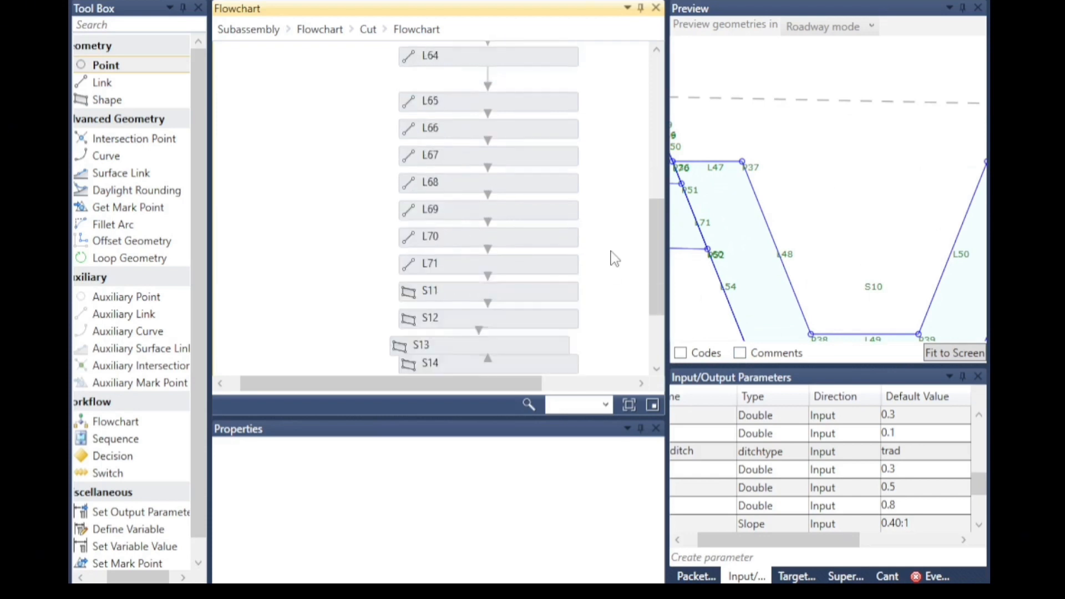
scroll(476, 172, up, 5)
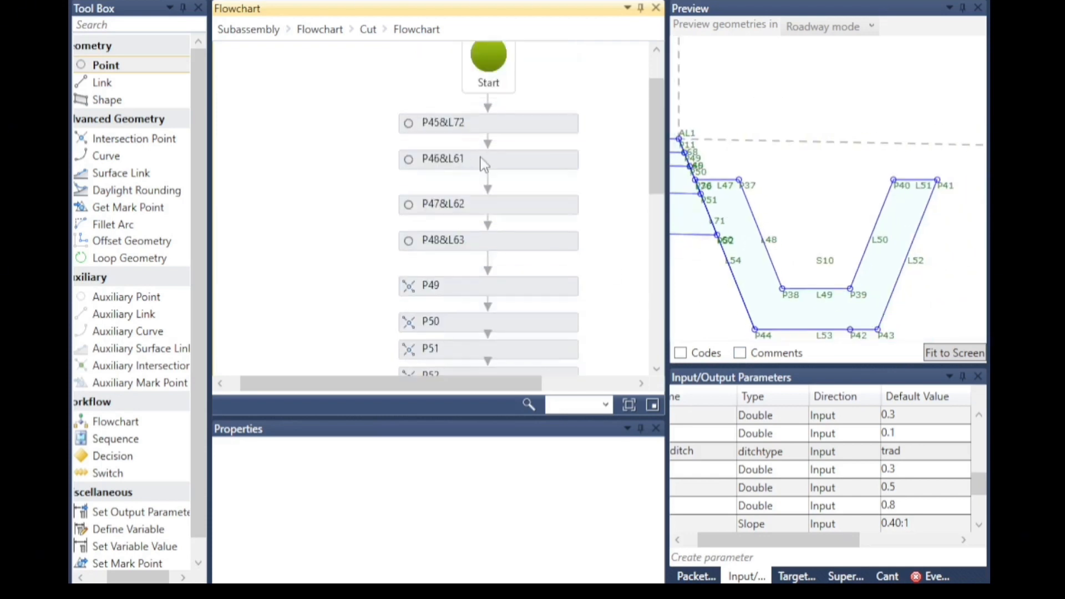
scroll(410, 189, down, 2)
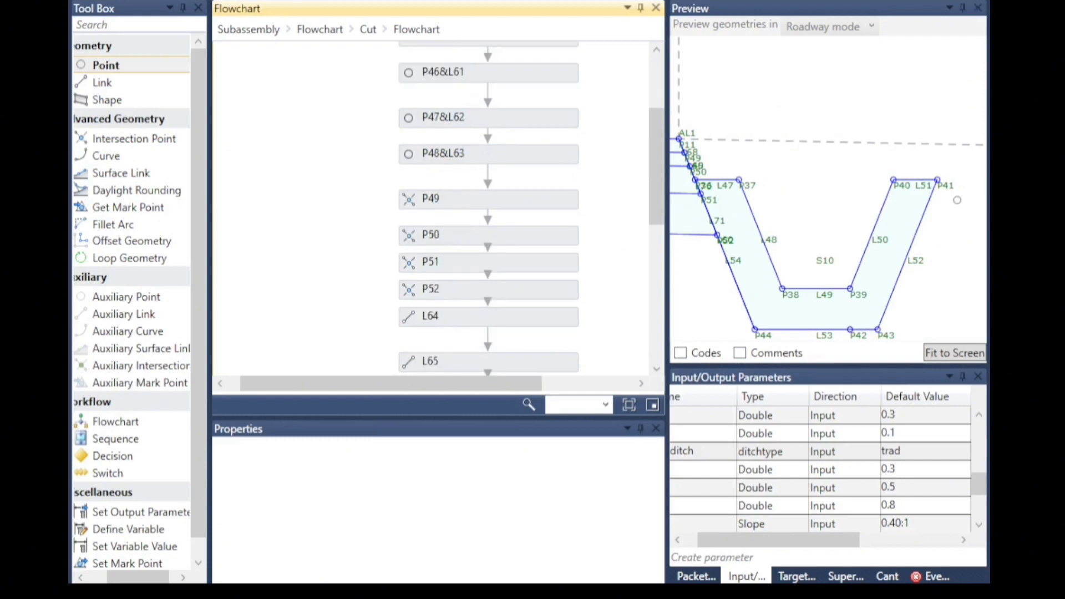
scroll(489, 212, up, 2)
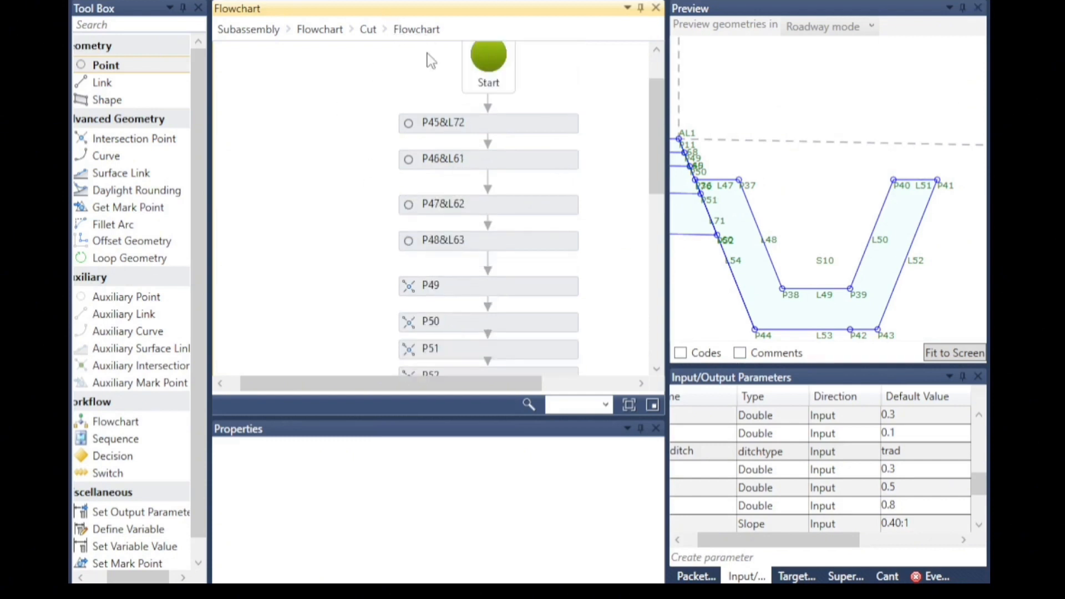
Return to Cut, open the flowchart of the trad branch and select point P41 at the ditch's outer top corner
click(370, 31)
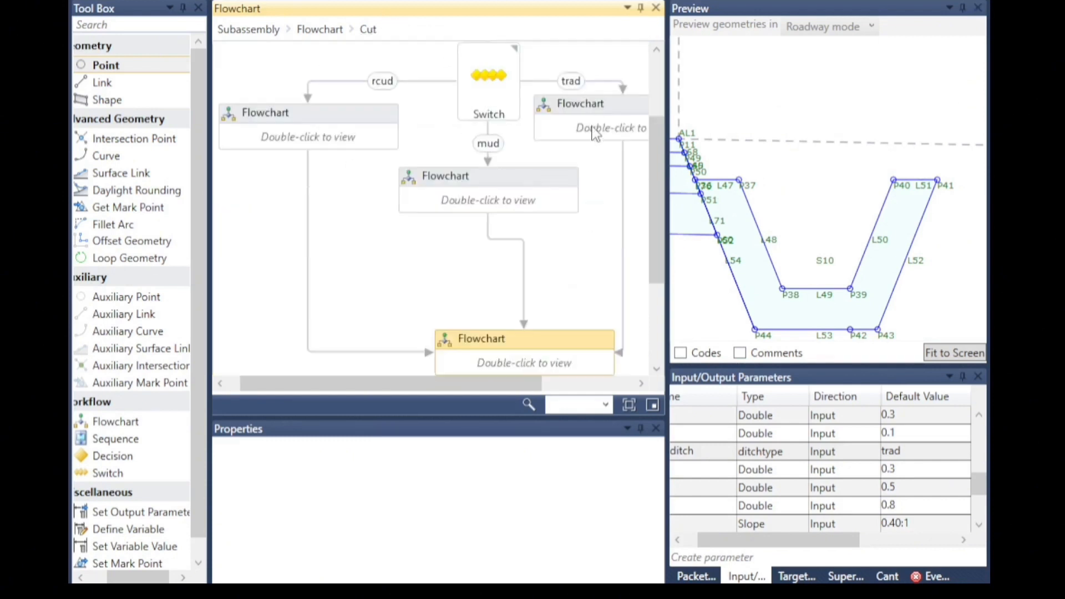
double_click(595, 133)
click(942, 183)
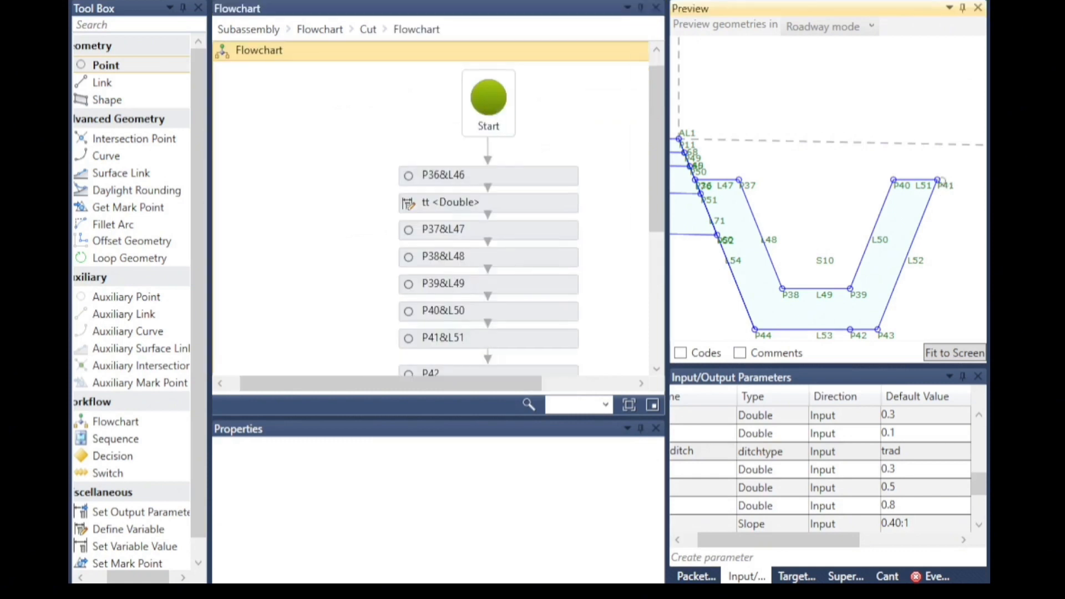
scroll(530, 286, down, 2)
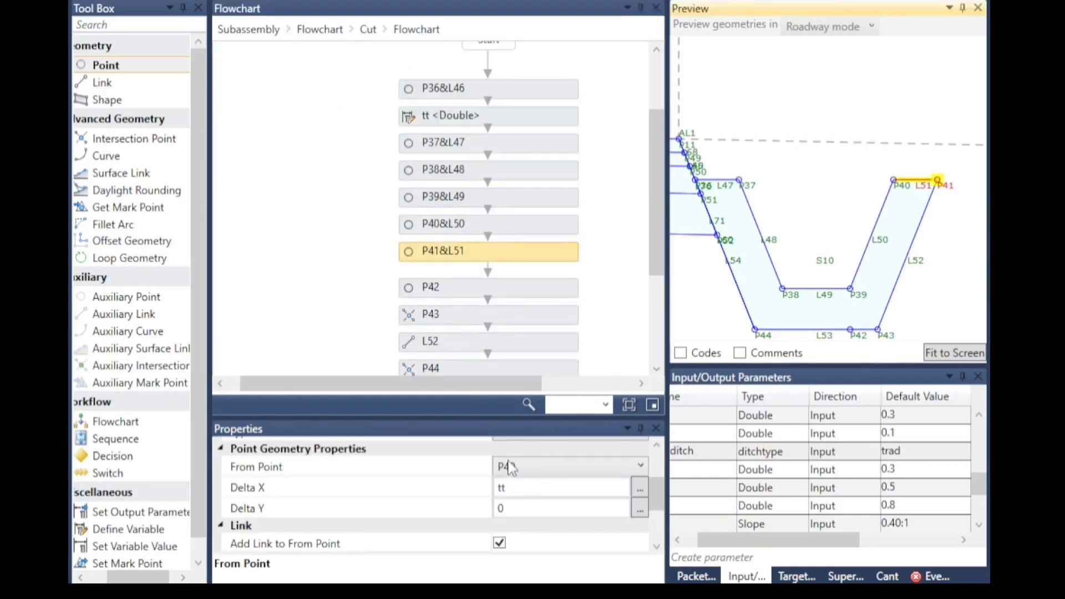
Change the point number of P41 to P100
scroll(527, 477, up, 3)
click(527, 462)
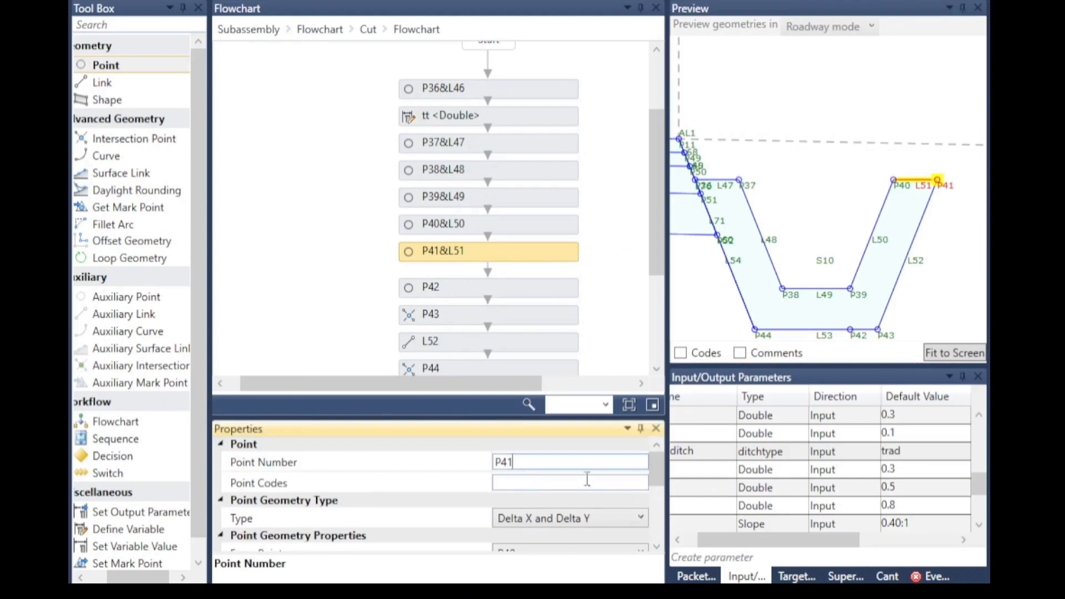
drag(518, 460, 383, 189)
click(310, 243)
click(310, 243)
click(136, 229)
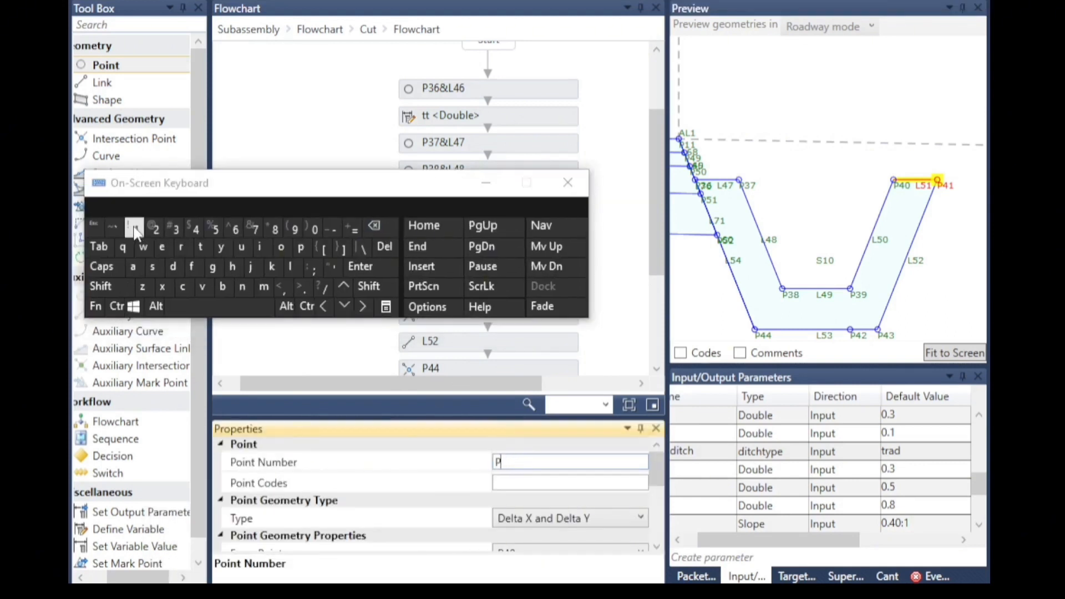
click(321, 230)
click(321, 230)
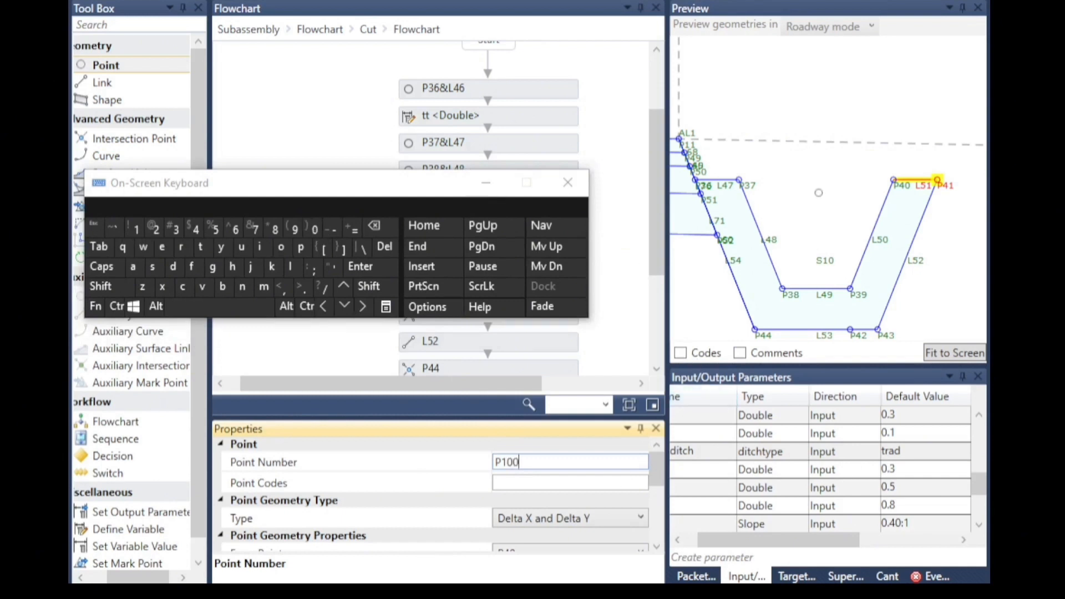
click(819, 192)
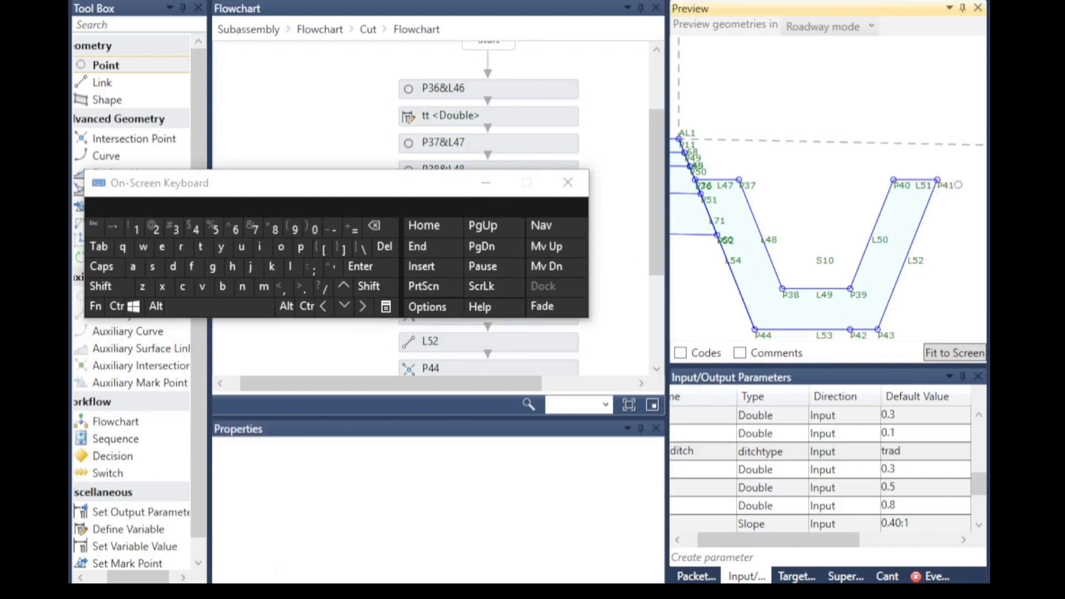
Set the default value of the typeditch parameter to mud
click(922, 456)
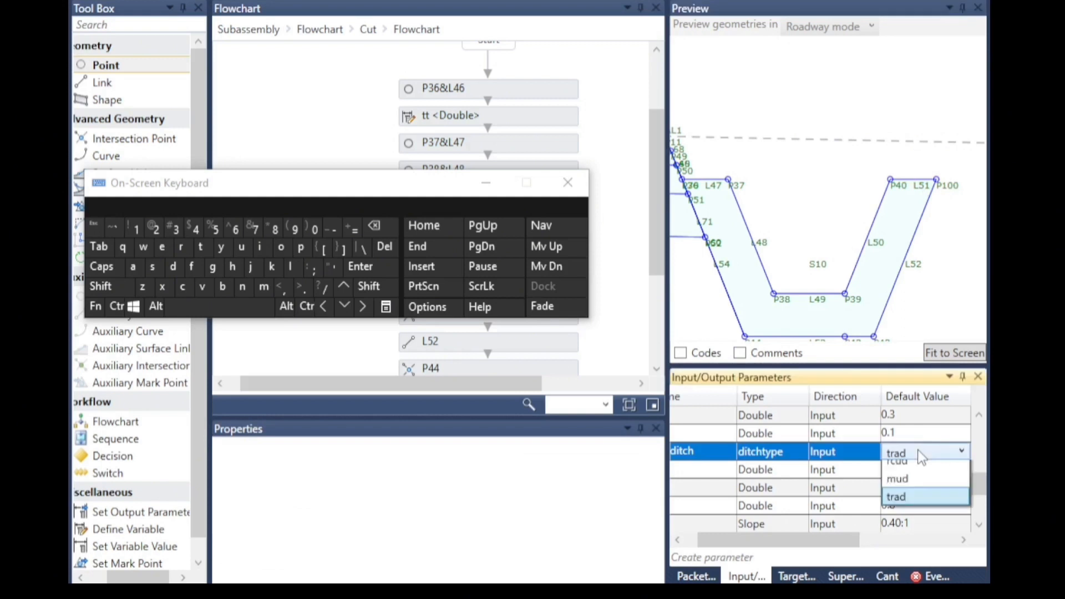
click(921, 487)
click(944, 250)
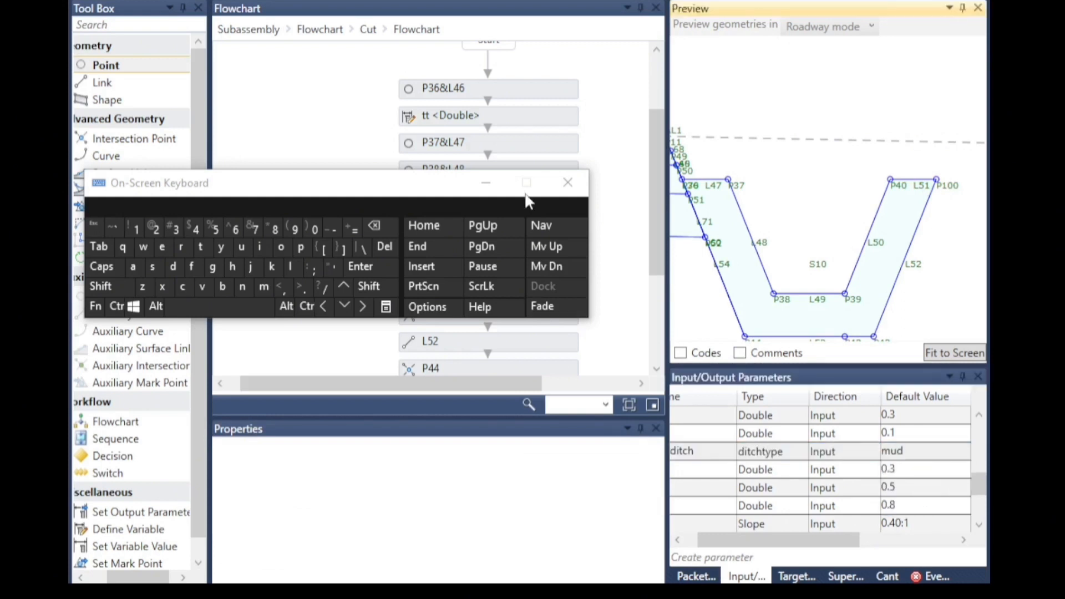
Minimize the on-screen keyboard, return to Cut and open the flowchart of the mud branch
click(486, 183)
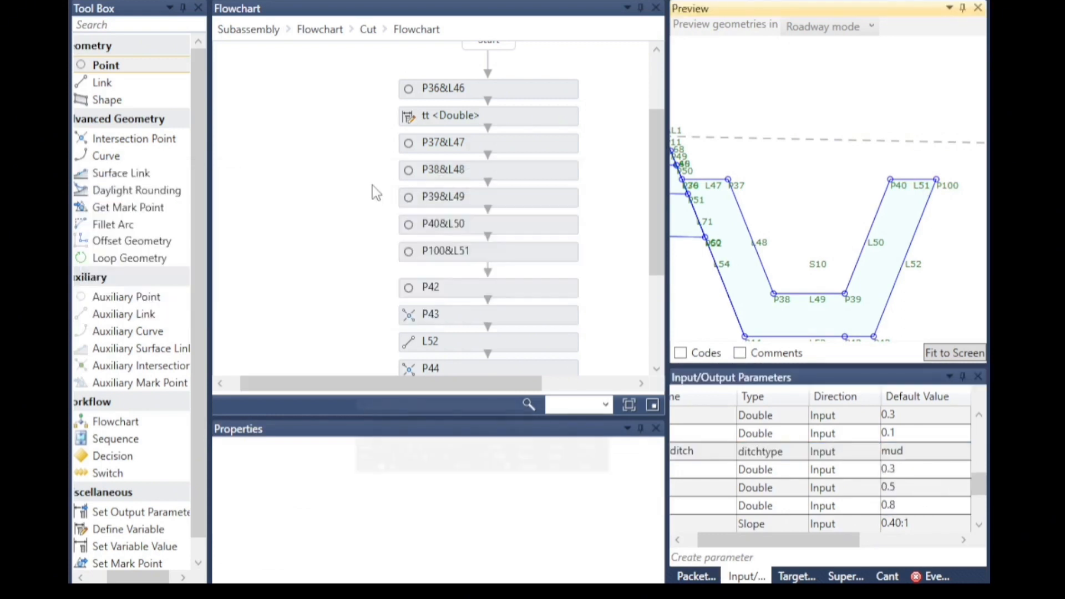
click(369, 30)
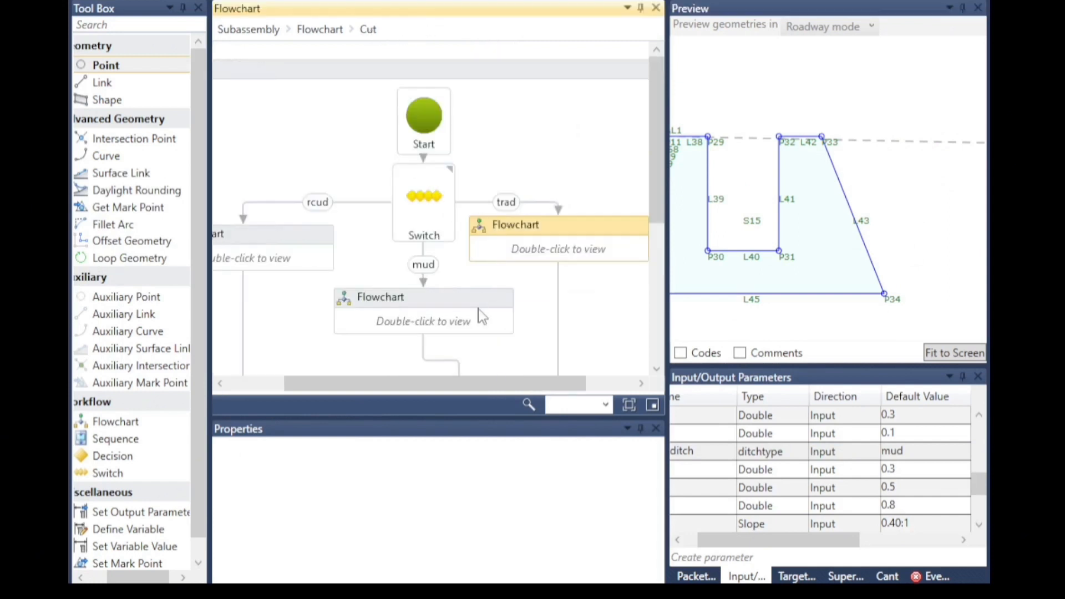
double_click(423, 310)
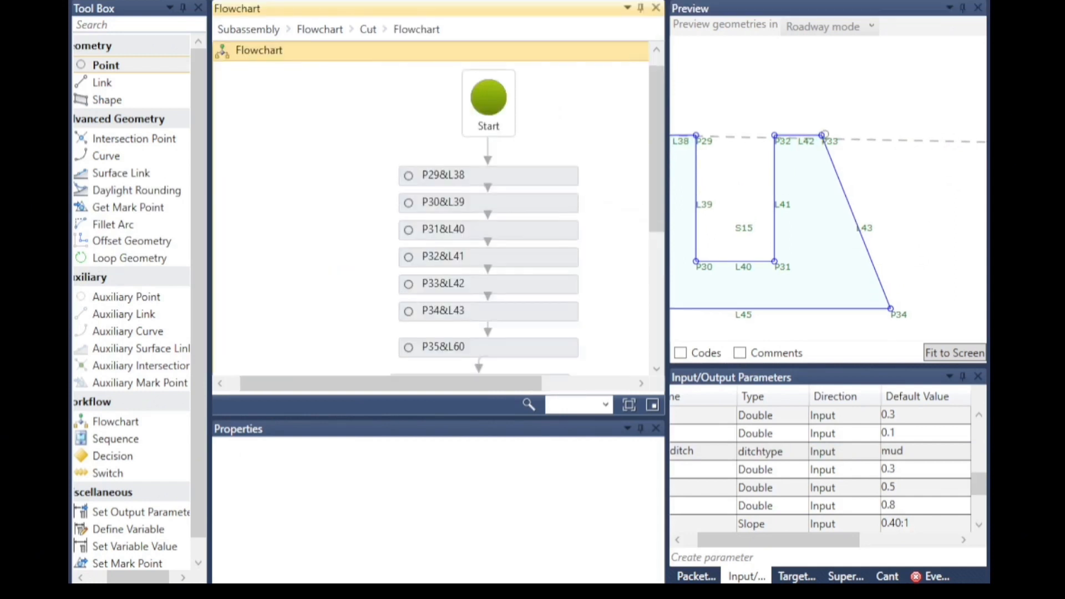
Change the point number of P33, the ditch's outer top corner in the mud branch, to P100
click(447, 287)
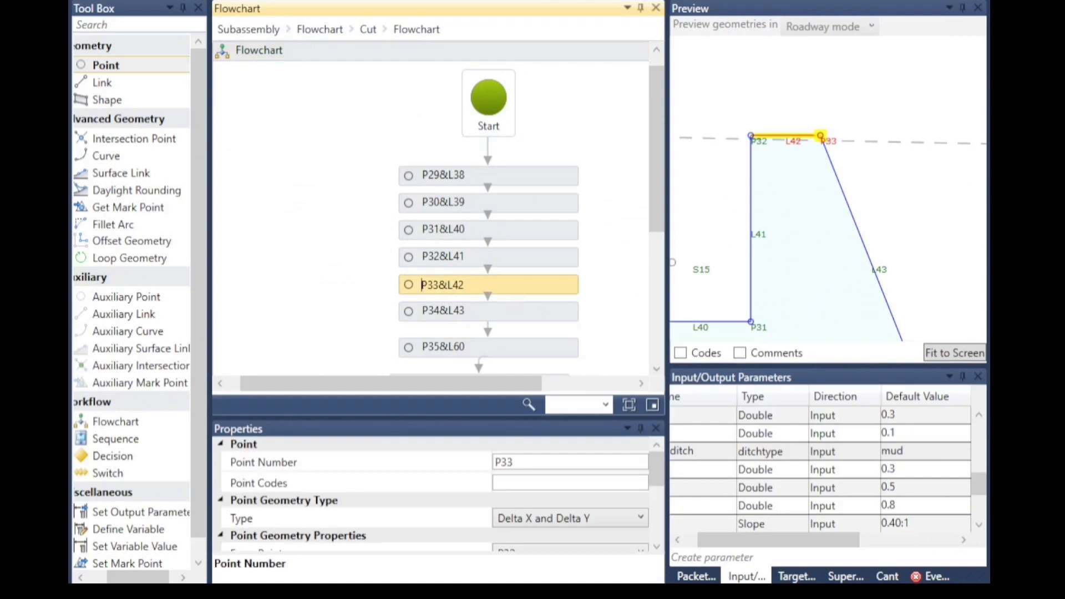
click(527, 463)
key(ctrl+super+o)
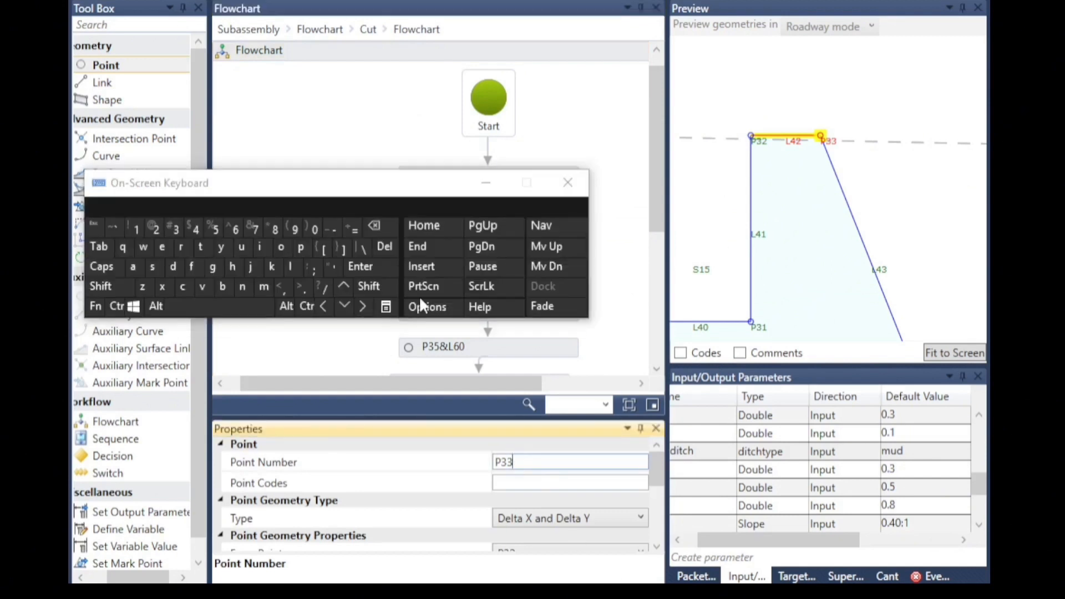
click(375, 227)
click(374, 227)
click(136, 229)
click(314, 229)
click(315, 229)
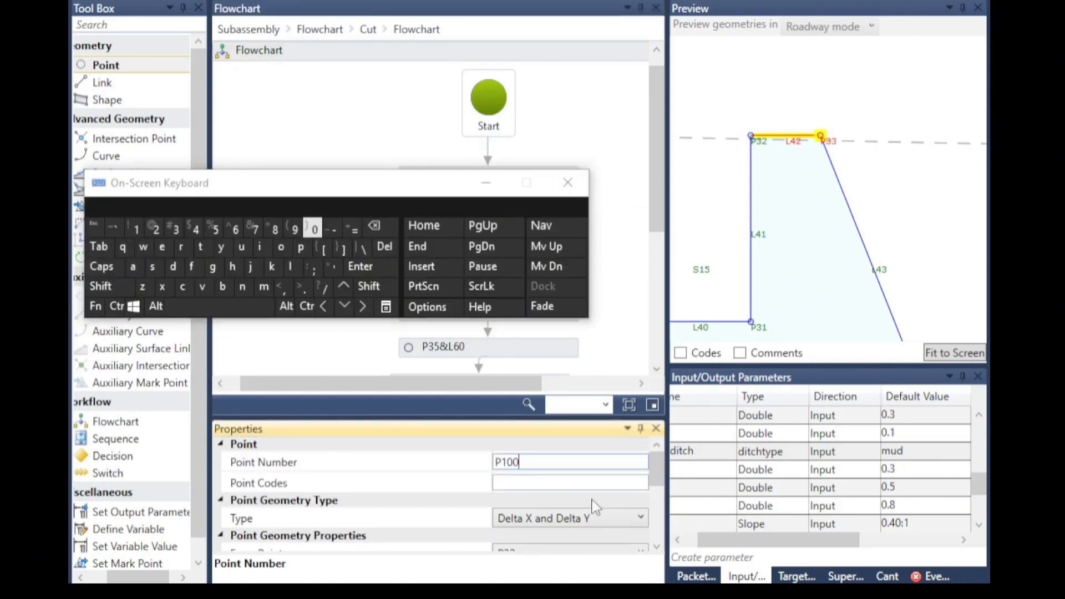
click(678, 311)
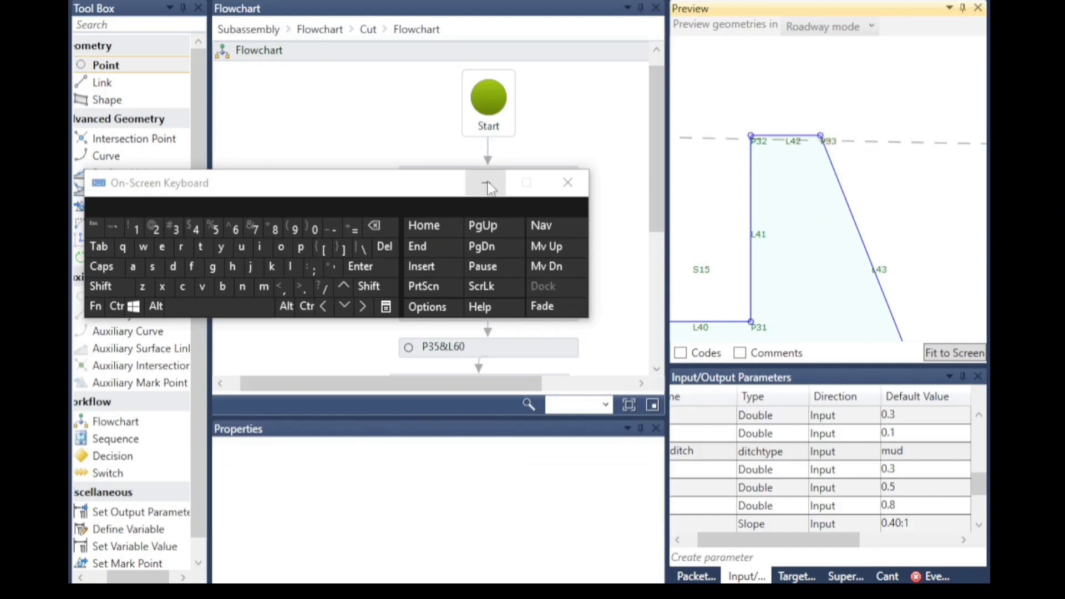
click(486, 187)
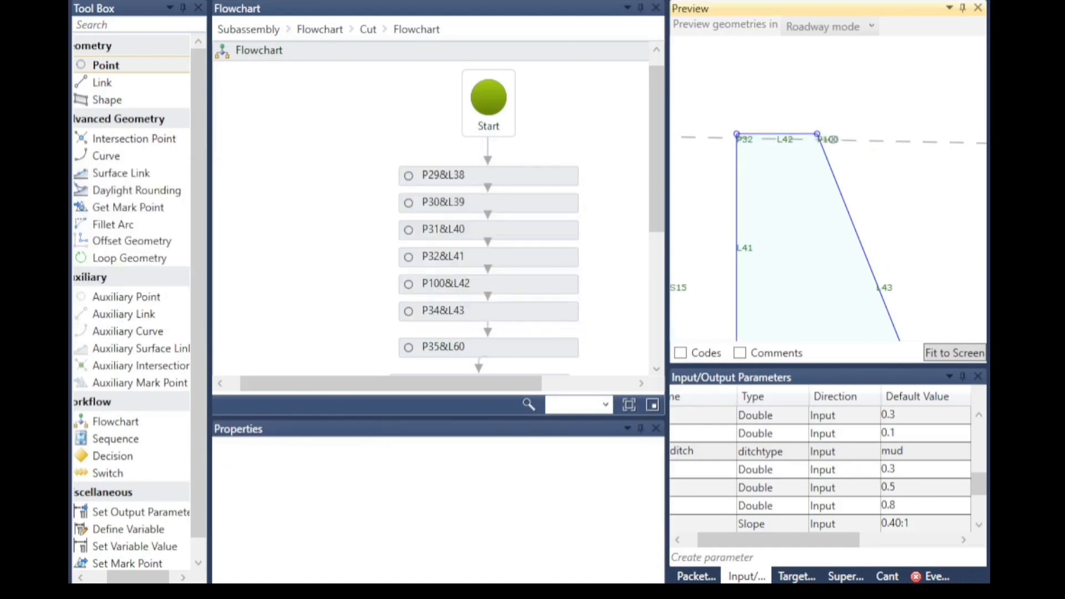
Return to Cut, open the flowchart of the rcud branch and set the typeditch parameter's default value to rcud
click(369, 29)
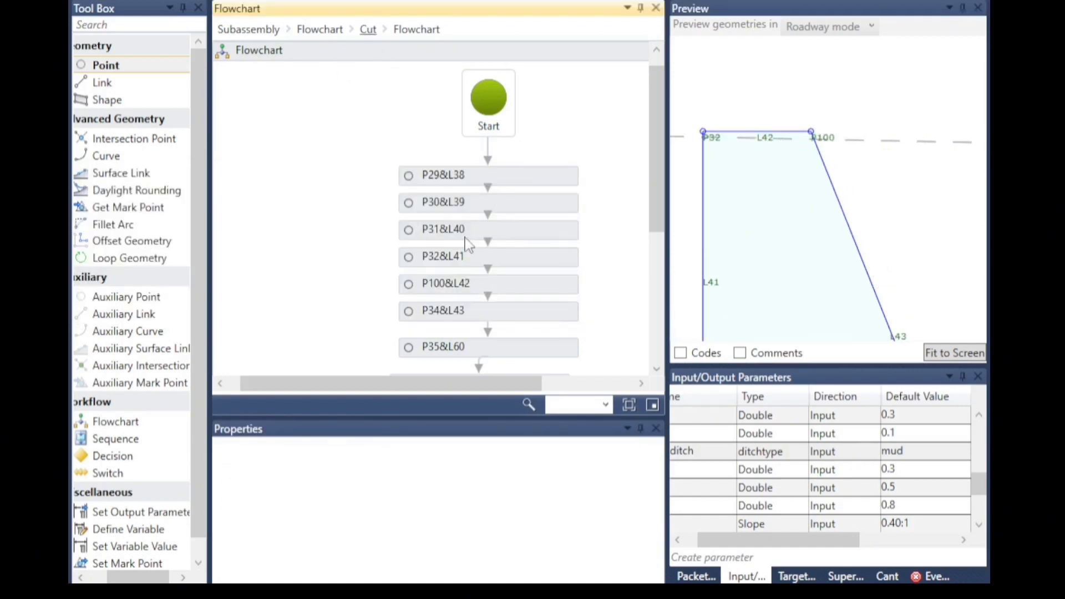
double_click(334, 252)
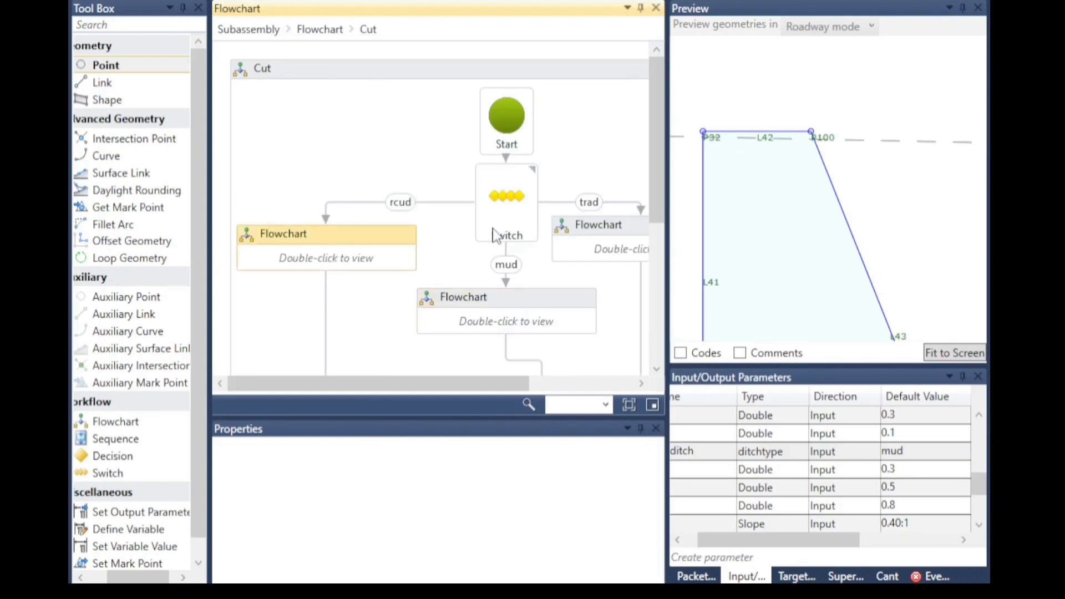
click(900, 456)
click(901, 457)
click(899, 470)
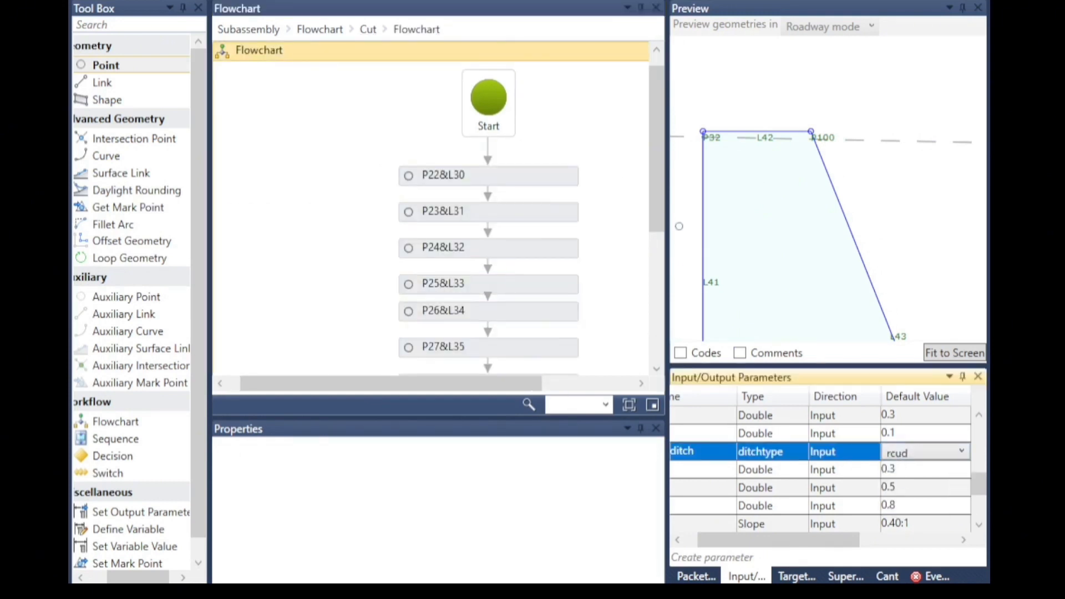
Change the point number of P26, the ditch's outer top corner in the rcud branch, to P100
click(473, 321)
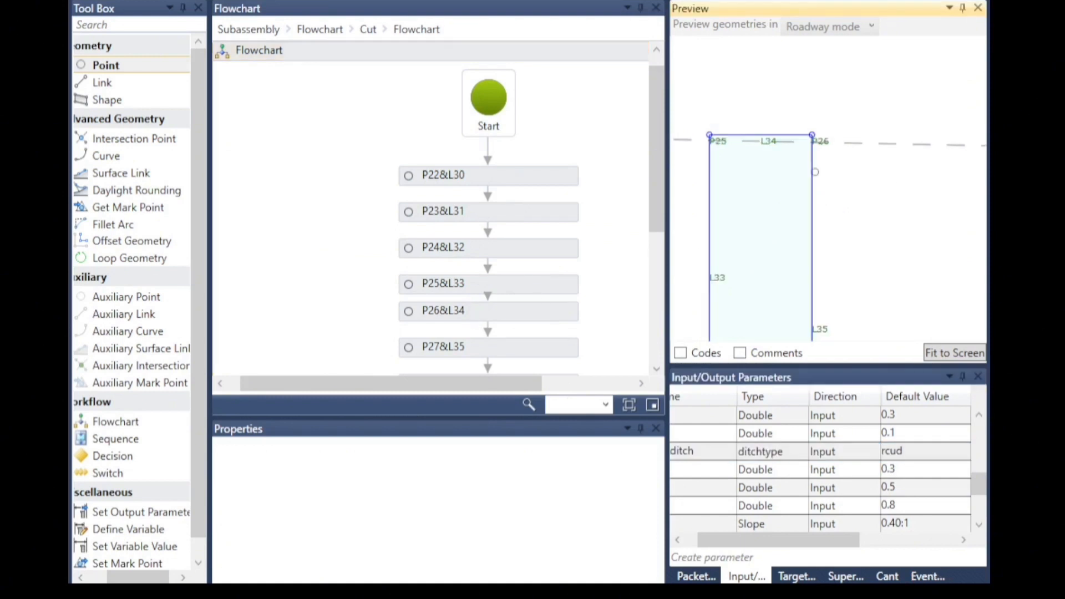
click(459, 313)
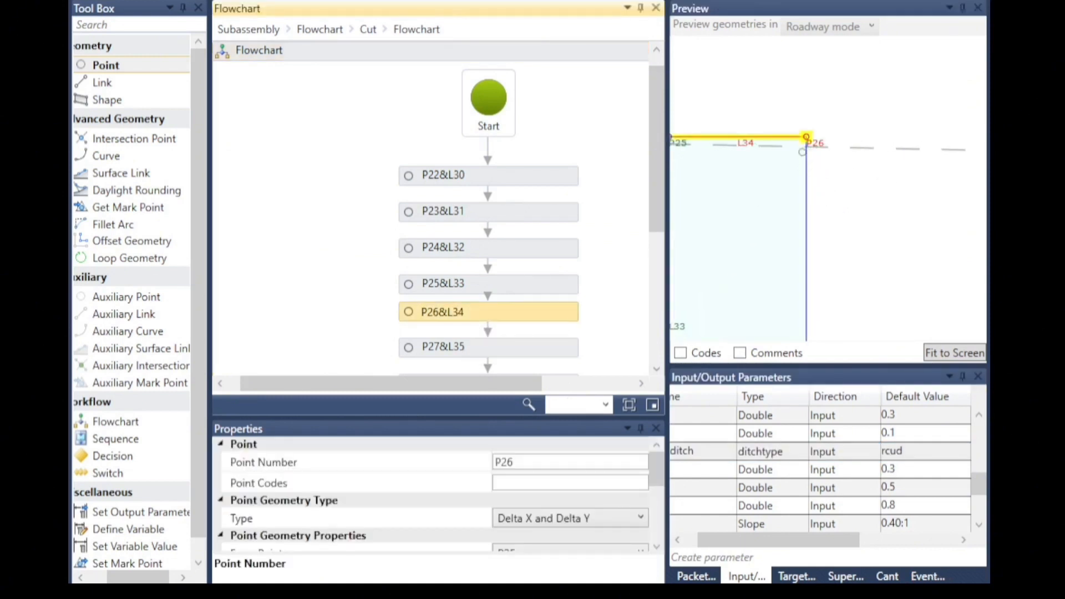
click(519, 463)
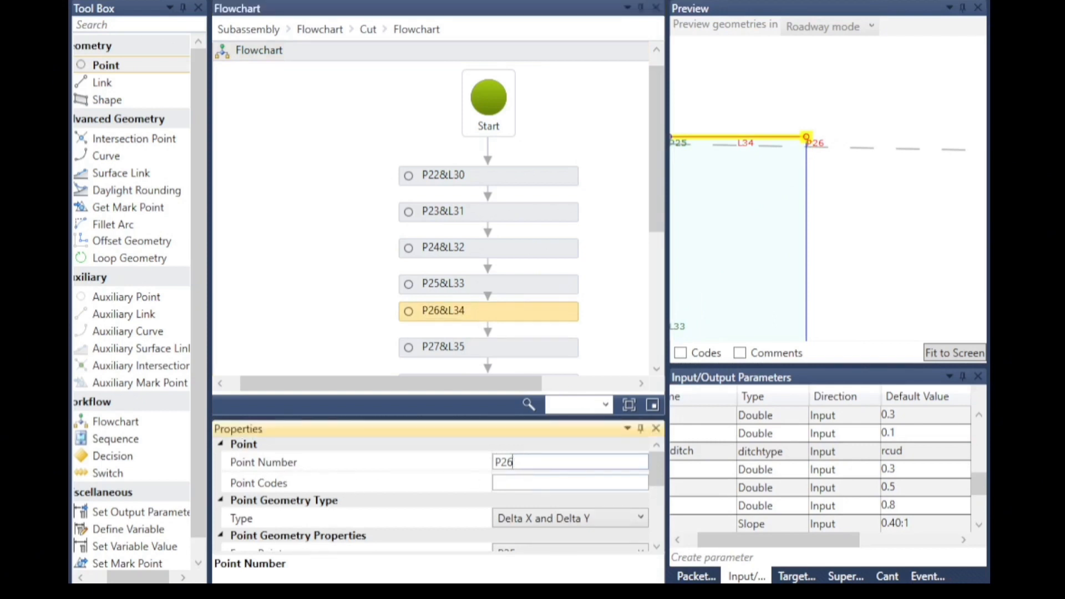
key(ctrl+super+o)
click(136, 229)
click(314, 229)
click(314, 229)
click(635, 364)
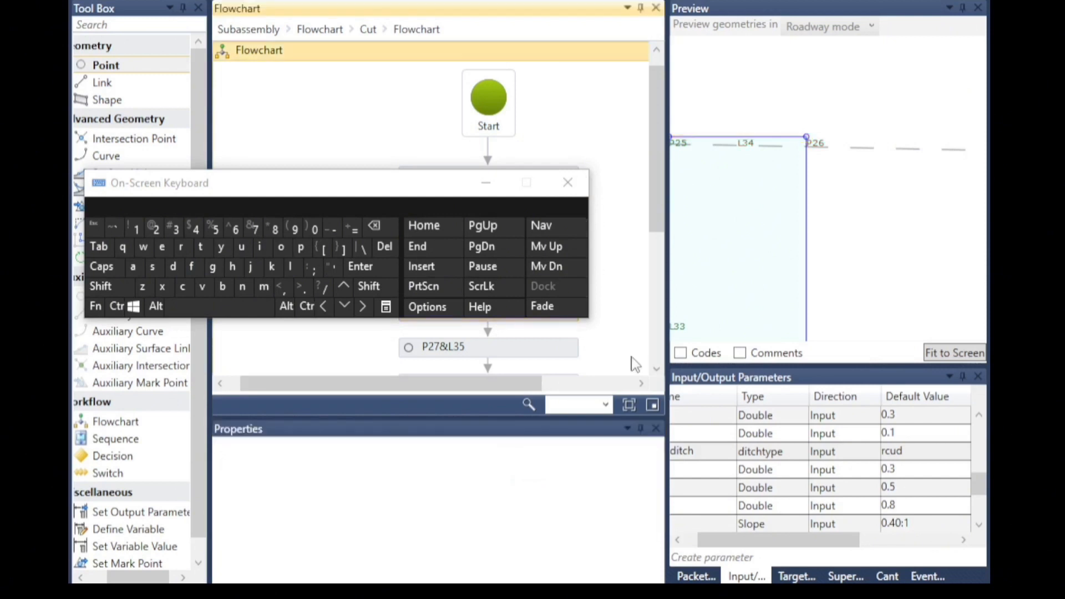
click(824, 145)
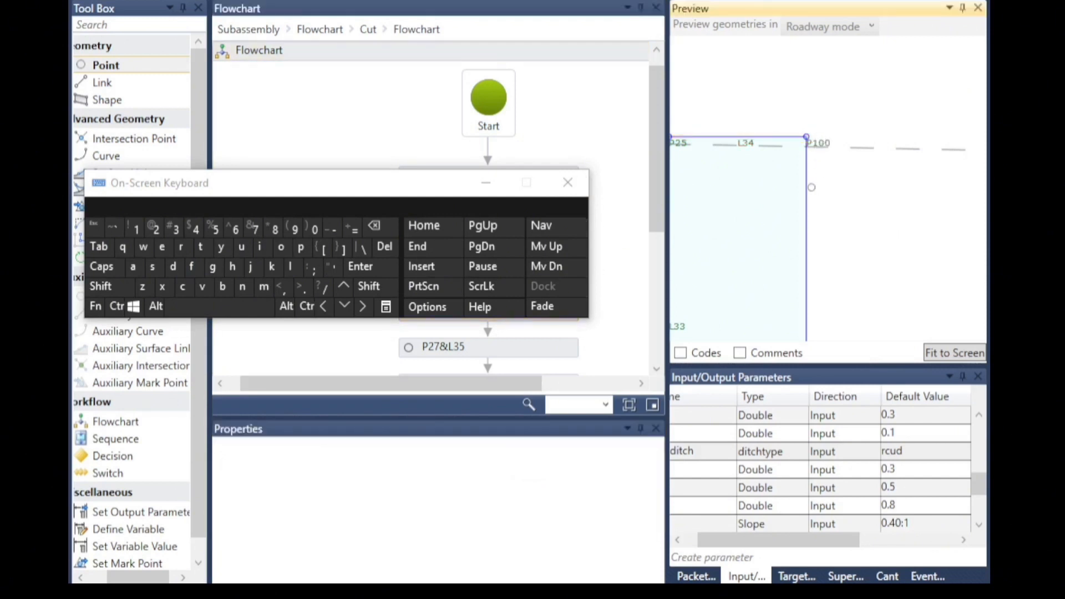
click(486, 182)
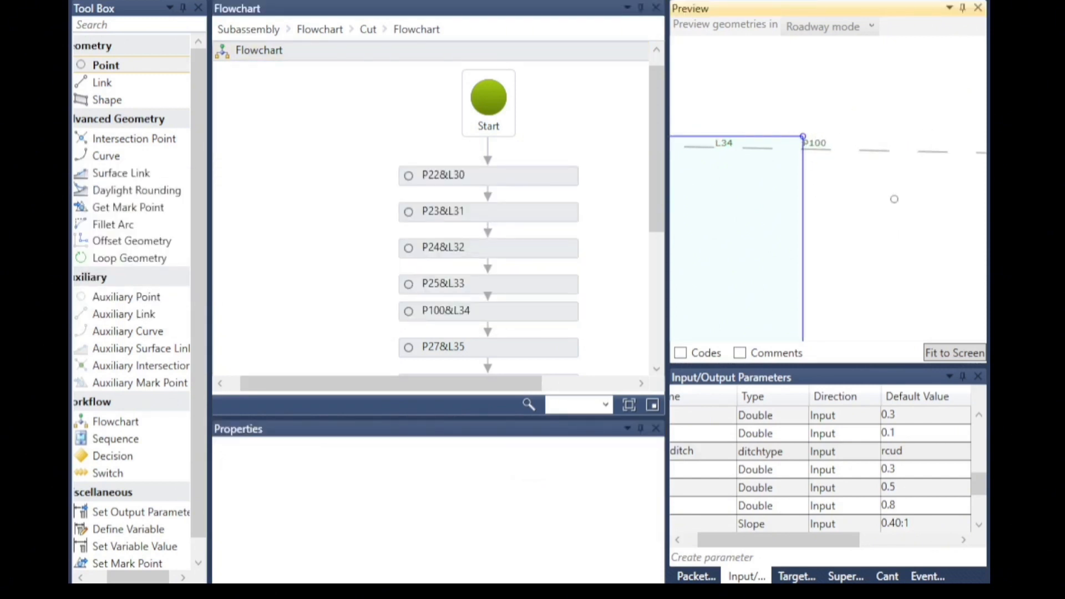
Return to Cut, open the last flowchart in the sequence and delete its point P53
click(369, 31)
scroll(503, 244, down, 5)
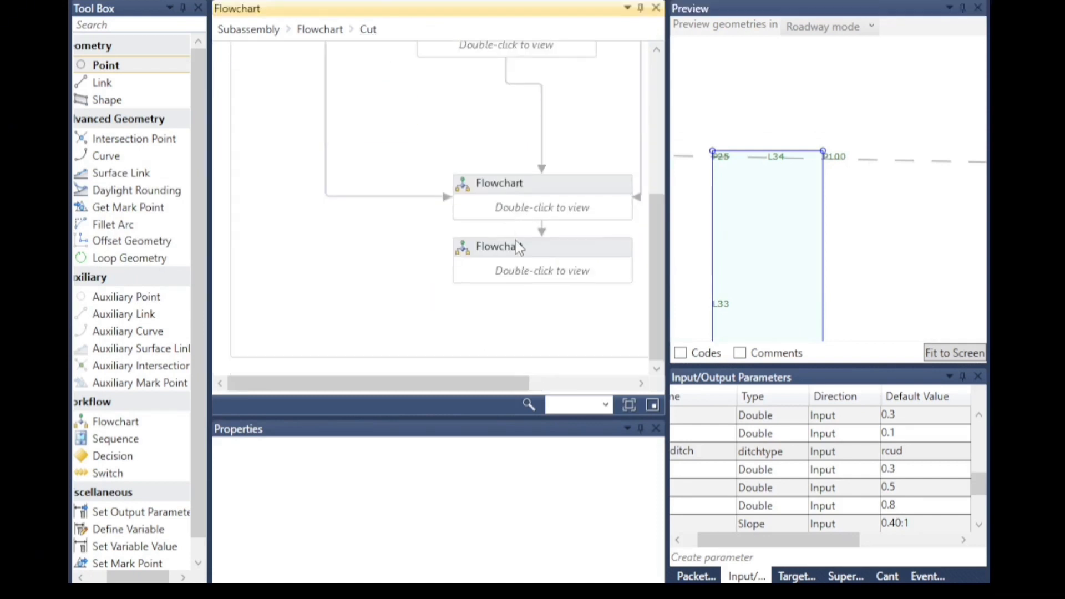
double_click(525, 268)
click(442, 164)
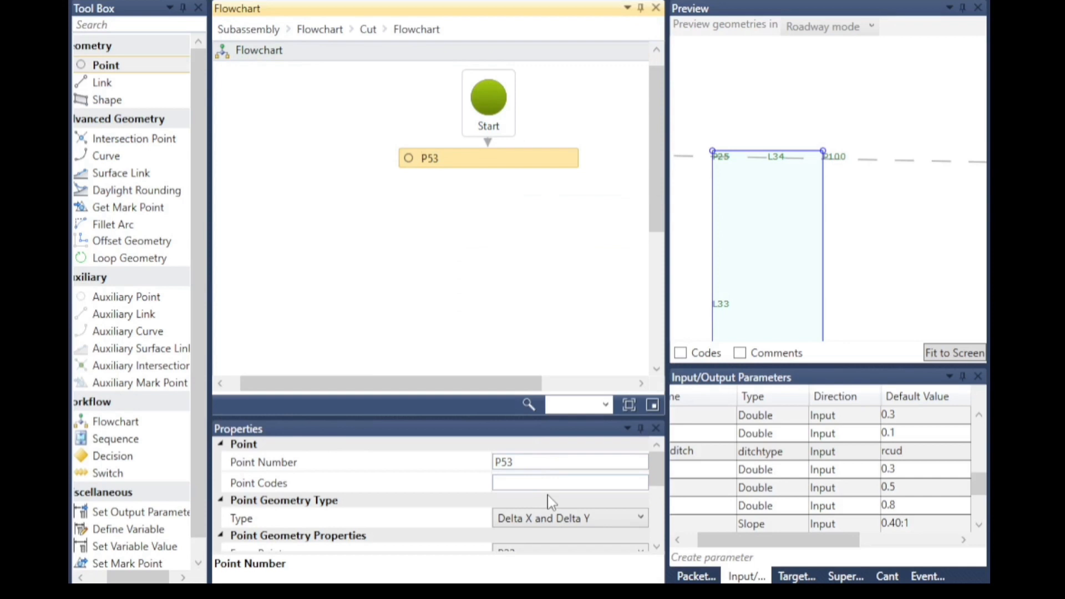
click(471, 251)
click(436, 164)
click(392, 248)
click(409, 159)
right_click(408, 159)
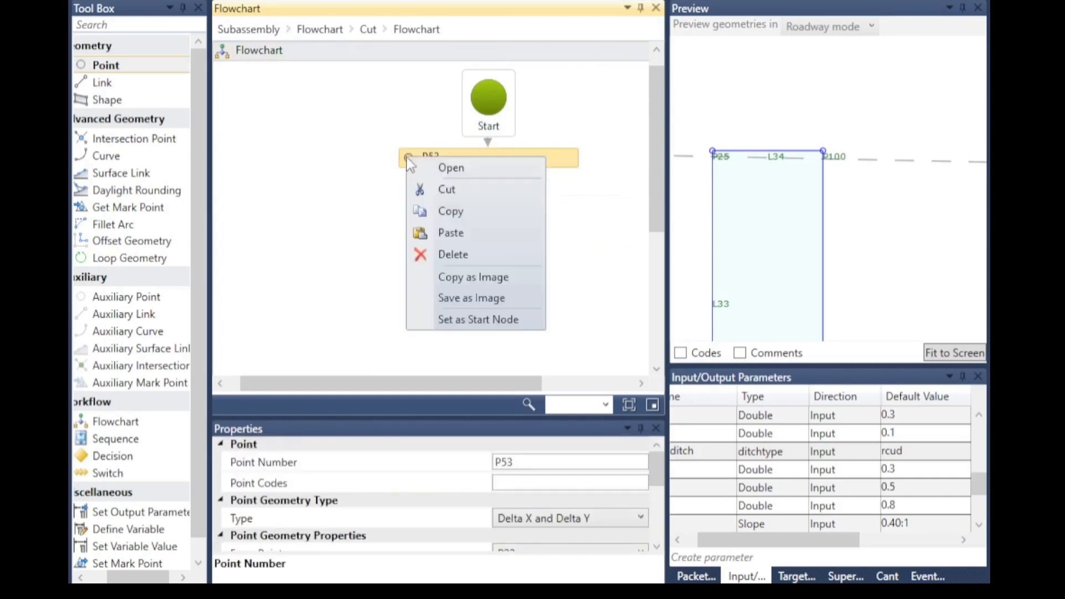
click(438, 254)
Add a new point after Start in the empty flowchart and set its From Point to P100
drag(118, 64, 500, 163)
drag(476, 224, 518, 197)
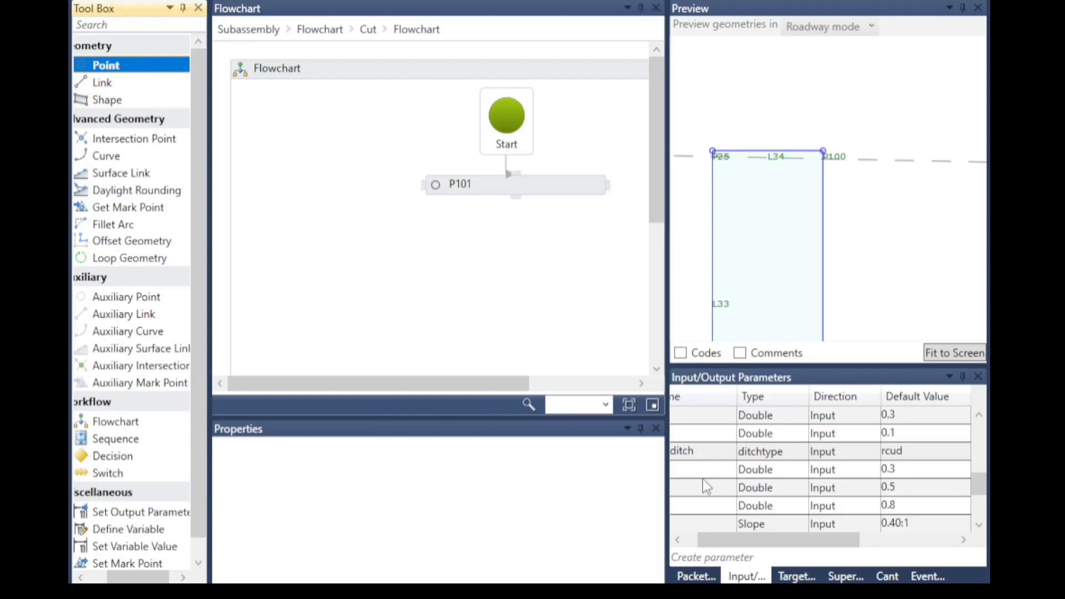
click(555, 192)
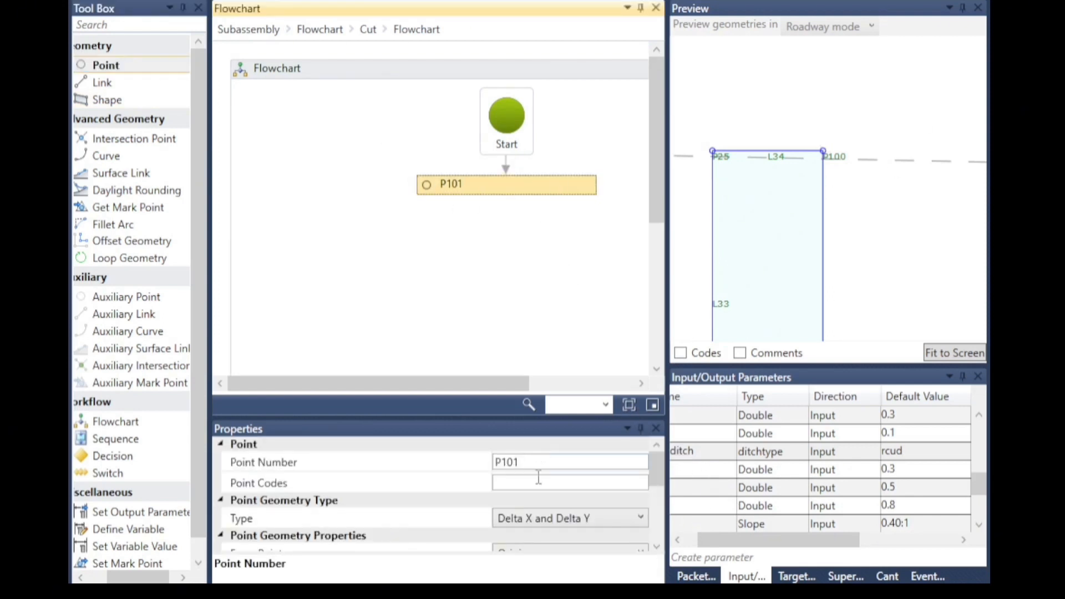
scroll(539, 477, down, 2)
click(535, 511)
scroll(547, 350, up, 15)
click(532, 317)
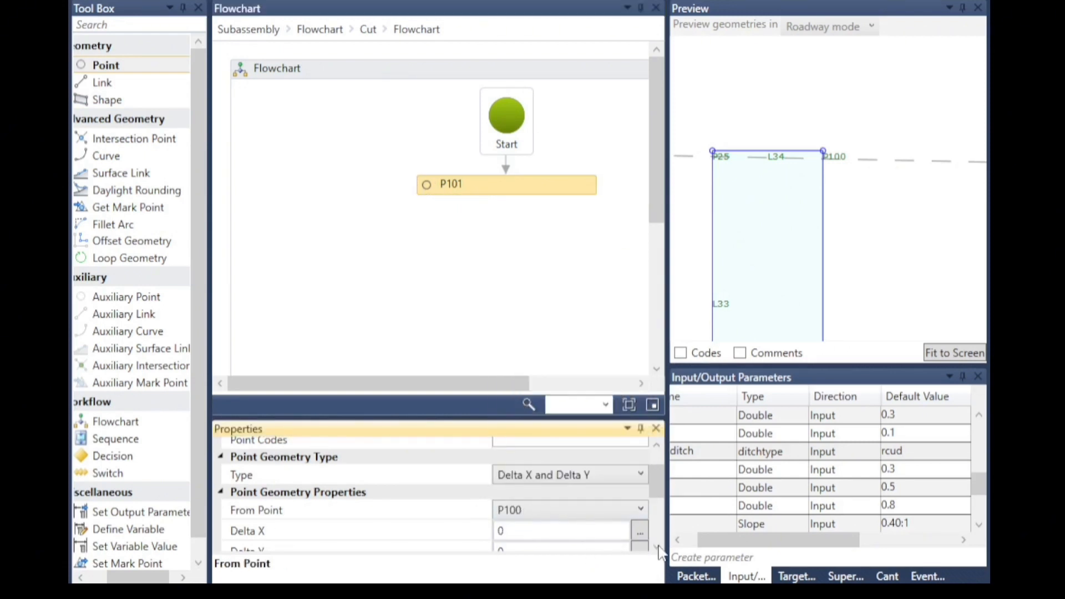
Set the Delta X of point P101 to the dli parameter
scroll(654, 550, down, 3)
click(678, 540)
click(677, 541)
scroll(688, 502, down, 2)
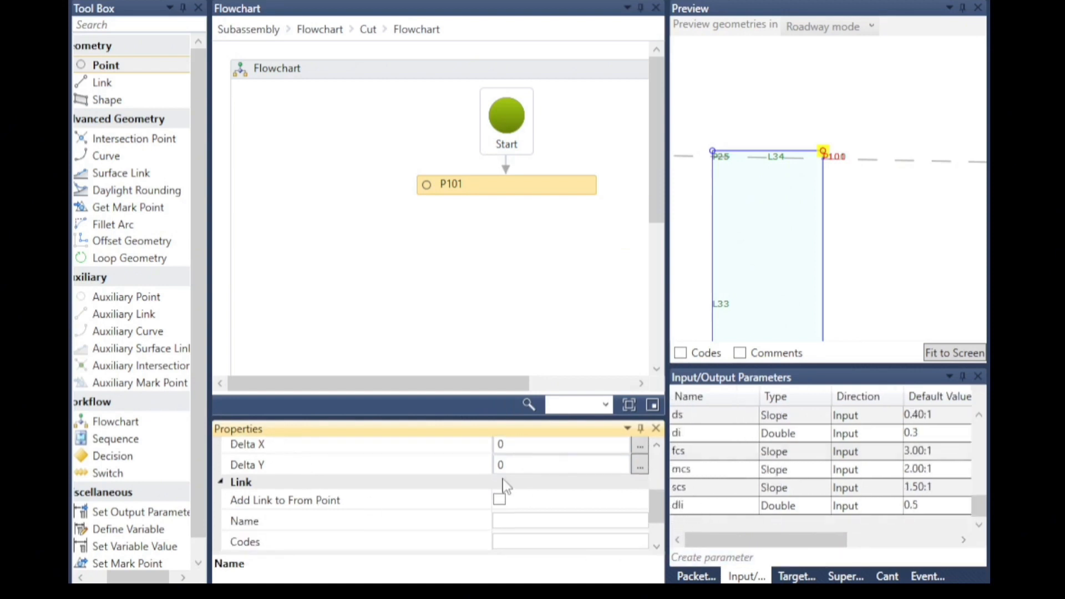
click(516, 445)
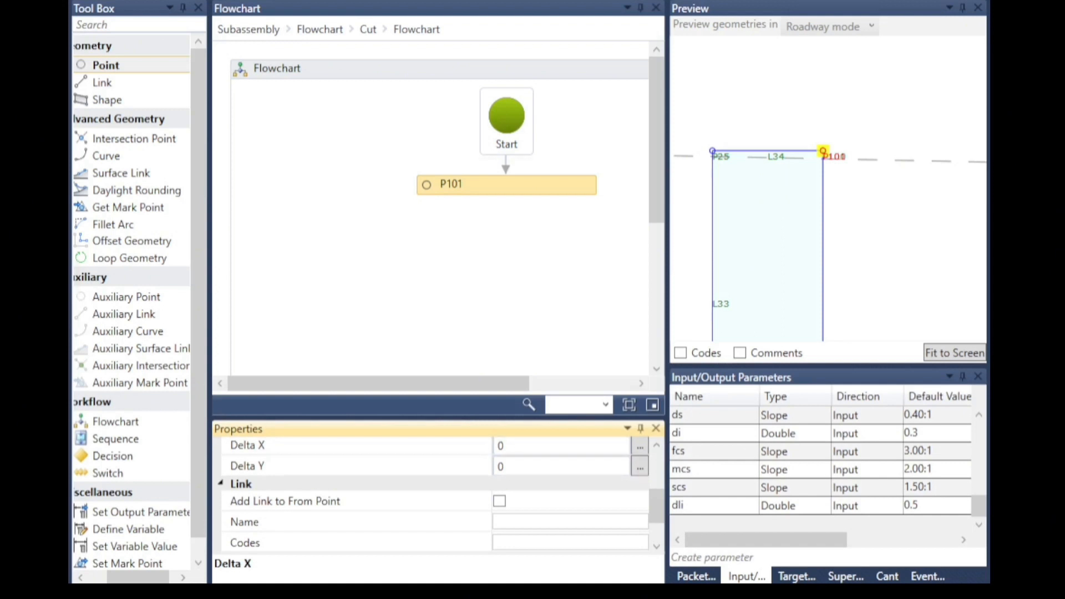
click(521, 446)
drag(524, 445, 492, 445)
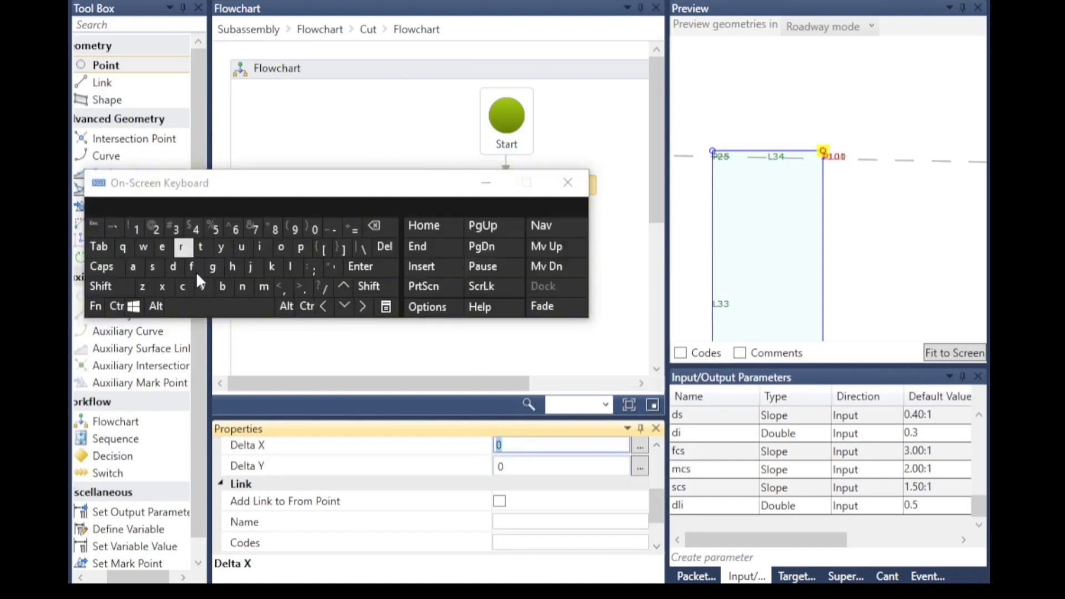
click(174, 269)
click(289, 267)
click(260, 247)
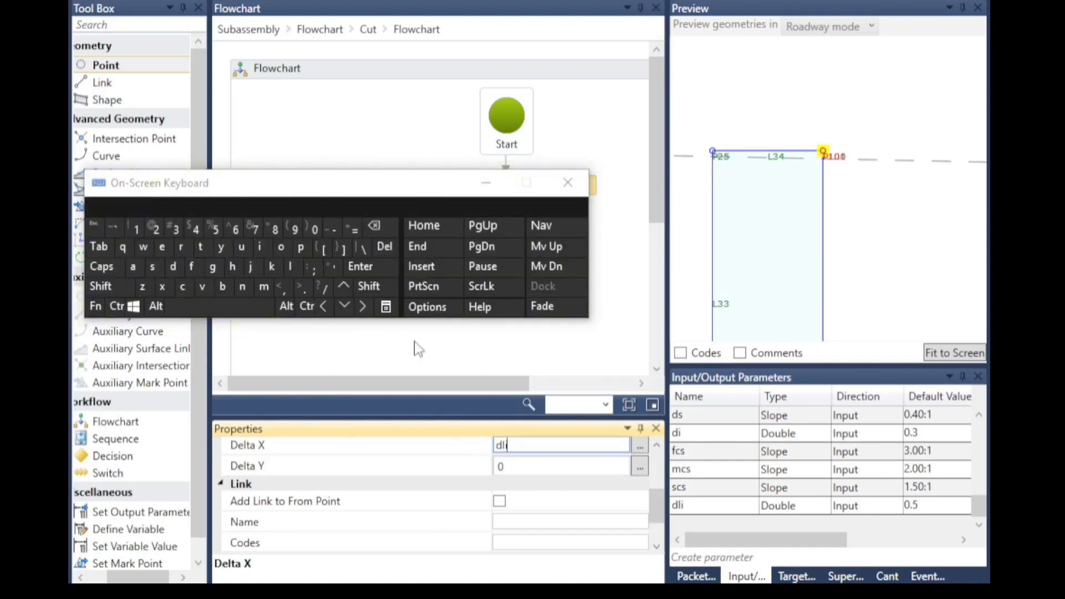
click(478, 180)
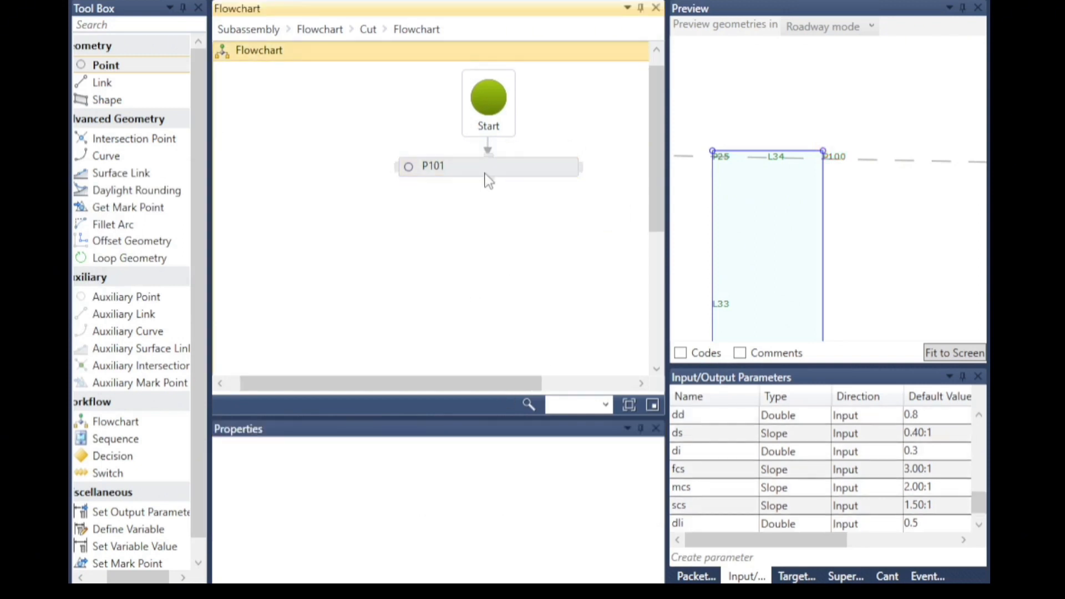
Add a link from P101 to its From Point
click(415, 171)
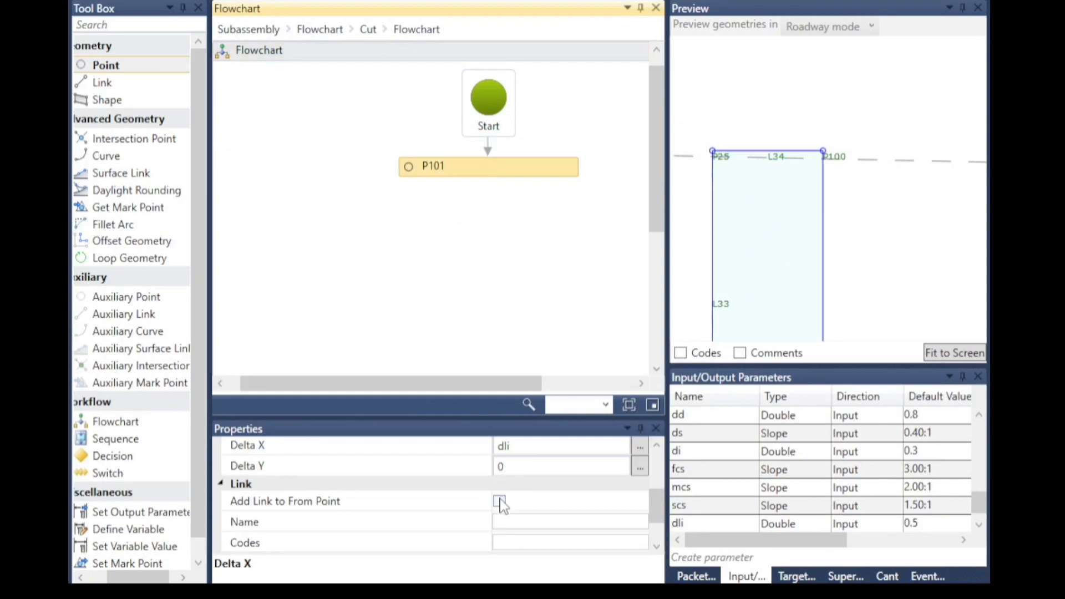
click(500, 502)
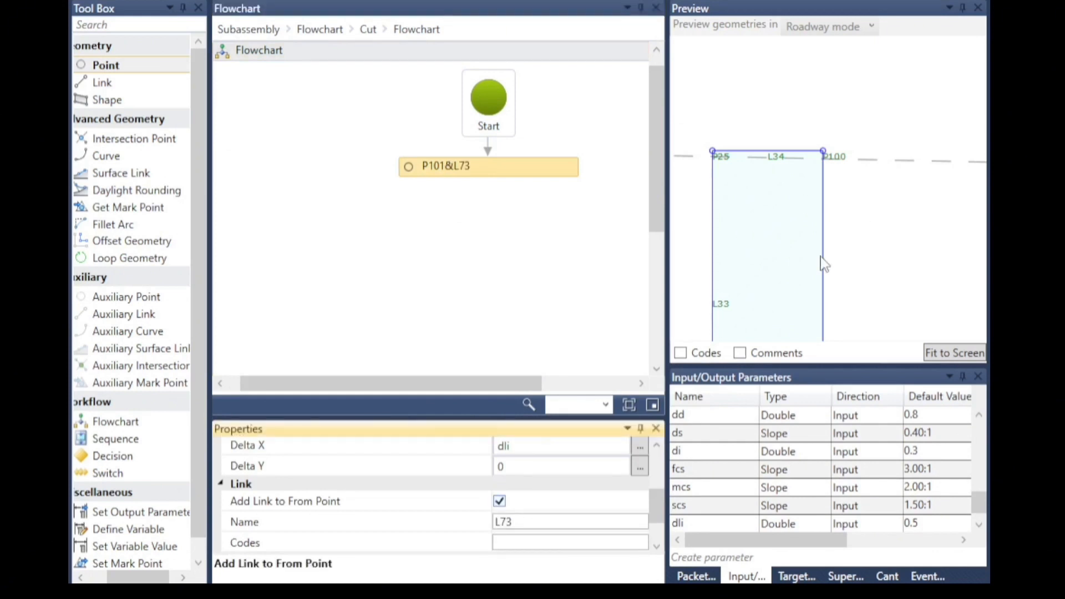
click(791, 274)
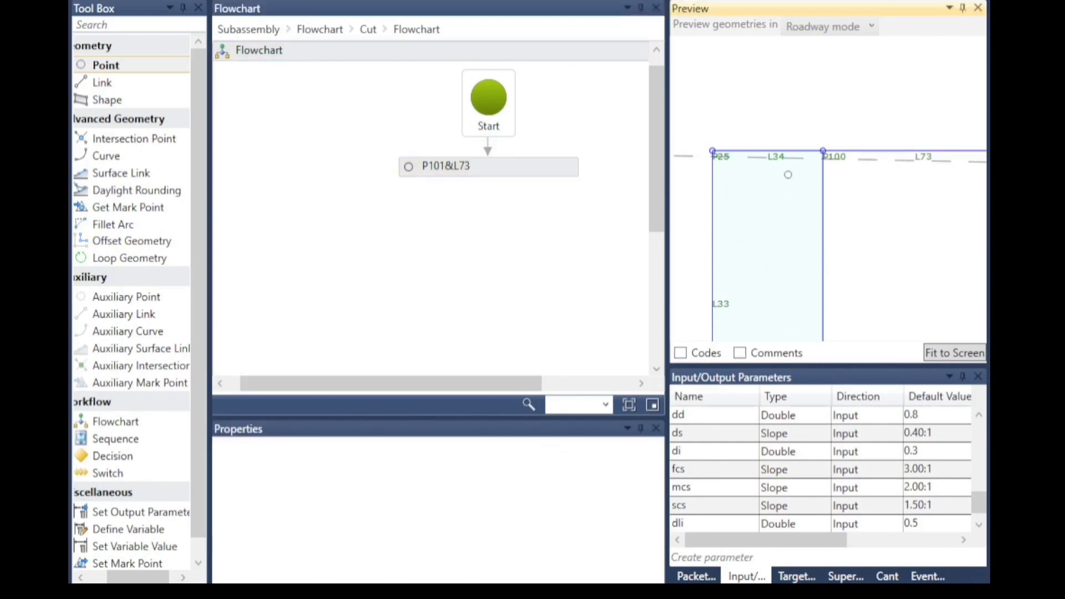
Add an auxiliary point after P101 and set its geometry type to Slope to Surface
scroll(788, 175, down, 3)
scroll(951, 193, down, 4)
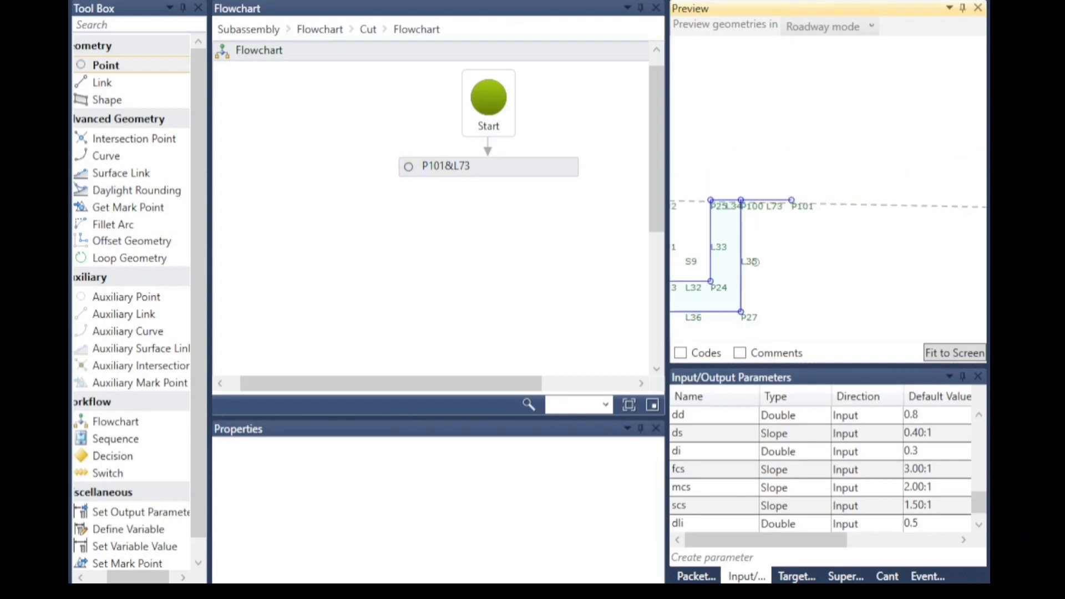
drag(140, 300, 487, 228)
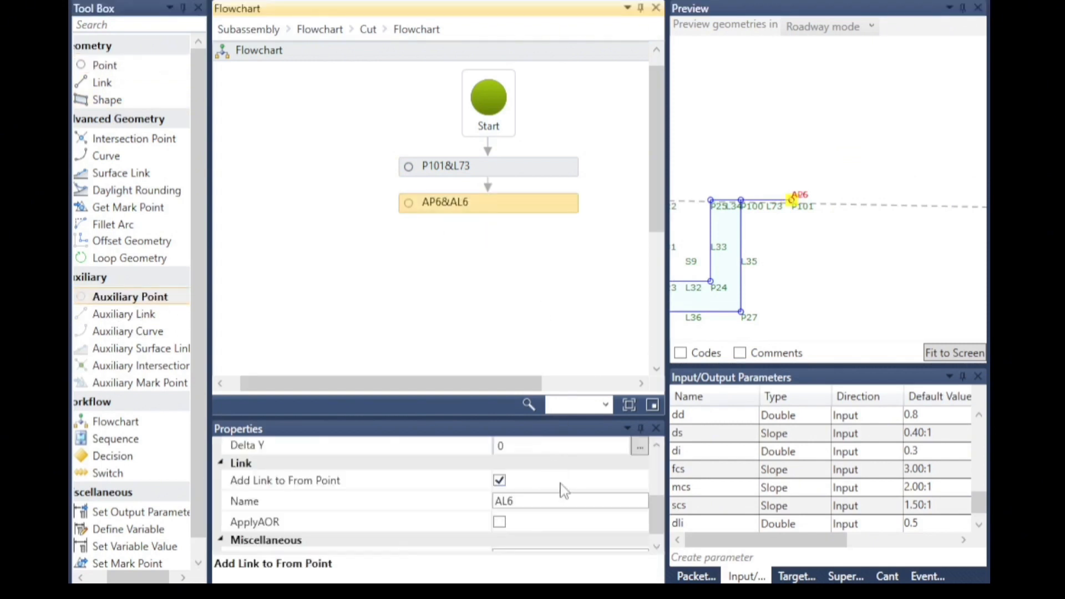
scroll(561, 487, up, 2)
click(568, 456)
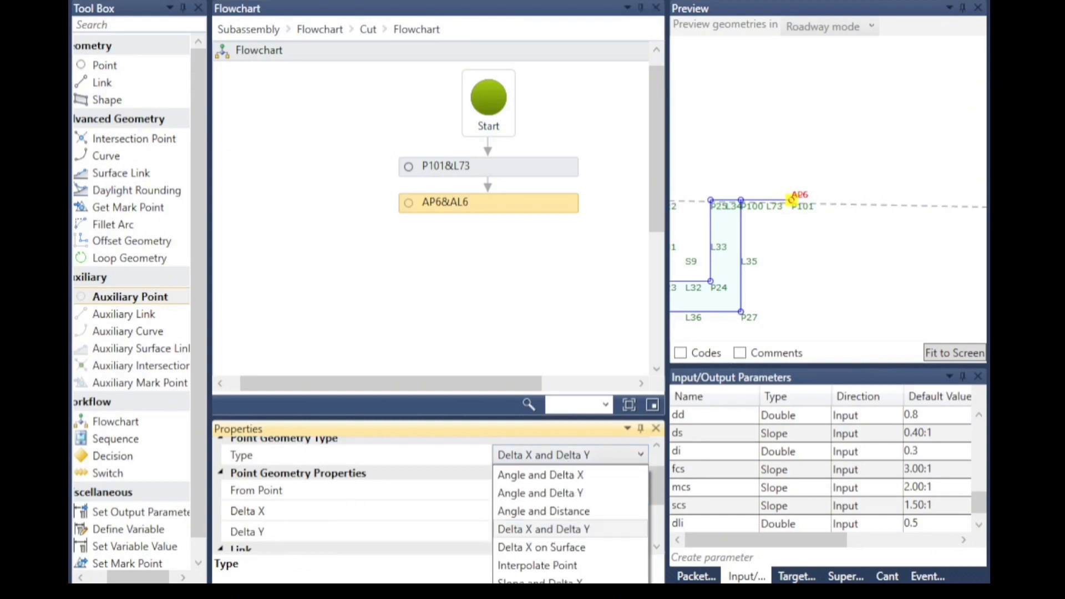
click(550, 583)
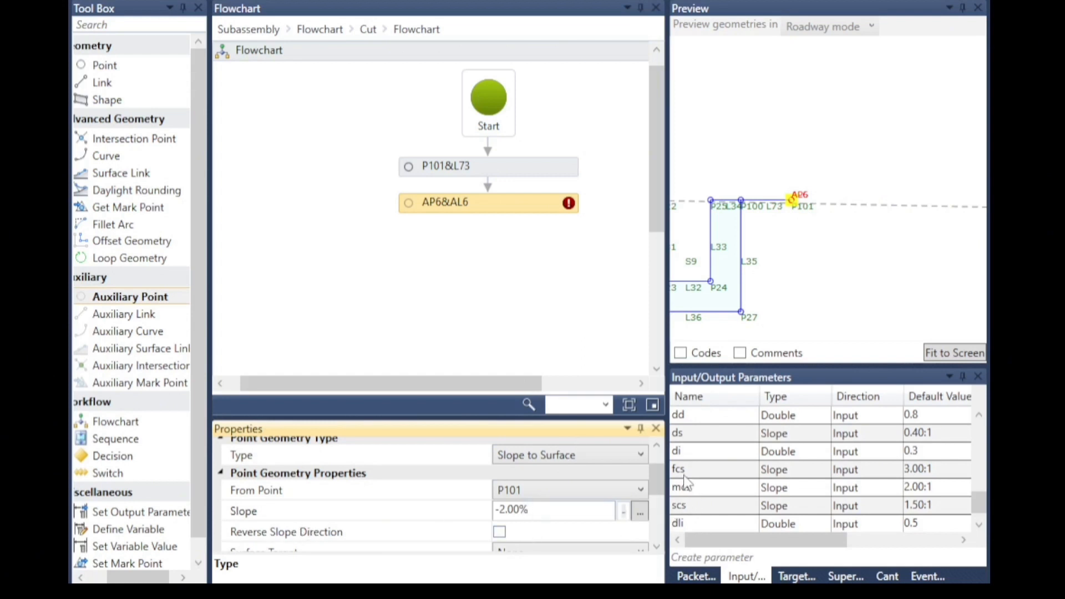
Set the slope of auxiliary point AP6 to the fcs parameter, copying its name from the input parameters
click(553, 510)
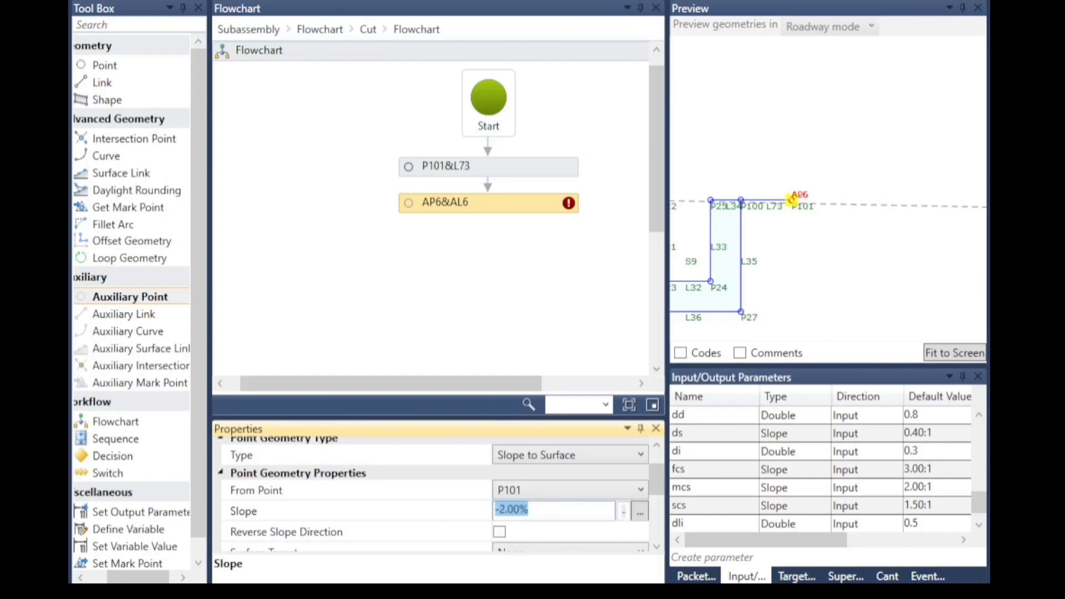
click(683, 476)
click(688, 478)
key(ctrl+c)
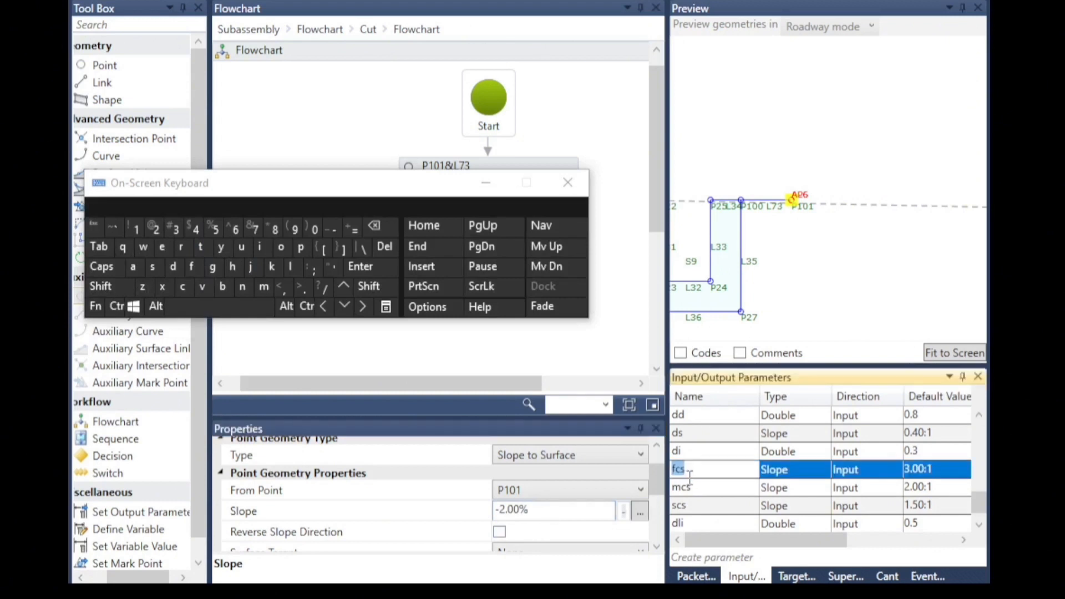
right_click(688, 473)
click(722, 499)
click(495, 510)
double_click(495, 510)
click(117, 306)
click(203, 286)
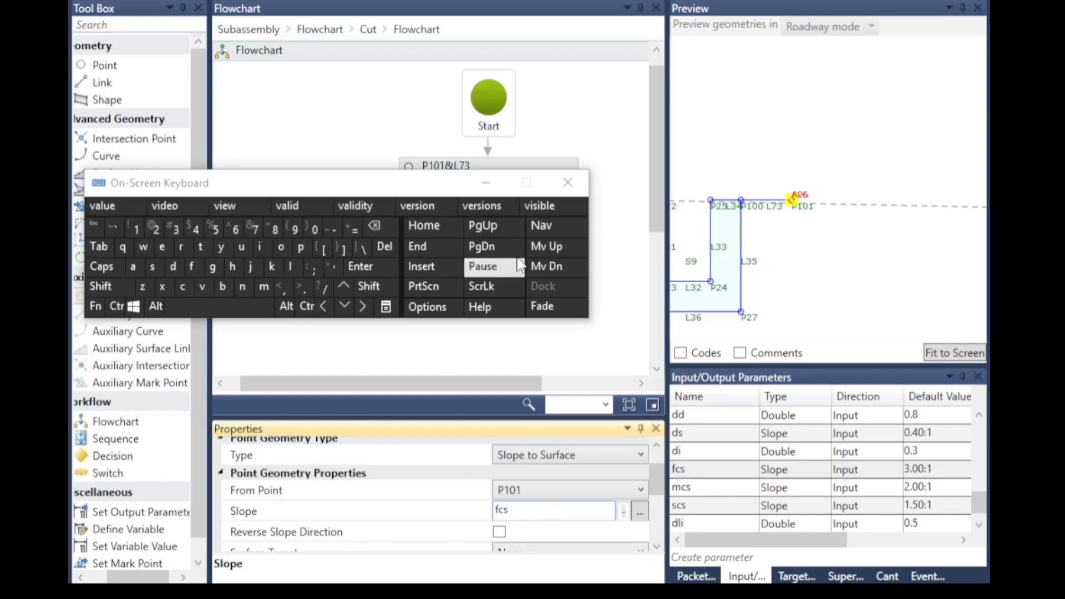
Set the surface target of auxiliary point AP6 to eg
click(486, 183)
click(572, 309)
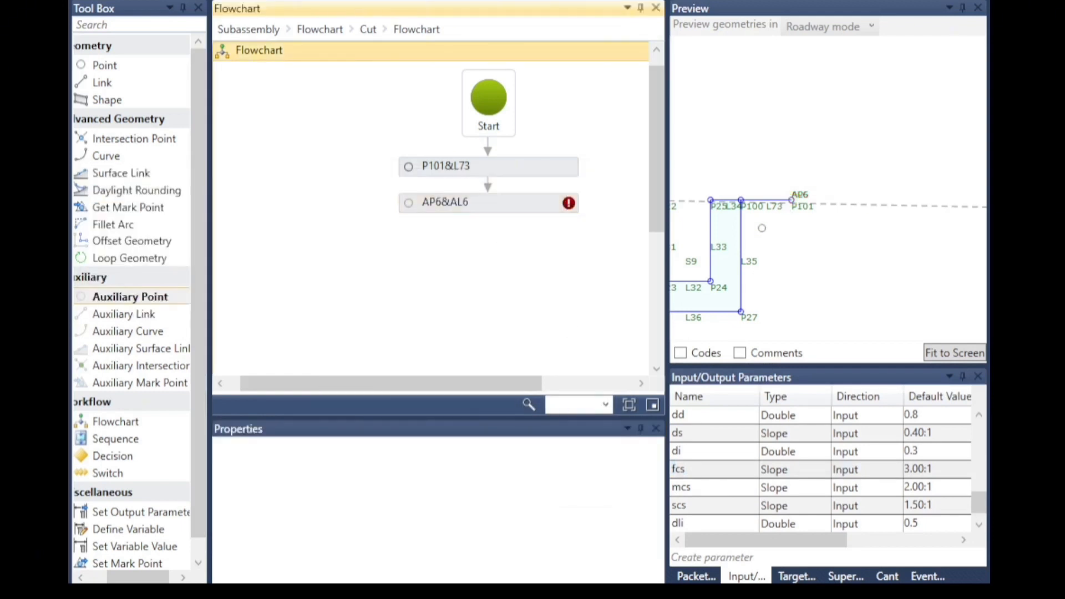
click(519, 207)
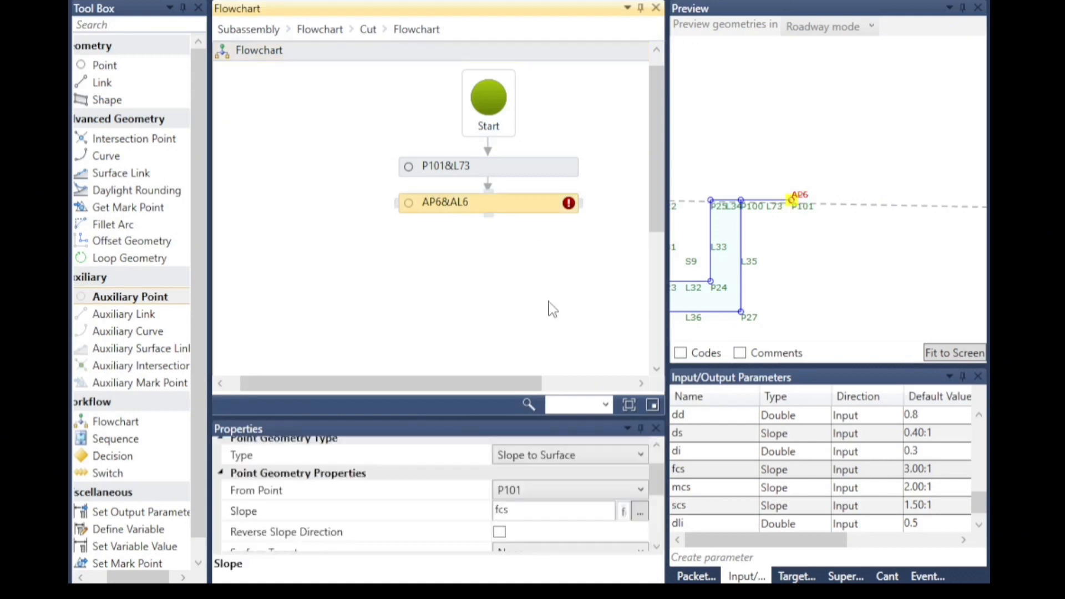
scroll(561, 523, down, 3)
click(564, 470)
click(518, 506)
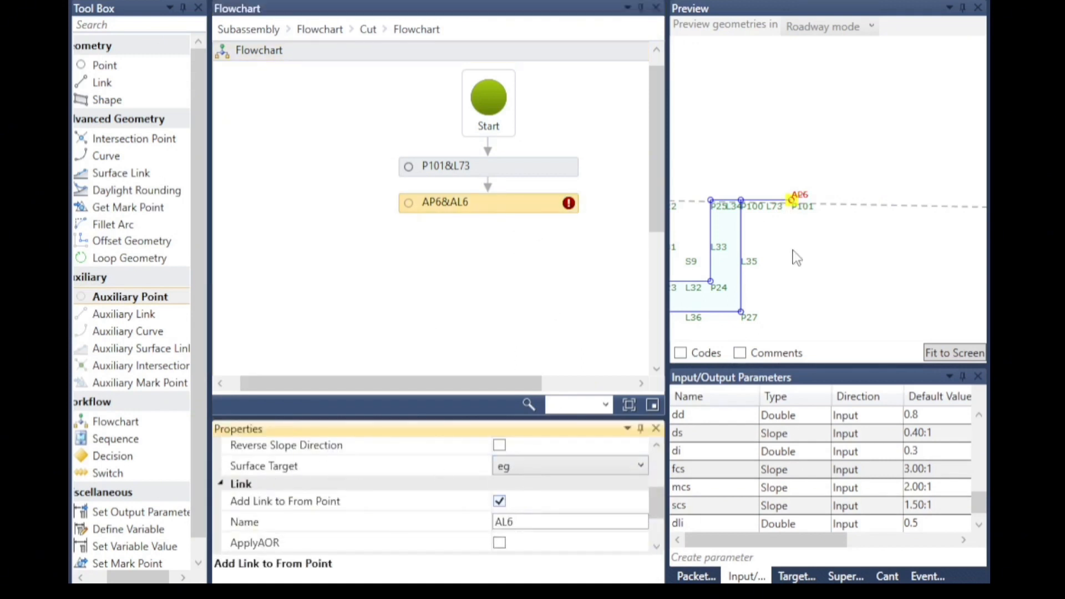
click(781, 252)
scroll(716, 256, down, 5)
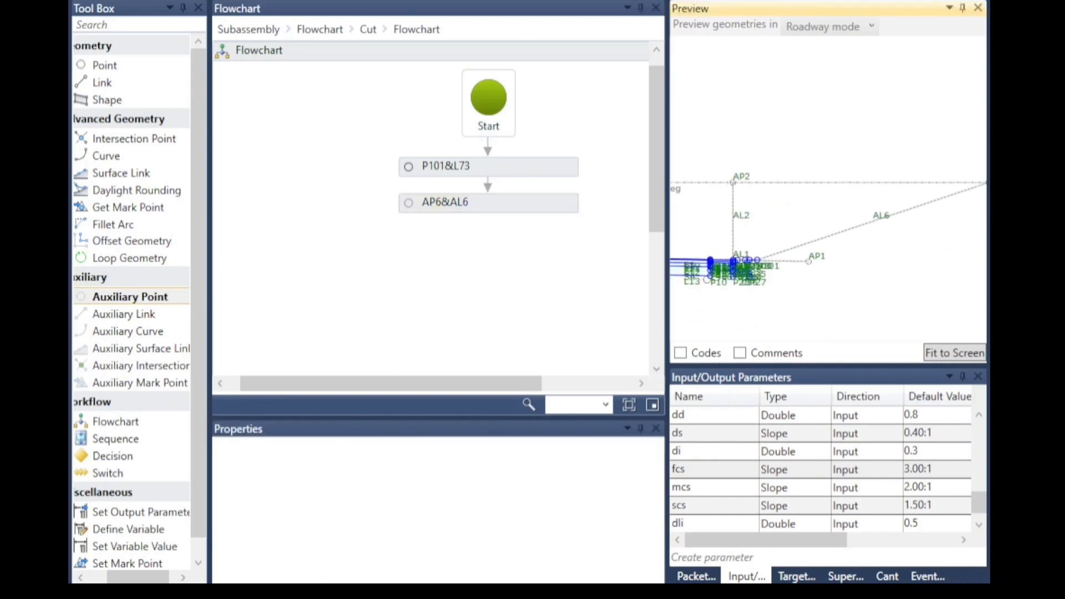
scroll(759, 275, up, 1)
Add another auxiliary point after AP6 with geometry type Slope to Surface and From Point P101
drag(140, 299, 502, 238)
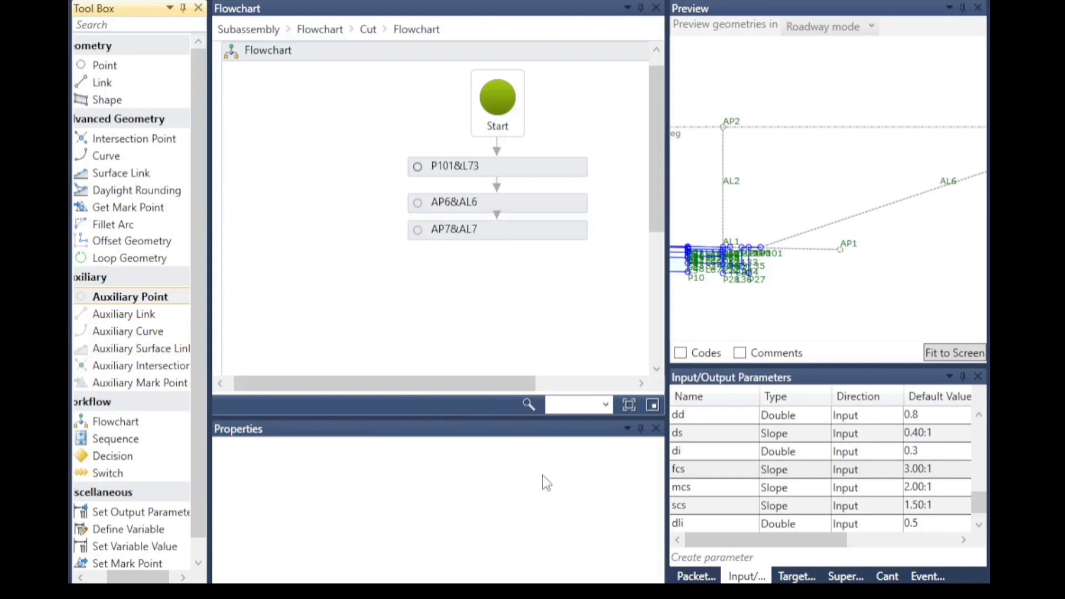
scroll(550, 483, up, 2)
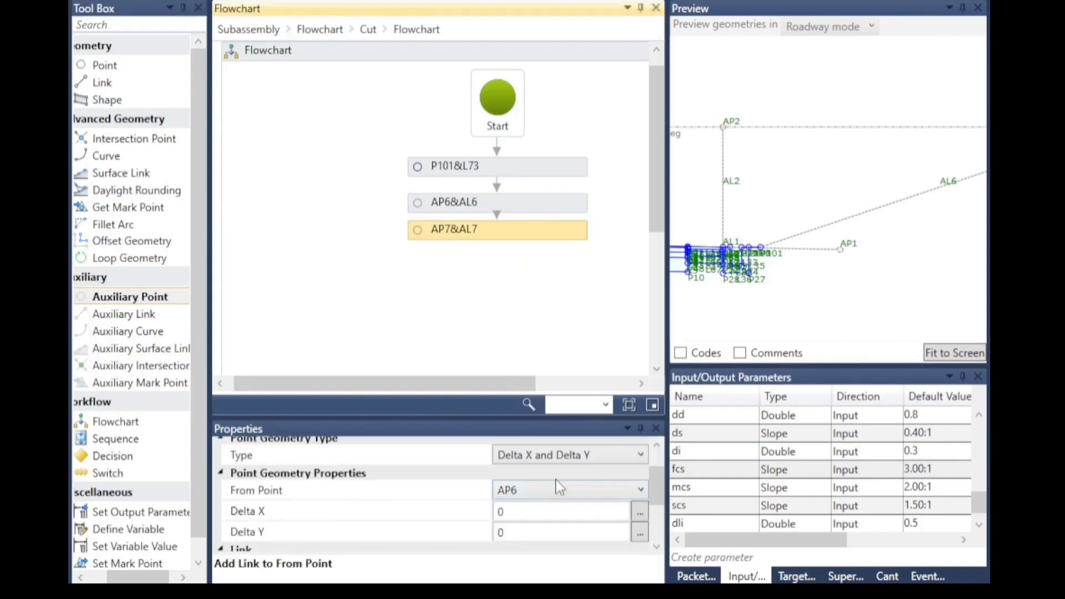
scroll(556, 466, up, 2)
click(544, 502)
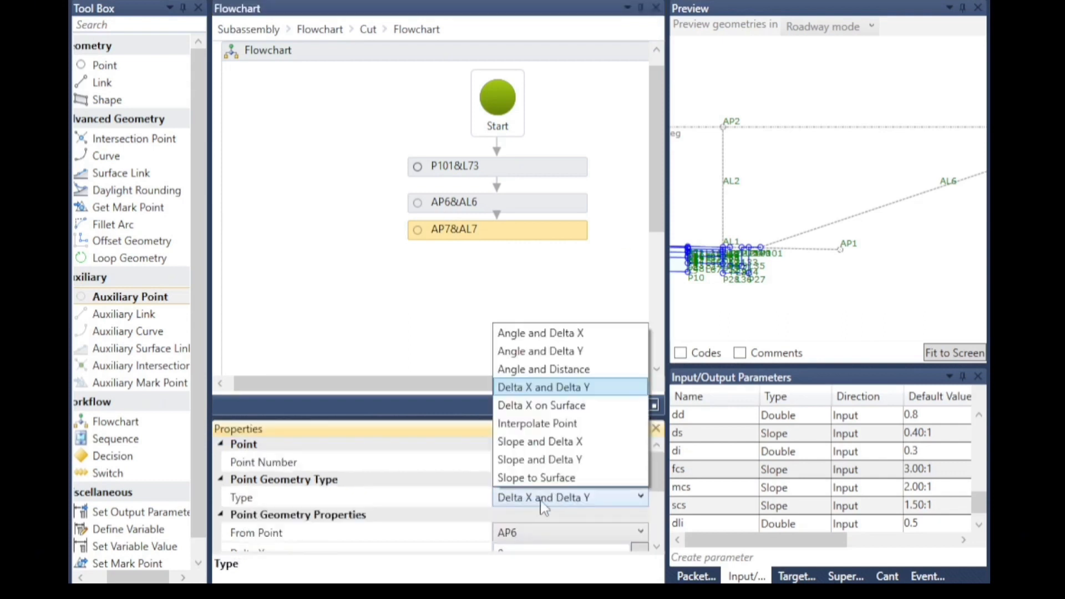
click(554, 478)
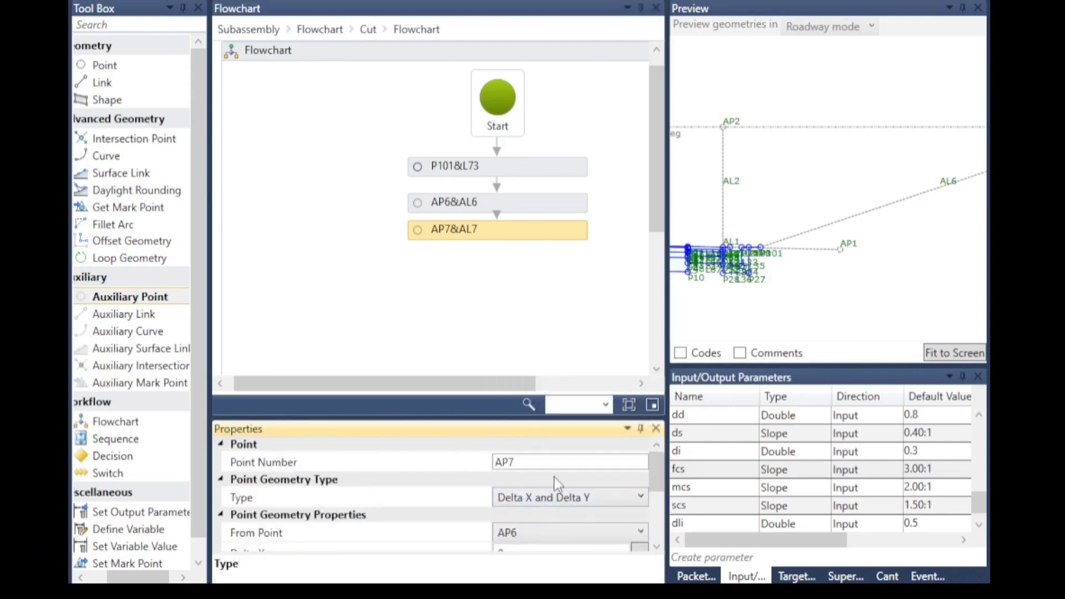
click(533, 533)
click(546, 321)
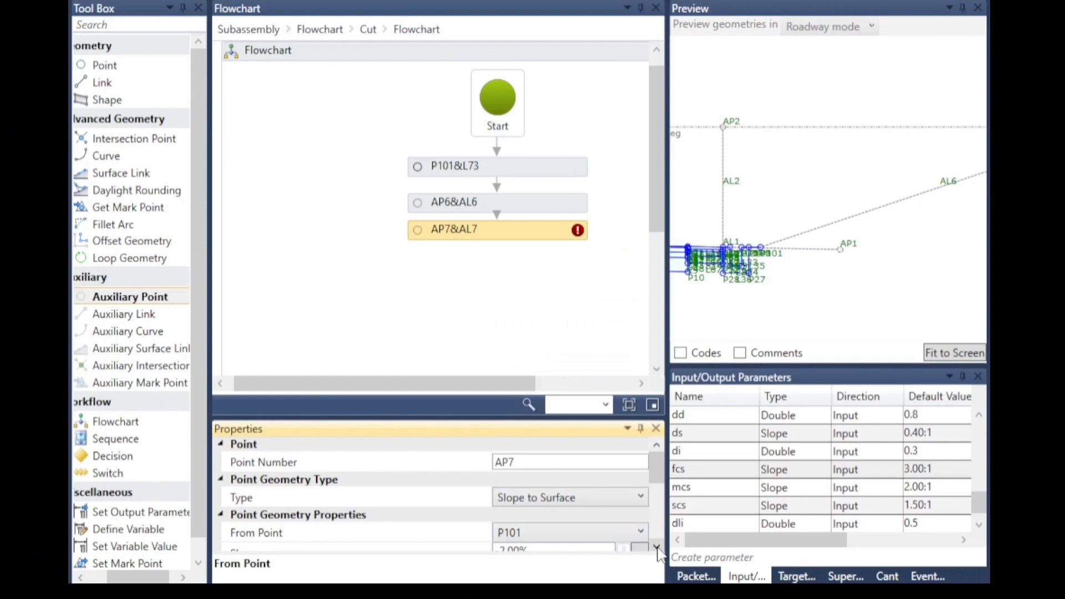
Set auxiliary point AP7's slope to the mcs parameter, copying its name from the input parameters, and its surface target to eg
scroll(654, 547, down, 1)
click(691, 492)
double_click(702, 492)
right_click(704, 493)
click(730, 516)
click(482, 494)
right_click(502, 498)
click(544, 545)
click(532, 550)
click(522, 573)
click(527, 541)
click(520, 575)
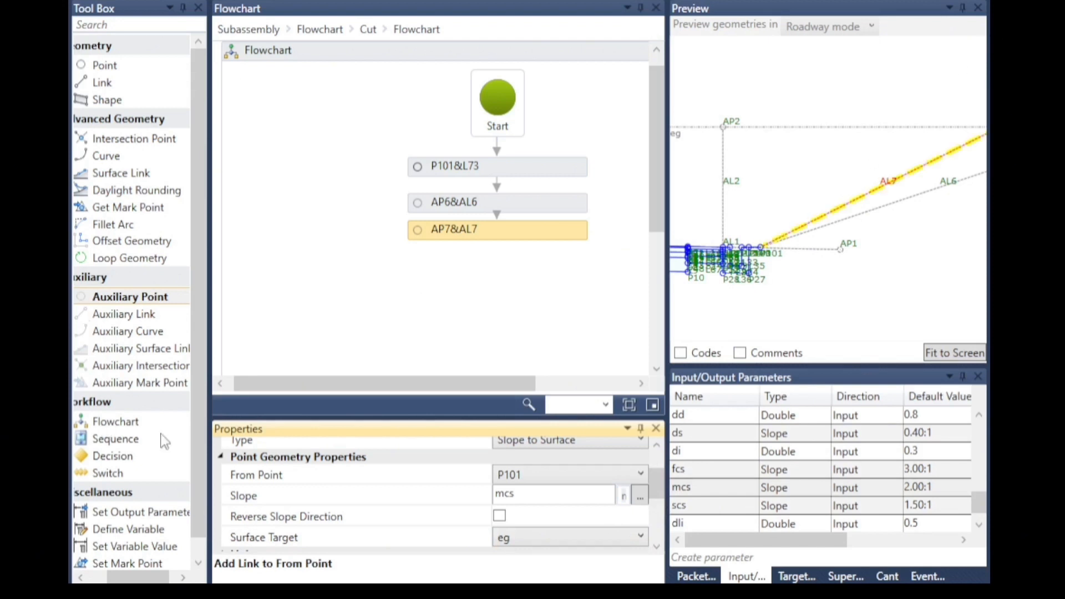
Add a third auxiliary point below AP7 in the flowchart with geometry type Slope to Surface and From Point P101
drag(153, 300, 506, 256)
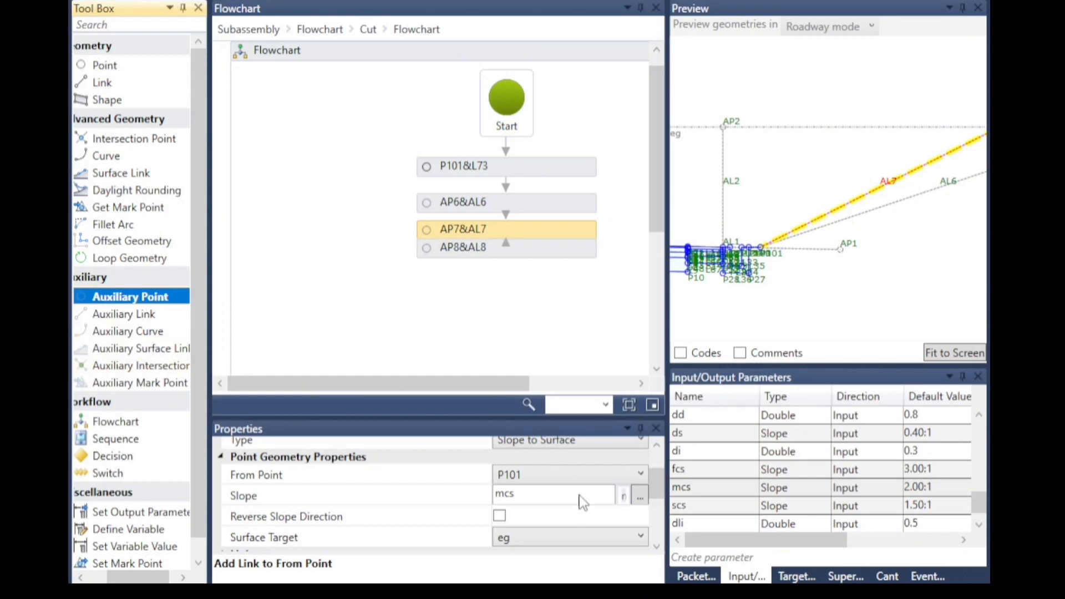
click(510, 254)
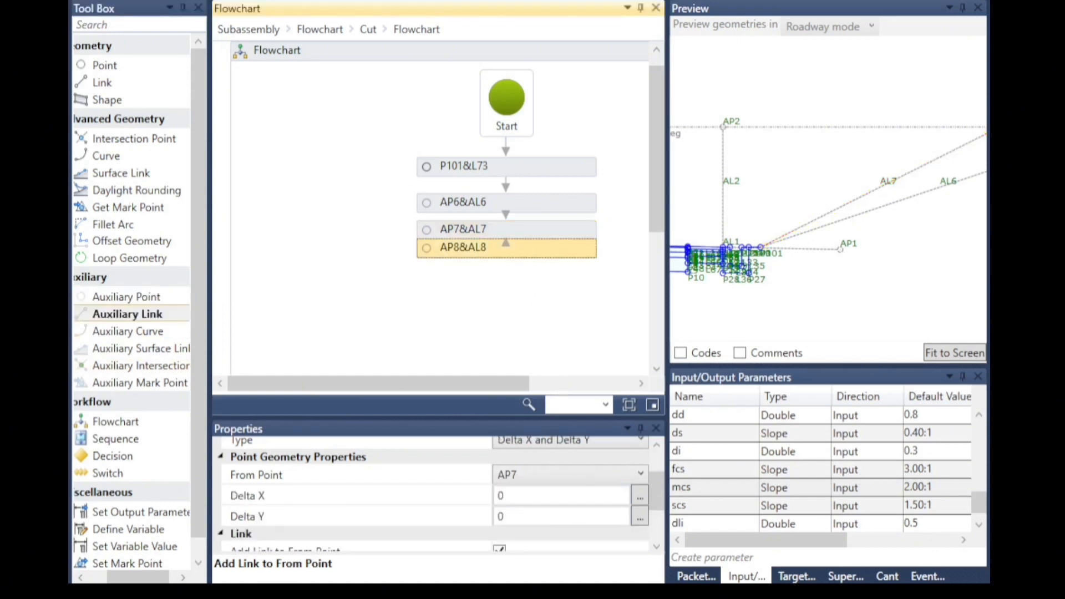
click(656, 449)
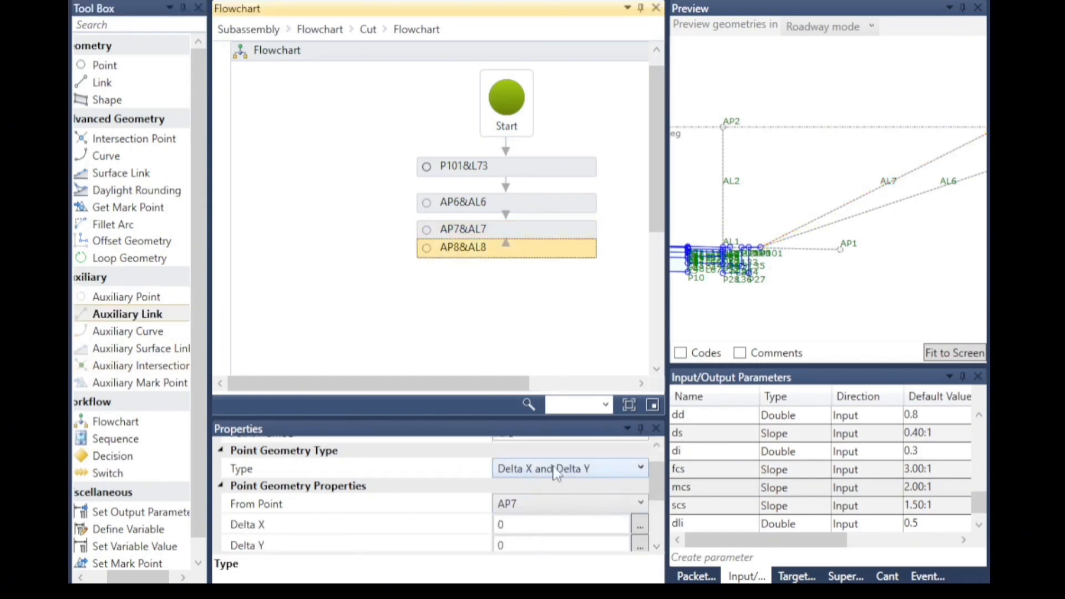
click(554, 468)
click(526, 556)
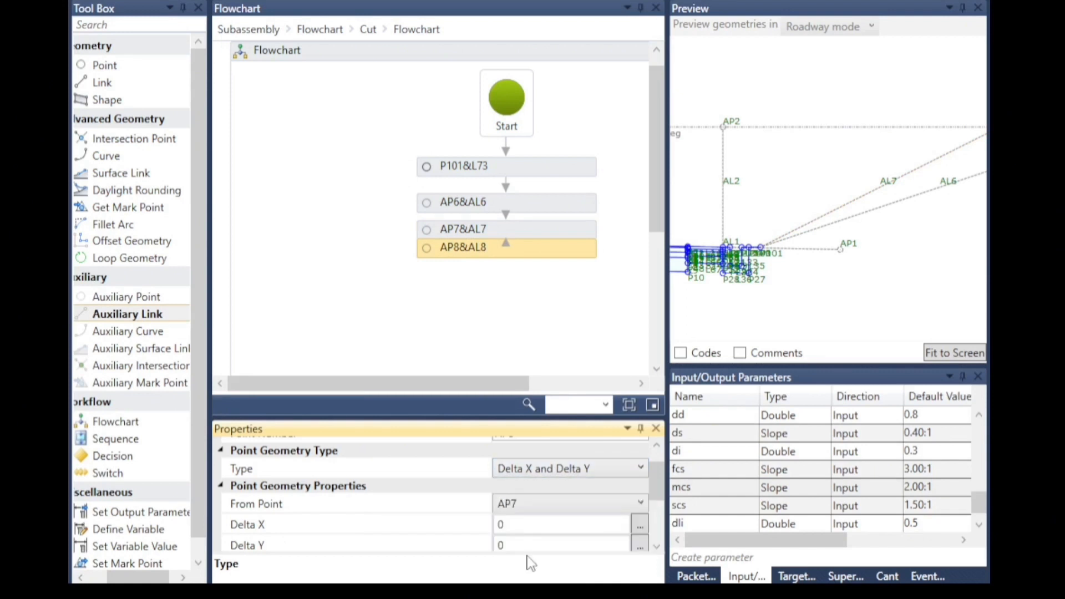
click(530, 504)
scroll(538, 326, down, 1)
scroll(540, 327, up, 1)
click(627, 345)
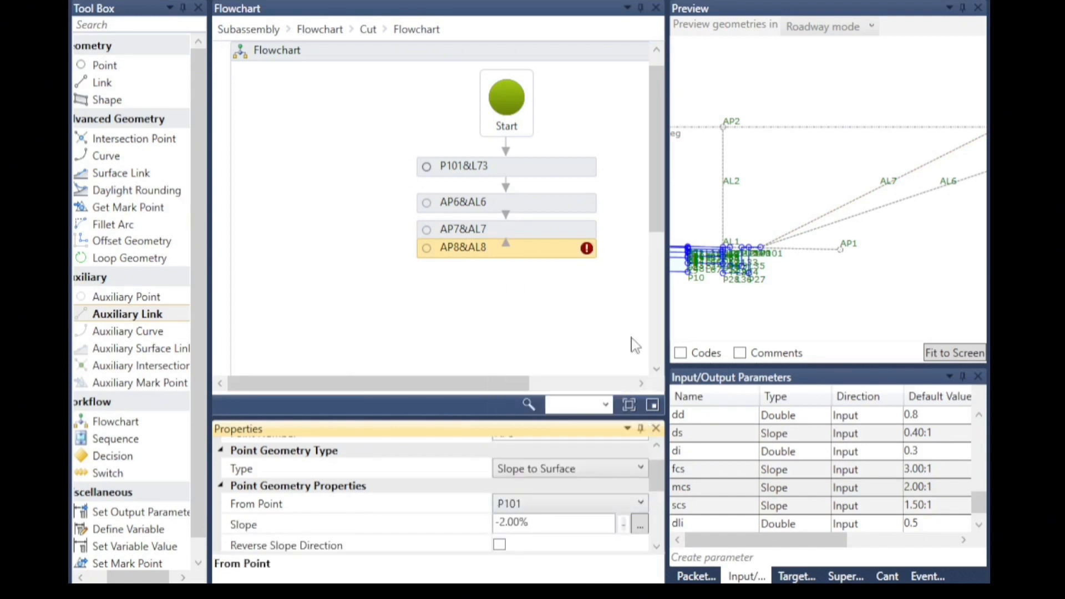
Set auxiliary point AP8's slope to the scs parameter, copying its name from the input parameters, and its surface target to eg
click(694, 505)
click(691, 505)
right_click(693, 507)
drag(533, 524, 473, 523)
right_click(522, 523)
click(534, 521)
right_click(510, 522)
click(558, 574)
scroll(560, 520, down, 1)
click(530, 523)
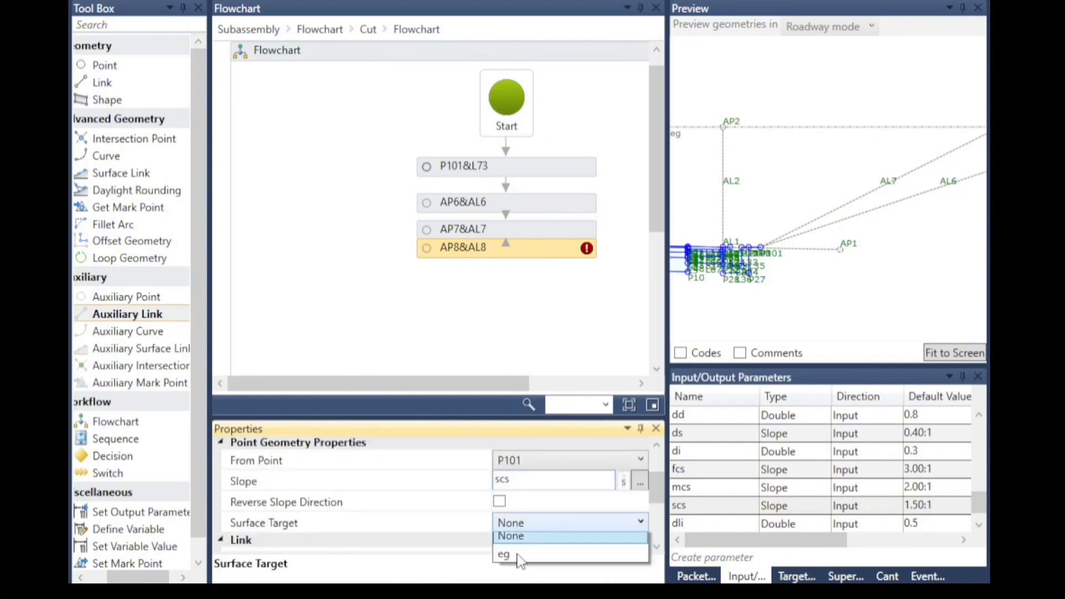
click(518, 556)
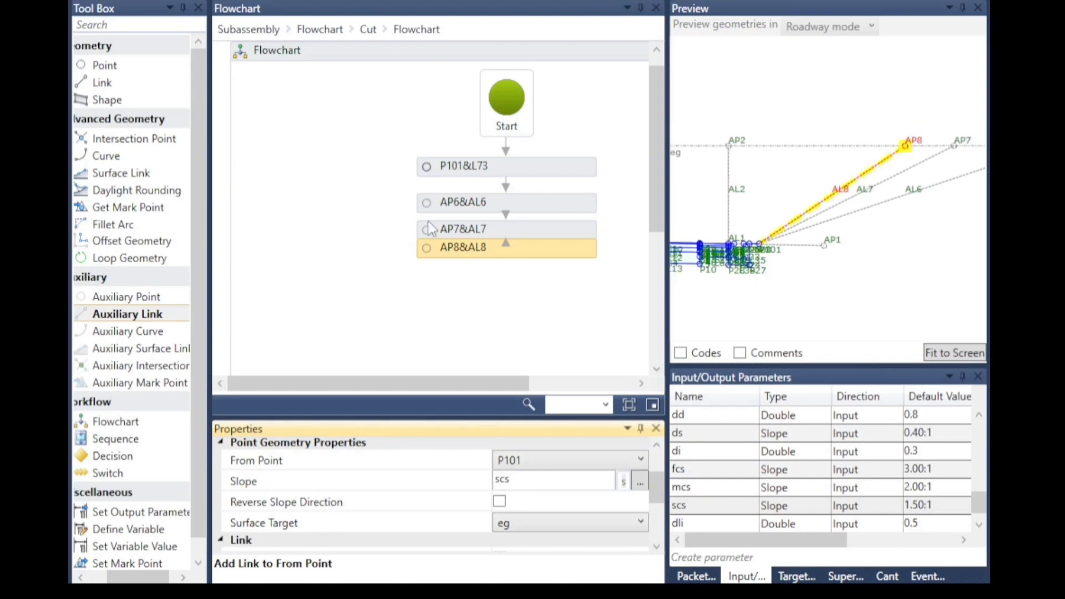
Nudge the AP8&AL8 element down in the flowchart to separate it from AP7&AL7
drag(357, 193, 370, 19)
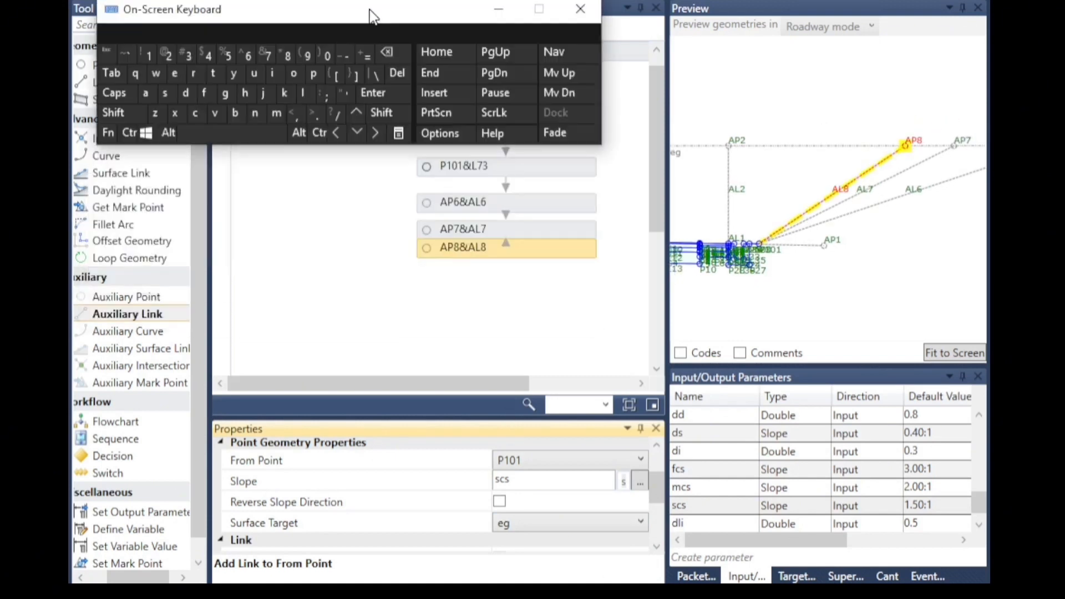
click(429, 251)
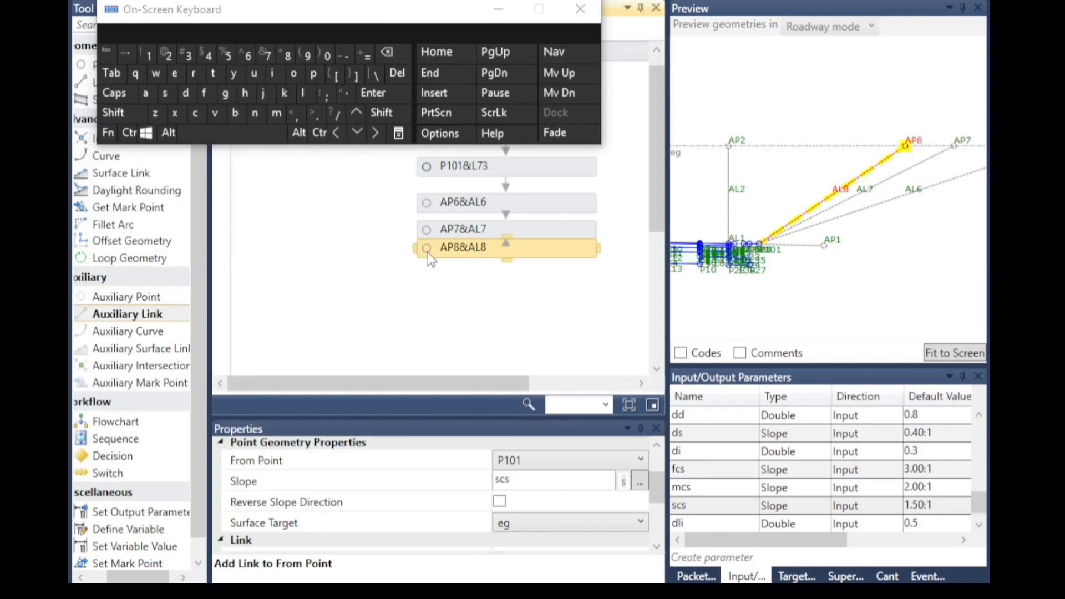
click(359, 136)
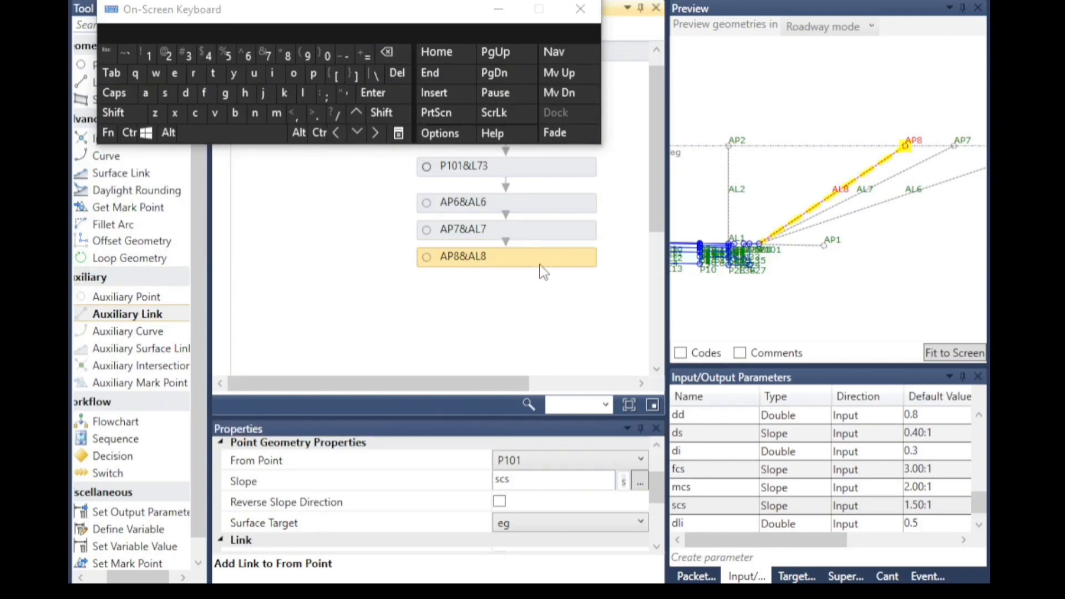
click(491, 7)
Add a Define Variable element after AP8&AL8, name the variable cs and set its type to Double
drag(127, 530, 510, 225)
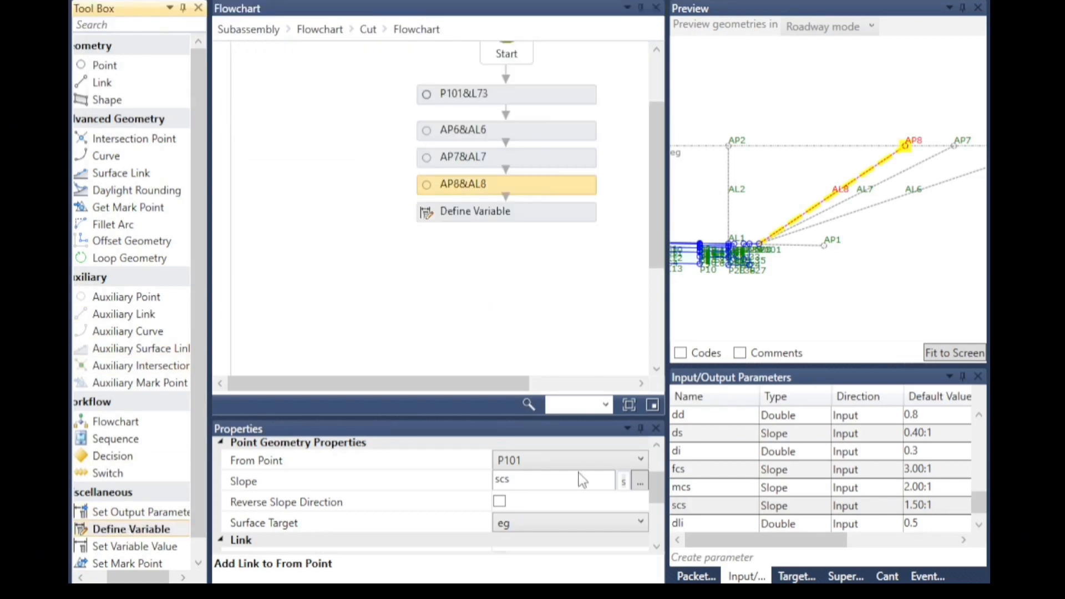
click(347, 466)
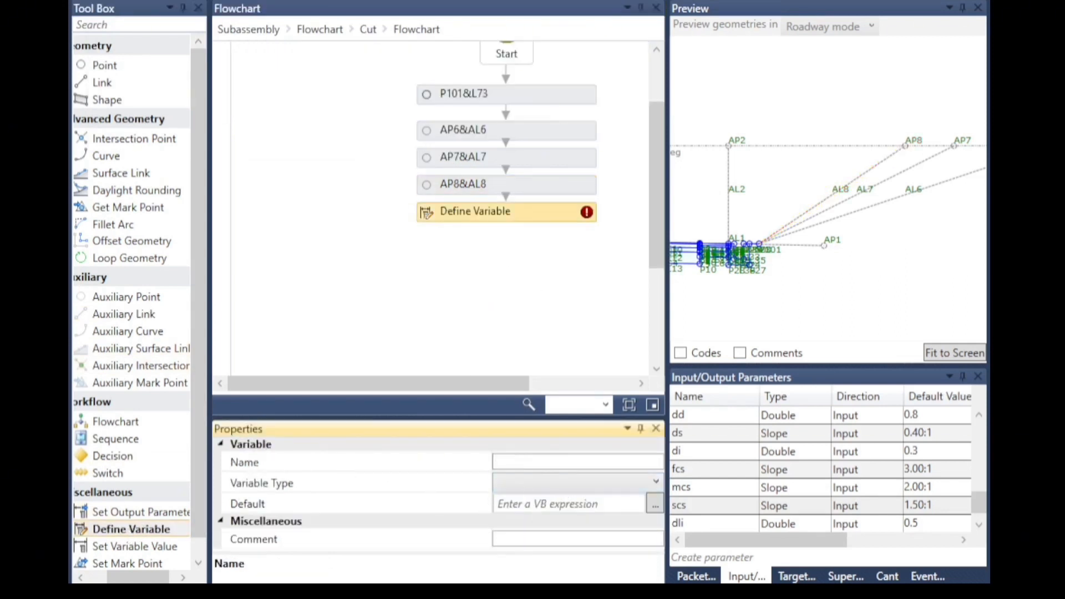
key(ctrl+super+o)
click(196, 114)
click(163, 100)
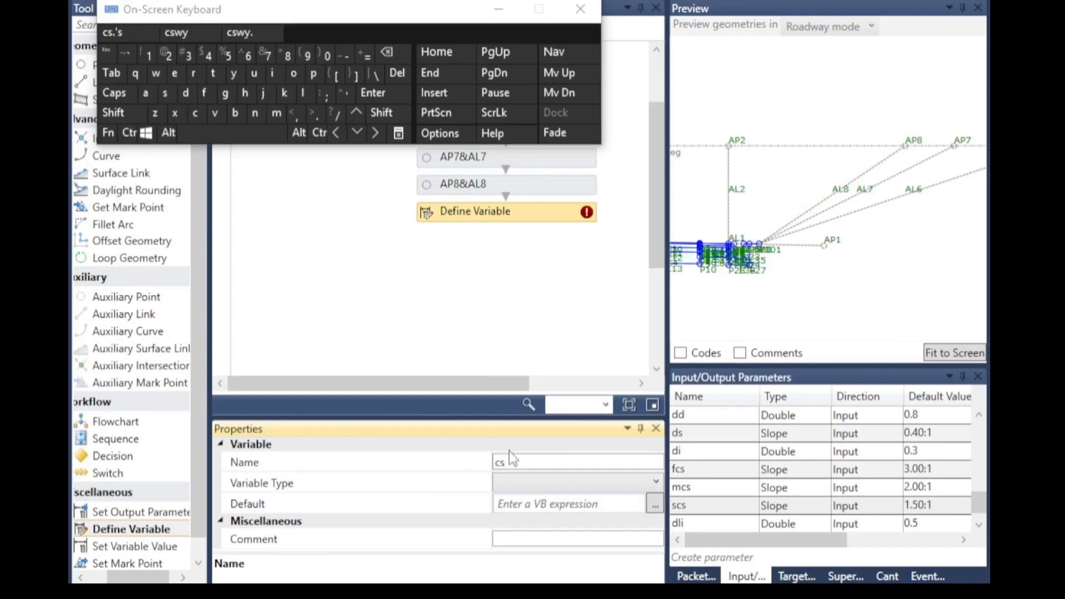
click(506, 482)
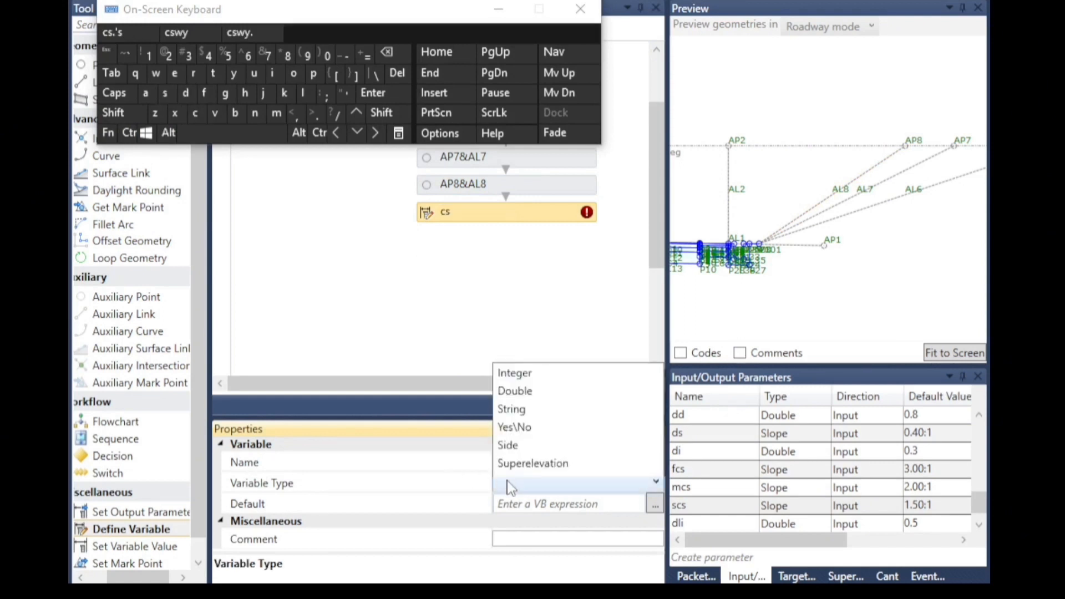
click(560, 565)
Set the default value of the cs variable to fcs
click(553, 503)
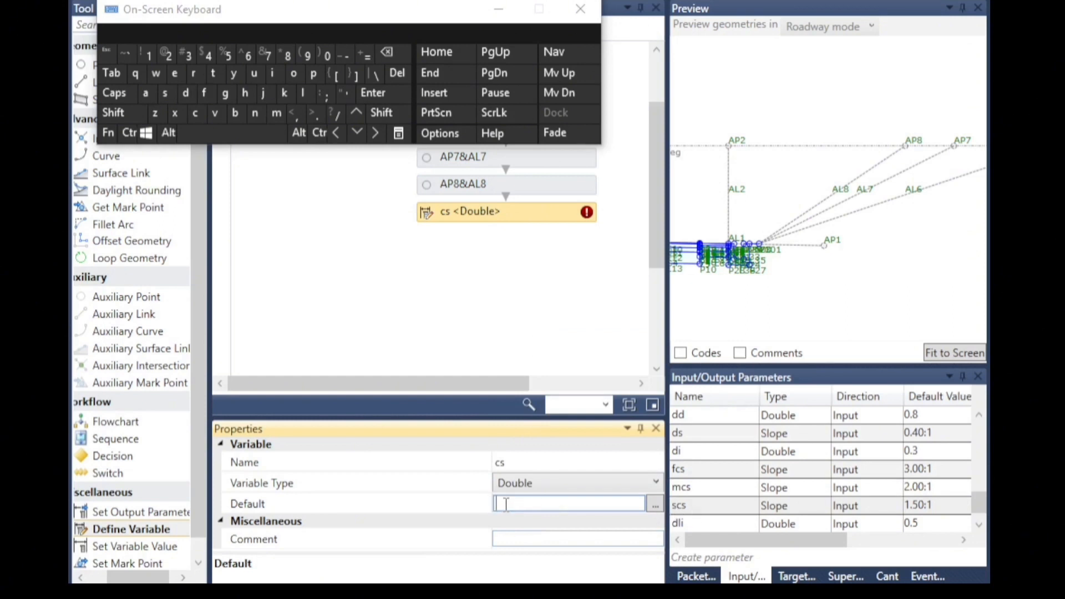
click(204, 93)
click(195, 113)
click(165, 95)
click(519, 292)
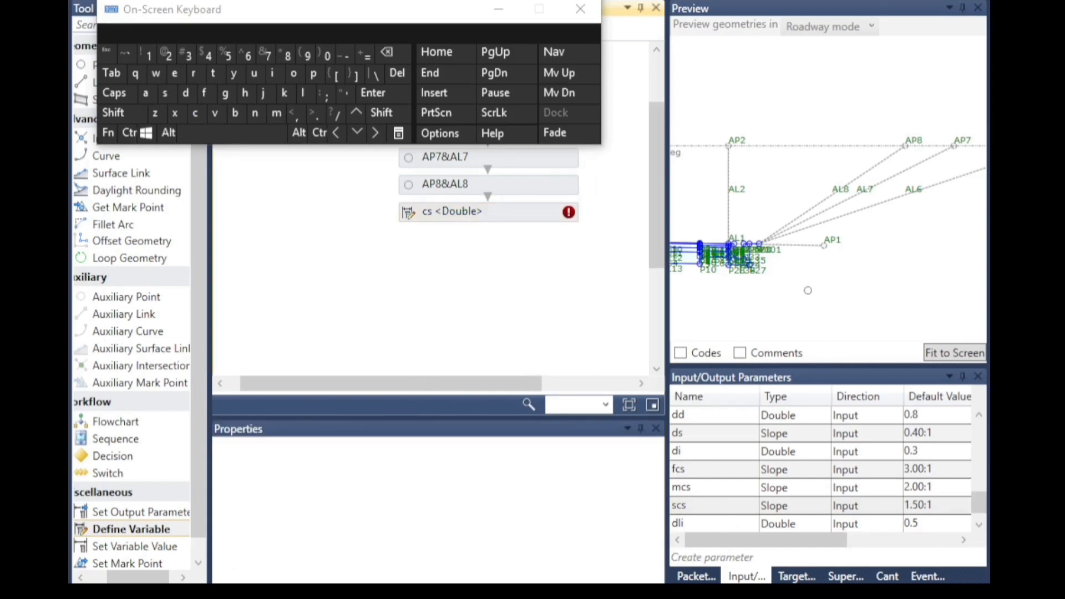
Add a Decision after the cs variable and set its condition to ap8.y-p101.y<=10
drag(123, 460, 499, 238)
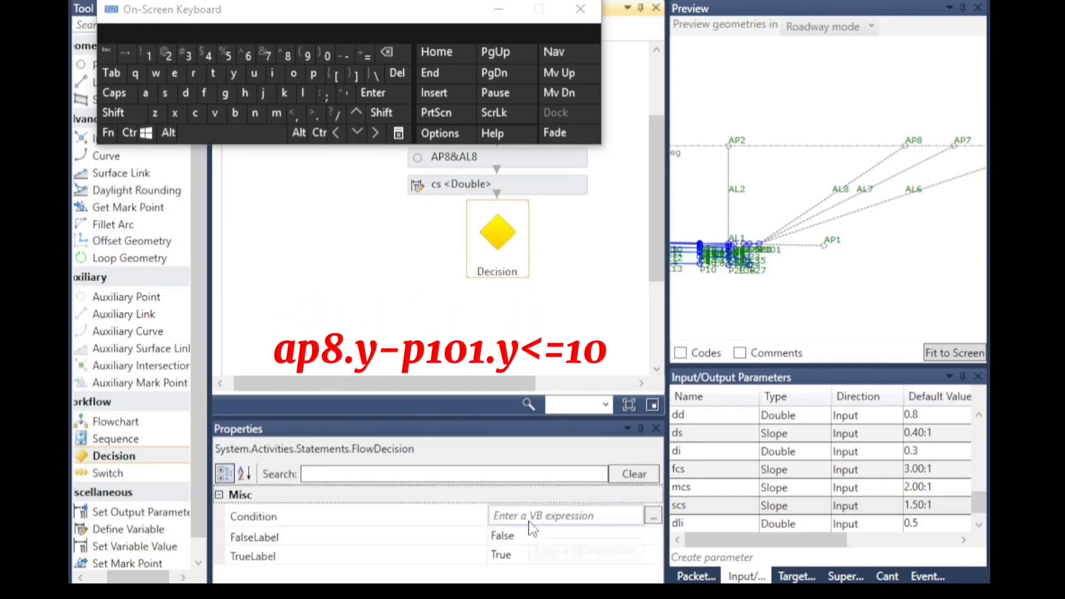
click(507, 511)
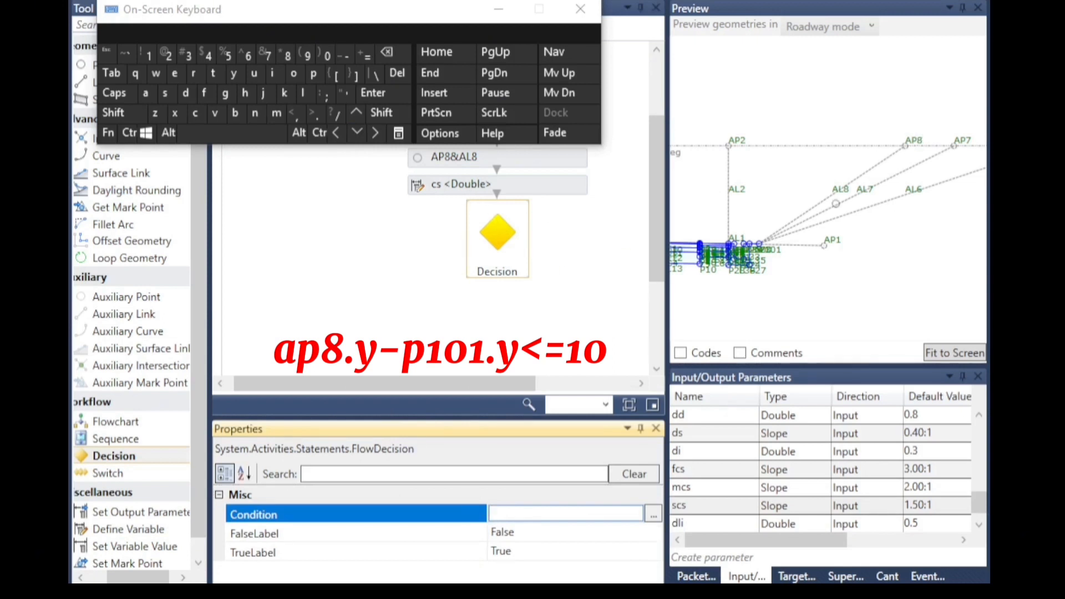
click(146, 93)
click(313, 74)
click(288, 55)
click(313, 113)
click(234, 74)
scroll(777, 233, up, 5)
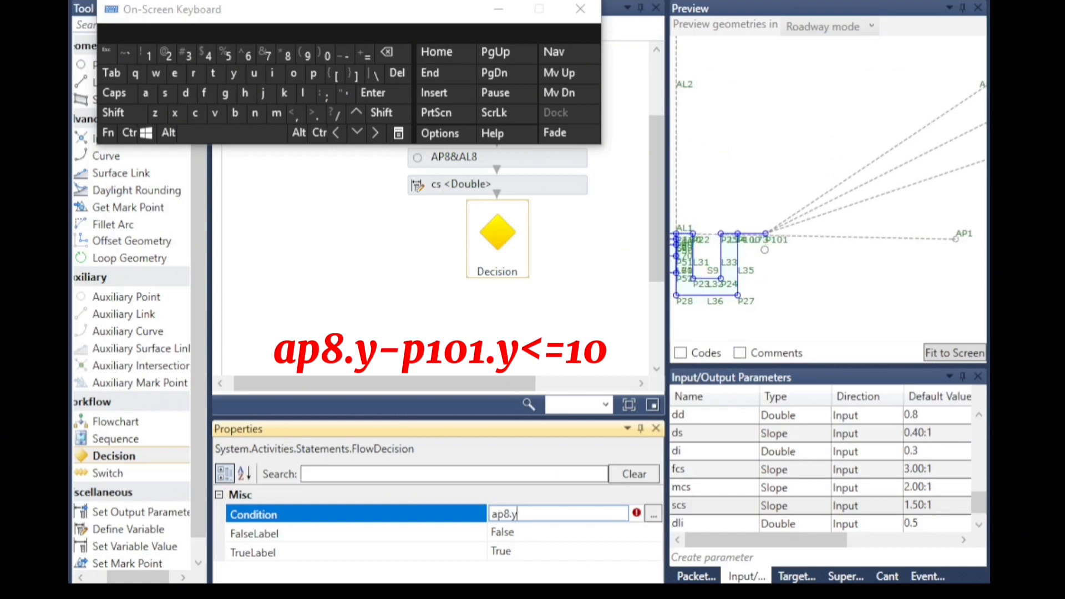
click(340, 56)
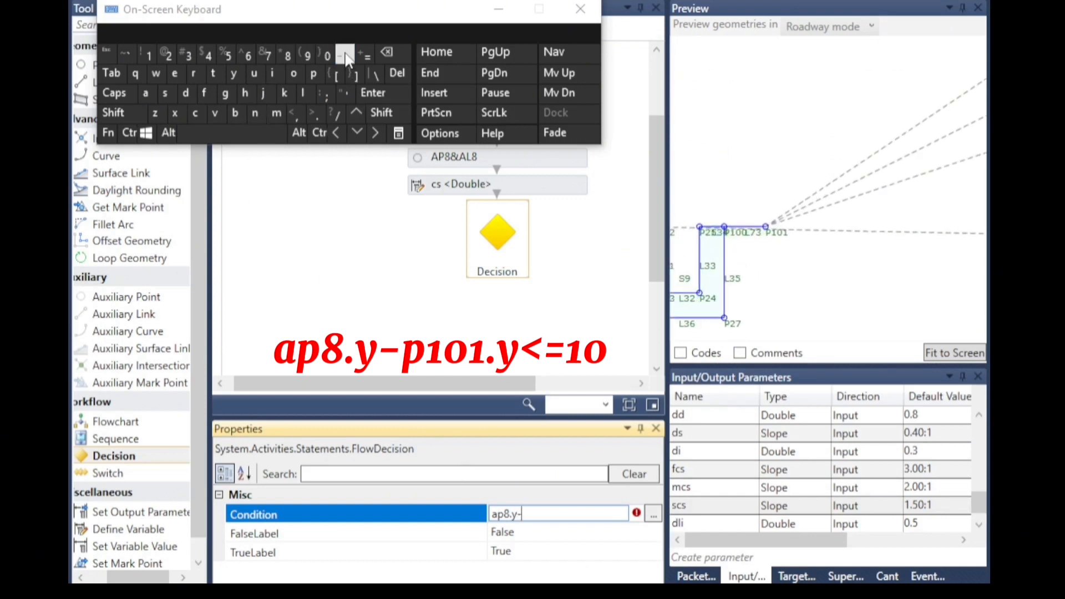
click(314, 73)
click(149, 55)
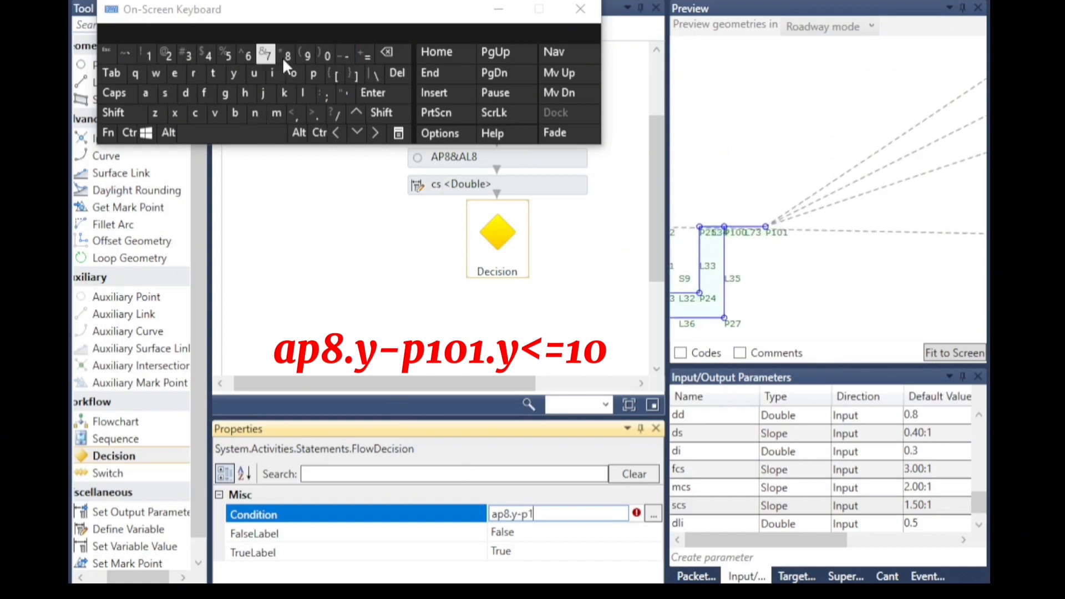
click(326, 56)
click(314, 115)
click(235, 74)
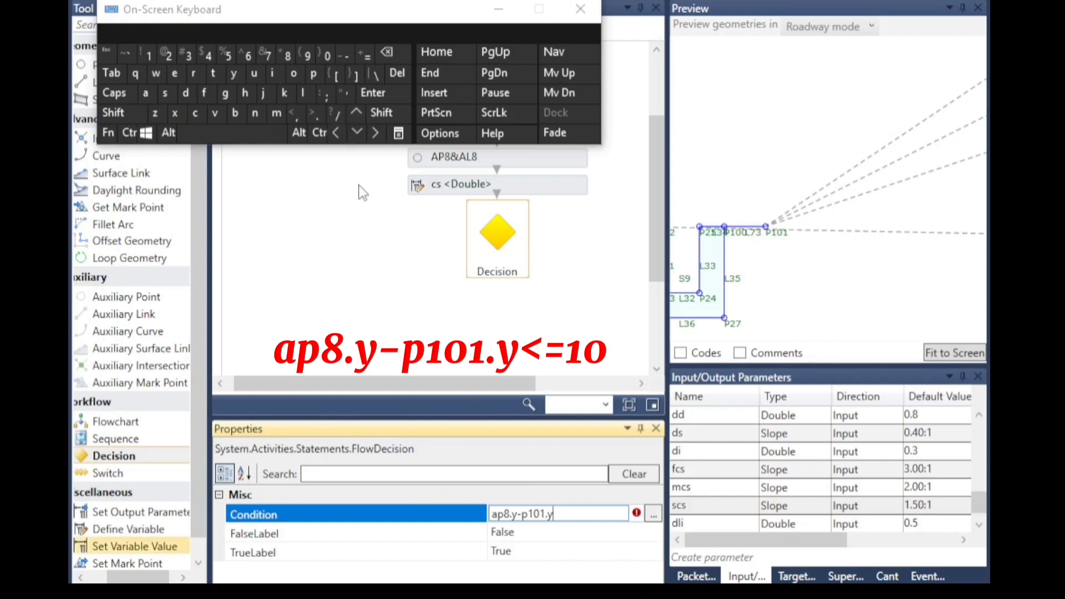
click(379, 114)
click(298, 112)
click(364, 54)
click(150, 58)
click(327, 56)
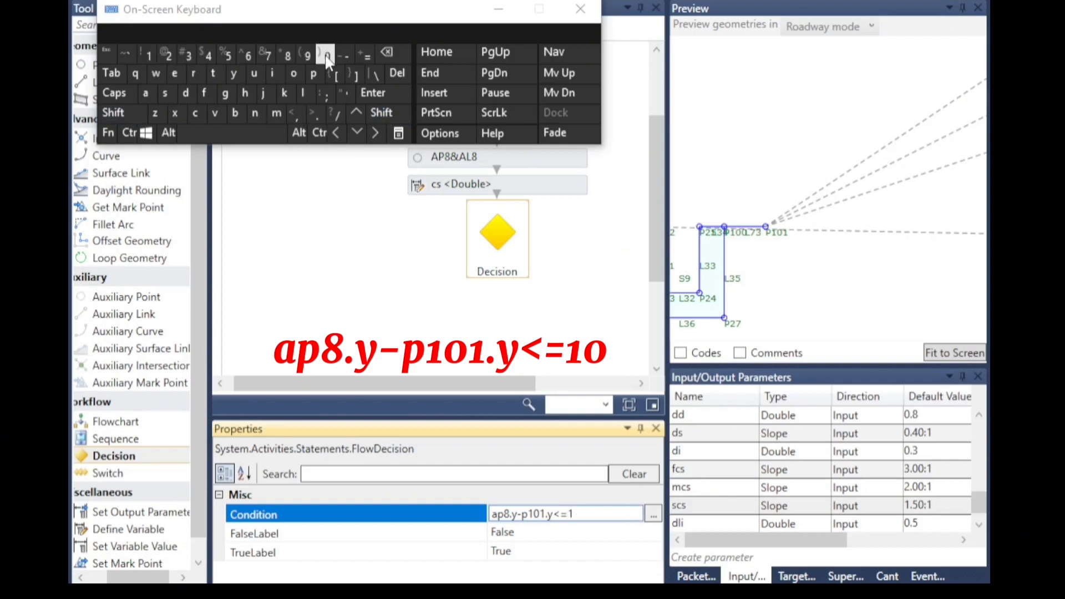
click(543, 327)
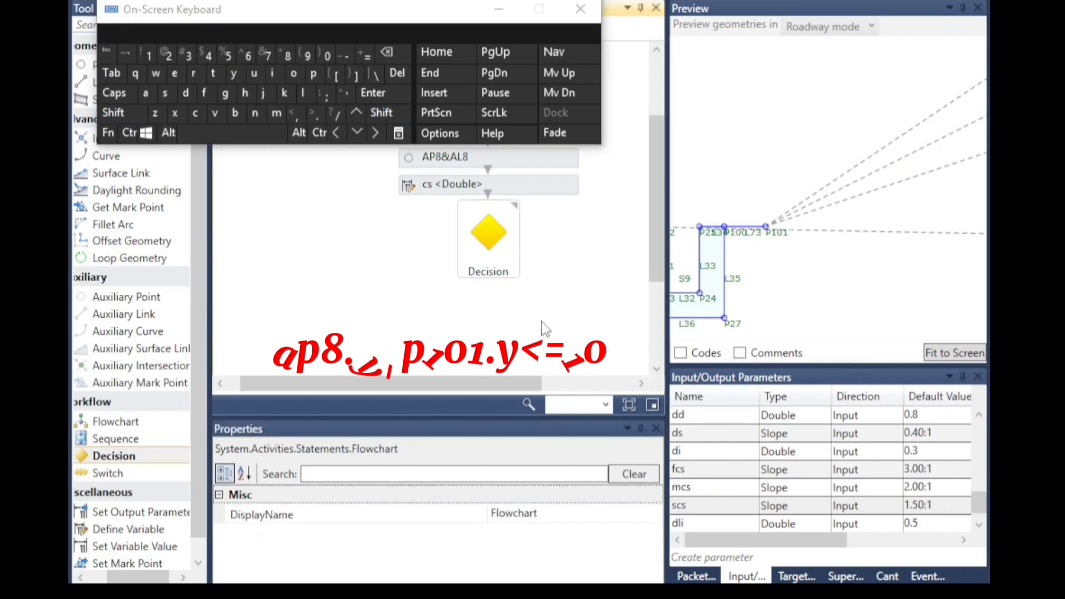
click(499, 9)
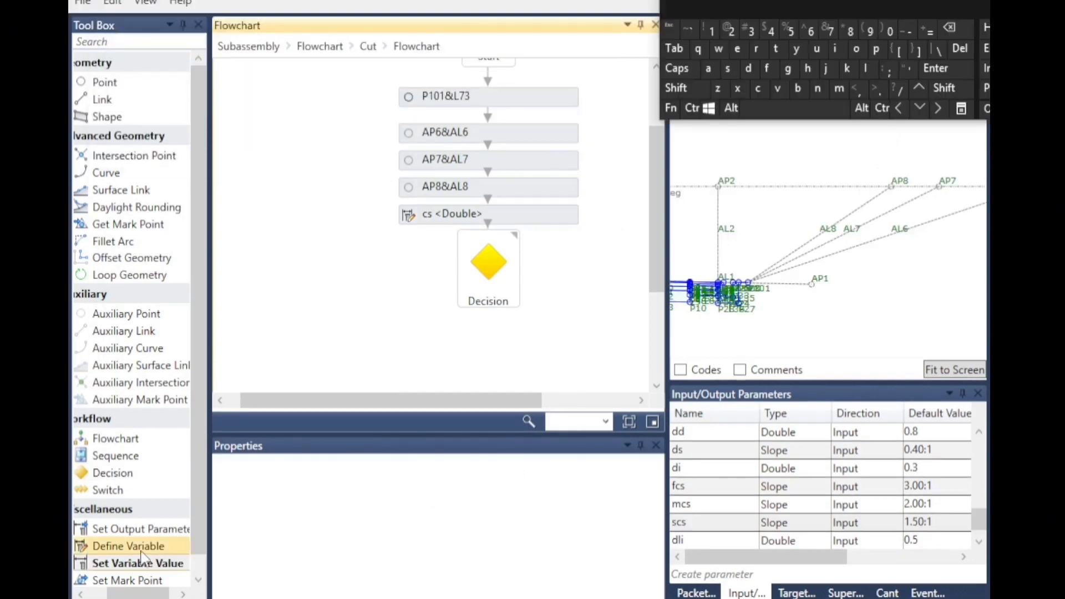
Add a Set Variable Value element on the Decision's True branch and choose cs as its variable
drag(147, 546, 351, 274)
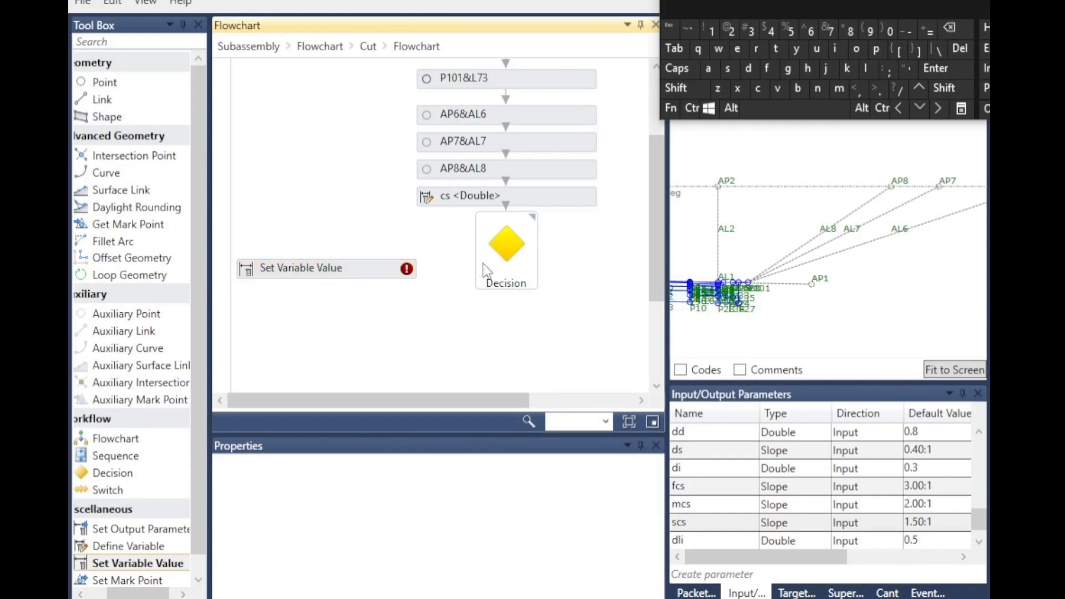
drag(480, 256, 336, 268)
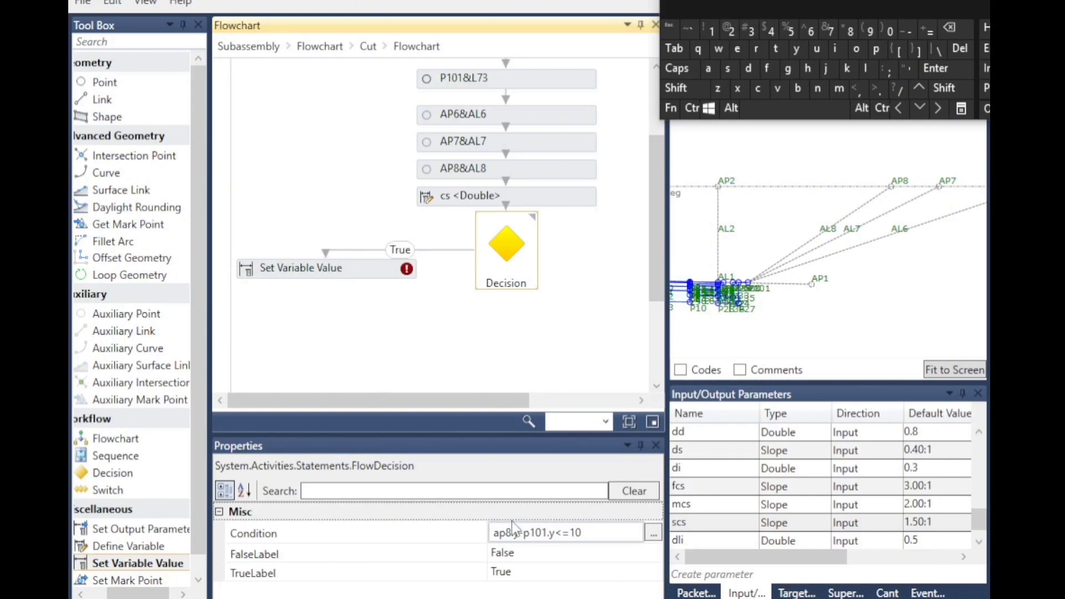
click(596, 532)
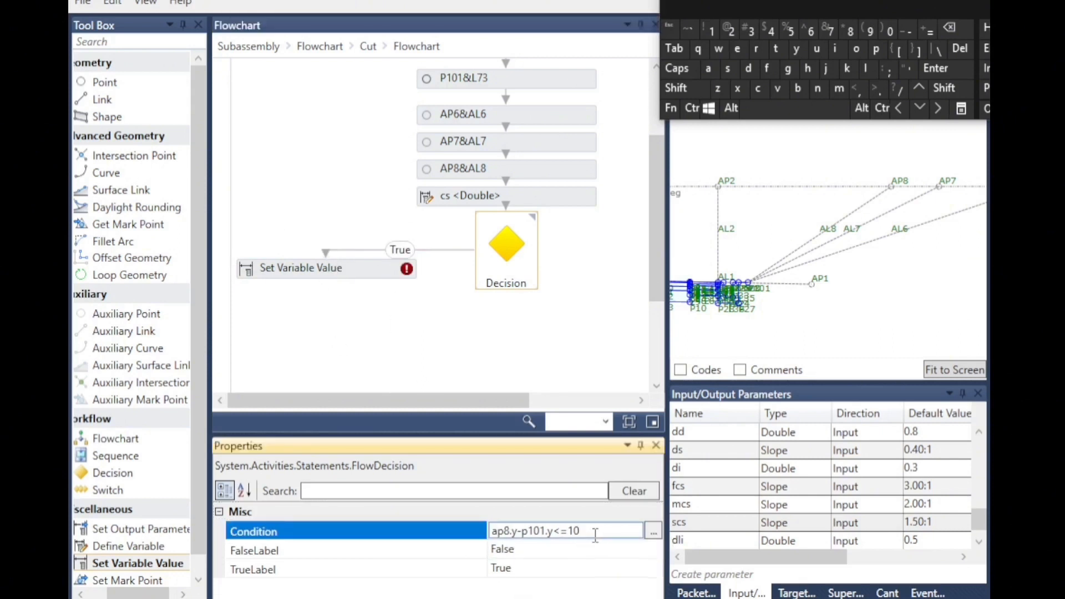
click(388, 271)
click(518, 480)
click(512, 519)
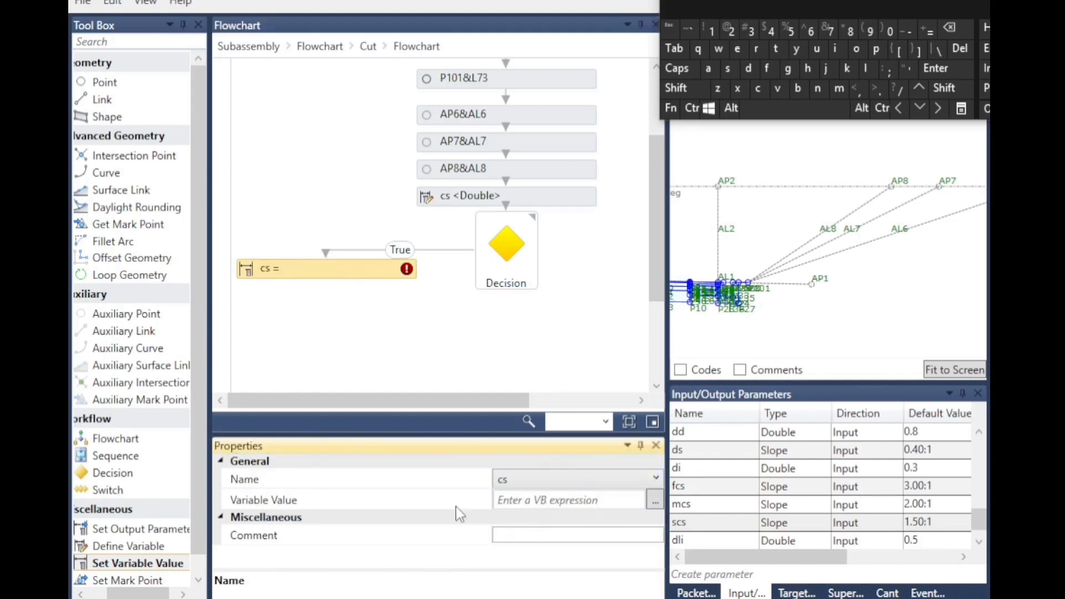
Copy the whole value expression of the fs variable from the Fill flowchart, leaving the original unedited
click(320, 46)
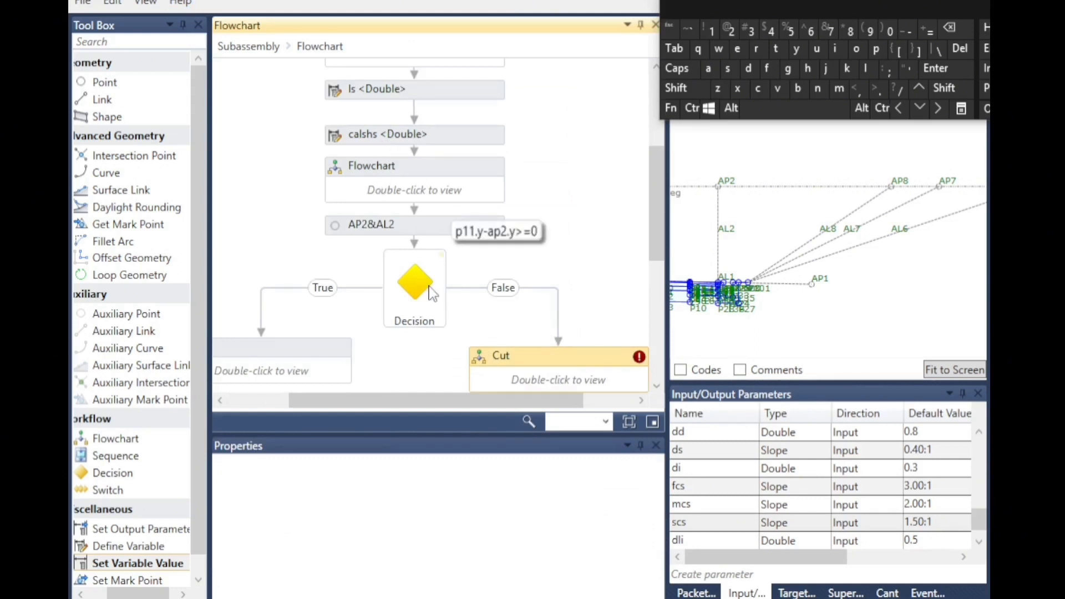
scroll(344, 355, down, 1)
click(292, 331)
double_click(292, 331)
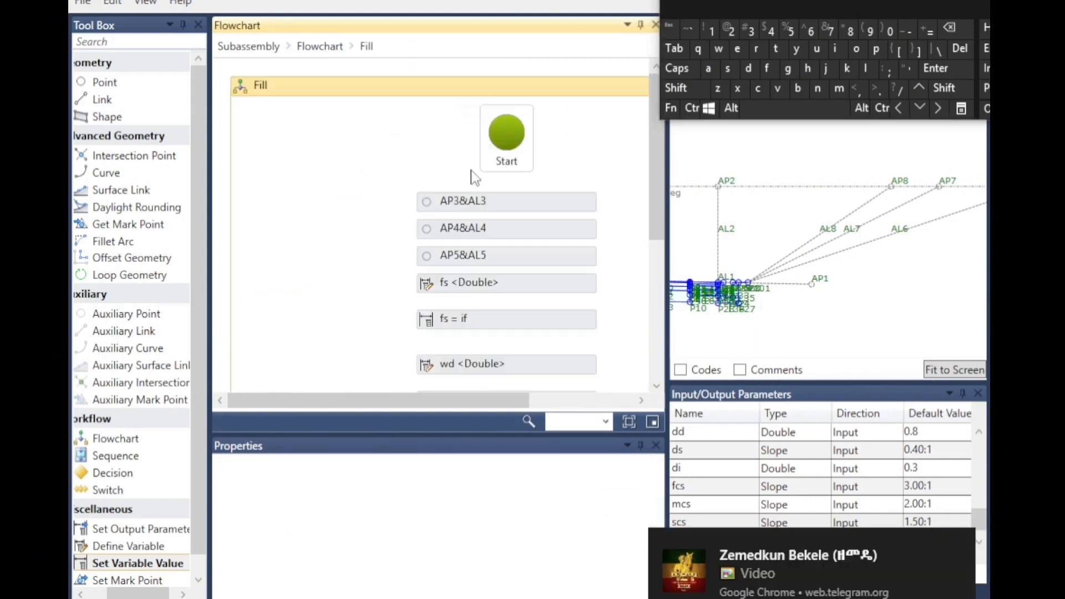
click(430, 304)
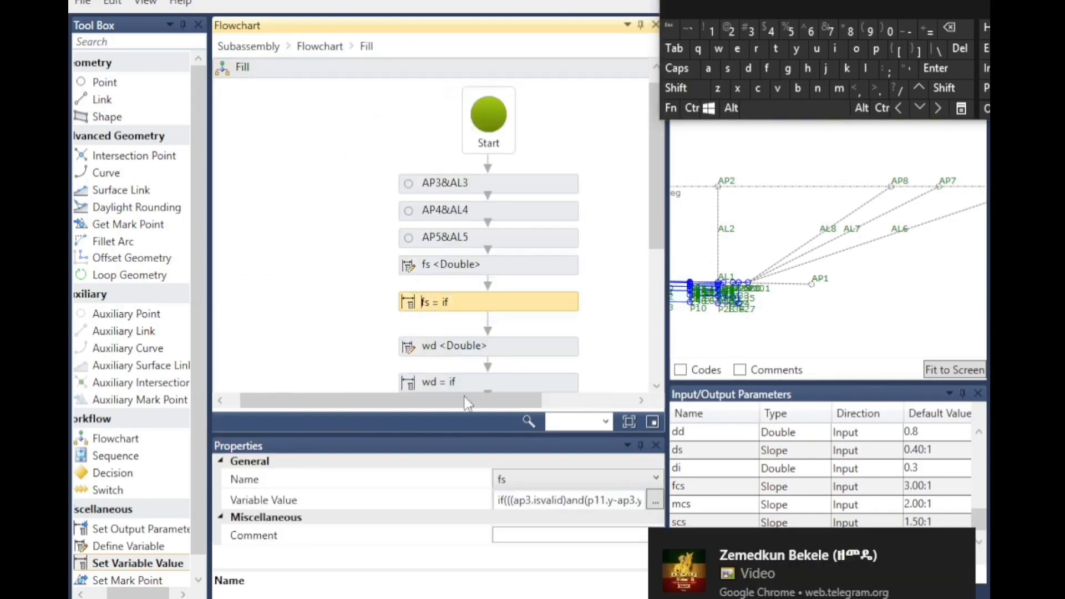
click(655, 500)
click(427, 320)
key(ctrl+a)
key(ctrl+c)
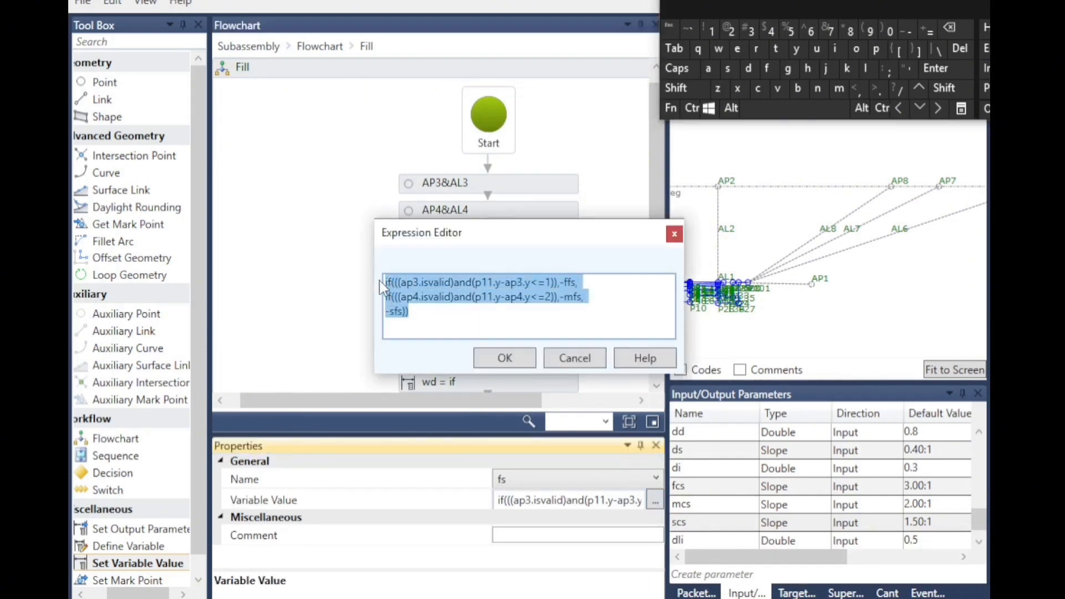
click(692, 108)
click(758, 89)
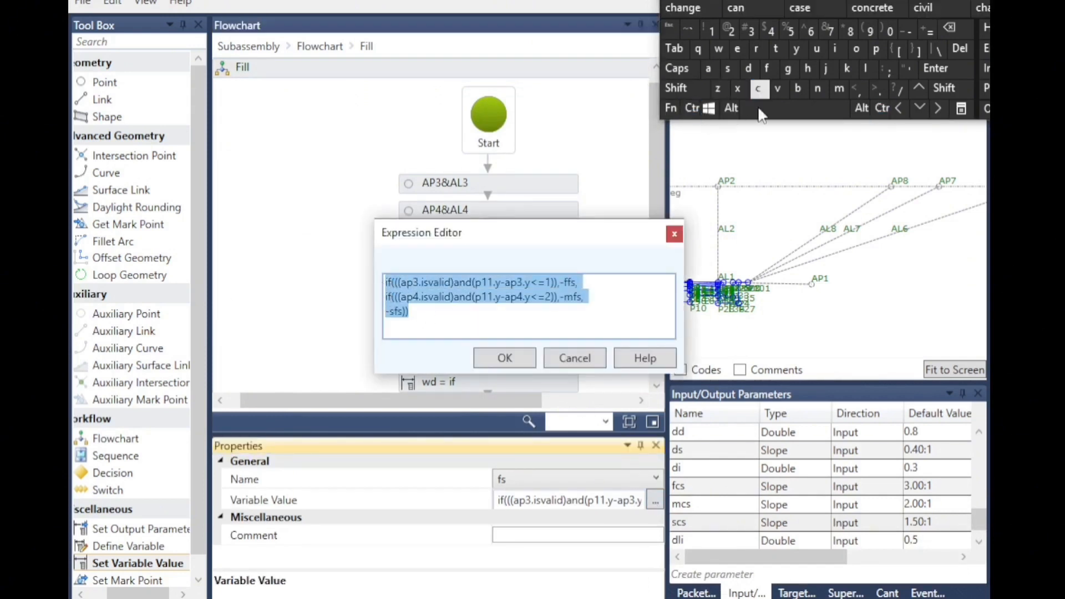
click(592, 364)
Return to the Cut flowchart's mud branch and paste the copied expression as the value of cs
click(319, 46)
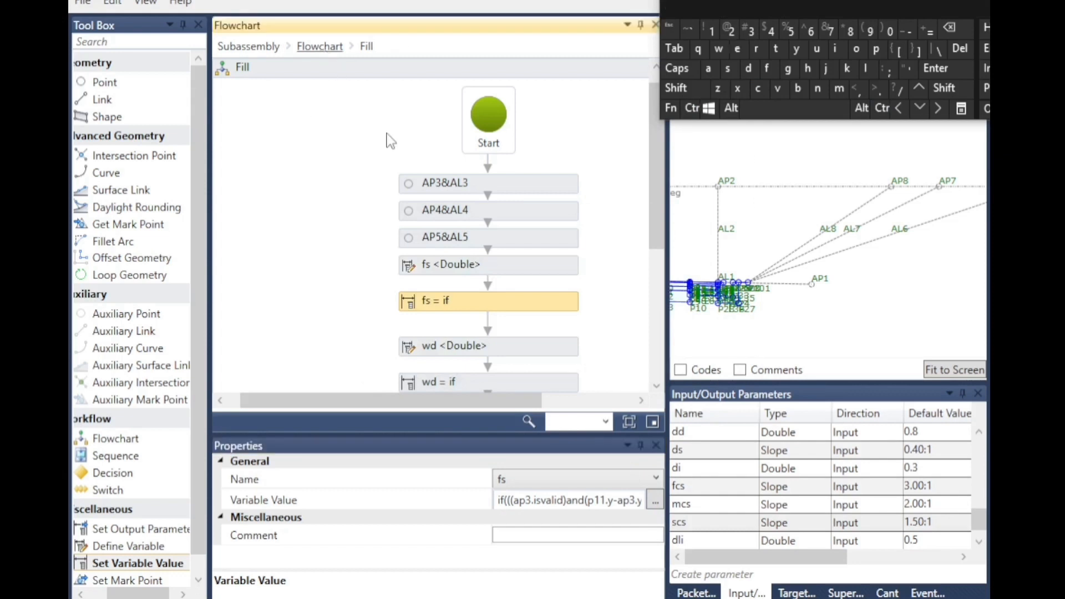
double_click(605, 395)
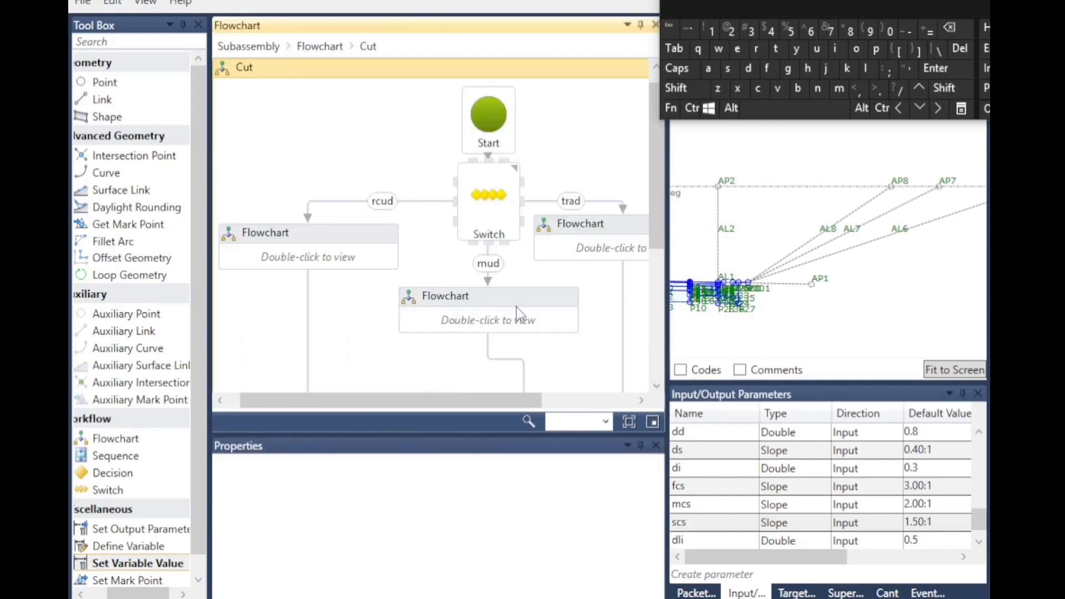
double_click(518, 300)
scroll(539, 236, down, 2)
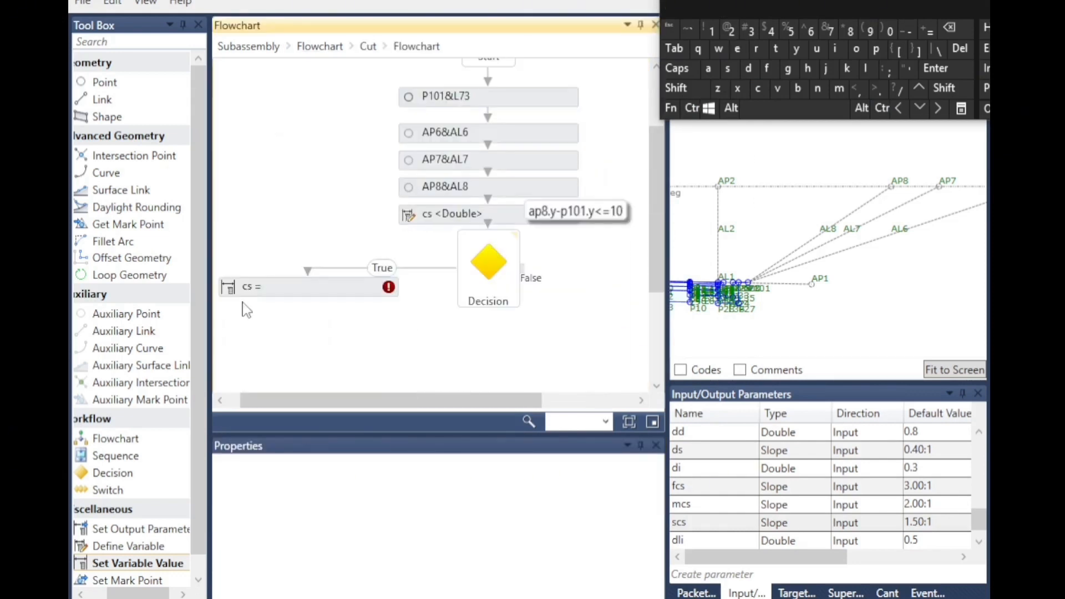
click(248, 290)
click(655, 501)
click(434, 298)
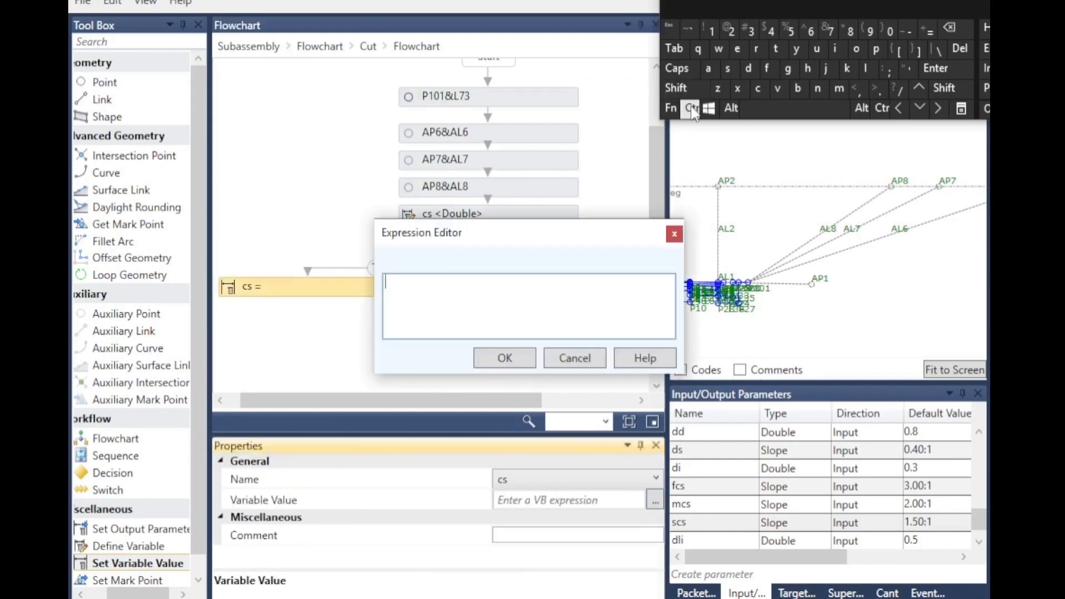
key(ctrl+v)
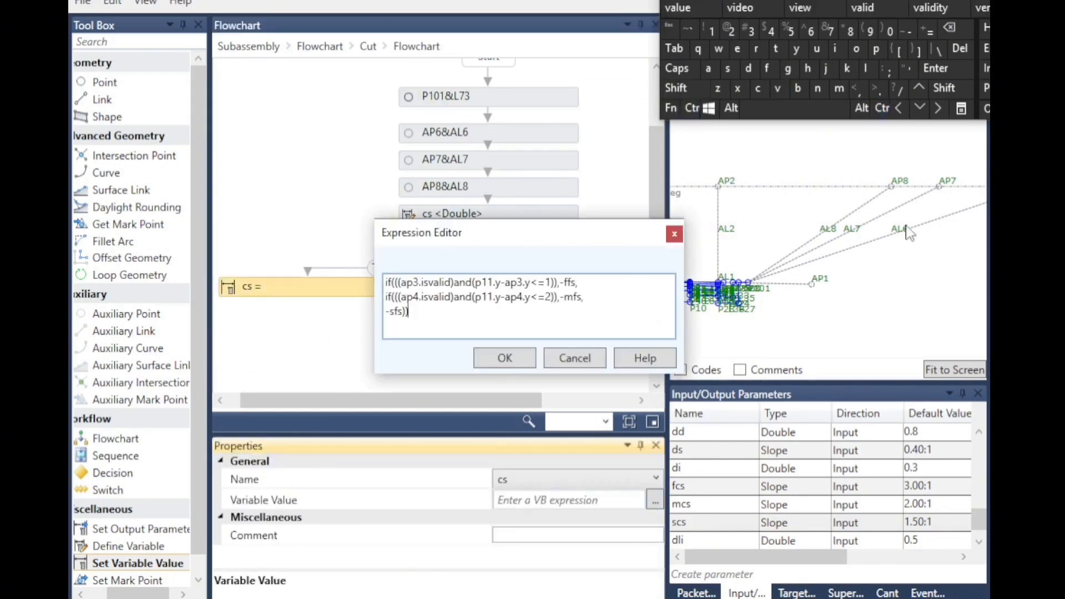
click(528, 359)
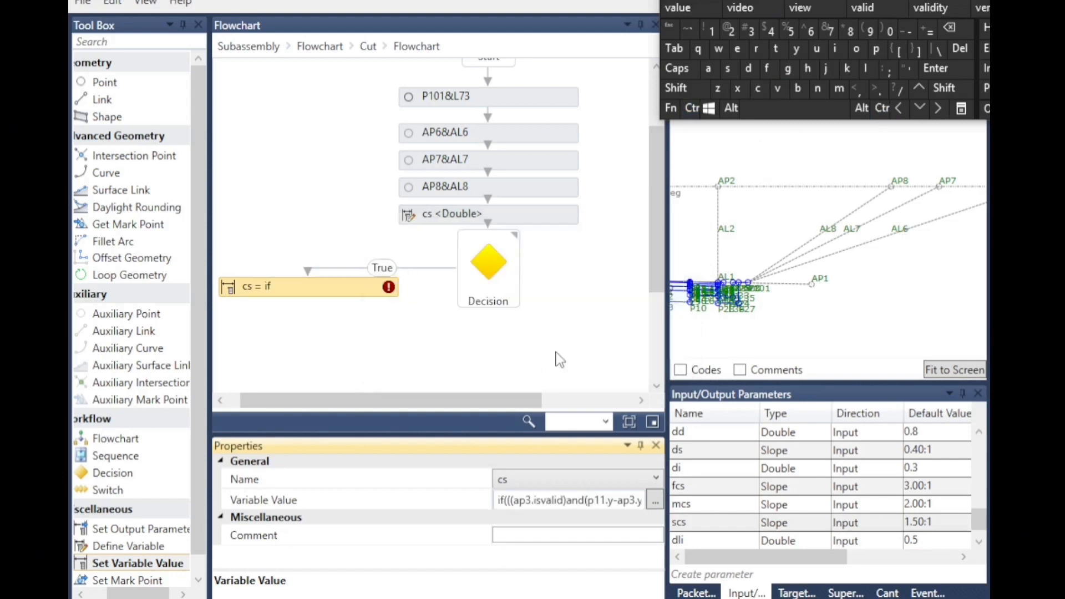
Rewrite the first line of the cs expression as if(((ap6.isvalid)and(-p101.y+ap3.y<=1)),fcs
click(852, 231)
scroll(785, 238, down, 1)
scroll(747, 249, down, 1)
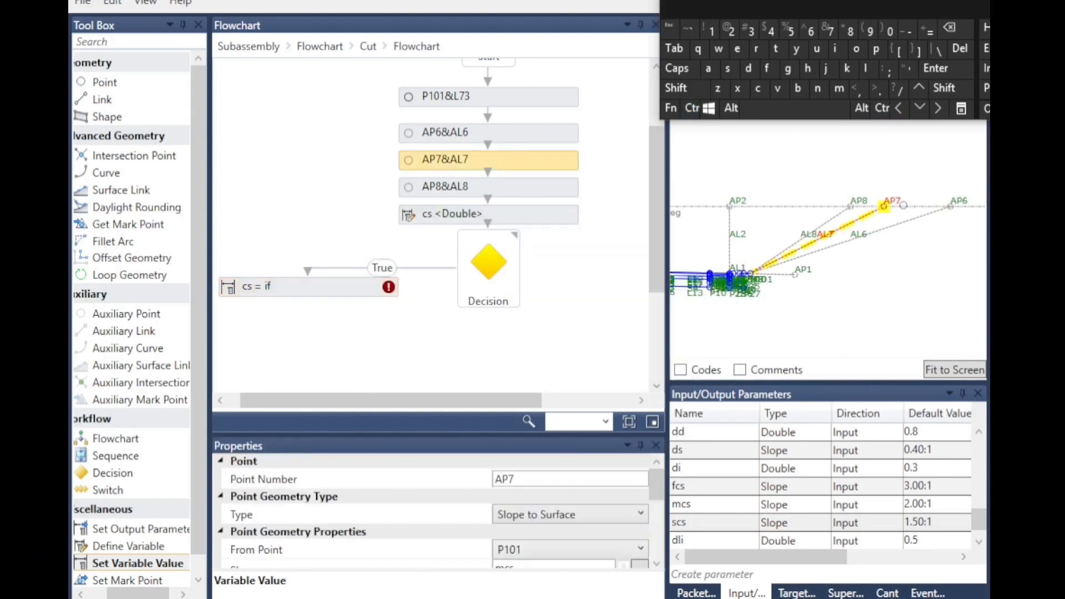
double_click(333, 289)
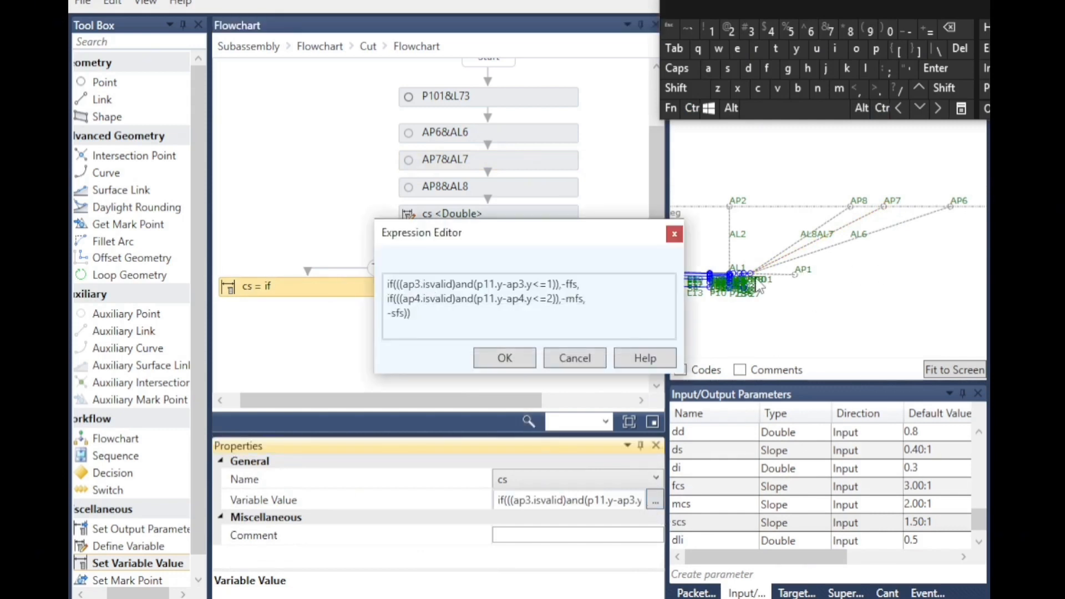
click(417, 282)
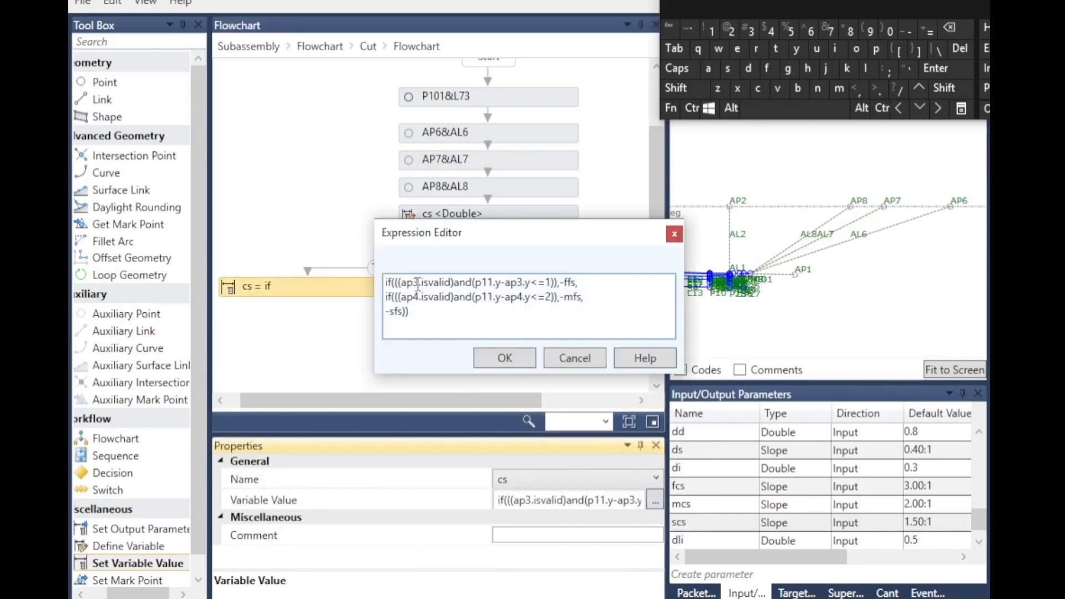
click(950, 28)
click(810, 30)
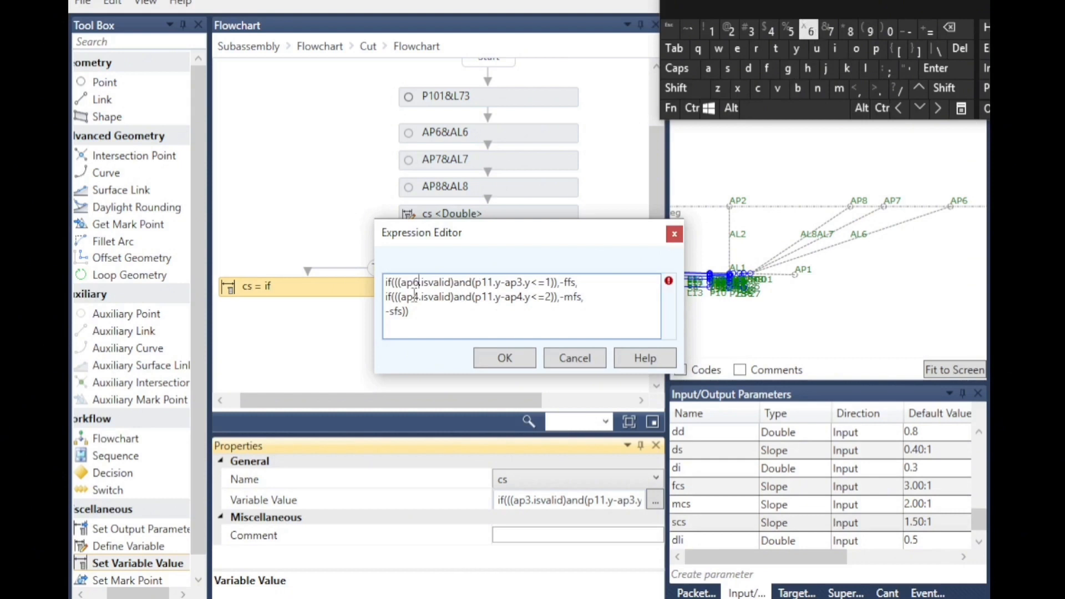
text(0)
click(905, 29)
key(BackSpace)
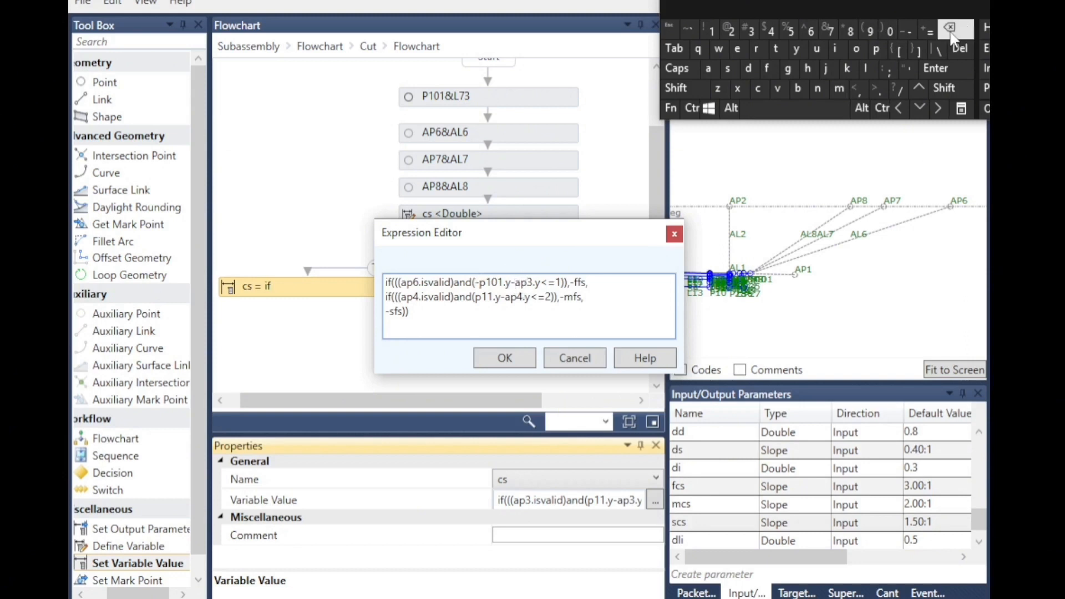
text(+)
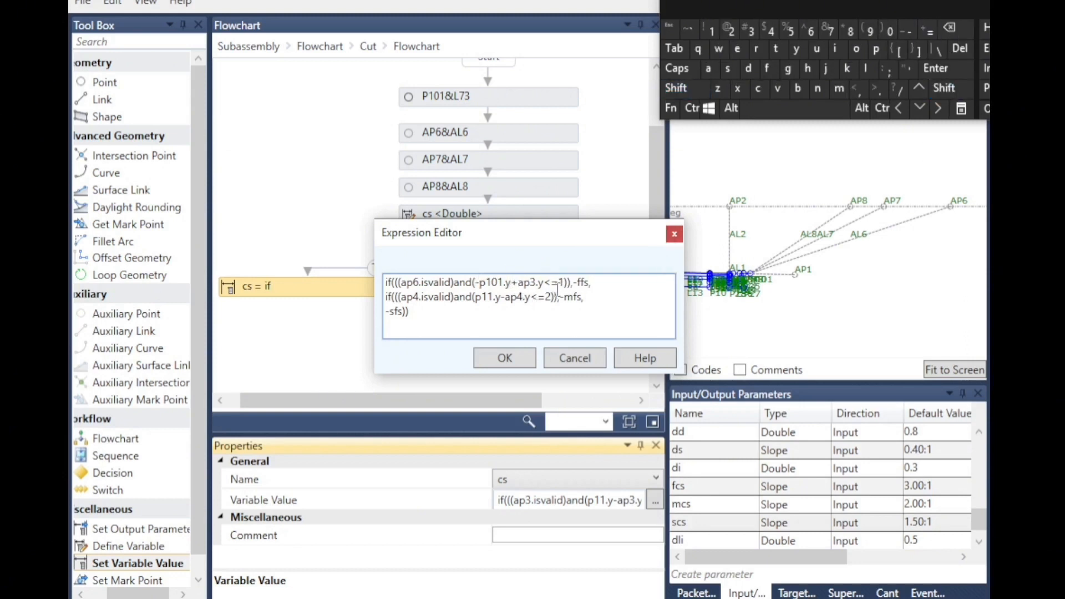
click(951, 27)
click(580, 282)
click(951, 28)
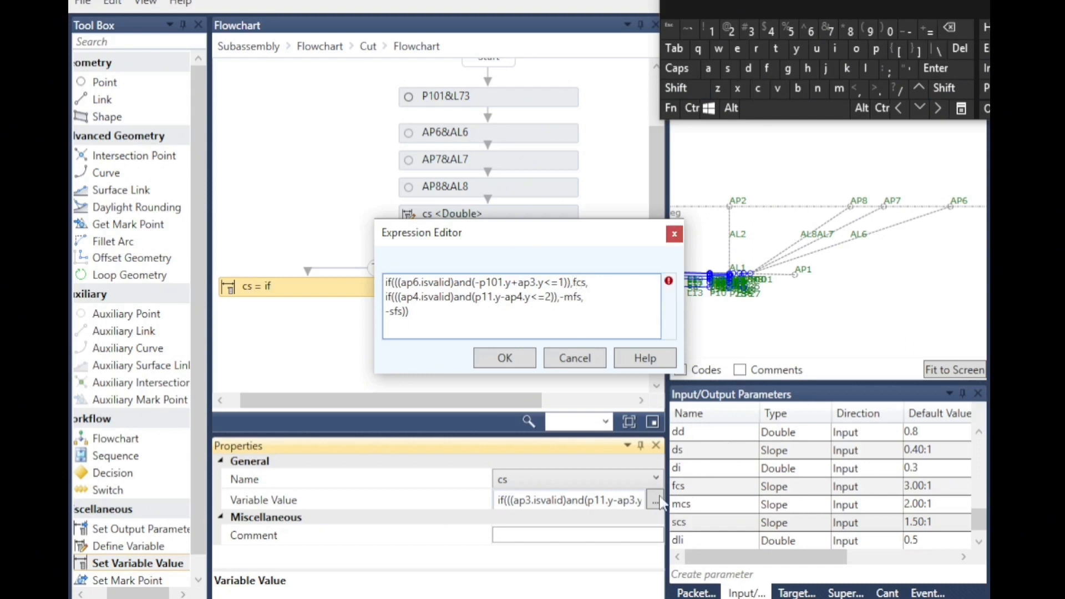
Change the second condition of the cs expression to ((ap7.isvalid)and(-p101.y+ap7.y<=2))
click(951, 27)
click(833, 30)
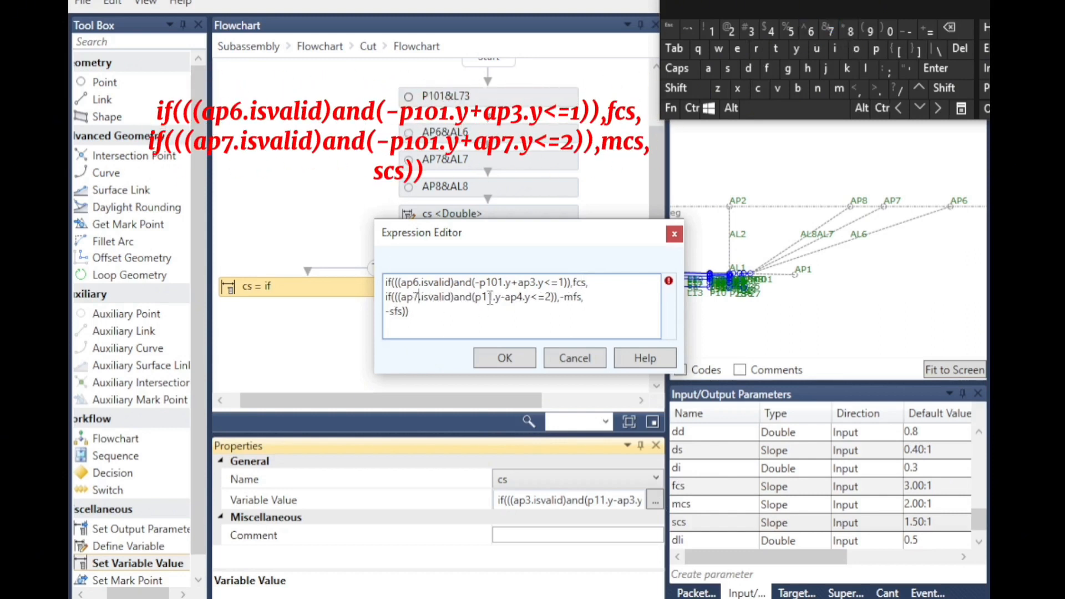
click(889, 31)
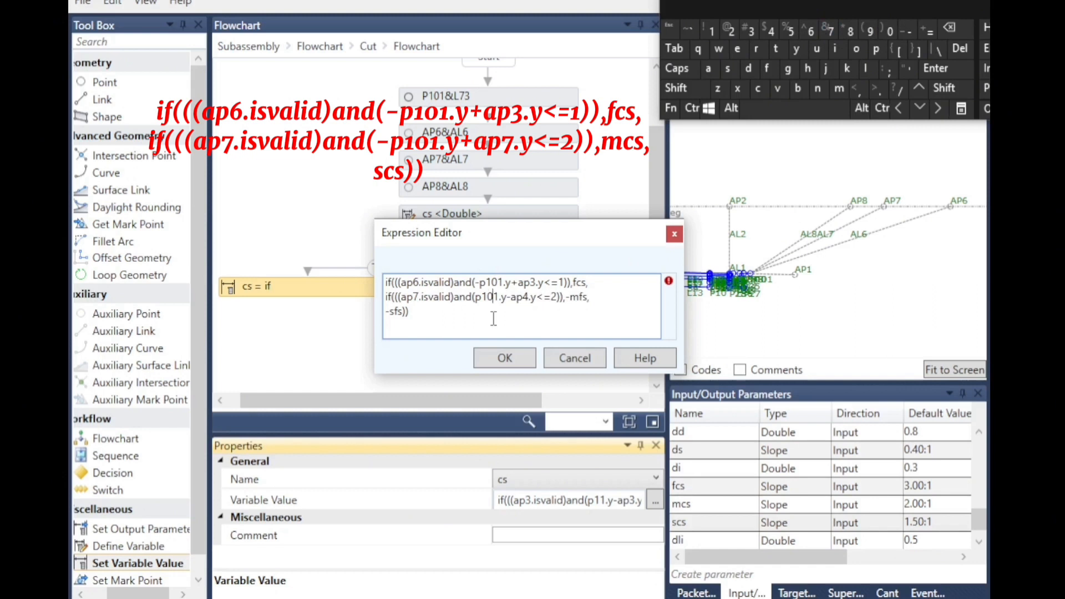
text(-)
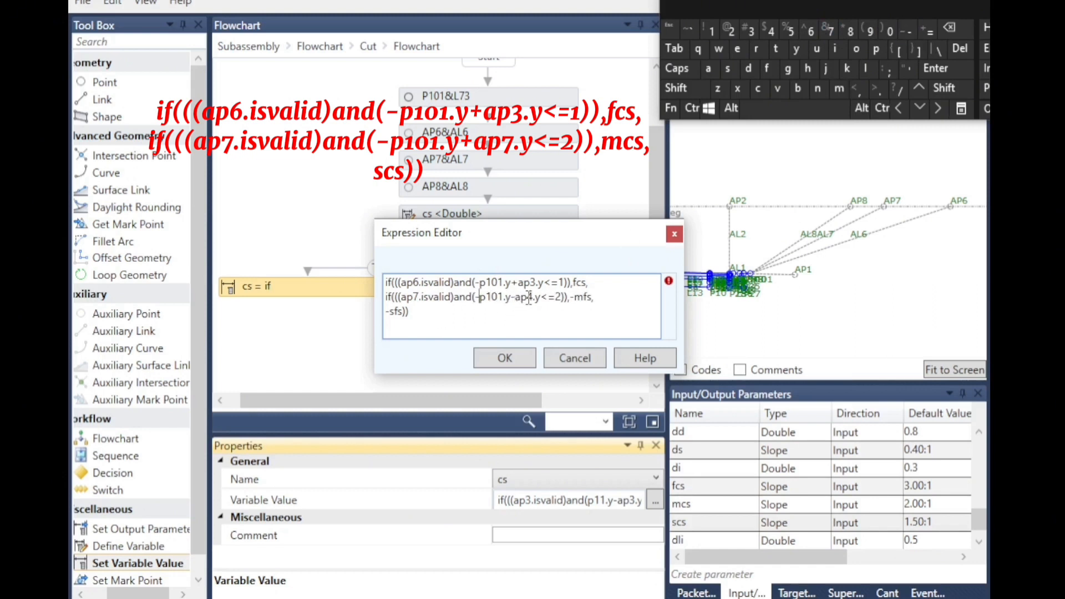
click(516, 299)
click(949, 29)
click(947, 89)
click(925, 32)
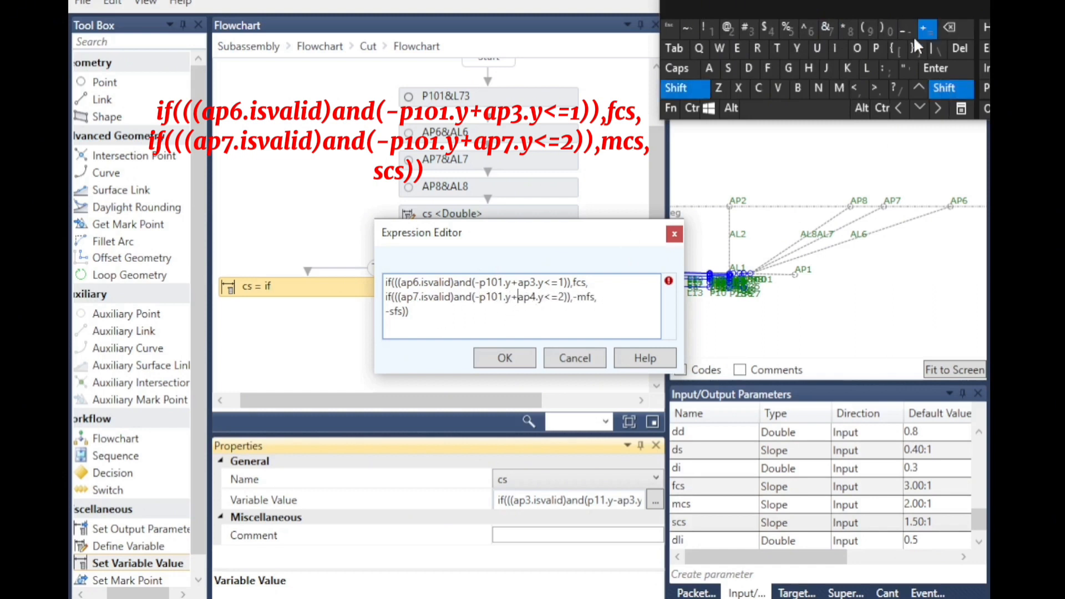
key(BackSpace)
text(7)
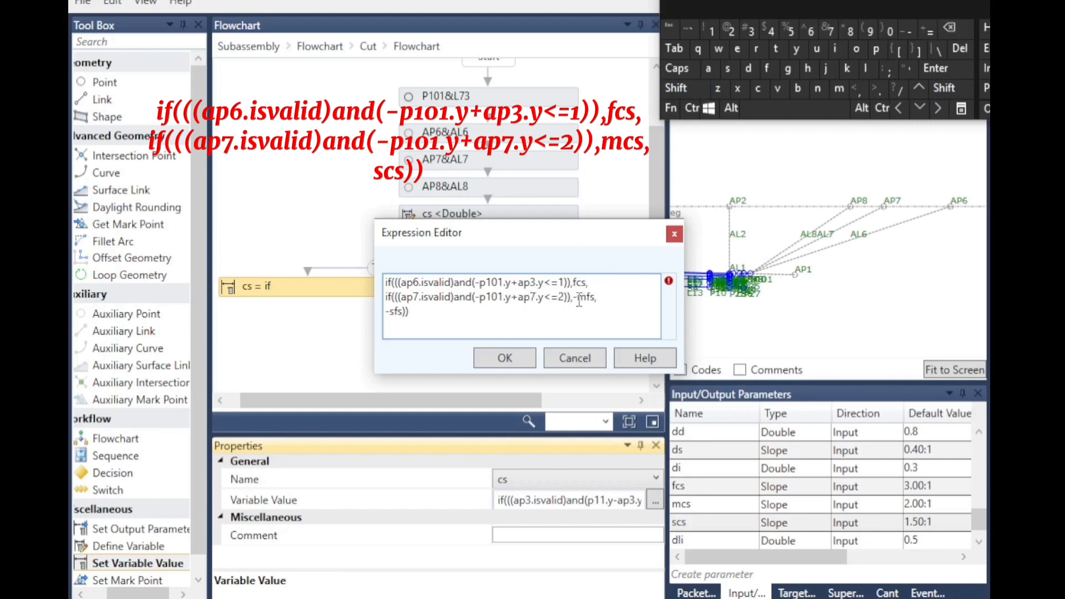
Set the second condition's result to mcs and the fallback value to scs, and accept the cs expression
click(950, 25)
key(BackSpace)
text(c)
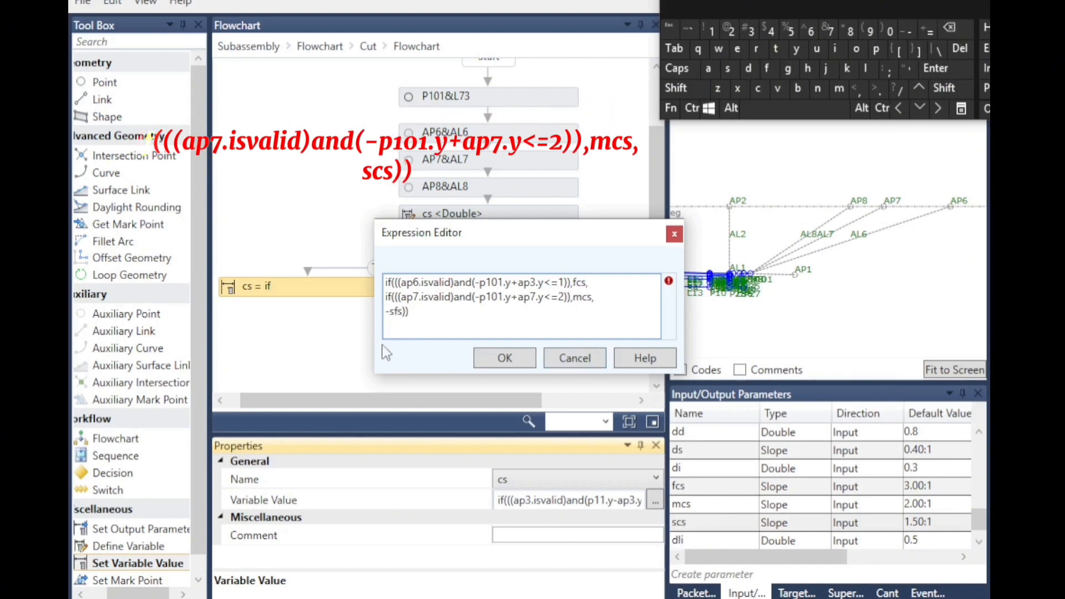
click(390, 312)
key(BackSpace)
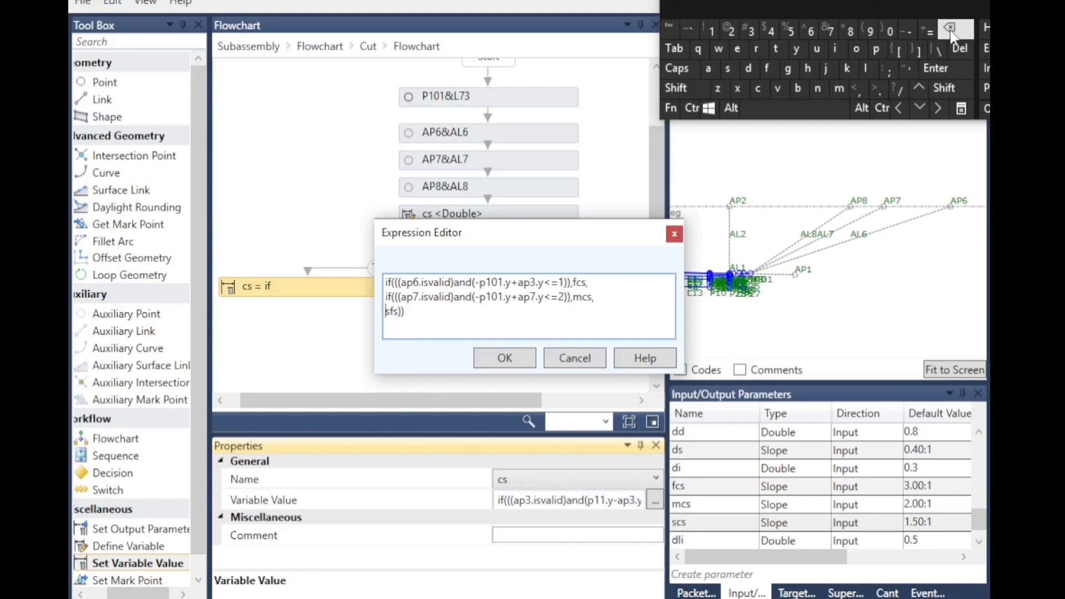
key(Delete)
text(c)
click(499, 361)
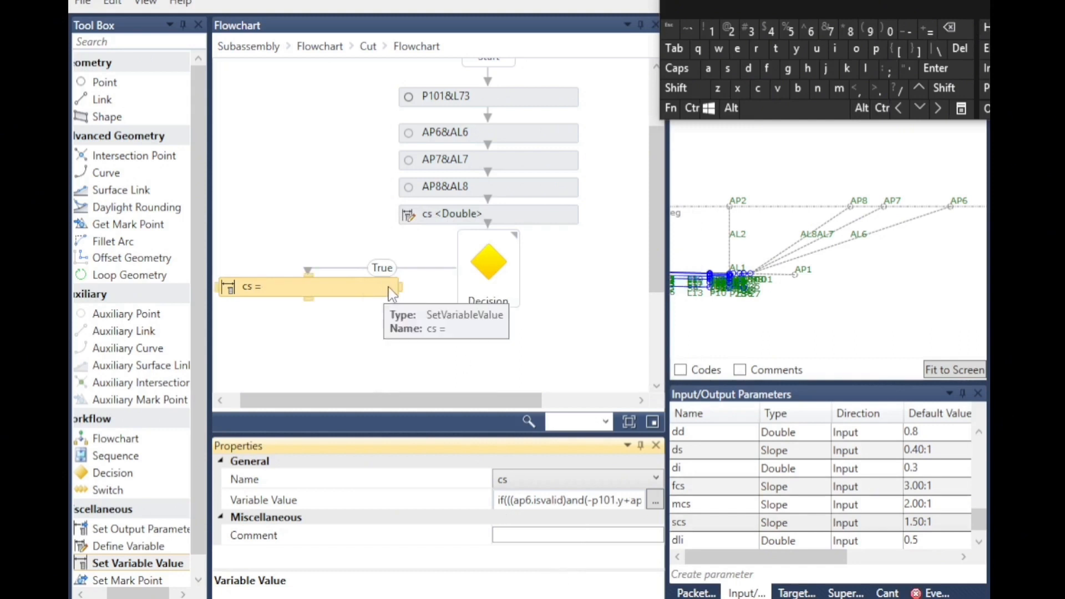
Add a new Double input parameter and name it bh
click(488, 267)
click(554, 305)
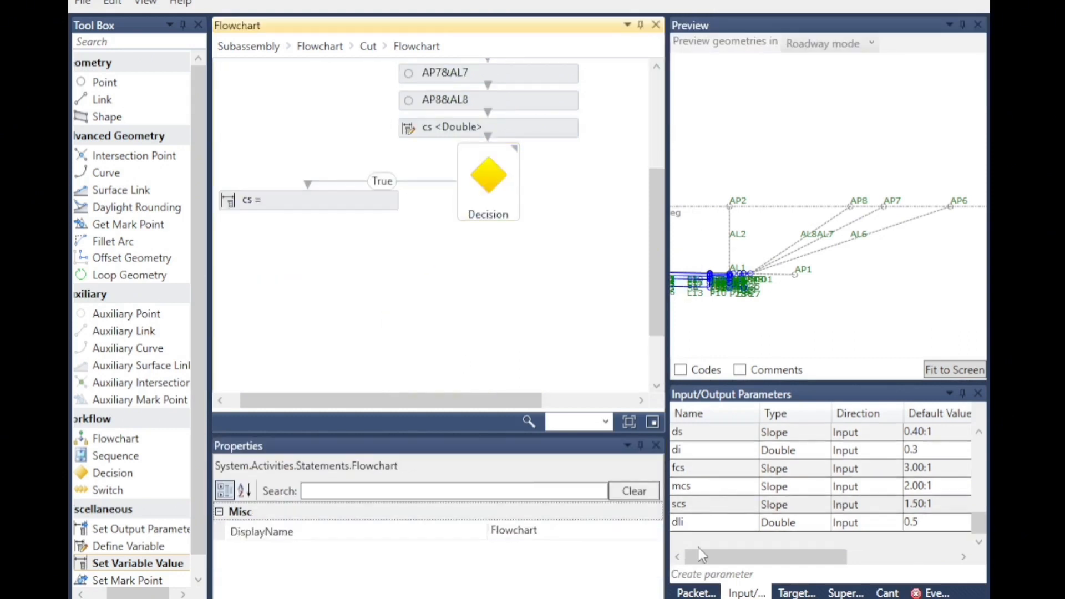
click(717, 539)
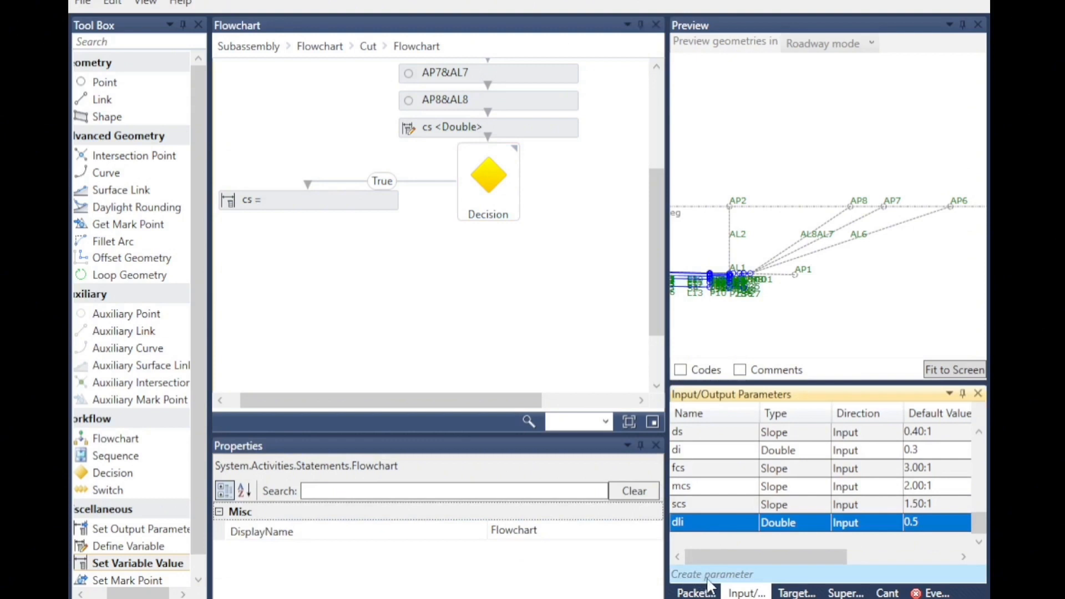
click(707, 578)
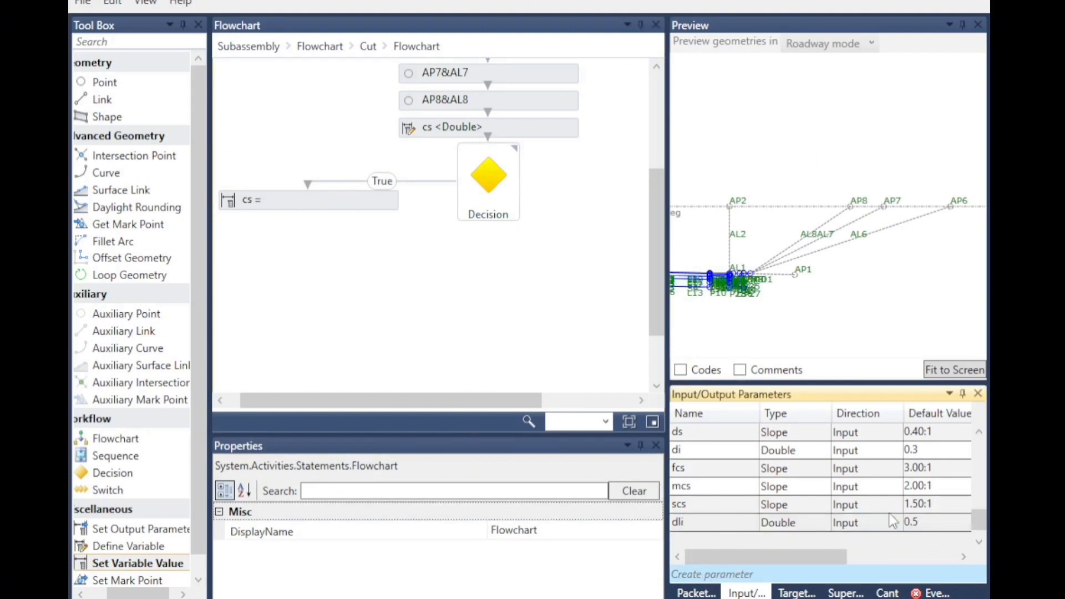
scroll(773, 532, down, 1)
click(708, 522)
click(737, 523)
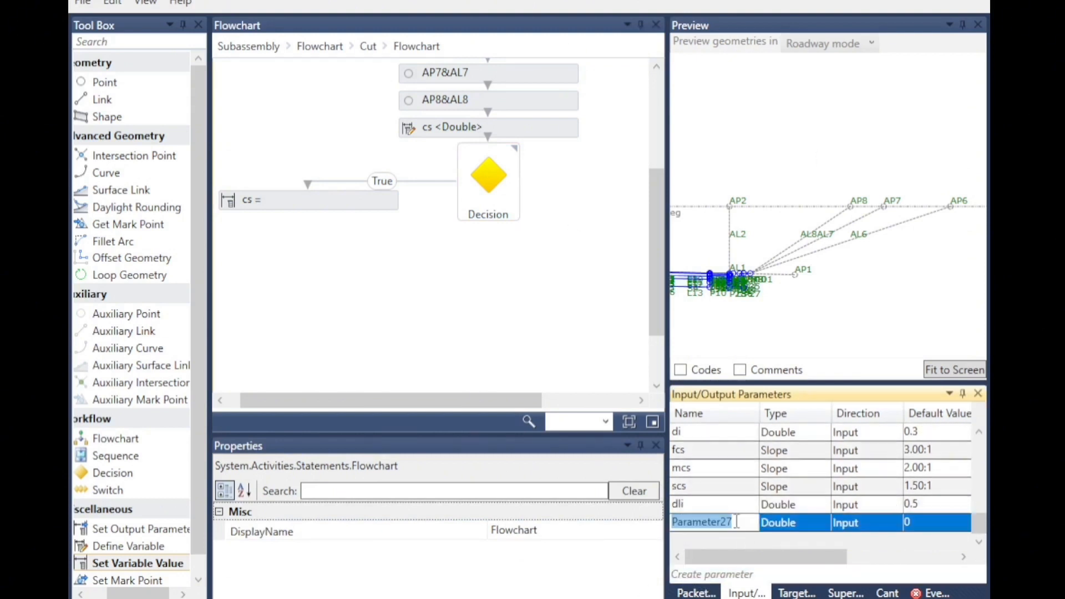
click(696, 598)
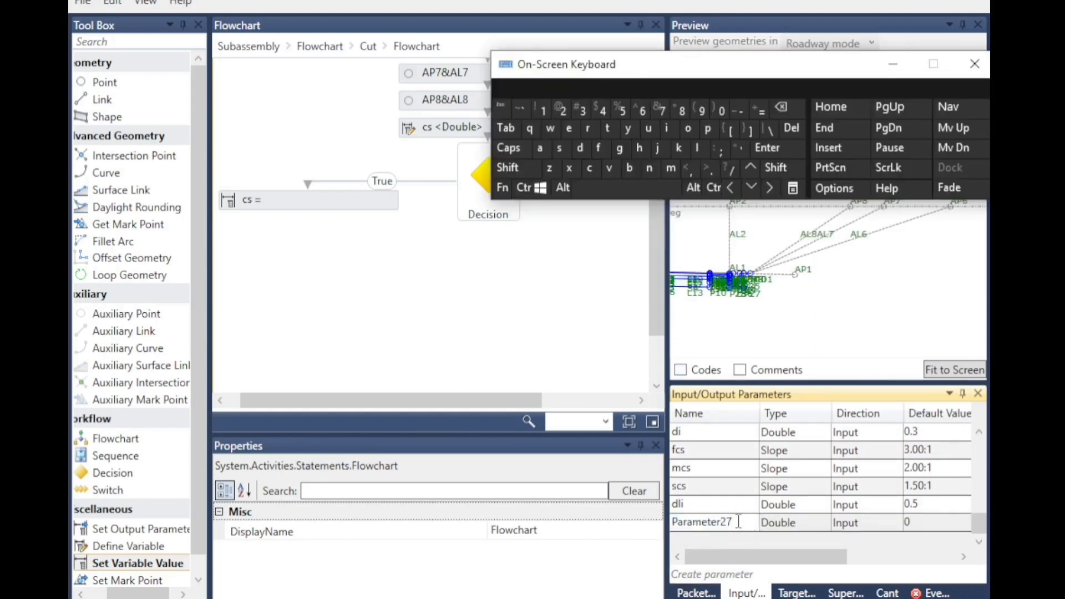
double_click(740, 522)
click(631, 167)
click(640, 148)
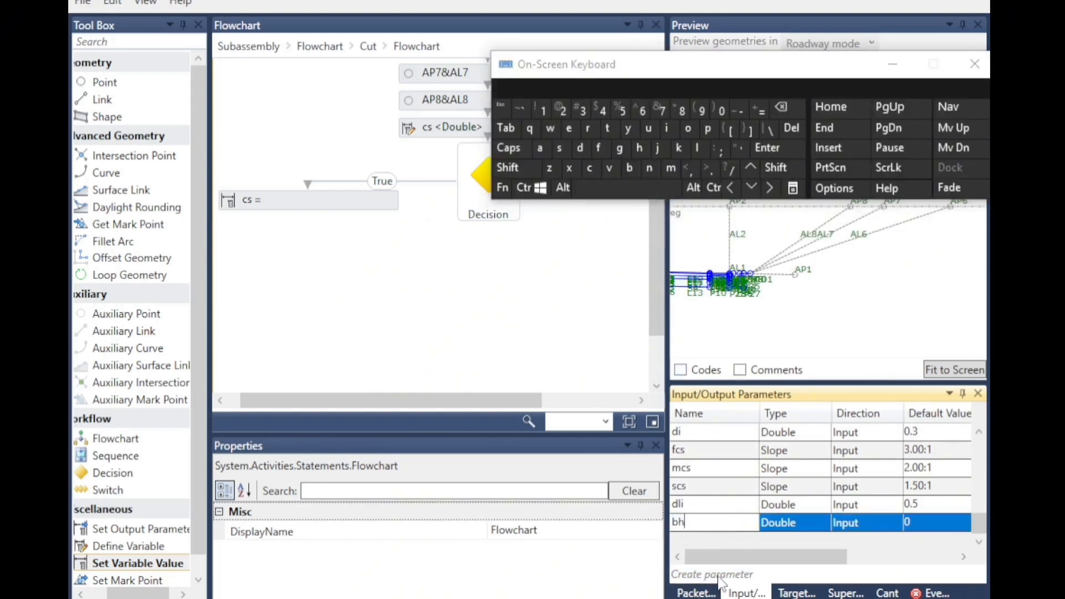
Set the default value of the bh parameter to 10
click(908, 524)
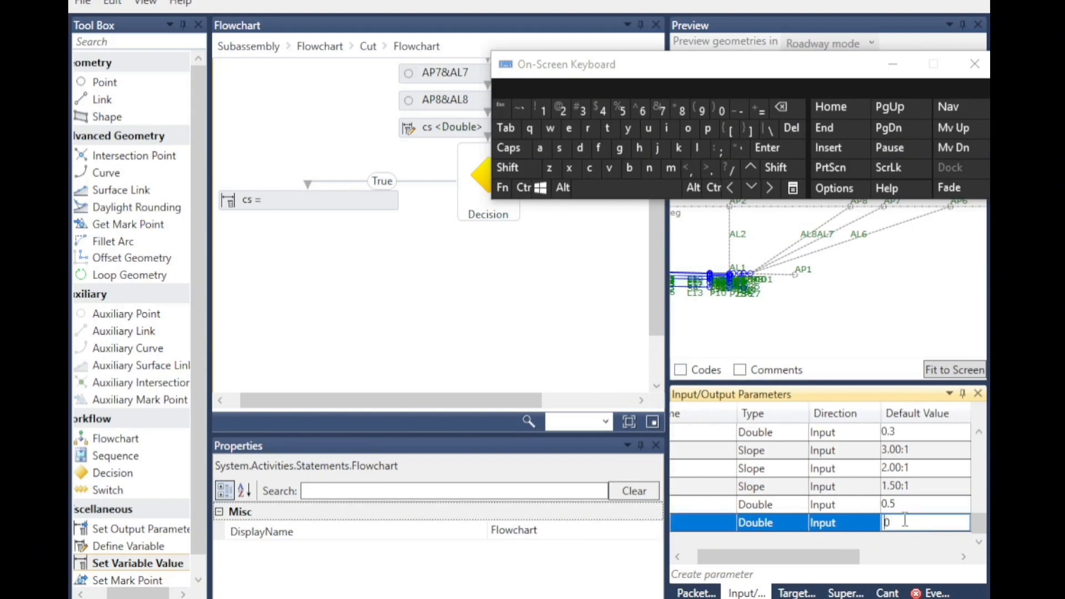
drag(918, 539, 874, 543)
click(543, 109)
click(721, 110)
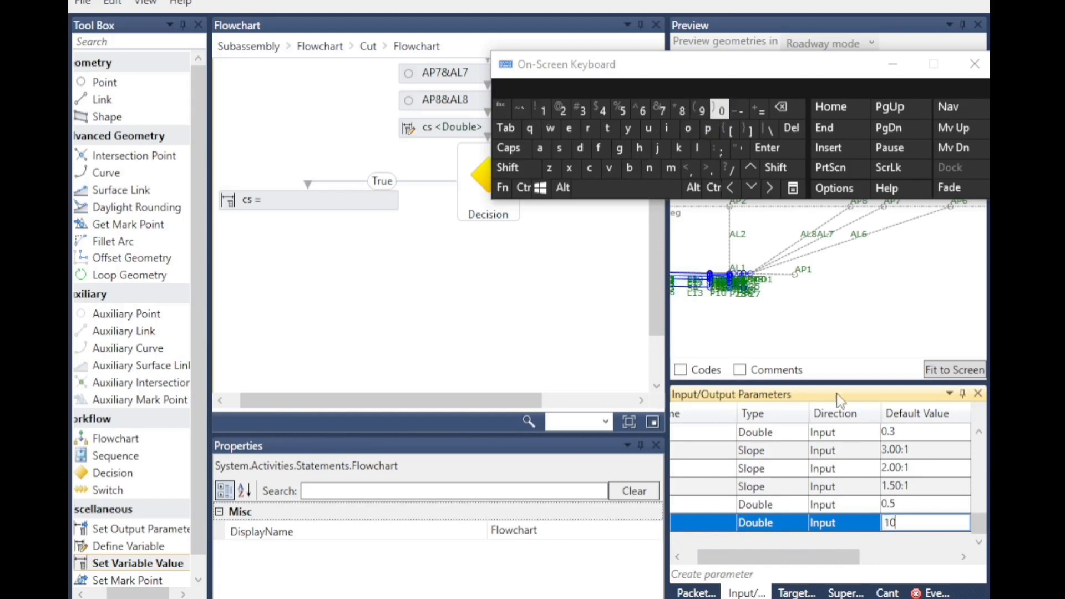
click(542, 323)
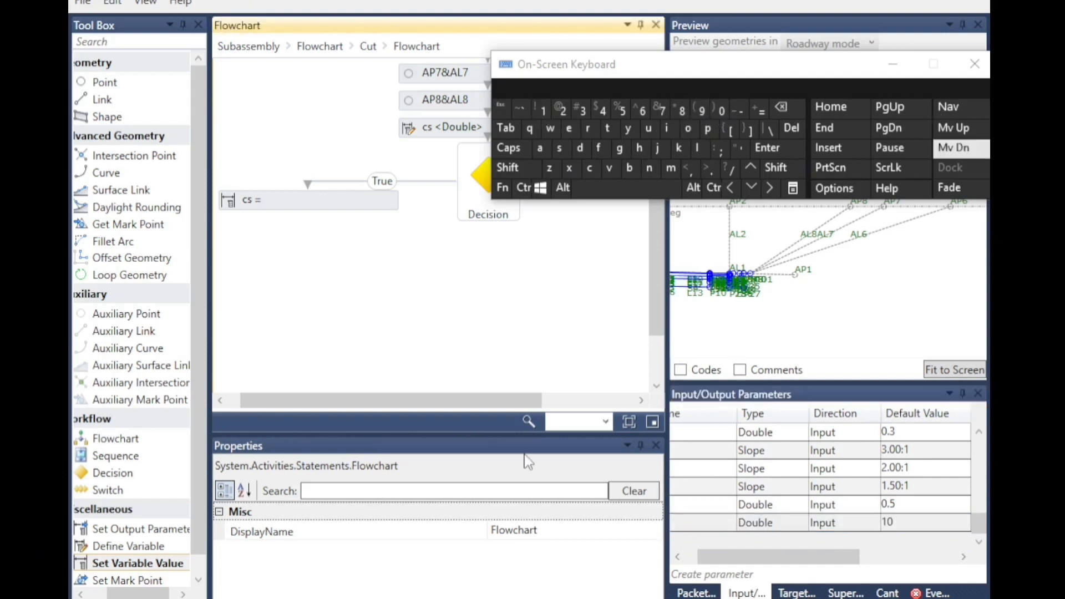
click(859, 508)
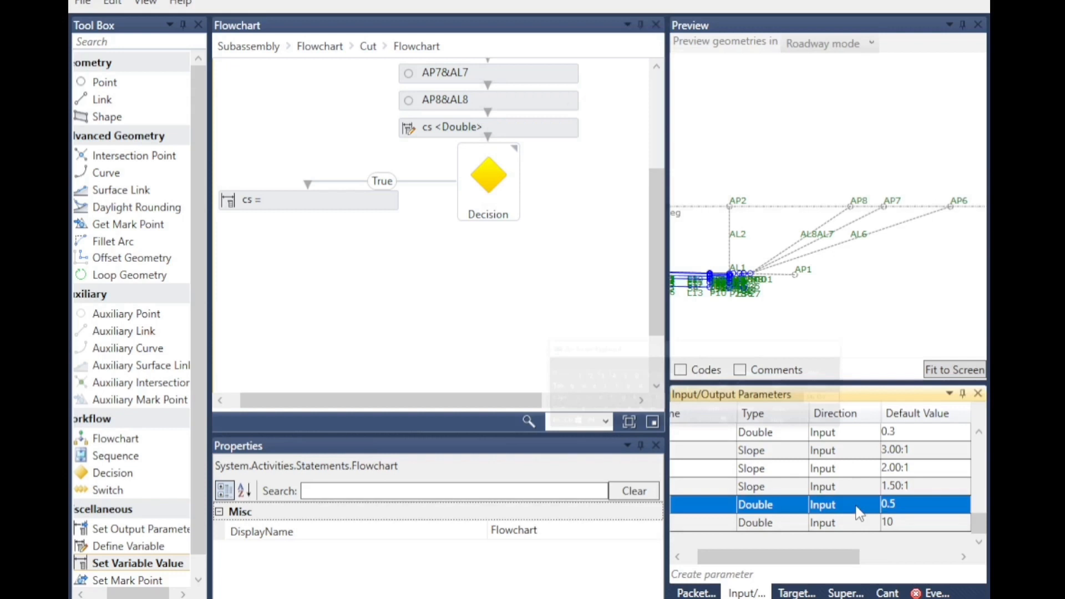
Change the decision's condition to ap8.y-p101.y<=bh
click(470, 209)
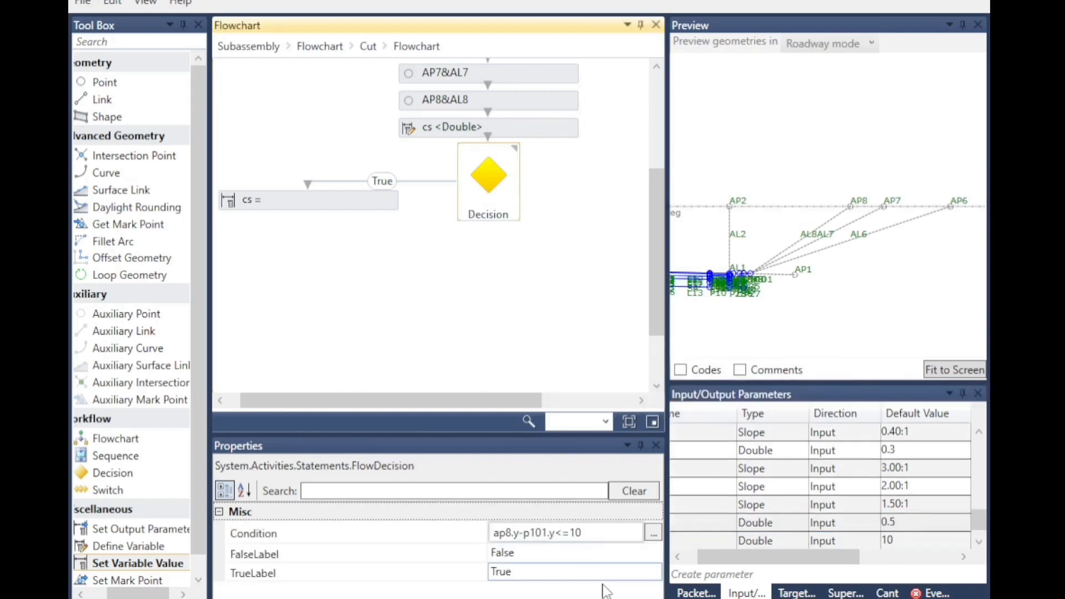
click(580, 533)
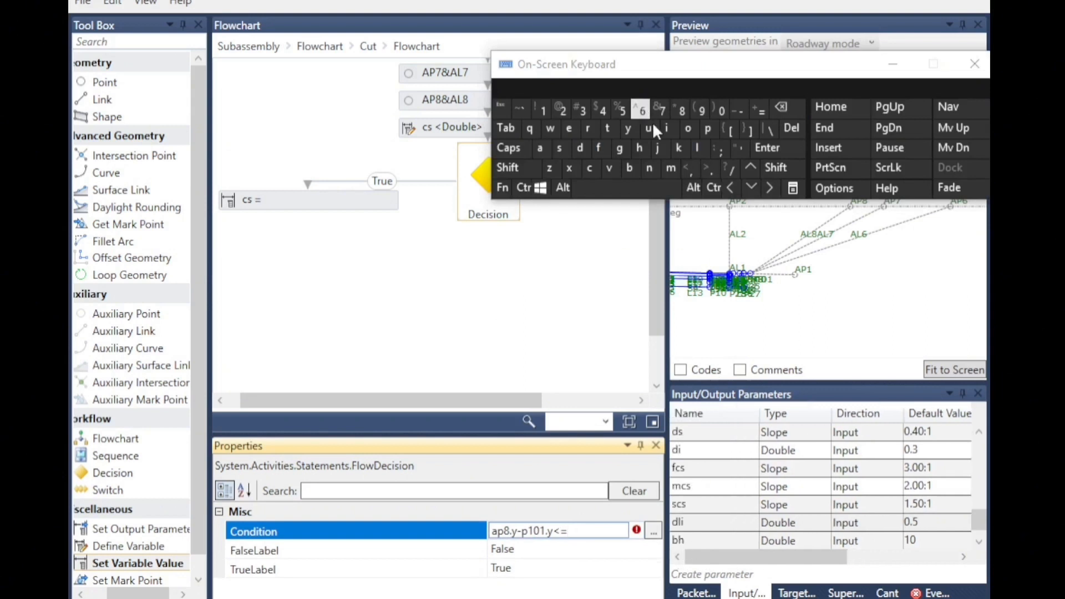
click(628, 169)
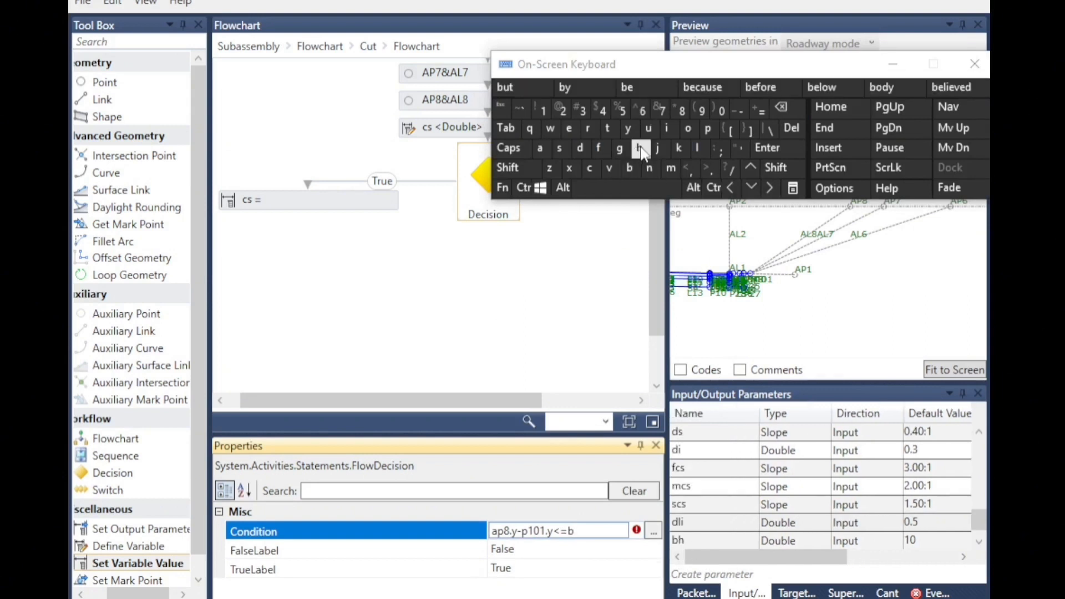
click(546, 318)
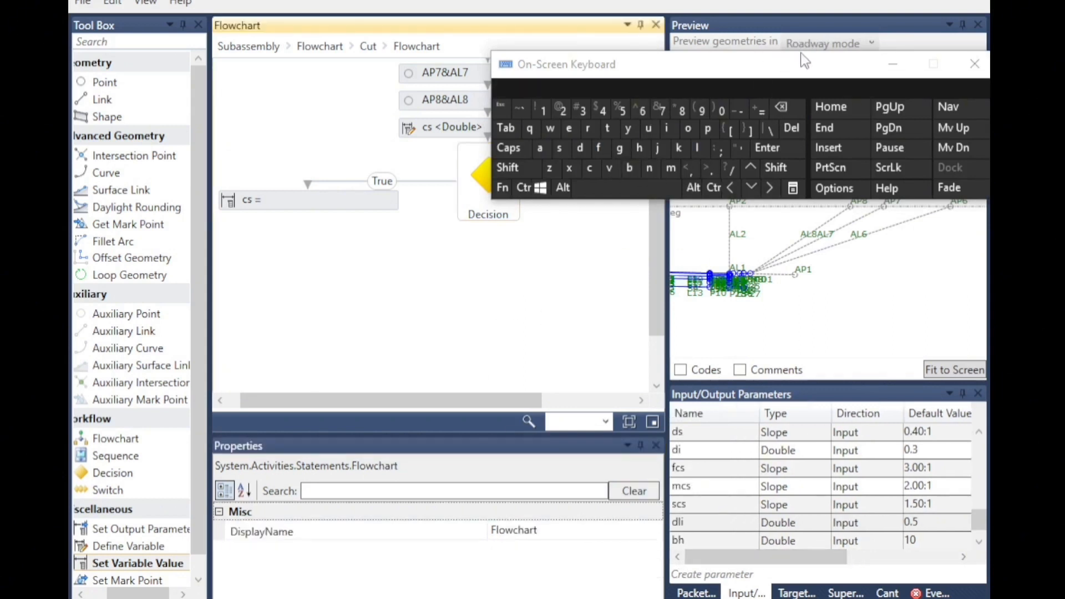
drag(738, 64, 841, 0)
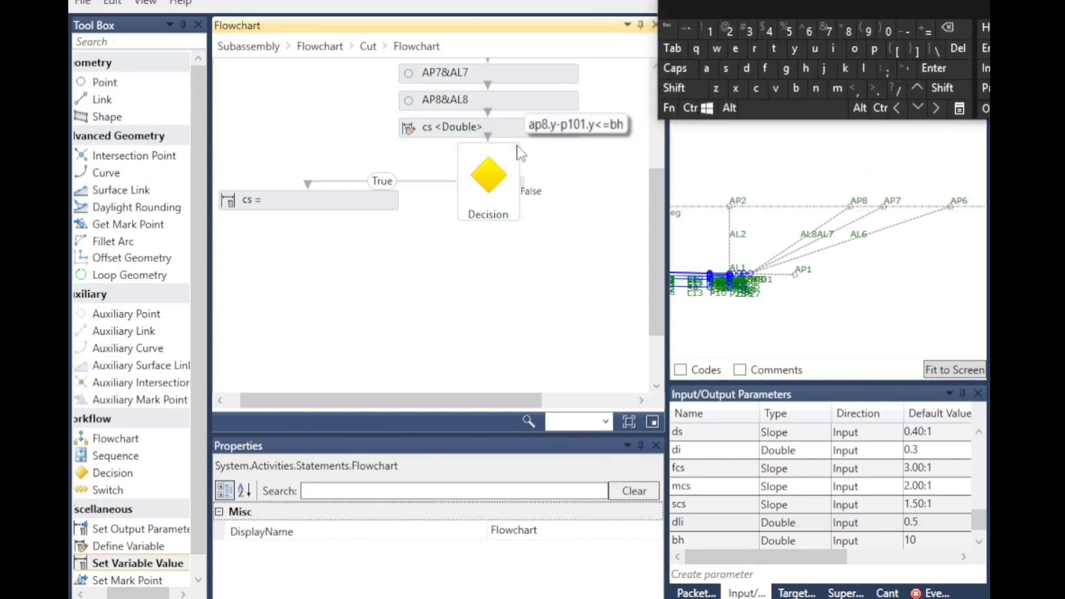
Add a point after the cs assignment in the decision's True branch and set its geometry type to Slope to Surface
click(322, 204)
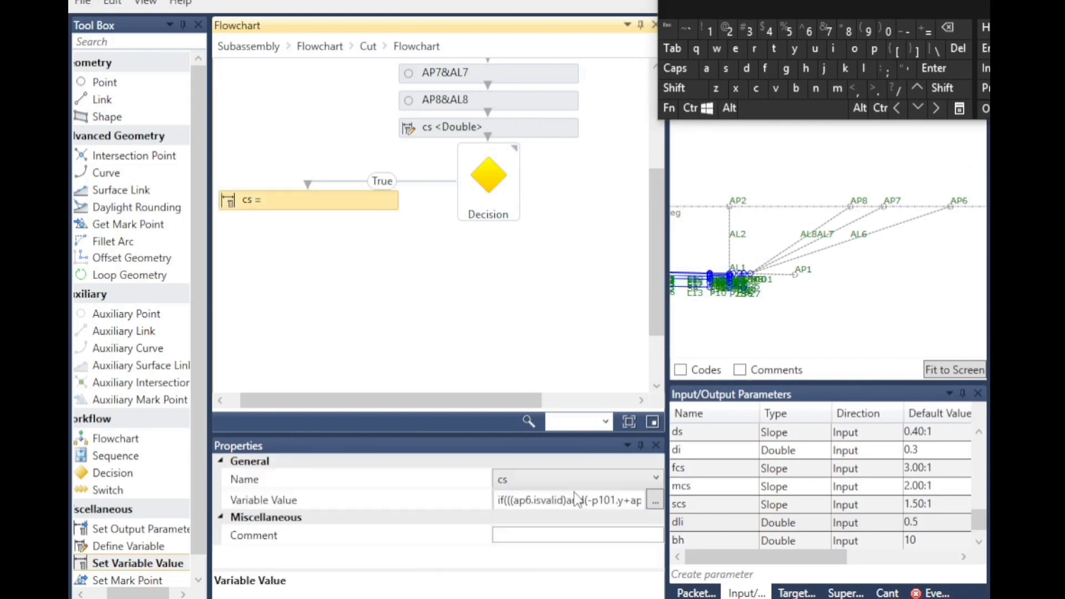
click(655, 505)
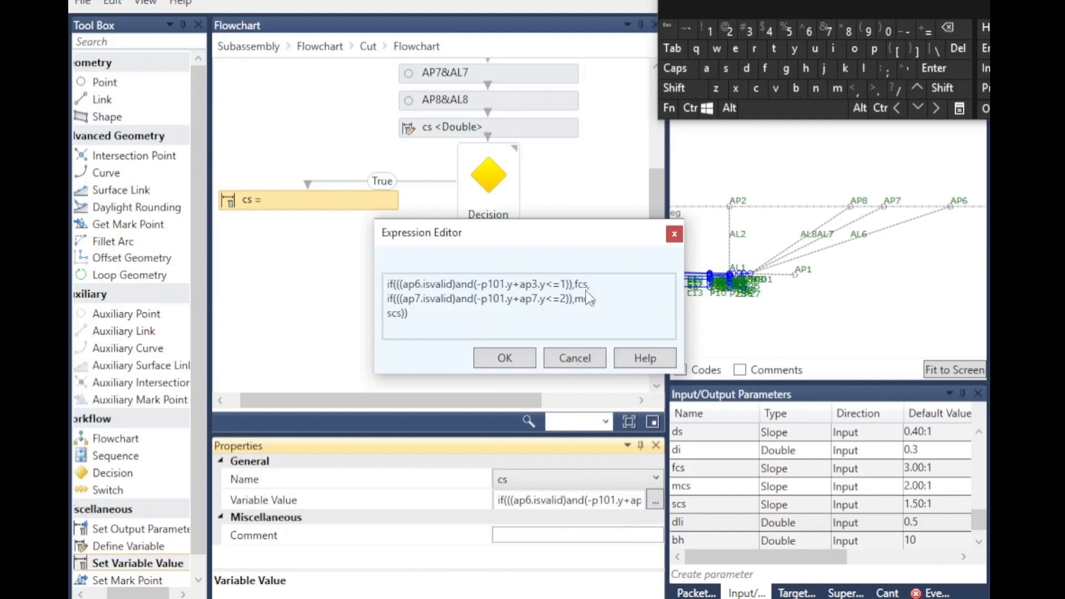
click(531, 360)
drag(105, 82, 327, 251)
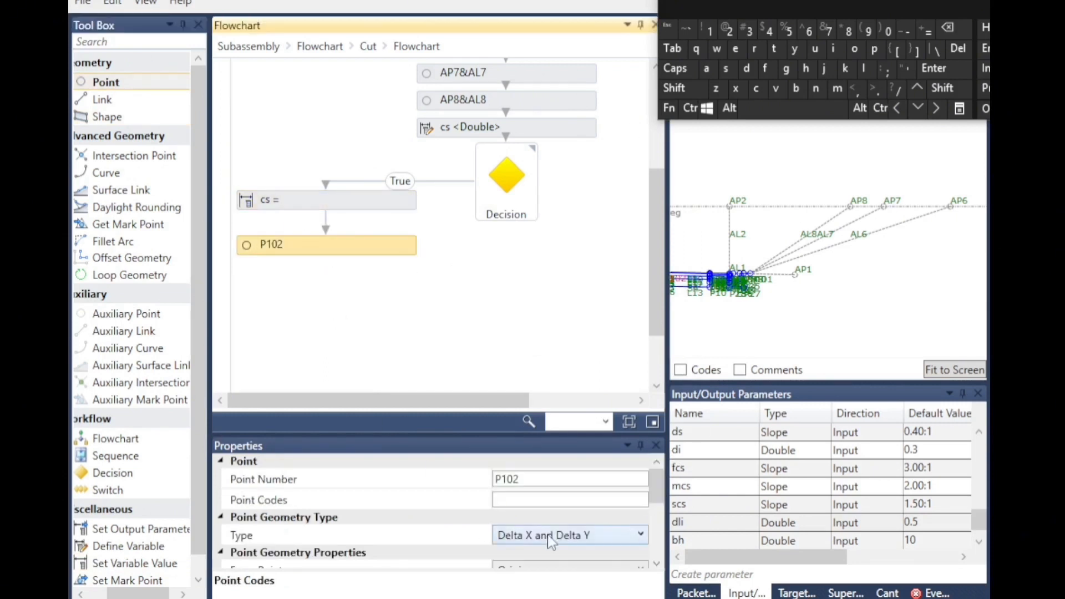
click(552, 536)
click(530, 516)
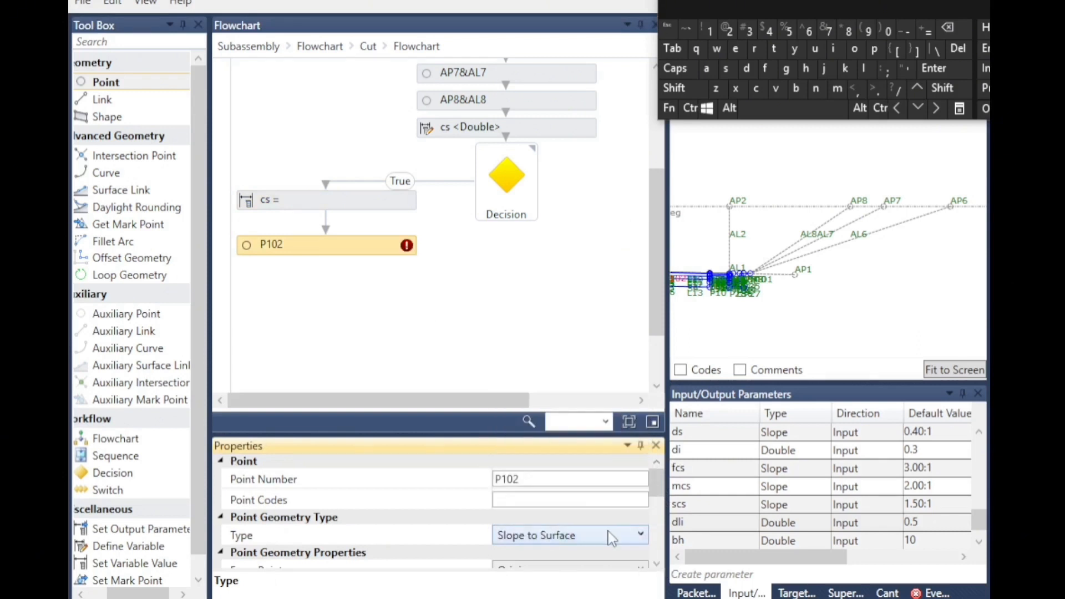
Set P101 as the from point of the new point P102
scroll(652, 564, down, 3)
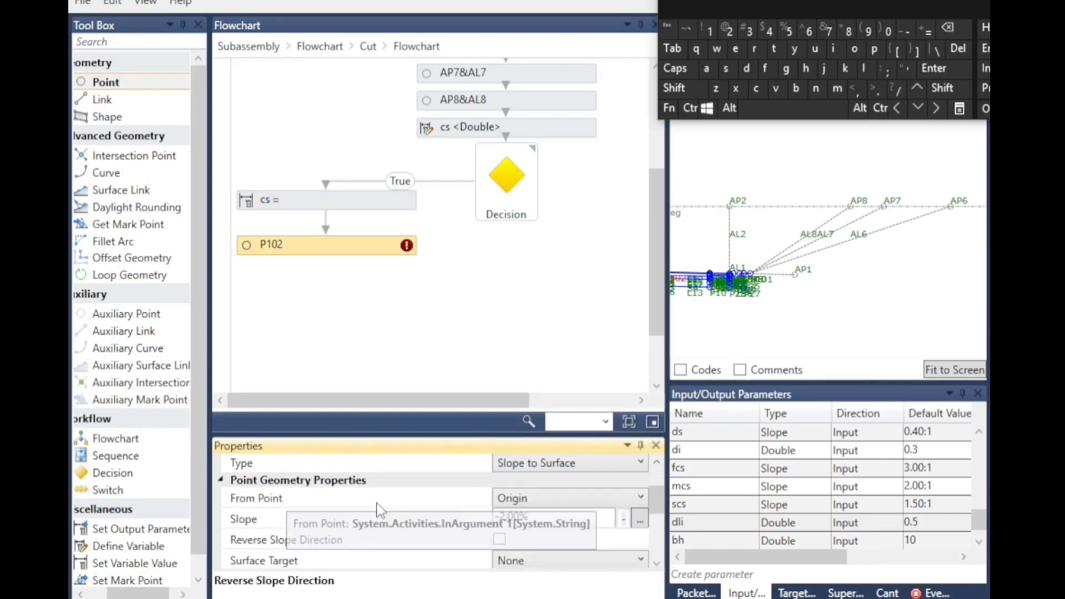
scroll(746, 272, up, 5)
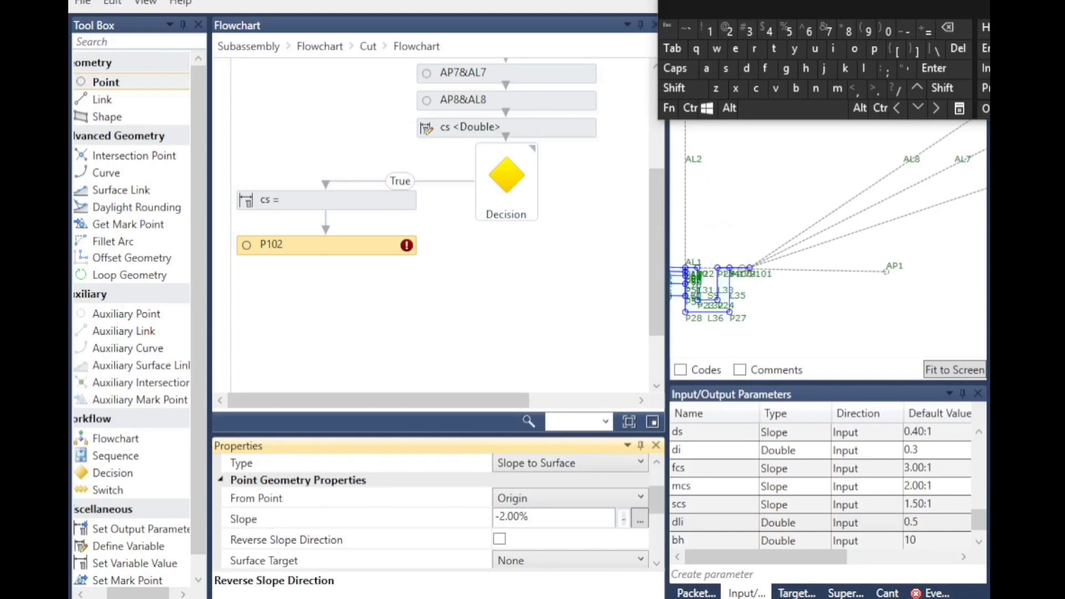
scroll(750, 272, up, 2)
scroll(770, 300, down, 6)
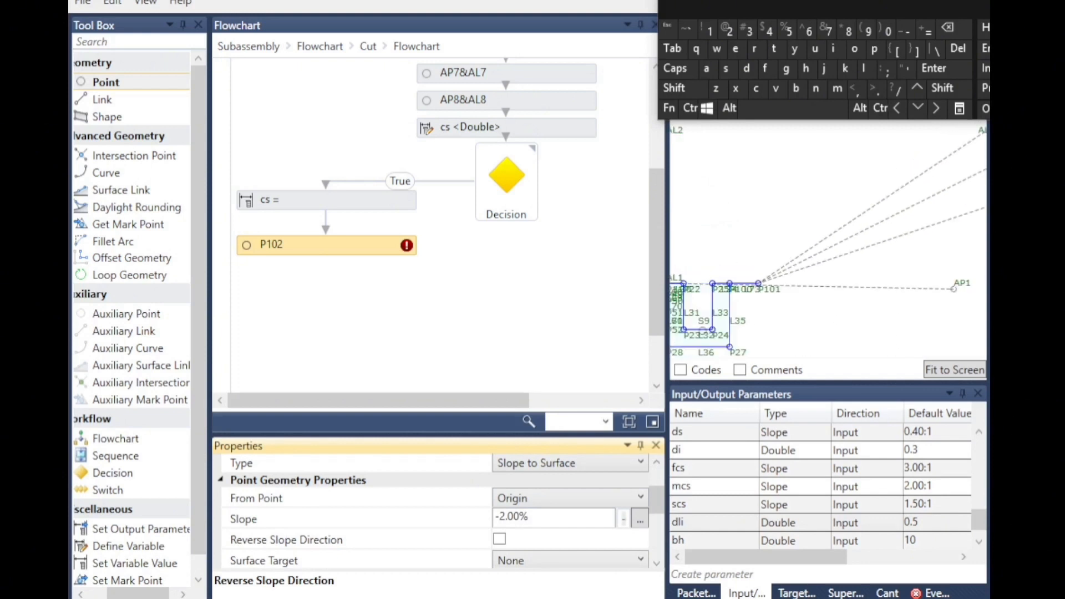
click(527, 502)
scroll(528, 340, up, 15)
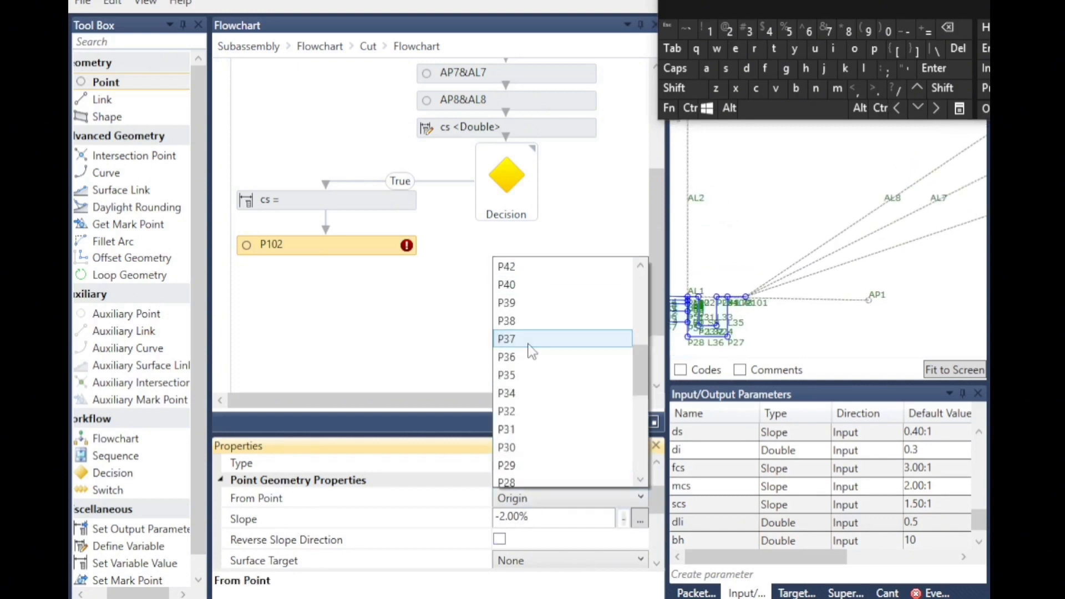
click(530, 321)
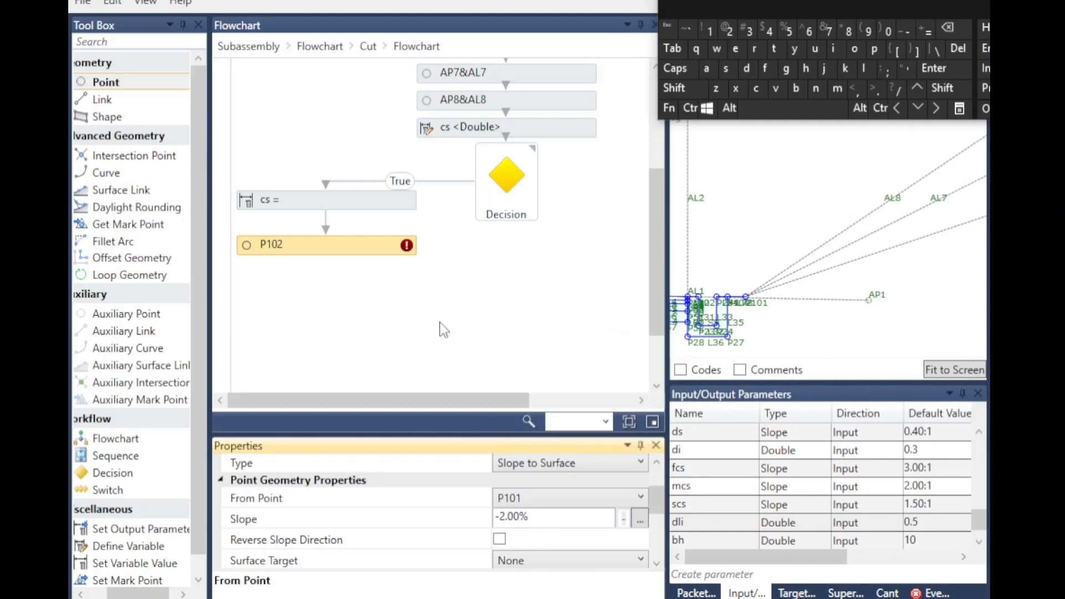
Set P102's slope to cs and its surface target to eg
click(530, 517)
drag(530, 516, 466, 519)
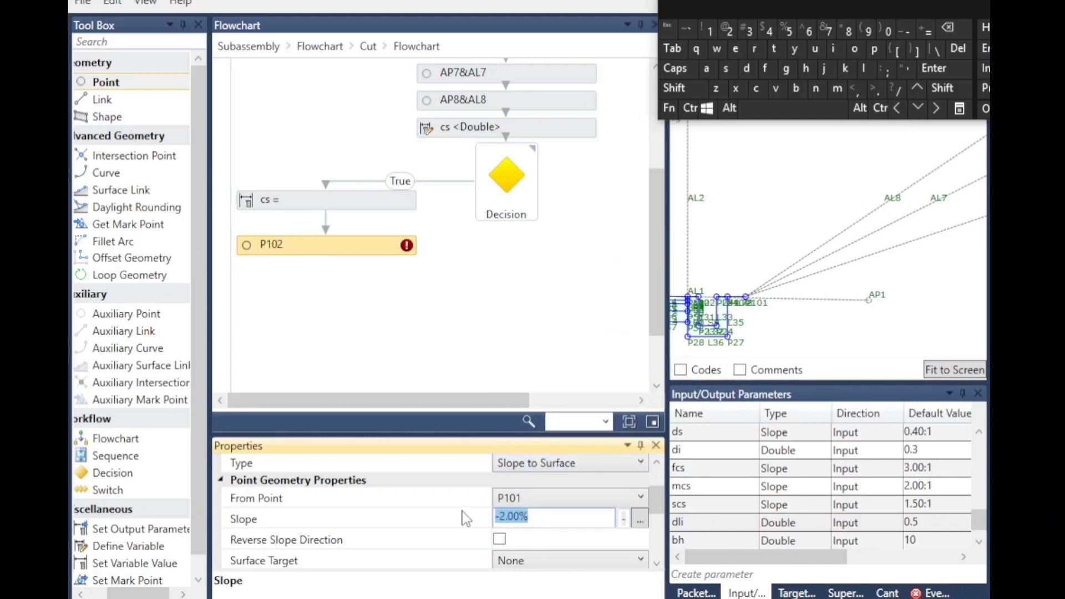
click(759, 88)
click(727, 69)
click(534, 561)
click(513, 579)
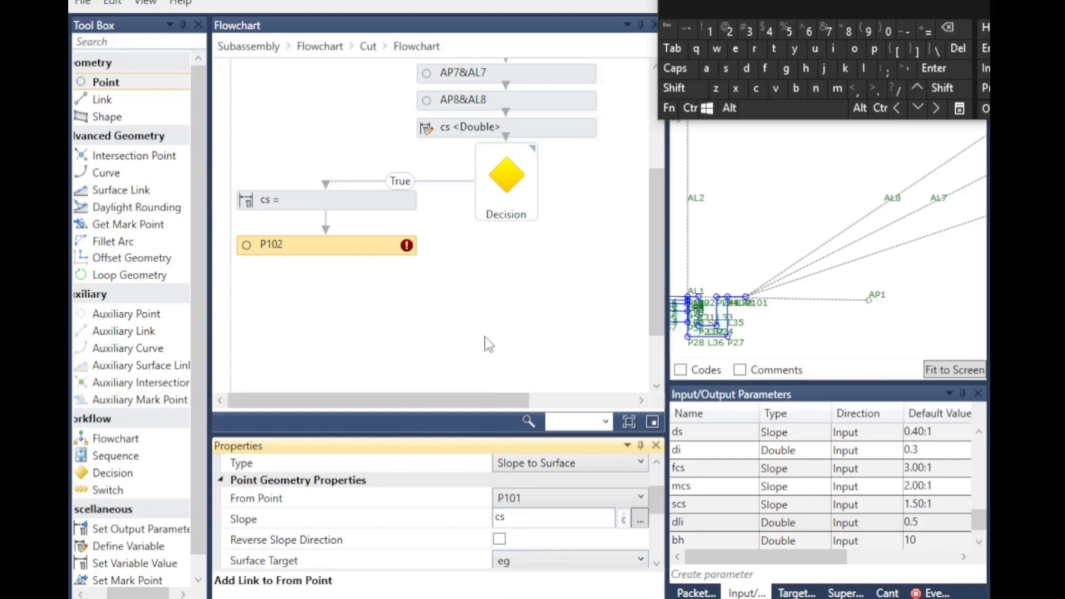
click(501, 339)
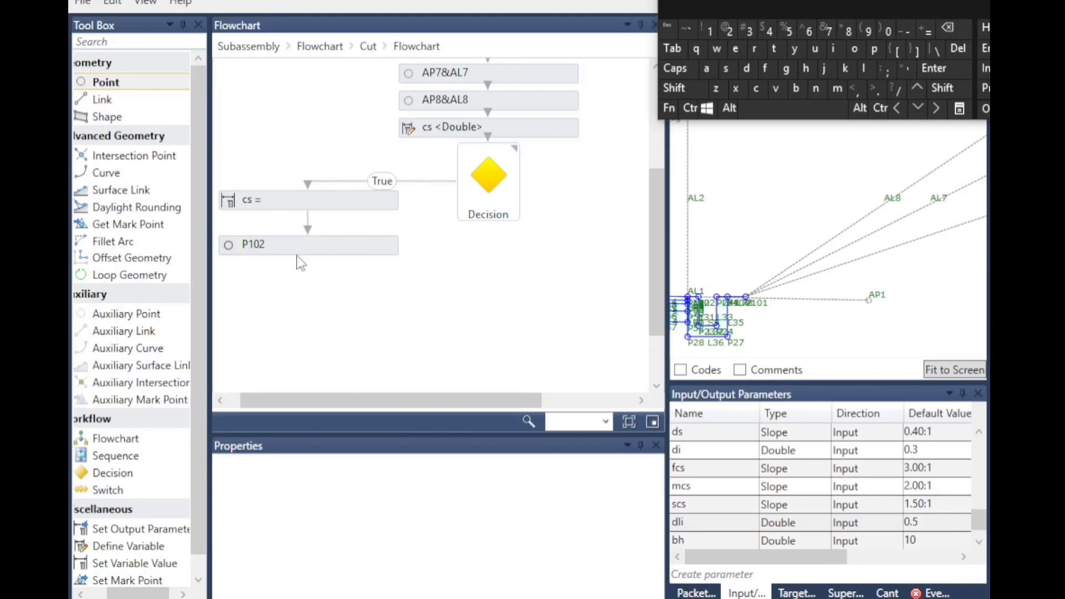
Enable the link from P102 to its from point
click(271, 256)
scroll(539, 541, down, 3)
scroll(499, 534, up, 1)
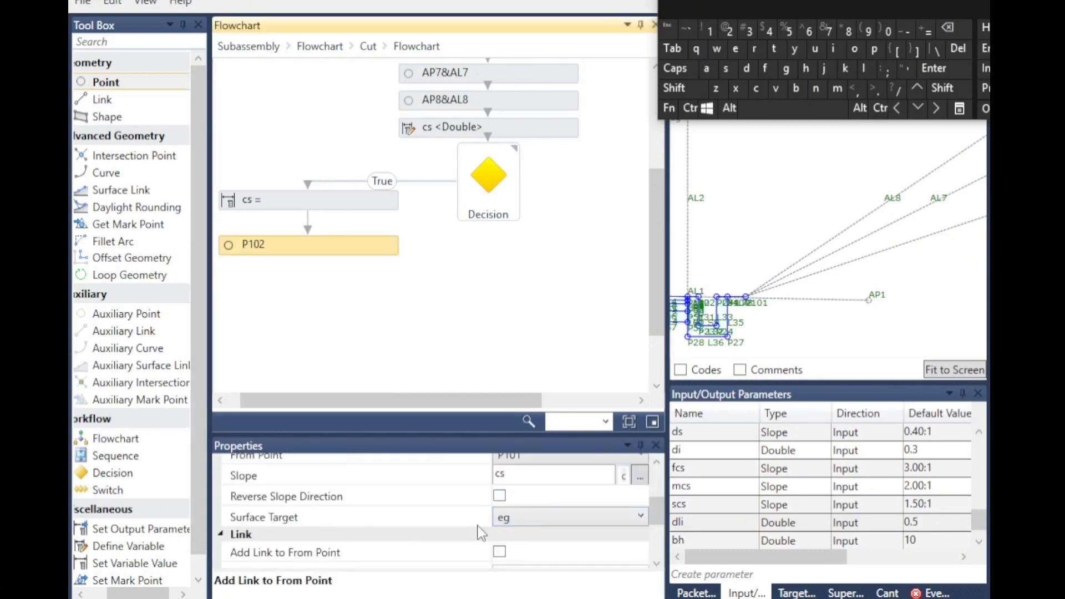
click(499, 552)
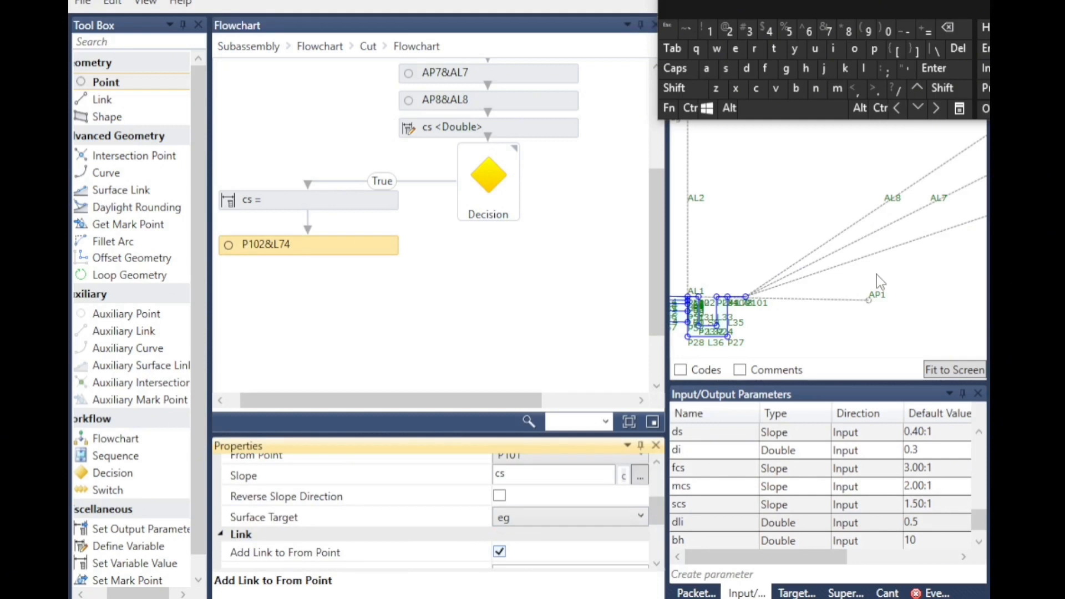
Examine link L74 in the preview against the auxiliary slope links and check the preview value of the eg surface target
click(805, 267)
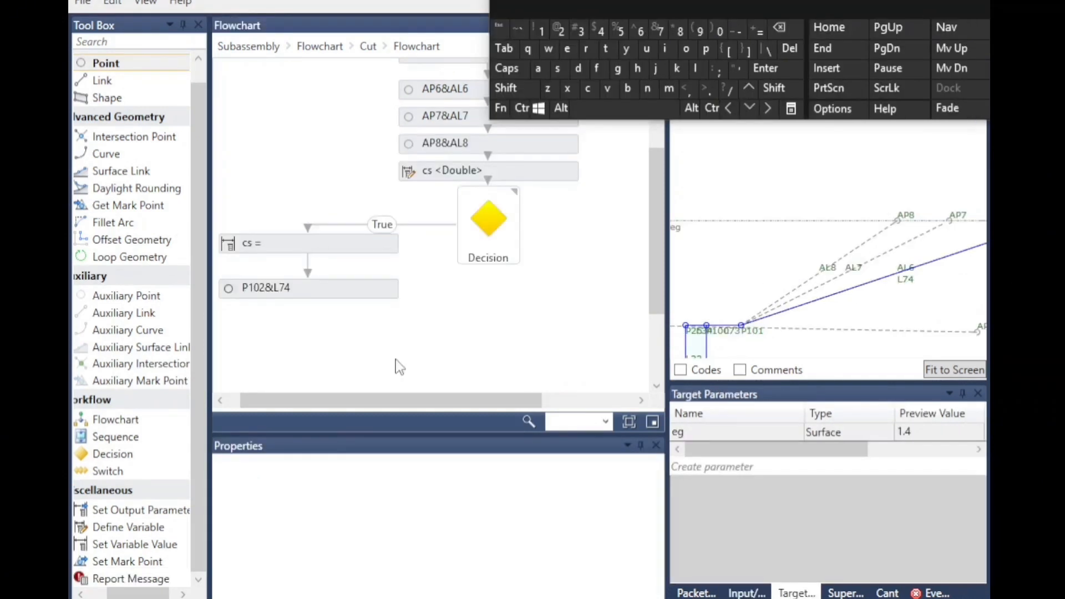
click(910, 432)
click(924, 432)
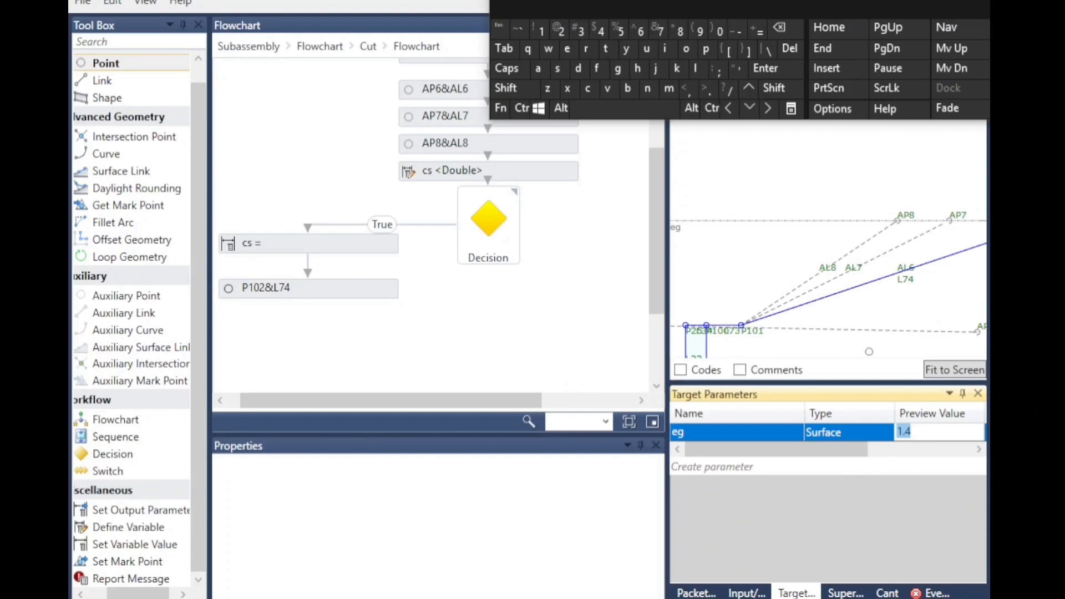
click(892, 320)
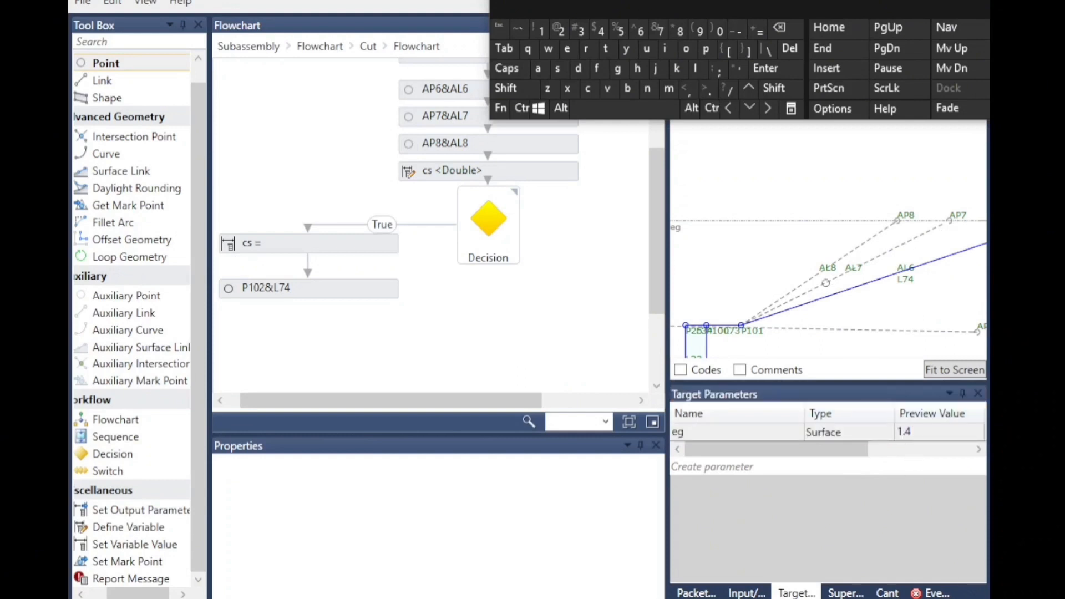
Correct the first condition of the cs expression to use ap6.y, so it reads -p101.y+ap6.y<=1
click(270, 249)
click(657, 501)
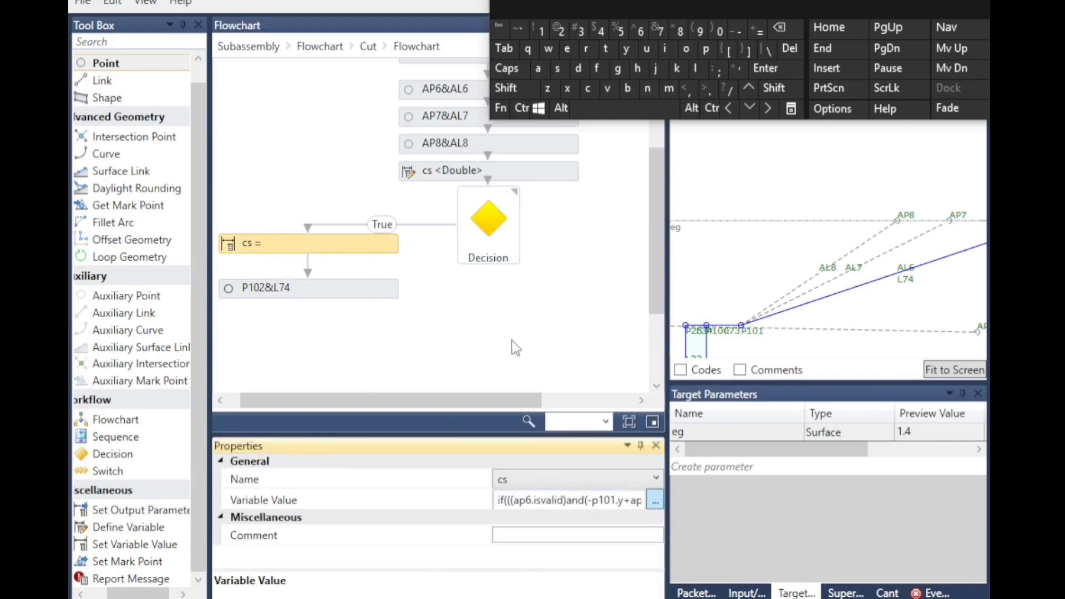
click(532, 284)
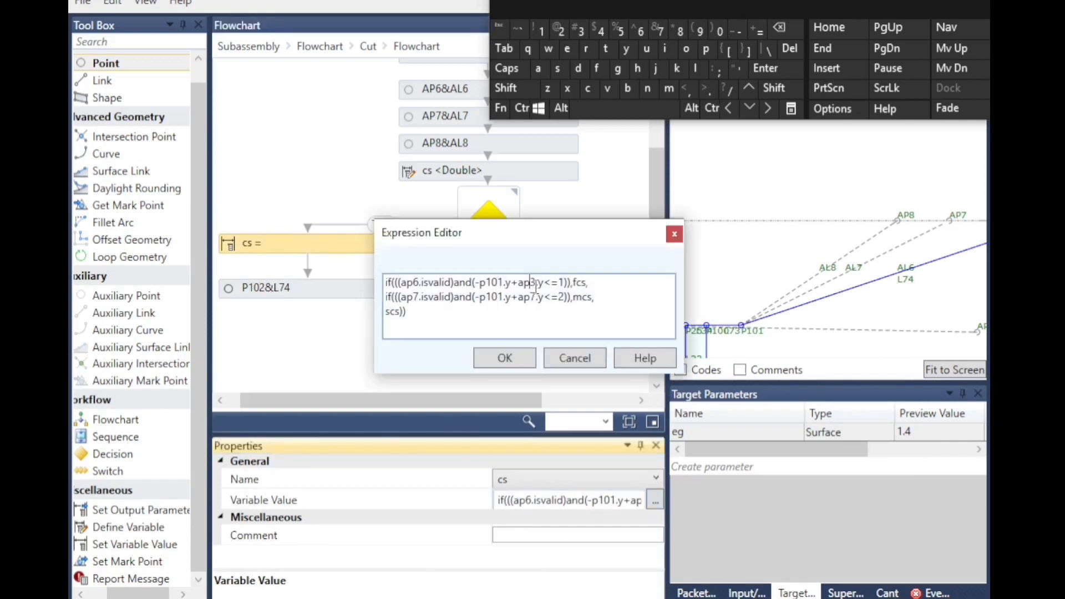
click(790, 48)
click(640, 31)
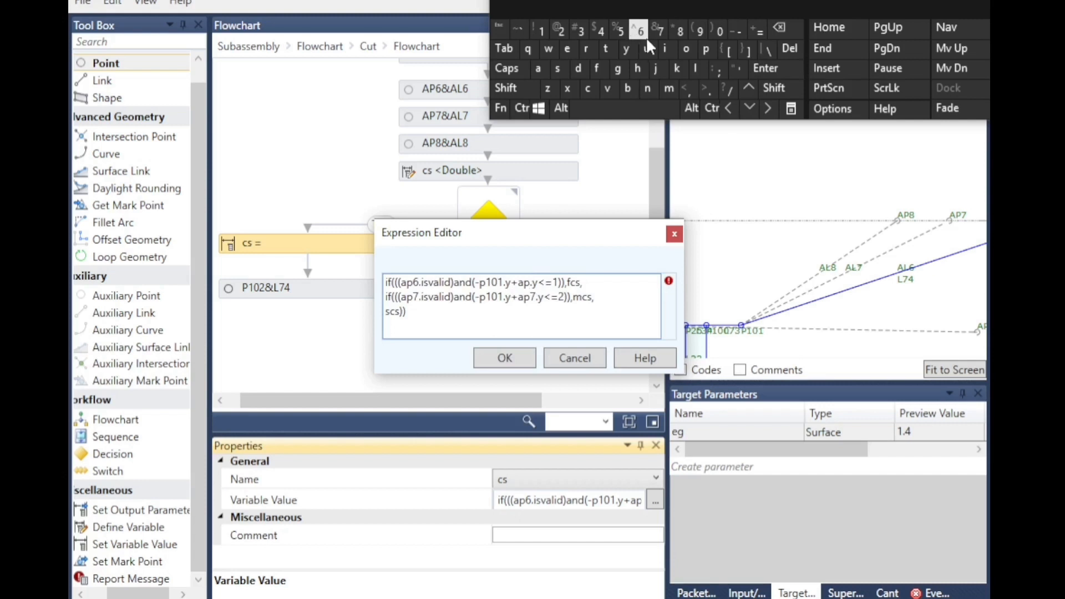
click(524, 361)
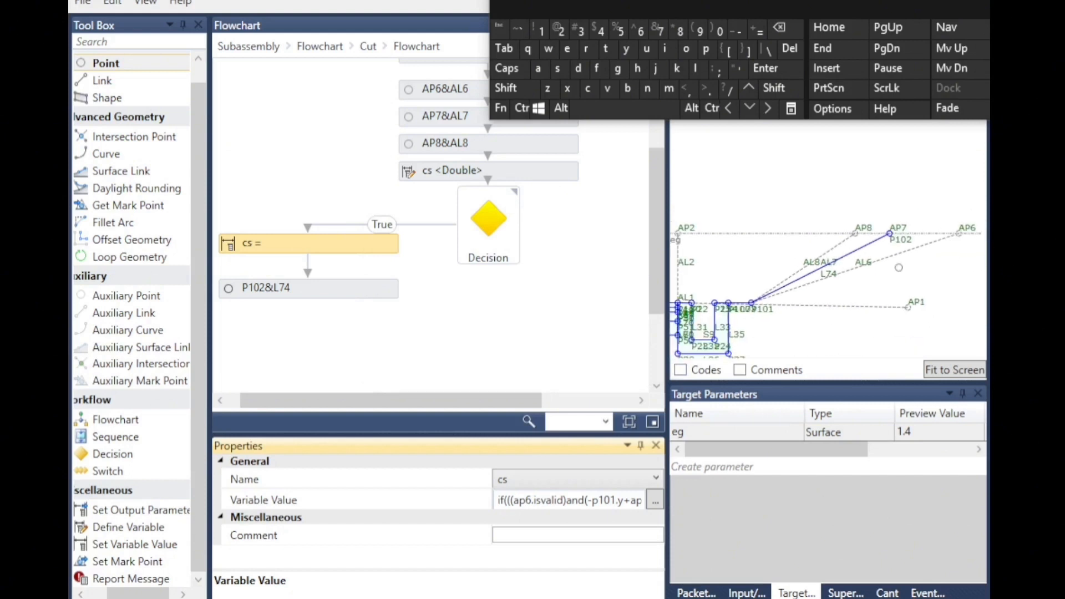
Set the eg surface target's preview value to 0.4 to test the slope for a low cut
click(919, 438)
click(919, 438)
click(708, 90)
click(600, 30)
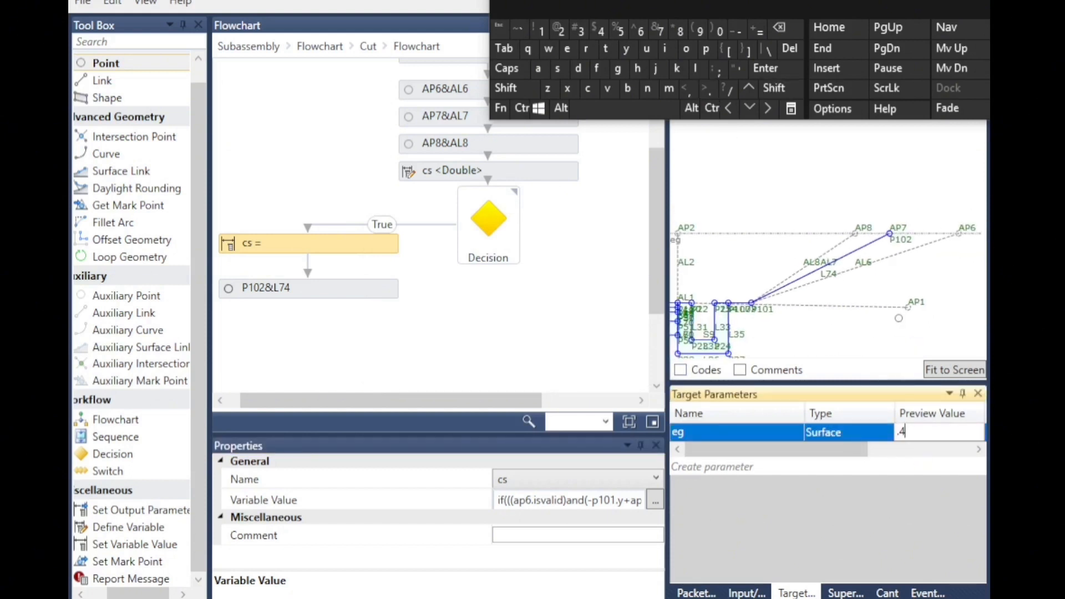
click(869, 318)
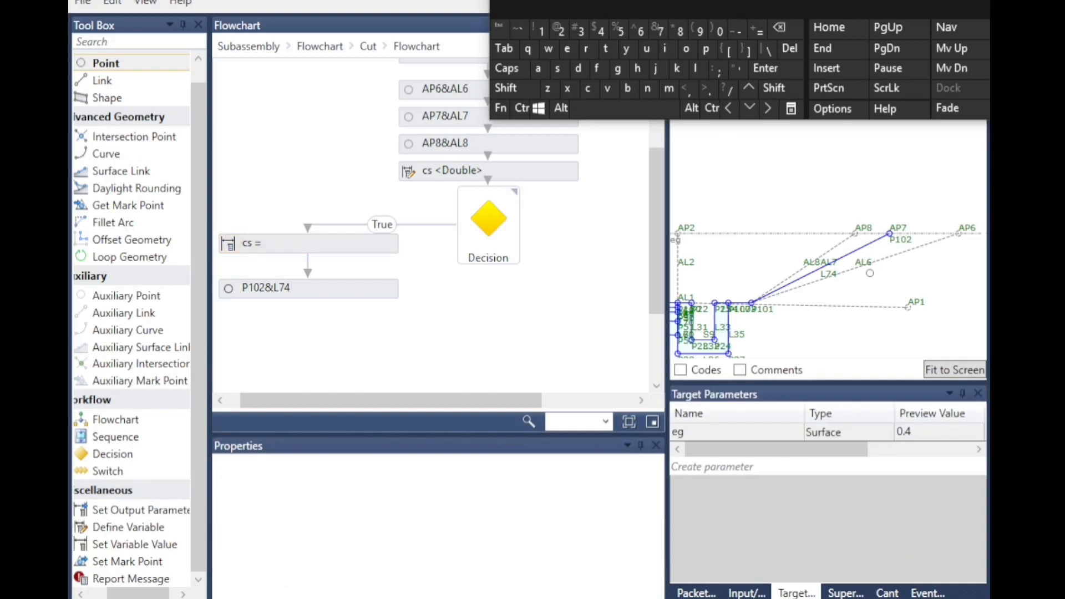
scroll(765, 280, up, 3)
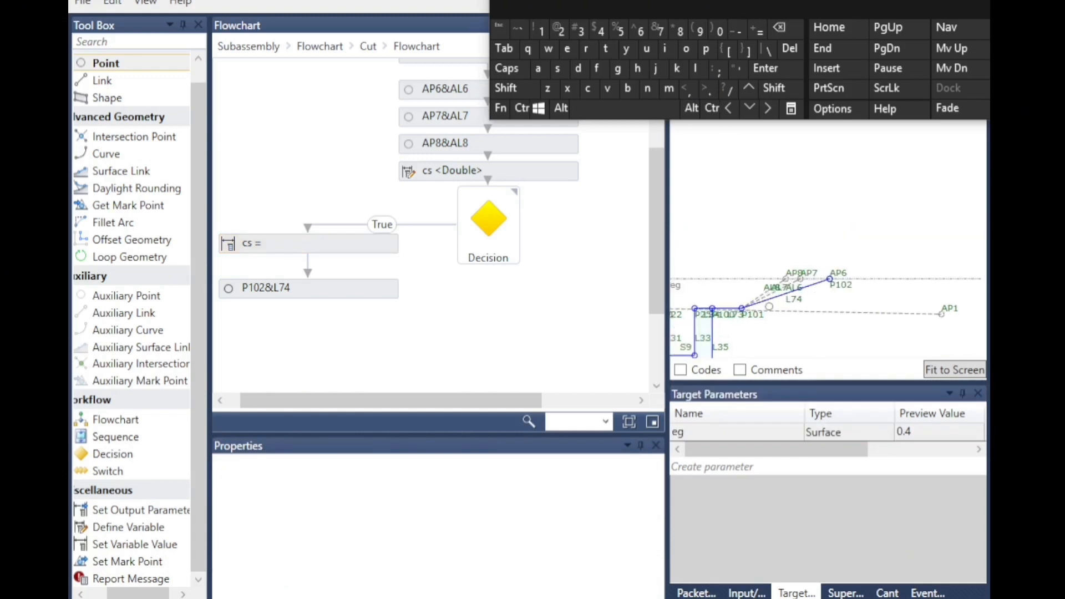
Set the eg surface target's preview value to 1.4 to test the slope for a medium cut
click(900, 433)
key(Delete)
text(1)
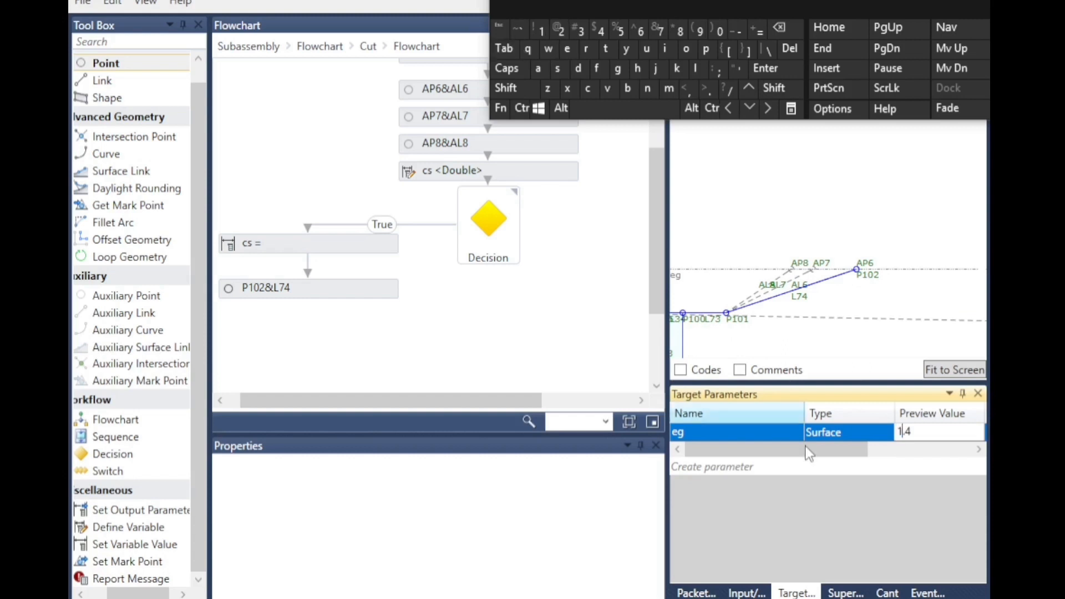
click(815, 306)
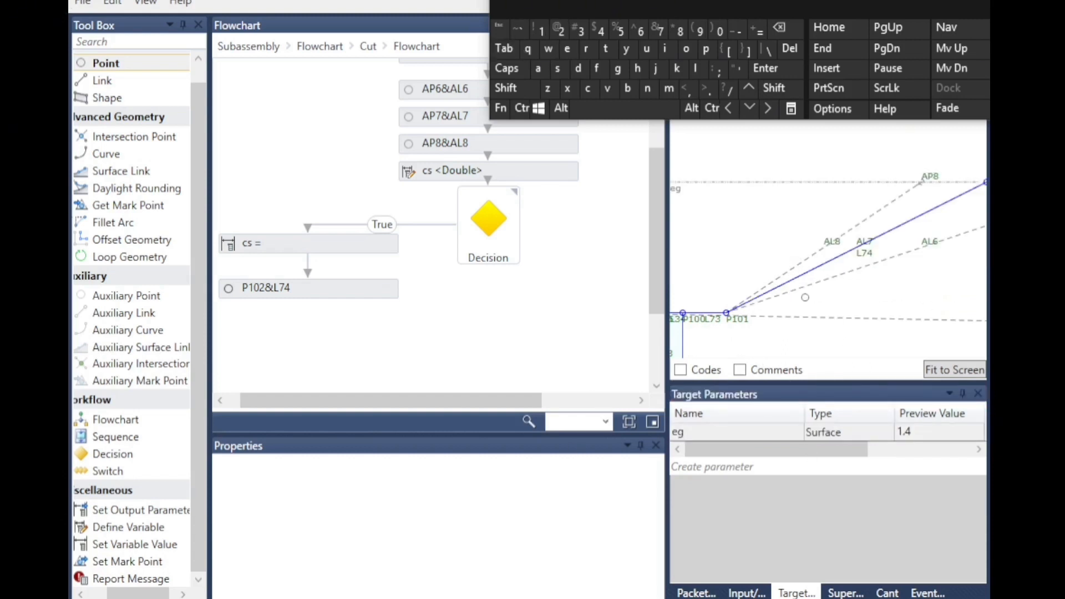
Set the eg surface target's preview value to 2.4 to test the slope for a higher cut
click(904, 432)
click(904, 432)
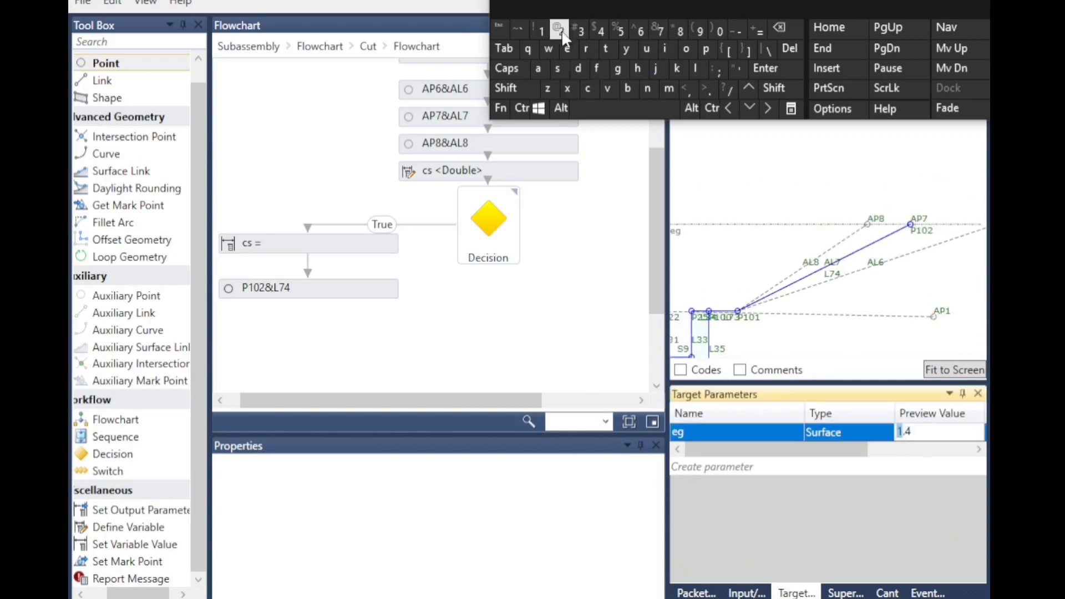
text(2)
click(854, 311)
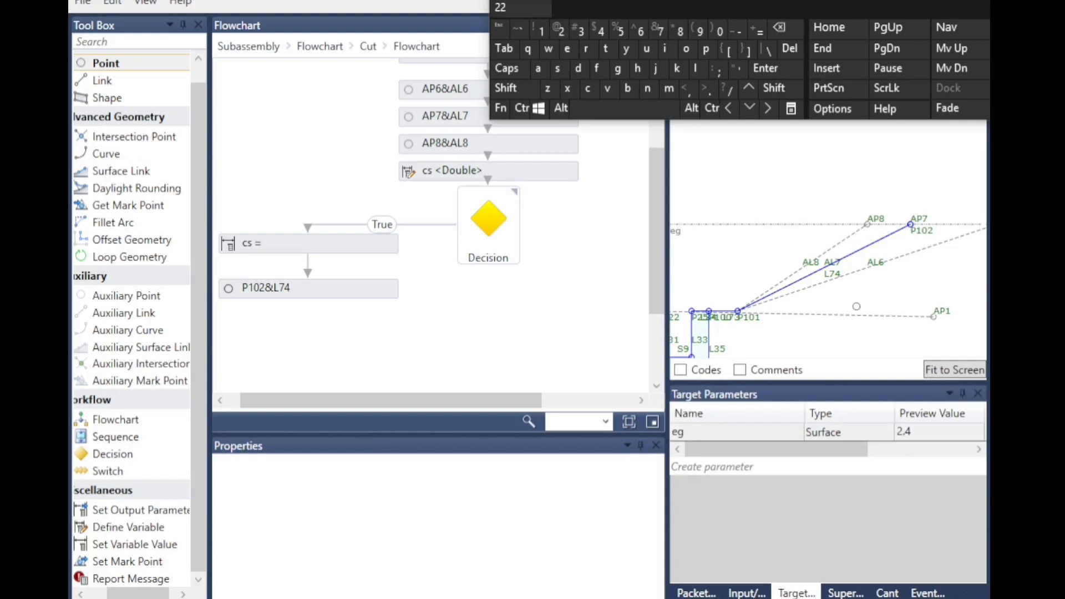
Set the eg surface target's preview value to 9 to test a cut still below the bh limit
click(915, 436)
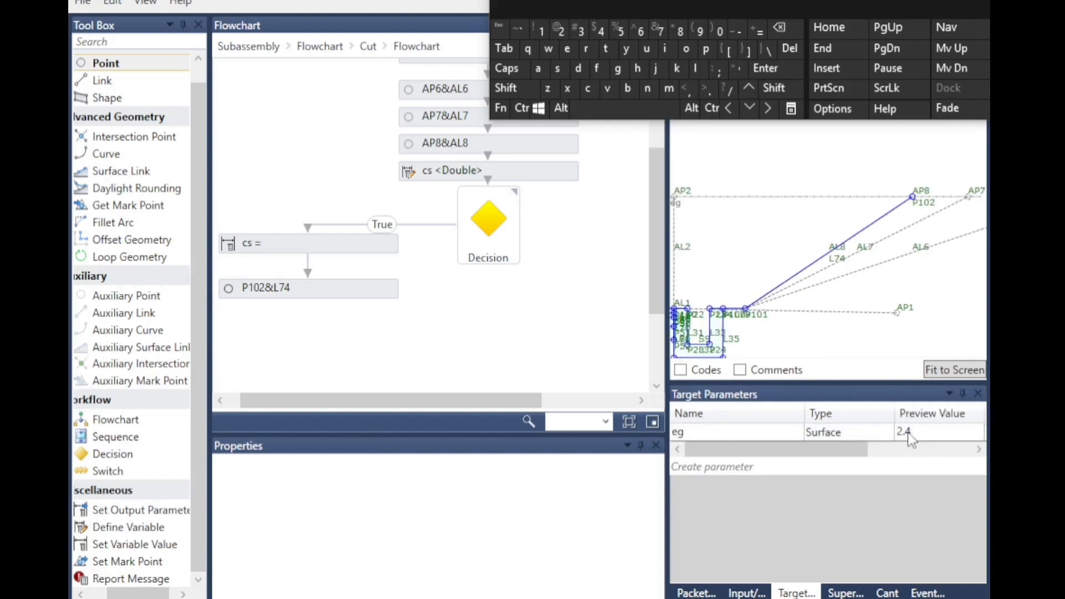
click(906, 431)
click(700, 30)
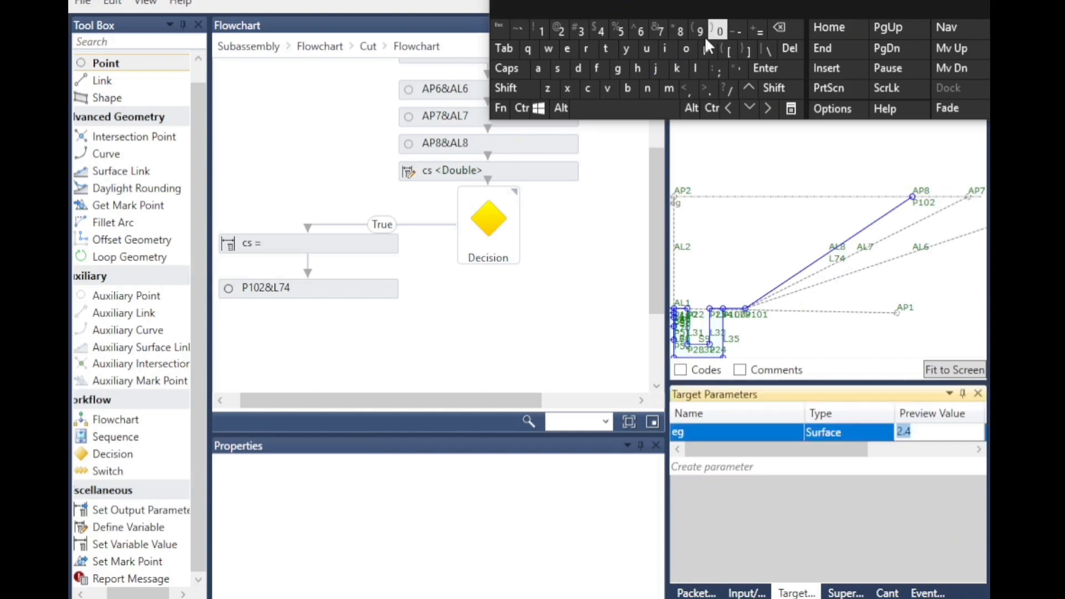
click(842, 347)
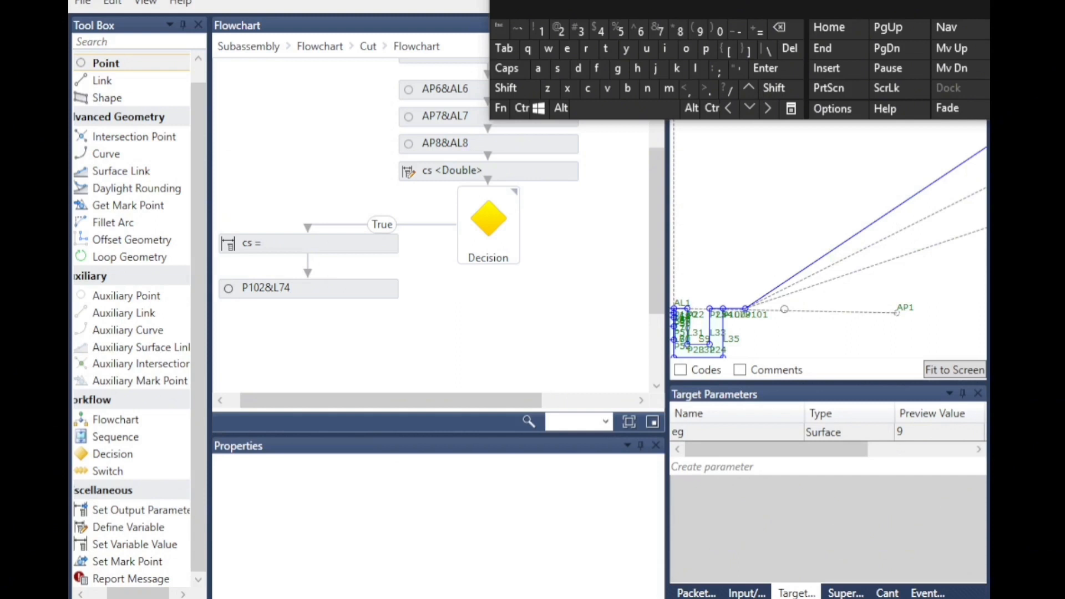
Set the eg surface target's preview value to 11 to test a cut above the bh limit
click(909, 433)
click(909, 433)
click(542, 34)
click(543, 34)
click(852, 226)
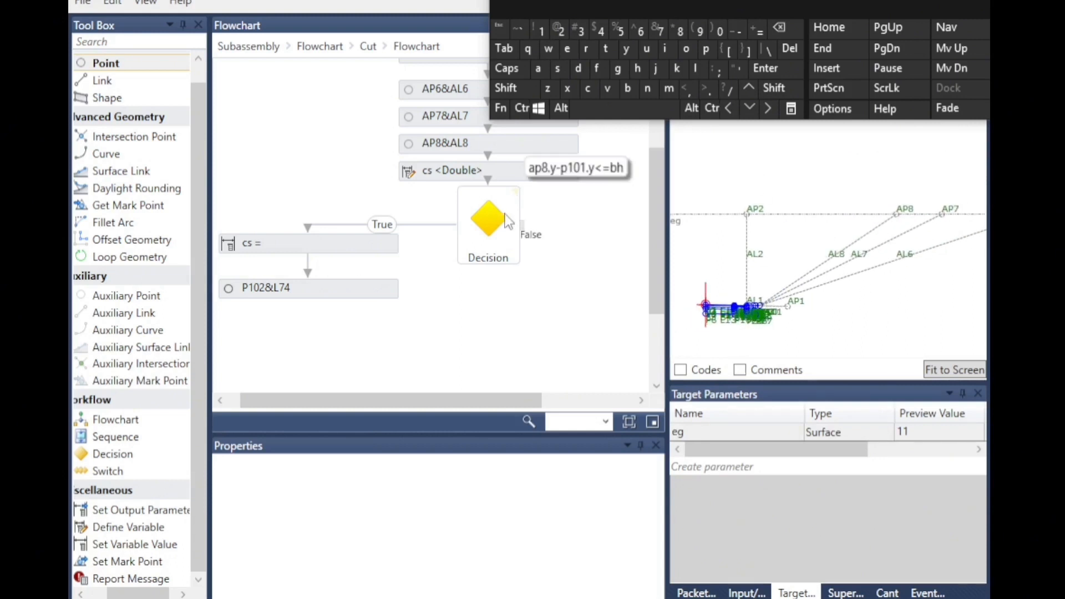
Create three new input parameters of type Double after bh
click(746, 593)
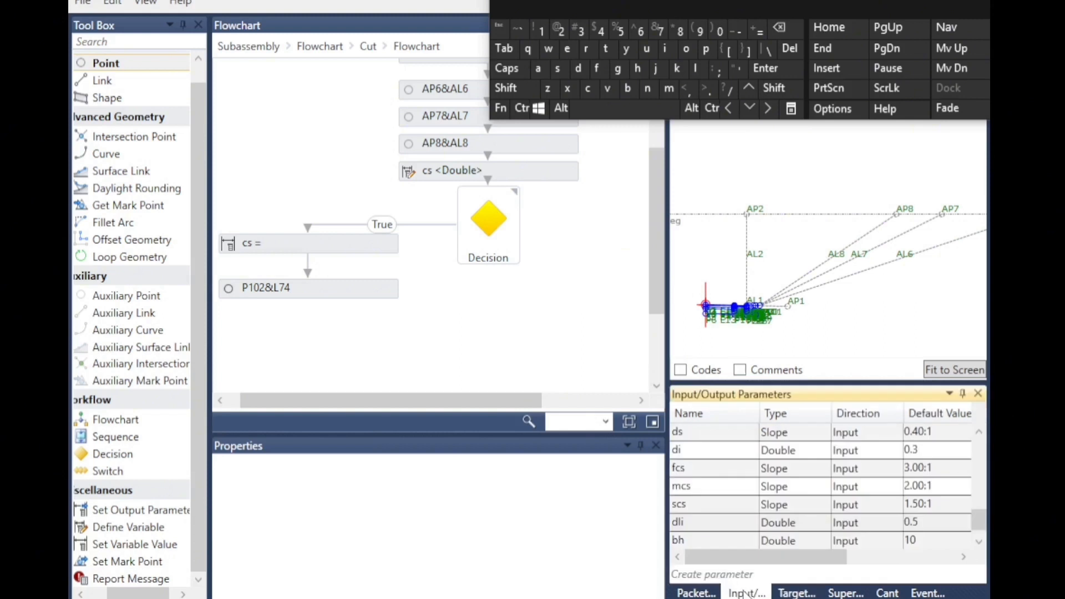
click(703, 577)
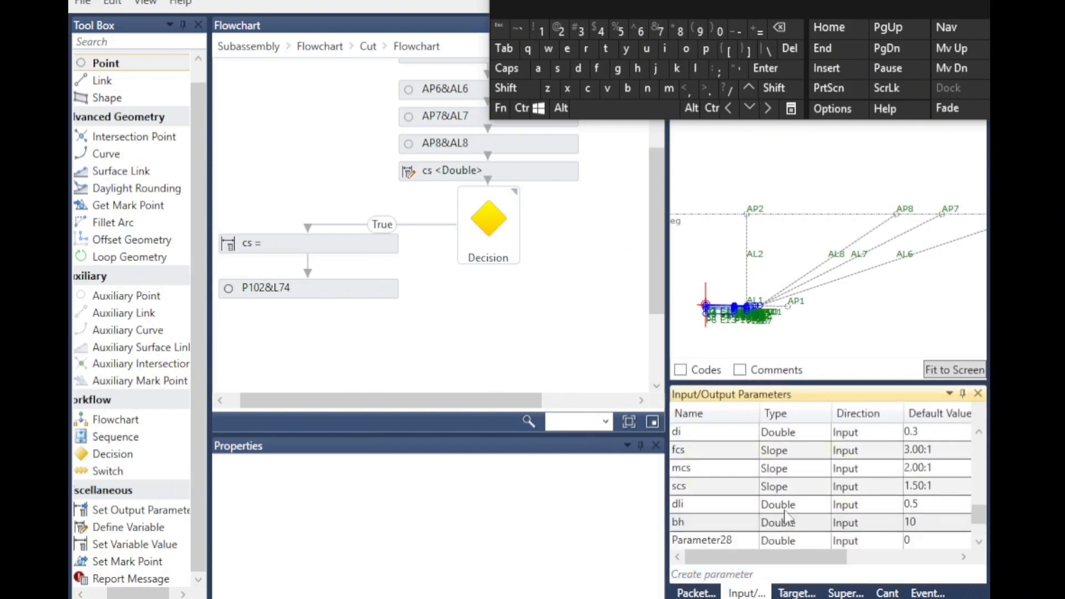
click(702, 575)
click(703, 575)
Rename the first of the new input parameters, Parameter28, as berh
click(704, 486)
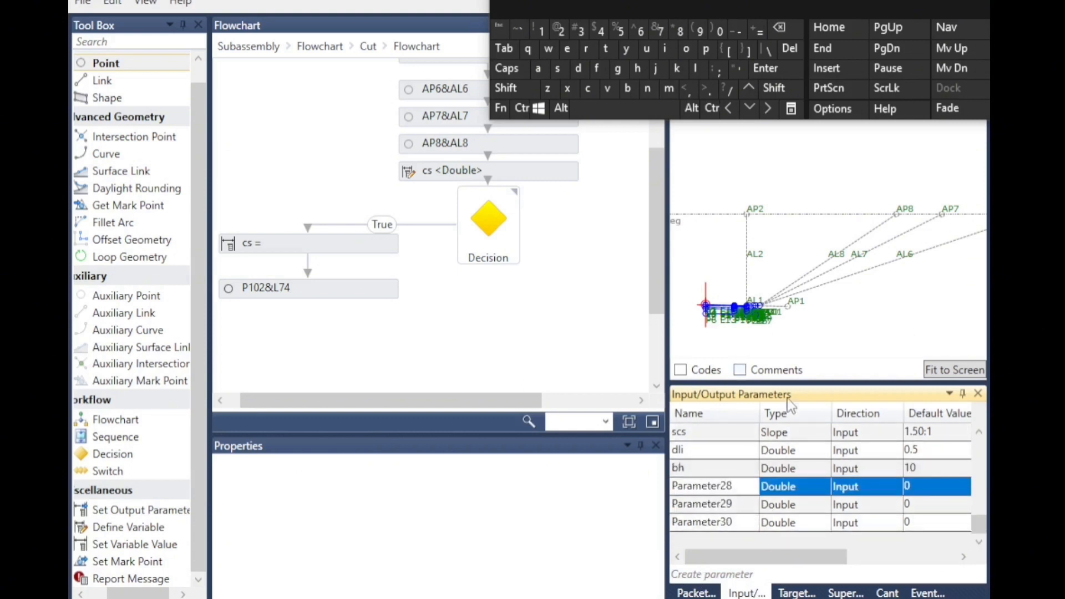
click(736, 487)
click(629, 90)
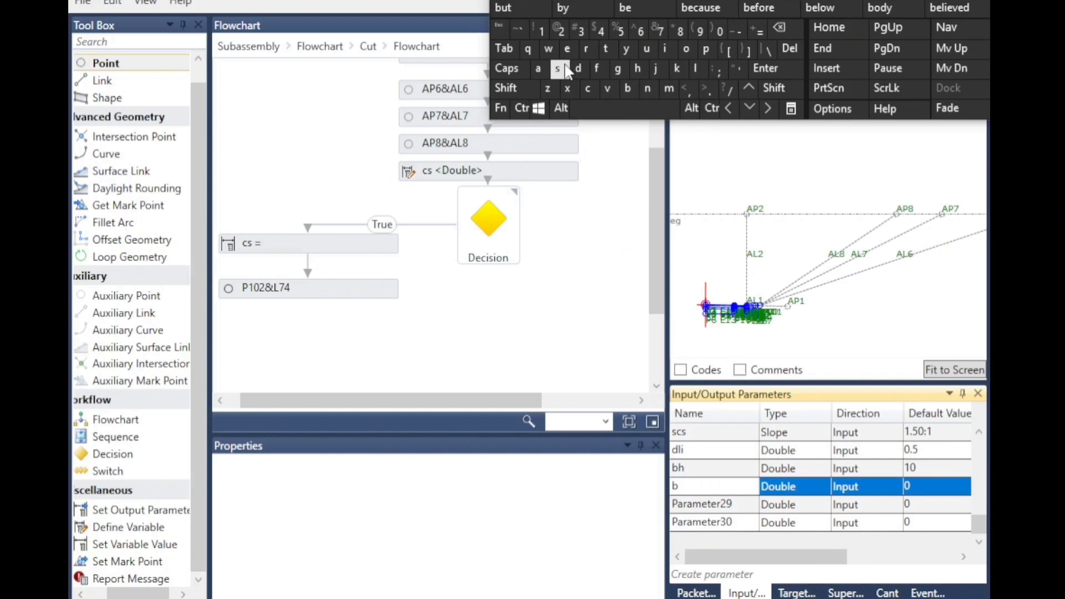
click(567, 49)
click(586, 49)
click(638, 70)
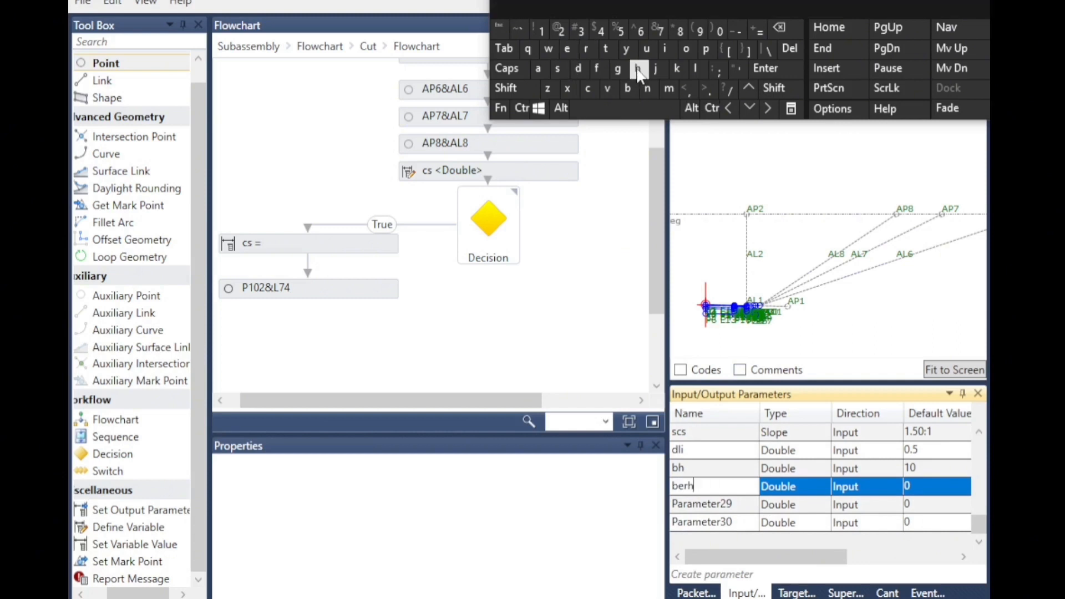
Rename the second new input parameter, Parameter29, as bhd
click(715, 506)
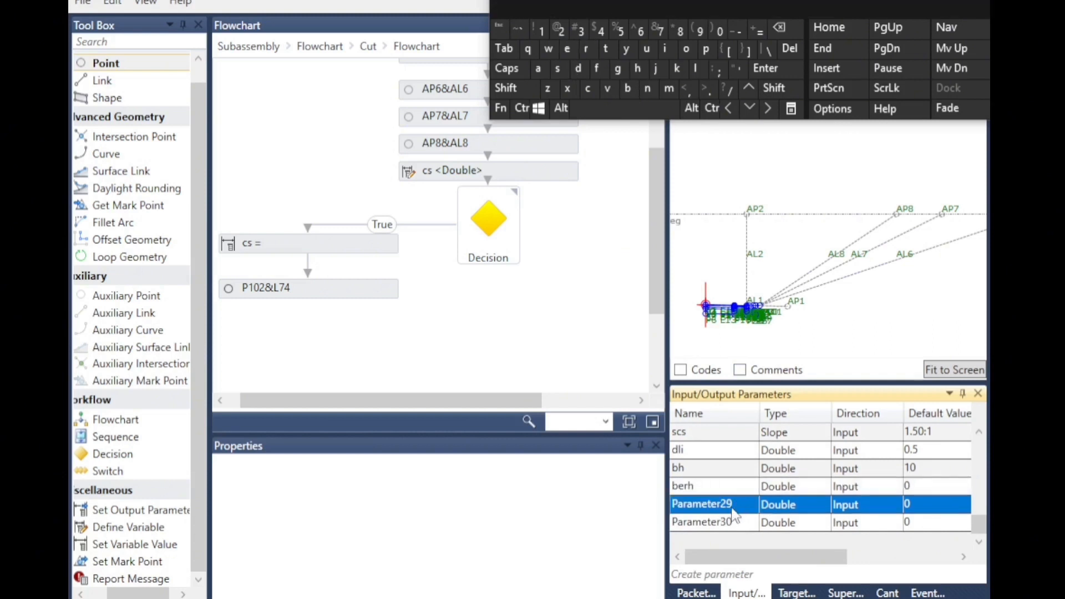
click(727, 506)
drag(737, 522, 652, 523)
click(628, 88)
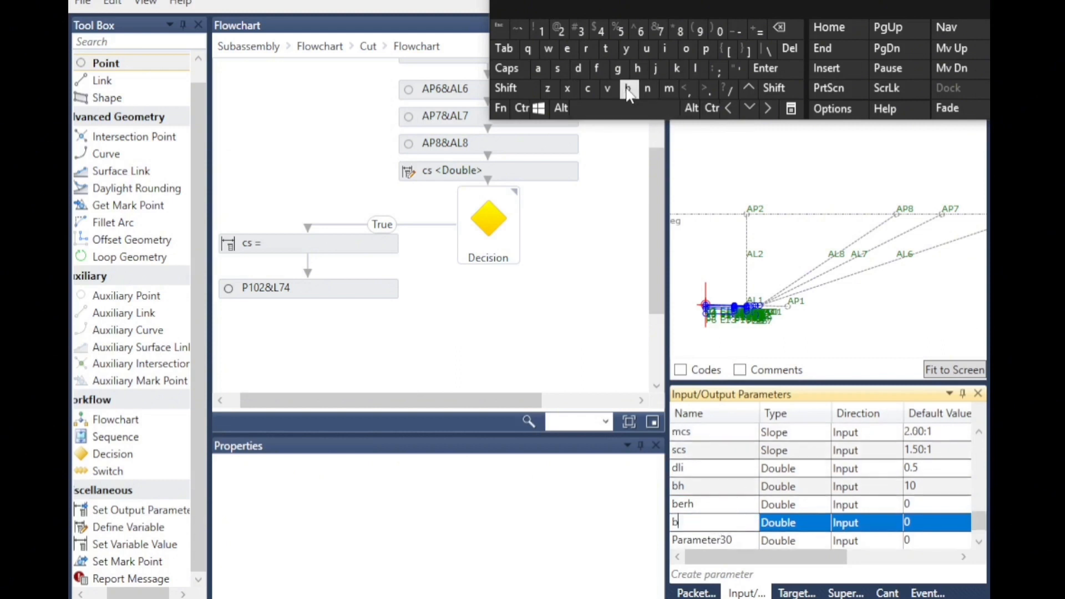
click(637, 68)
click(579, 68)
Rename the third new input parameter, Parameter30, as bhs
click(705, 544)
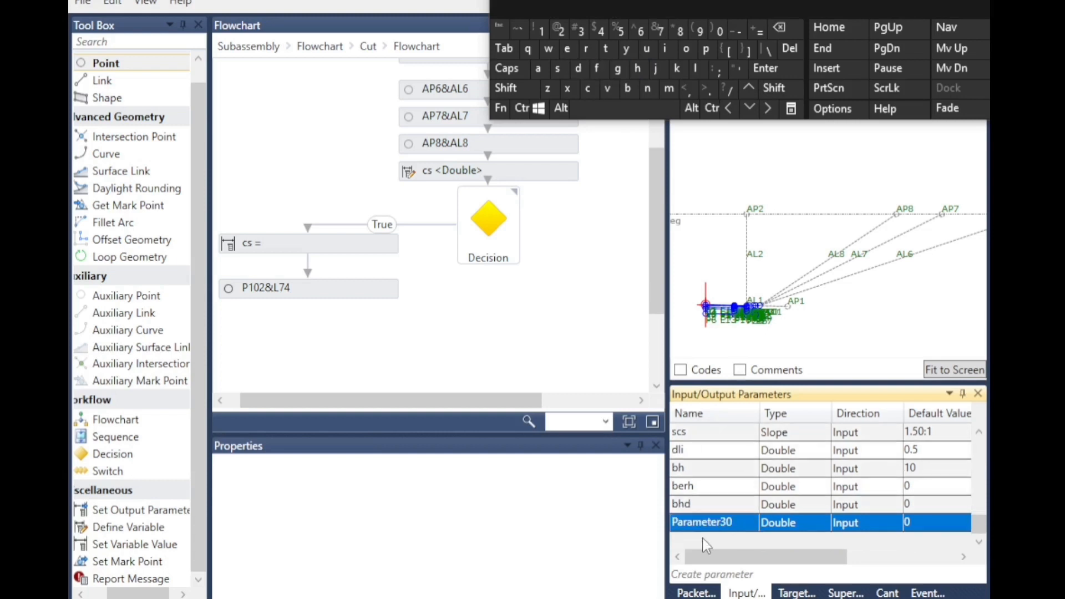
click(734, 525)
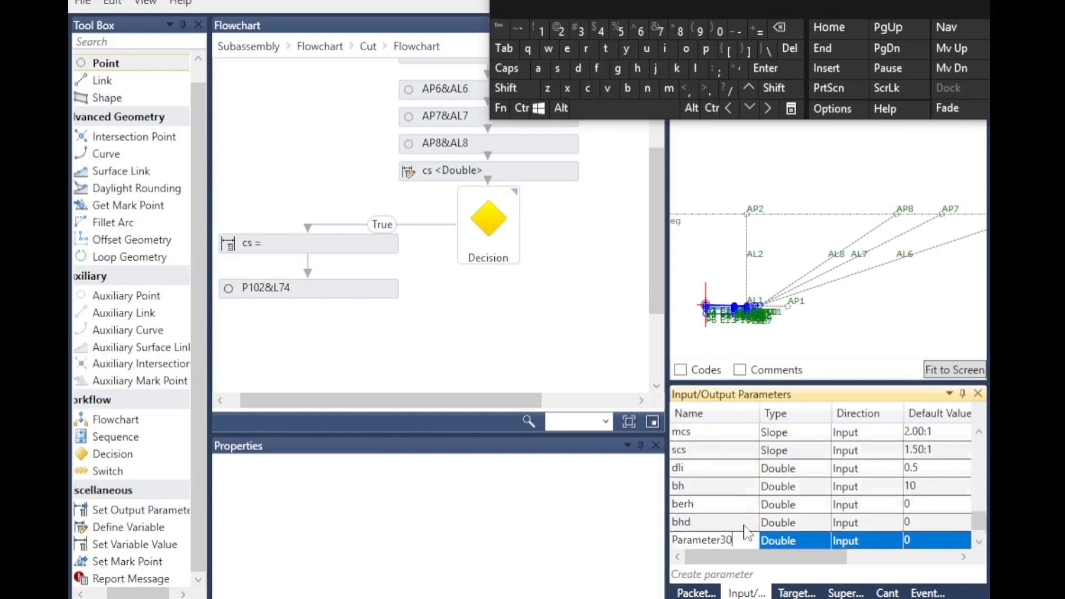
click(629, 90)
click(637, 68)
click(557, 69)
click(708, 510)
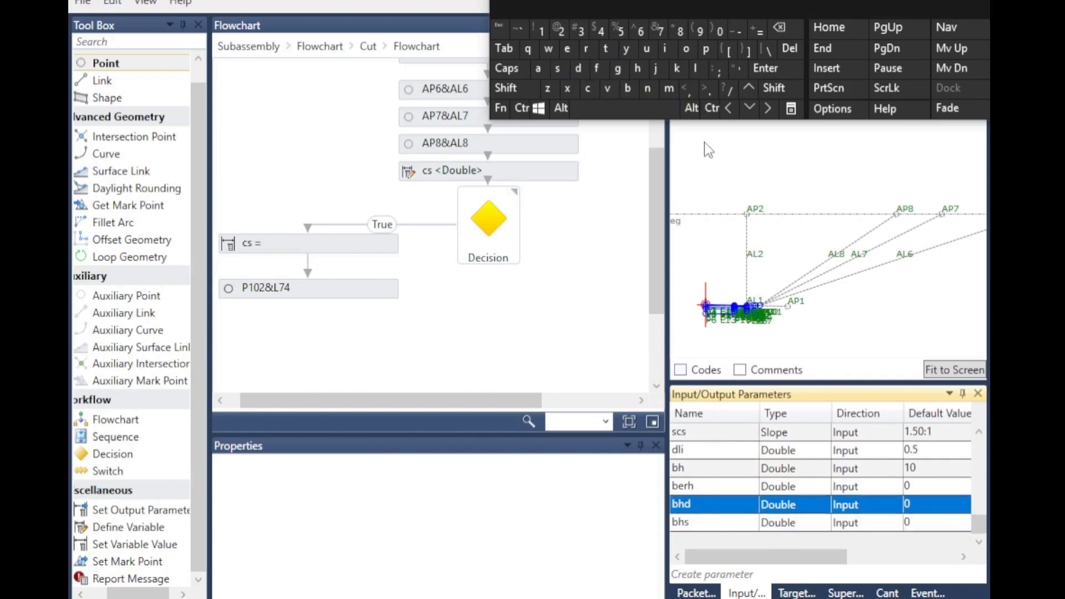
click(703, 525)
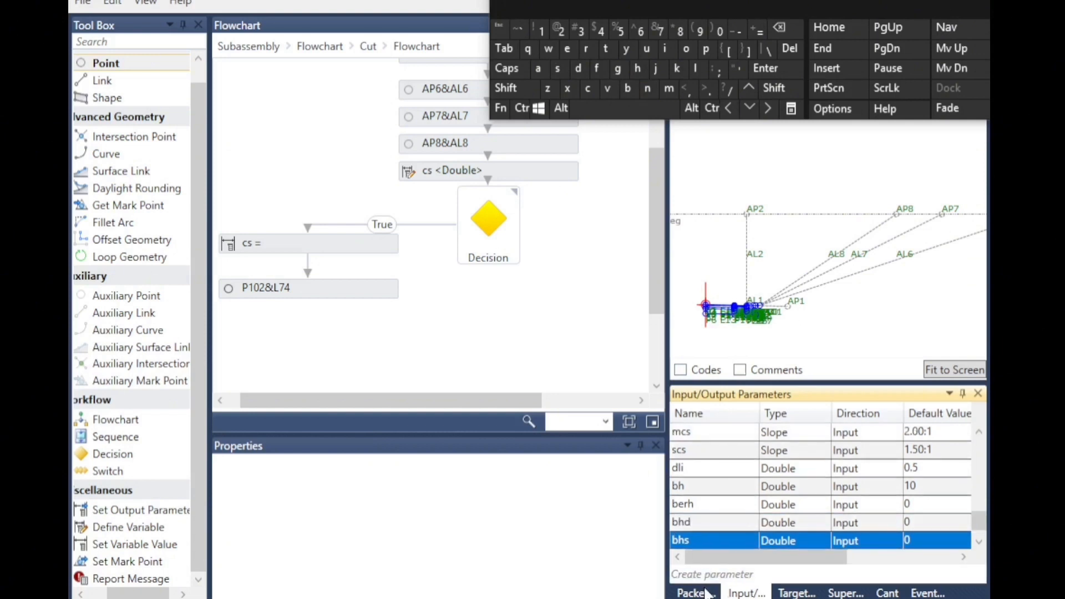
Create one more input parameter of type Double below bhs and name it bs
click(711, 574)
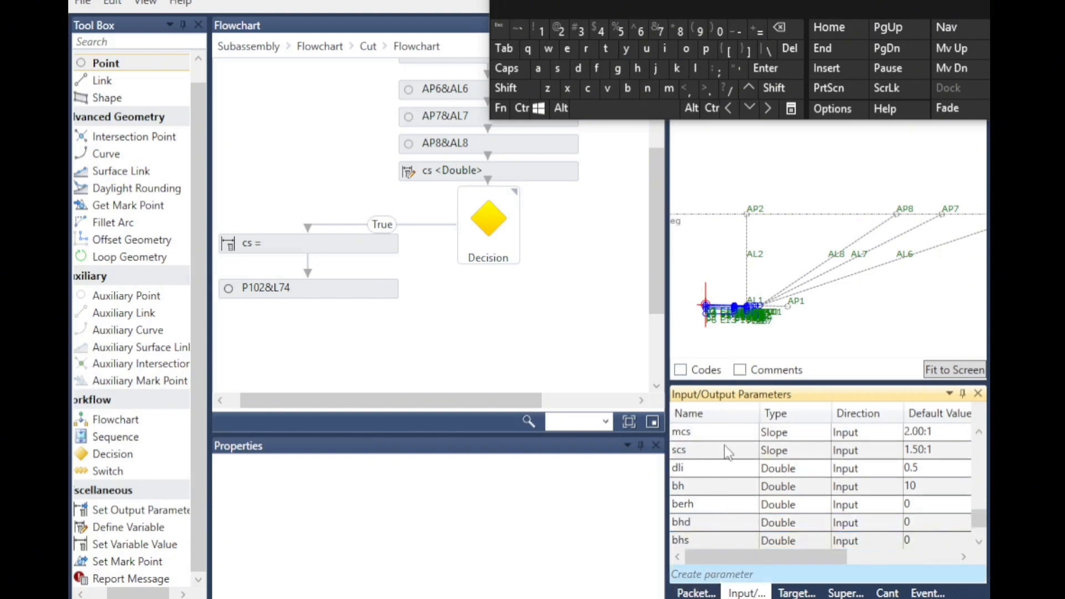
click(720, 541)
click(719, 540)
click(721, 523)
click(627, 88)
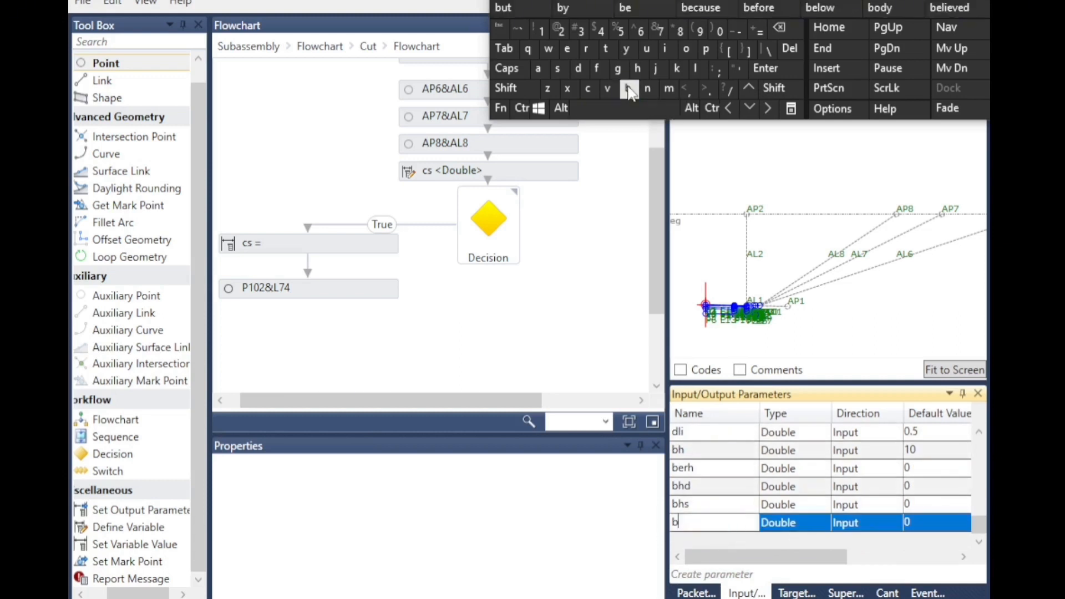
click(576, 72)
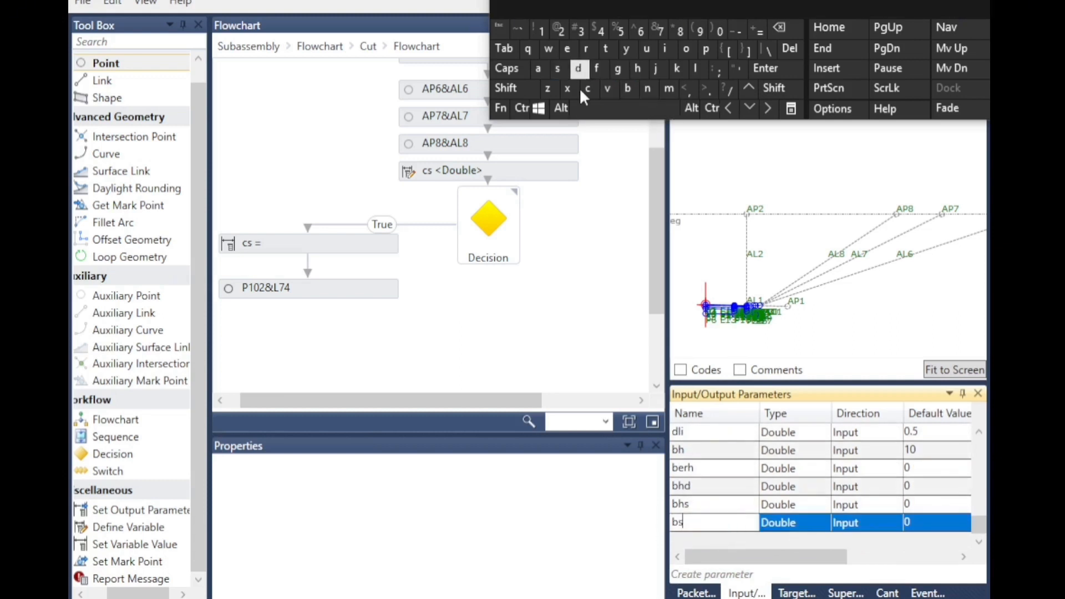
click(714, 506)
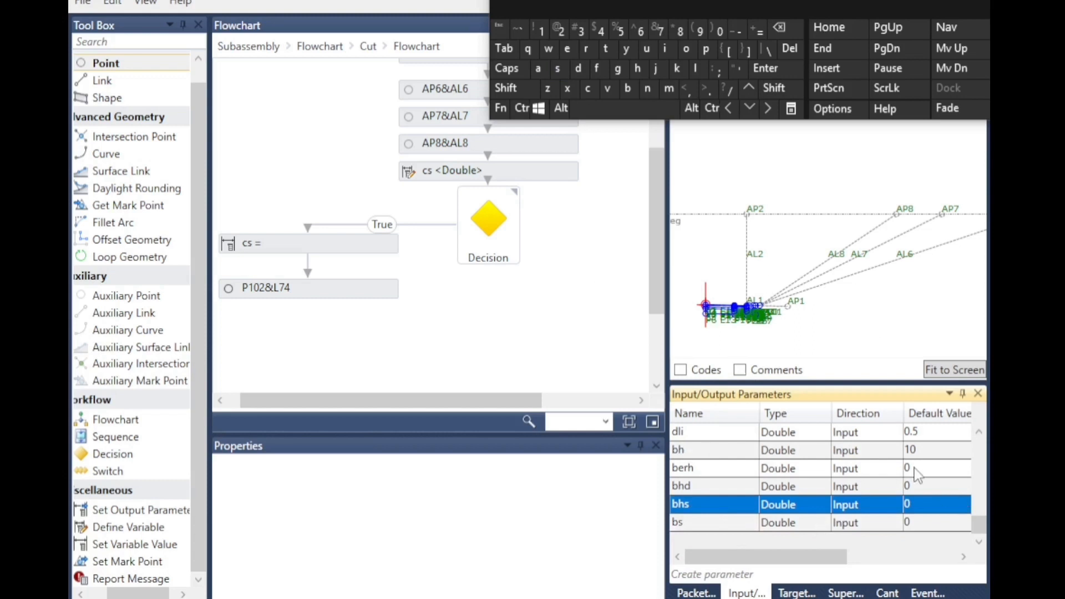
Set the default value of the berh parameter to 3
scroll(698, 476, up, 1)
click(697, 489)
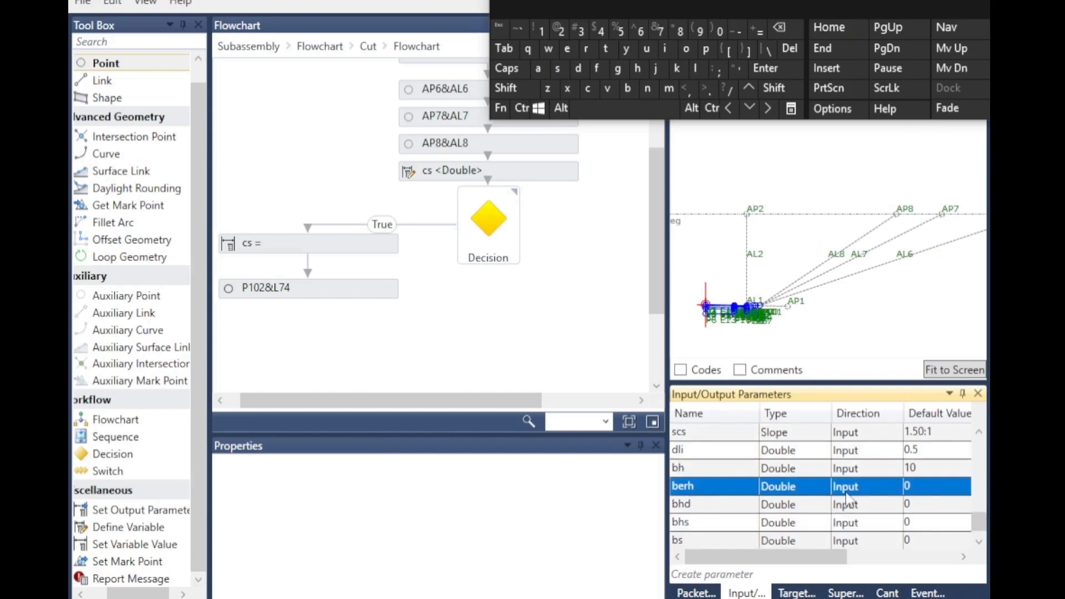
click(924, 487)
click(579, 31)
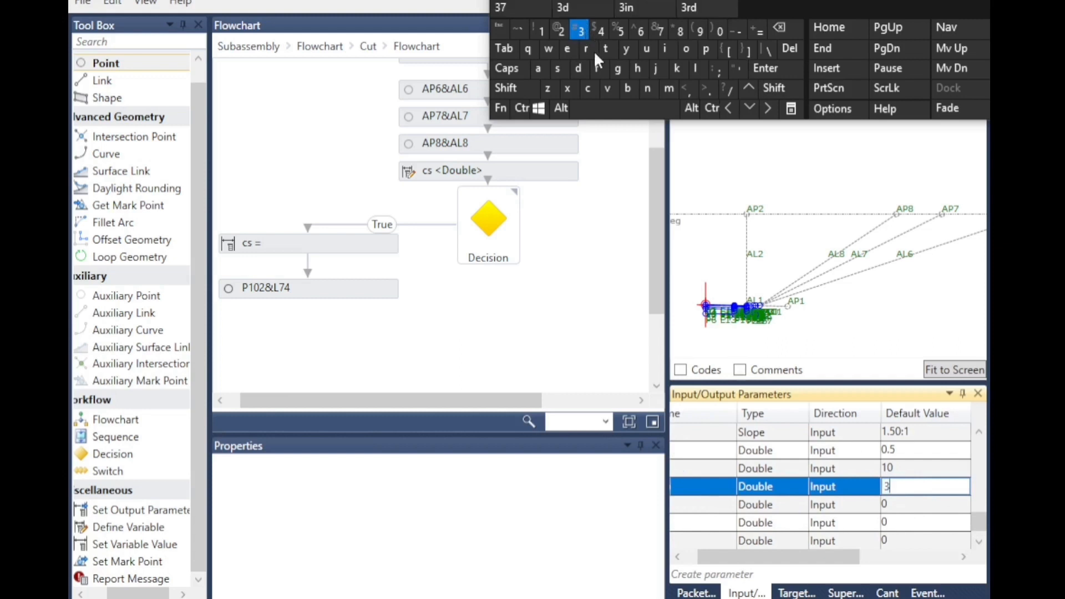
drag(791, 557, 779, 557)
Set the default value of the bhd parameter to 3
click(692, 504)
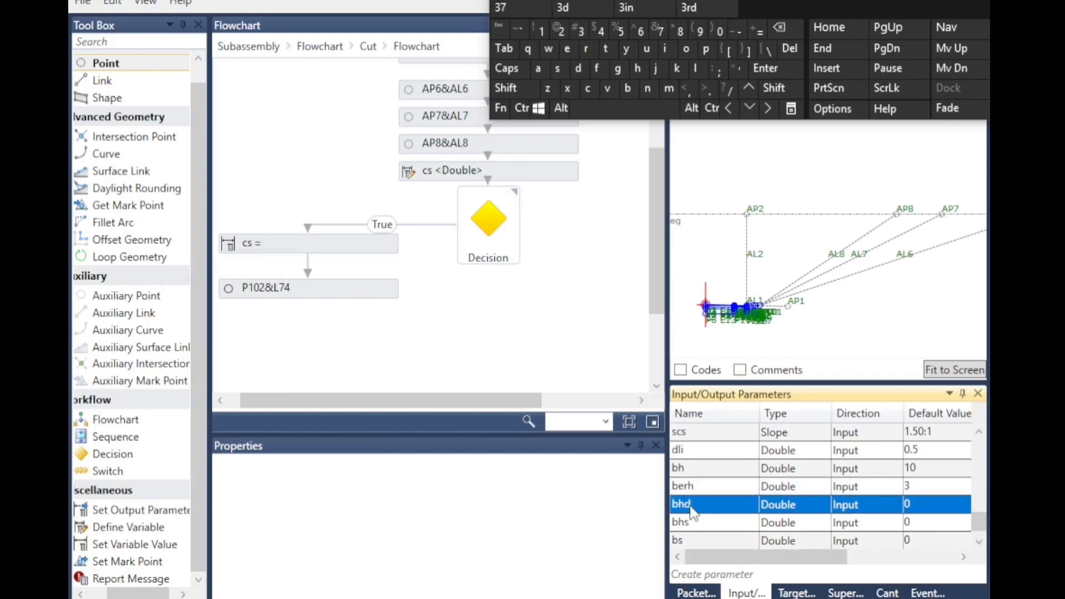
click(918, 510)
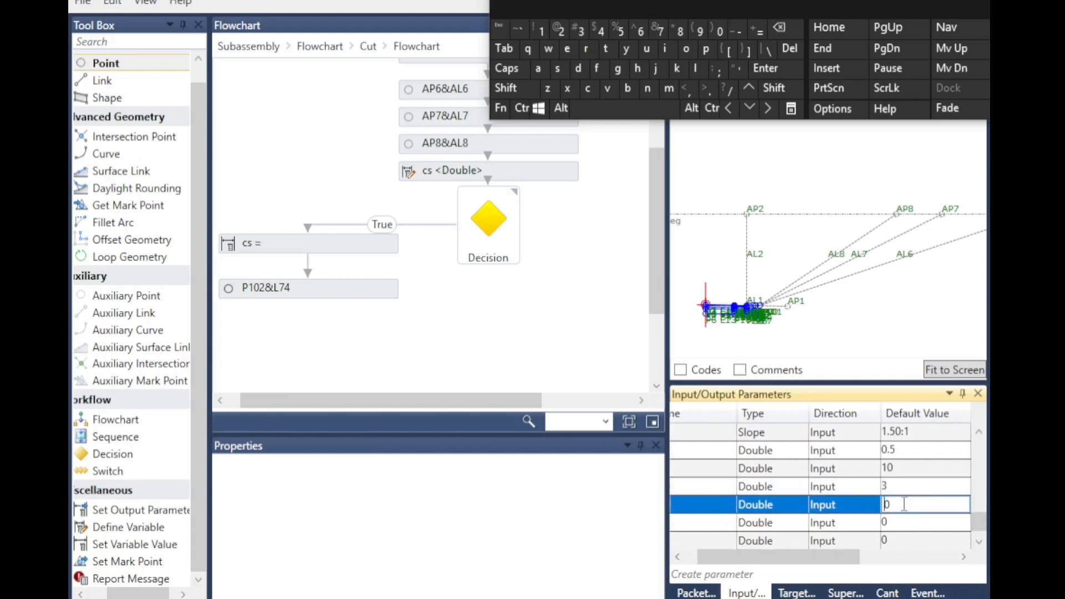
click(584, 31)
click(827, 524)
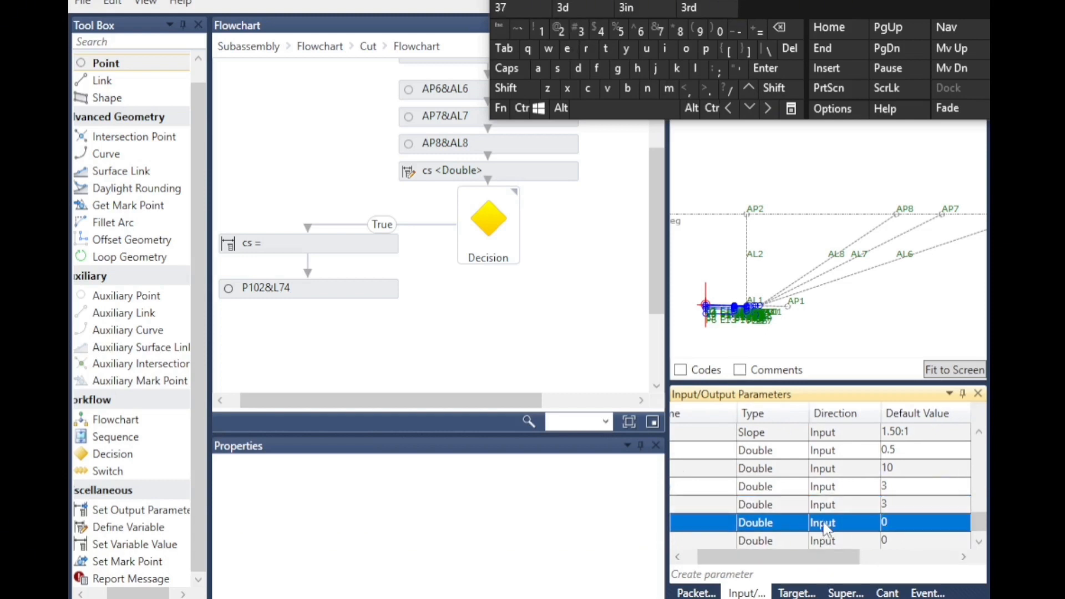
Change the bhs parameter's type to Slope and set its default value to 10.00:1
click(678, 557)
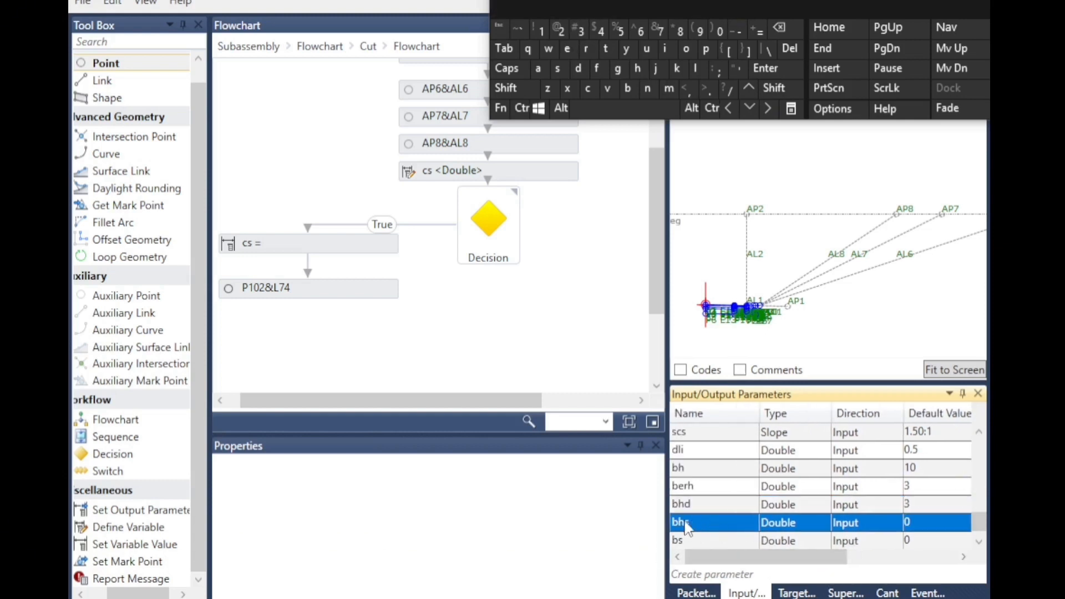
click(792, 525)
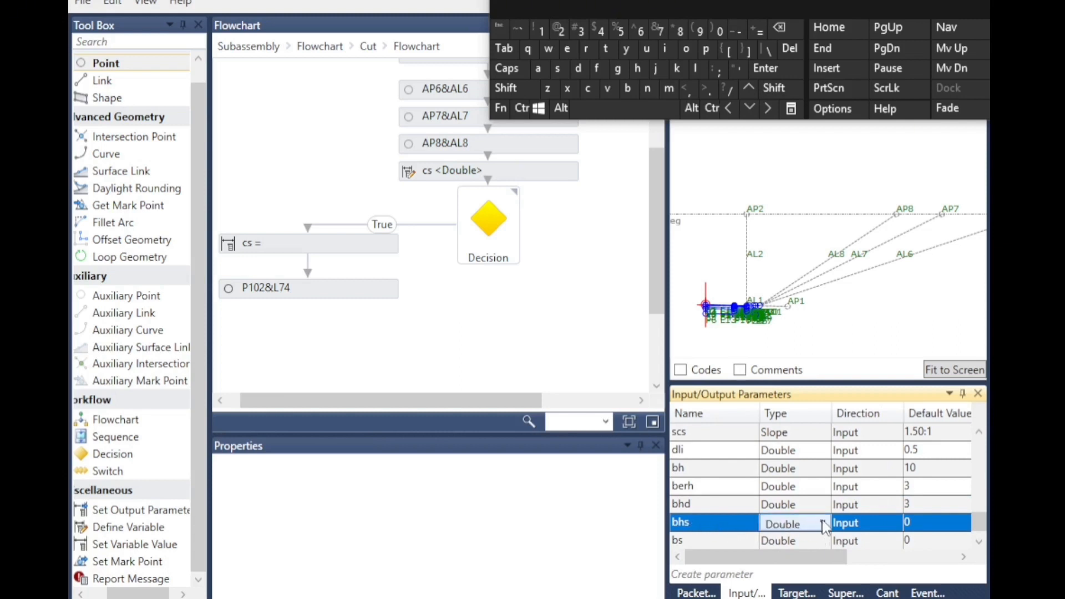
click(822, 523)
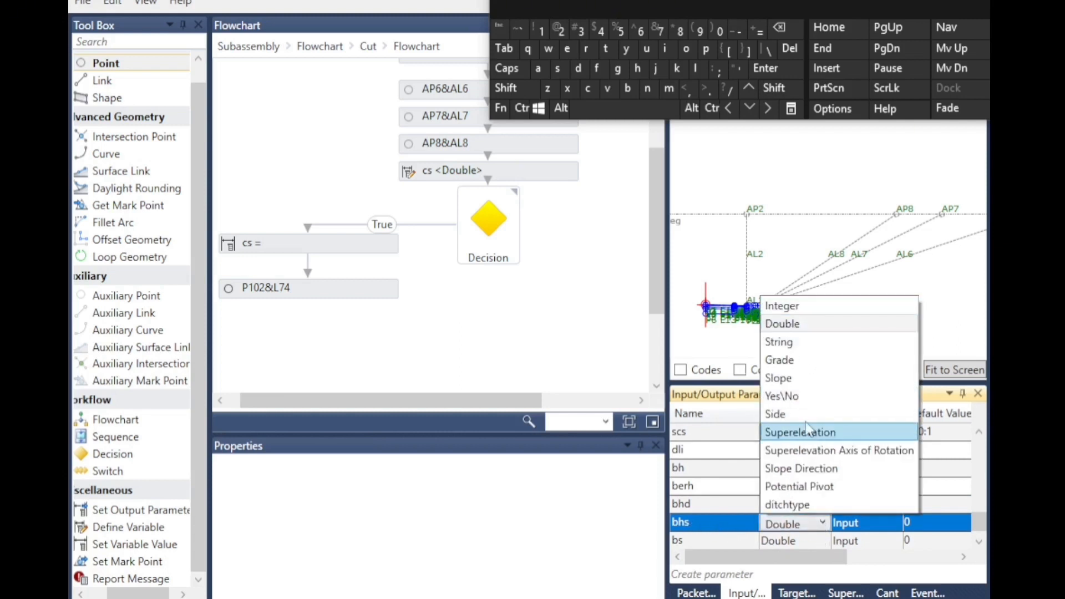
click(799, 378)
click(924, 523)
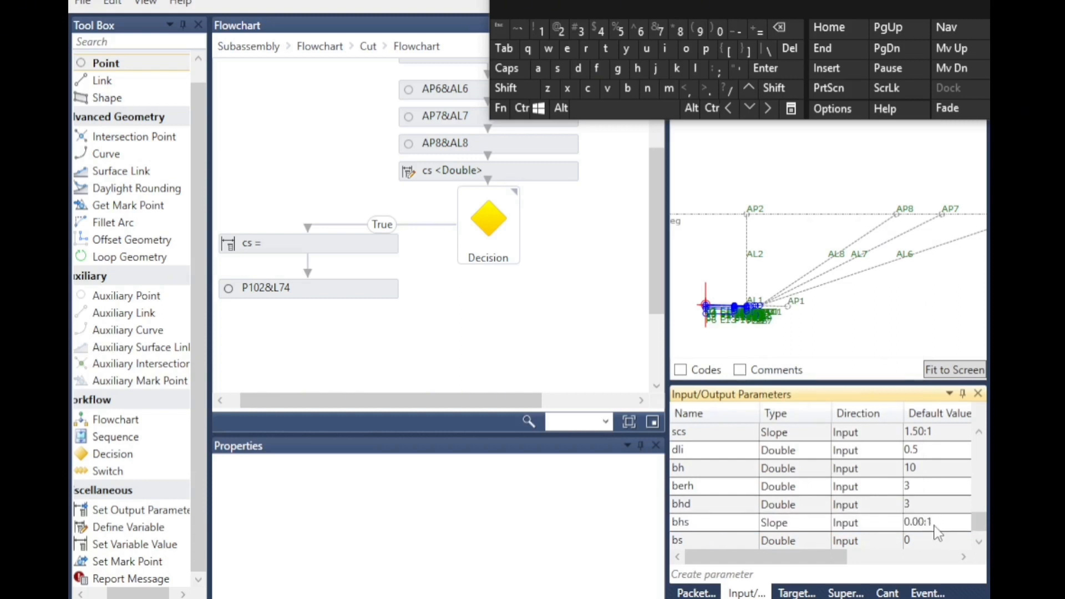
click(935, 524)
click(535, 32)
text(0)
Change the bs parameter's type to Slope and set its default value to 1.00:1
click(753, 541)
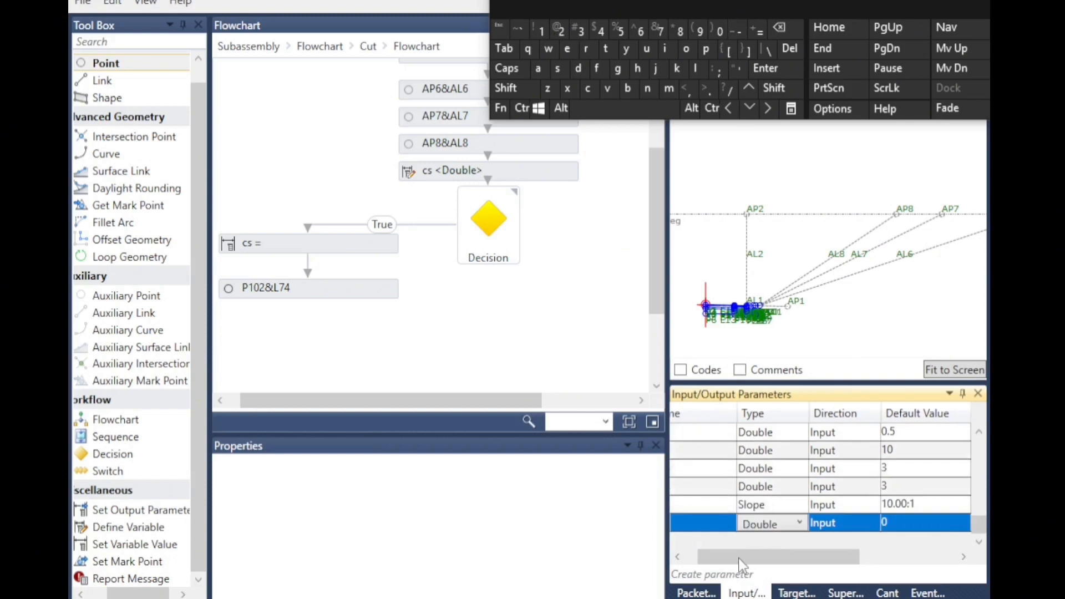
click(678, 557)
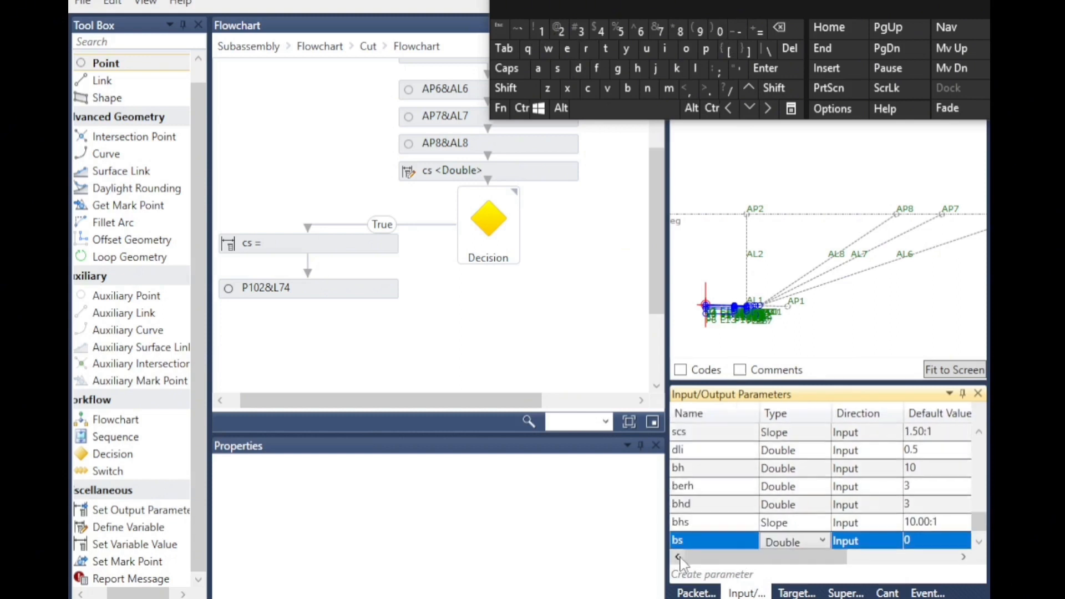
click(803, 551)
click(788, 395)
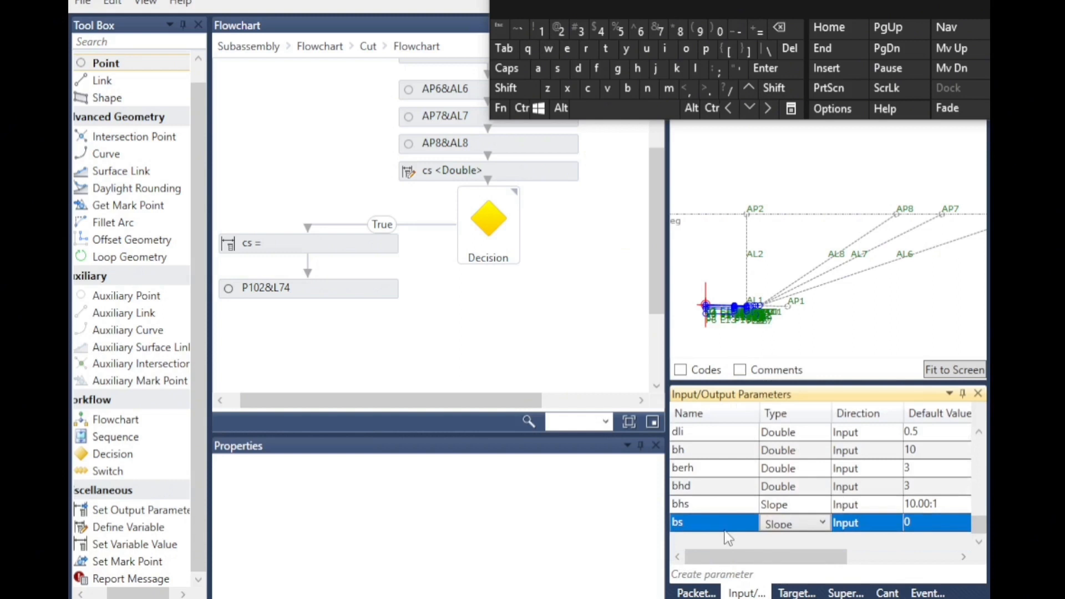
click(923, 522)
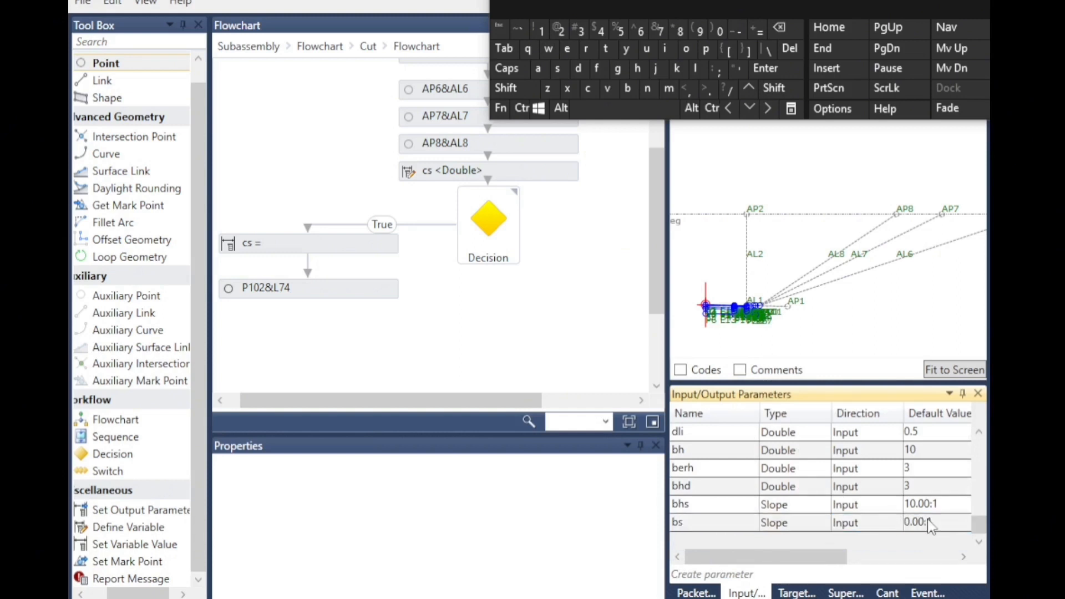
click(930, 523)
click(541, 31)
click(918, 504)
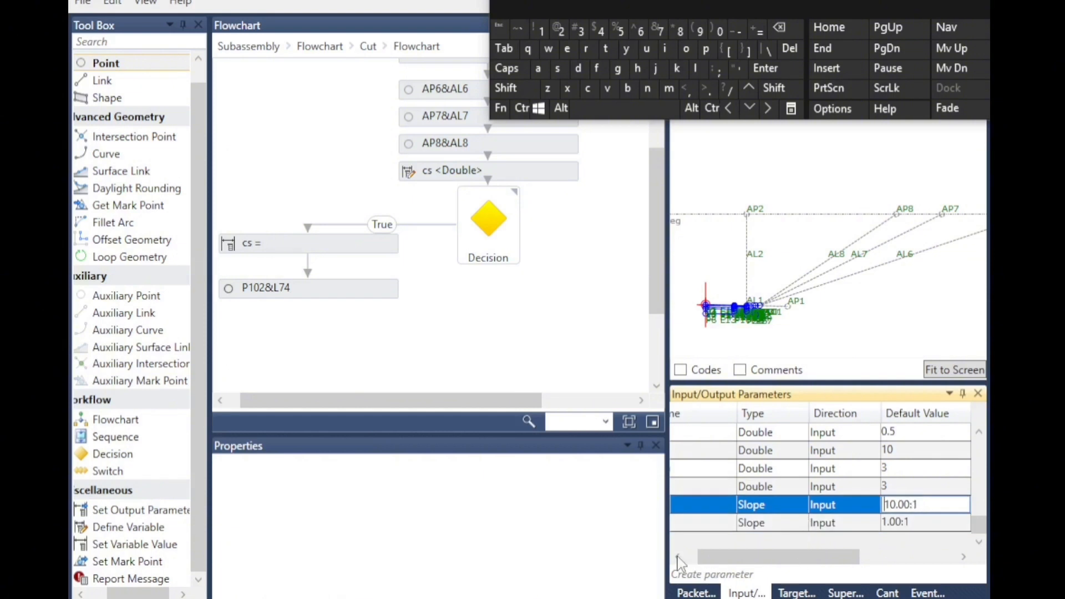
drag(712, 554, 681, 559)
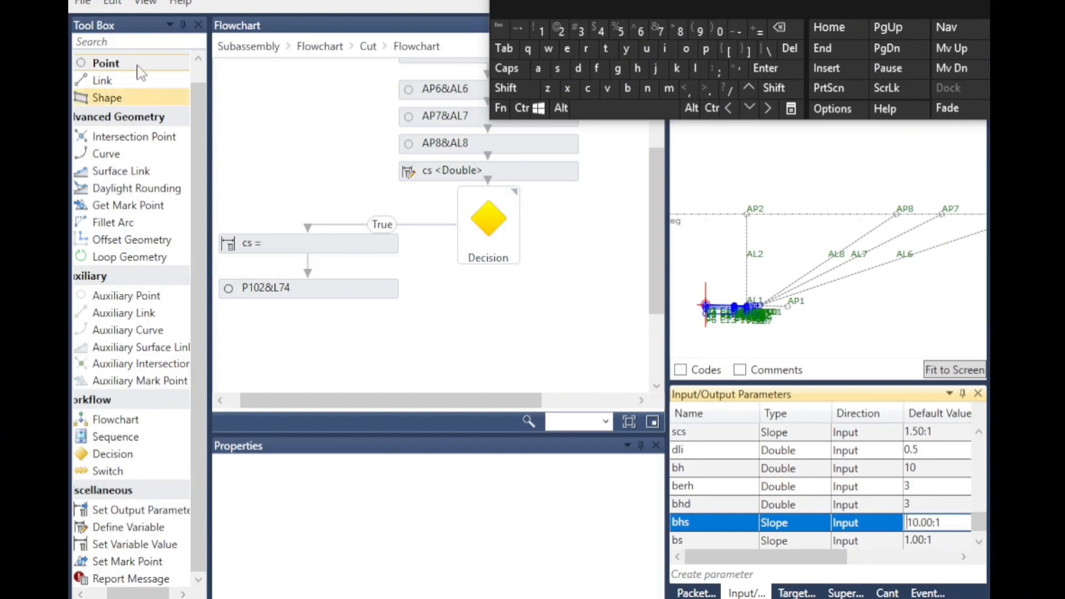
Add a new point with a link near the Decision and delete its automatic connector from P102&L74
drag(125, 64, 591, 322)
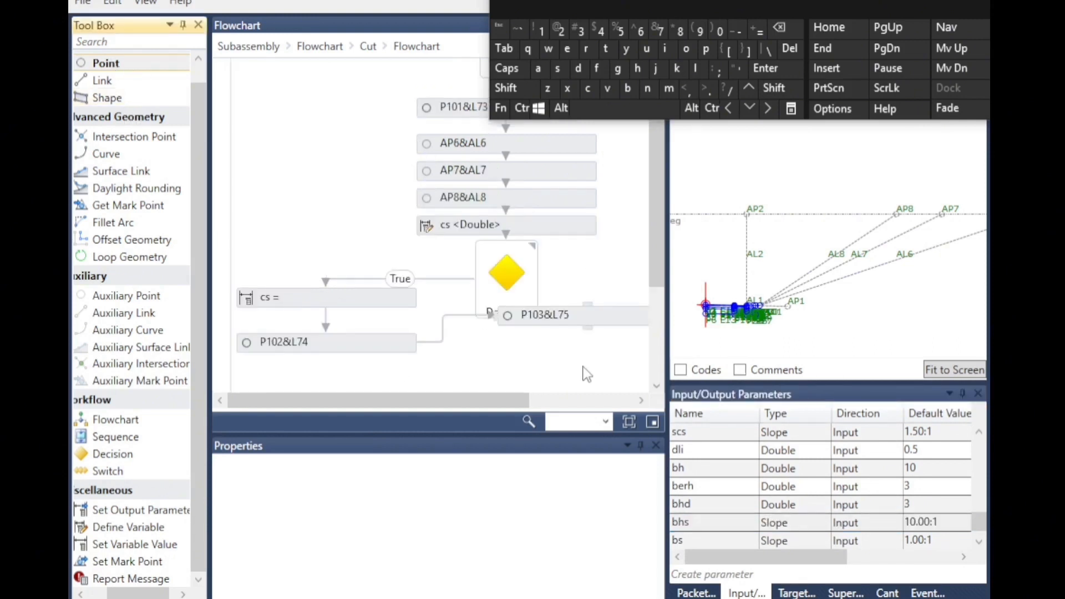
click(456, 315)
key(Delete)
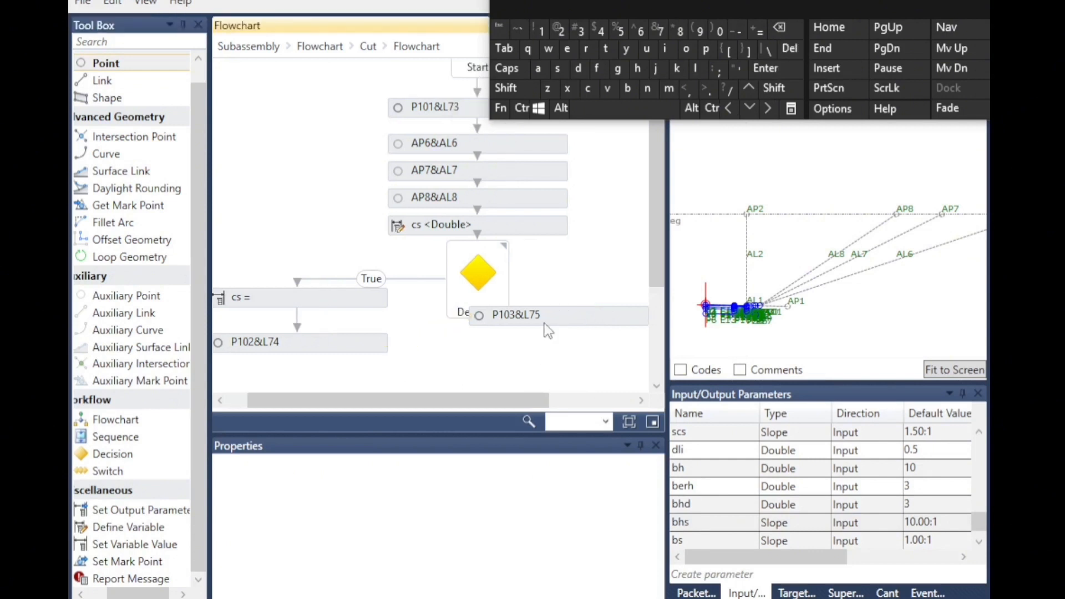
Move the new point clear below the Decision and connect the Decision's False branch to it
drag(488, 316, 487, 343)
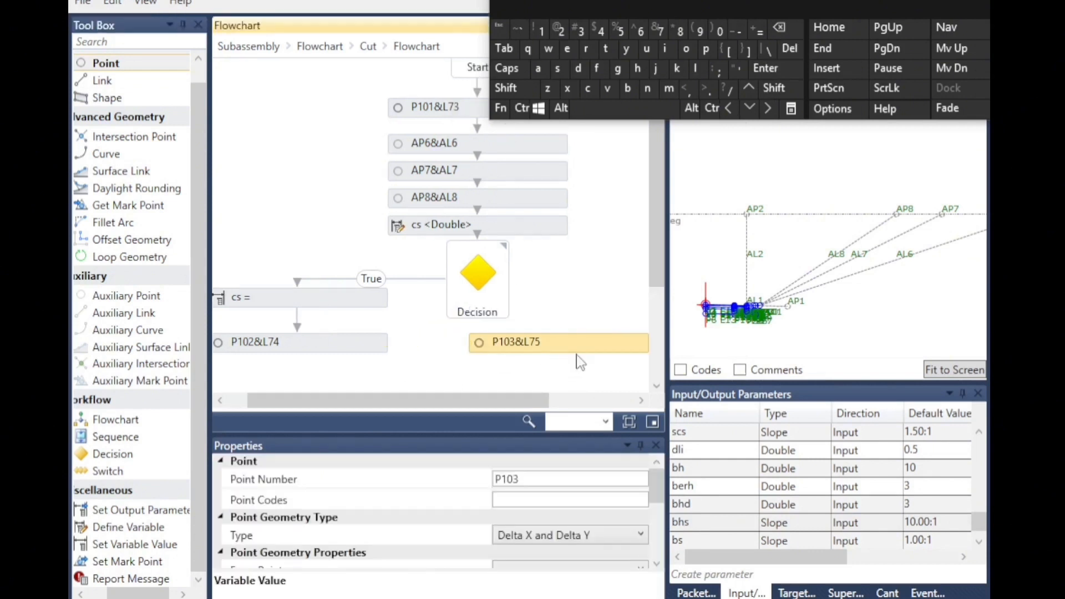
mouse_move(510, 283)
mouse_down()
mouse_move(560, 317)
mouse_move(561, 340)
mouse_up()
scroll(577, 311, down, 2)
scroll(826, 300, up, 5)
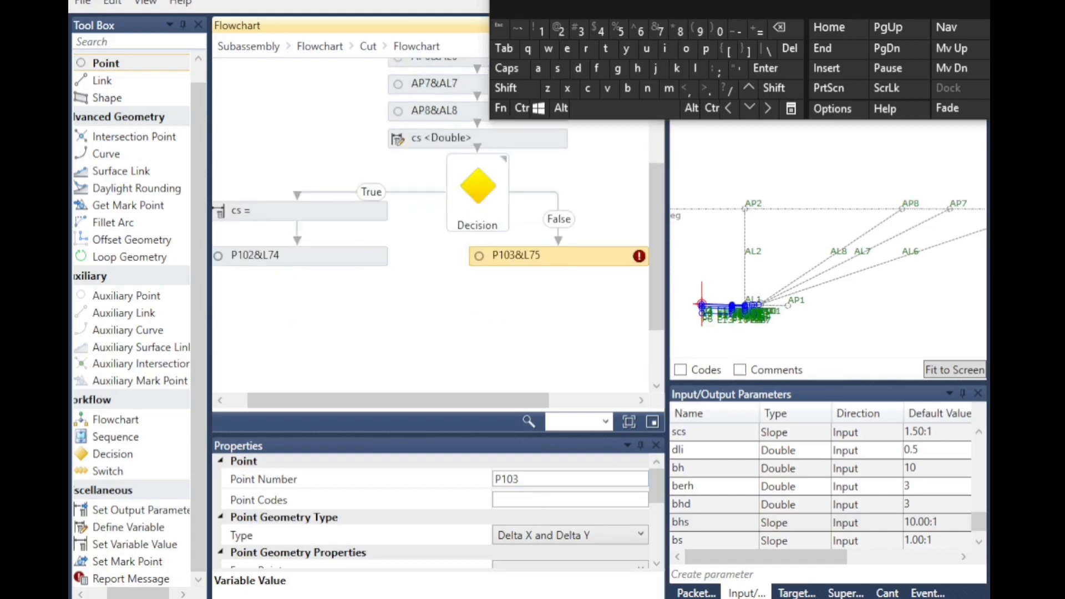
scroll(780, 291, up, 1)
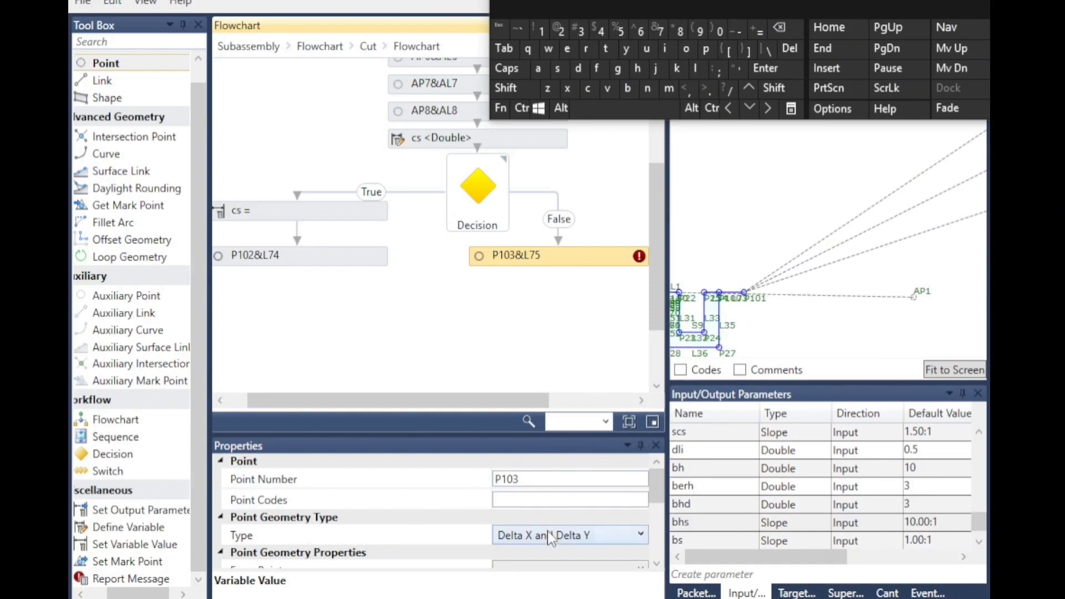
Set point P103's geometry type to Slope and Delta Y, starting from point P101
click(519, 478)
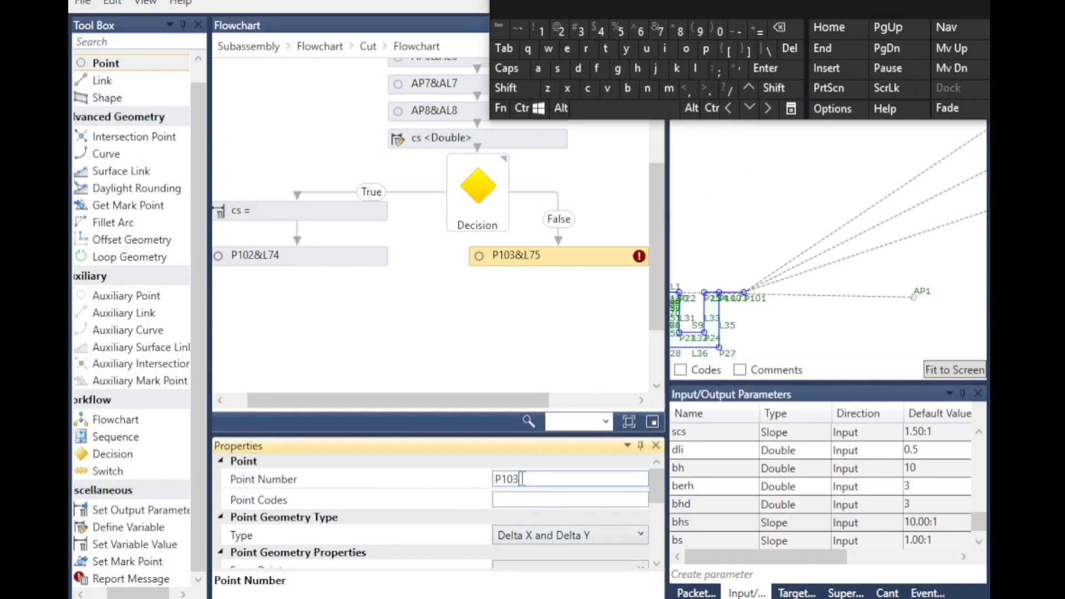
scroll(521, 488, down, 2)
click(521, 527)
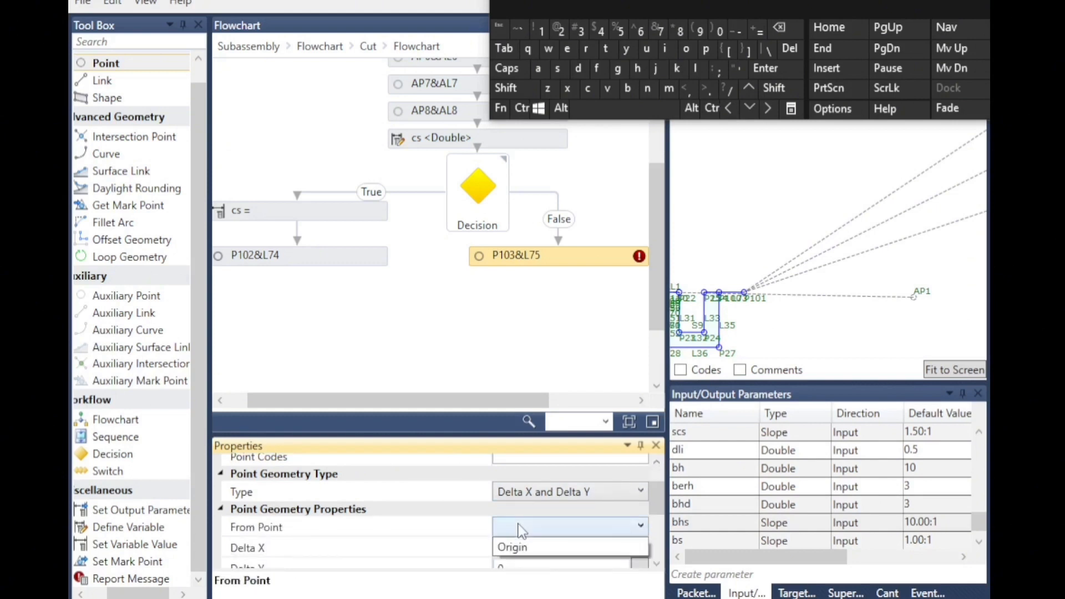
click(538, 374)
click(531, 261)
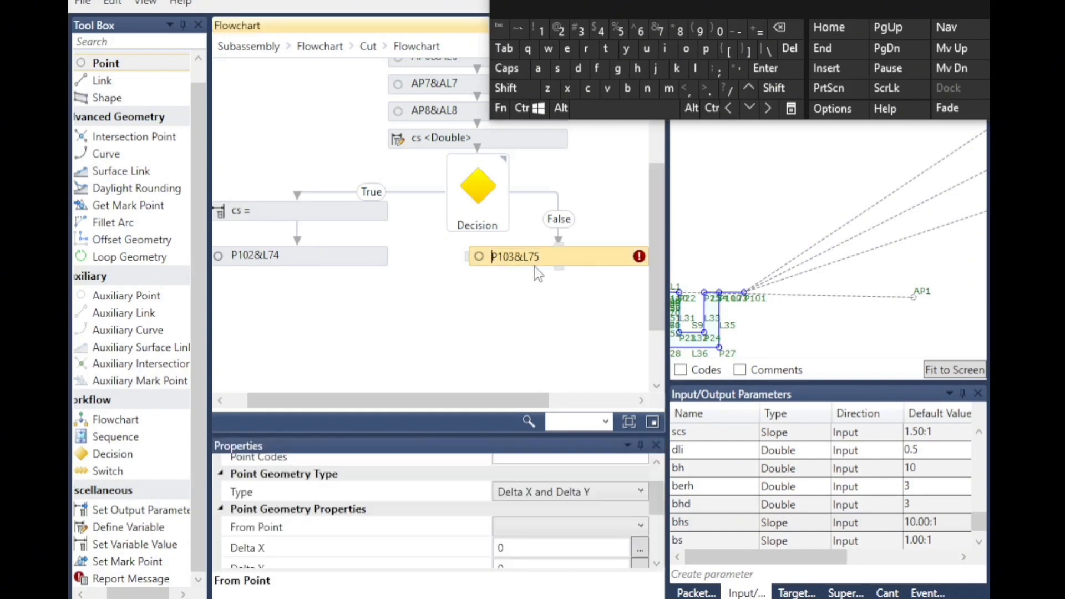
click(596, 492)
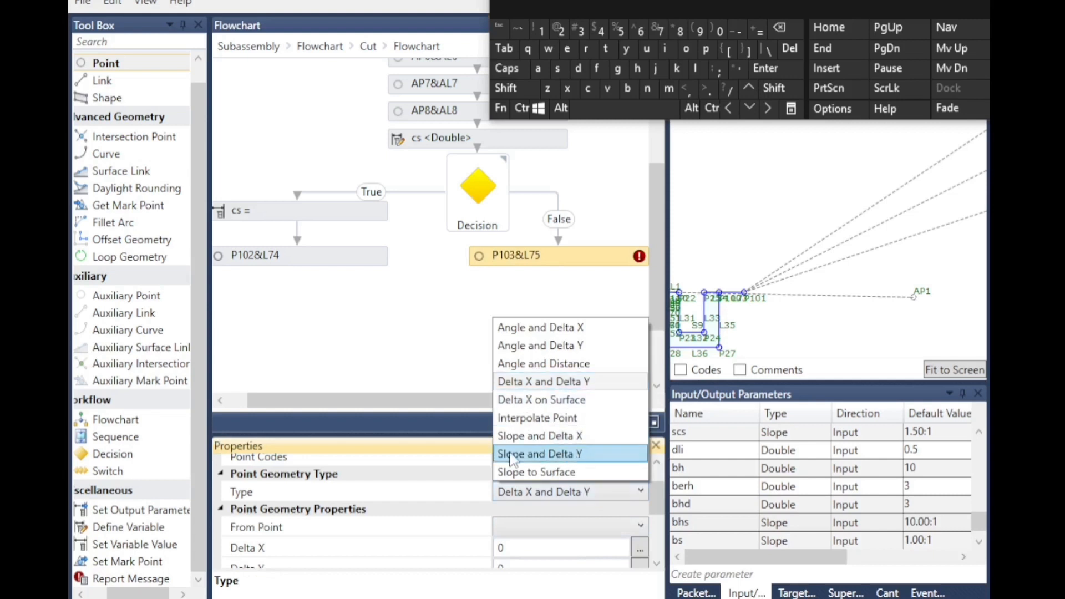
click(510, 454)
scroll(541, 496, down, 1)
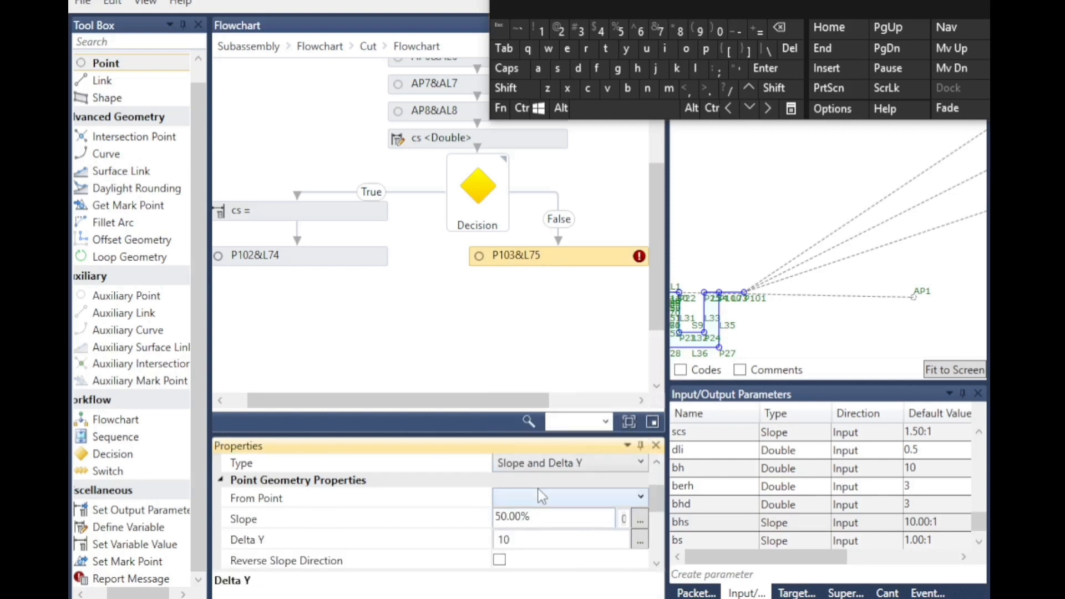
click(541, 495)
click(540, 327)
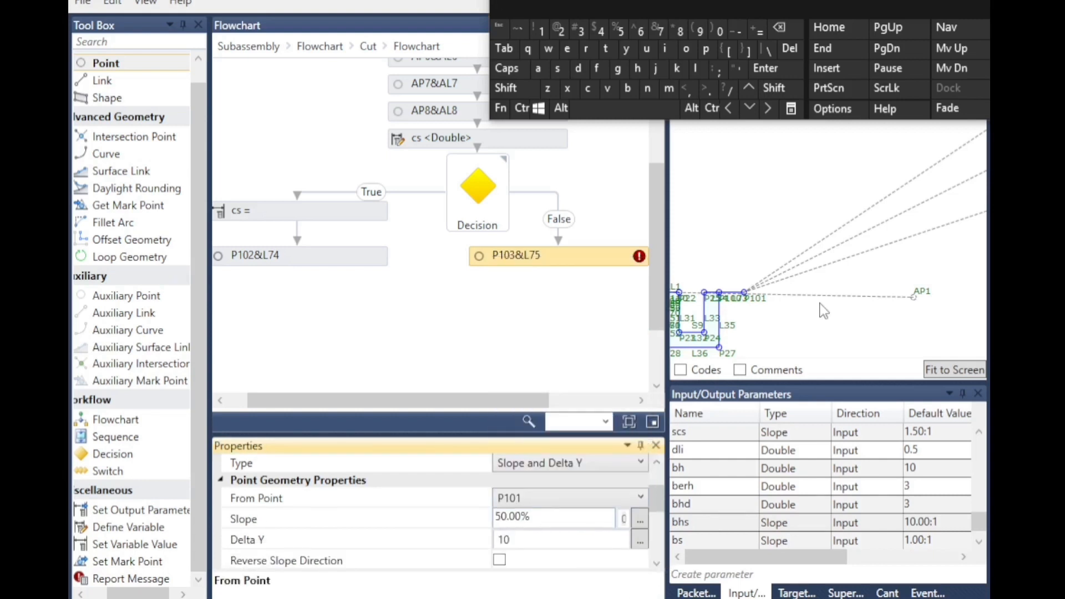
Set the slope of point P103 to the scs parameter
click(524, 521)
double_click(531, 526)
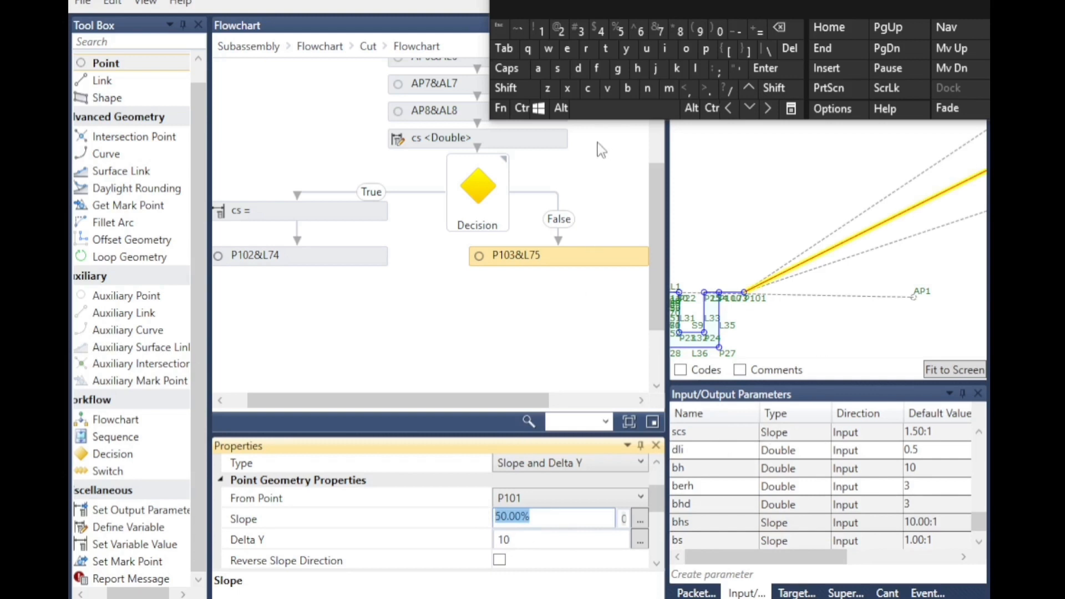
click(561, 75)
click(587, 89)
click(561, 73)
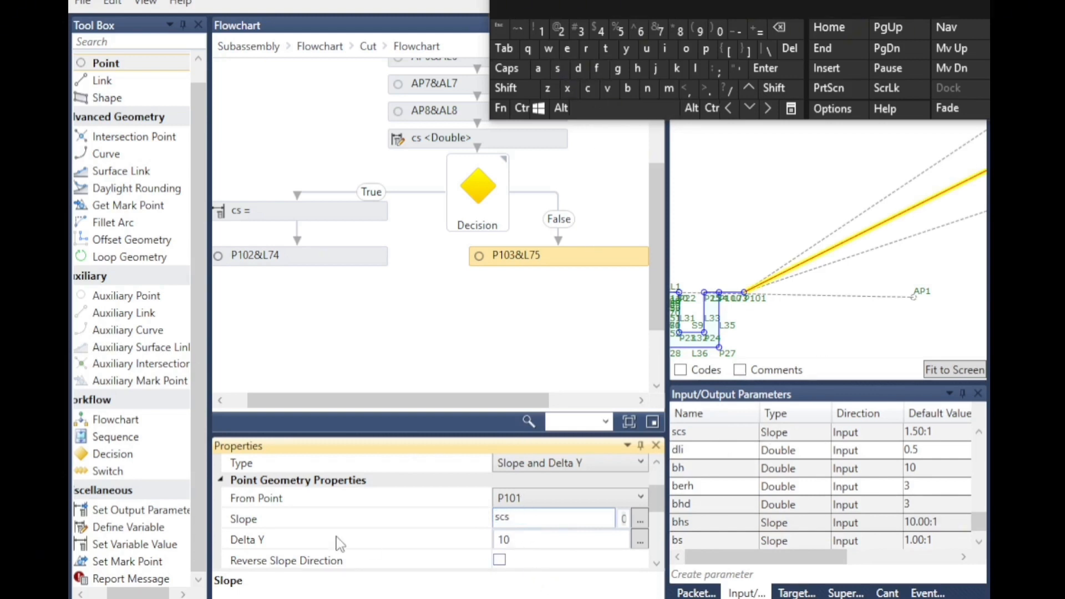
Set the Delta Y of point P103 to the berh parameter
click(511, 541)
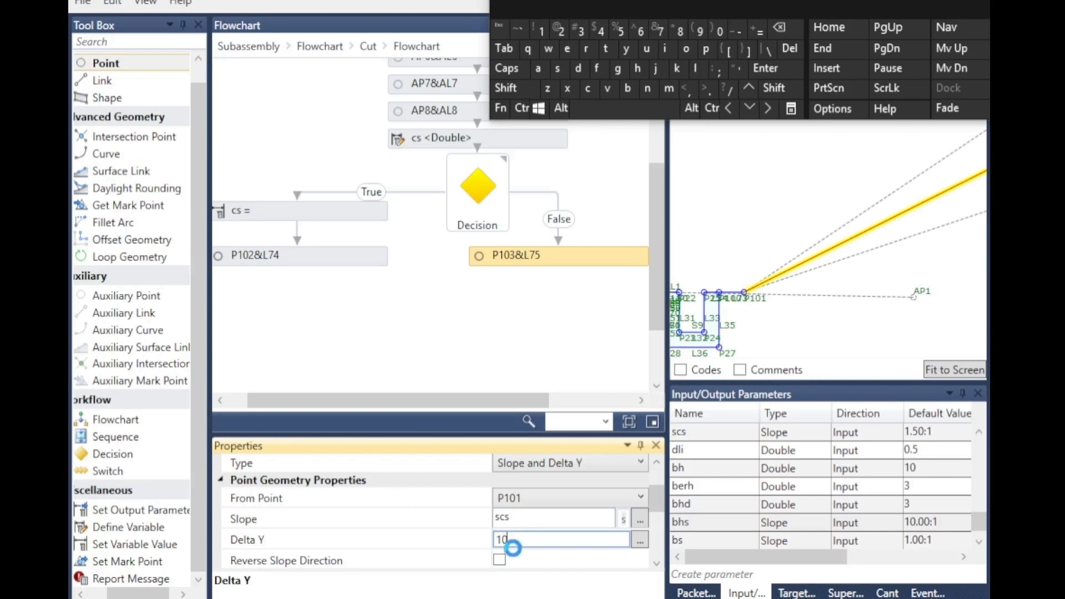
double_click(521, 540)
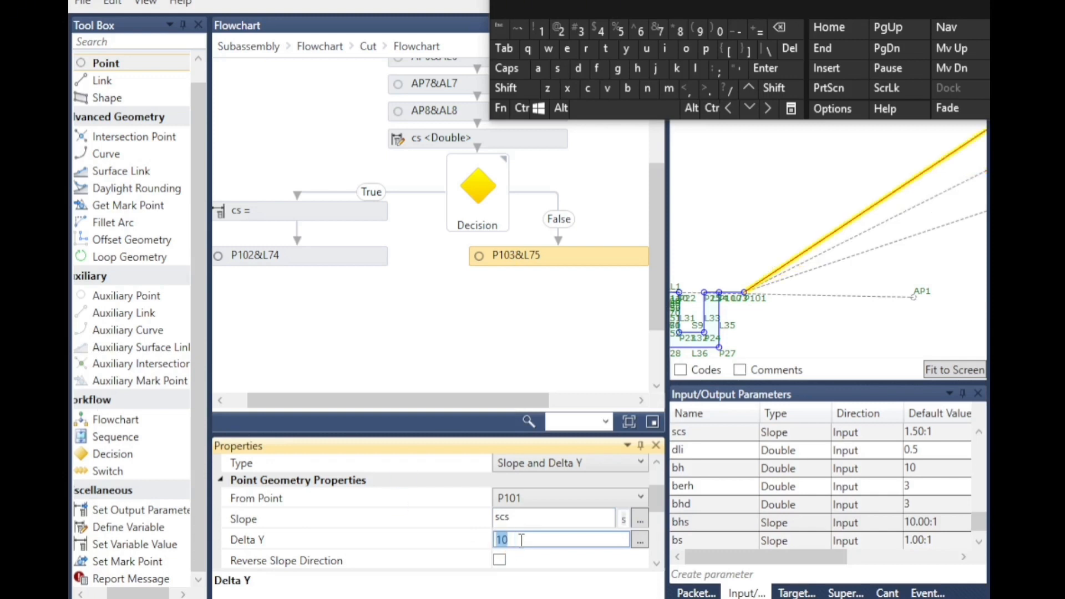
click(579, 32)
click(784, 32)
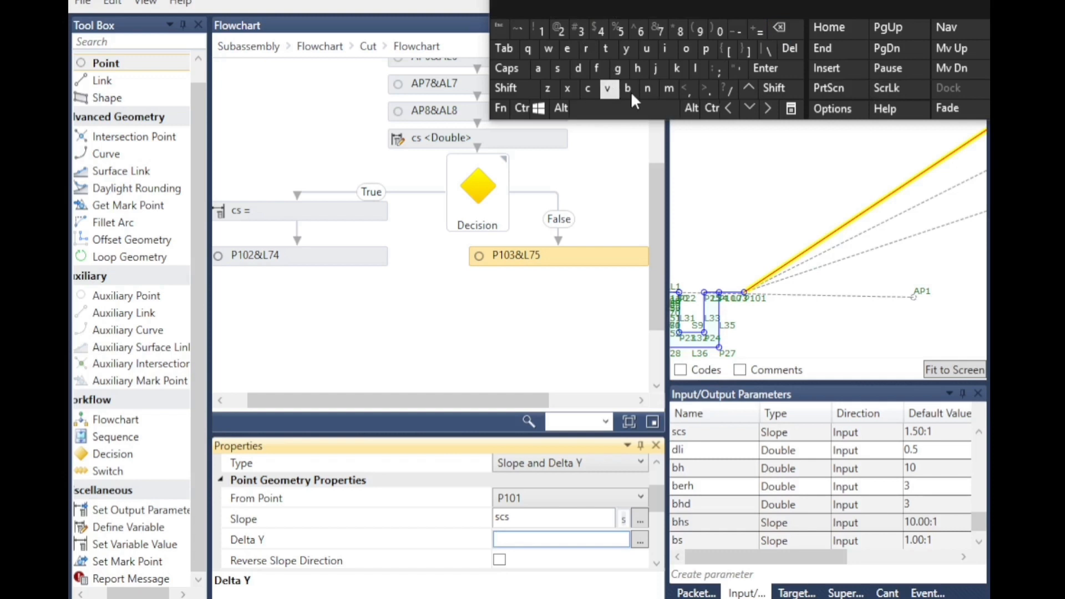
click(628, 87)
text(erh)
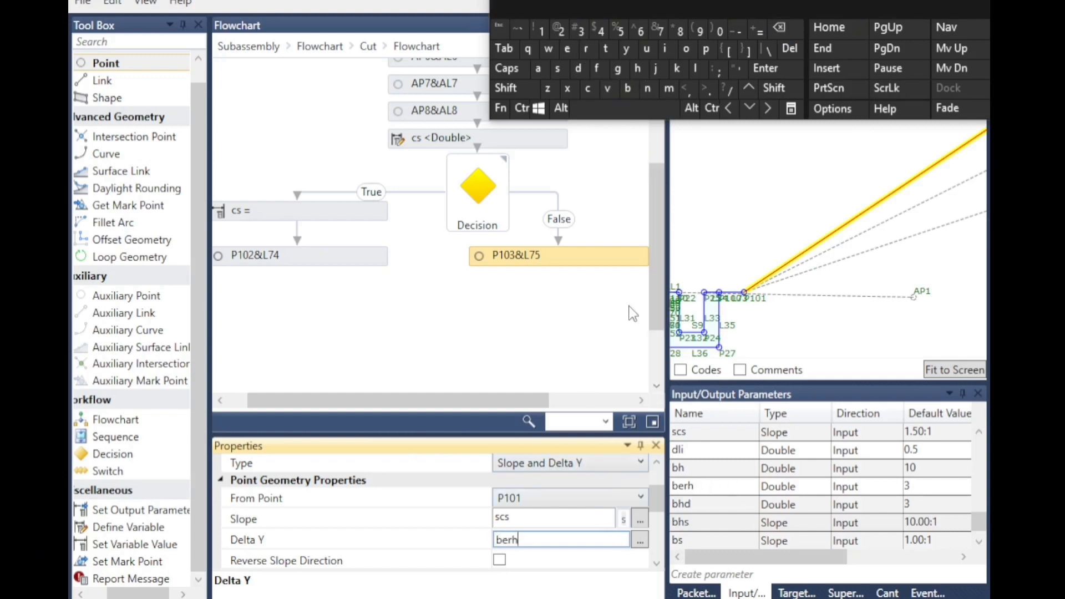
click(797, 326)
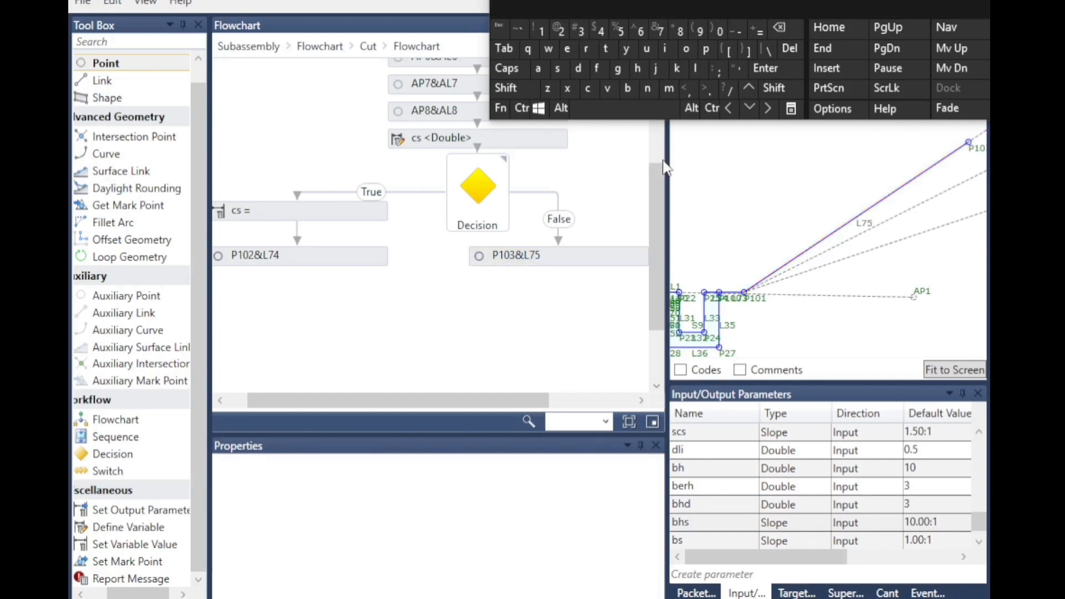
Add a new point with a link after P103&L75 on the False branch, using the Slope and Delta X geometry type
scroll(732, 290, down, 5)
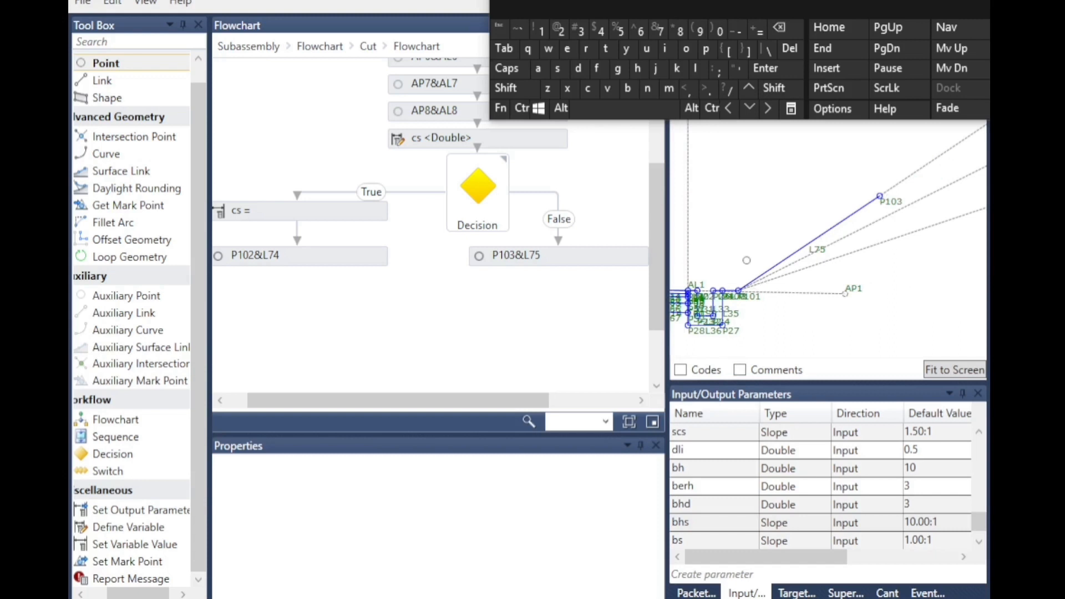
drag(128, 65, 580, 313)
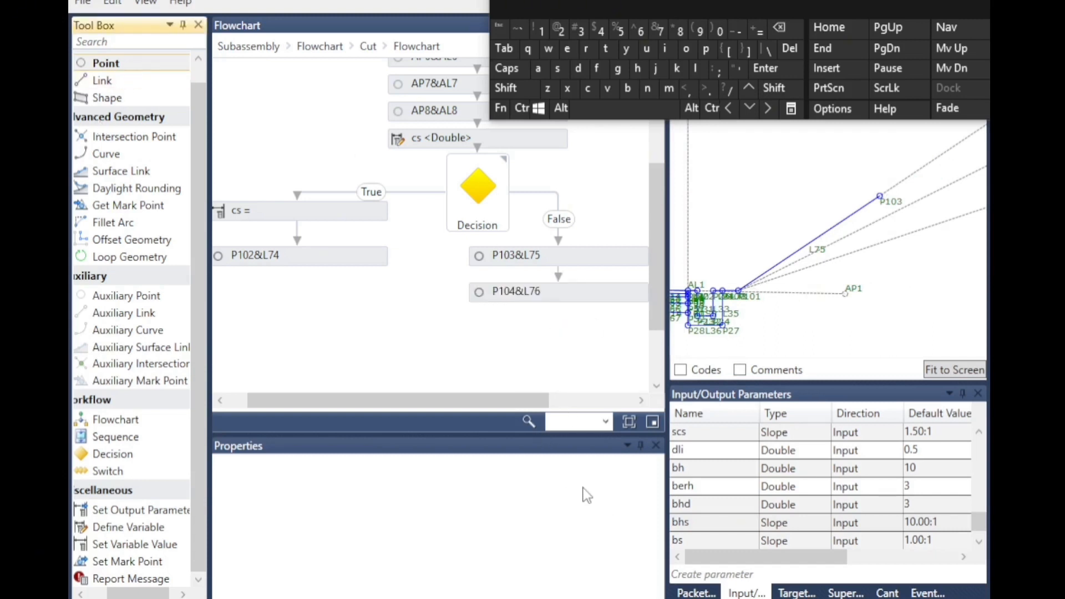
scroll(895, 188, up, 3)
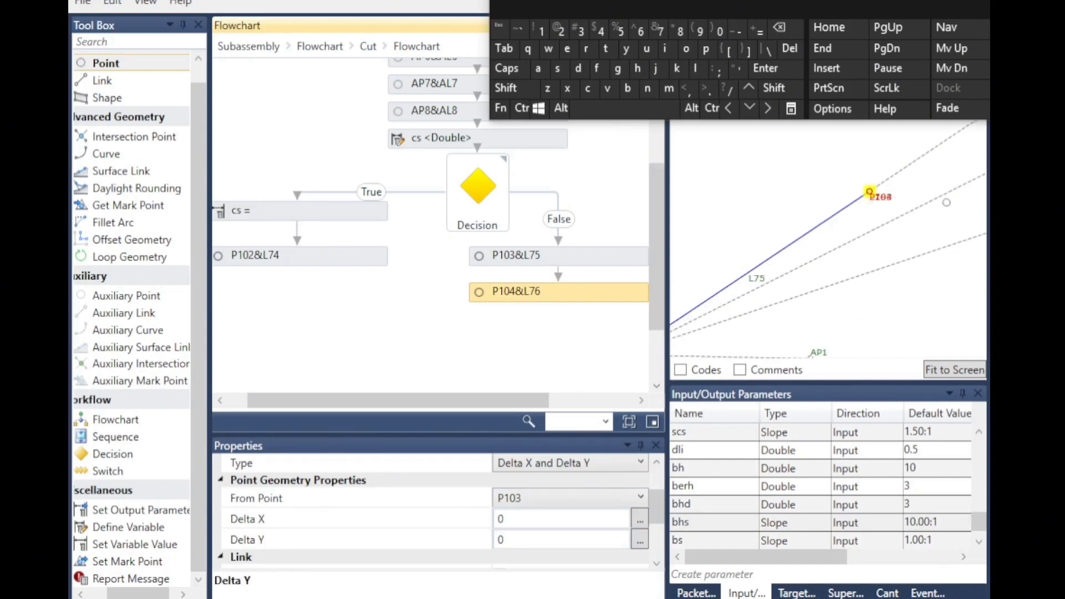
click(579, 466)
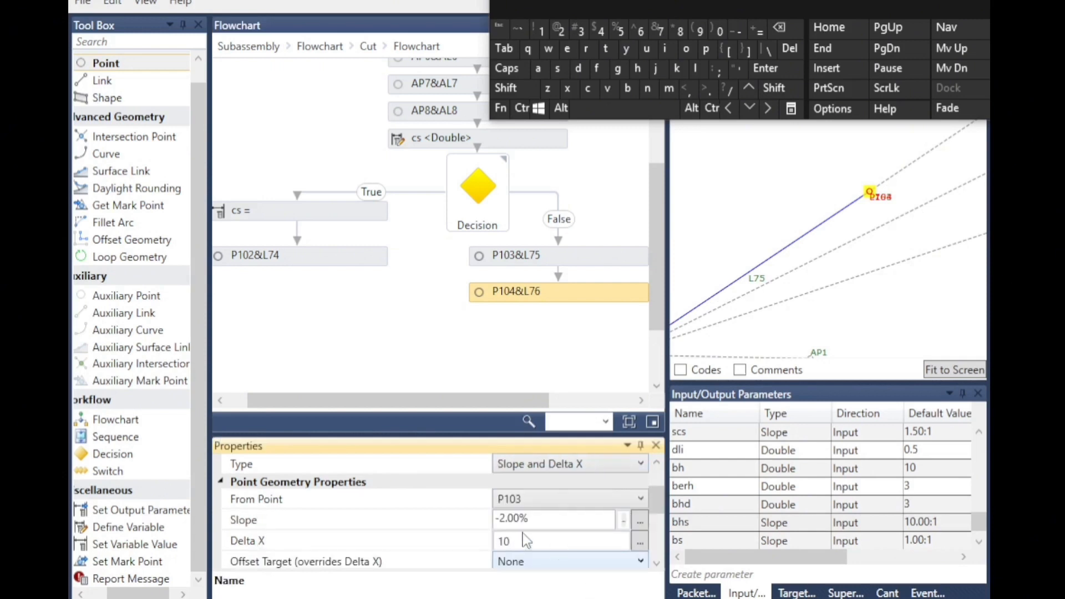
Set point P104's slope to -bhs and its Delta X to bhd
click(532, 522)
drag(533, 523, 499, 521)
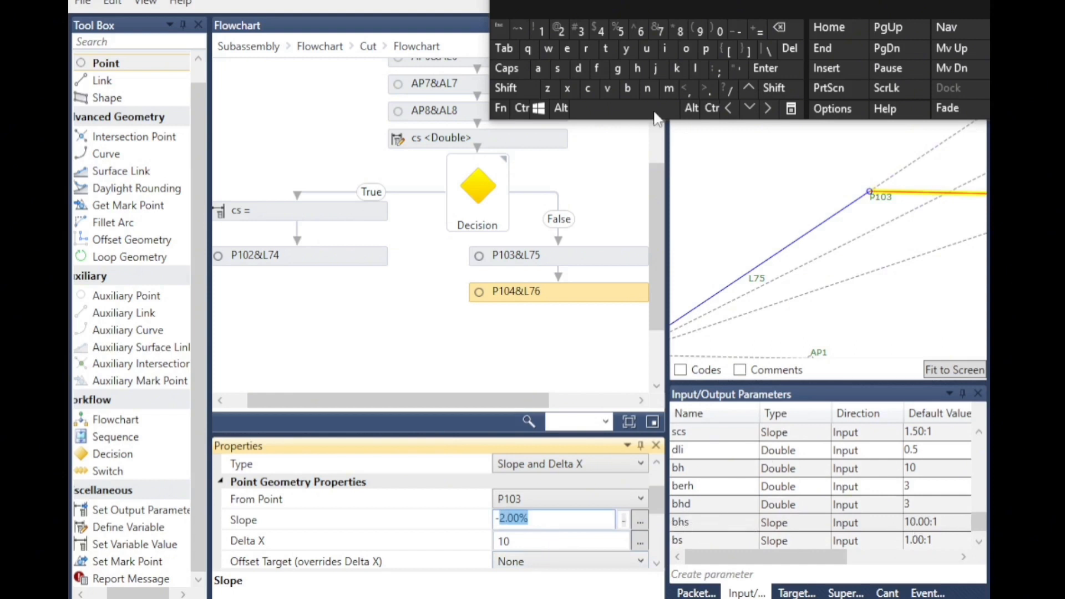
text(bhs)
click(518, 541)
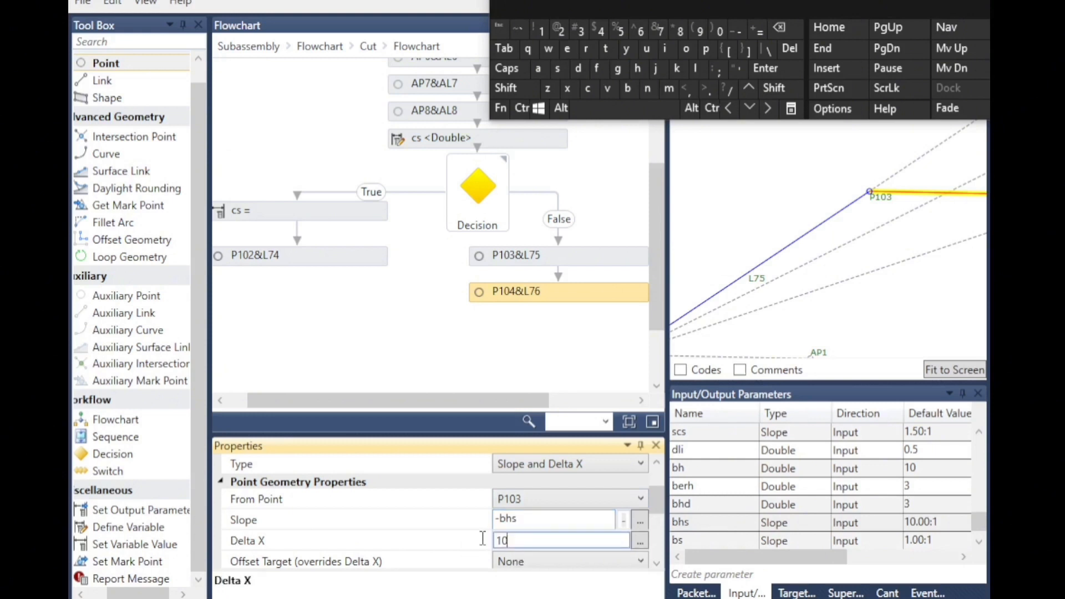
double_click(521, 540)
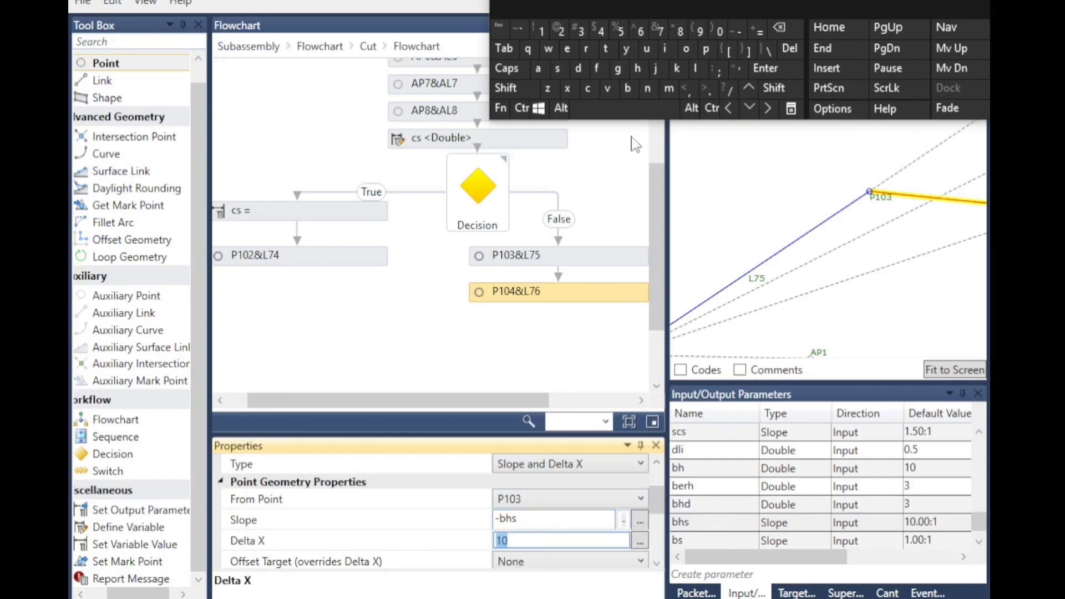
text(bhd)
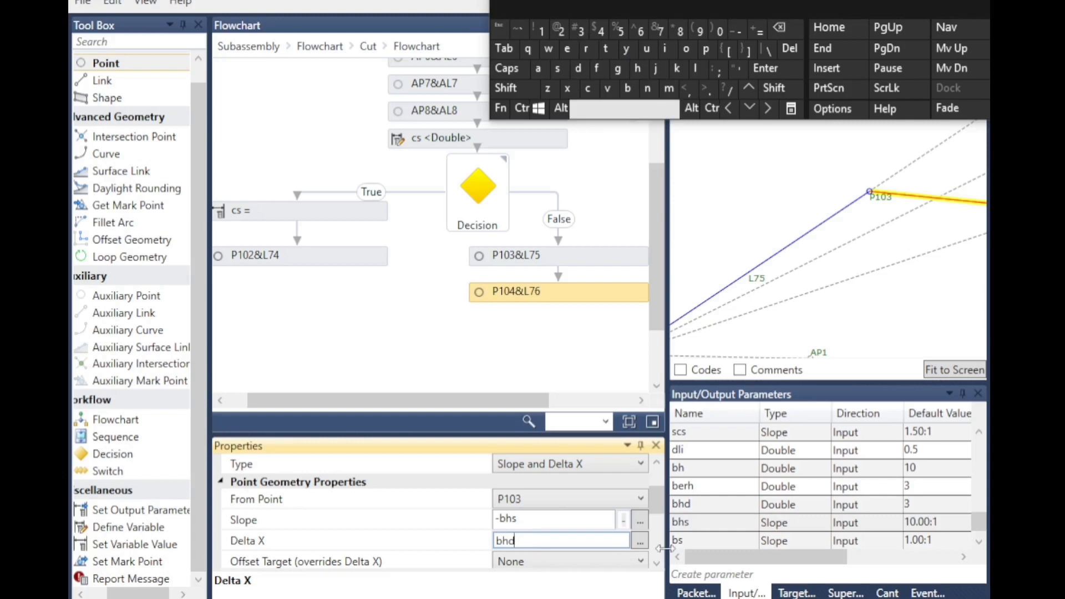
click(568, 346)
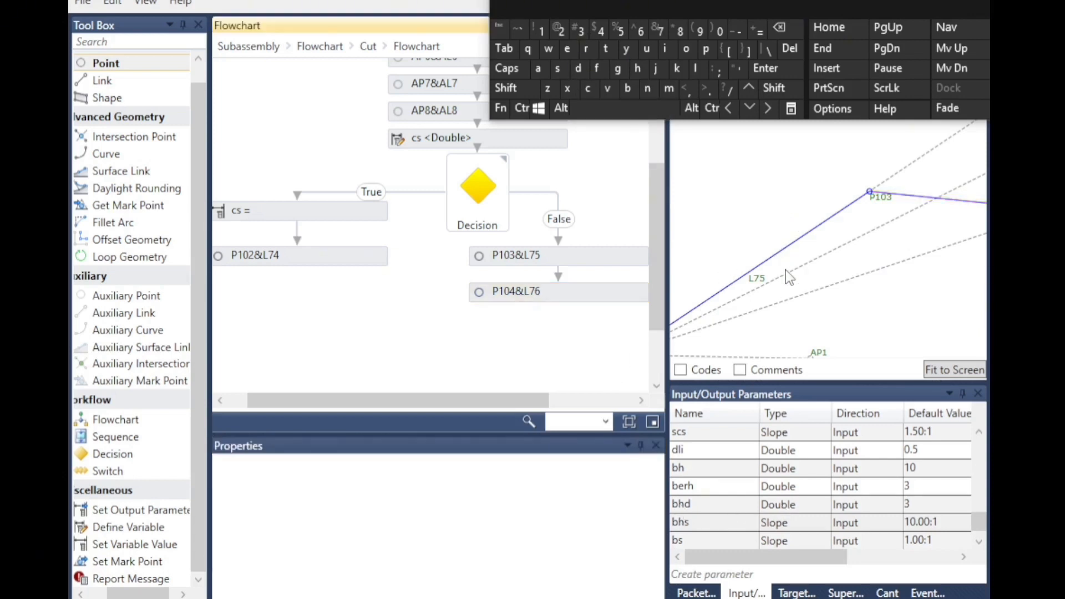
scroll(761, 241, down, 5)
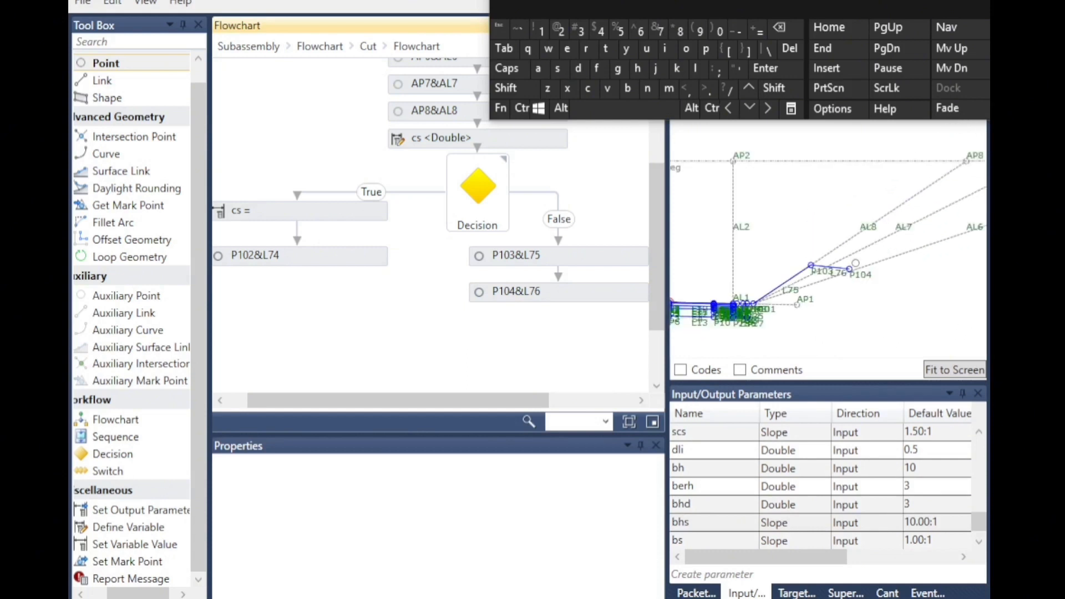
Add an auxiliary point after P104&L76 on the False branch, using the Slope to Surface geometry type
scroll(526, 345, down, 2)
drag(166, 297, 591, 303)
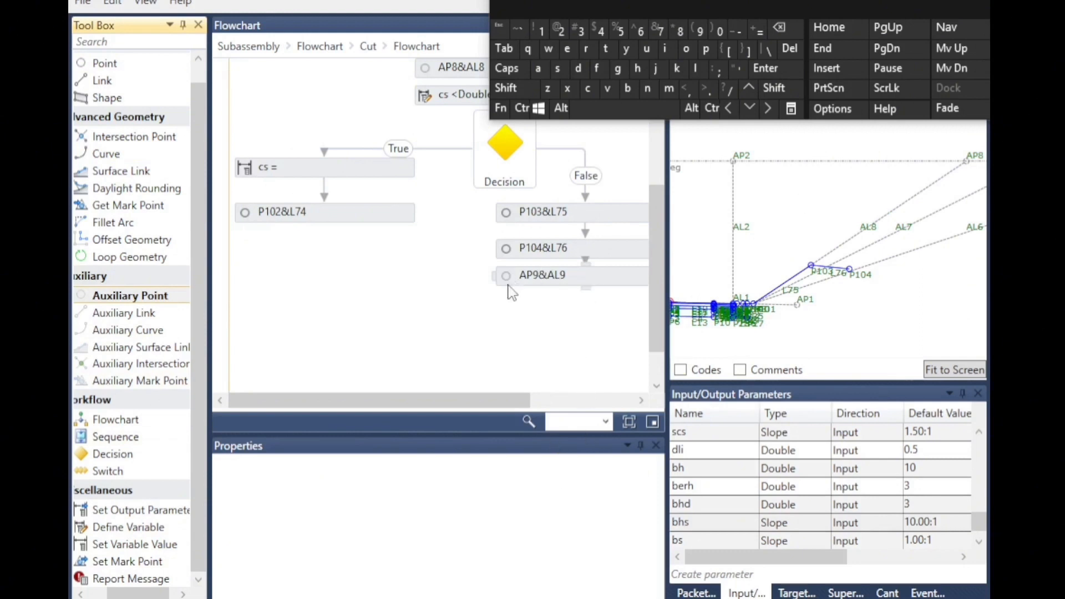
scroll(534, 545, up, 2)
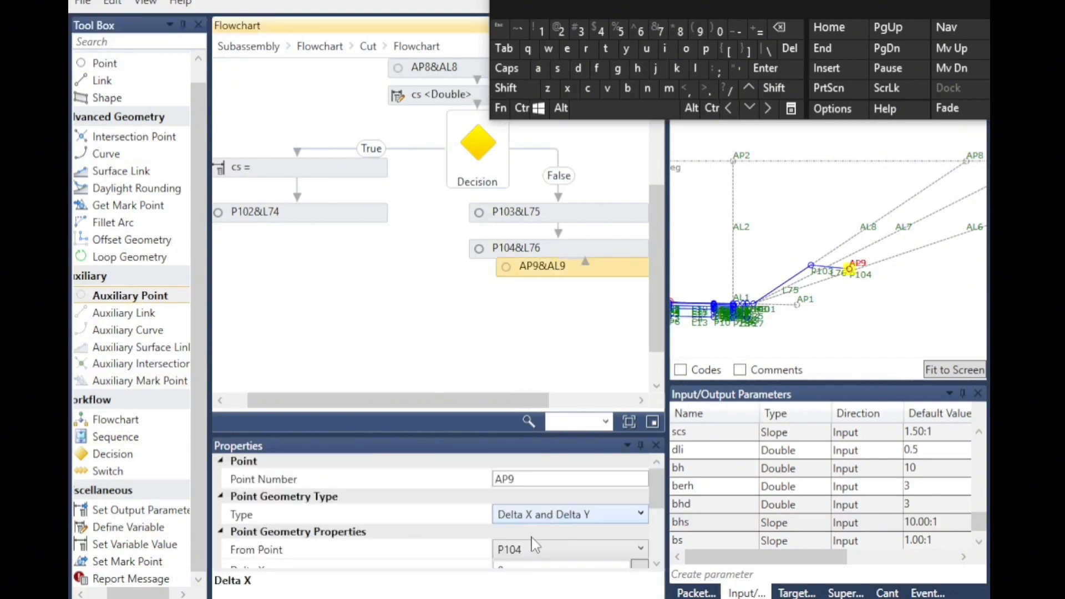
click(556, 525)
click(548, 495)
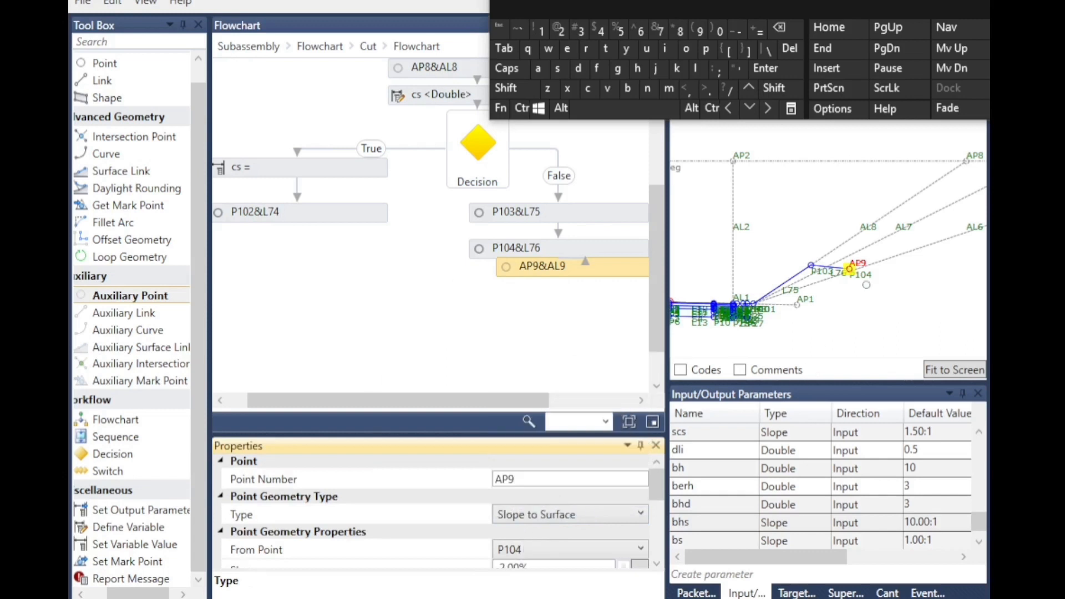
Set auxiliary point AP9's slope to bs and its surface target to eg
scroll(857, 274, up, 2)
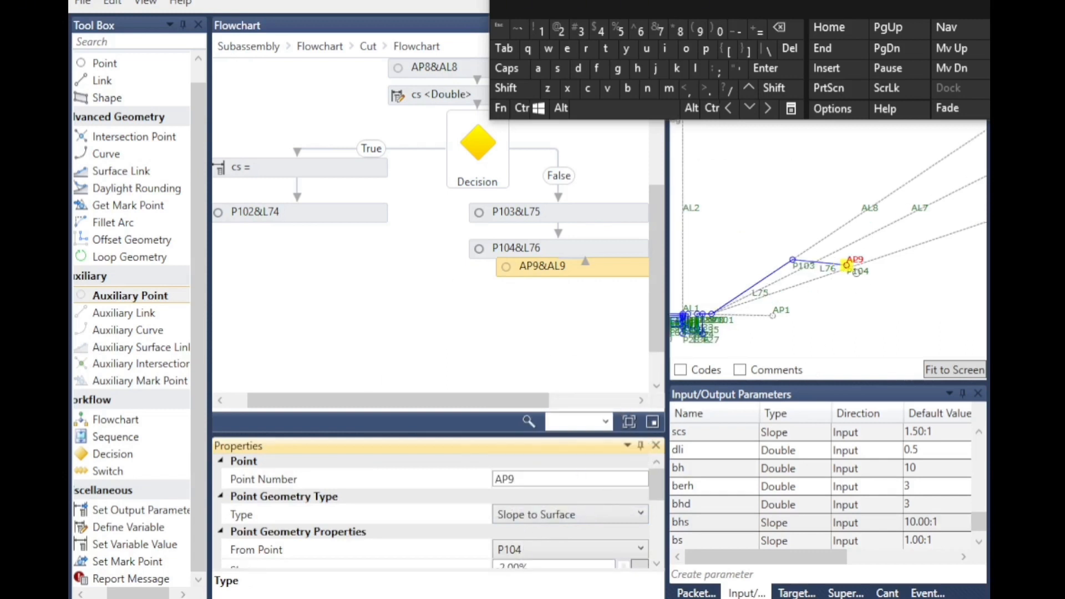
scroll(788, 322, down, 1)
scroll(531, 492, down, 2)
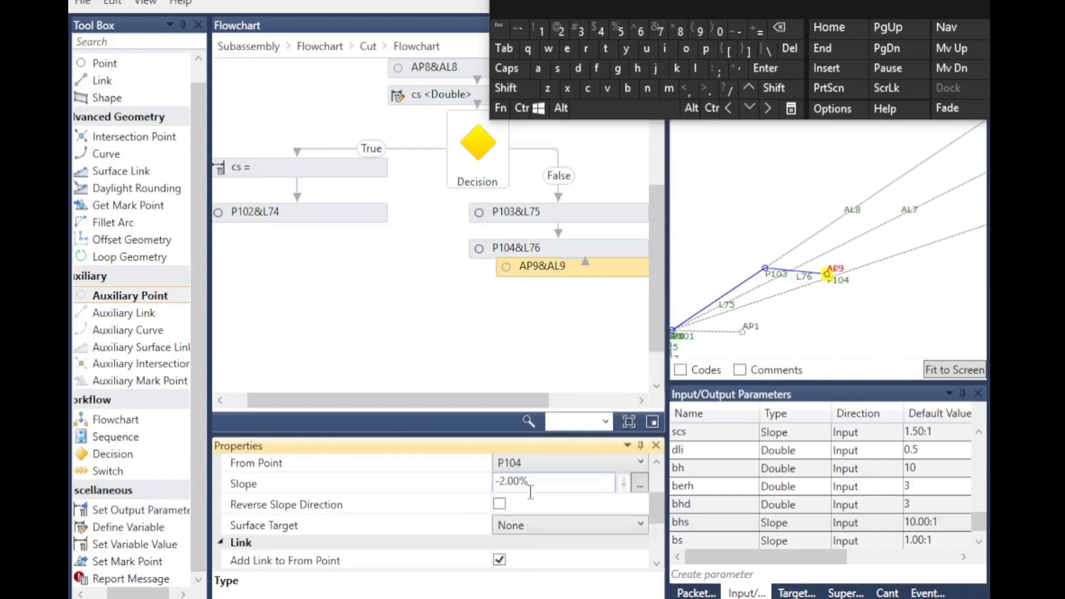
click(544, 494)
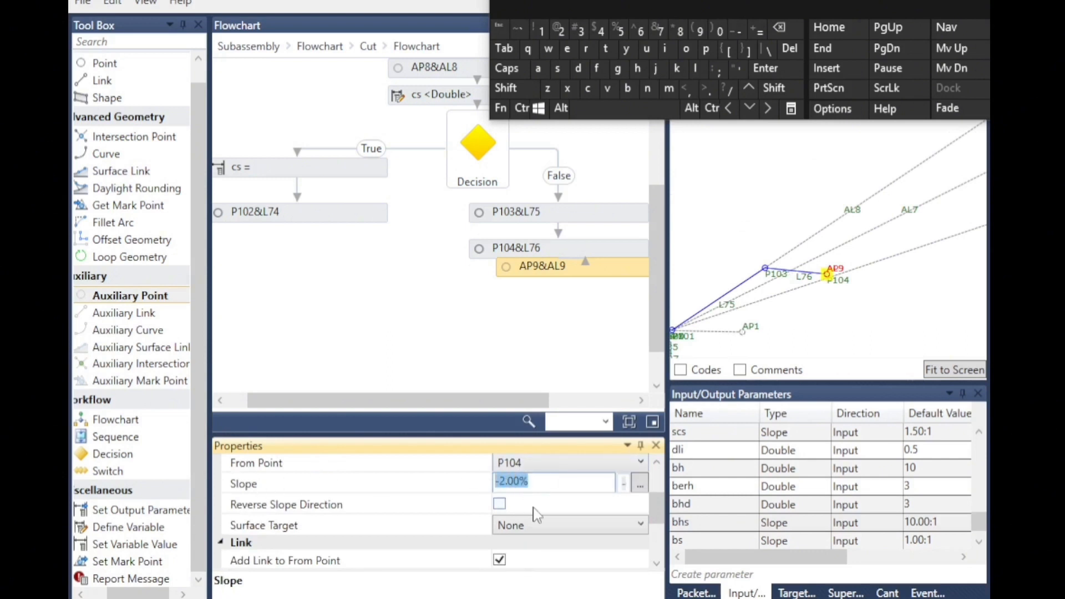
text(bs)
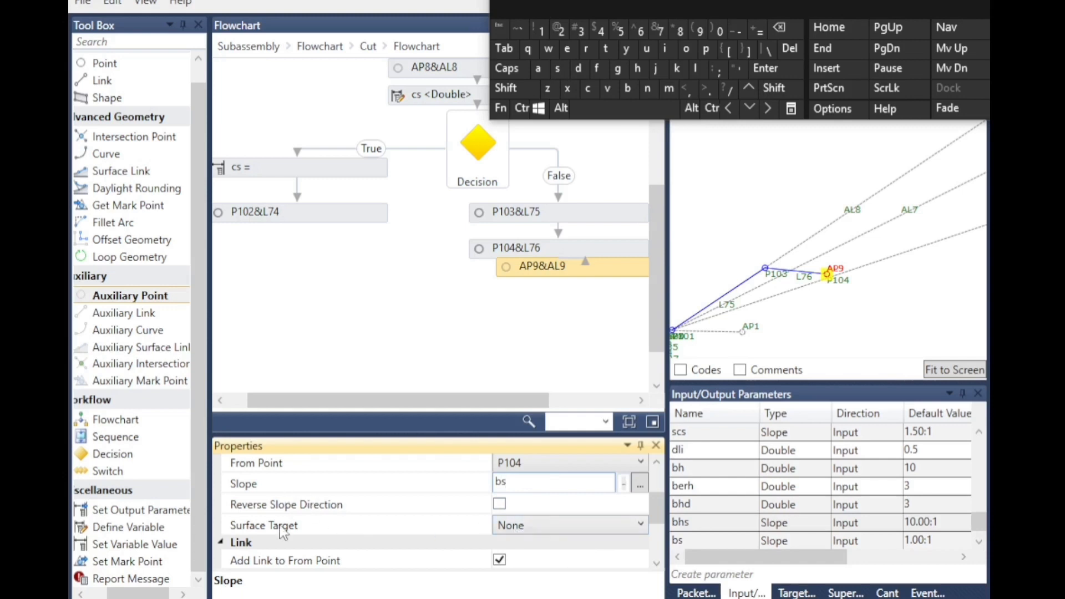
click(548, 527)
click(522, 566)
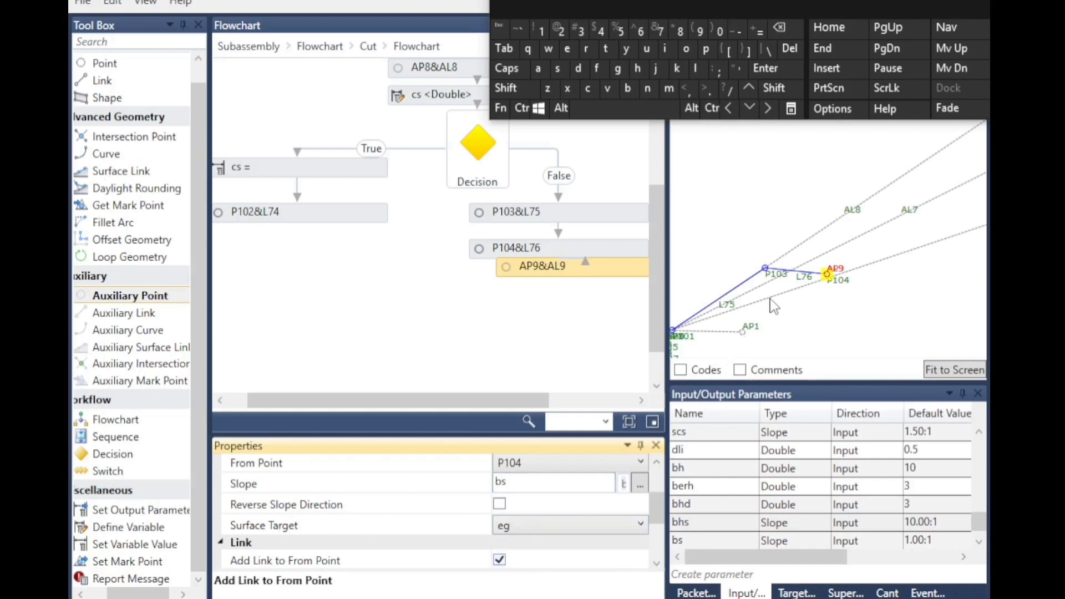
click(818, 306)
scroll(776, 325, down, 3)
scroll(960, 154, up, 4)
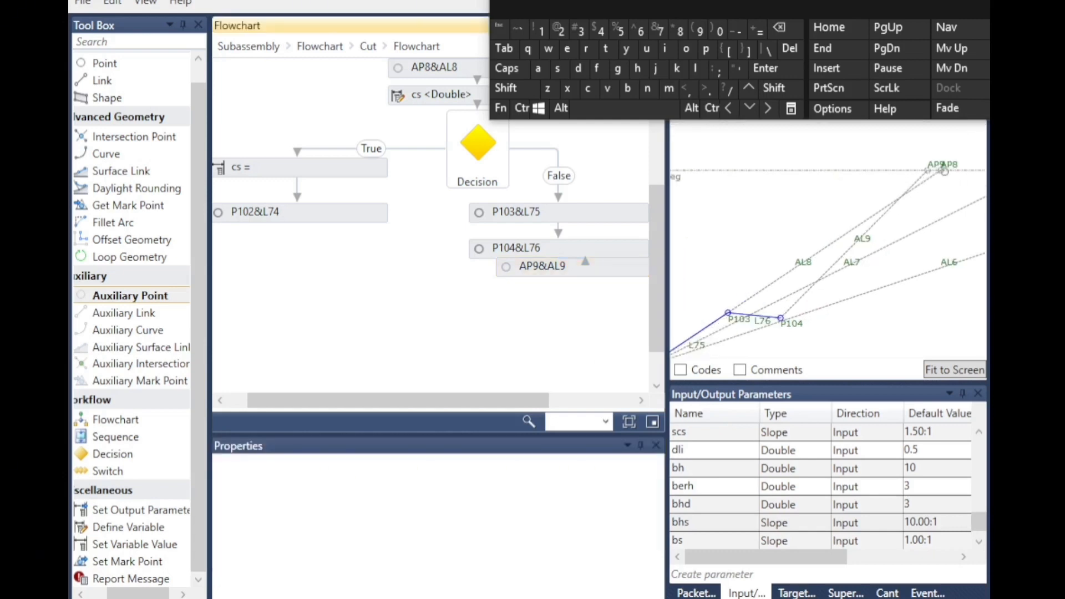
scroll(932, 169, up, 2)
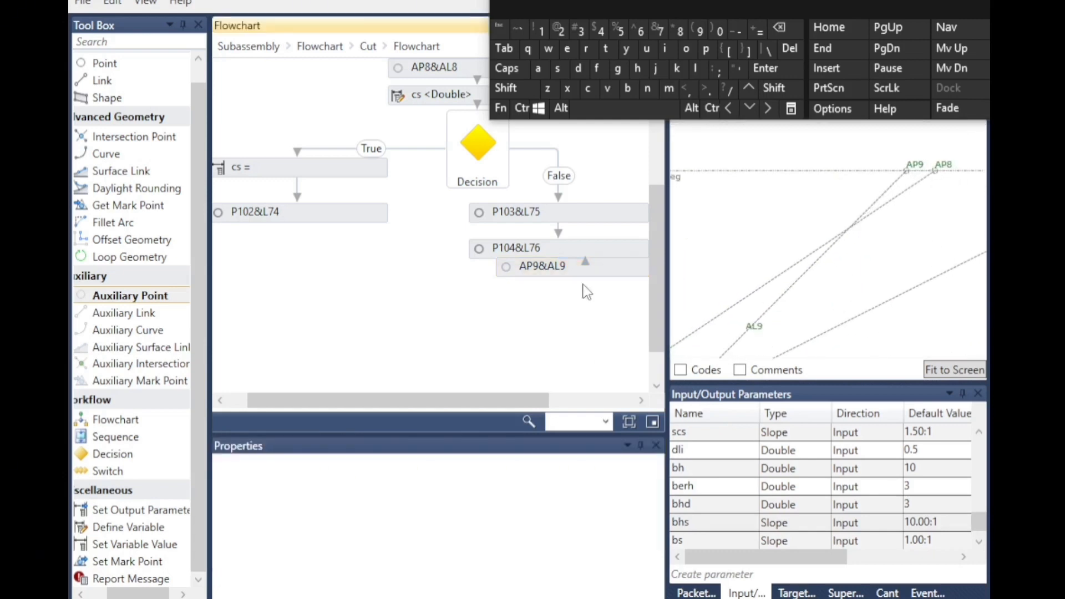
Reposition the AP9&AL9 element so it lines up directly beneath P104&L76 in the flowchart
click(562, 270)
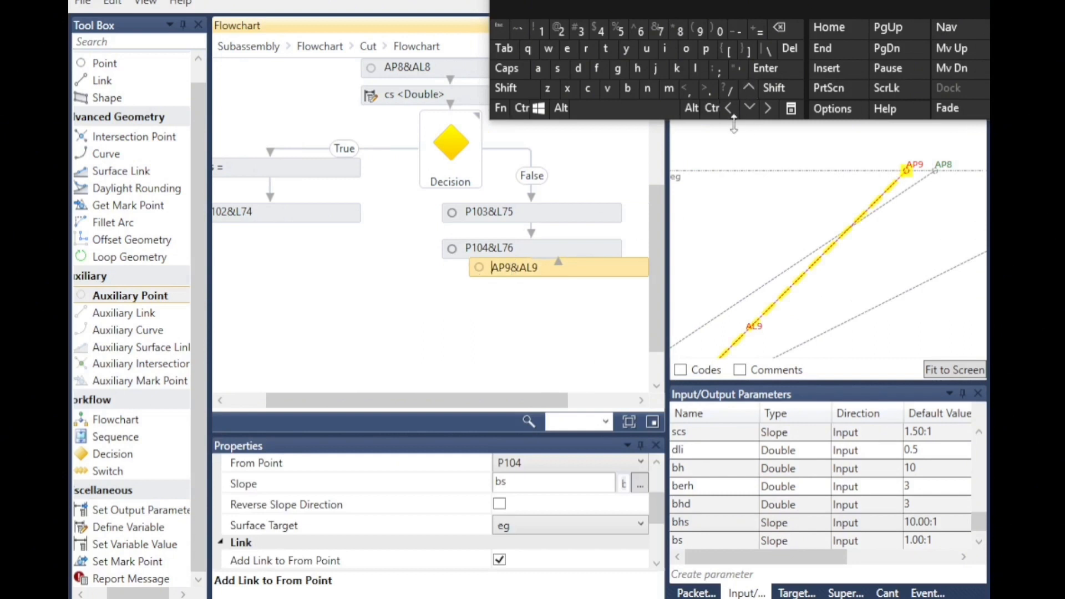
click(480, 269)
click(751, 112)
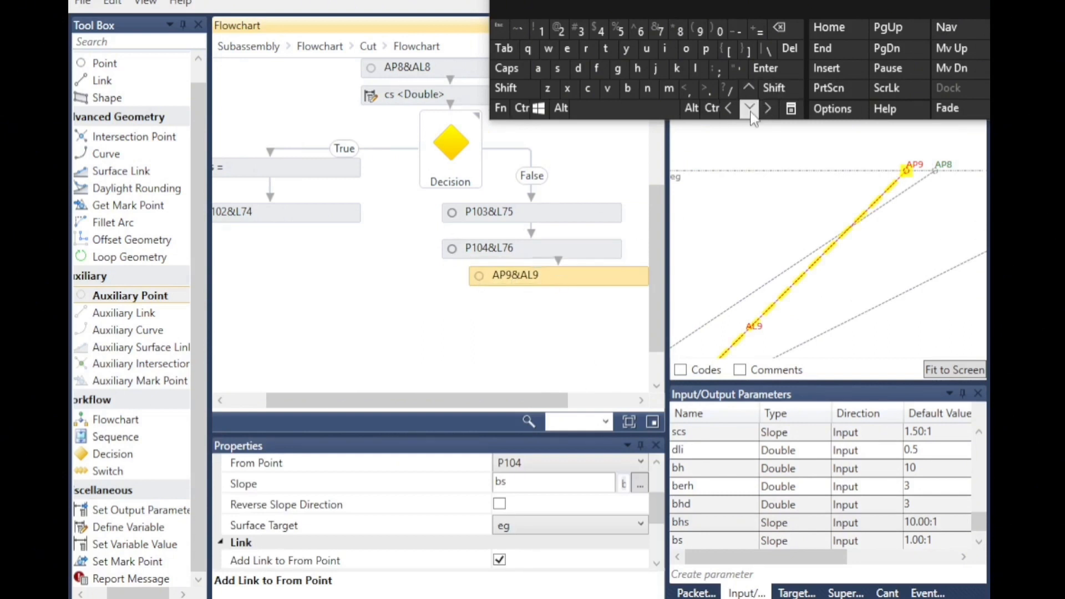
click(533, 361)
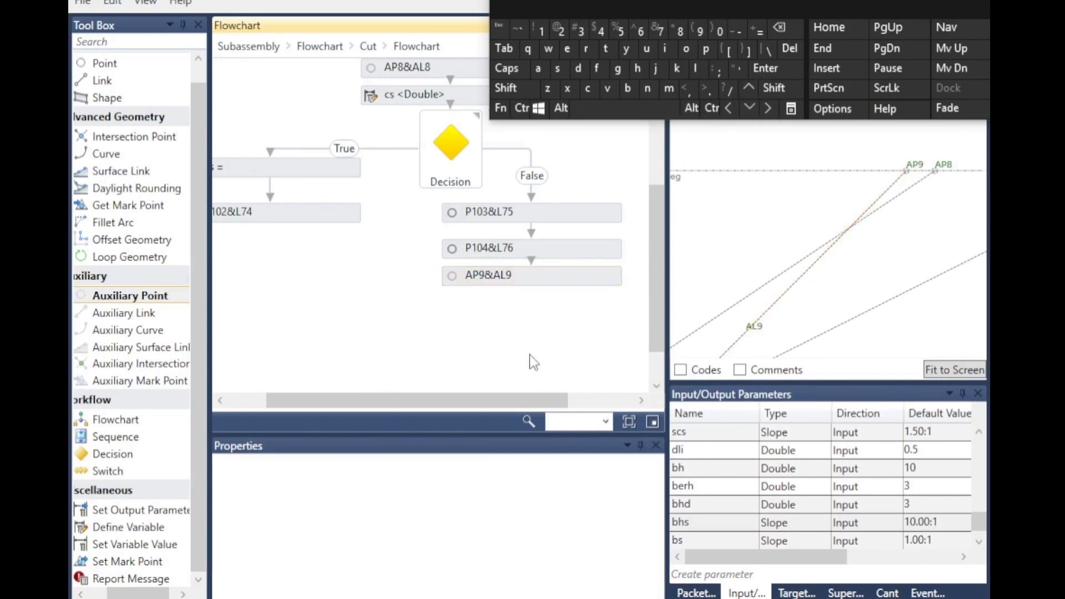
Add a Decision below AP9&AL9 on the False branch and nudge it down slightly
scroll(540, 183, down, 1)
drag(115, 455, 534, 275)
click(750, 109)
click(750, 110)
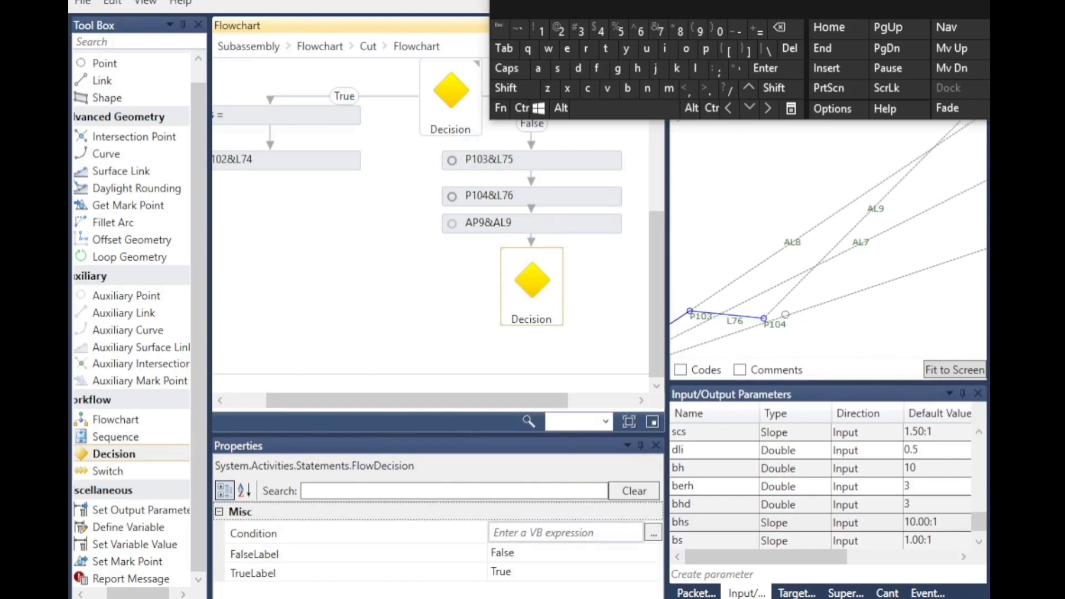
Set the new Decision's condition to ap9.y-p104.y<bh
click(521, 524)
click(538, 68)
click(706, 49)
click(698, 31)
click(708, 88)
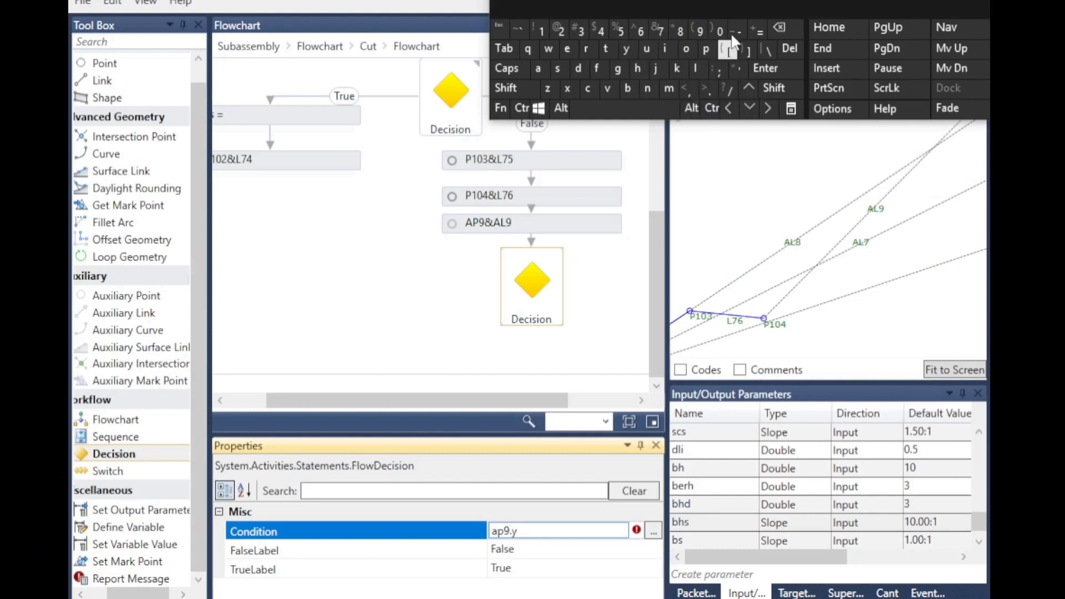
text(-p104)
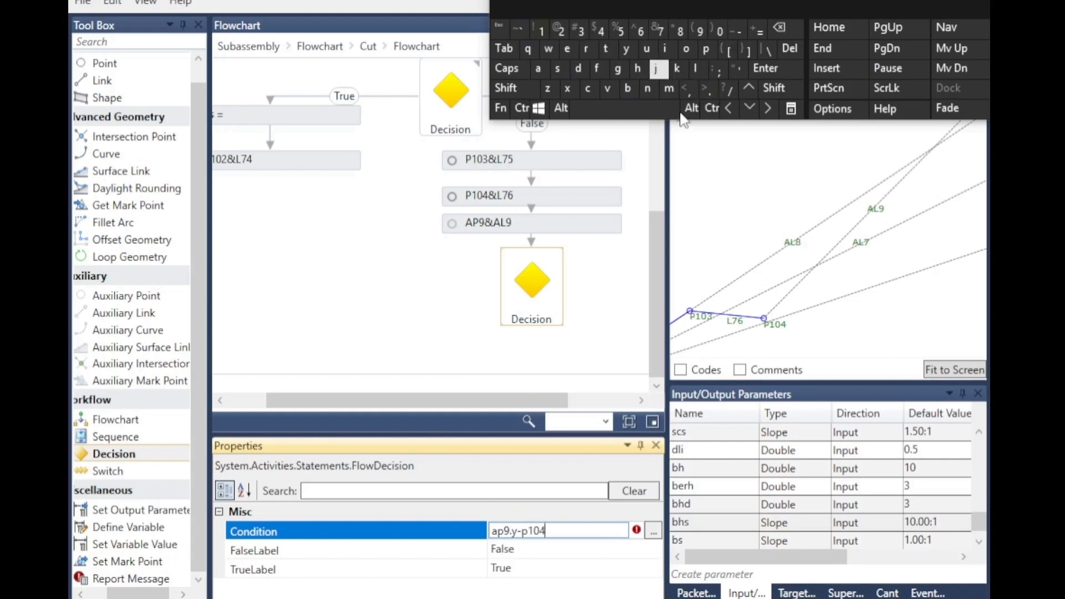
text(.y<1)
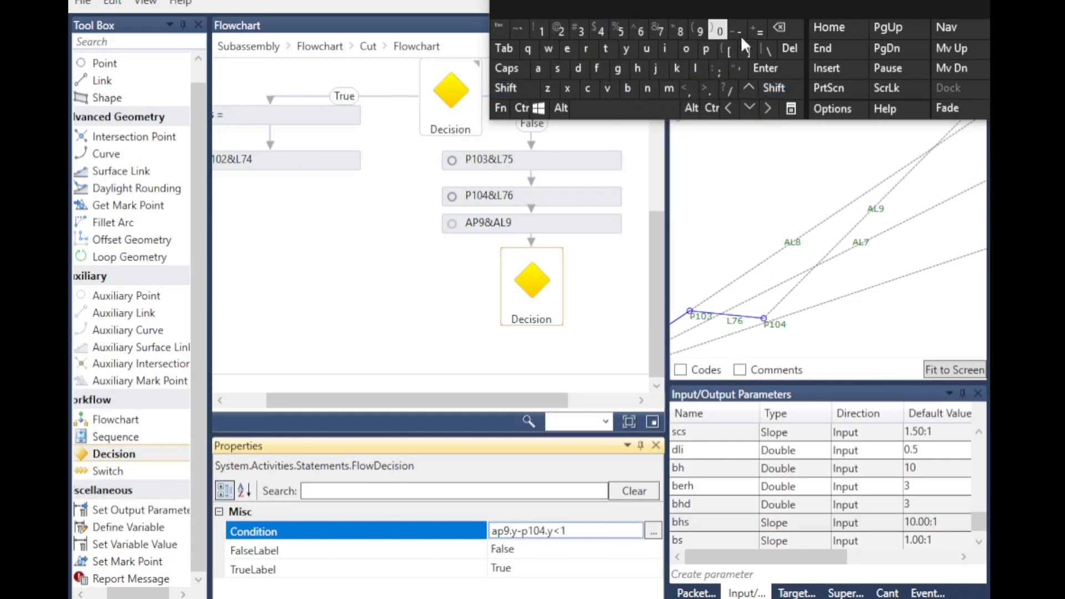
click(780, 28)
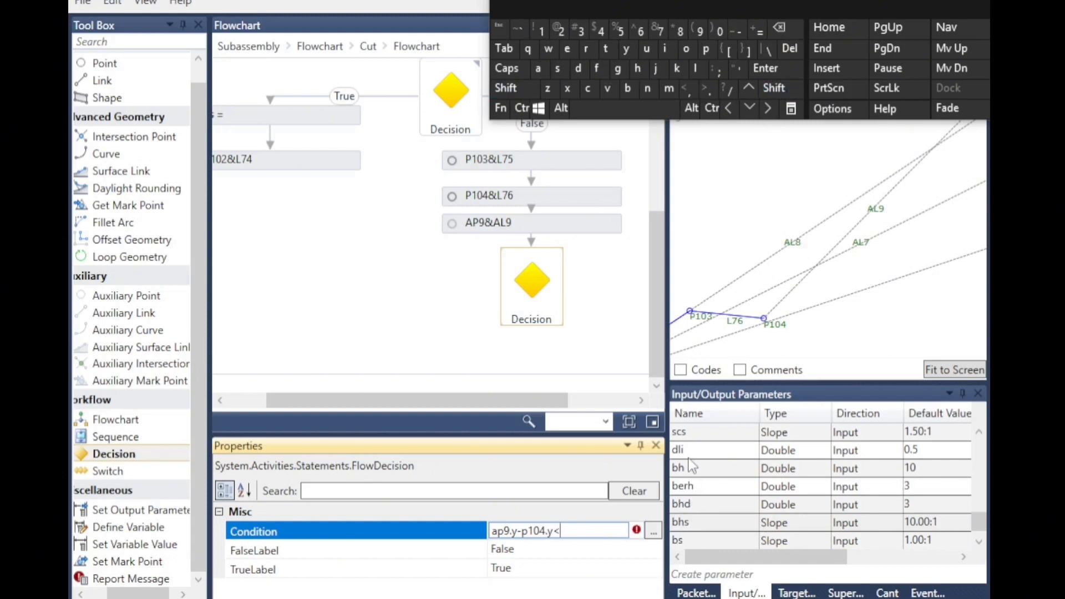
click(629, 89)
click(638, 72)
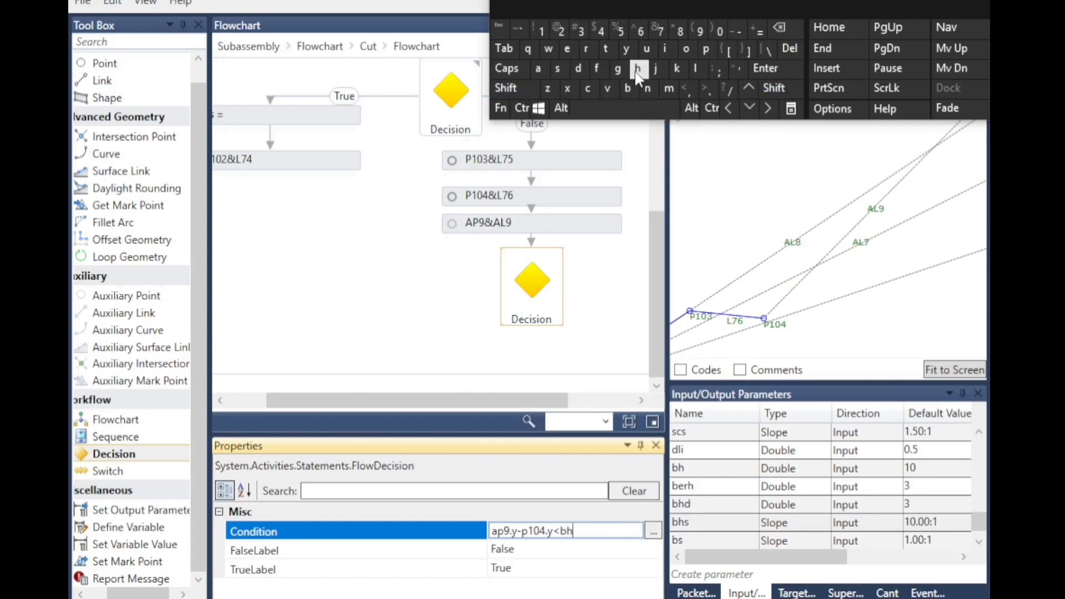
click(553, 353)
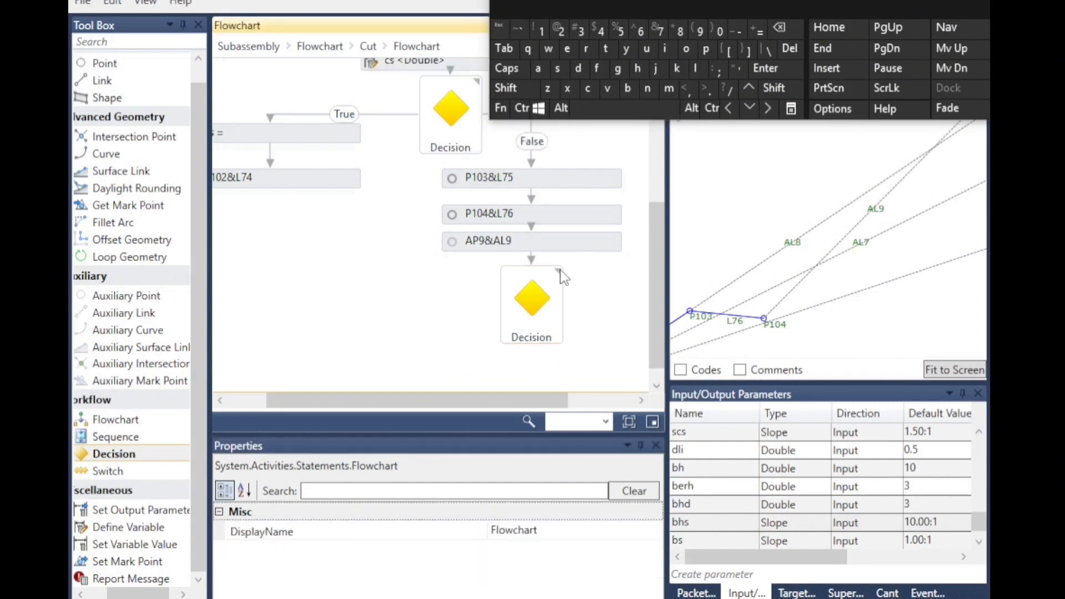
click(559, 280)
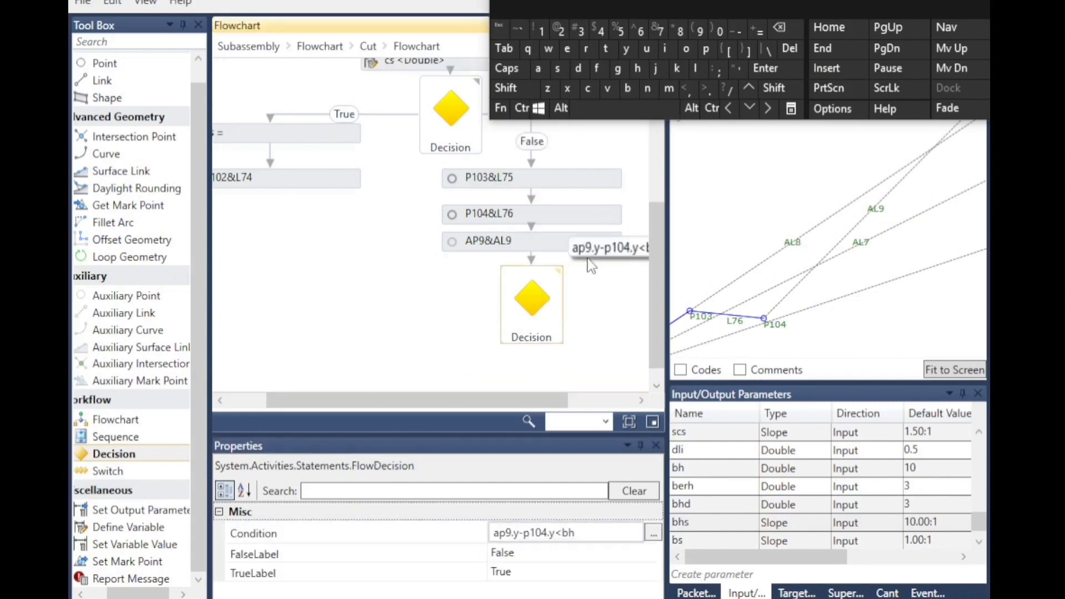
Add a point beside the ap9.y-p104.y<bh decision, remove its automatic connection, and link it to the decision's True branch
drag(536, 406, 602, 407)
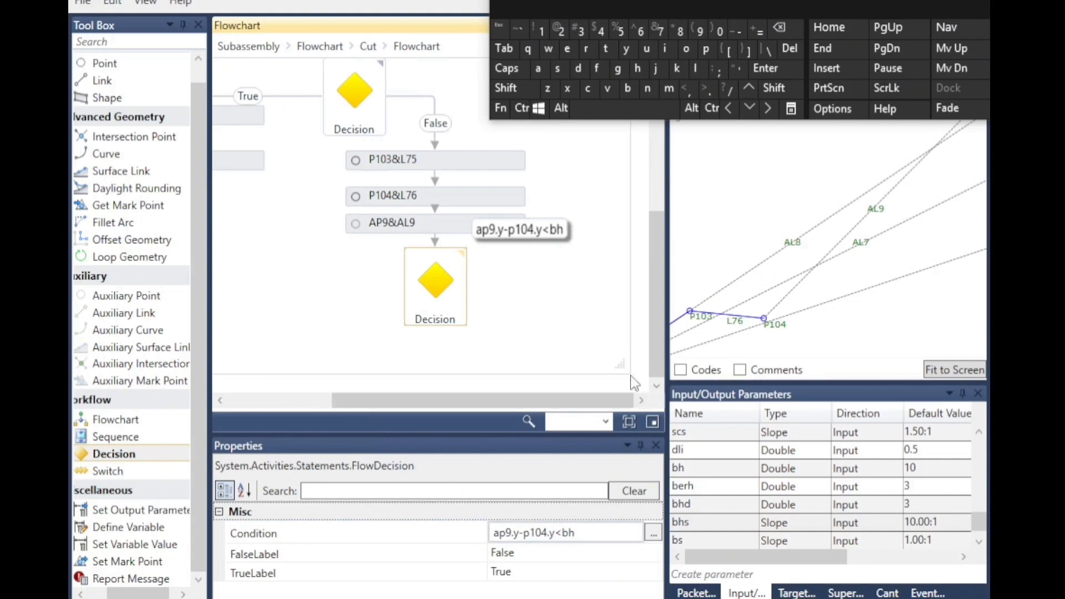
drag(605, 461, 601, 577)
drag(536, 406, 521, 390)
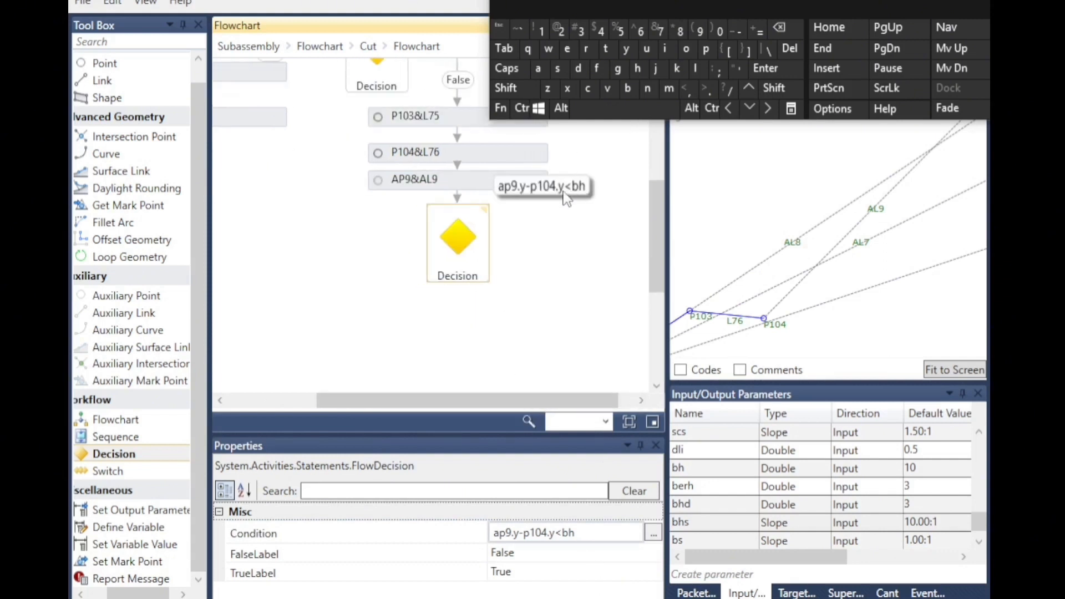
click(129, 66)
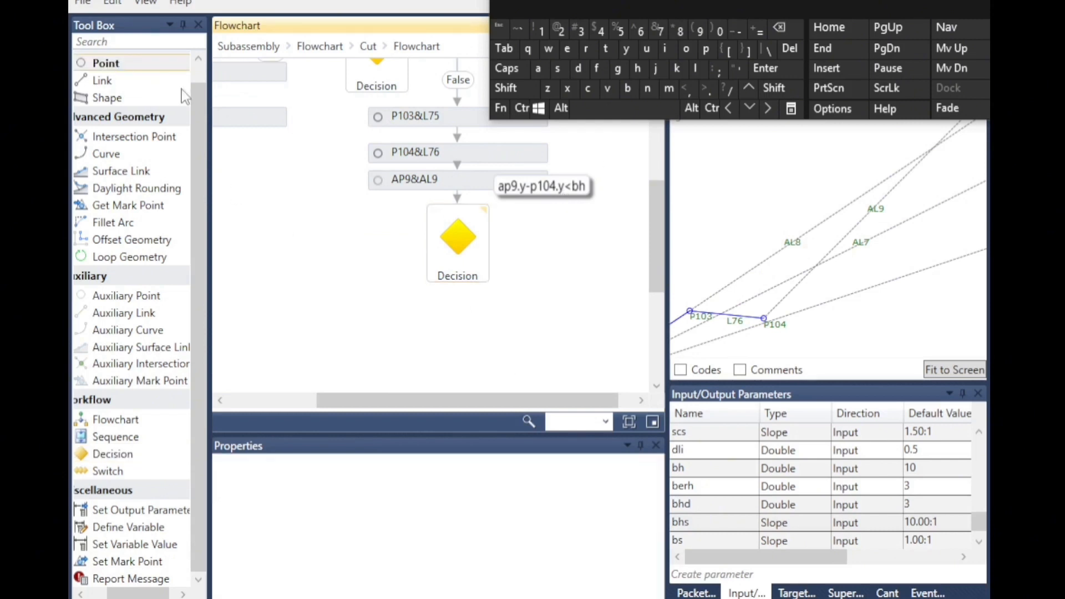
drag(118, 65, 490, 262)
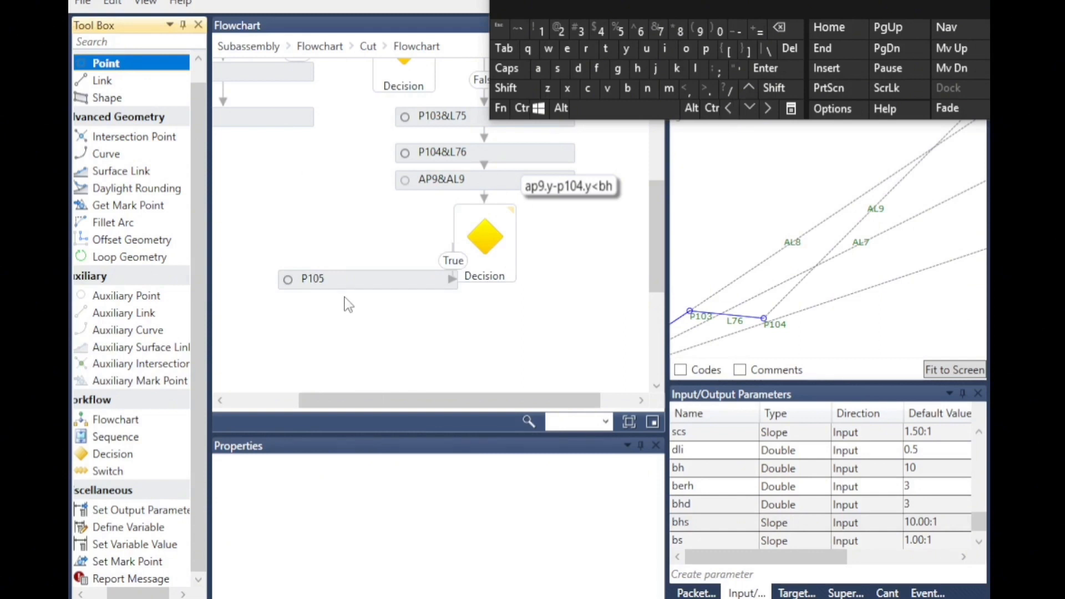
drag(288, 283, 270, 282)
click(443, 259)
click(790, 50)
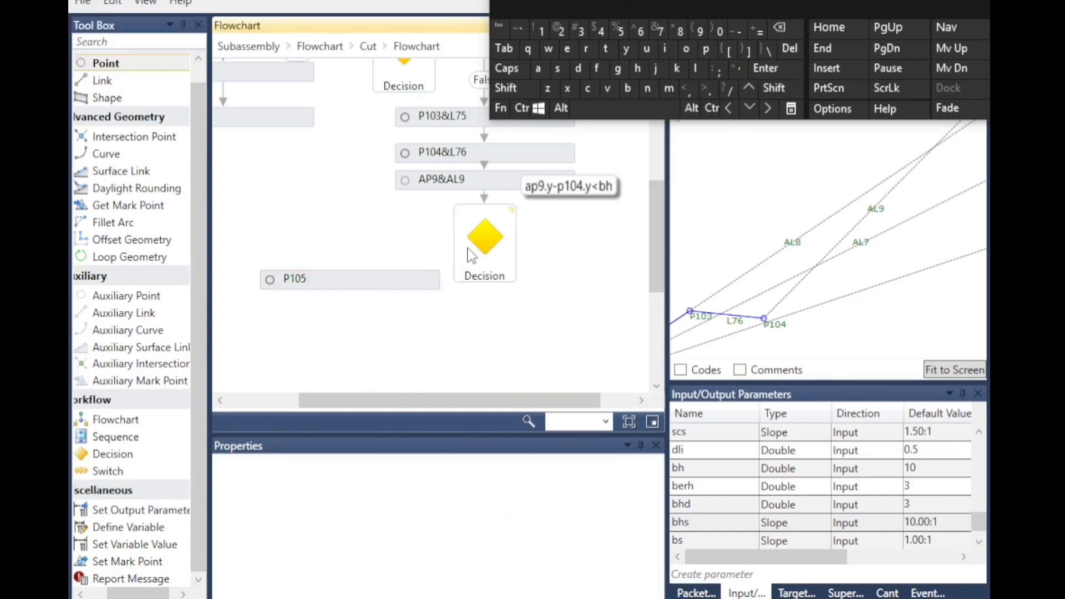
click(448, 242)
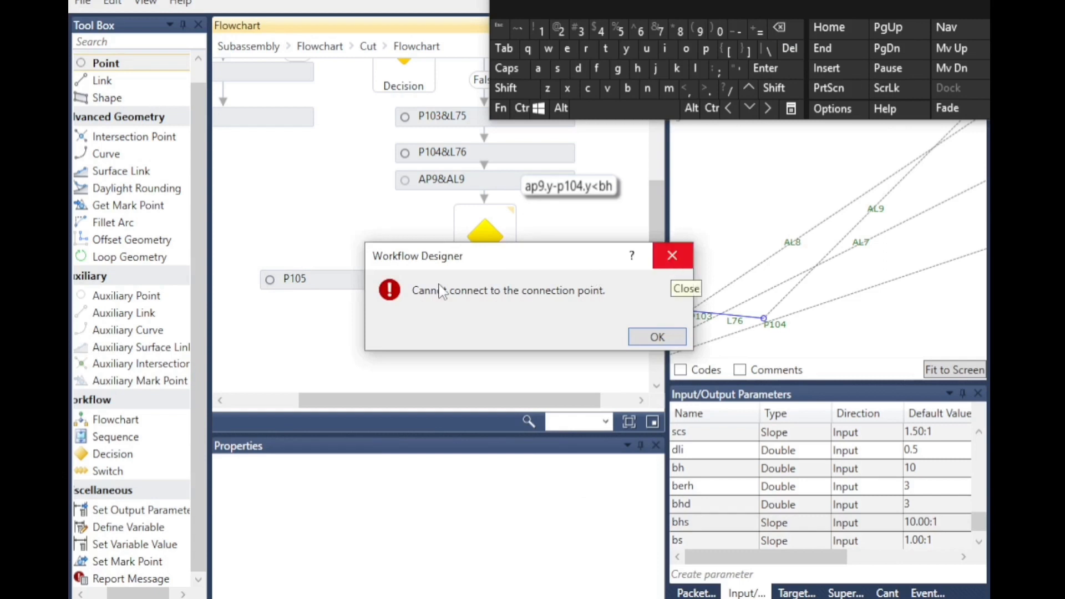
drag(451, 243, 352, 271)
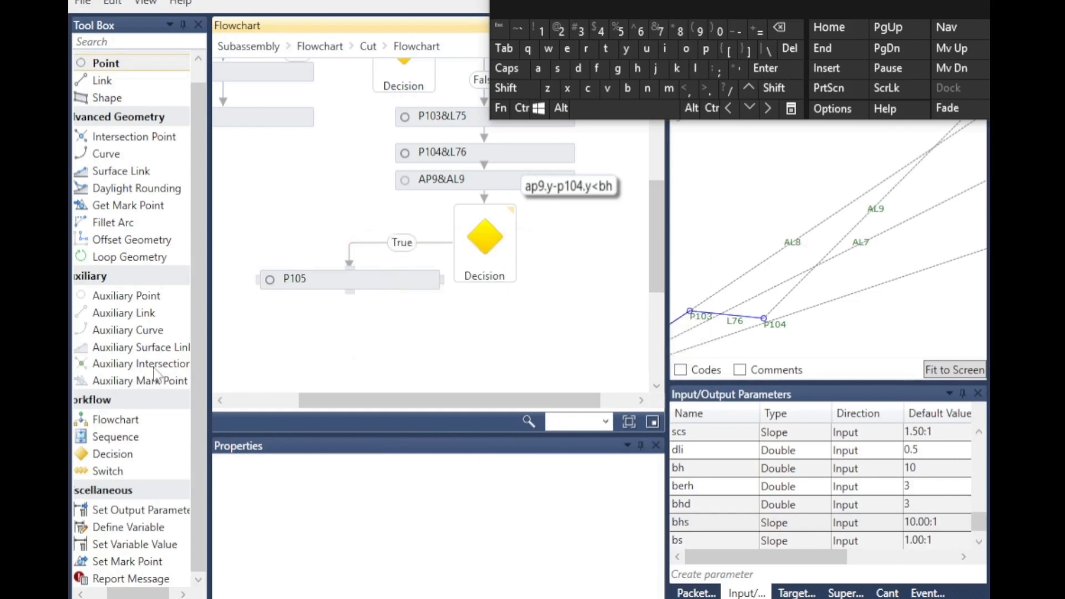
Set point P105's geometry type to Slope to Surface, starting from P104 with slope bs
click(413, 280)
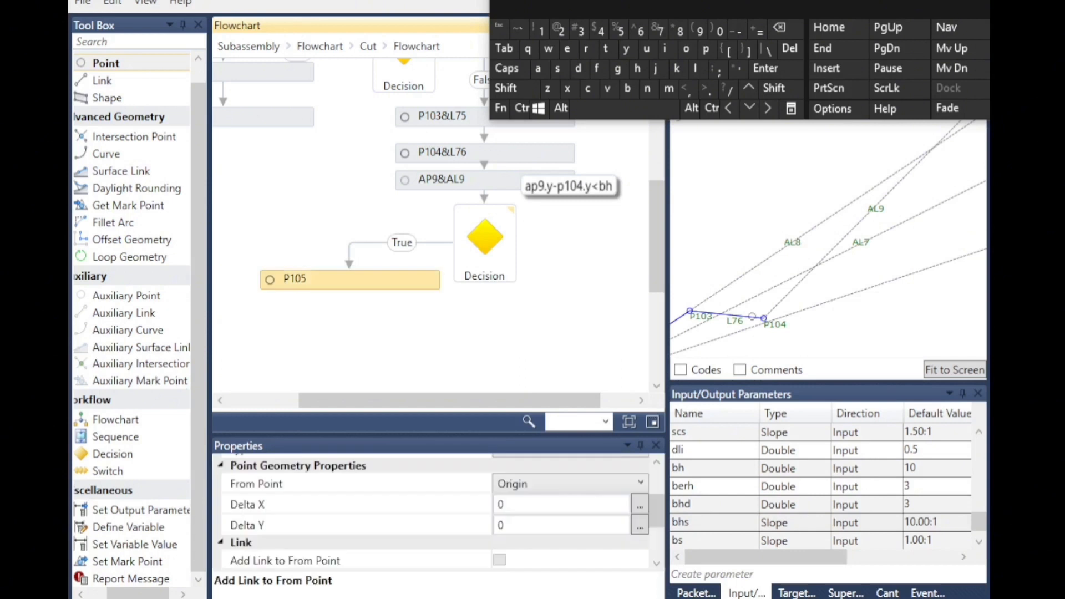
click(577, 492)
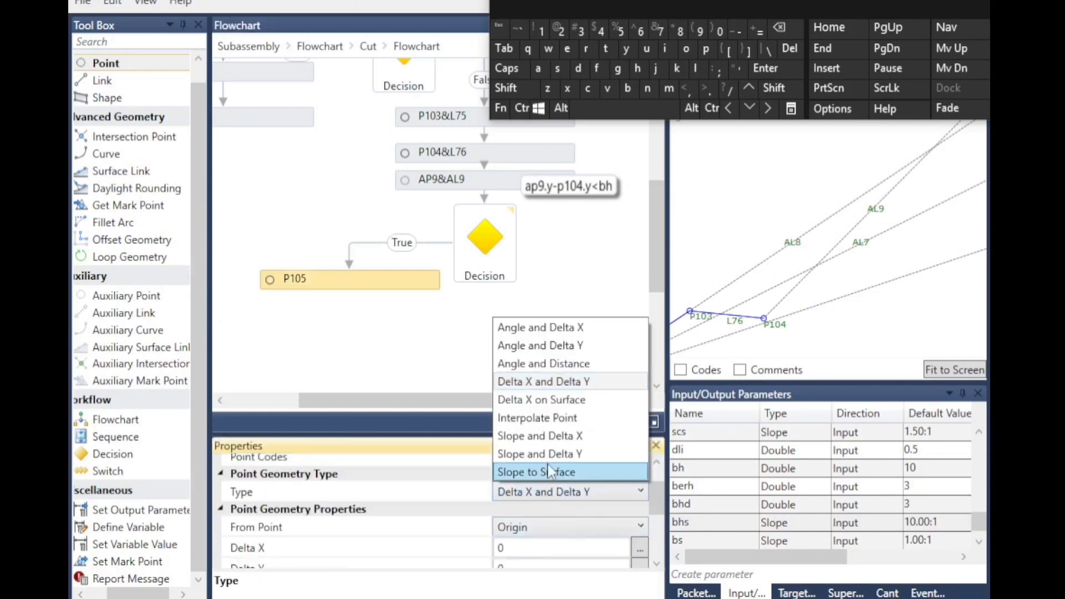
click(555, 473)
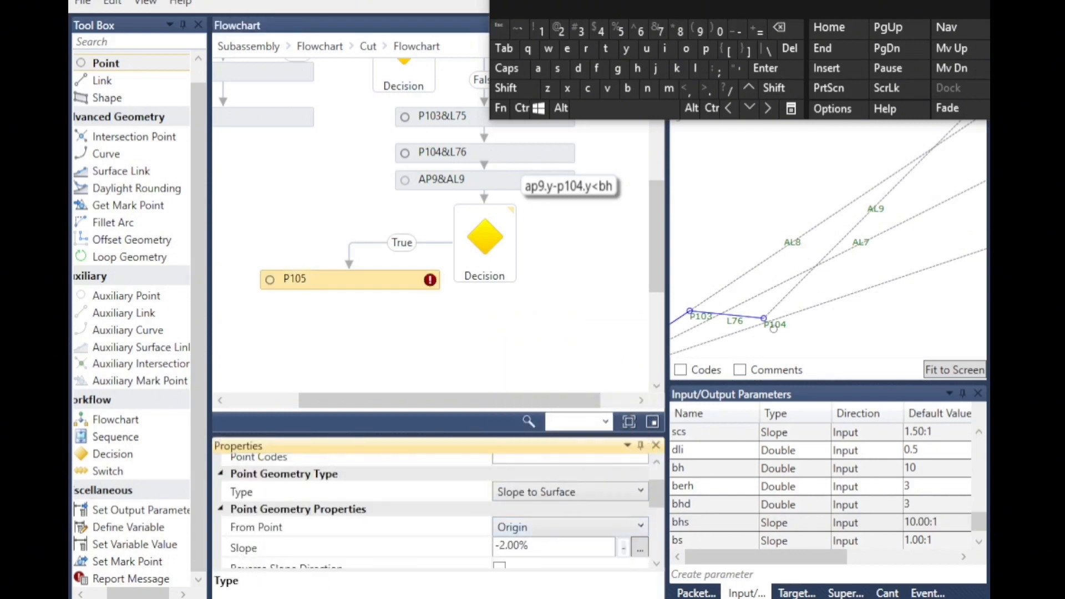
click(537, 530)
scroll(530, 377, up, 15)
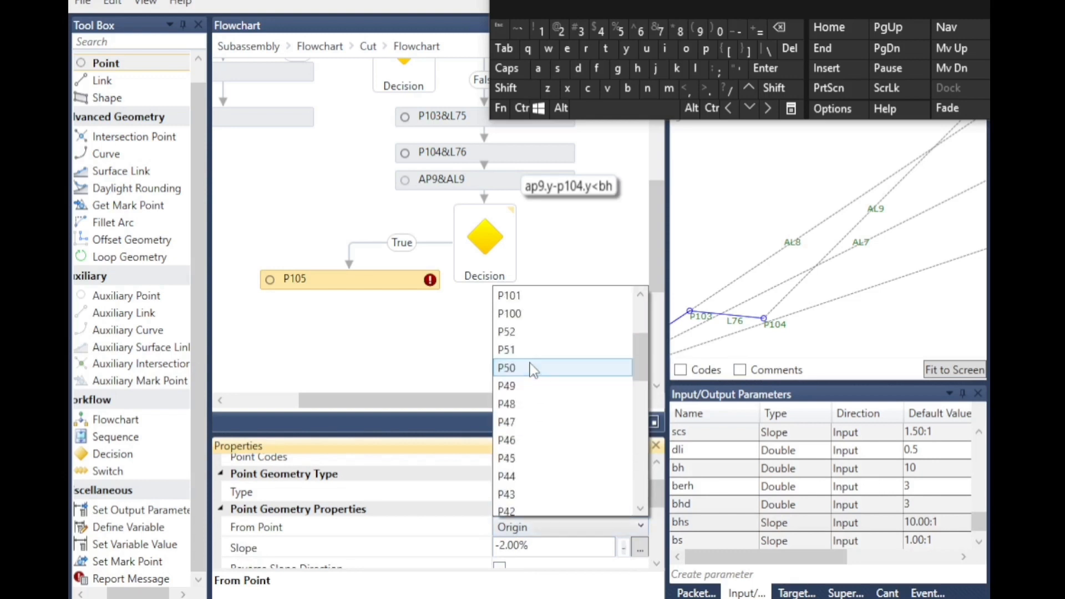
click(537, 368)
drag(528, 546, 494, 546)
click(627, 89)
click(558, 68)
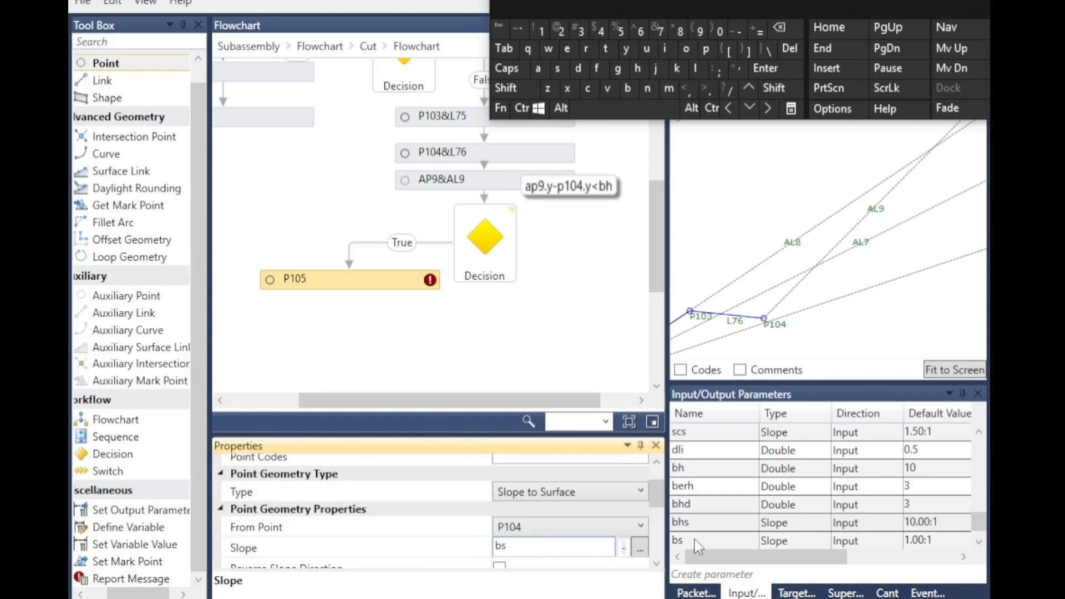
Set P105's surface target to eg and add a link to its from point
scroll(659, 567, down, 3)
click(524, 532)
click(514, 571)
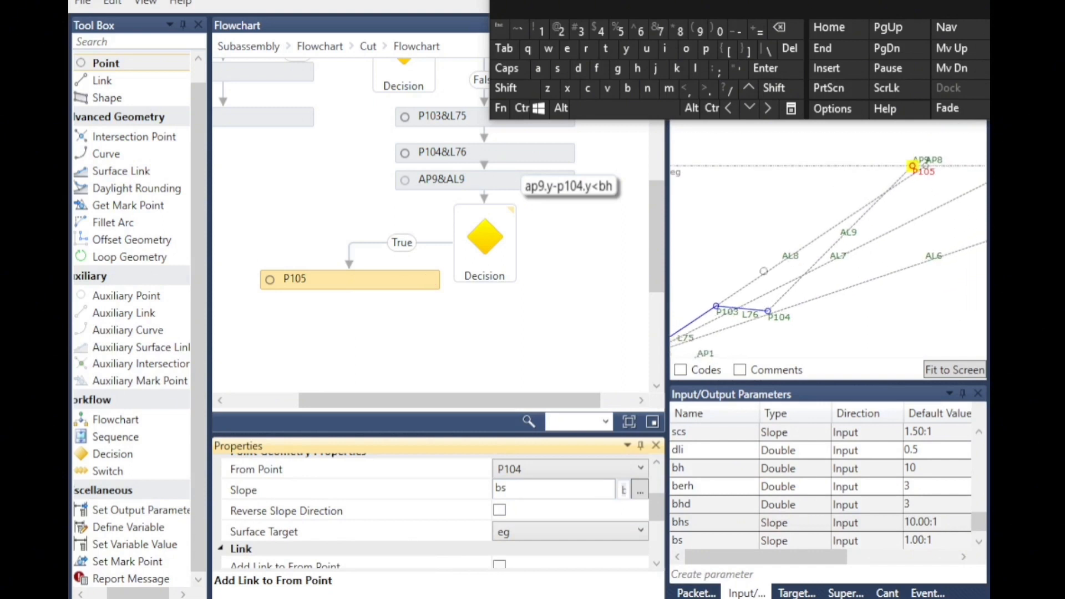
click(499, 564)
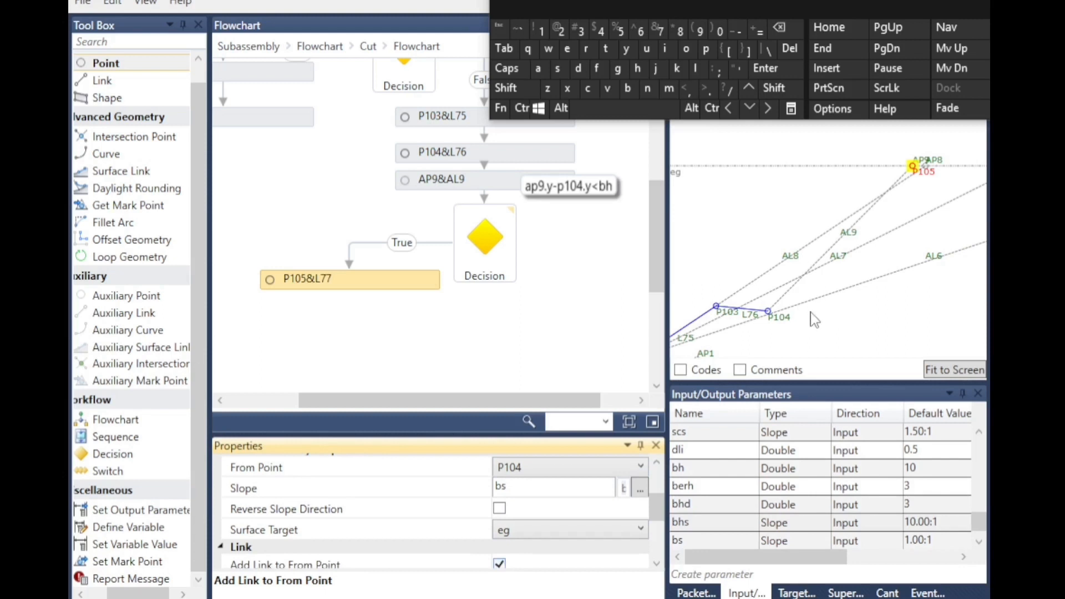
scroll(844, 285, down, 3)
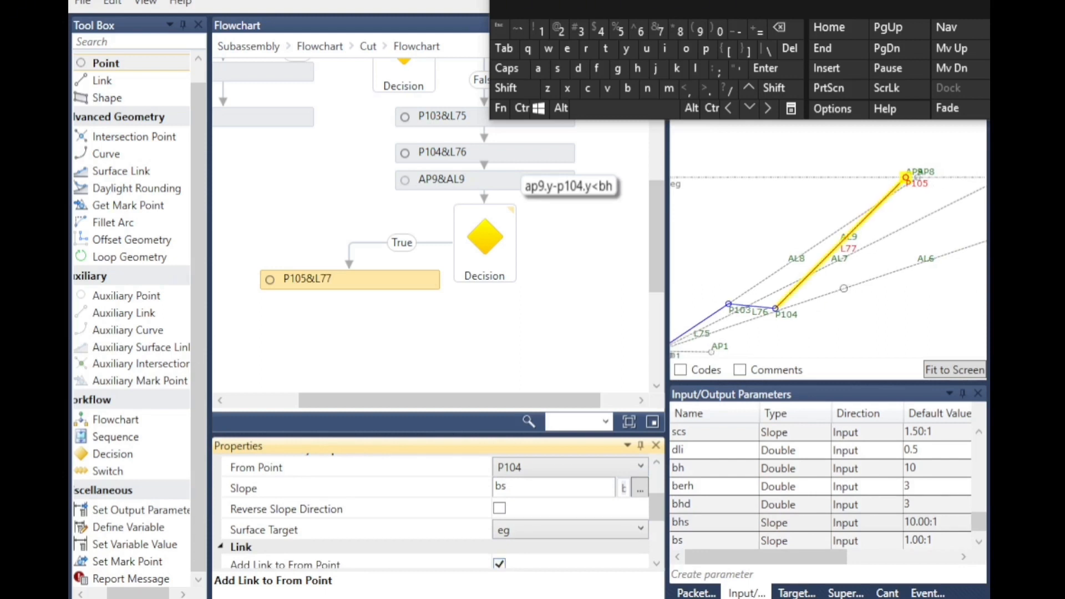
click(560, 322)
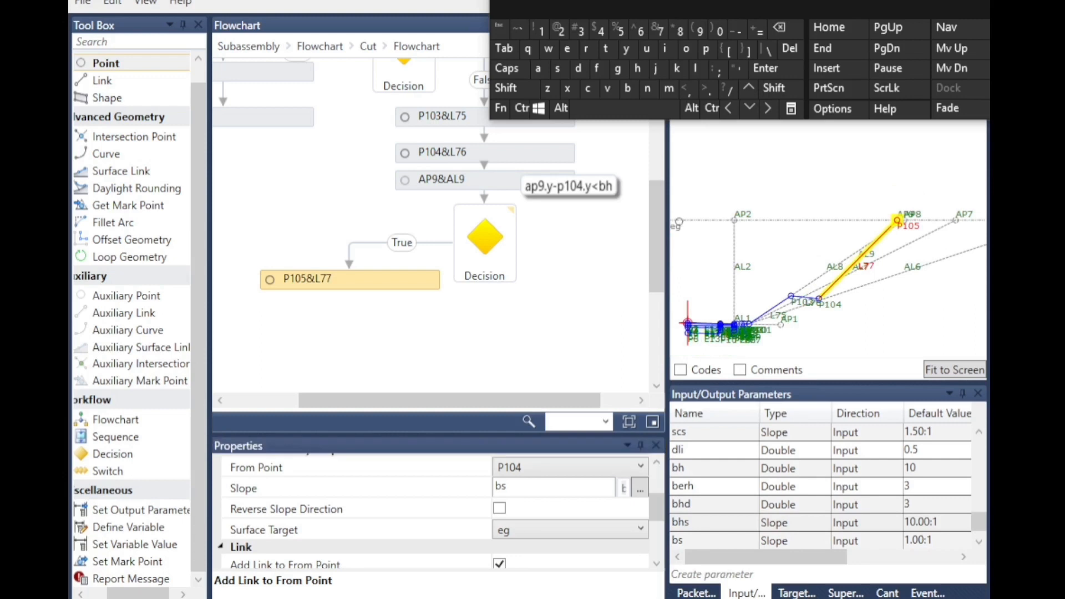
Add another point on the other side of the ap9.y-p104.y<bh decision, replacing its automatic connection with the decision's False branch
drag(129, 64, 446, 284)
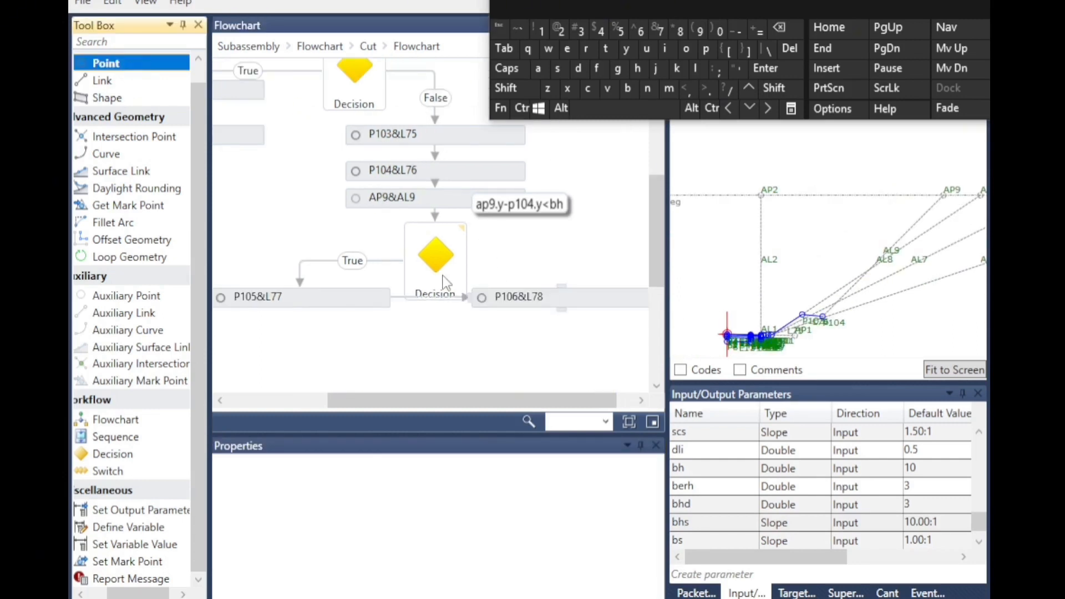
click(393, 298)
click(790, 49)
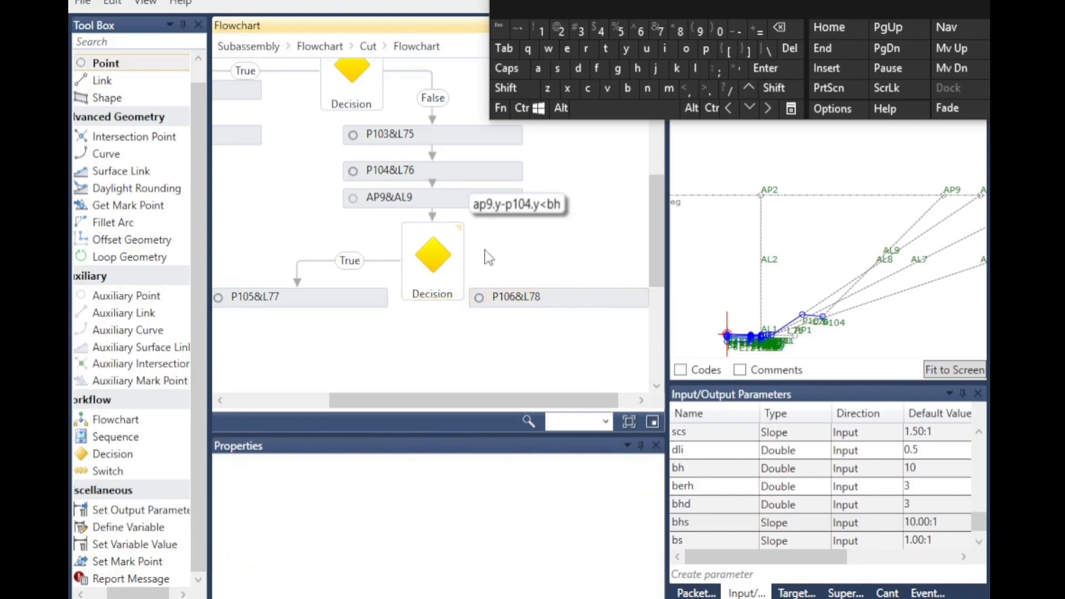
drag(464, 261, 559, 298)
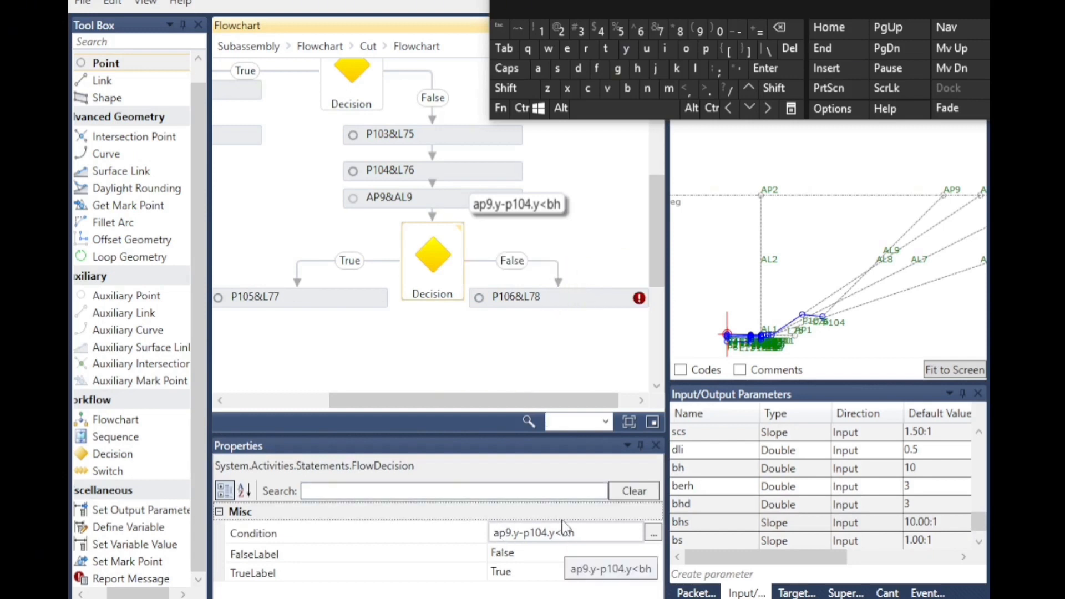
Set point P106's geometry type to Slope and Delta Y, with P104 as its from point
click(482, 304)
scroll(469, 498, up, 3)
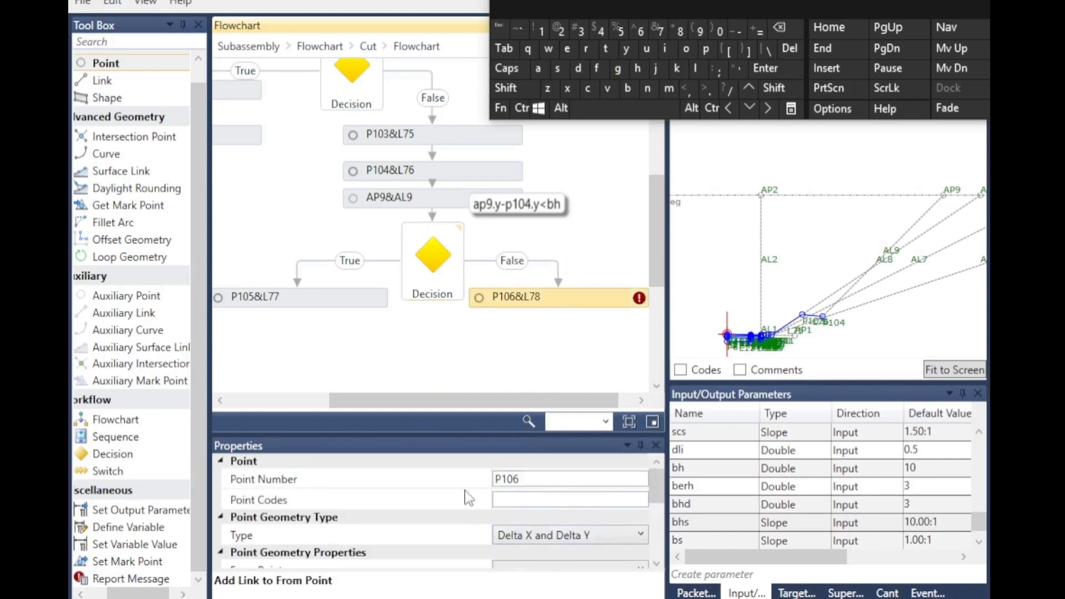
scroll(826, 330, up, 2)
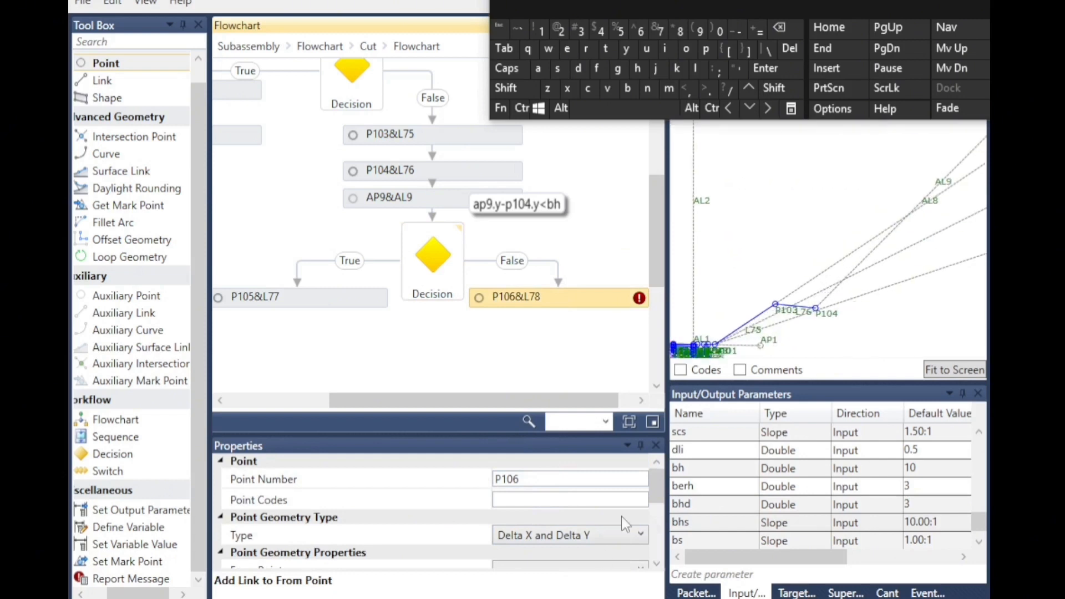
click(549, 539)
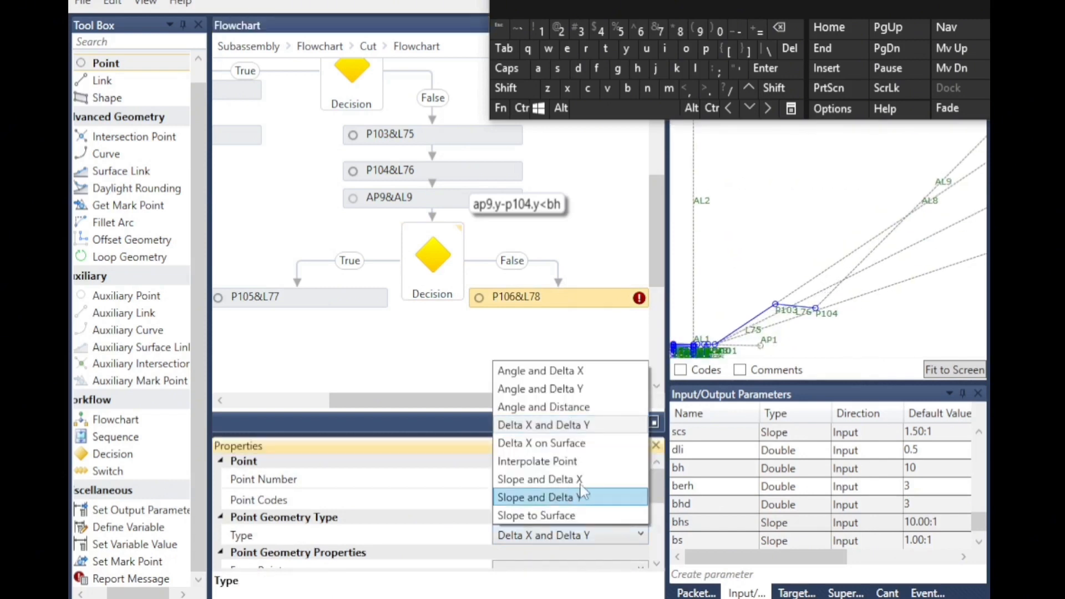
click(541, 502)
scroll(284, 524, down, 3)
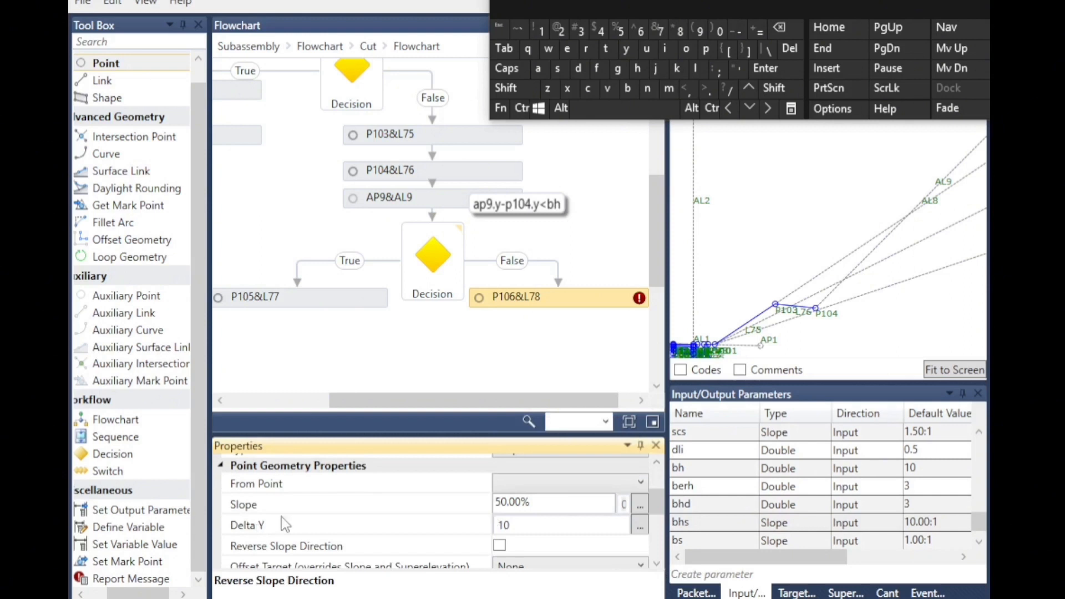
scroll(573, 503, up, 3)
scroll(552, 541, down, 1)
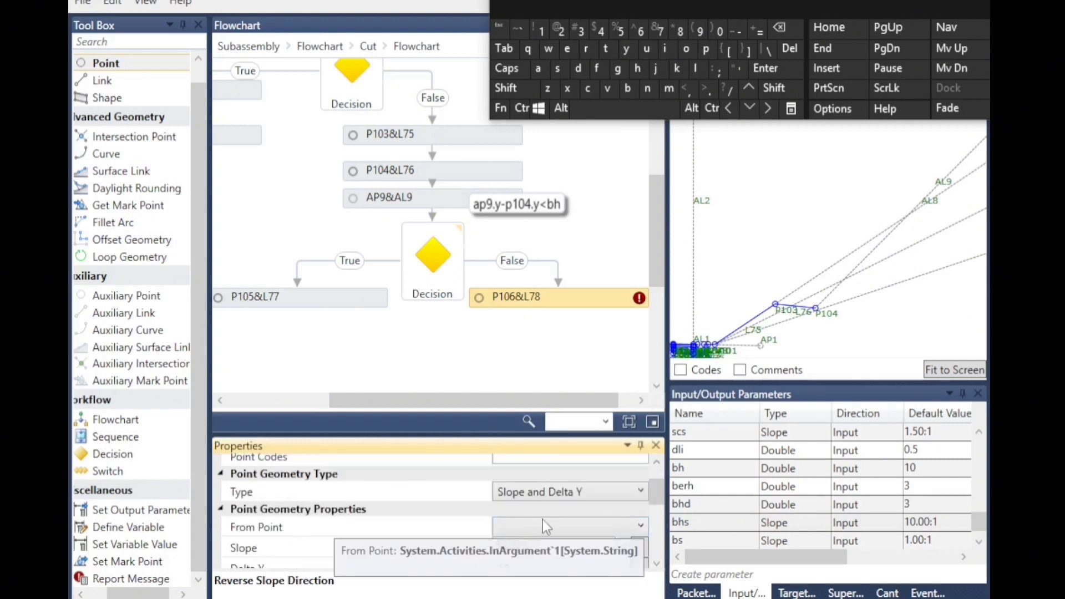
click(542, 525)
scroll(538, 519, up, 1)
click(542, 407)
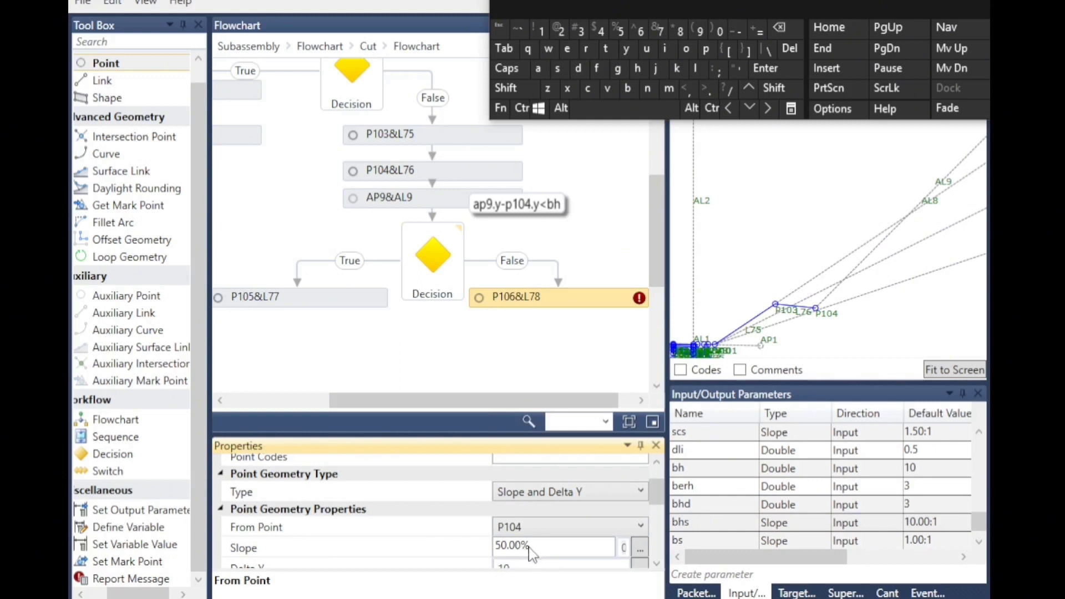
Set P106's slope to bs and its Delta Y to bh
click(531, 549)
drag(553, 546, 473, 546)
click(635, 96)
click(558, 69)
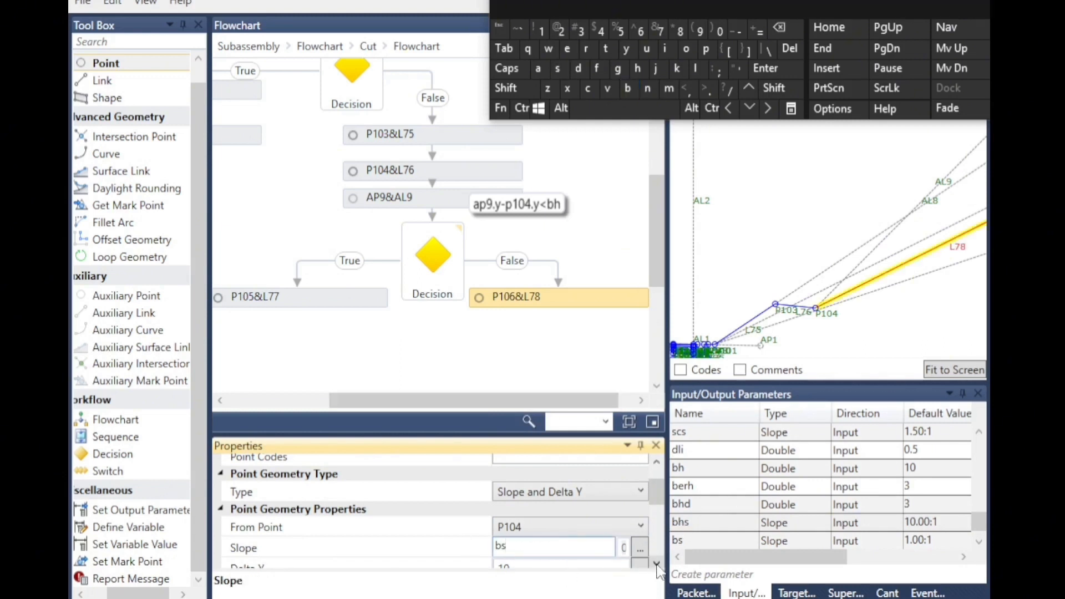
scroll(658, 571, down, 2)
click(516, 510)
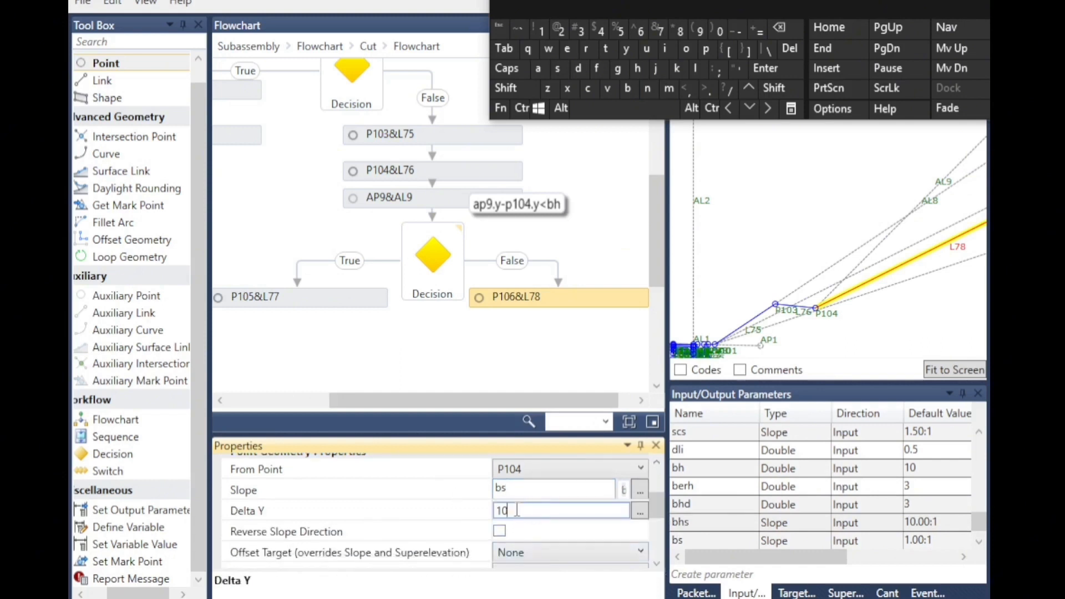
double_click(532, 510)
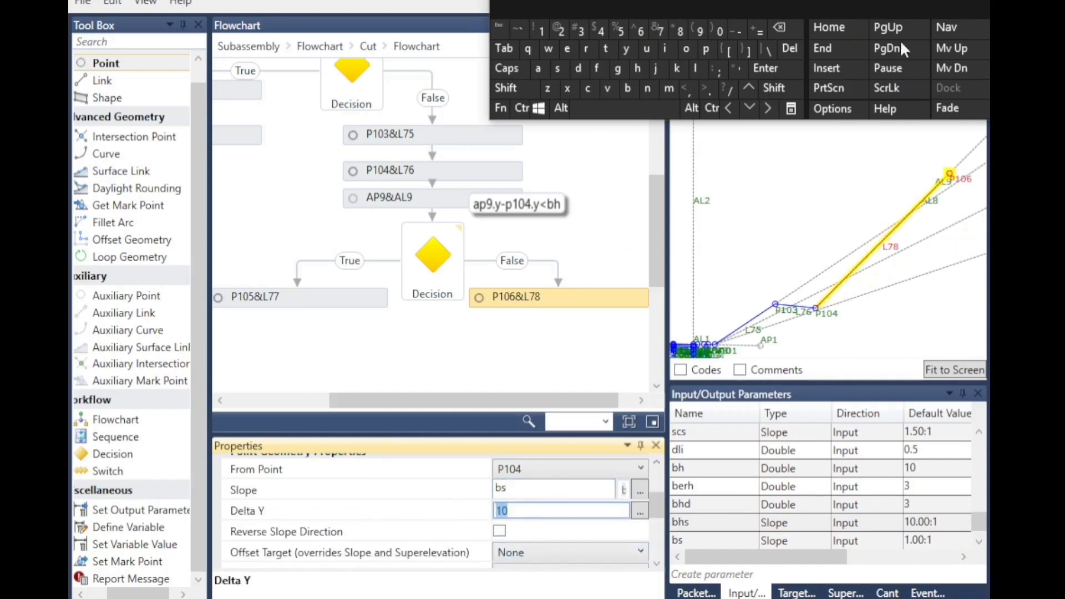
click(628, 89)
click(638, 68)
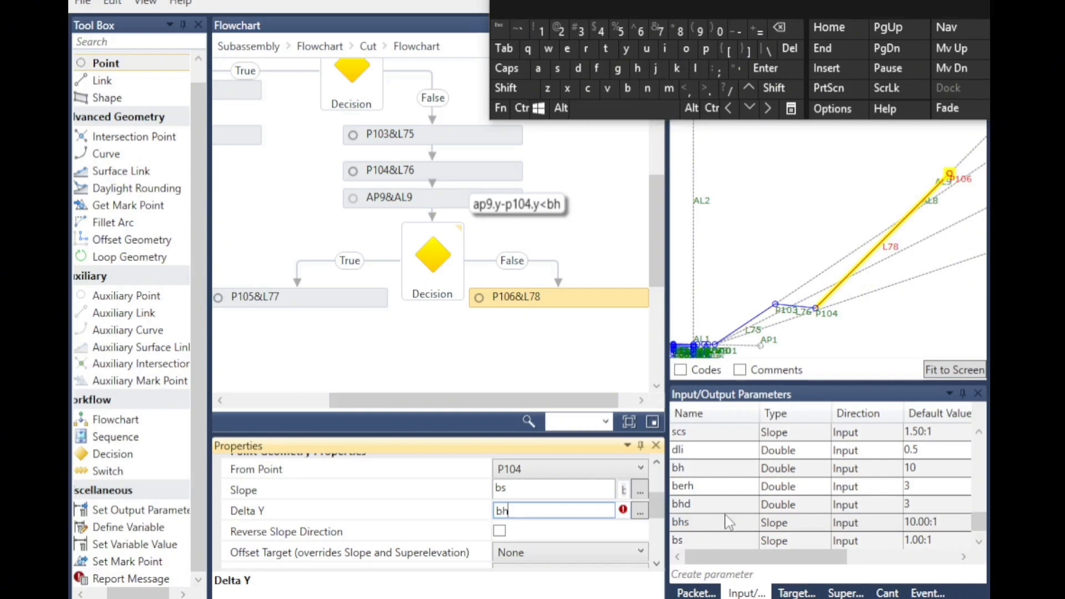
click(577, 353)
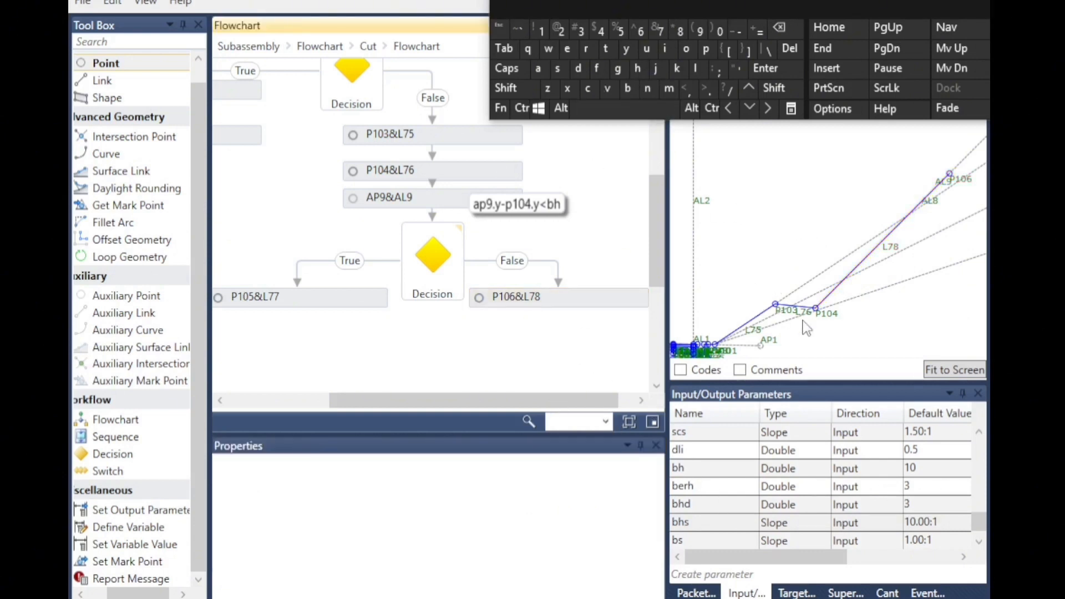
Add a point directly after P106 in the False branch and set its geometry type to Slope and Delta X
scroll(749, 289, down, 2)
scroll(934, 247, up, 2)
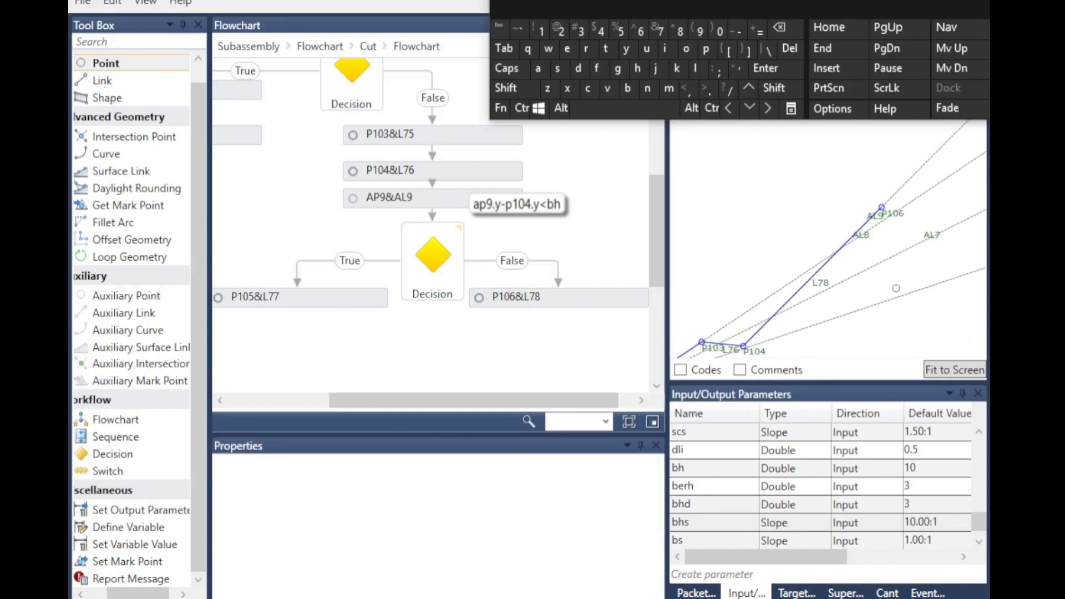
drag(117, 63, 571, 333)
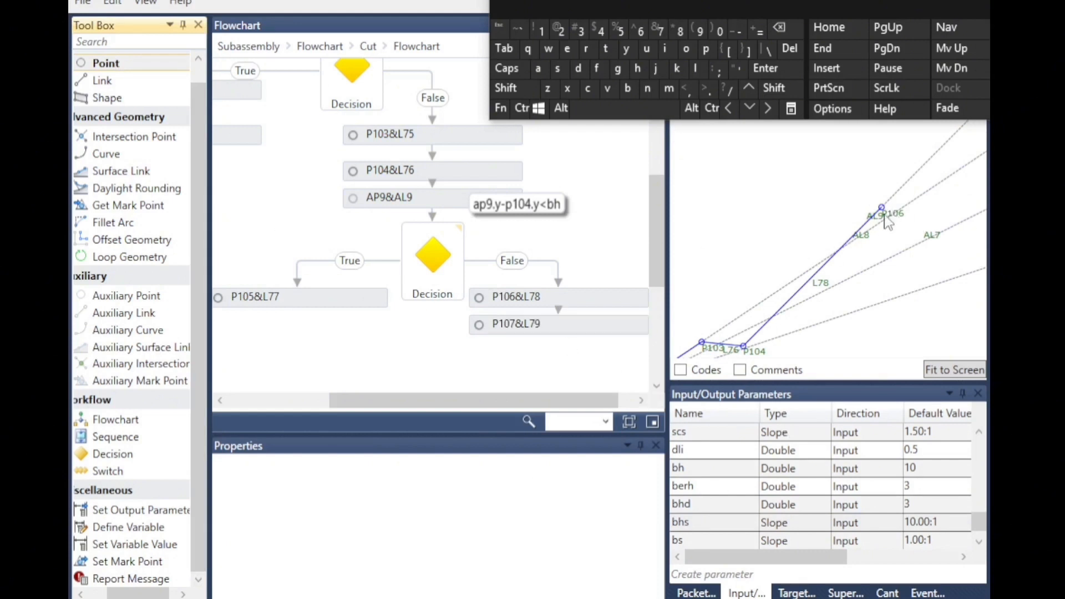
click(549, 325)
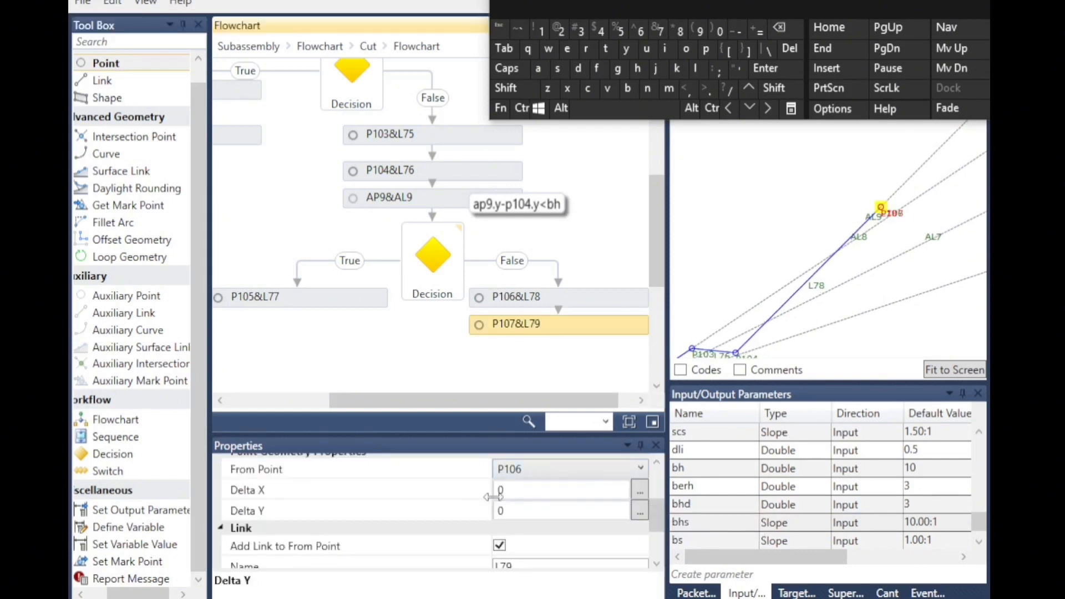
scroll(532, 551, up, 3)
click(567, 521)
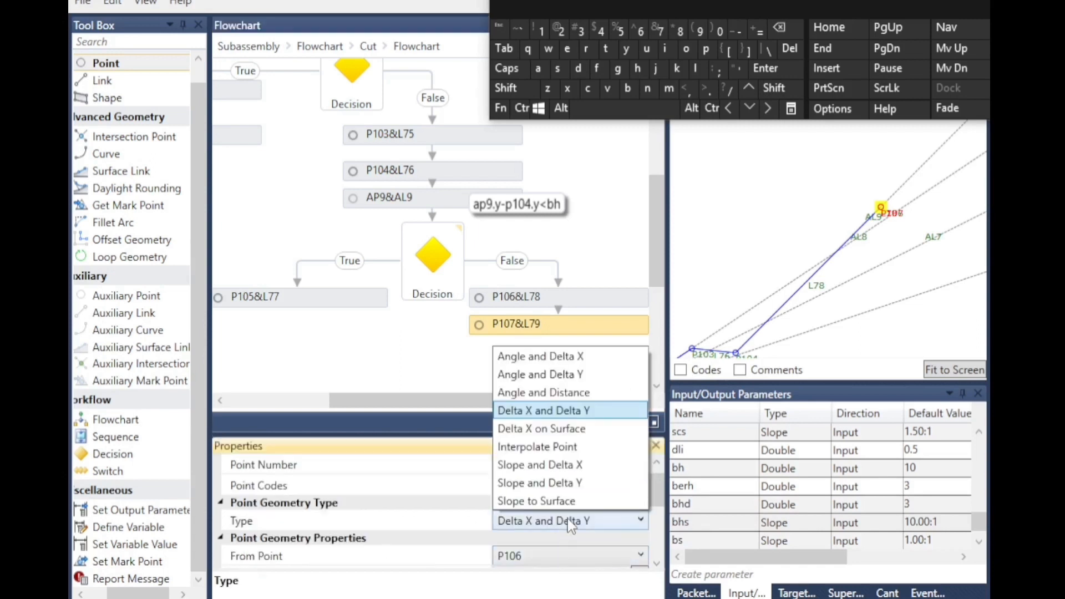
click(547, 465)
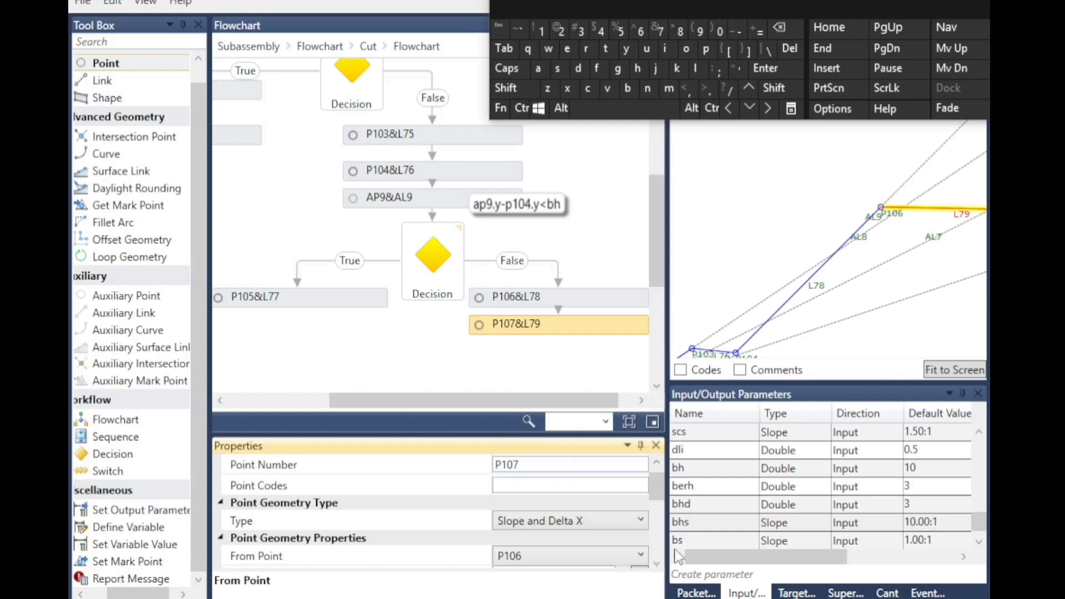
Set P107's slope to -bhs and its Delta X to bhd
scroll(655, 565, down, 3)
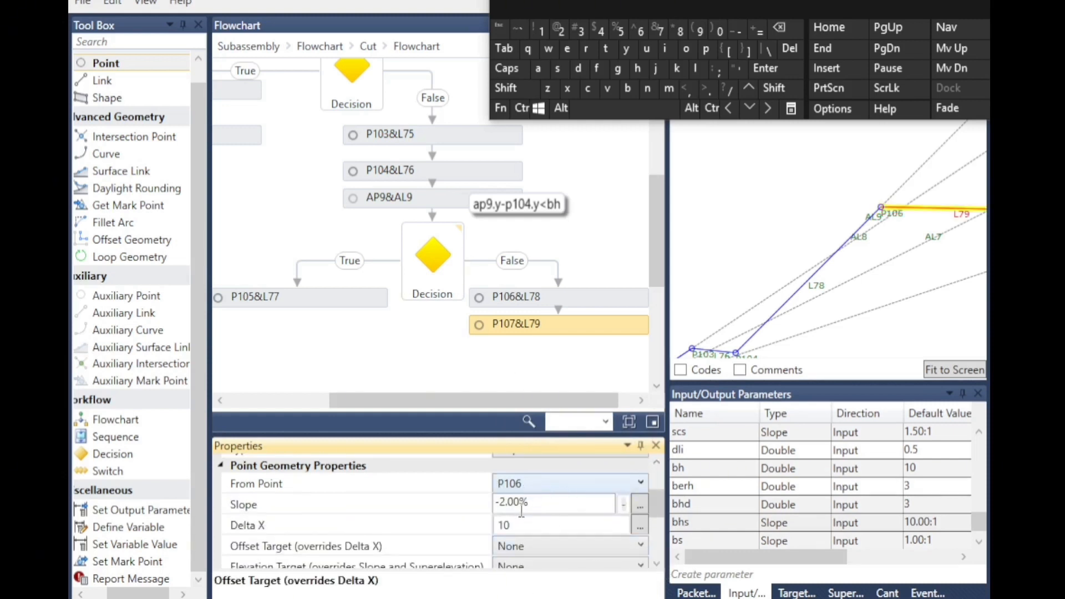
drag(525, 503, 499, 502)
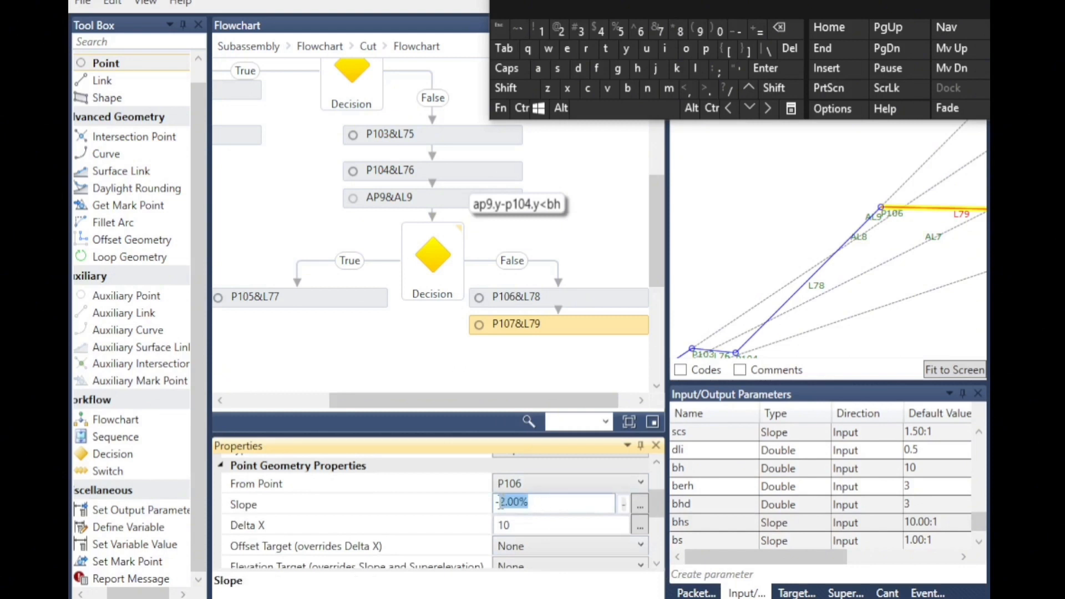
click(628, 88)
click(637, 68)
click(558, 68)
click(513, 524)
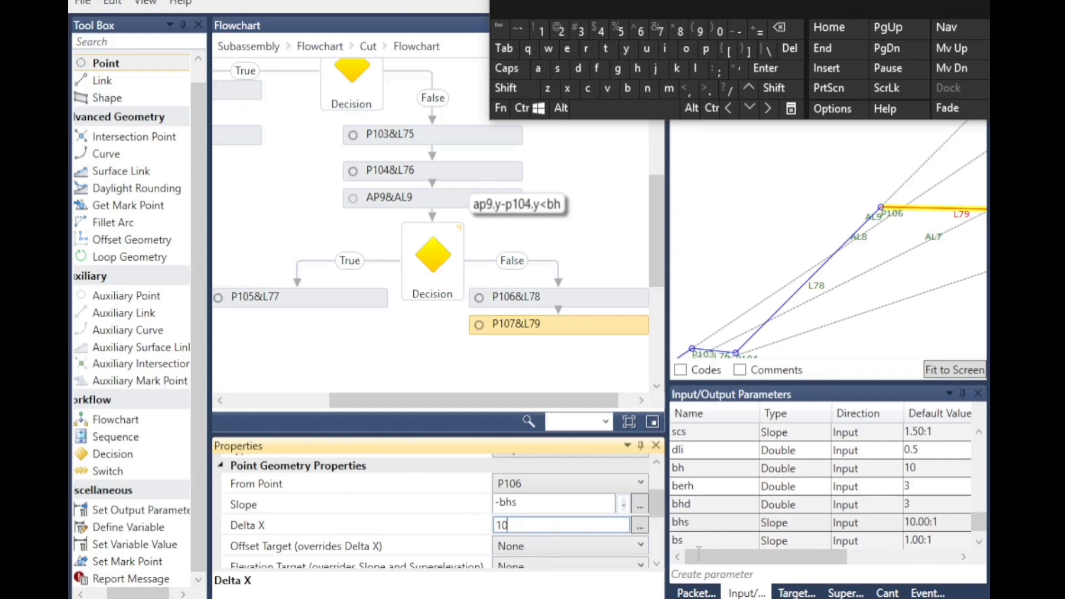
key(Return)
click(627, 87)
click(638, 68)
text(d)
click(537, 356)
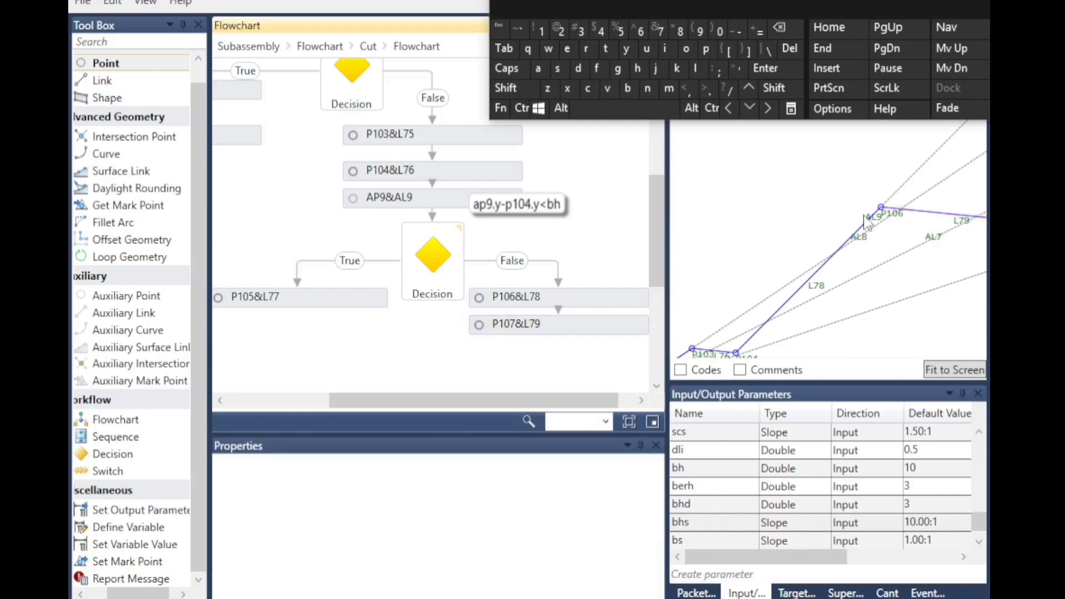
Add a loop geometry directly after P107 in the False branch and set its surface target to eg
scroll(788, 265, down, 2)
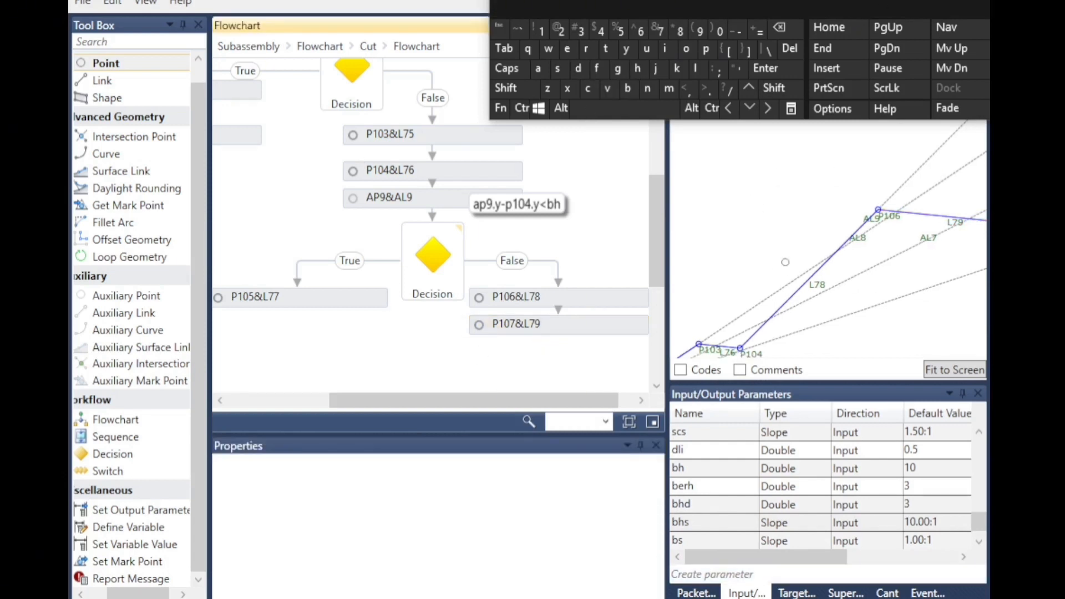
scroll(906, 259, down, 5)
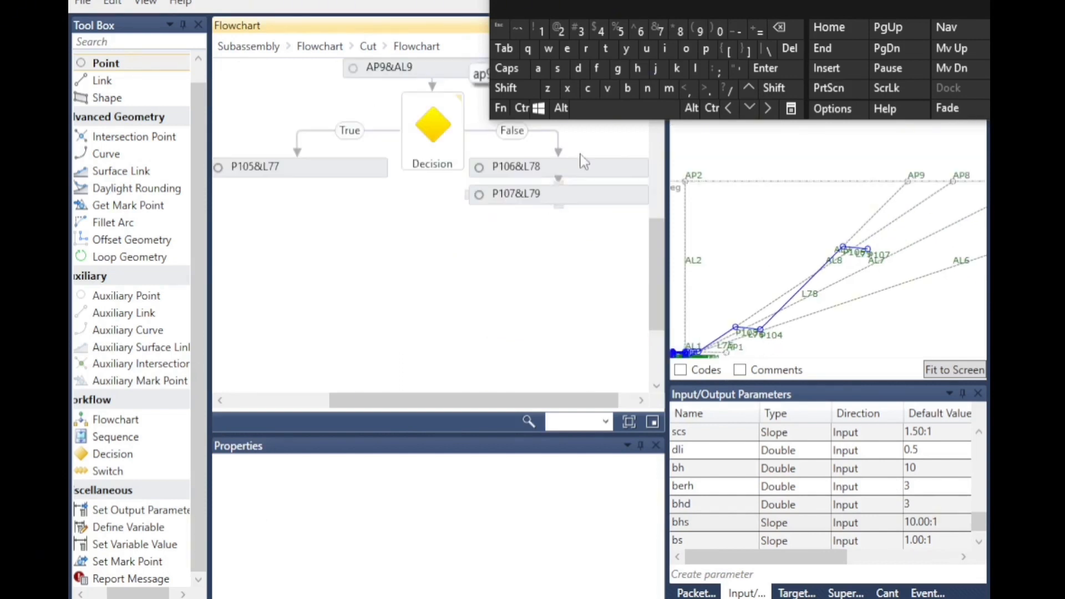
drag(115, 262, 556, 265)
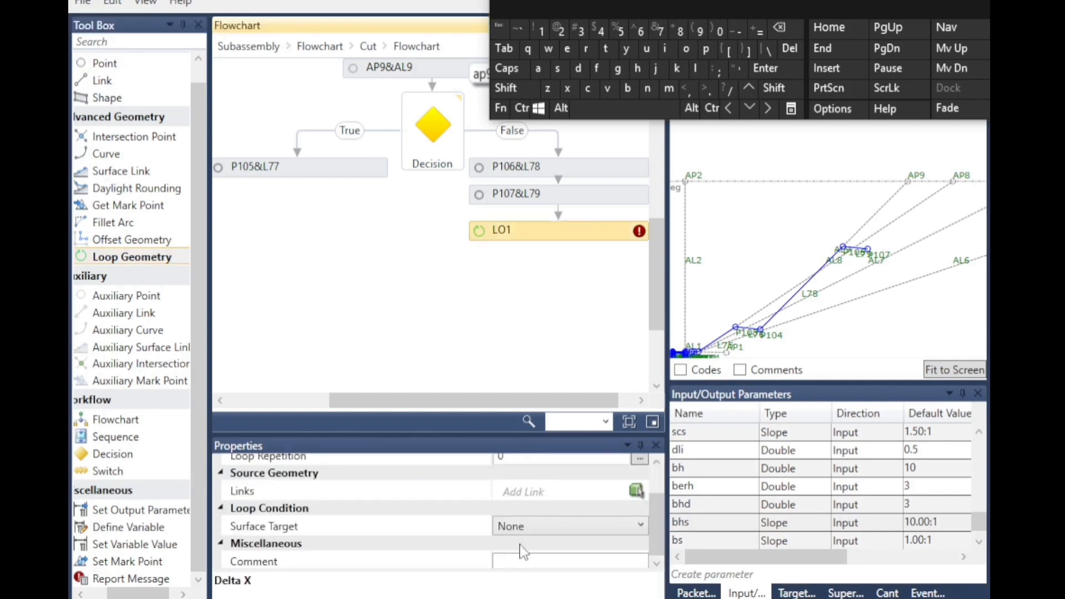
scroll(414, 488, up, 2)
scroll(304, 552, down, 2)
click(525, 527)
click(509, 561)
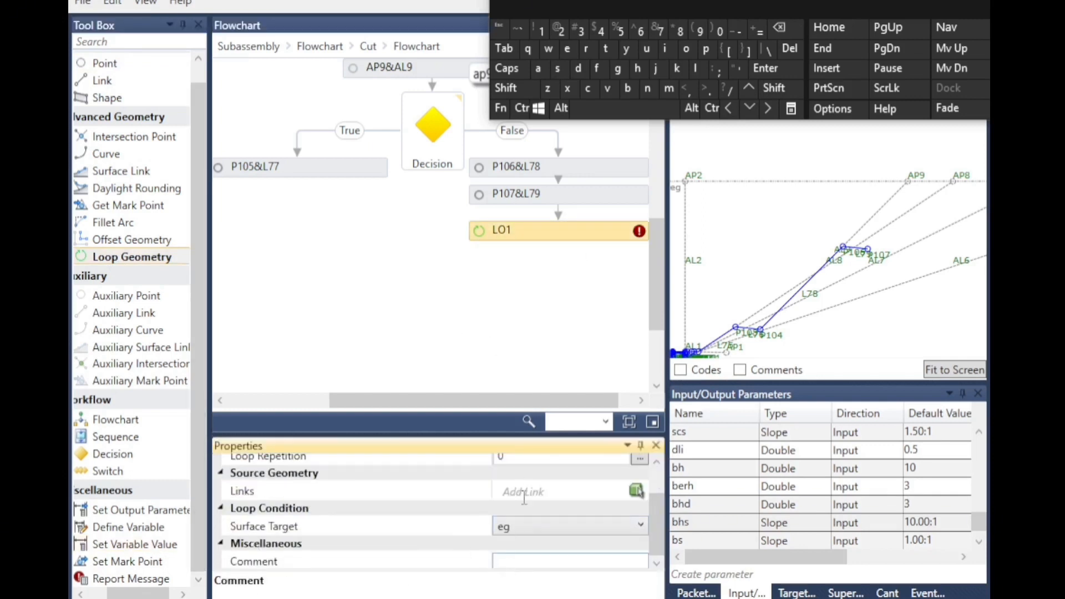
Give loop LO1 the source links L79 and L78 and set its repetition to 30
scroll(842, 258, up, 6)
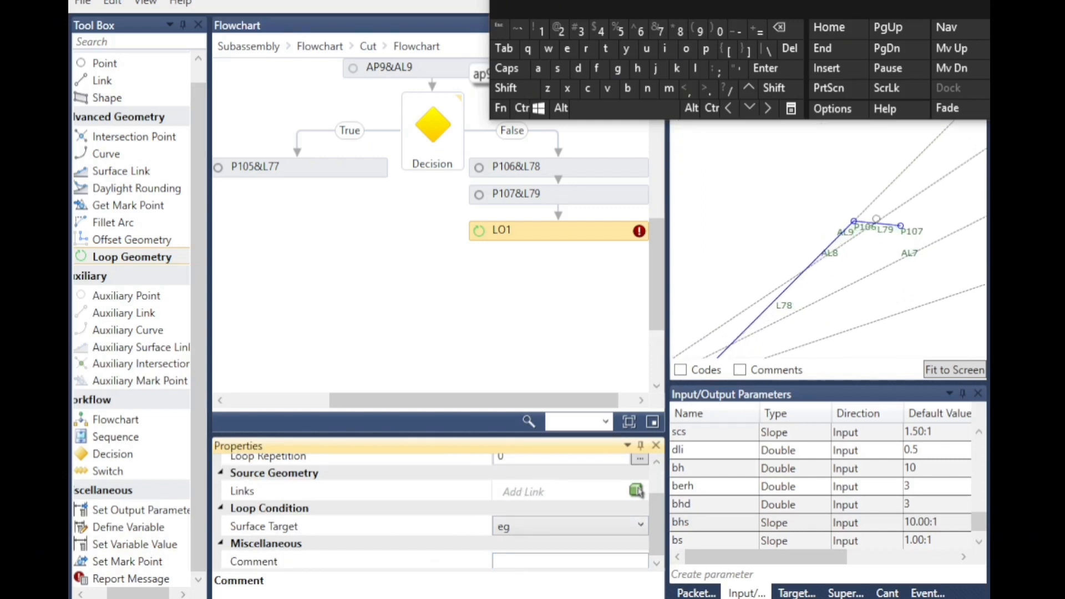
click(525, 494)
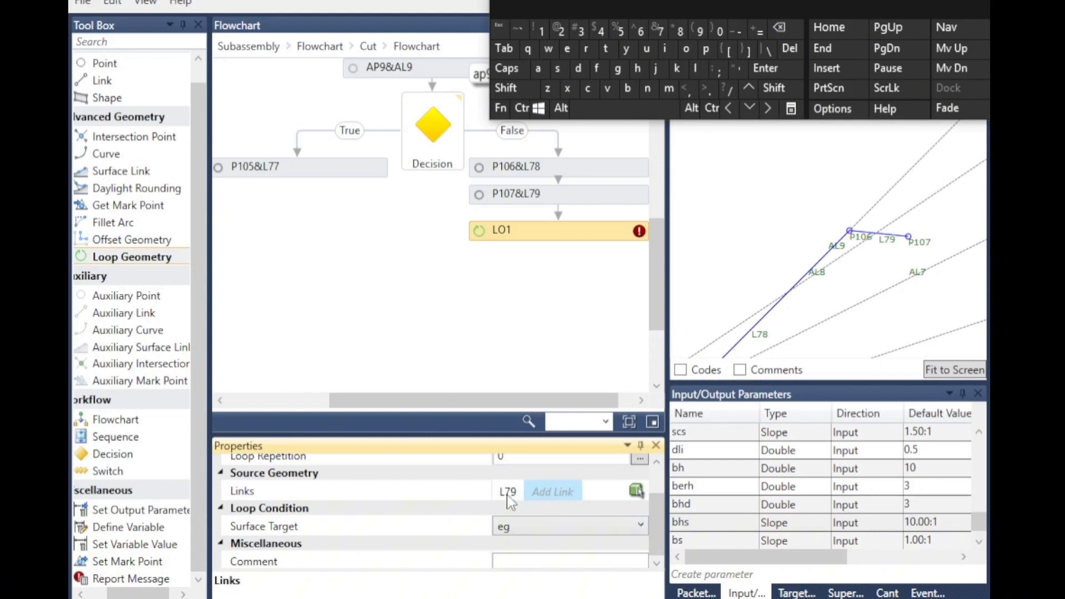
click(514, 489)
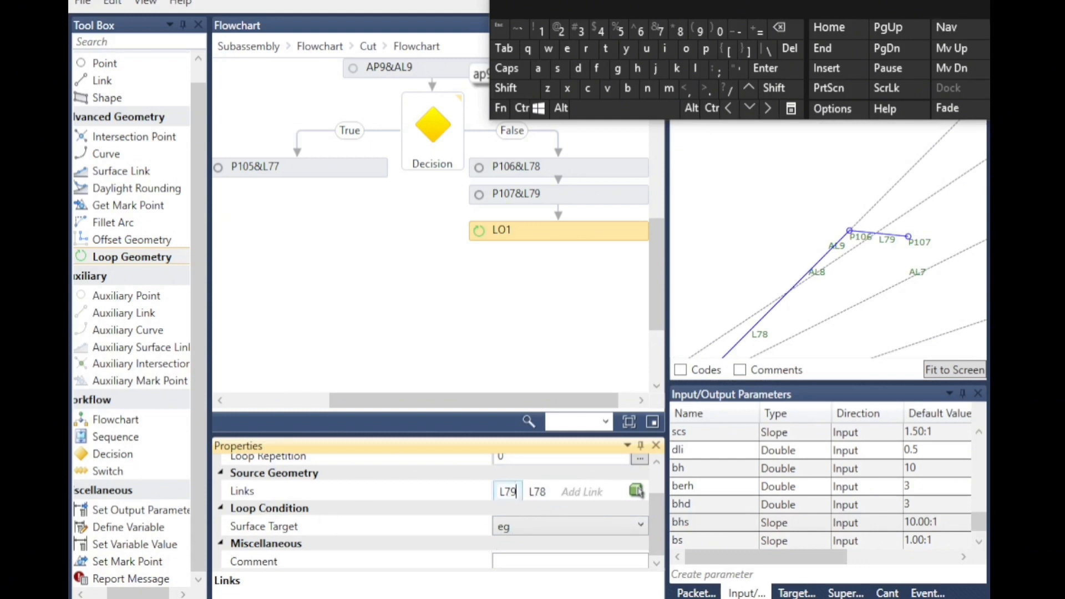
click(541, 538)
scroll(524, 488, up, 2)
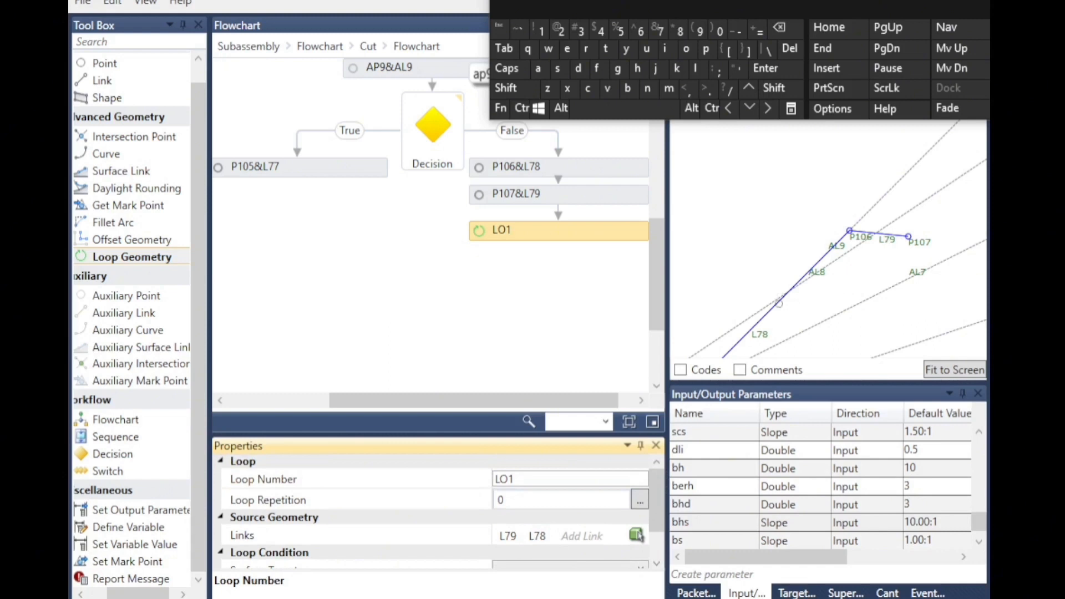
click(530, 500)
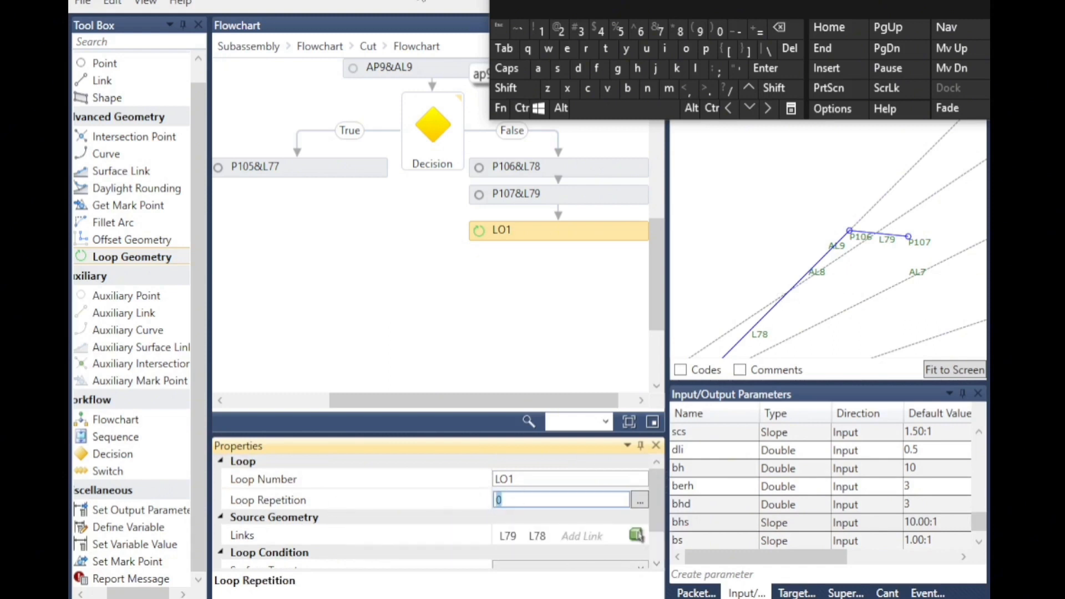
click(580, 30)
click(719, 30)
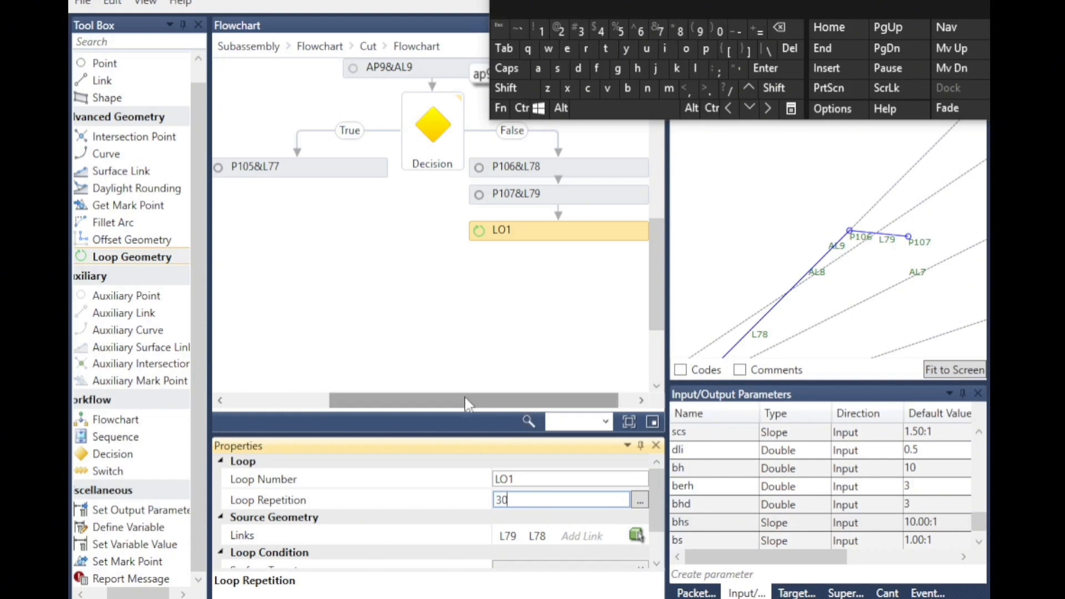
click(758, 286)
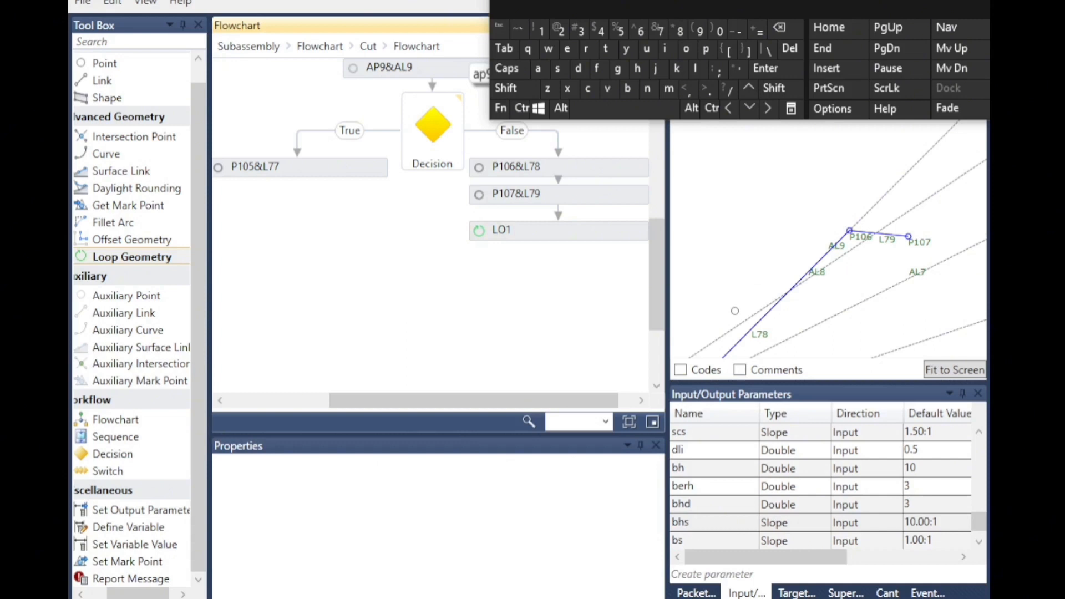
Add a point directly after loop LO1 in the False branch
scroll(735, 311, down, 3)
scroll(872, 241, down, 1)
scroll(904, 288, down, 1)
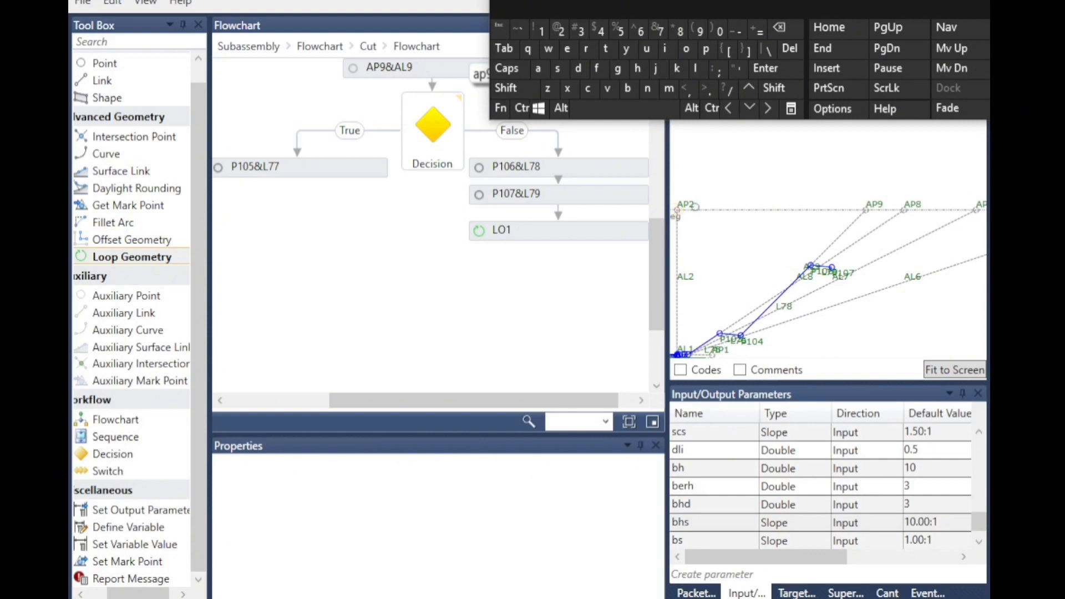
scroll(800, 289, down, 1)
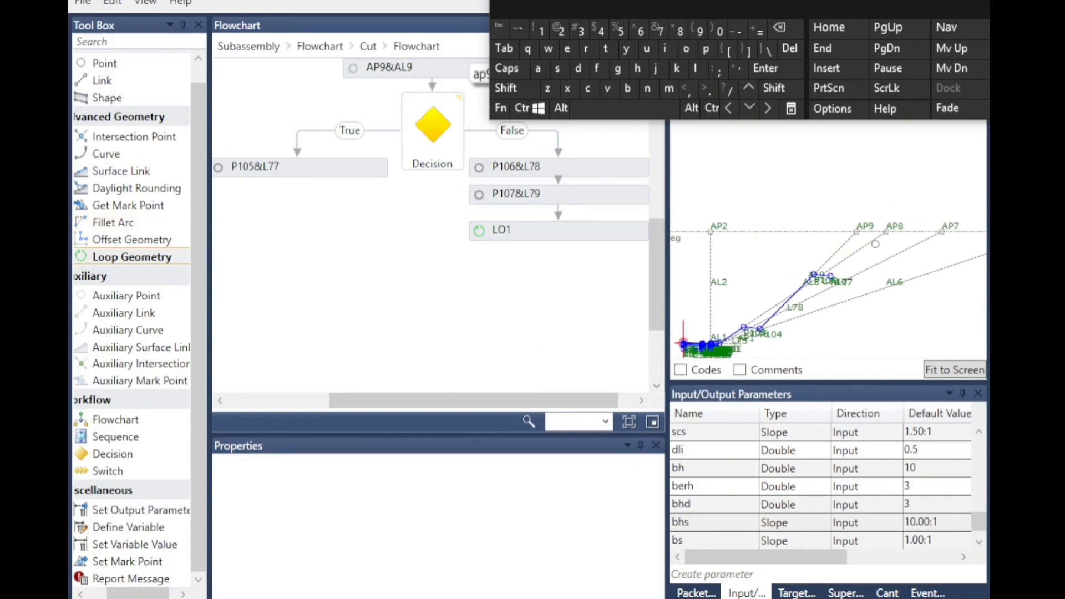
drag(105, 63, 561, 247)
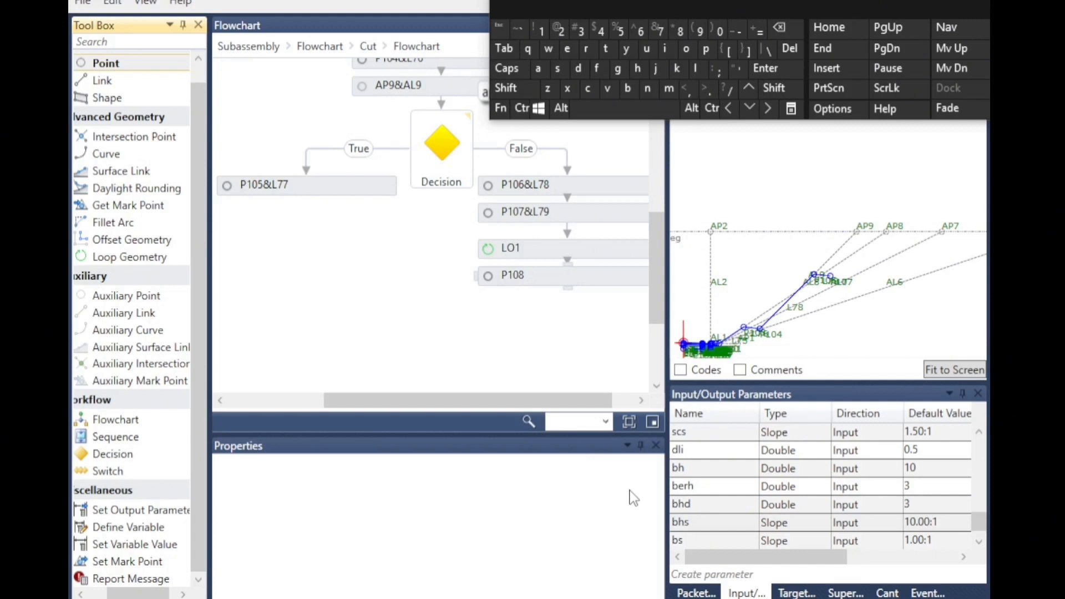
scroll(628, 496, down, 1)
scroll(527, 510, up, 1)
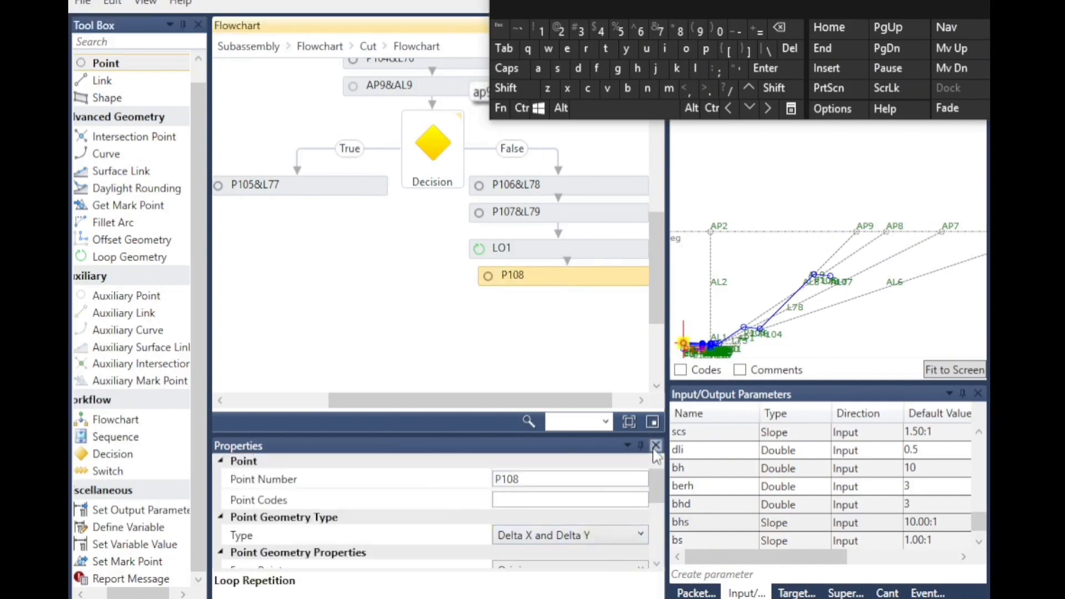
Set point P108's geometry type to Slope to Surface, with LO1.EndPoint as its from point
scroll(541, 494, down, 1)
click(542, 498)
click(551, 474)
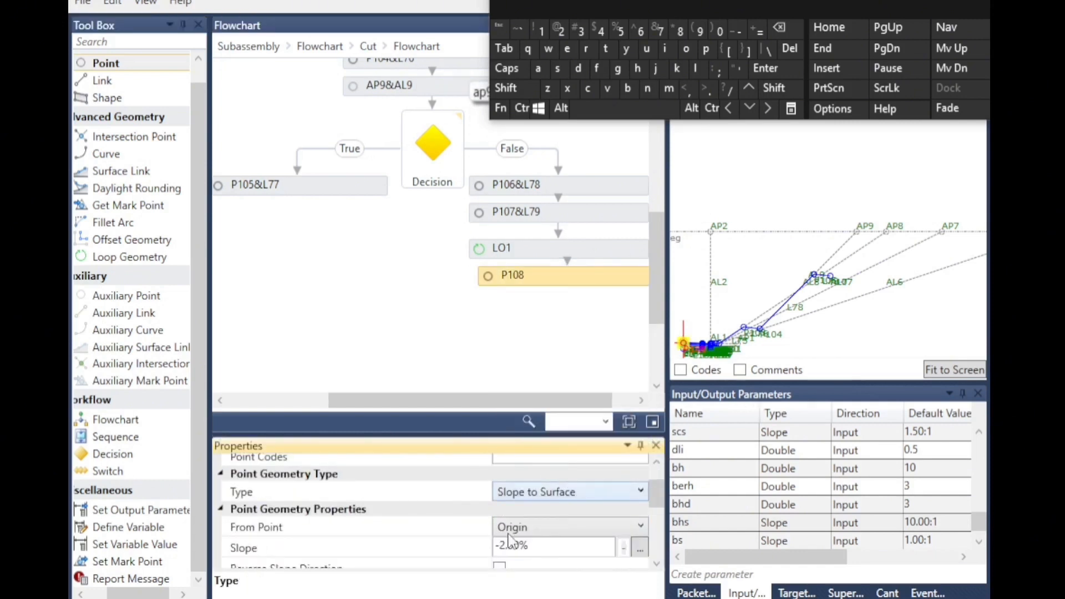
click(539, 532)
scroll(541, 483, up, 10)
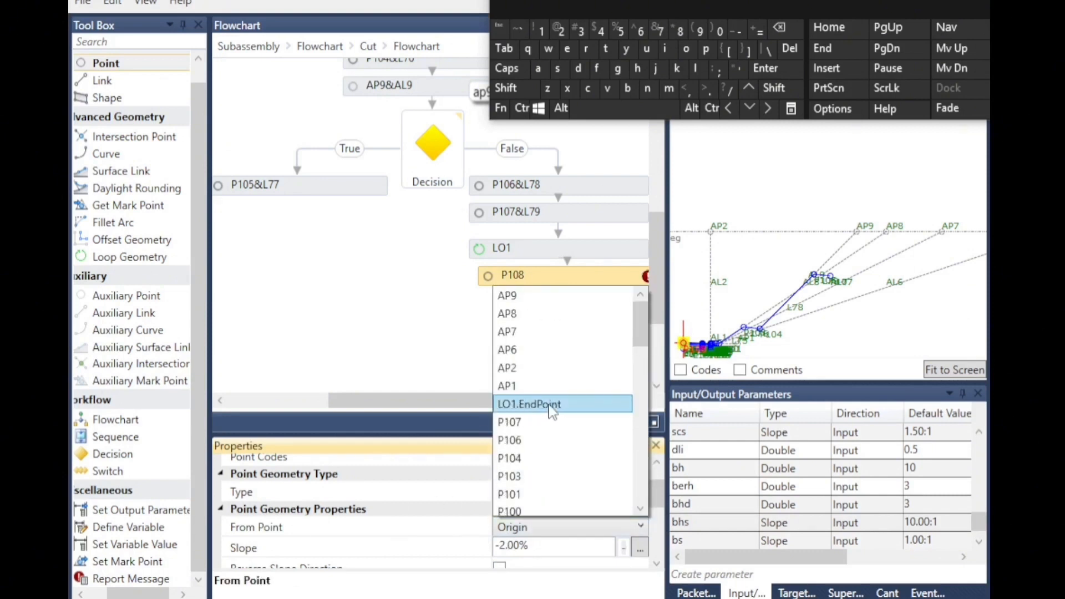
click(520, 405)
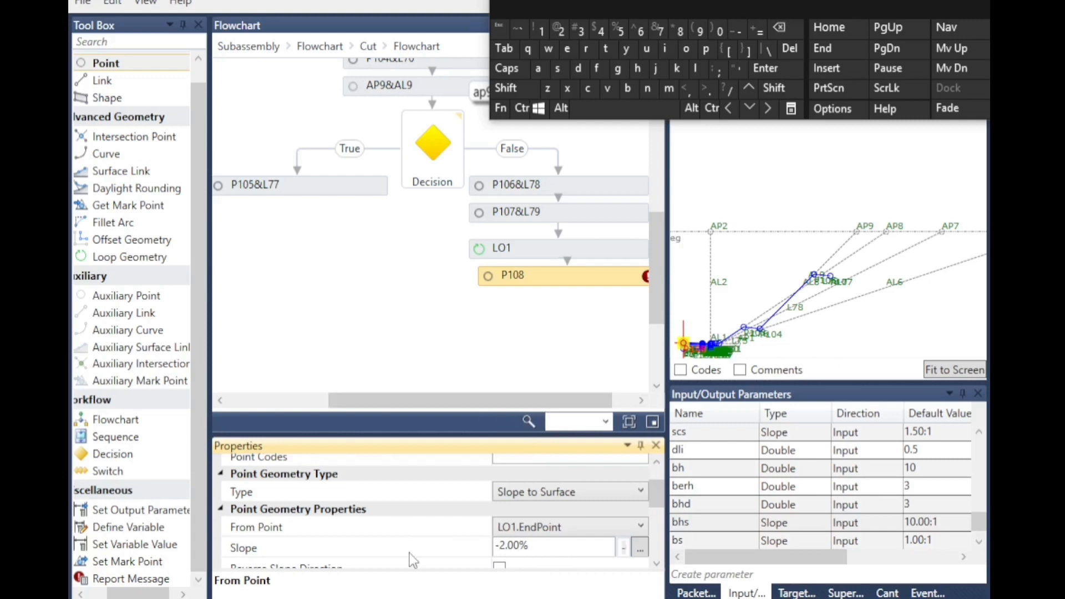
Set P108's slope to bs and its surface target to eg, and add a link to its from point
click(535, 547)
click(628, 88)
click(558, 68)
scroll(654, 560, down, 3)
click(542, 518)
click(515, 540)
click(557, 527)
click(503, 556)
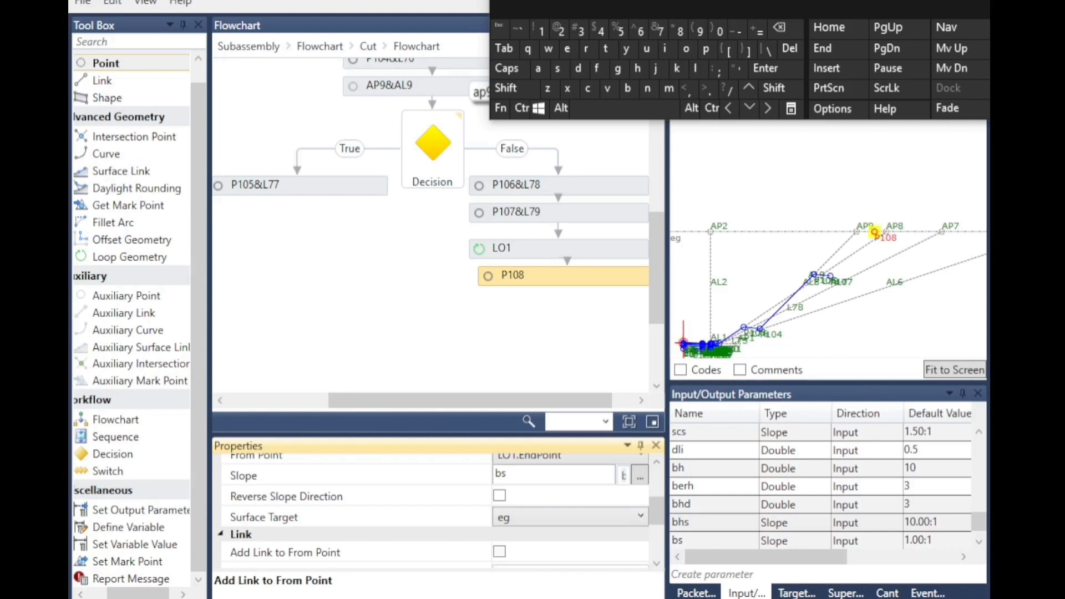
click(500, 552)
scroll(835, 280, up, 4)
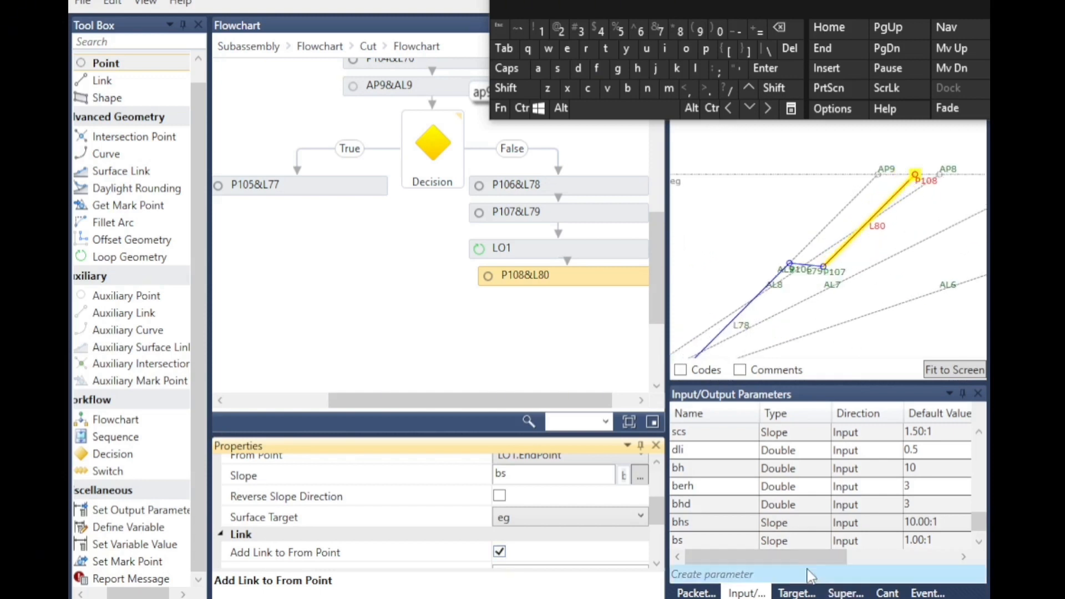
Set the eg surface target's preview value to 67 and examine the repeated benches in the preview
click(797, 592)
scroll(744, 329, down, 1)
double_click(941, 432)
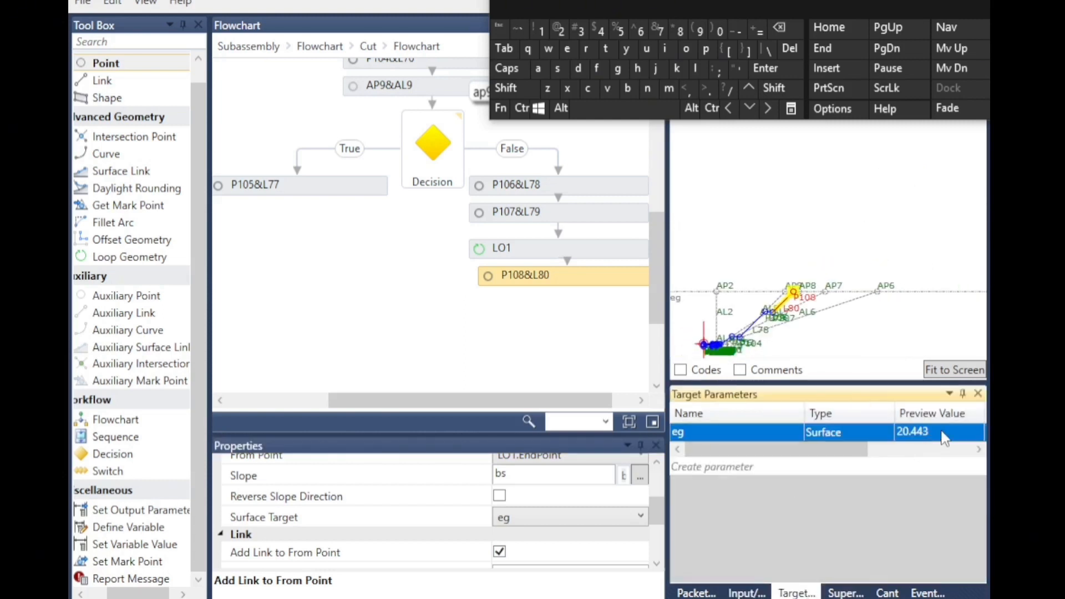
text(67)
click(840, 331)
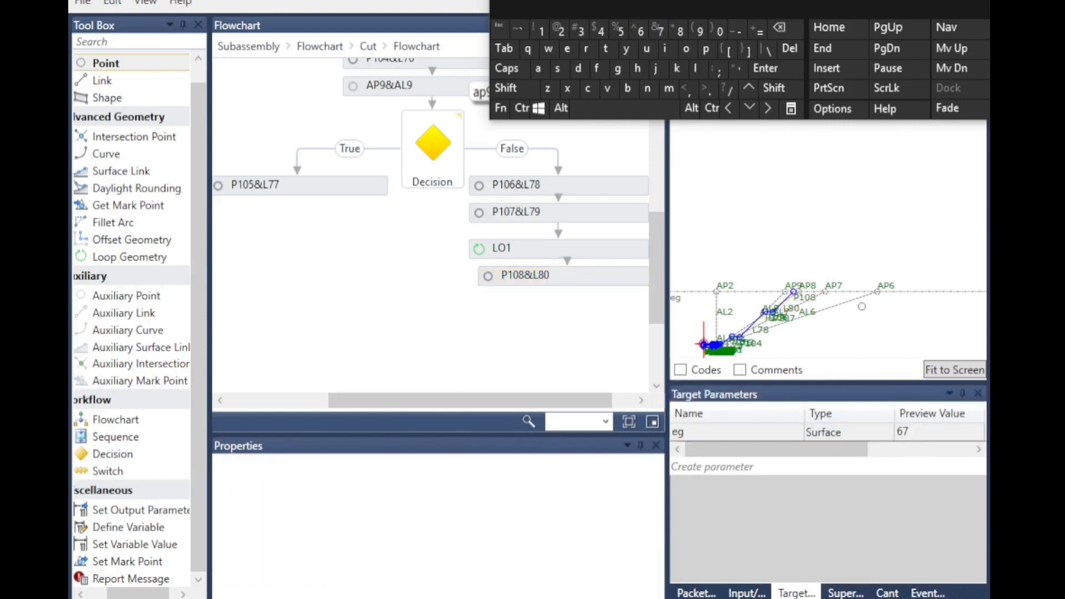
scroll(799, 338, up, 1)
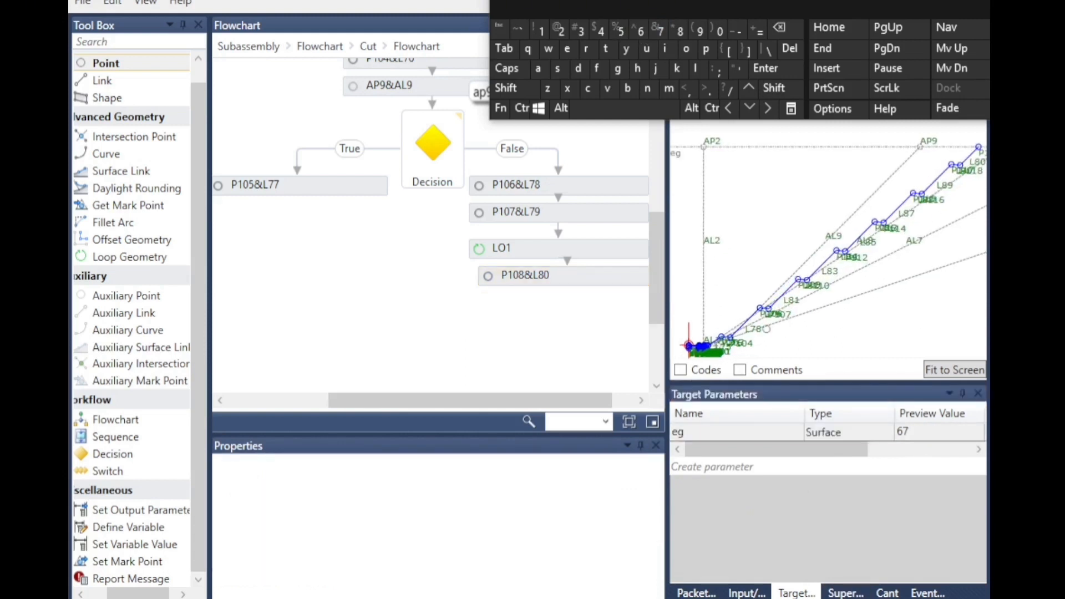
scroll(738, 339, down, 1)
scroll(896, 221, up, 2)
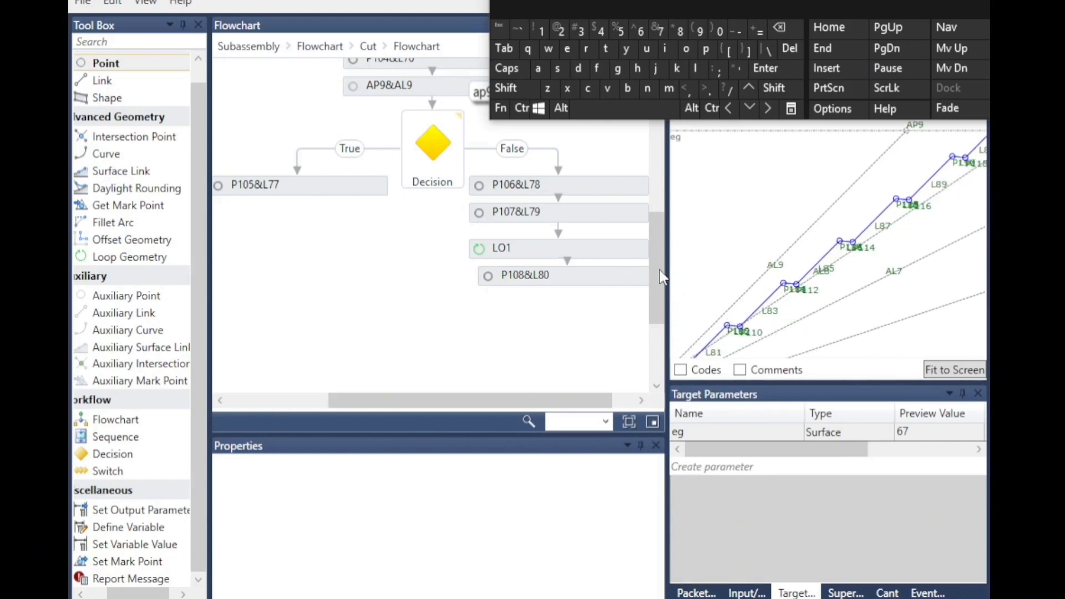
scroll(891, 268, down, 1)
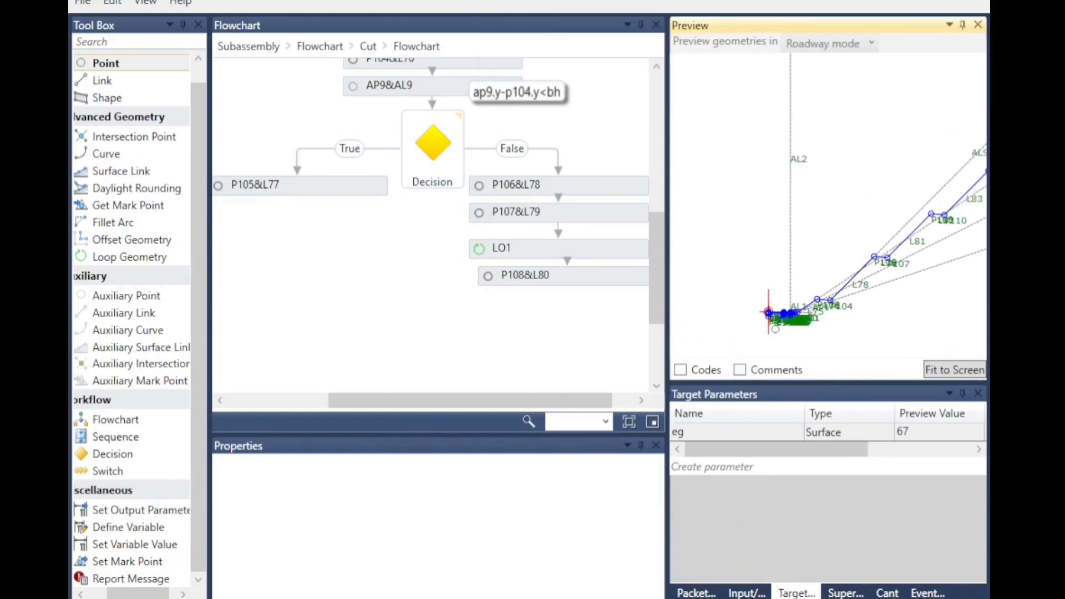
scroll(900, 234, down, 2)
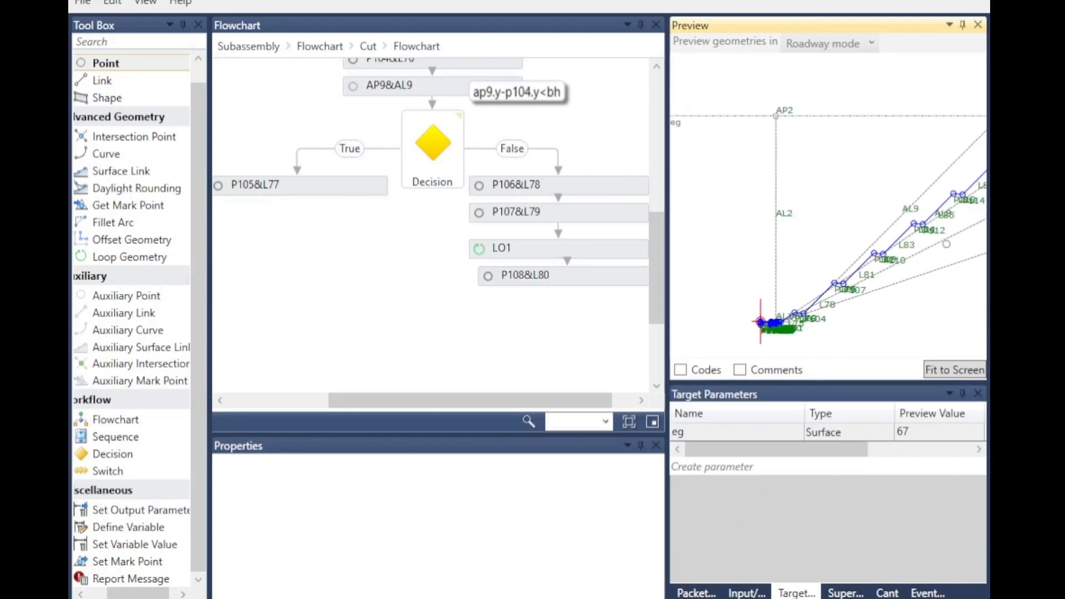
scroll(947, 243, up, 1)
Set the eg surface target's preview value to 222
click(905, 435)
click(915, 434)
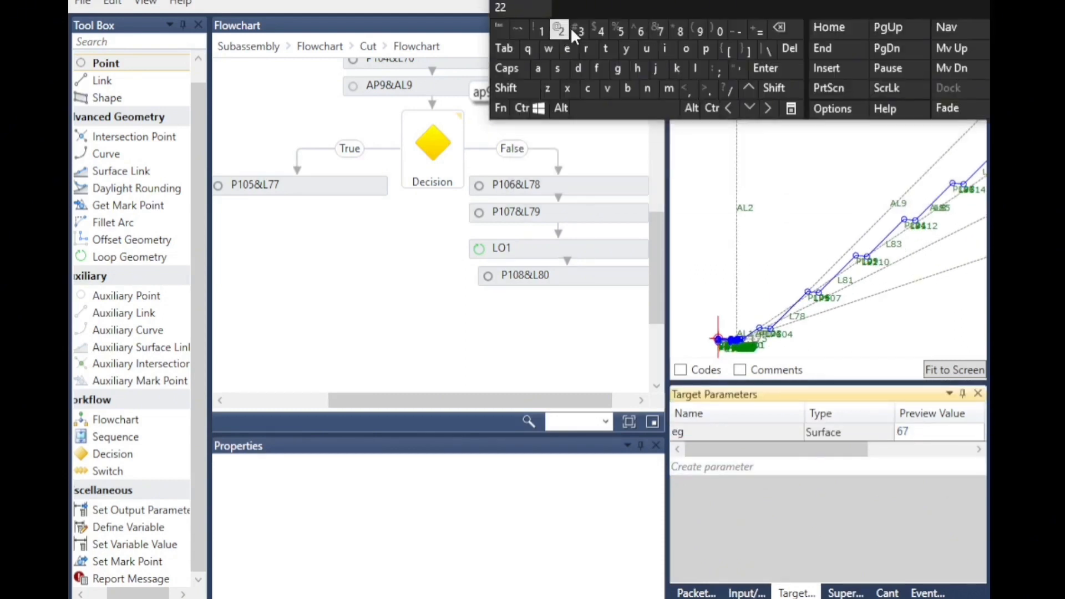
double_click(915, 436)
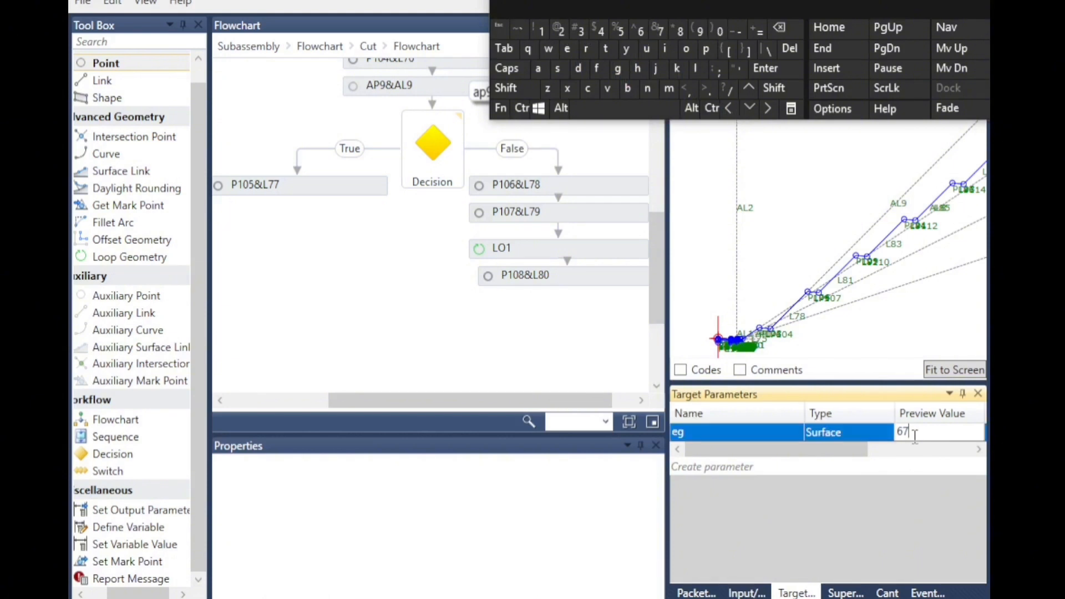
text(222)
click(764, 303)
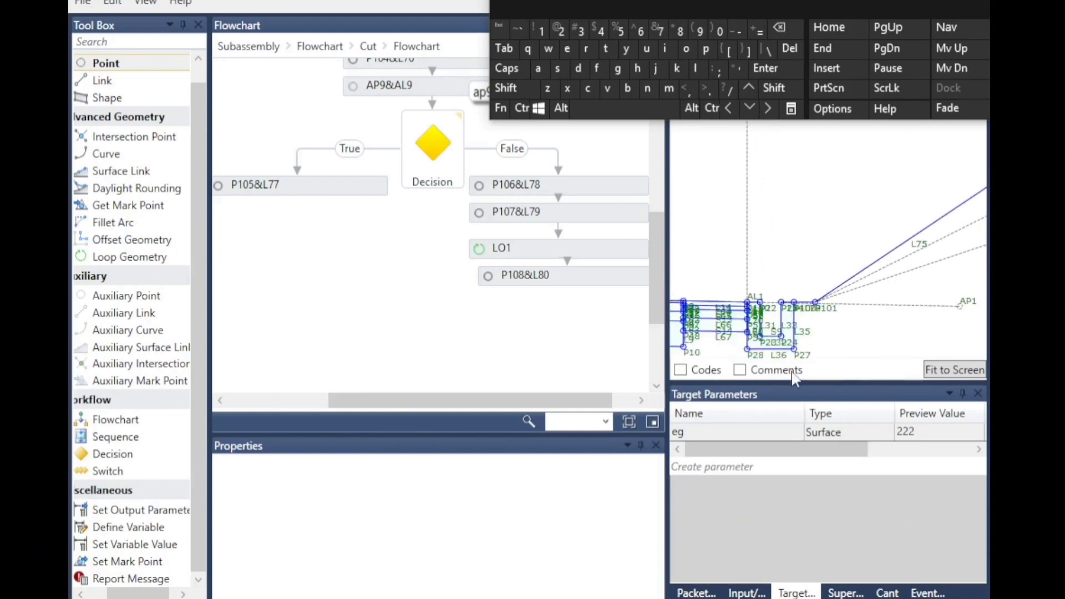
Set the ditch input parameter's default value to mud and check the ditch shape in the preview
click(747, 593)
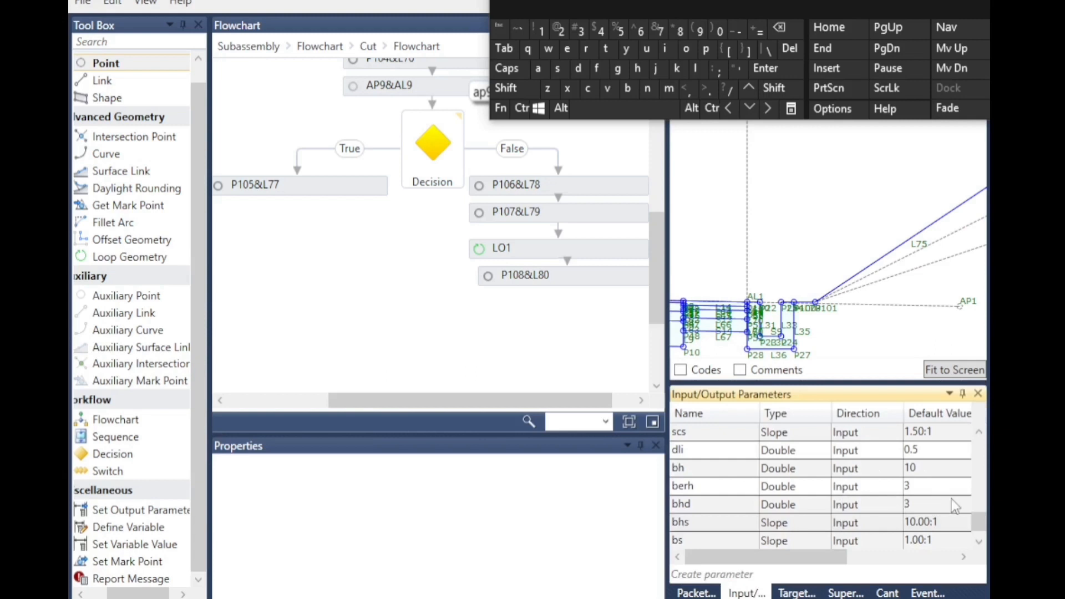
click(982, 431)
click(983, 431)
click(982, 431)
click(983, 431)
click(983, 431)
click(983, 431)
click(983, 431)
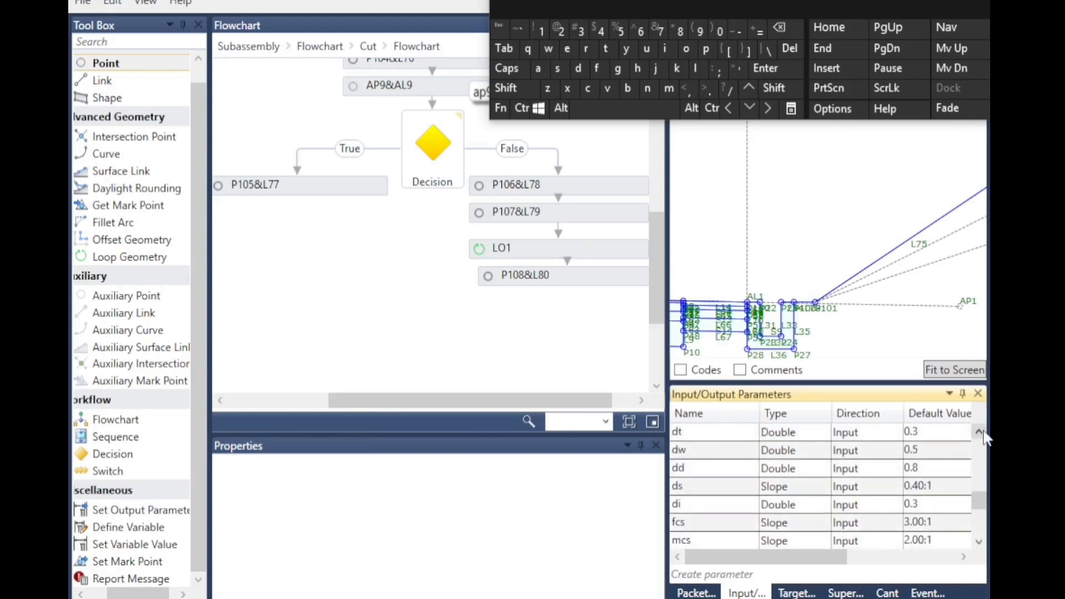
click(983, 431)
click(983, 431)
click(983, 431)
click(907, 472)
click(910, 478)
click(902, 502)
click(873, 347)
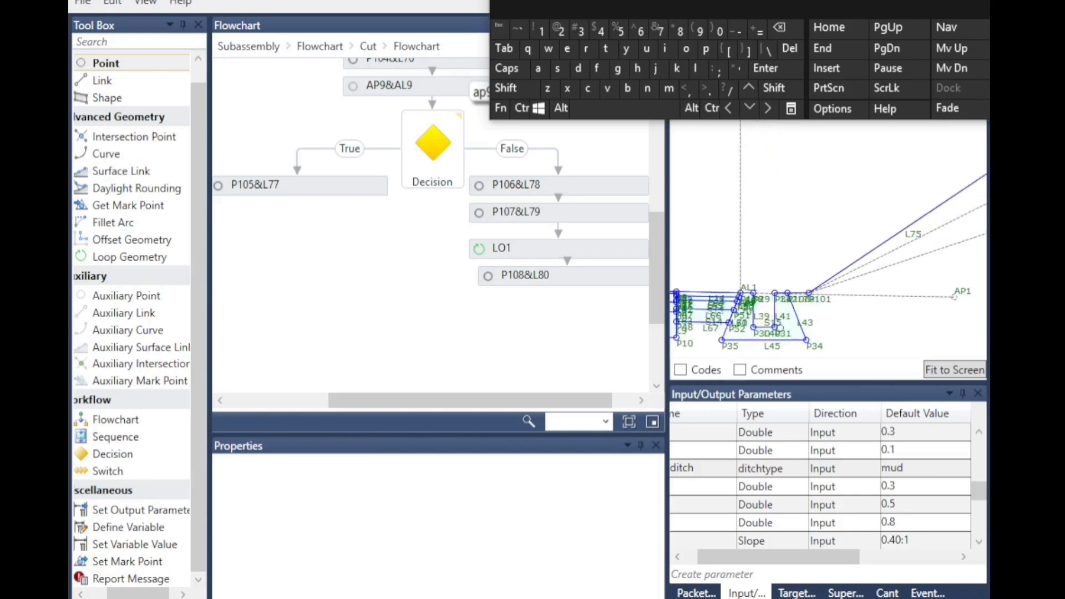
Set the ditch input parameter's default value to trad and check the ditch shape in the preview
click(895, 470)
click(894, 472)
click(907, 525)
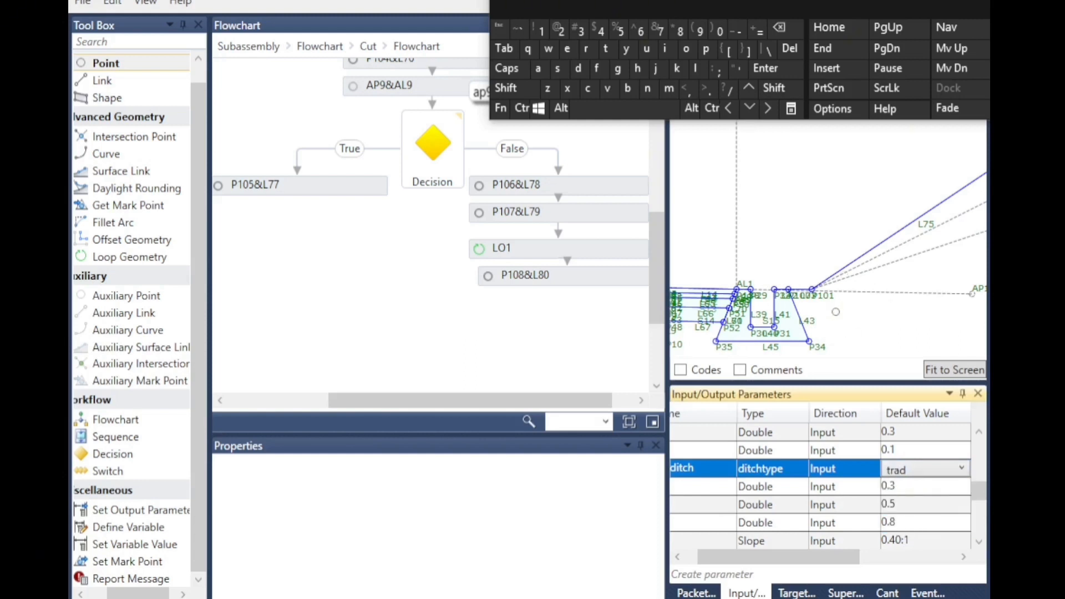
click(836, 313)
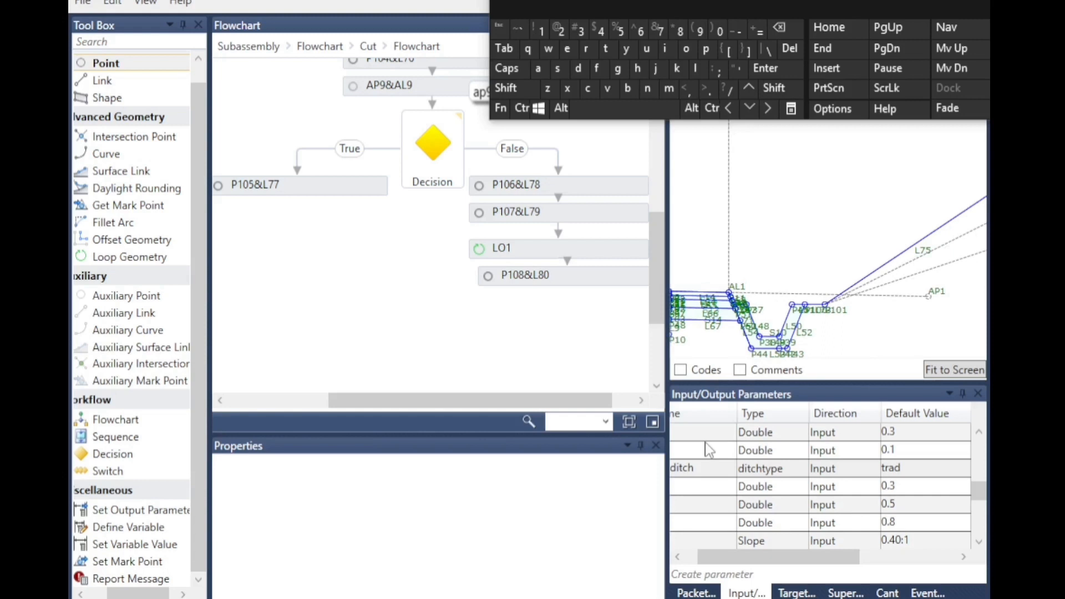
Check the names and display names of the fcs, mcs and scs slope parameters in the input parameter list
click(963, 558)
click(964, 558)
click(963, 558)
click(963, 558)
click(979, 542)
click(979, 542)
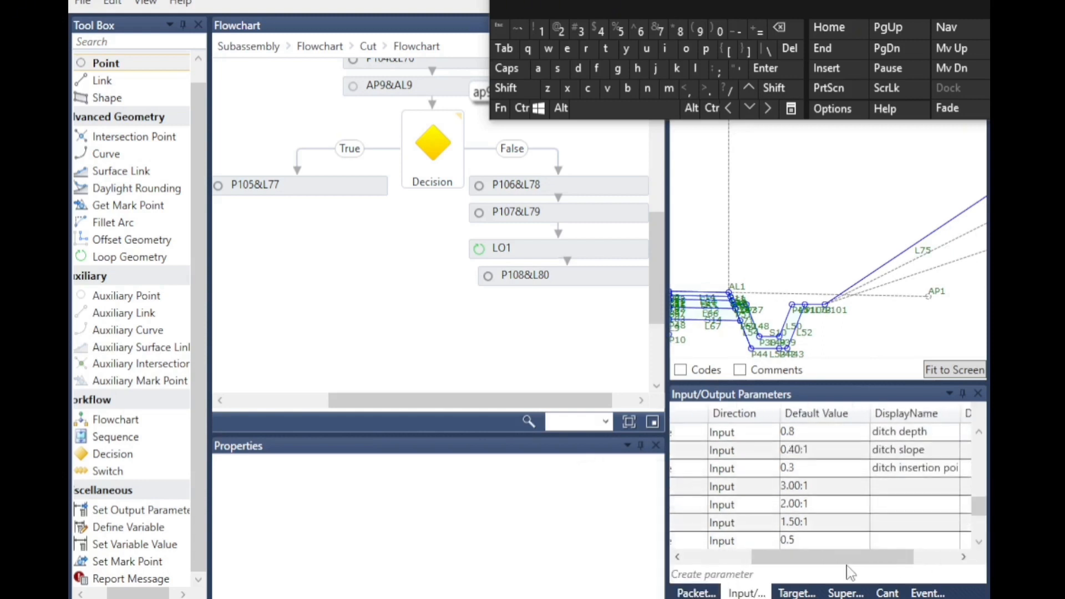
click(677, 557)
click(677, 557)
click(678, 557)
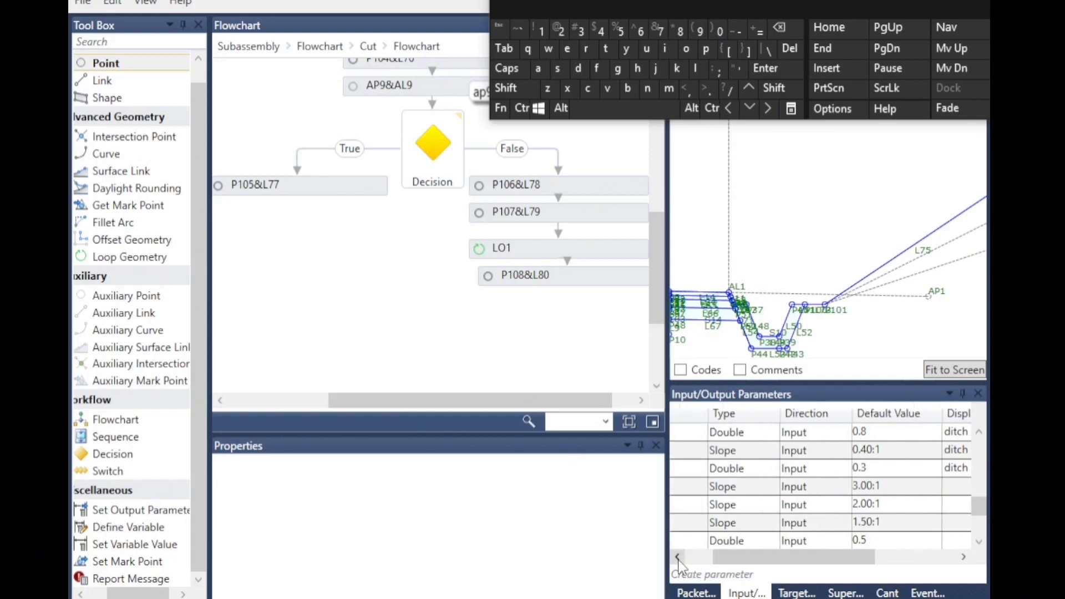
click(677, 557)
click(678, 557)
click(681, 491)
click(696, 509)
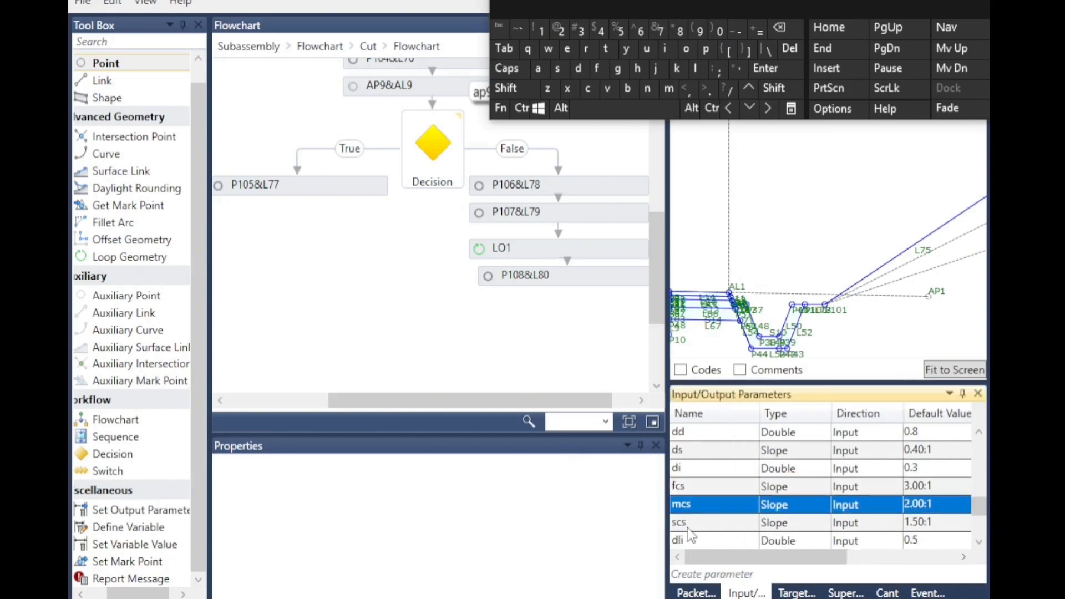
click(687, 528)
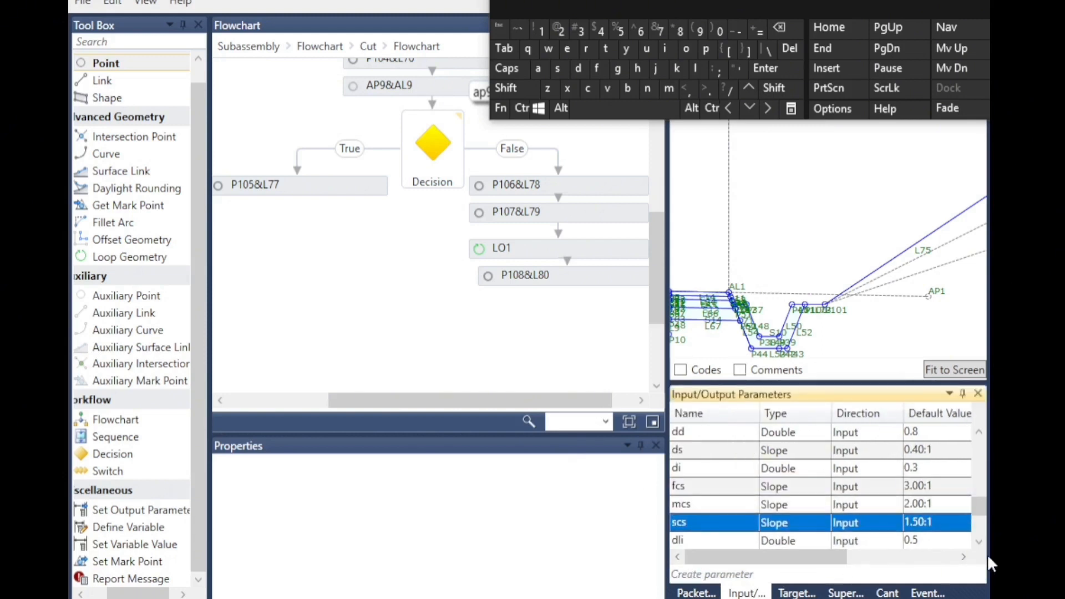
Give the fcs slope parameter the display name "flat cut slope"
click(963, 557)
click(964, 557)
click(964, 557)
click(910, 496)
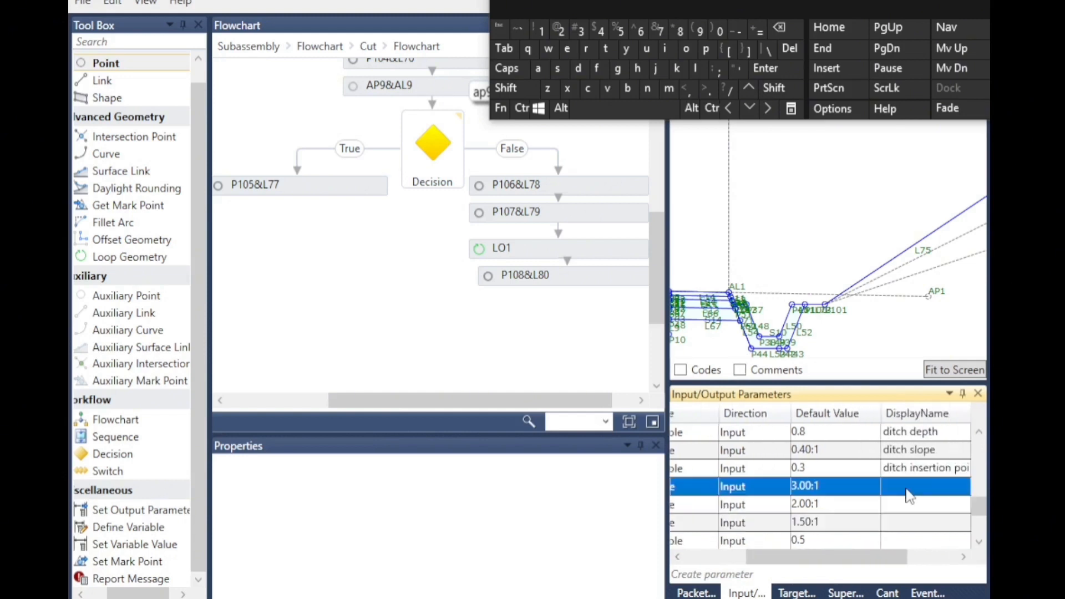
click(910, 495)
click(597, 67)
click(695, 68)
click(538, 68)
click(606, 48)
click(621, 109)
click(587, 89)
click(646, 48)
click(606, 48)
click(622, 109)
click(557, 67)
click(695, 68)
click(507, 8)
Give the mcs slope parameter the display name "medium cut slope"
click(900, 506)
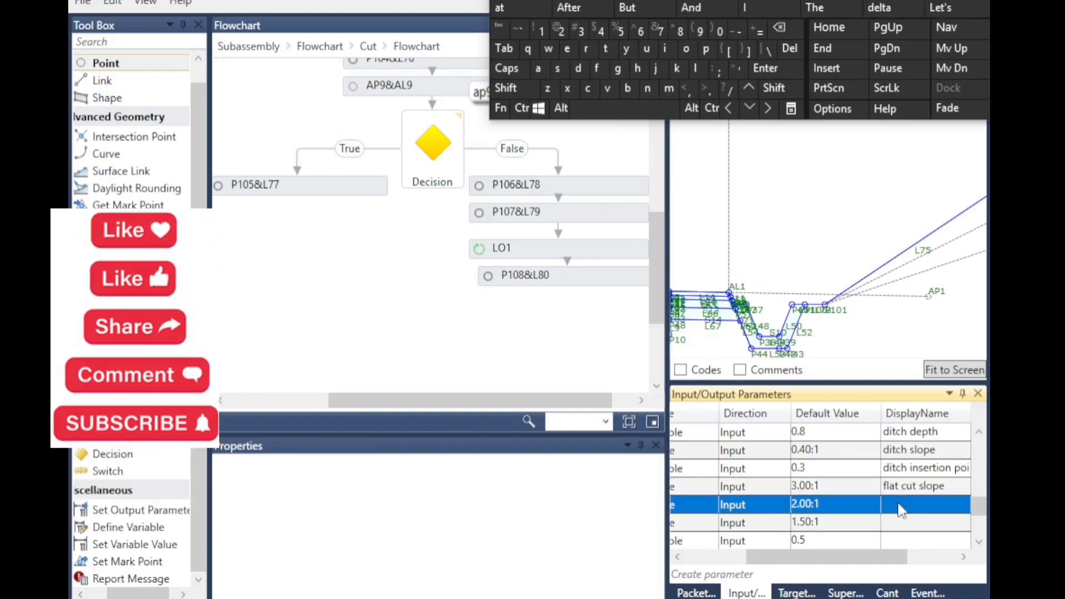
click(669, 89)
click(567, 48)
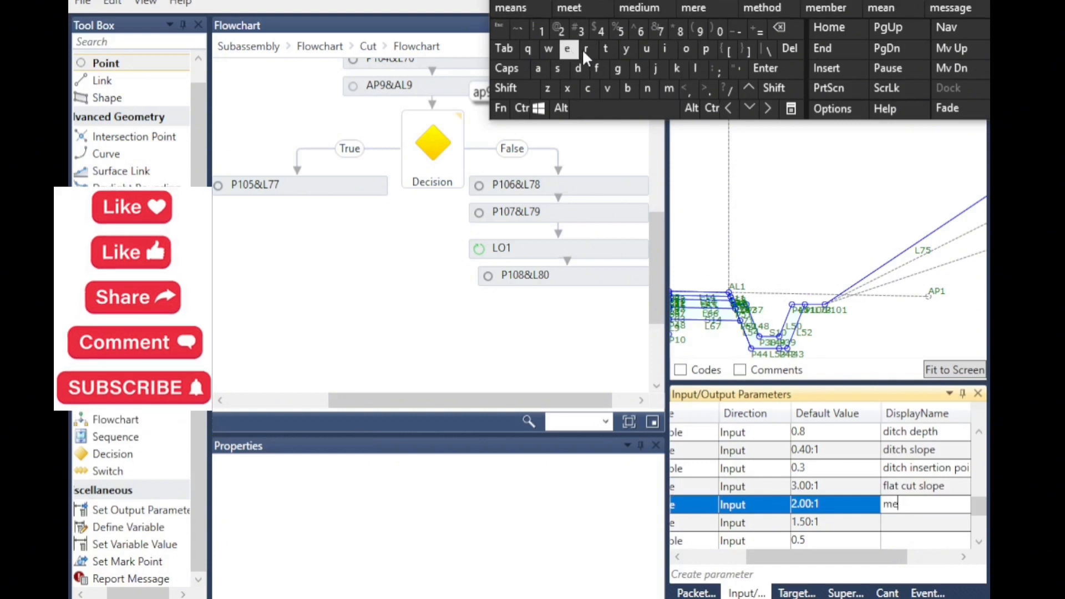
click(660, 13)
click(587, 89)
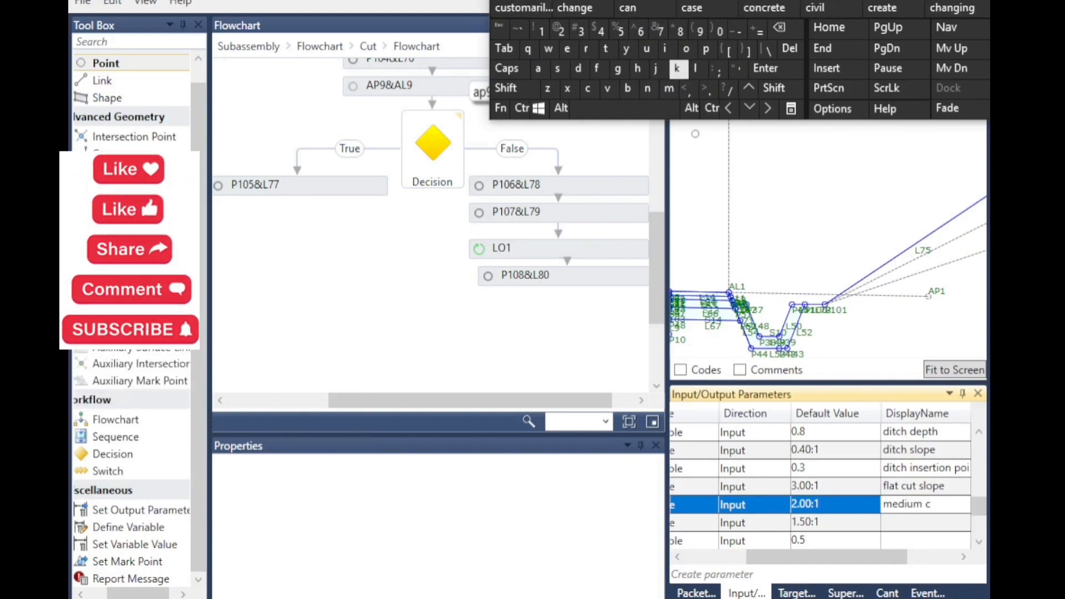
click(647, 48)
click(606, 49)
click(604, 111)
click(557, 68)
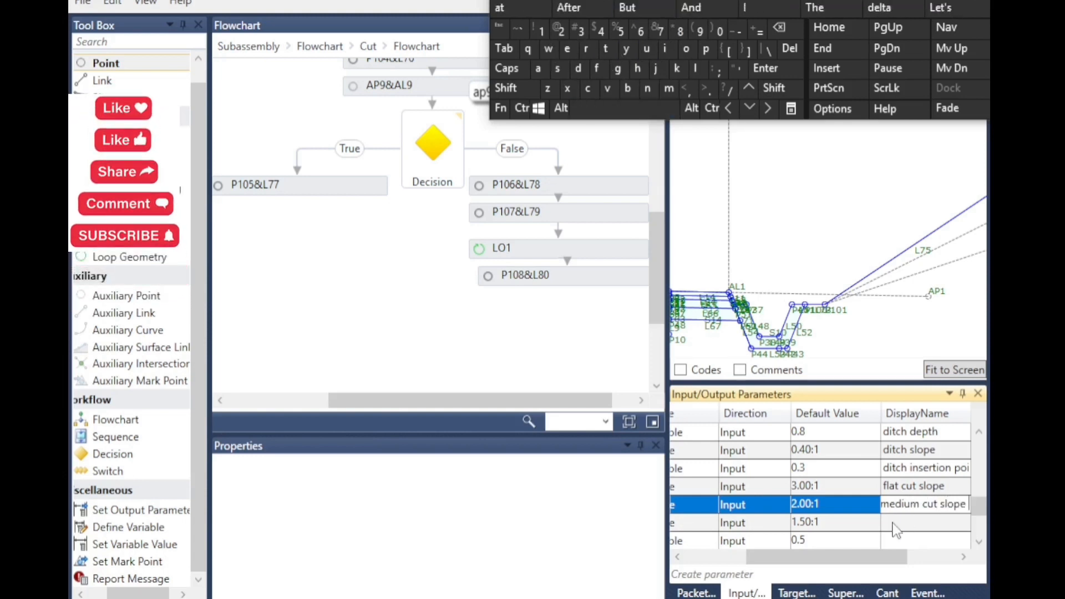
Give the scs slope parameter the display name "steep cut slope"
click(905, 526)
click(558, 68)
click(613, 51)
click(570, 48)
click(629, 9)
click(590, 90)
click(751, 8)
click(557, 68)
click(654, 7)
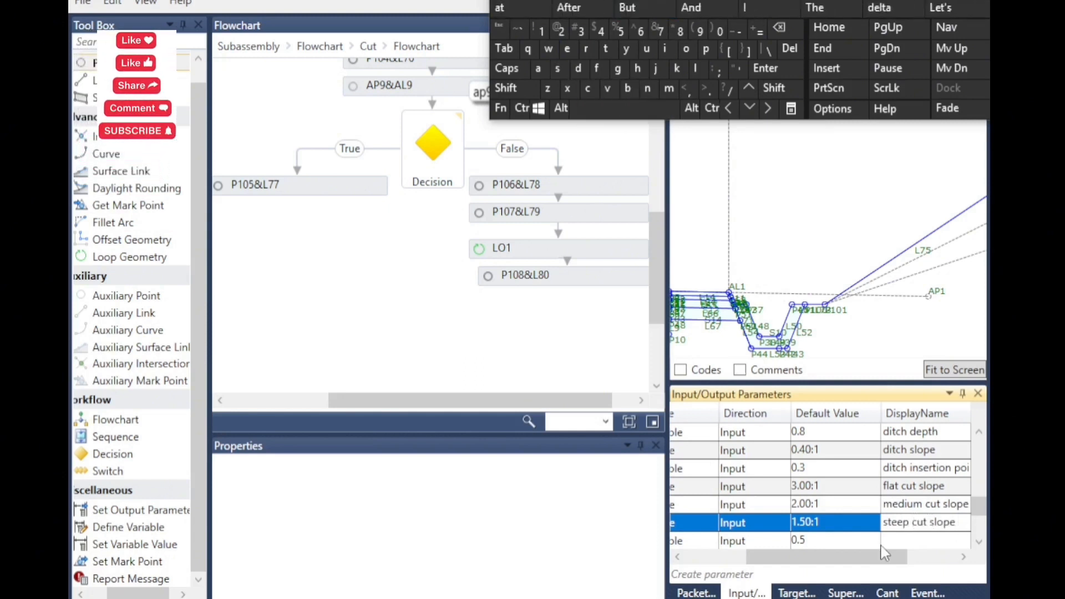
Give the dli parameter the display name "daylight insertion point"
scroll(688, 562, down, 3)
scroll(687, 564, left, 3)
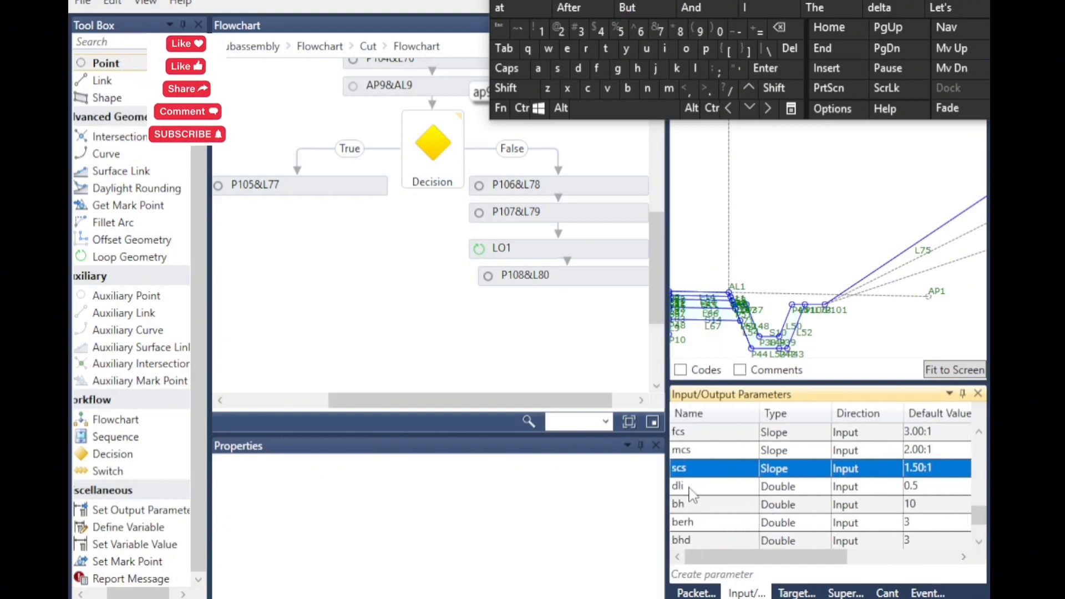
scroll(804, 557, right, 3)
click(934, 493)
click(936, 501)
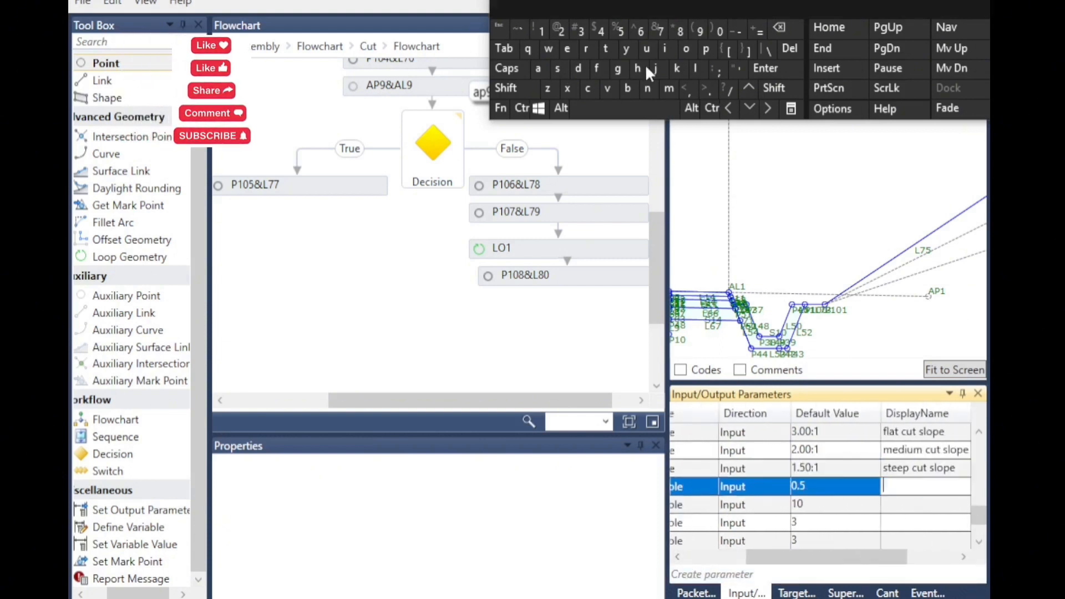
text(daylight ins)
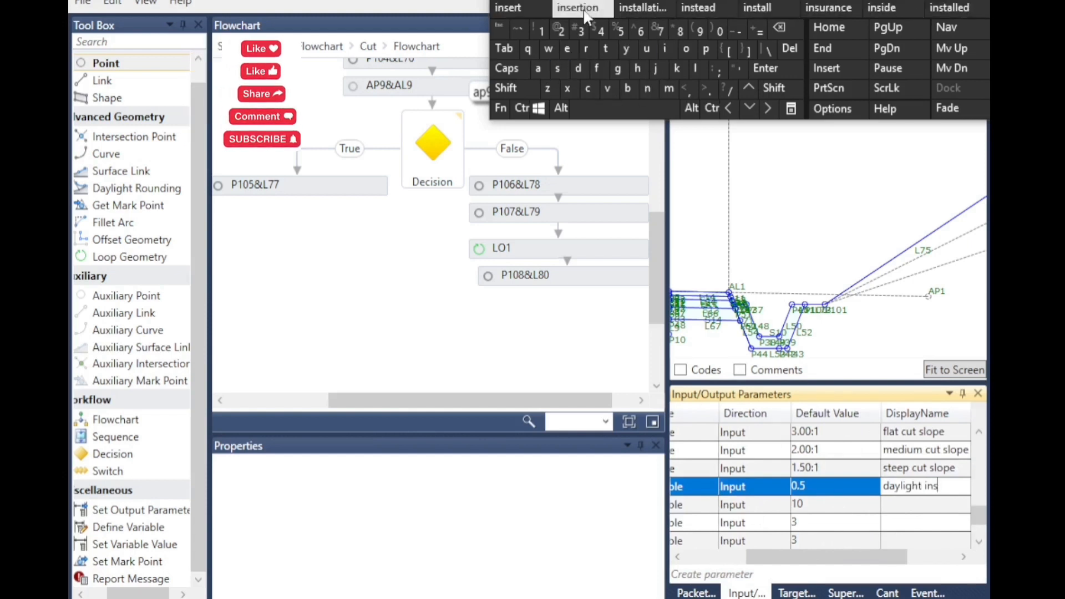
click(577, 8)
text(point)
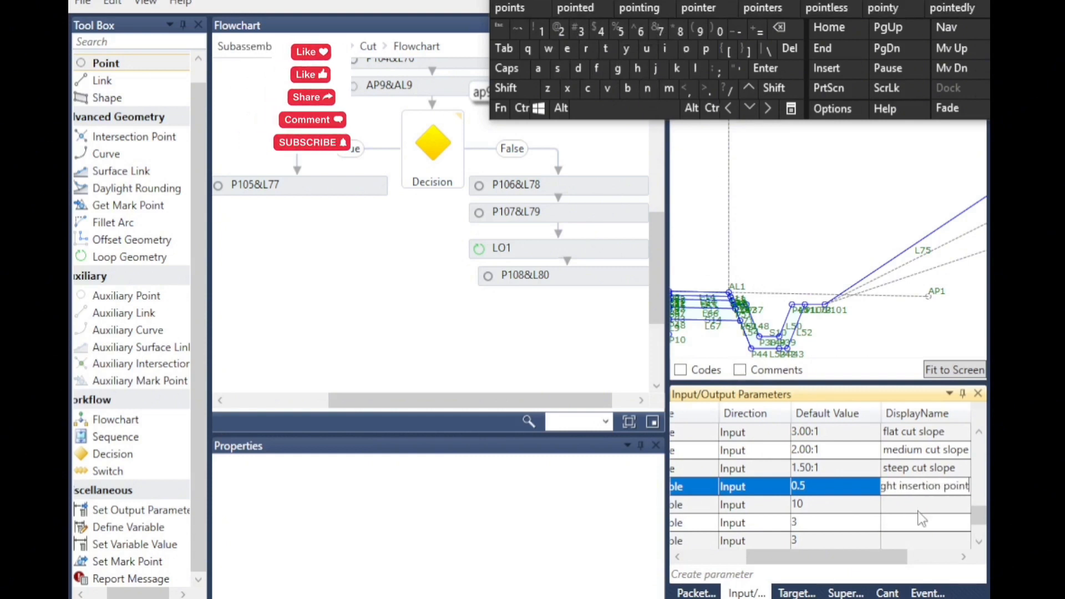
Give the bh parameter the display name "bench height"
click(865, 503)
click(678, 556)
click(678, 557)
click(678, 557)
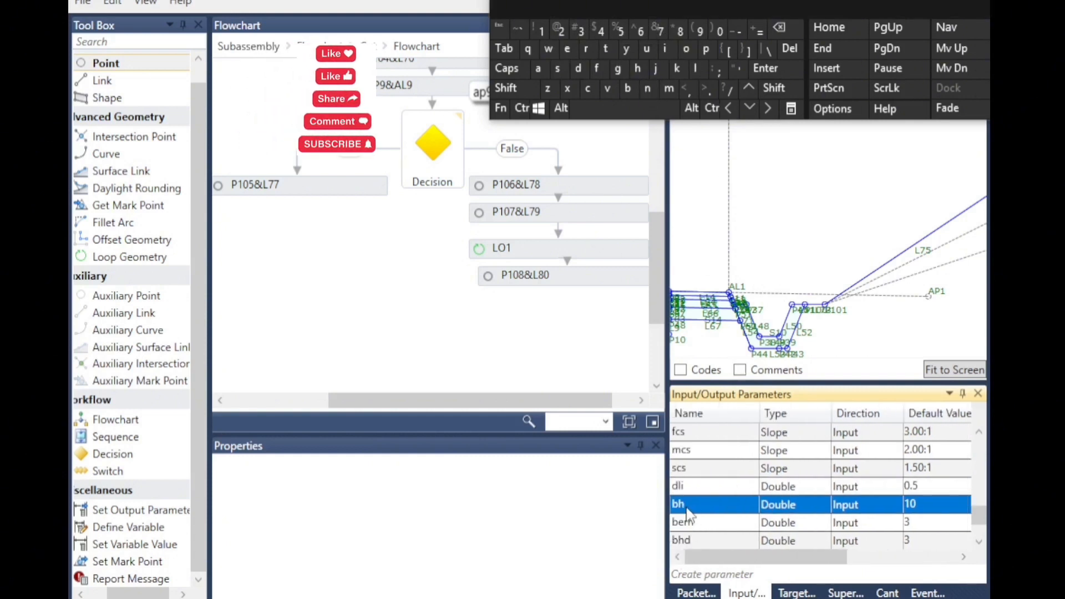
click(963, 558)
click(930, 504)
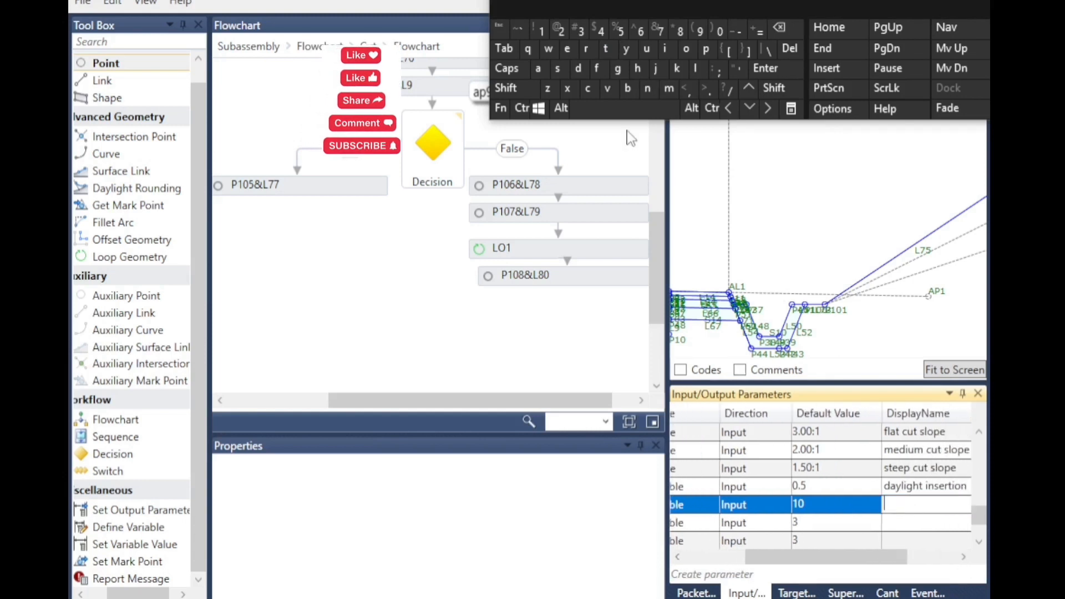
text(bench h)
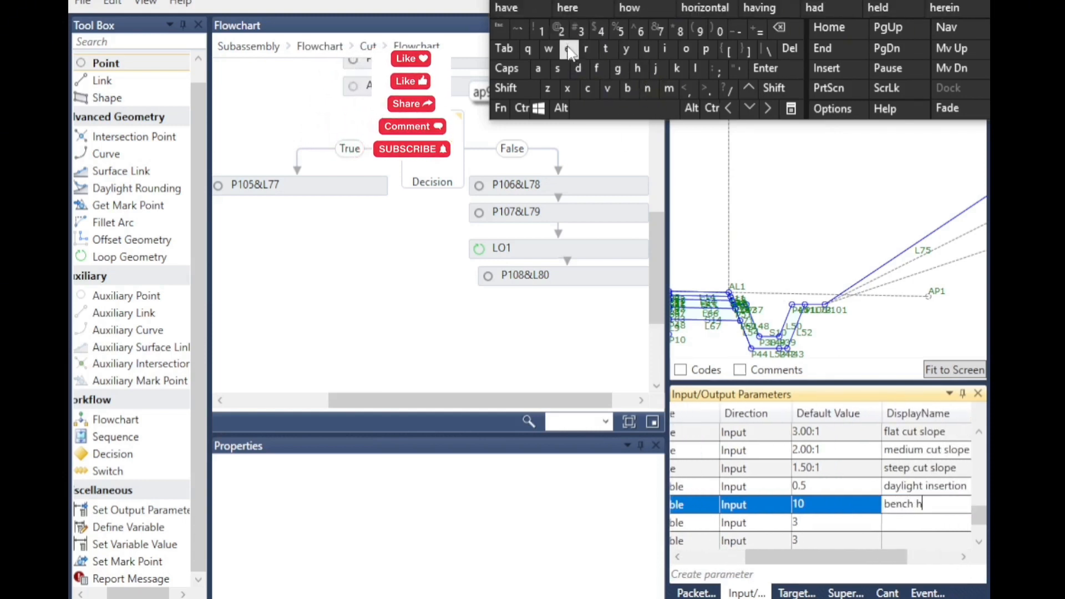
text(ei)
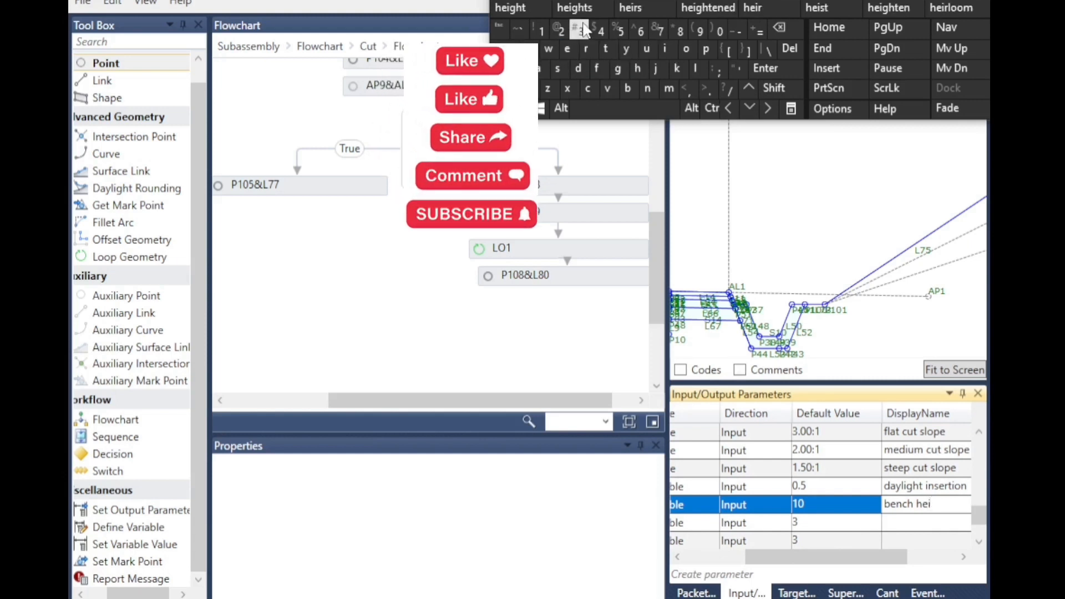
click(511, 7)
Give the berh parameter the display name "berm height"
click(678, 557)
click(678, 557)
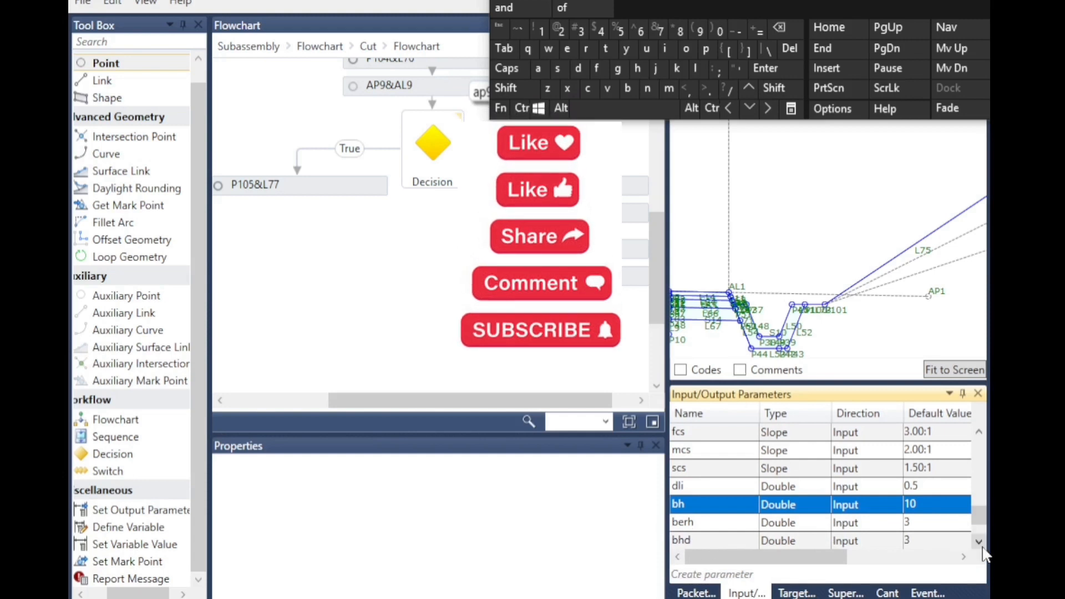
scroll(982, 546, down, 1)
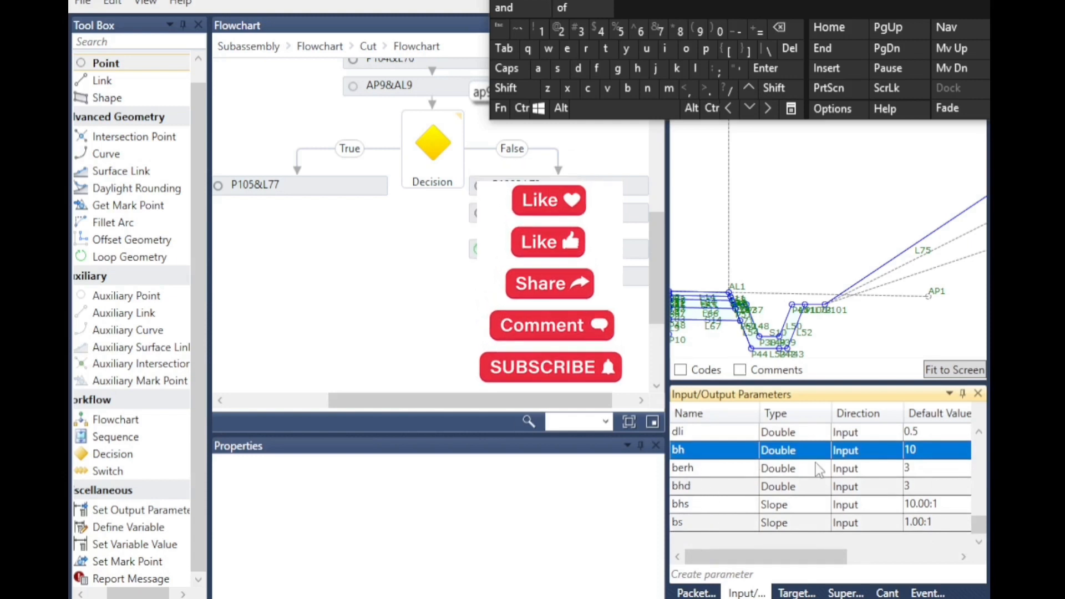
click(963, 557)
click(964, 557)
click(964, 557)
click(964, 557)
click(964, 557)
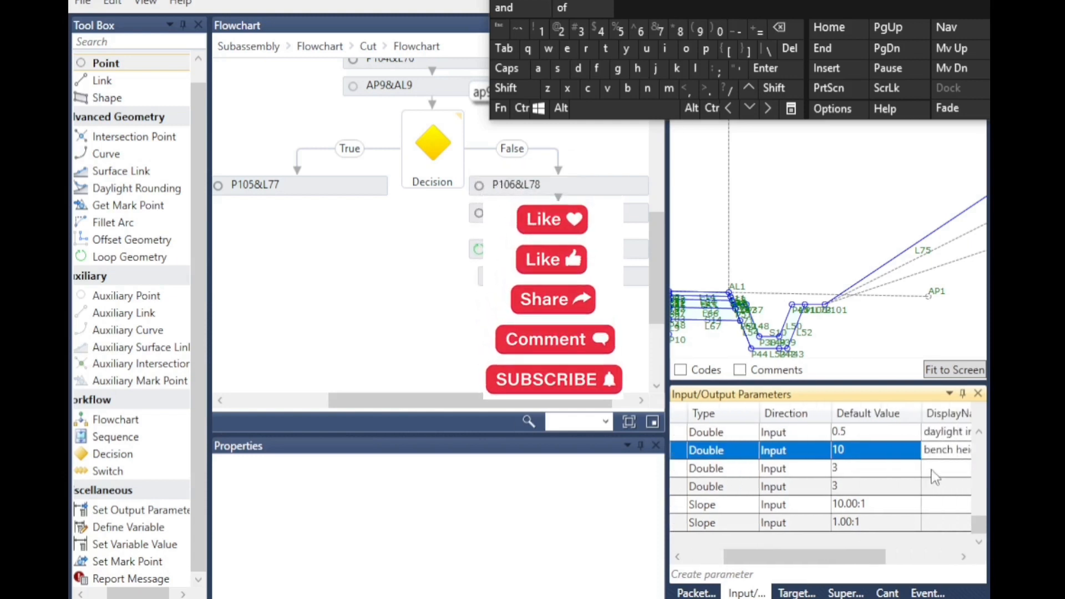
click(935, 476)
click(627, 89)
click(567, 49)
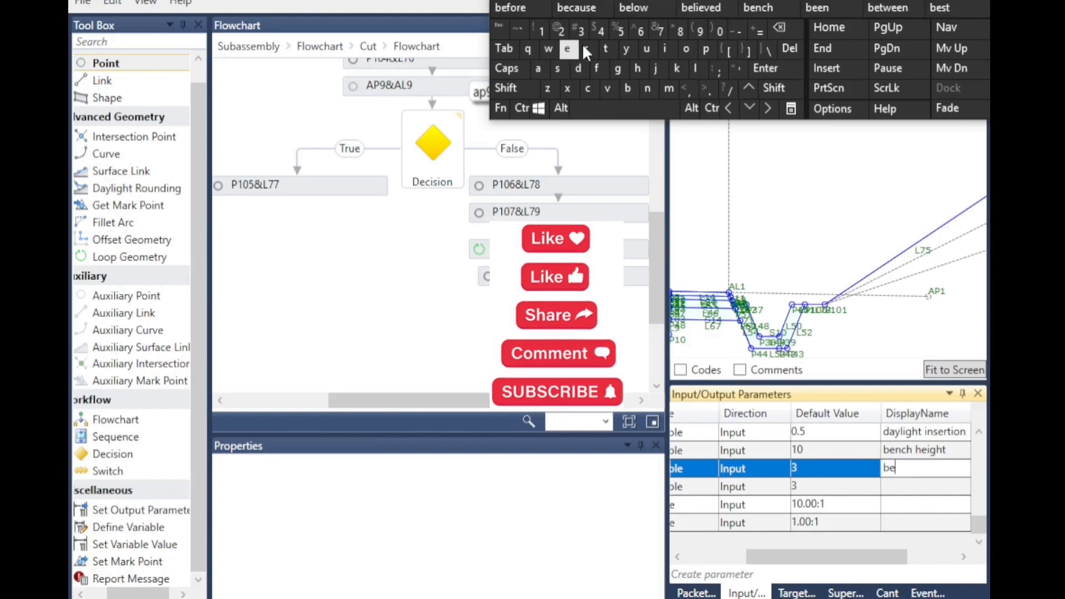
click(586, 48)
click(669, 89)
click(622, 108)
click(638, 68)
click(567, 49)
click(634, 8)
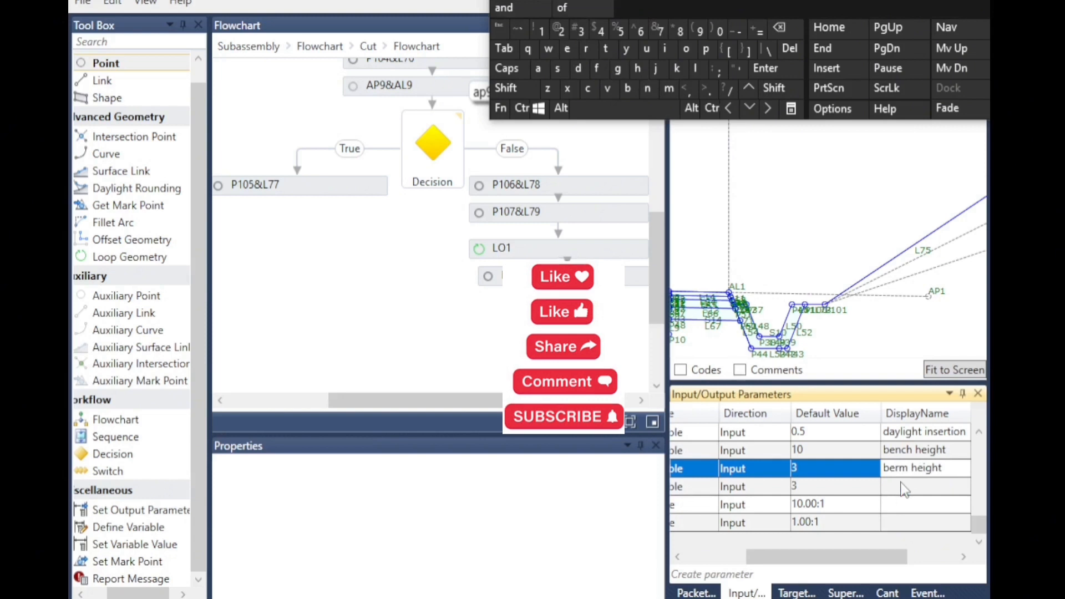
Give the bhd parameter the display name "bench horizontal distance"
click(904, 487)
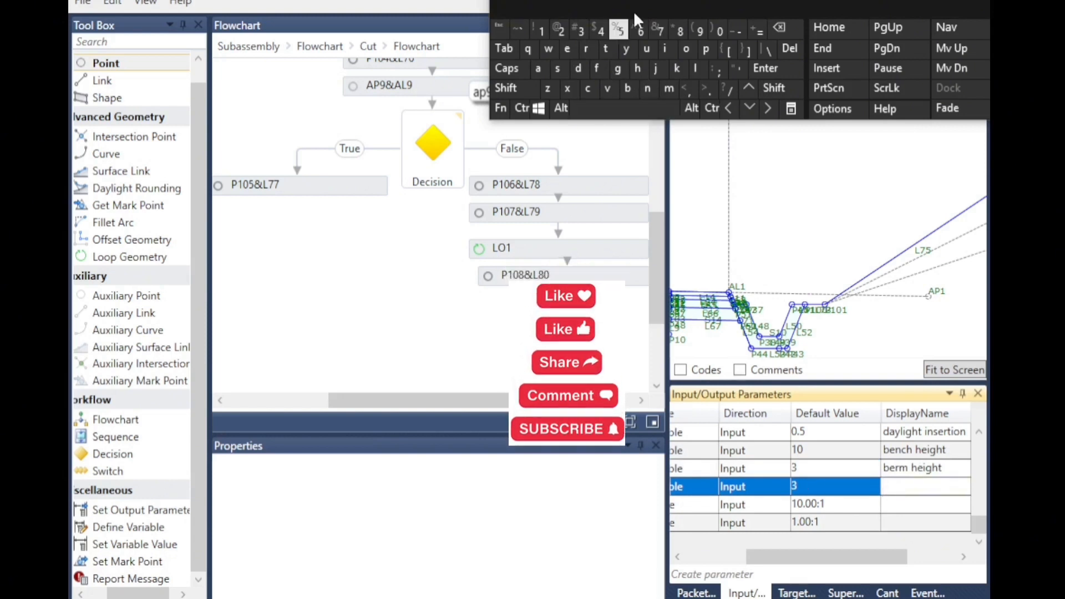
click(627, 89)
click(567, 49)
click(648, 88)
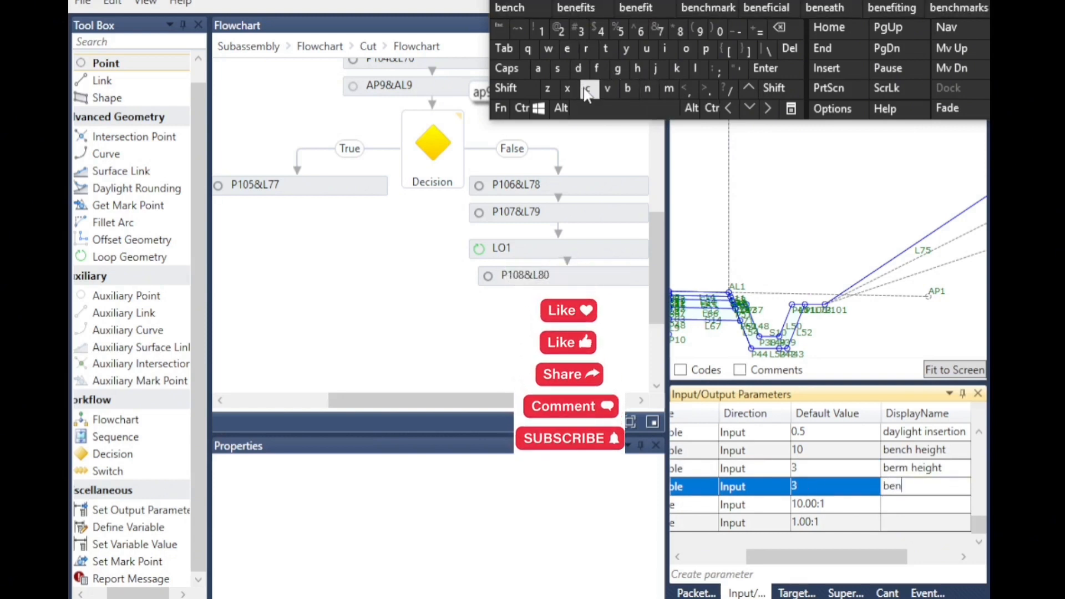
click(534, 15)
click(637, 68)
click(686, 49)
click(587, 48)
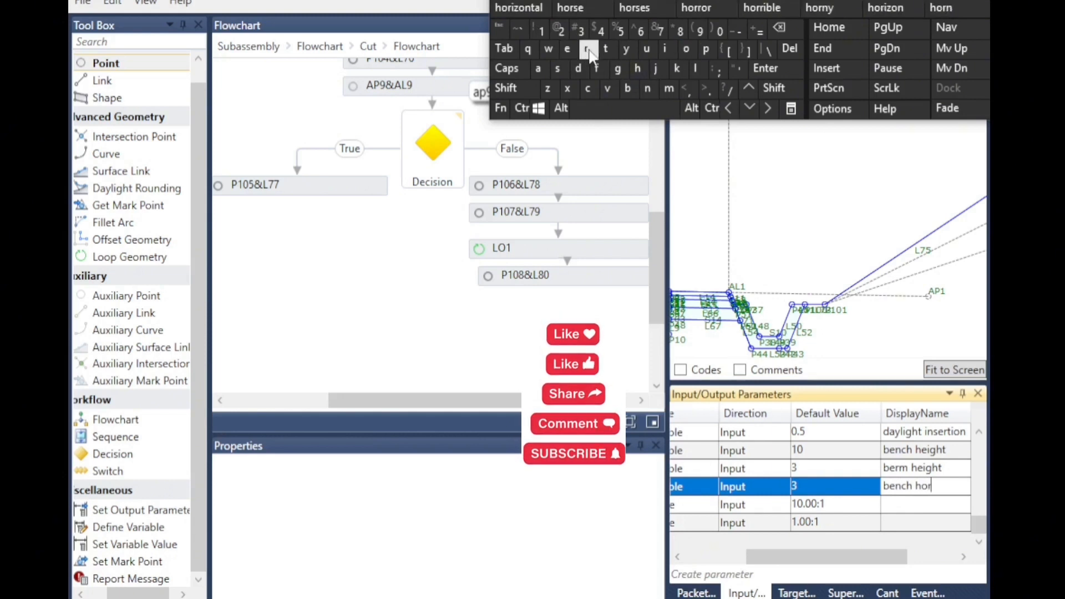
click(518, 8)
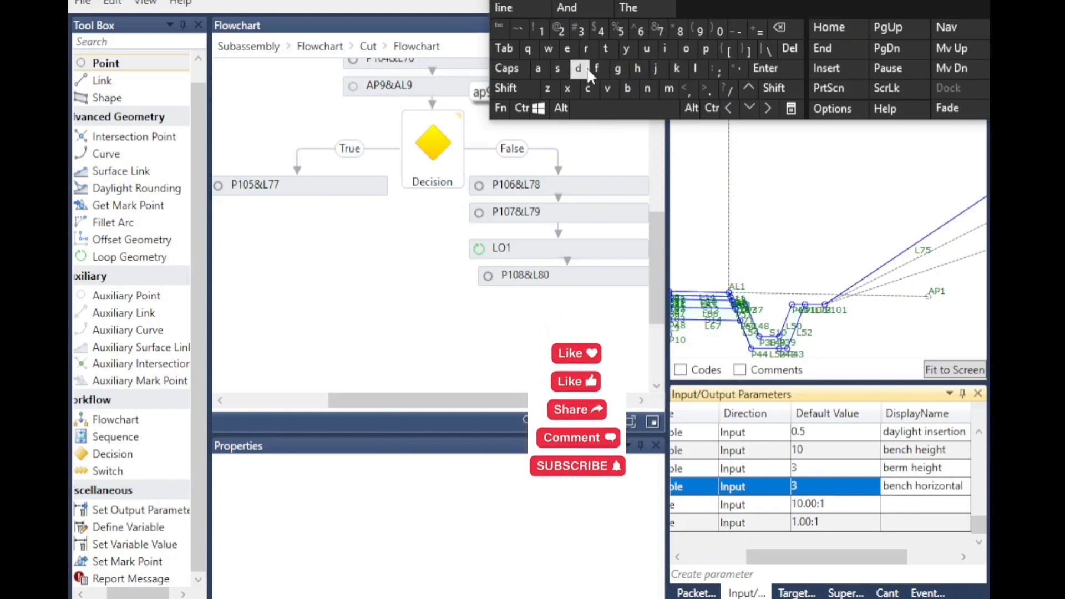
click(578, 68)
click(664, 49)
click(557, 68)
click(606, 49)
click(538, 68)
click(514, 7)
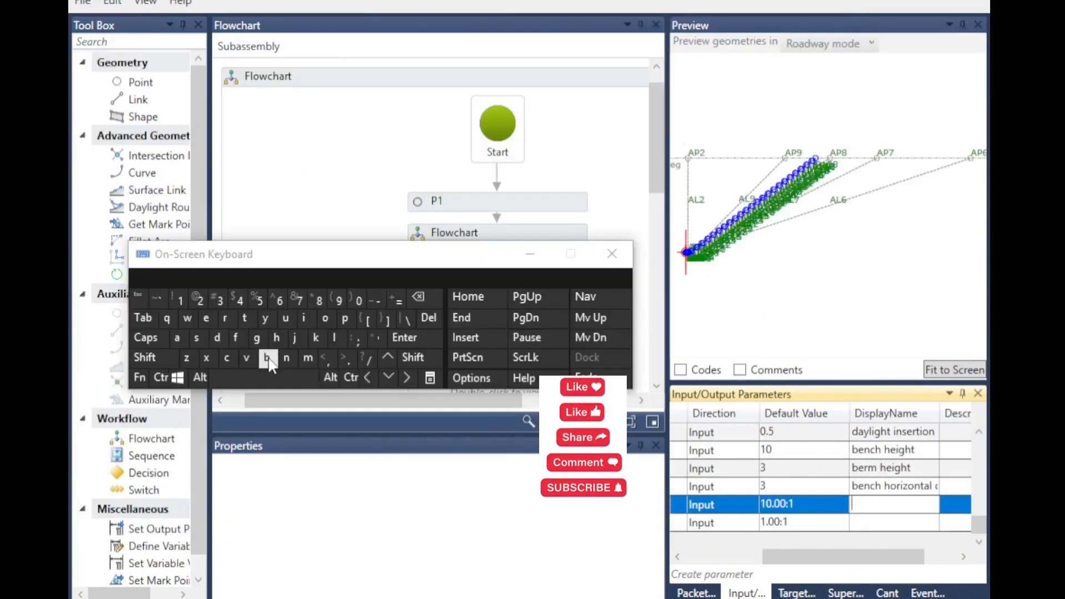
Give the bhs parameter the display name "bench horizontal slope"
click(266, 358)
click(211, 323)
click(288, 366)
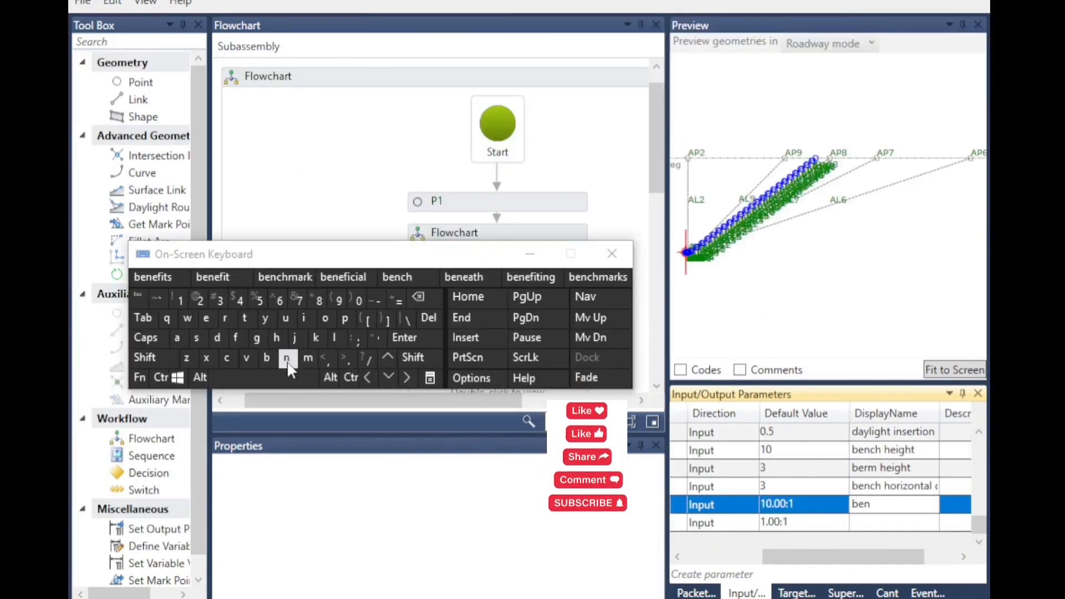
click(398, 277)
click(277, 337)
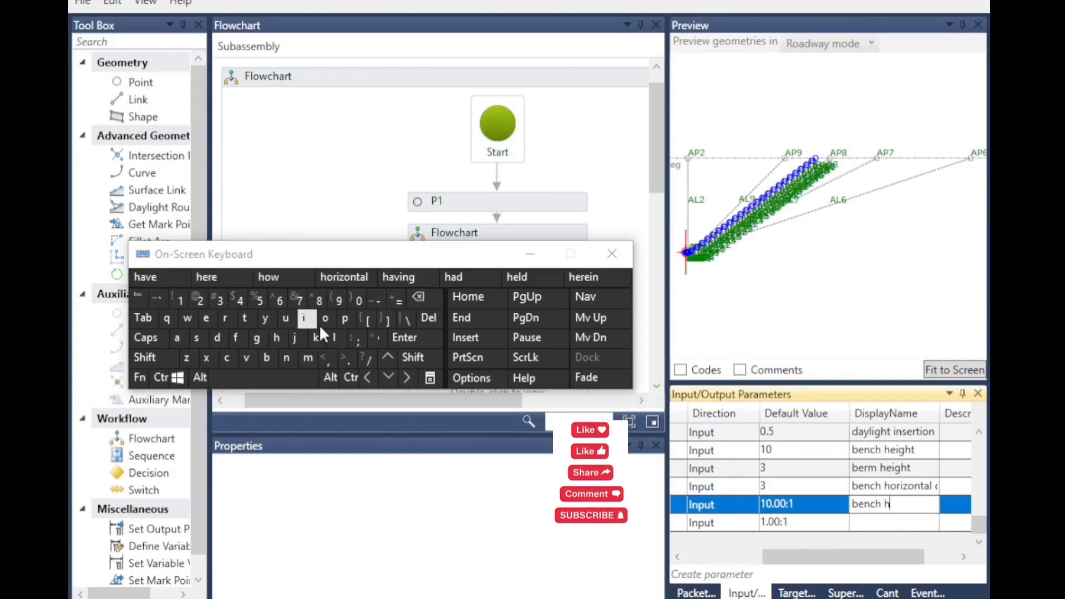
click(344, 277)
click(196, 337)
click(338, 340)
click(160, 278)
Give the bs parameter the display name "bench slope"
click(864, 530)
click(864, 530)
click(267, 357)
click(205, 319)
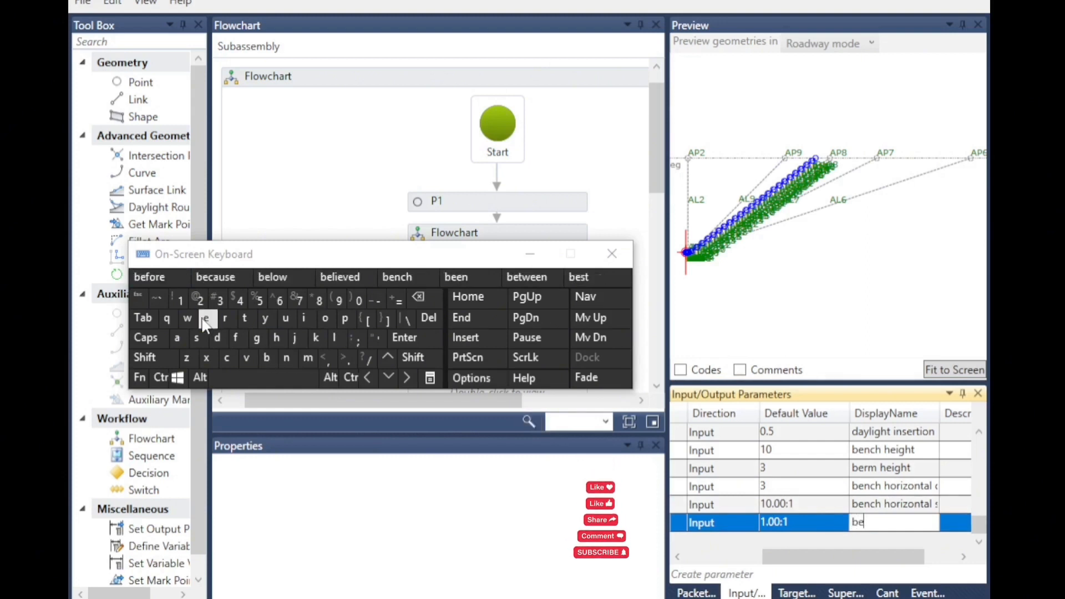
click(395, 277)
click(196, 338)
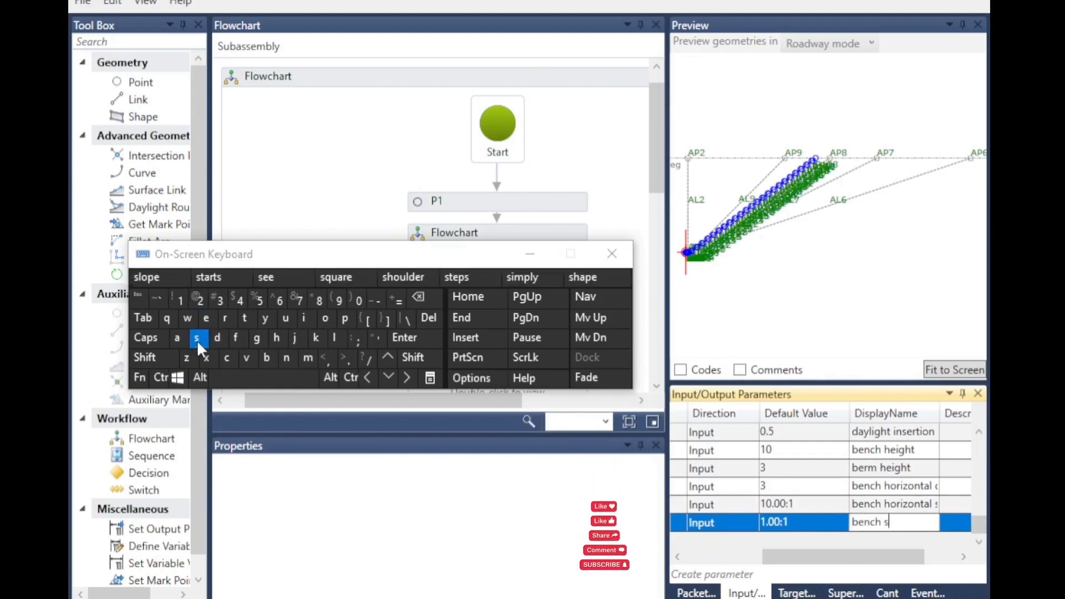
click(335, 337)
click(325, 318)
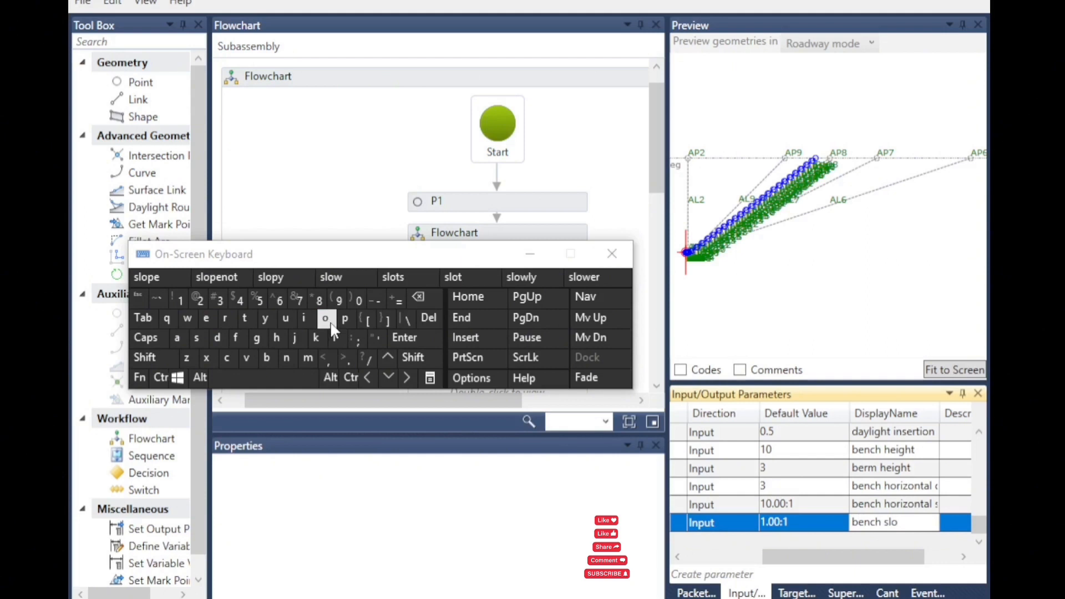
click(169, 282)
Create several new input parameters below the bs parameter
click(768, 469)
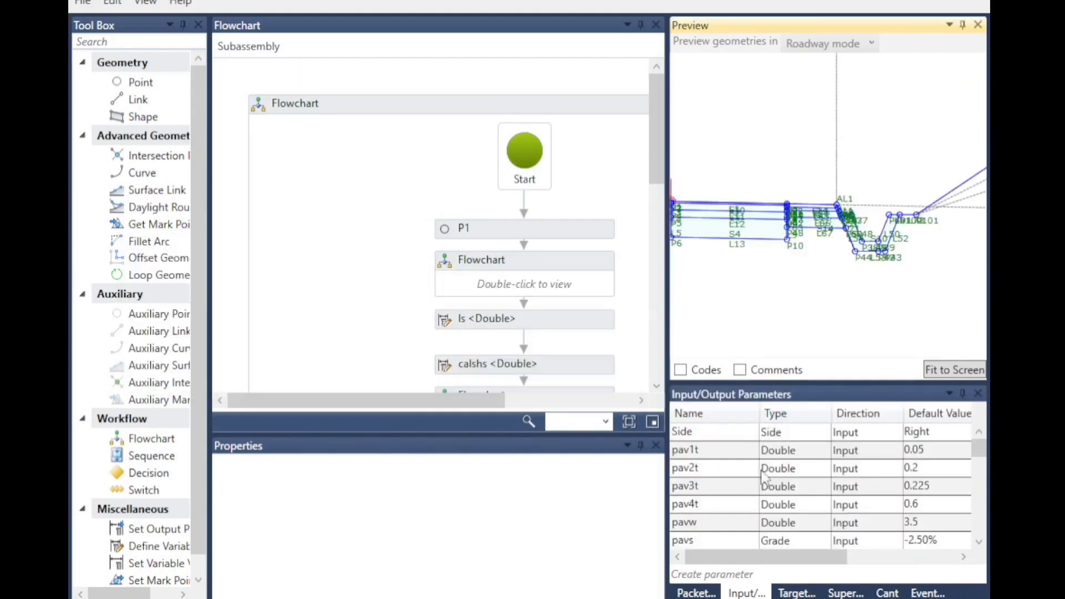
scroll(706, 499, down, 5)
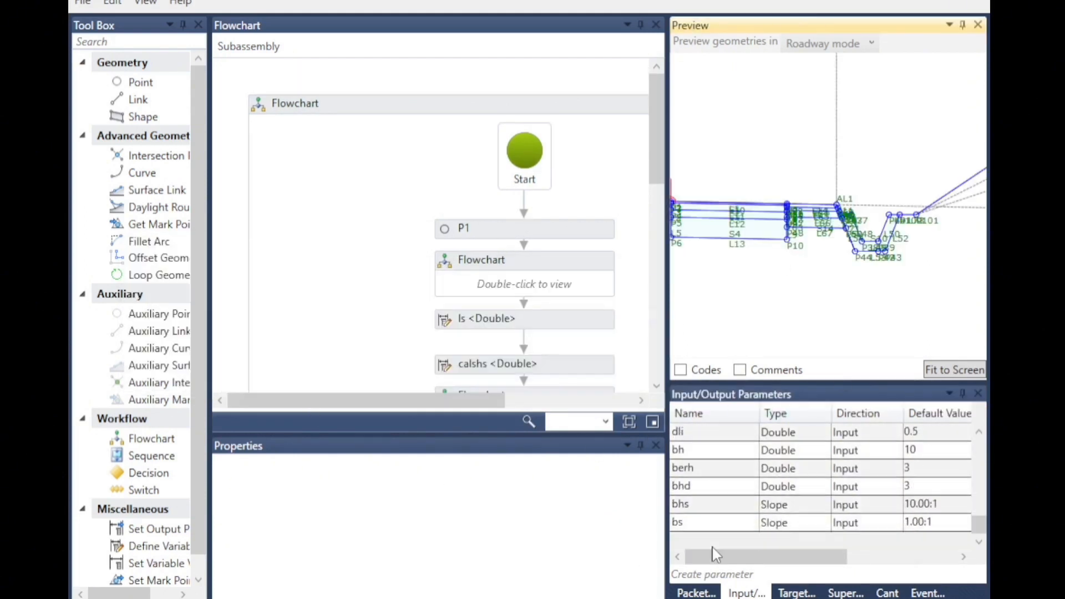
click(695, 525)
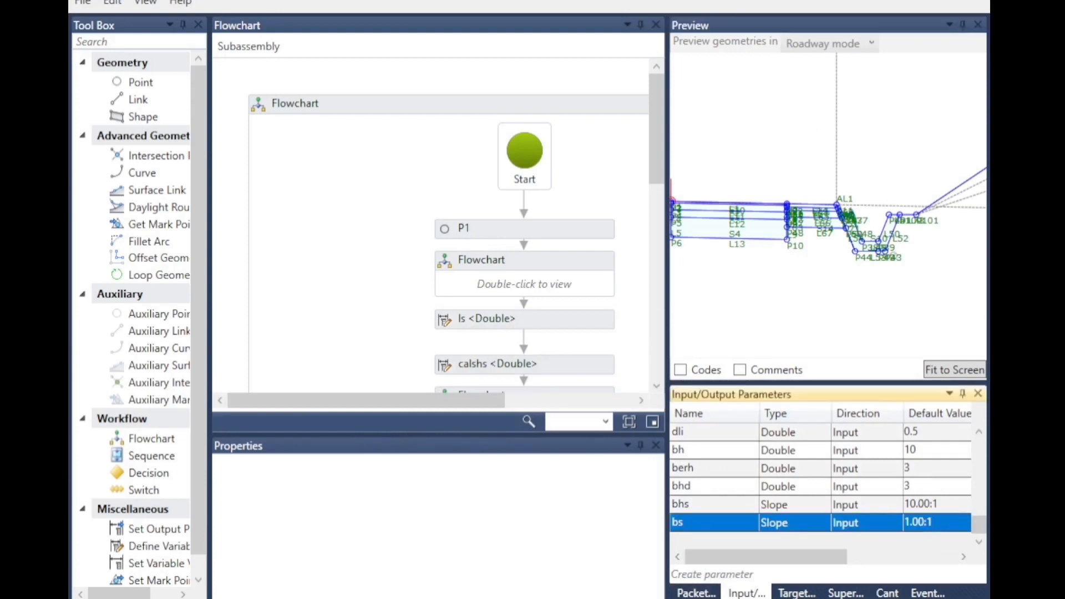
click(691, 574)
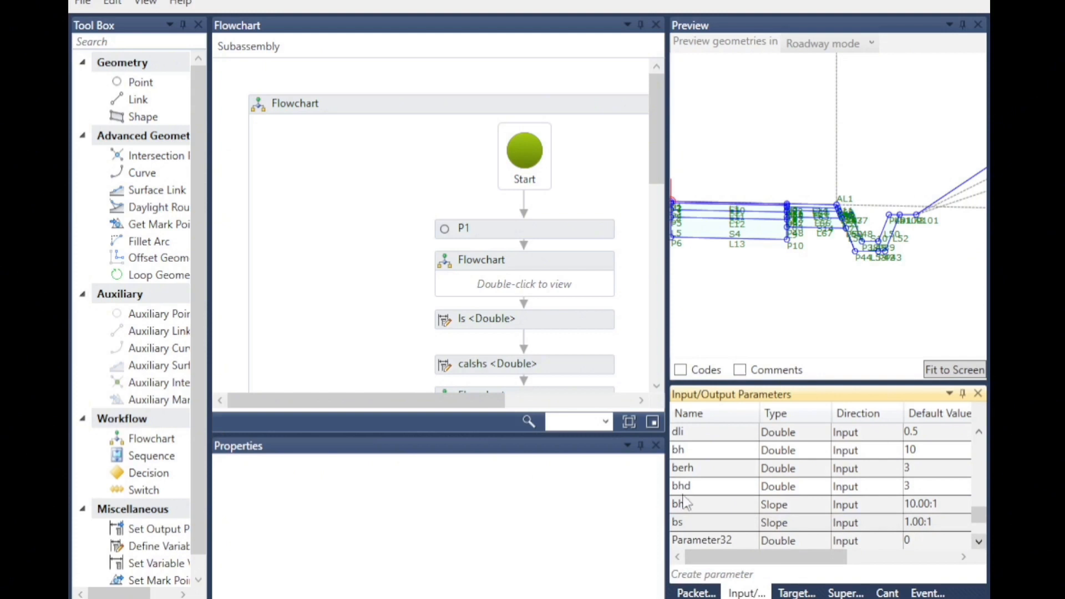
scroll(717, 489, down, 1)
Bring the on-screen keyboard back near the parameter list and rename Parameter32 as ufill
click(724, 477)
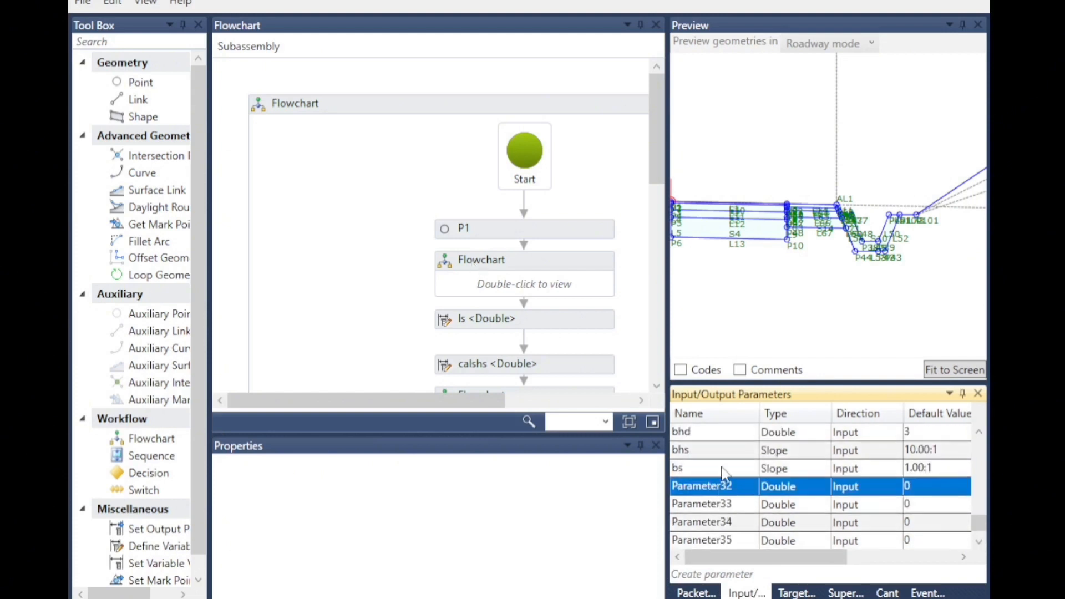
click(732, 491)
click(642, 569)
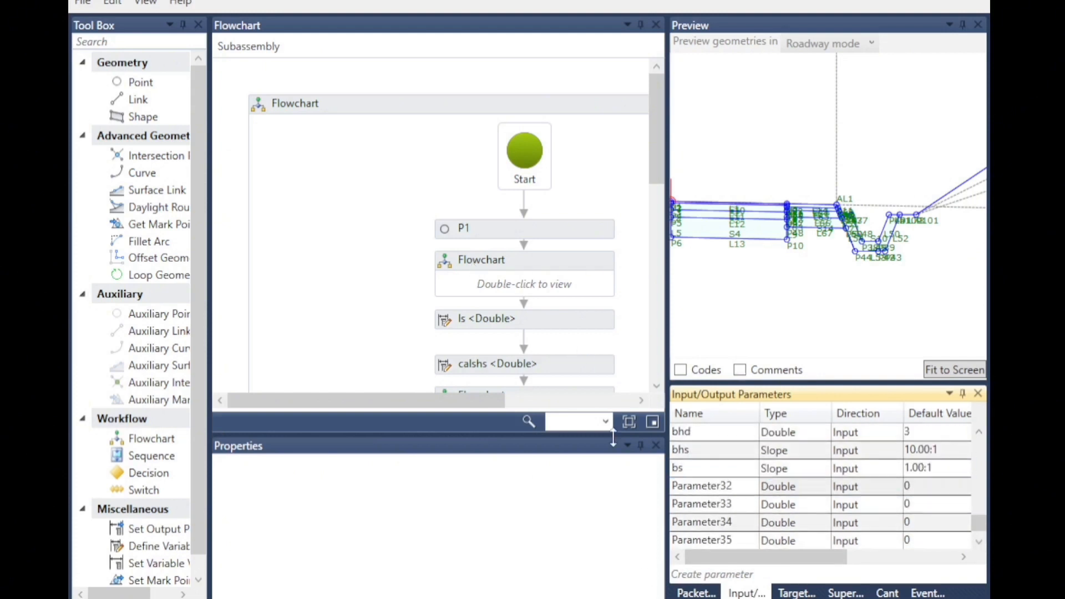
drag(684, 504, 799, 0)
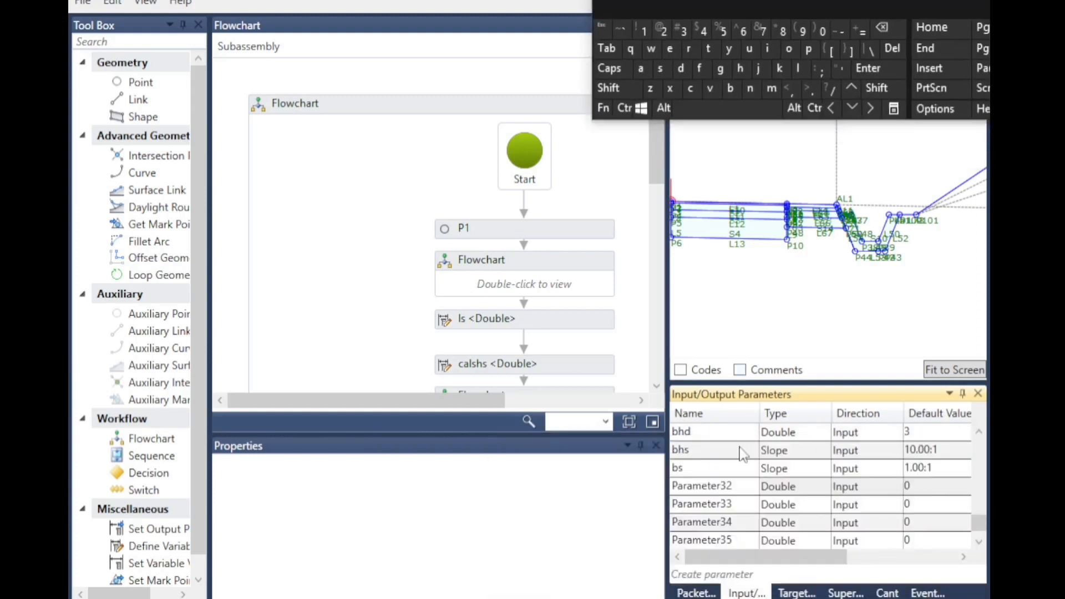
click(726, 486)
double_click(741, 486)
click(753, 48)
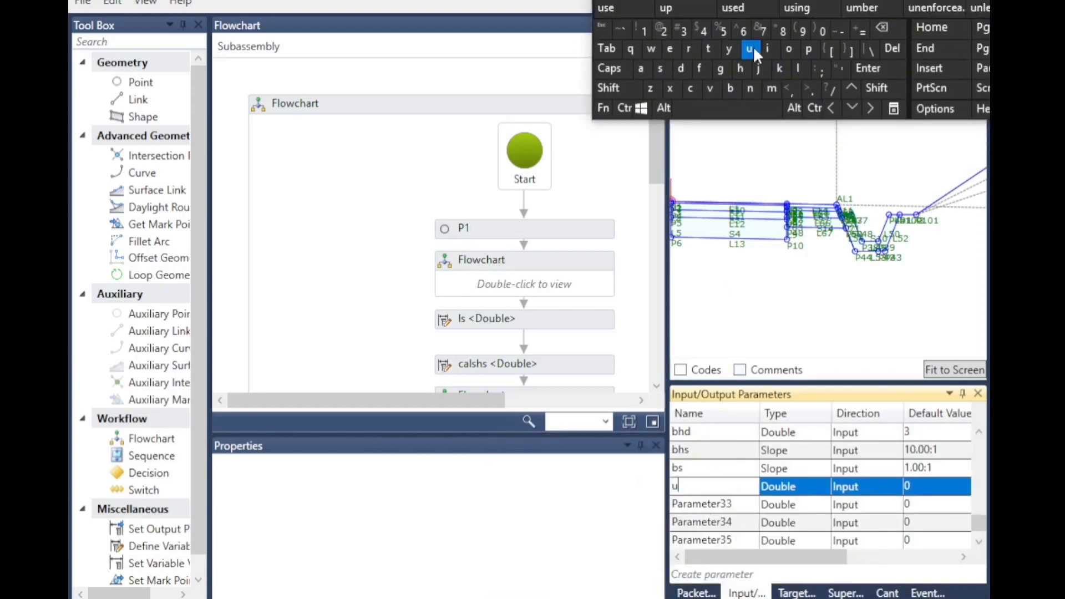
click(702, 69)
click(768, 48)
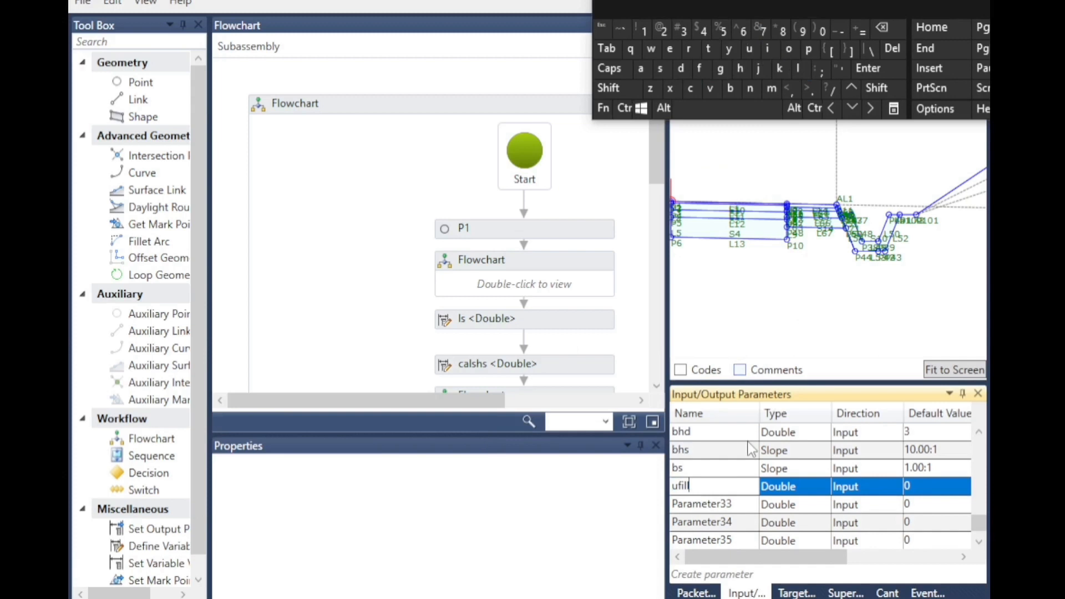
Set the ufill parameter's type to Yes\No with the default value Yes
click(788, 492)
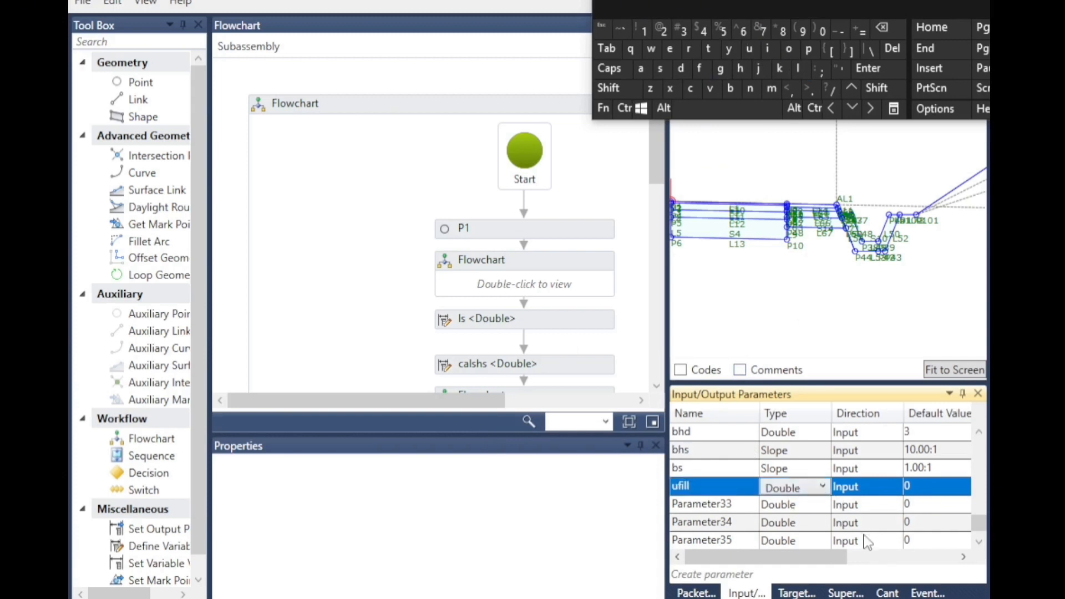
click(824, 488)
click(804, 359)
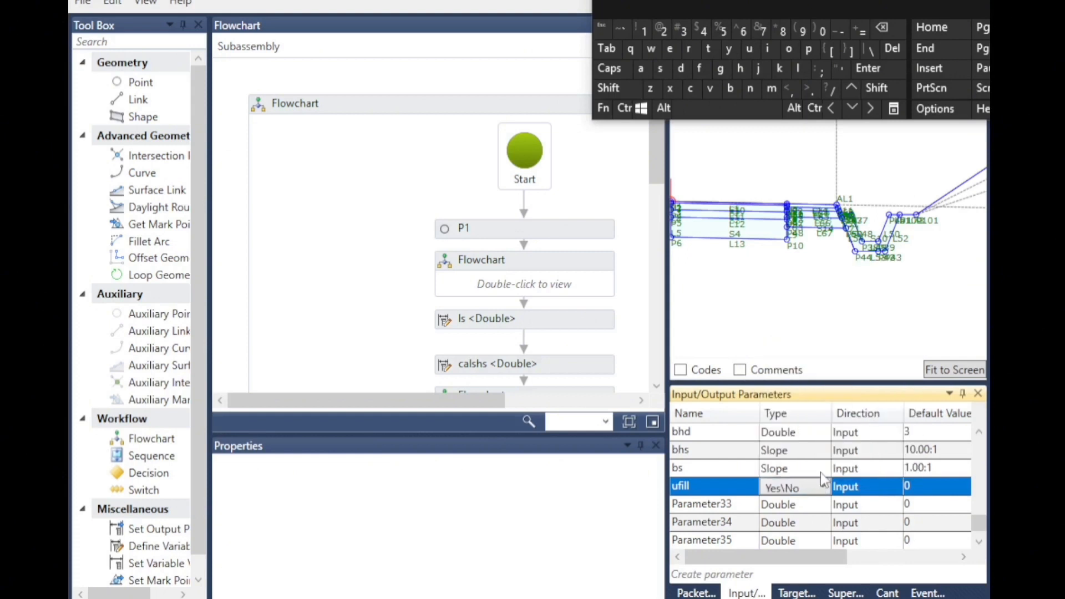
click(926, 489)
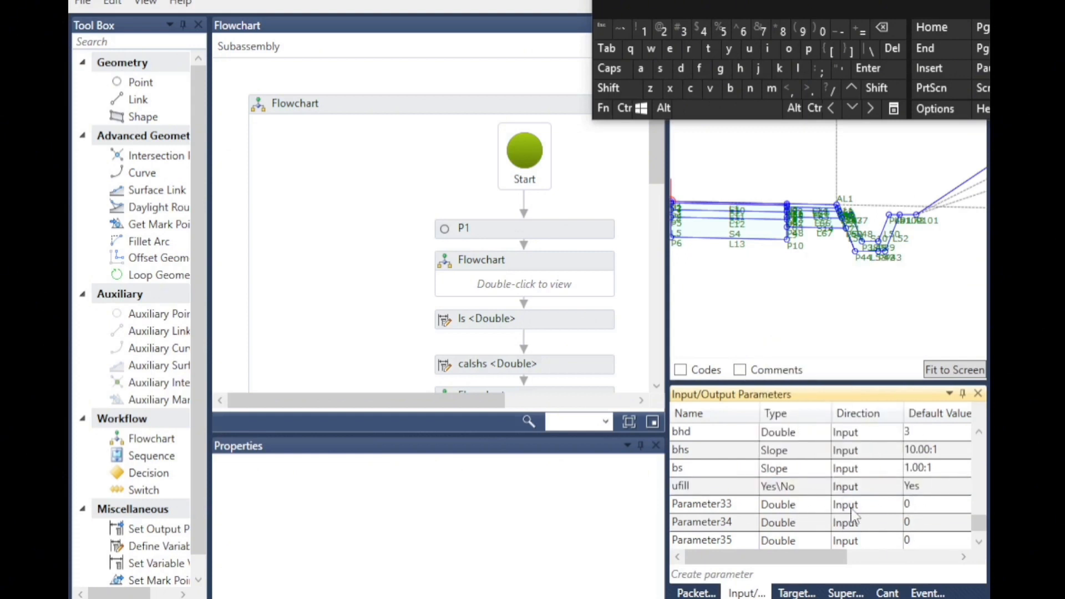
Give the ufill parameter the display name "fill undercut required"
click(964, 557)
click(894, 490)
click(895, 490)
click(700, 68)
click(768, 49)
click(797, 69)
click(798, 68)
click(754, 109)
click(750, 49)
click(750, 89)
click(680, 67)
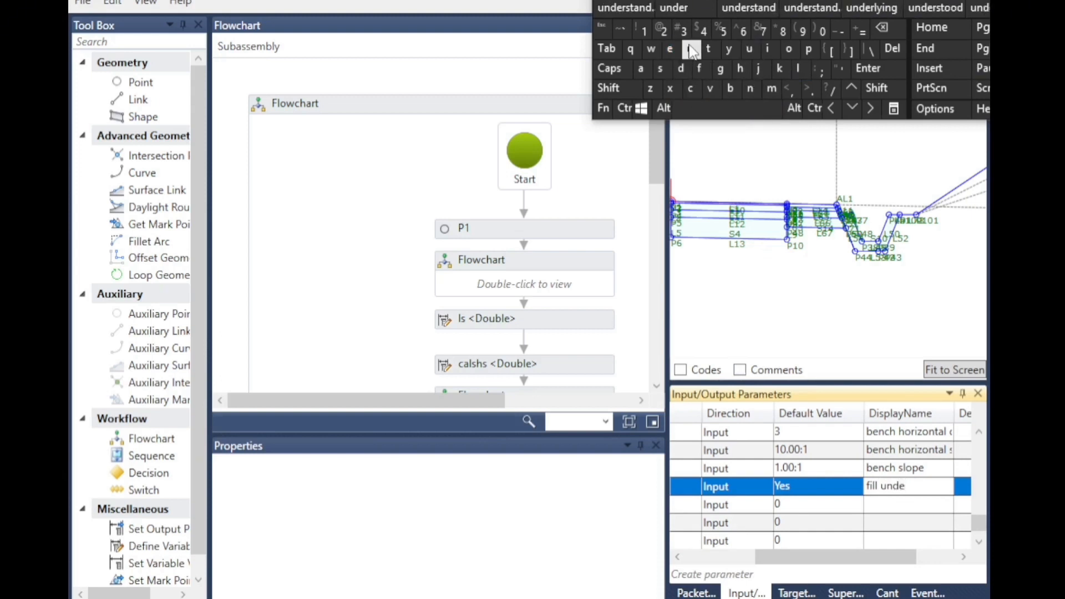
click(690, 90)
click(680, 7)
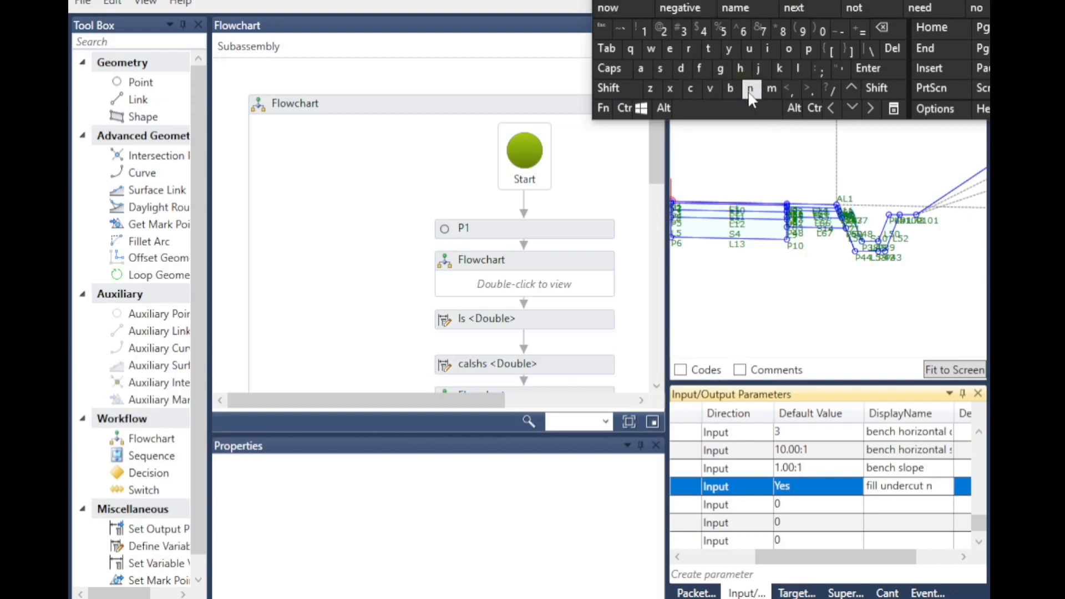
click(882, 27)
click(691, 50)
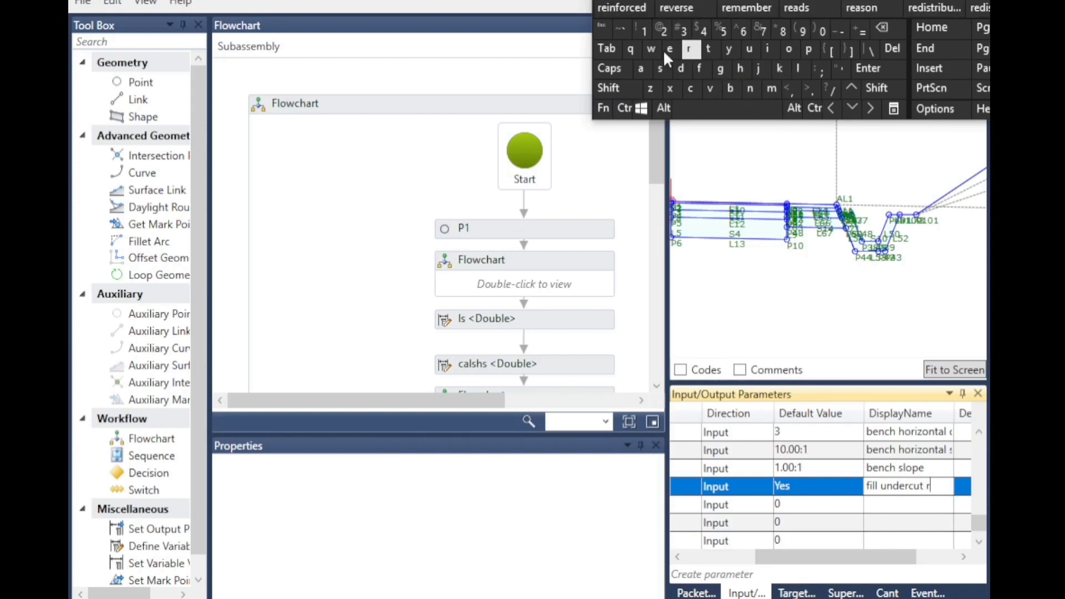
click(632, 49)
click(680, 7)
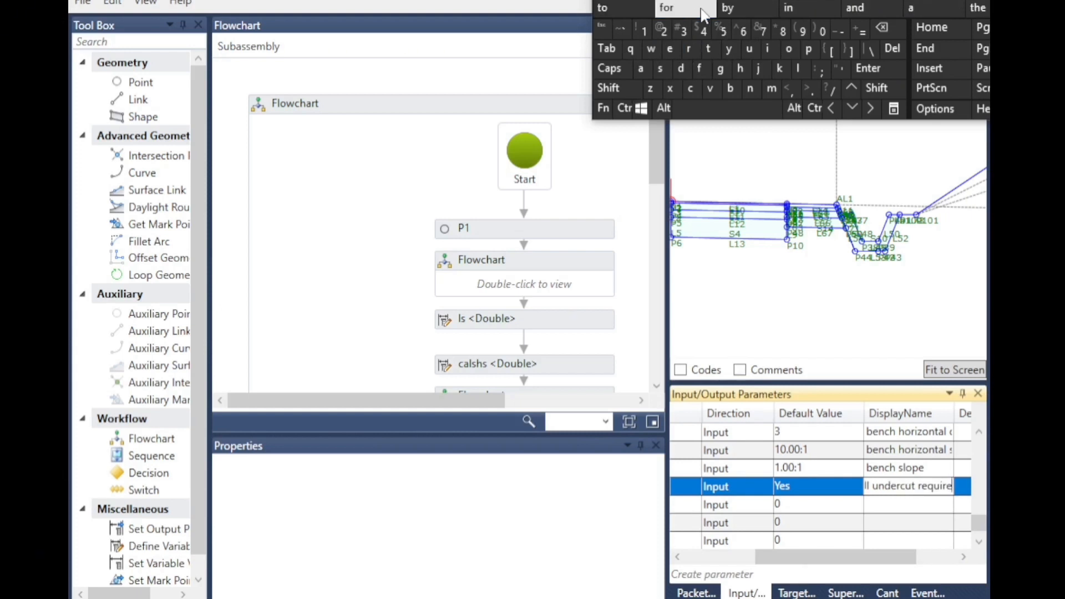
Rename Parameter33 as ufh and set its default value to 2
click(679, 557)
click(679, 558)
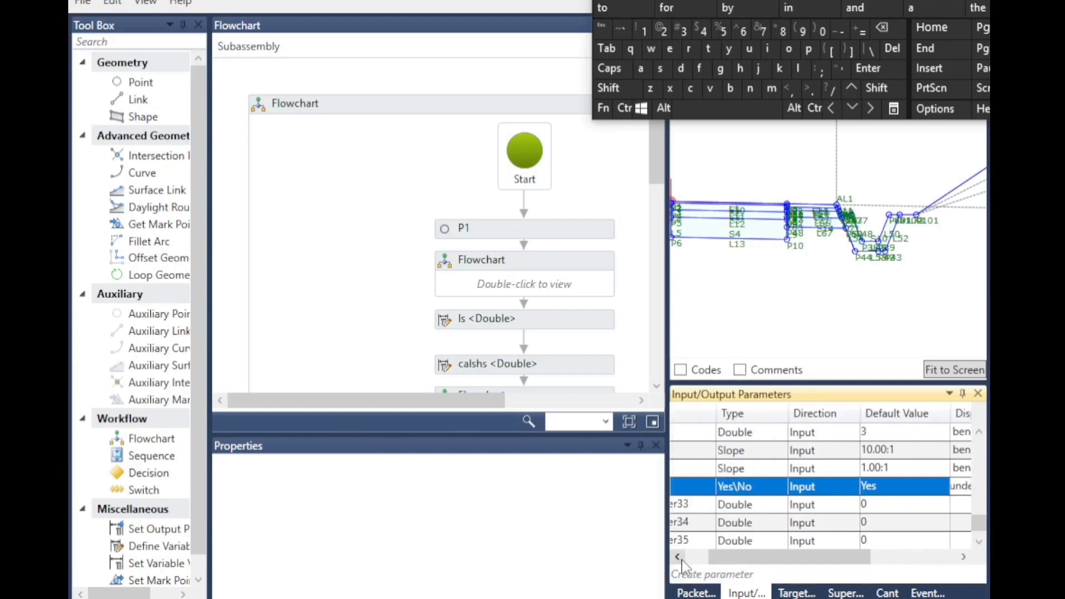
double_click(717, 504)
drag(739, 504, 674, 504)
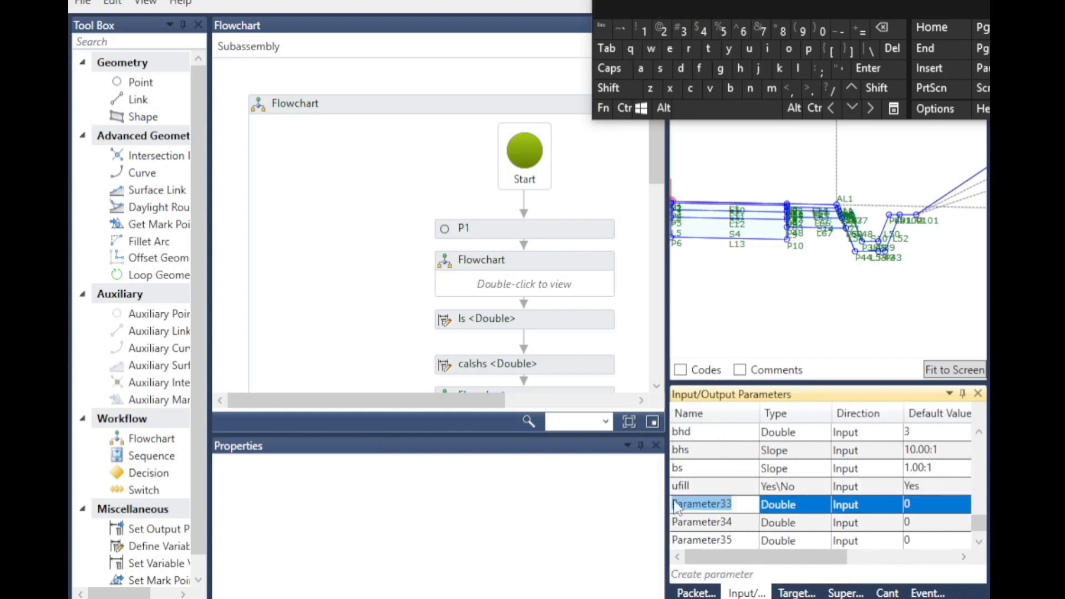
click(748, 50)
click(700, 68)
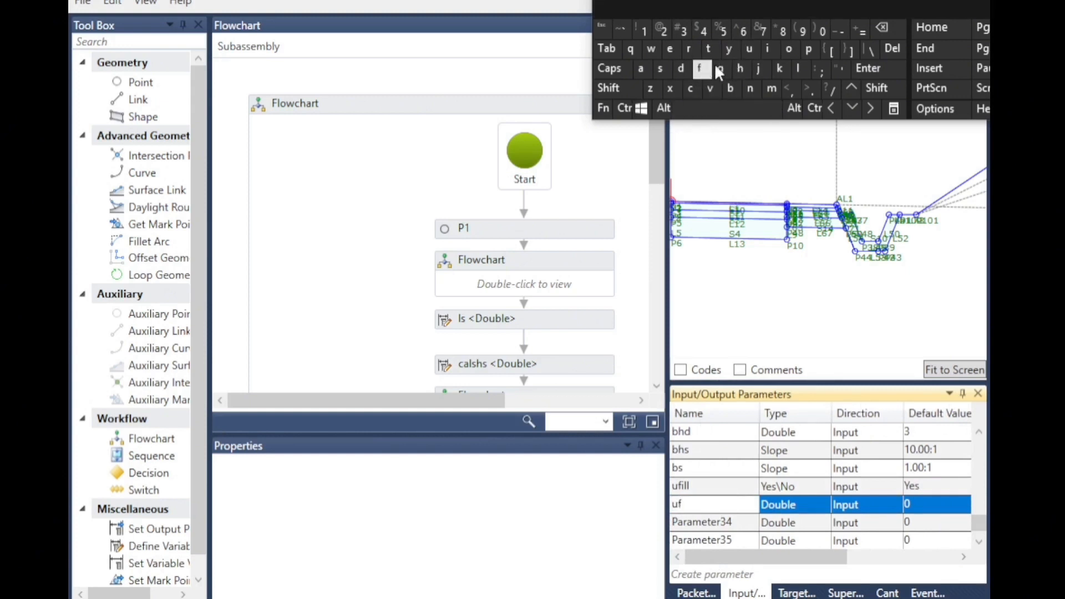
click(909, 523)
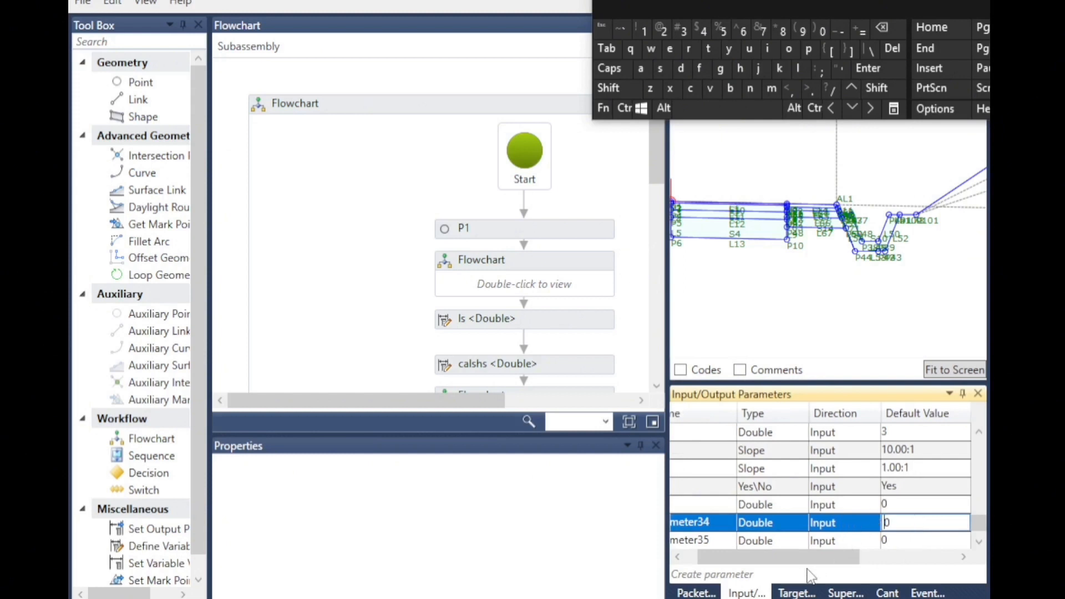
click(889, 505)
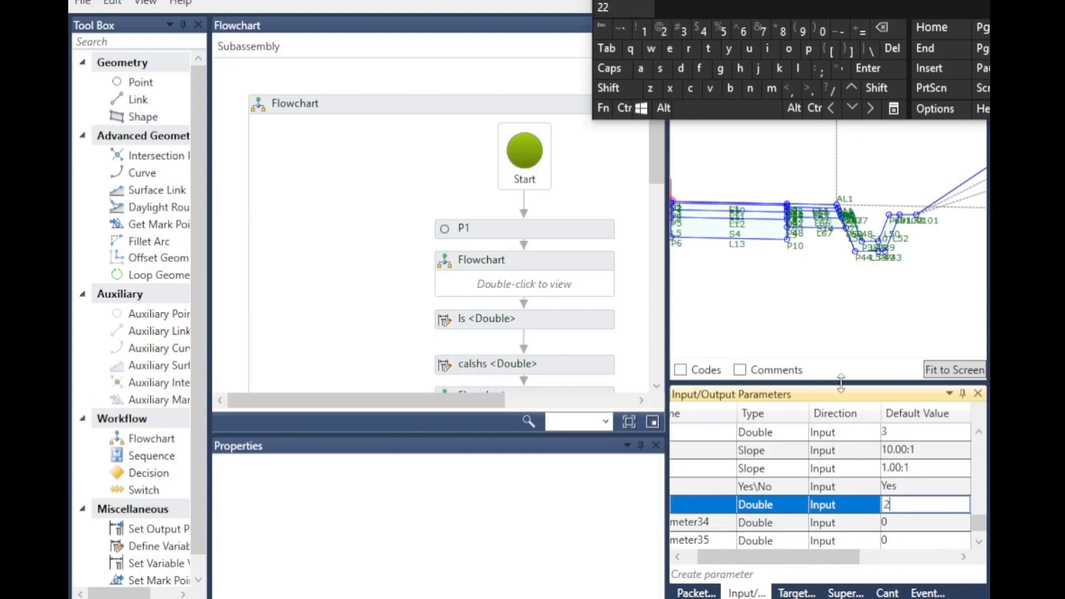
Give the ufh parameter the display name "fill height for undercut"
click(964, 557)
click(928, 506)
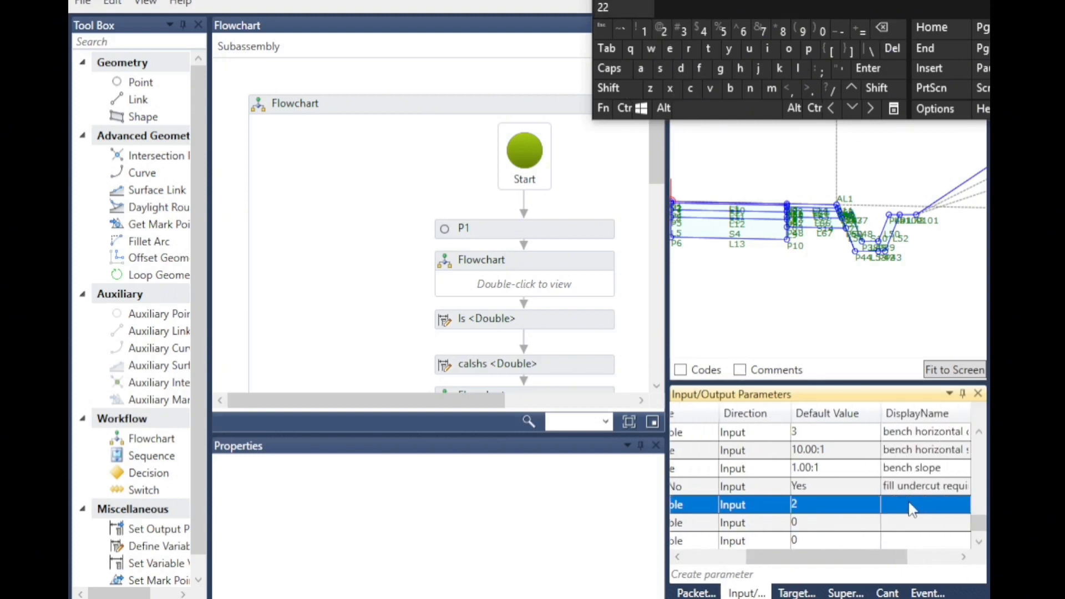
click(910, 508)
click(701, 70)
click(749, 49)
click(882, 28)
click(769, 50)
click(798, 67)
click(797, 67)
click(726, 108)
click(740, 68)
text(e)
click(768, 49)
click(616, 7)
click(699, 68)
click(686, 7)
click(749, 49)
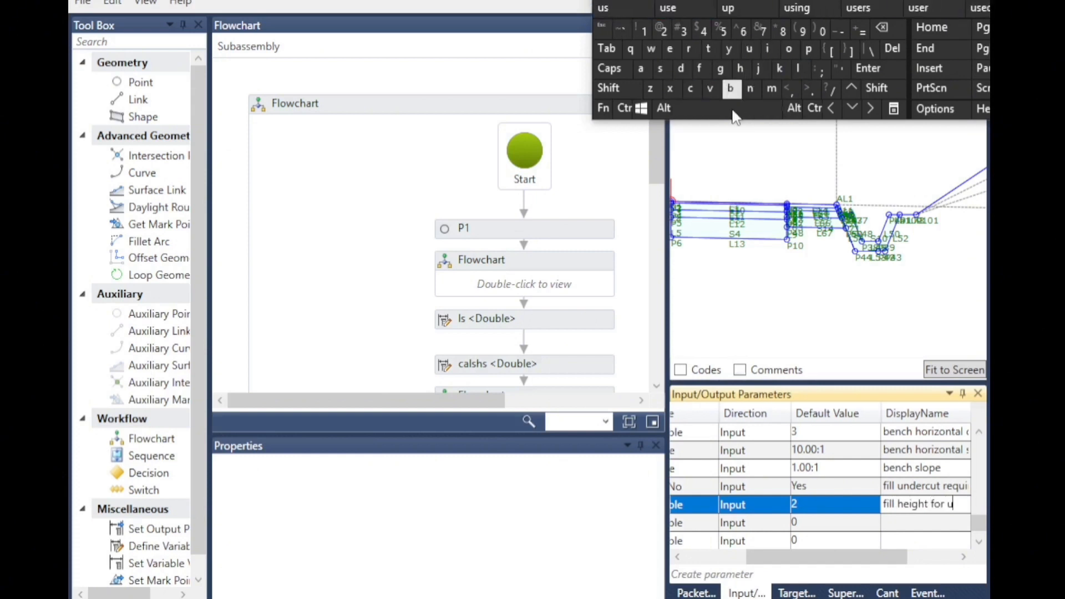
click(749, 89)
click(749, 9)
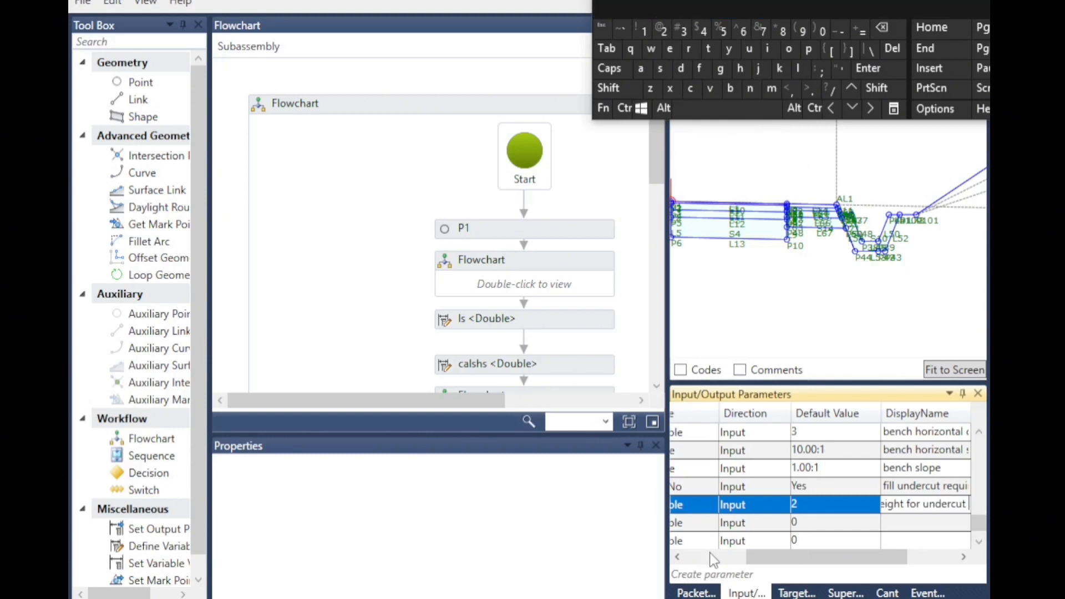
Rename Parameter34 as ufrt, keep its type as Double, and set its default value to 0.6
click(678, 557)
click(689, 527)
click(688, 524)
drag(736, 518, 673, 512)
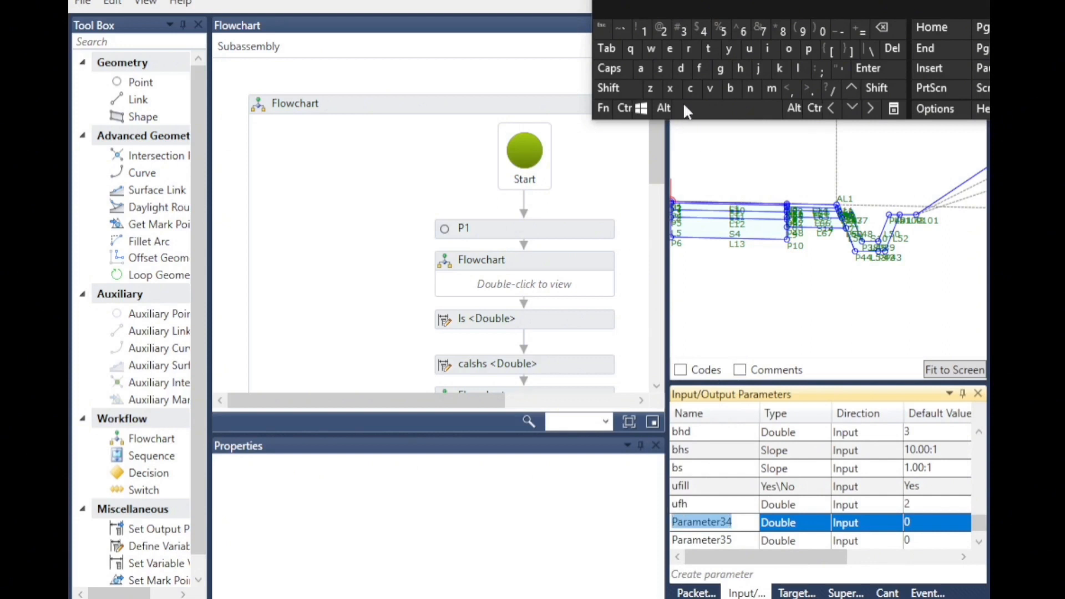
click(699, 69)
click(882, 27)
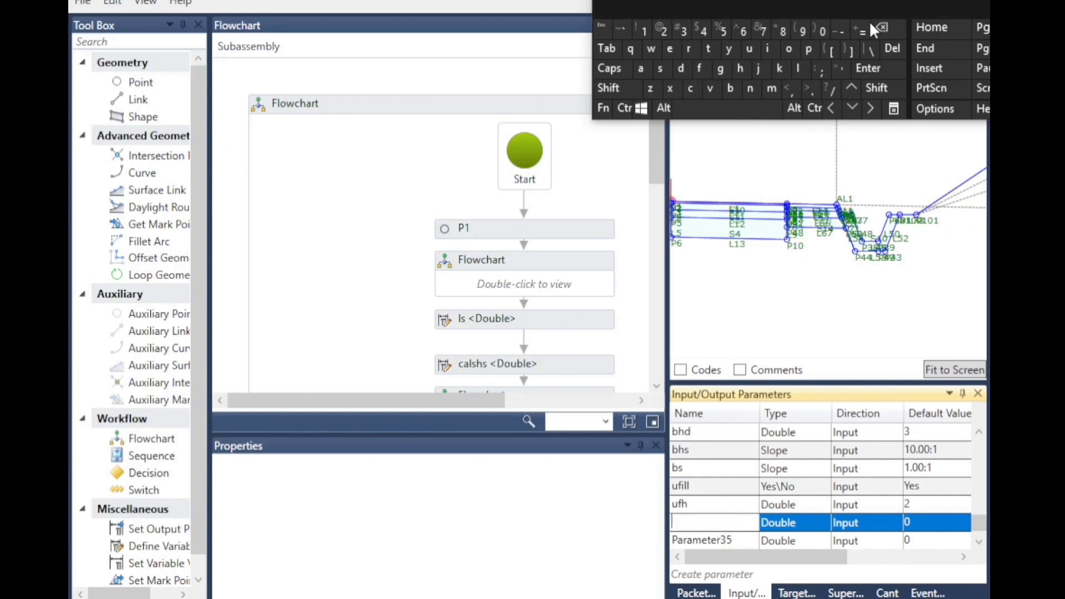
click(755, 48)
click(701, 69)
click(795, 522)
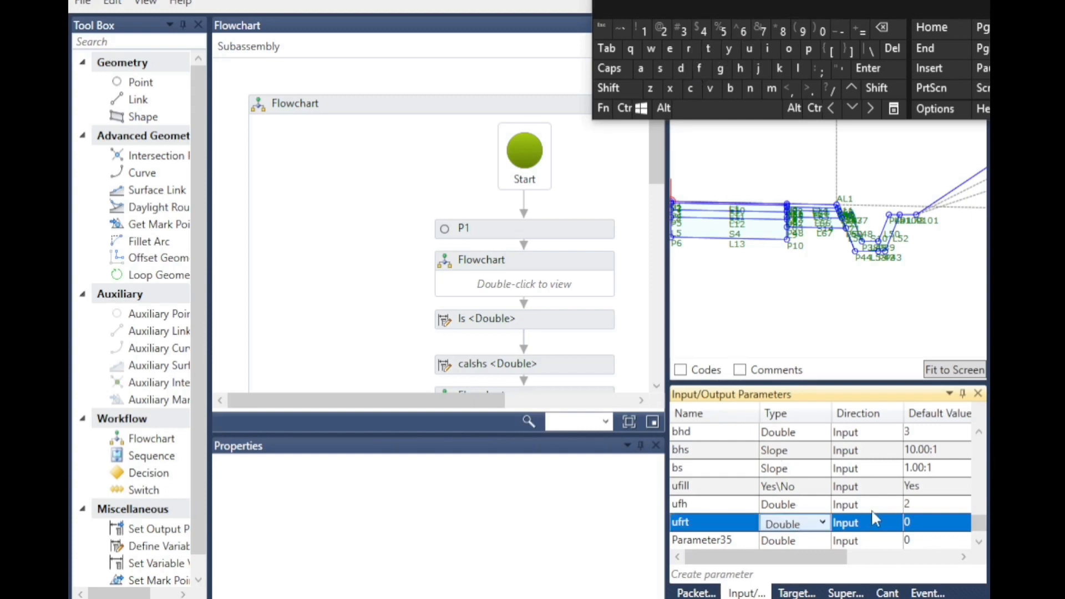
click(916, 524)
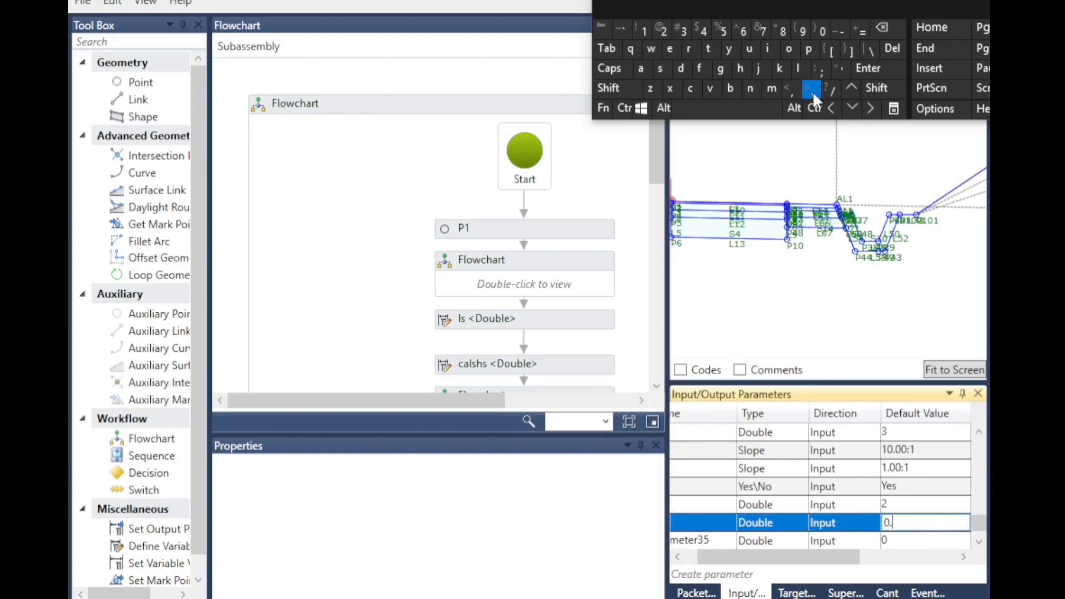
text(.)
click(745, 30)
Give the ufrt parameter the display name "fill replacement thickness"
click(964, 558)
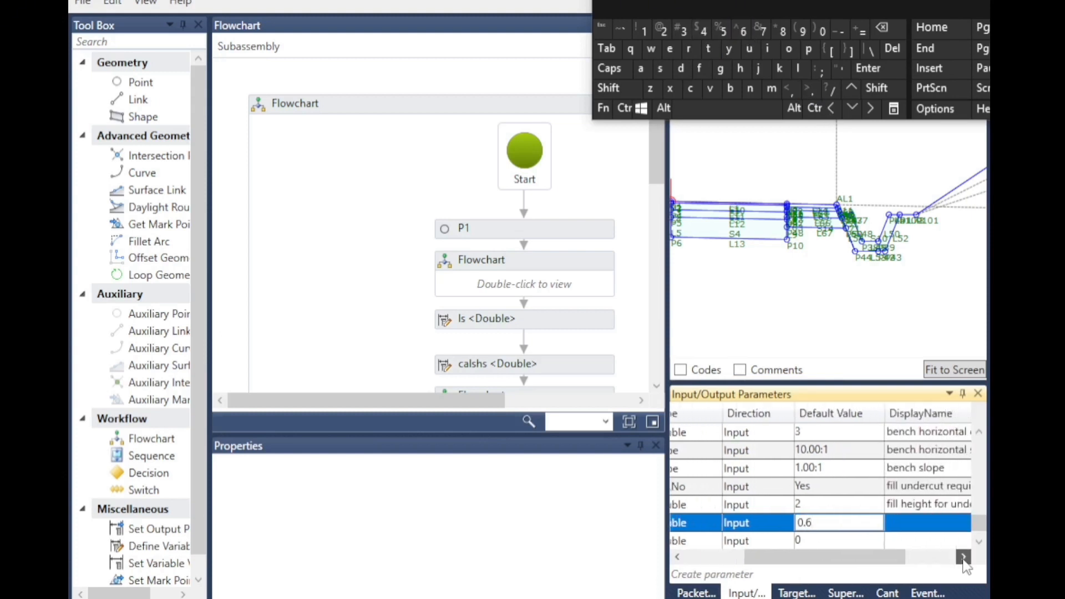
click(860, 526)
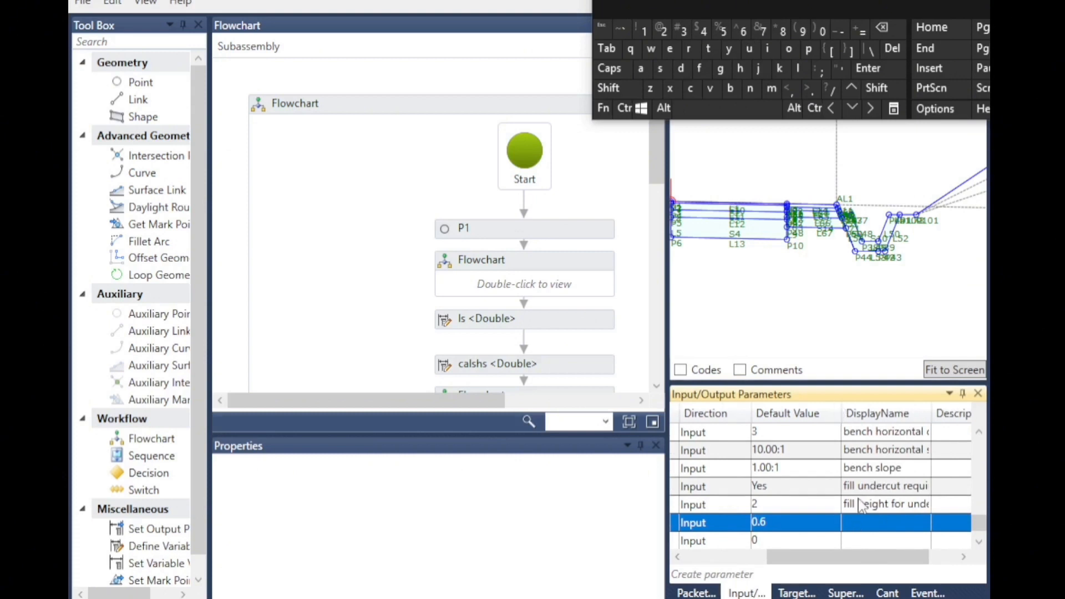
click(865, 523)
text(fi)
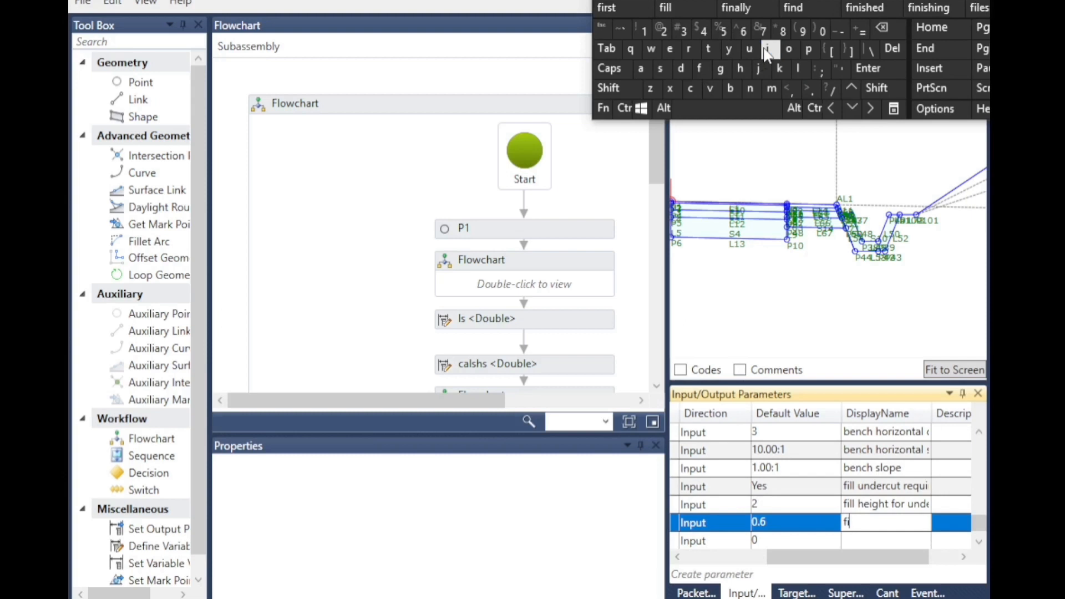
text(ll)
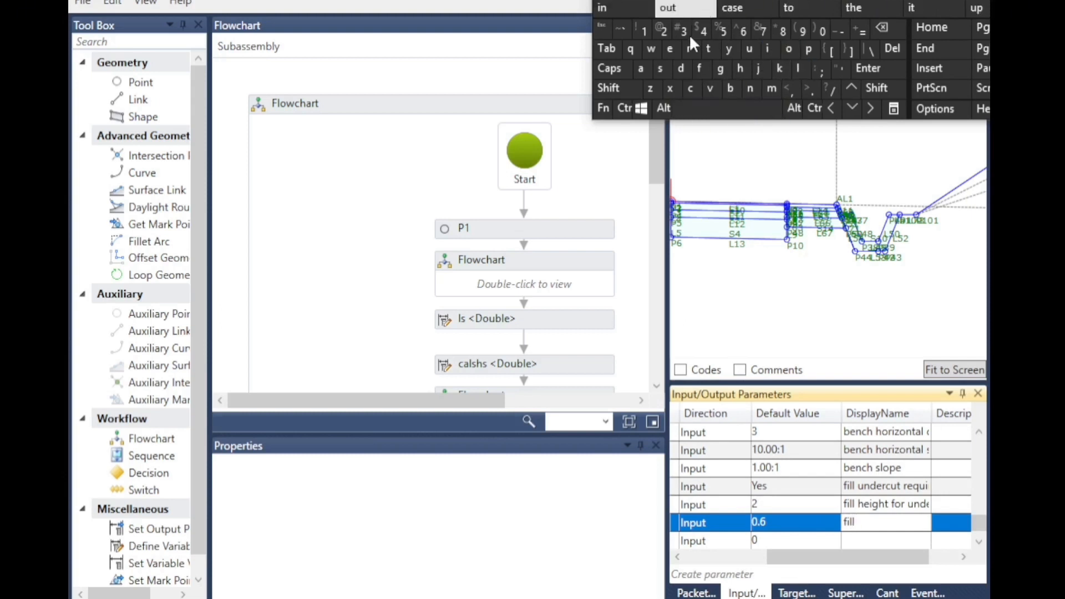
text( repl)
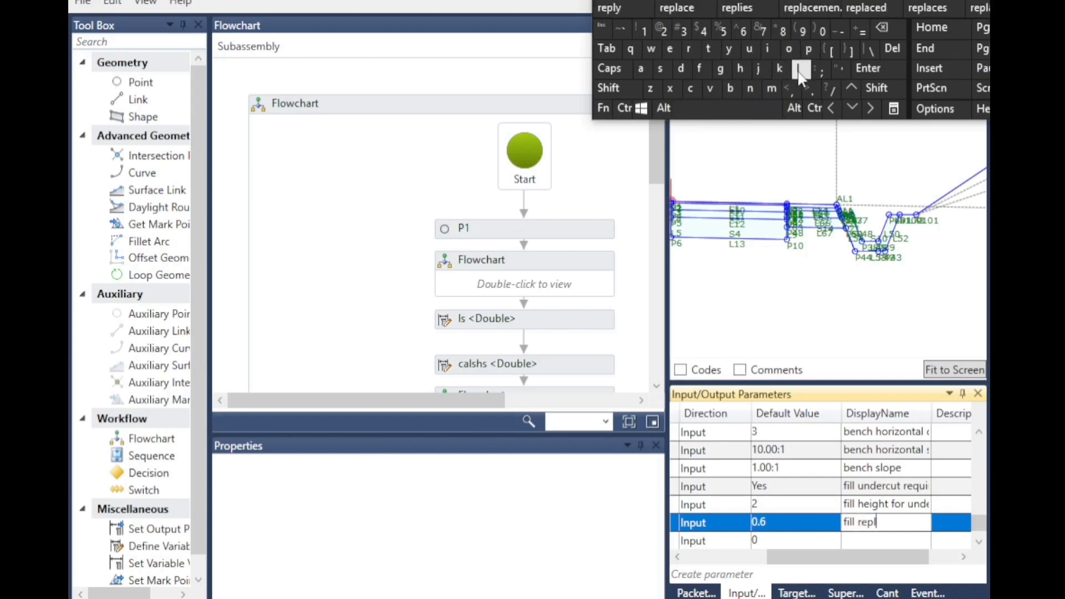
click(790, 7)
text(thi)
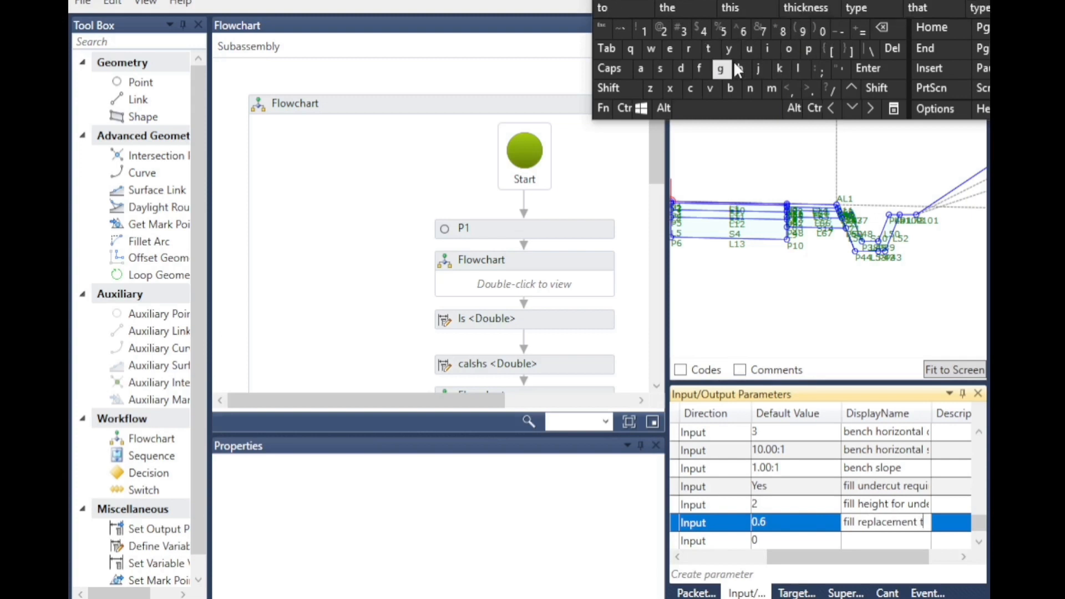
click(686, 8)
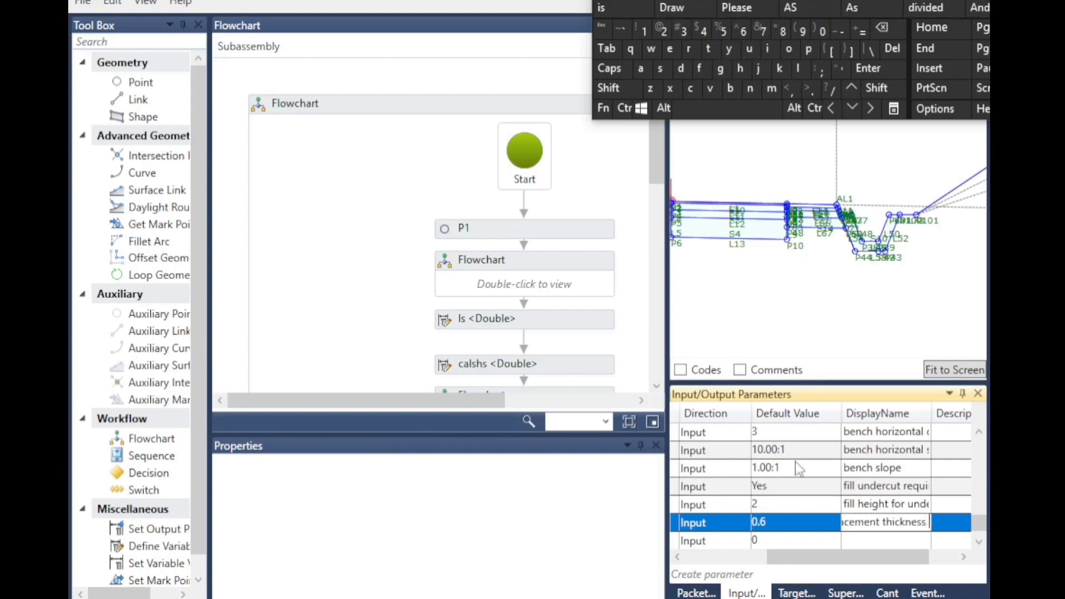
click(677, 557)
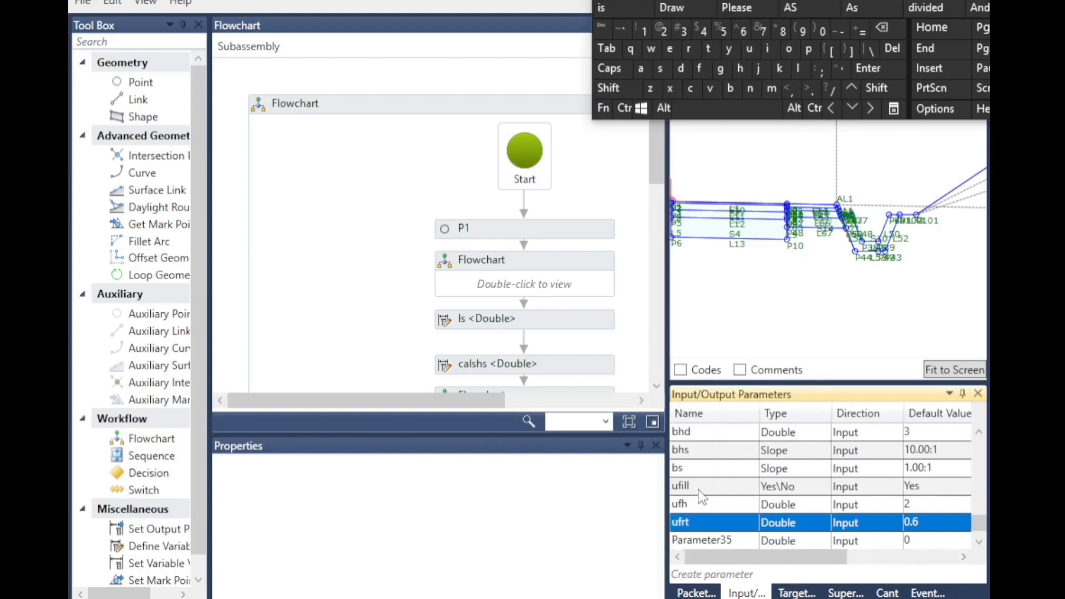
click(699, 502)
click(687, 523)
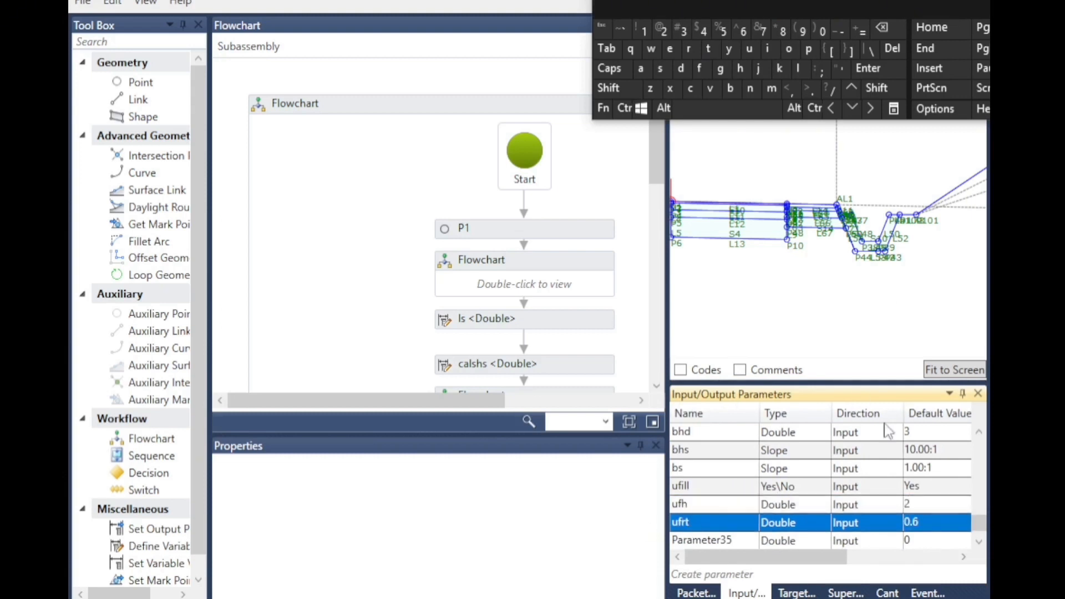
Set the preview value of the eg surface target to -1.5
click(815, 310)
click(803, 594)
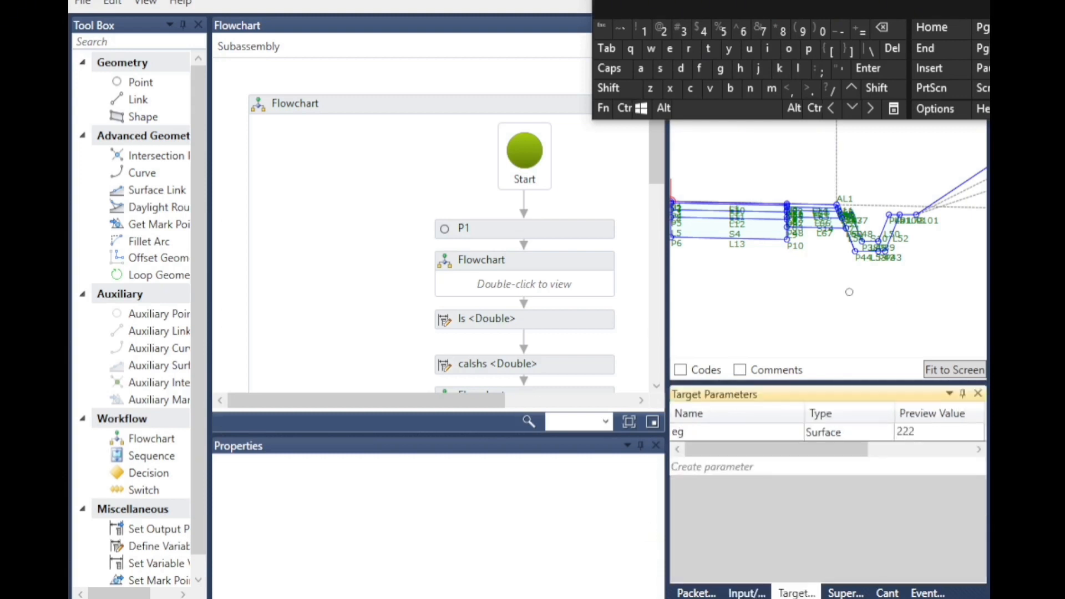
double_click(921, 432)
click(843, 32)
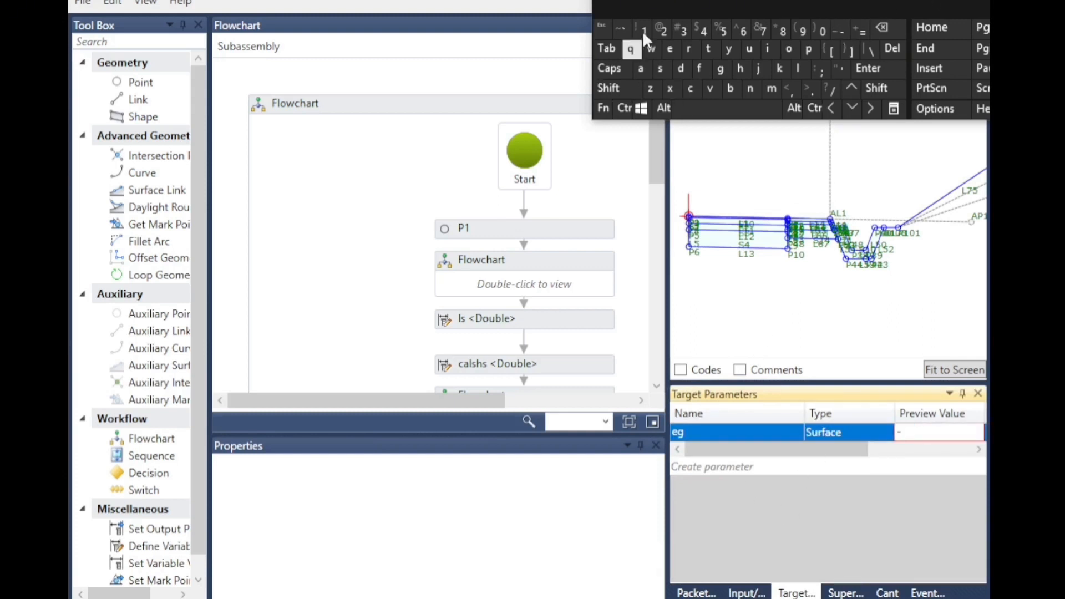
click(643, 31)
click(810, 89)
click(723, 31)
click(832, 320)
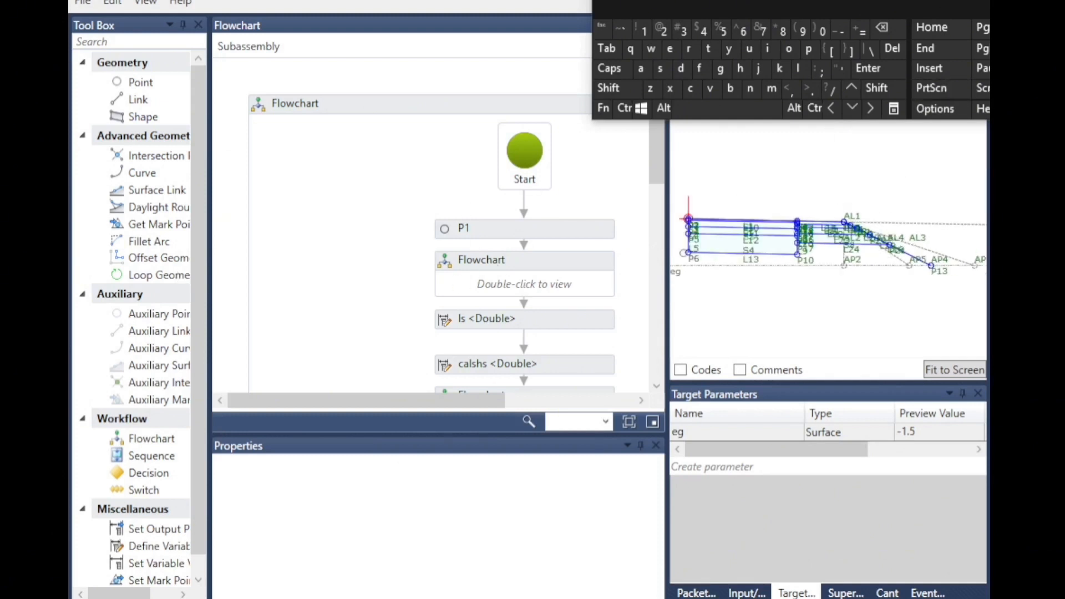
Add a new flowchart beneath the Fill flowchart on the decision's True branch and connect Fill to it
drag(664, 218, 460, 218)
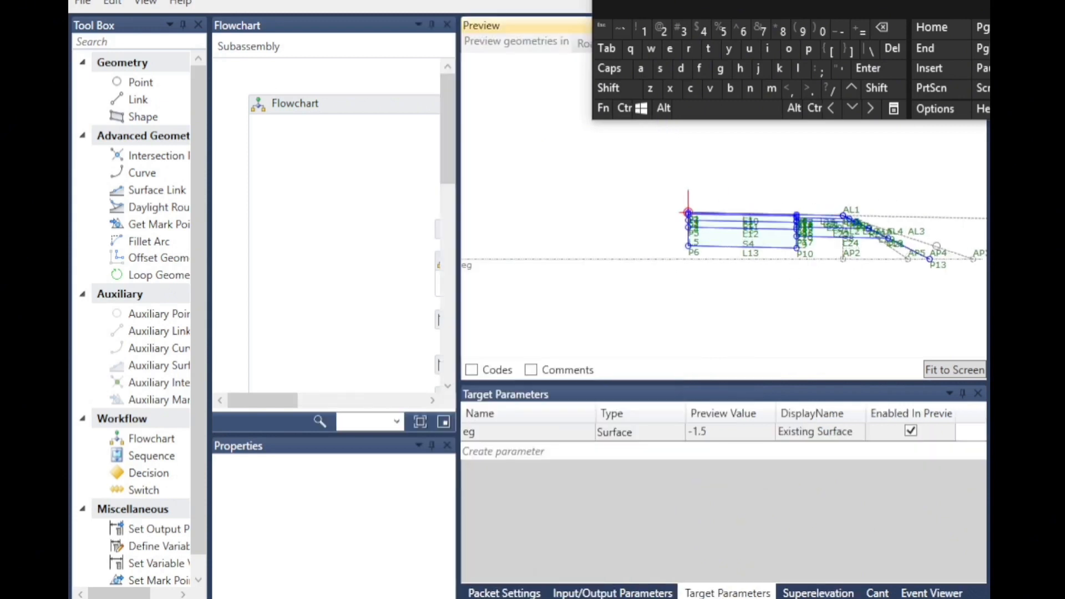
drag(291, 399, 263, 401)
scroll(309, 345, down, 5)
click(432, 400)
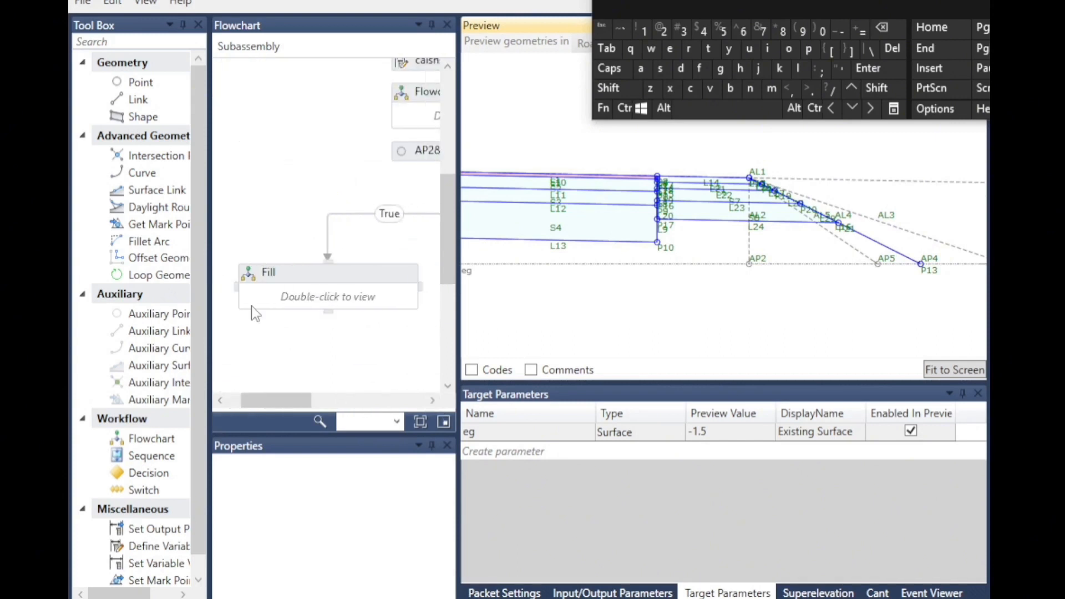
drag(156, 439, 348, 250)
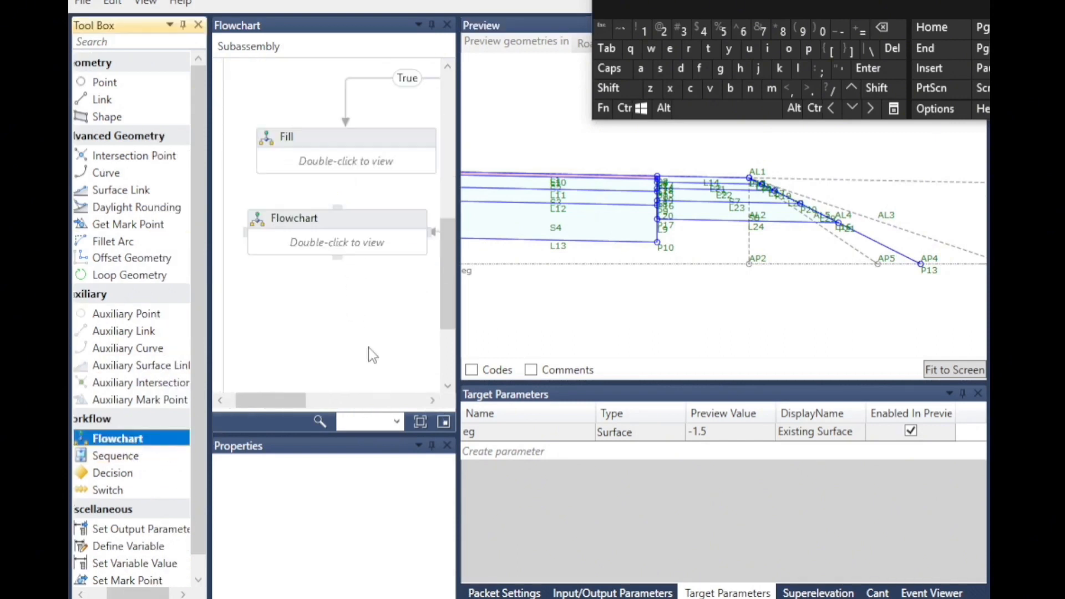
click(433, 401)
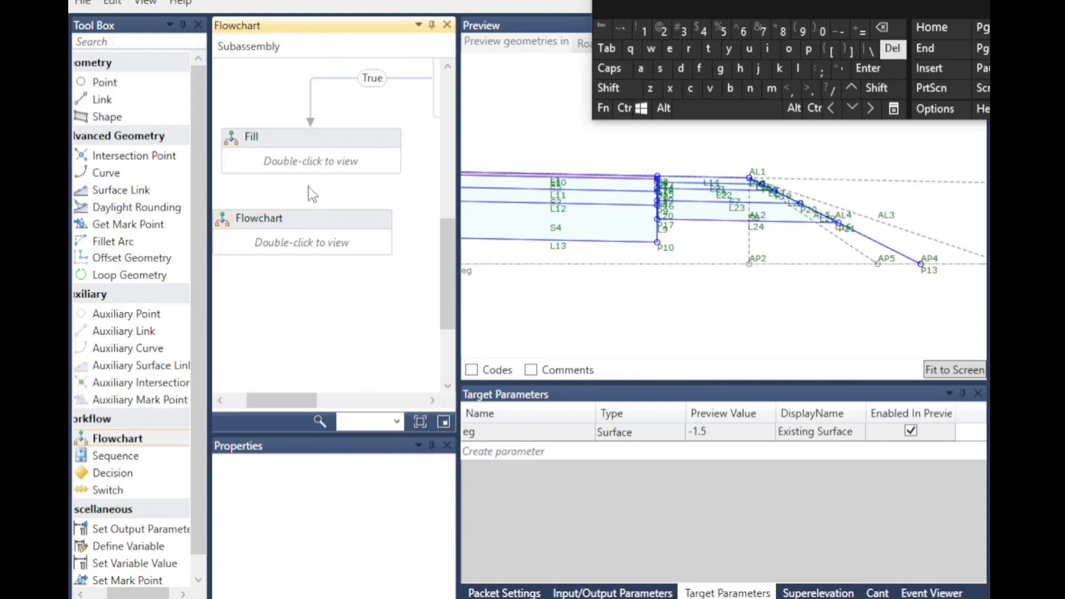
drag(310, 173, 298, 212)
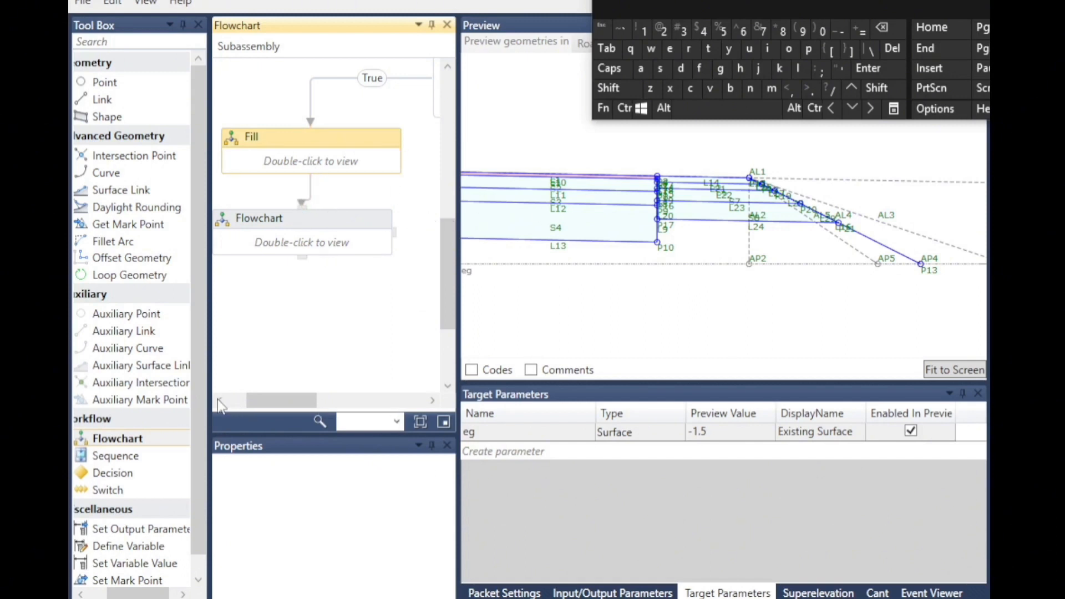
Align the new flowchart directly beneath the Fill flowchart in the parent flowchart
click(317, 244)
double_click(323, 219)
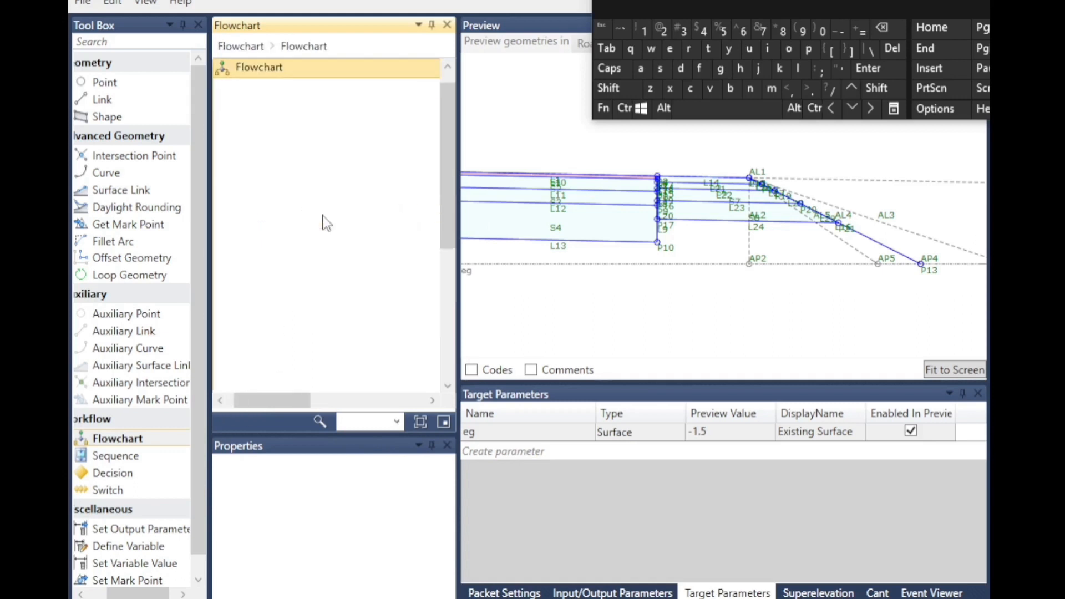
click(240, 46)
scroll(331, 334, down, 5)
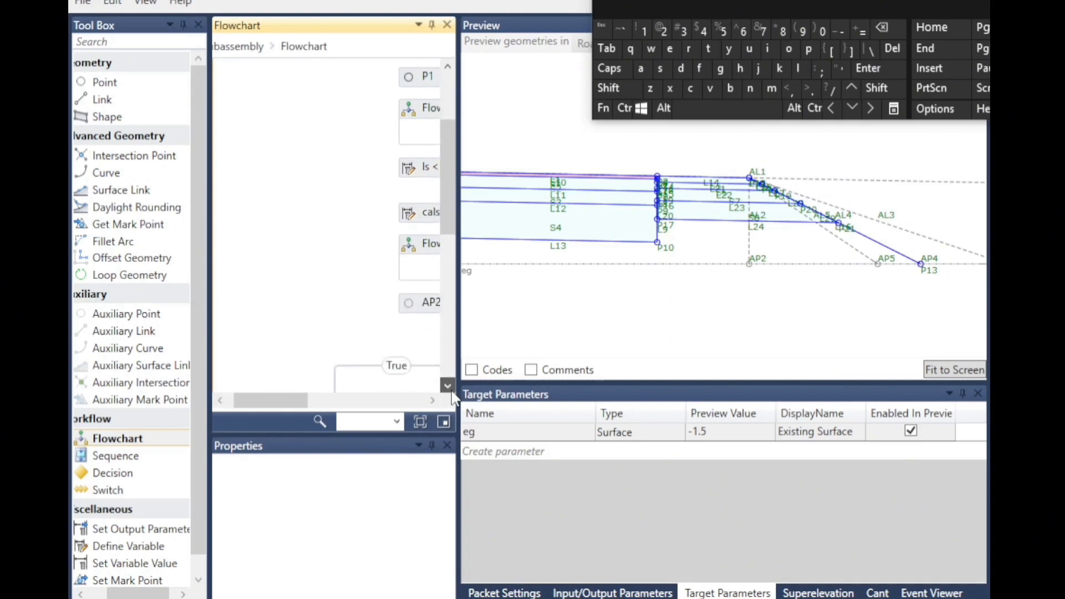
click(248, 334)
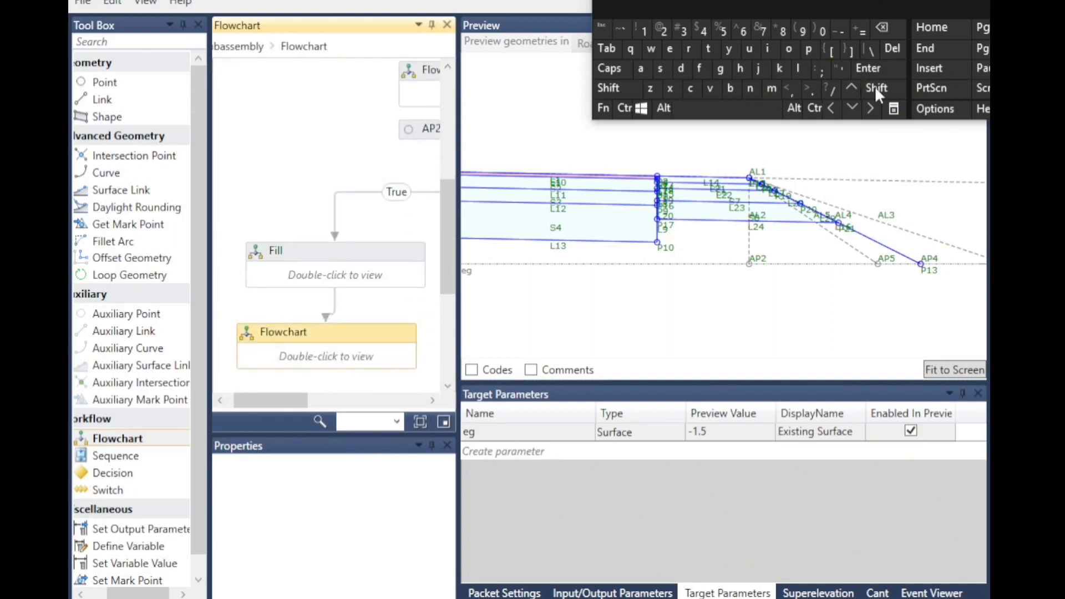
click(870, 109)
Rename the new flowchart below Fill as "fill undercut"
click(304, 335)
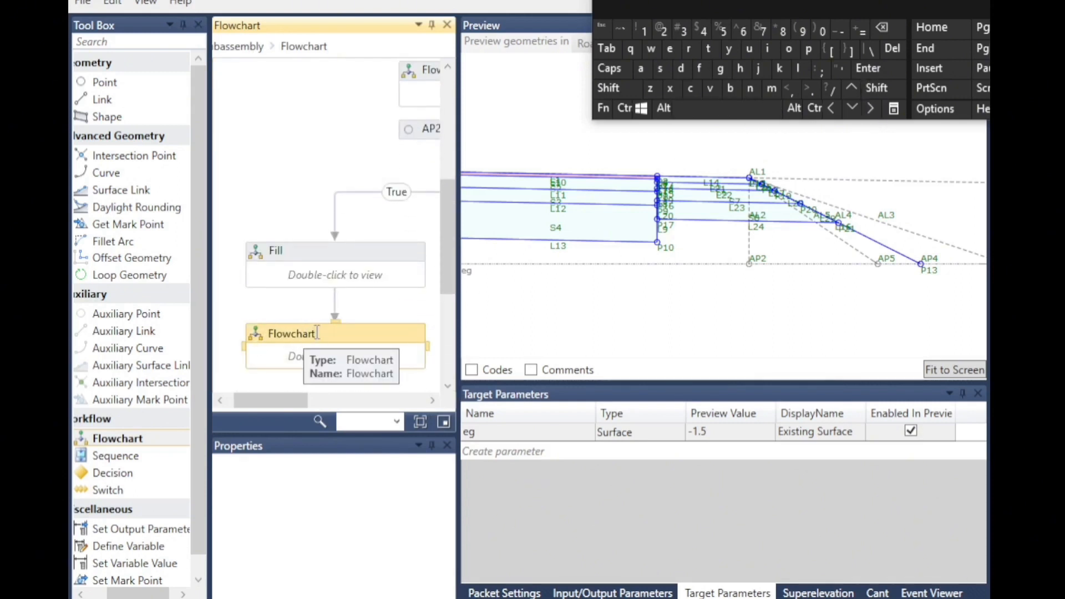
drag(317, 334, 262, 336)
click(699, 69)
click(768, 48)
click(798, 68)
click(798, 68)
click(721, 108)
click(749, 49)
click(750, 88)
click(639, 5)
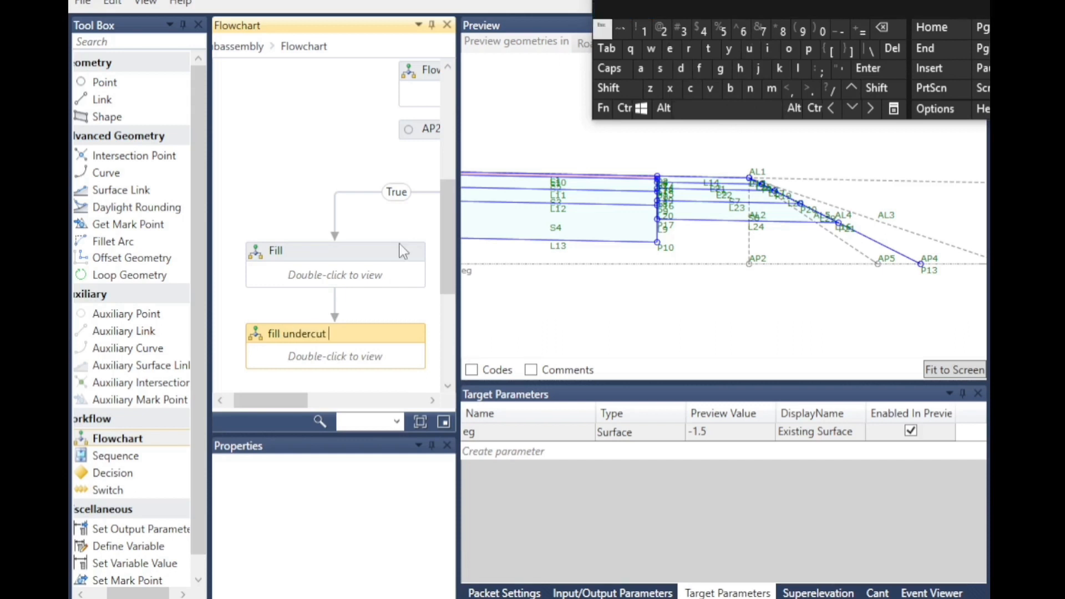
click(335, 386)
click(327, 335)
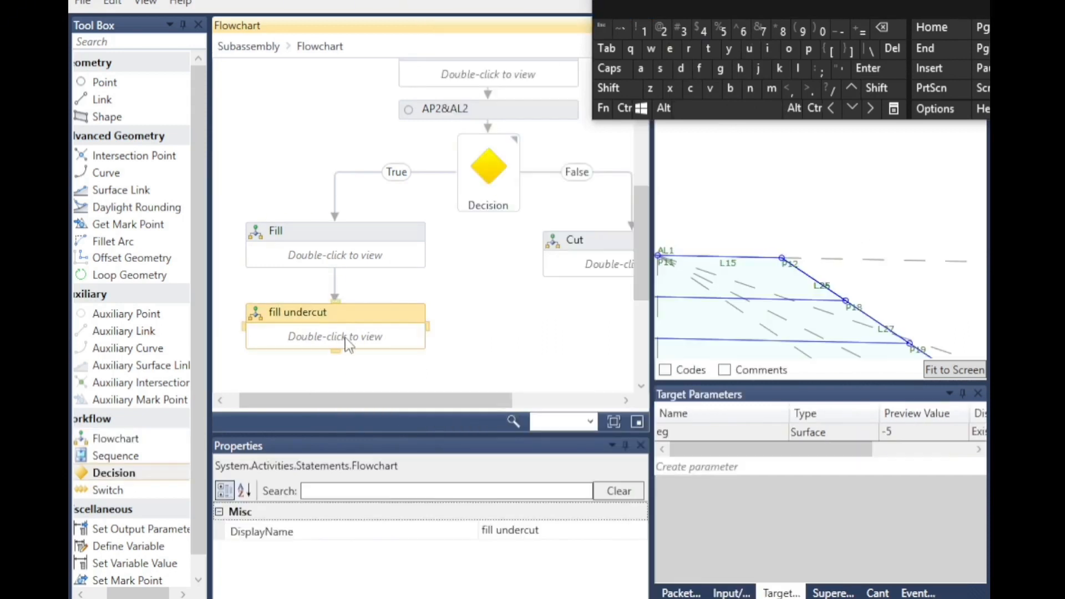
Open the fill undercut flowchart and add a Decision directly below and connected to its Start node
double_click(345, 340)
click(732, 594)
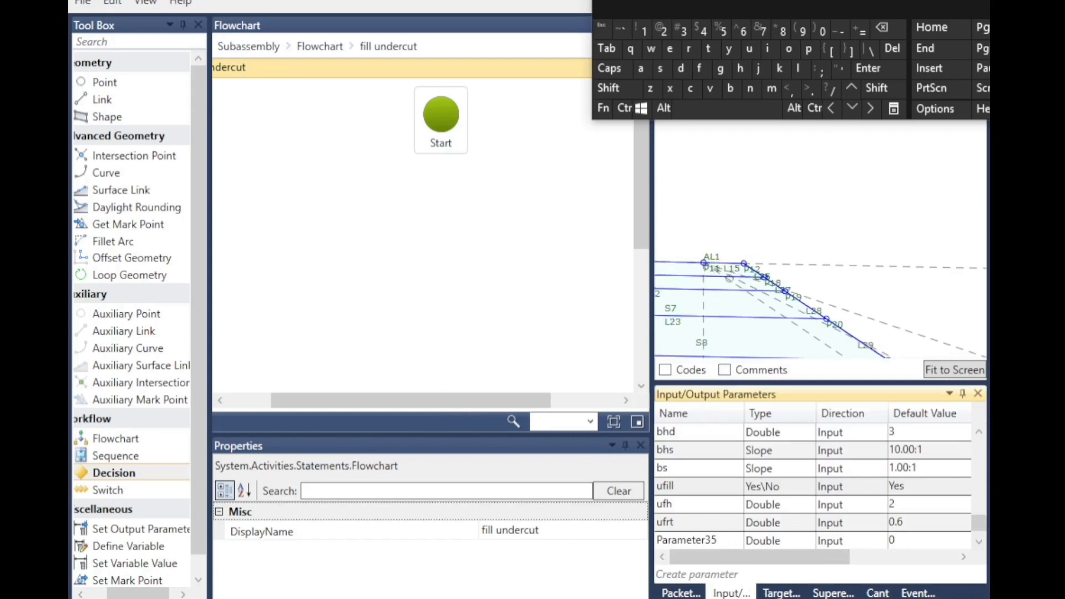
drag(114, 472, 465, 214)
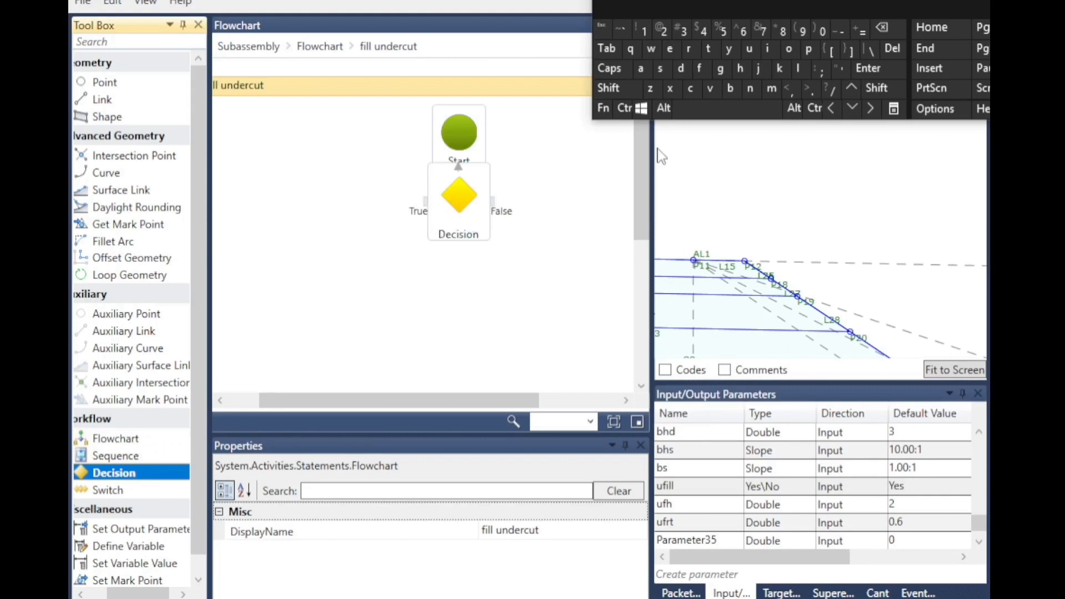
click(851, 109)
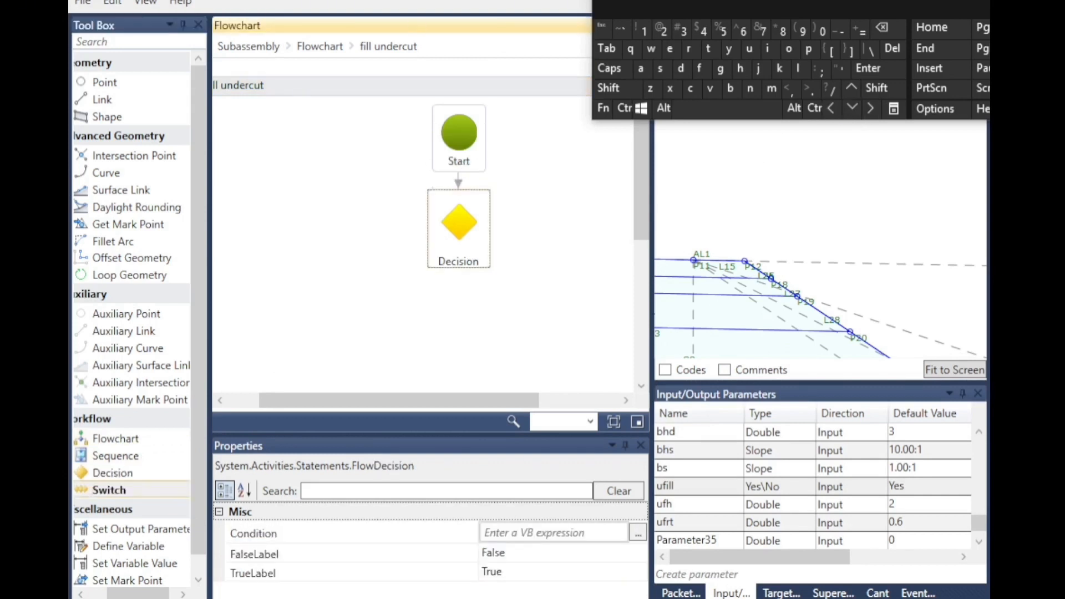
Set the decision's condition to ufill=yes, copying the parameter name from the input parameters
double_click(685, 486)
right_click(671, 487)
click(691, 515)
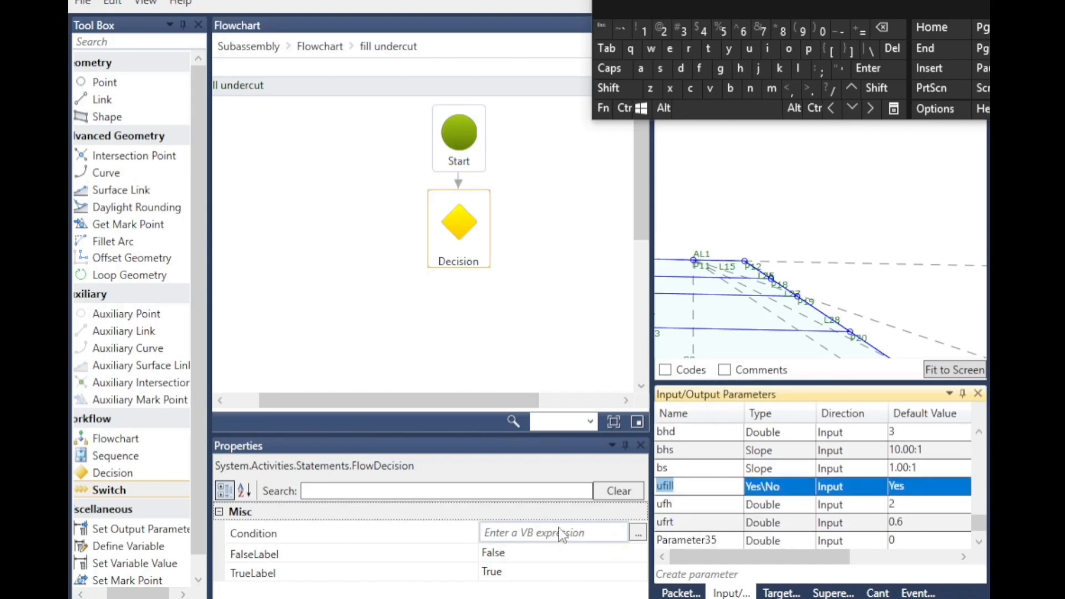
click(491, 530)
click(624, 108)
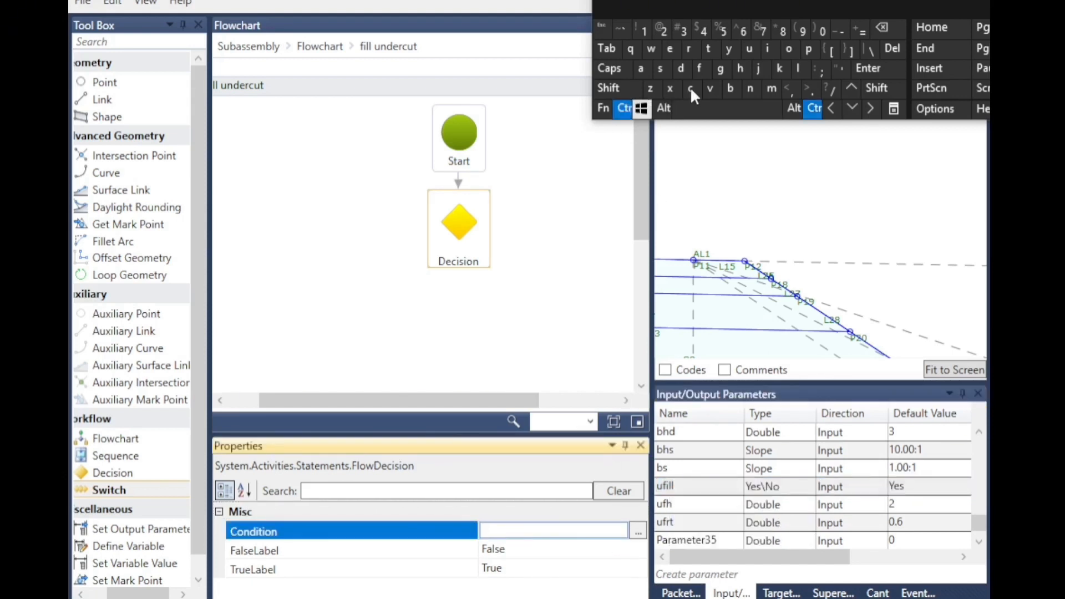
click(710, 88)
click(866, 32)
click(729, 49)
click(670, 49)
click(660, 68)
click(519, 207)
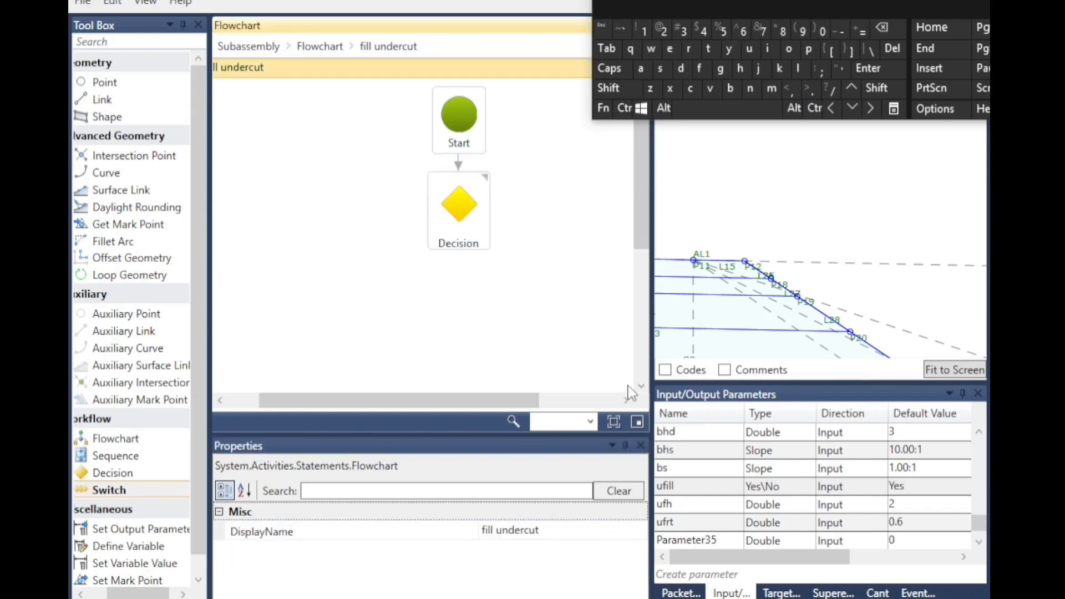
Add a second Decision on the first decision's True branch and set its condition to p12.y-p13.y<=ufh
drag(119, 472, 367, 250)
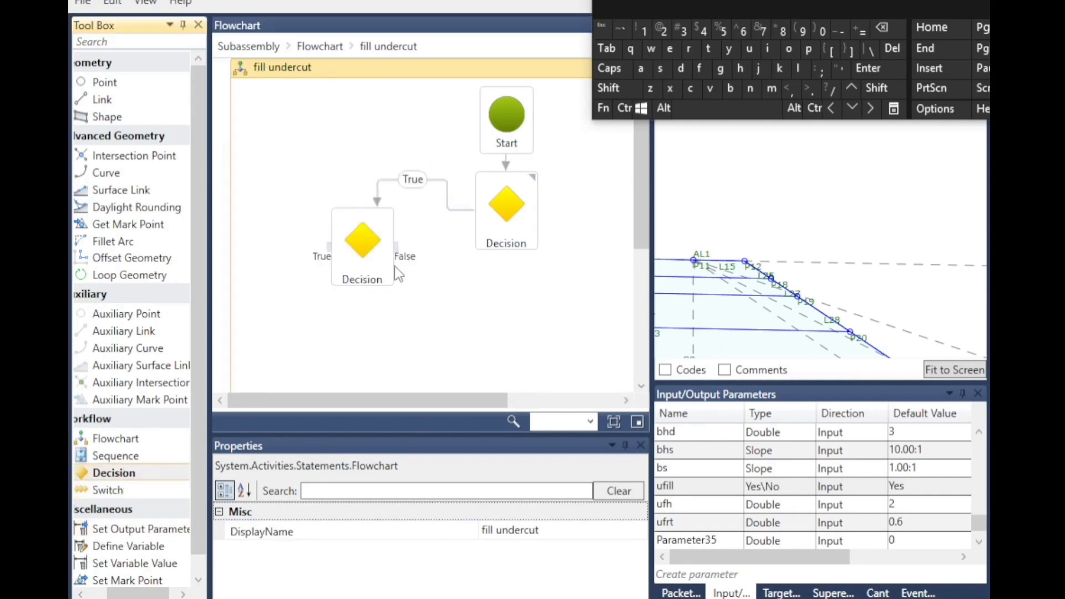
click(394, 272)
click(520, 530)
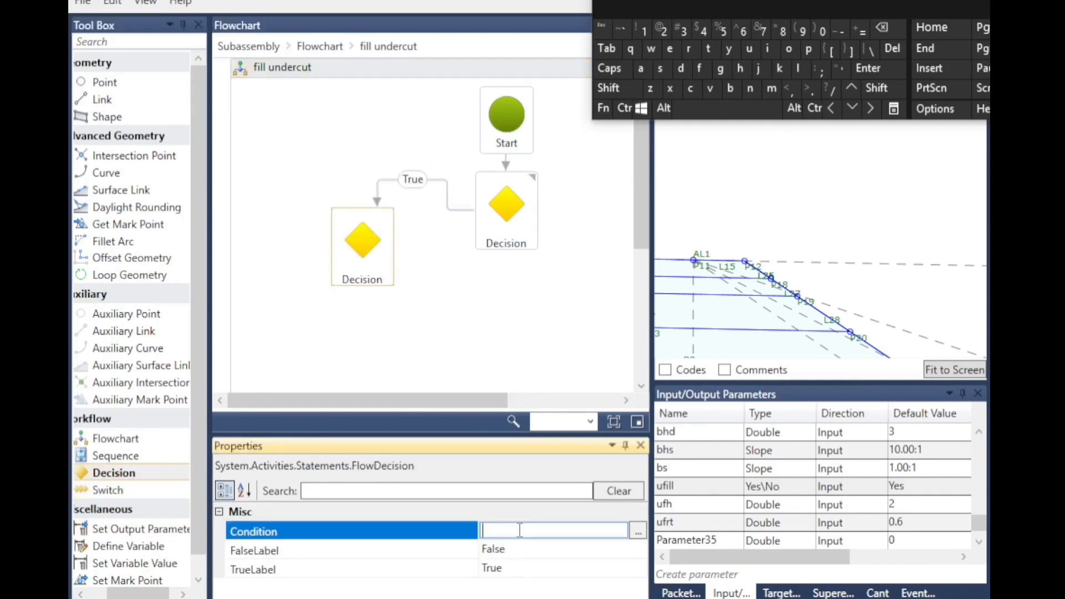
click(809, 49)
click(643, 30)
click(661, 31)
click(808, 88)
click(729, 49)
click(837, 31)
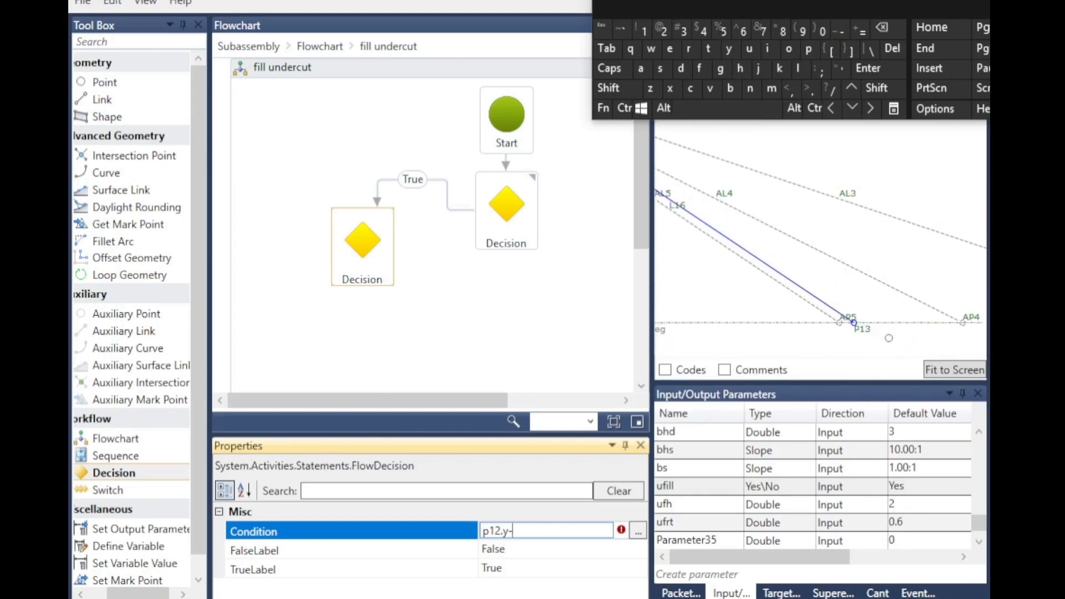
click(810, 52)
click(644, 31)
click(682, 31)
click(729, 48)
click(876, 87)
click(788, 87)
click(858, 30)
click(750, 47)
click(699, 66)
click(465, 320)
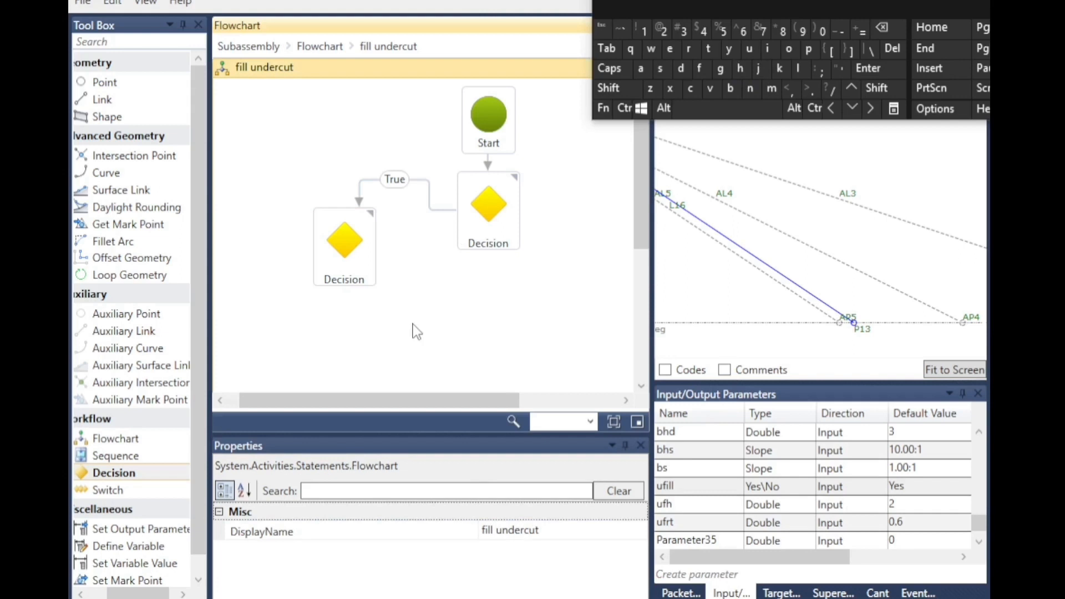
Add a Flowchart on the True branch of the second Decision in the fill undercut flowchart
click(220, 401)
click(136, 442)
drag(137, 451, 280, 351)
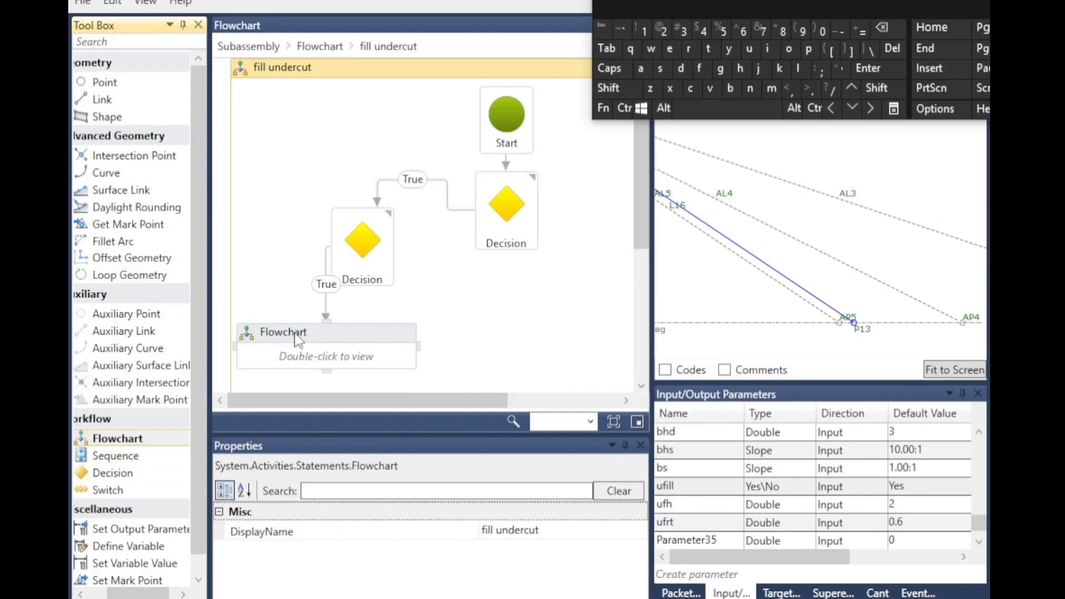
Rename the new flowchart under the second Decision as "full width undercut"
click(298, 335)
click(298, 335)
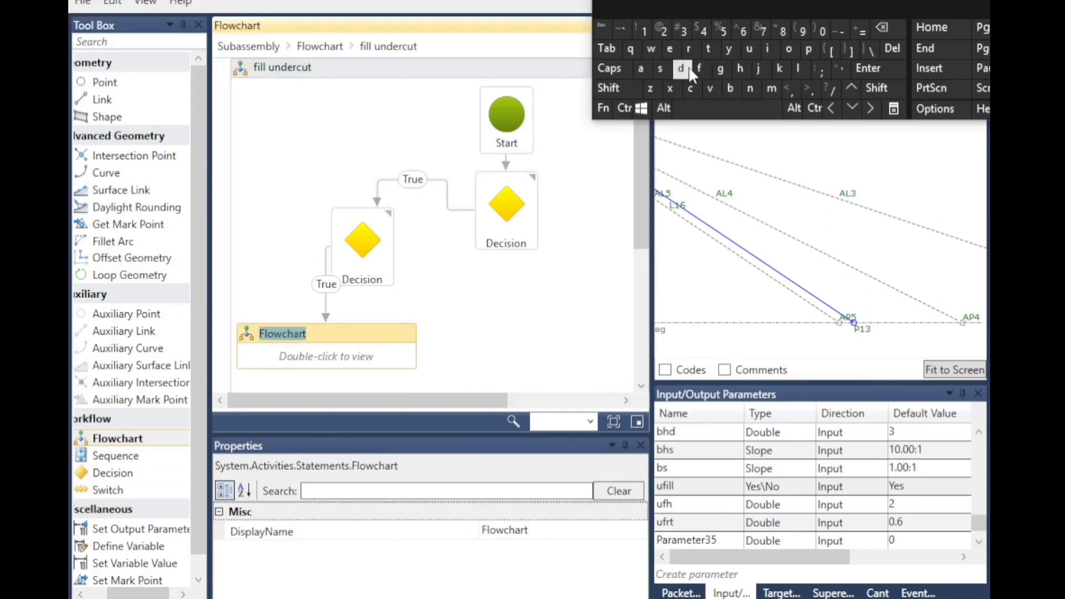
click(701, 69)
click(749, 49)
click(798, 69)
click(798, 69)
click(744, 109)
click(652, 49)
click(768, 49)
click(681, 68)
click(708, 49)
click(740, 69)
click(716, 108)
click(749, 49)
click(750, 89)
click(637, 8)
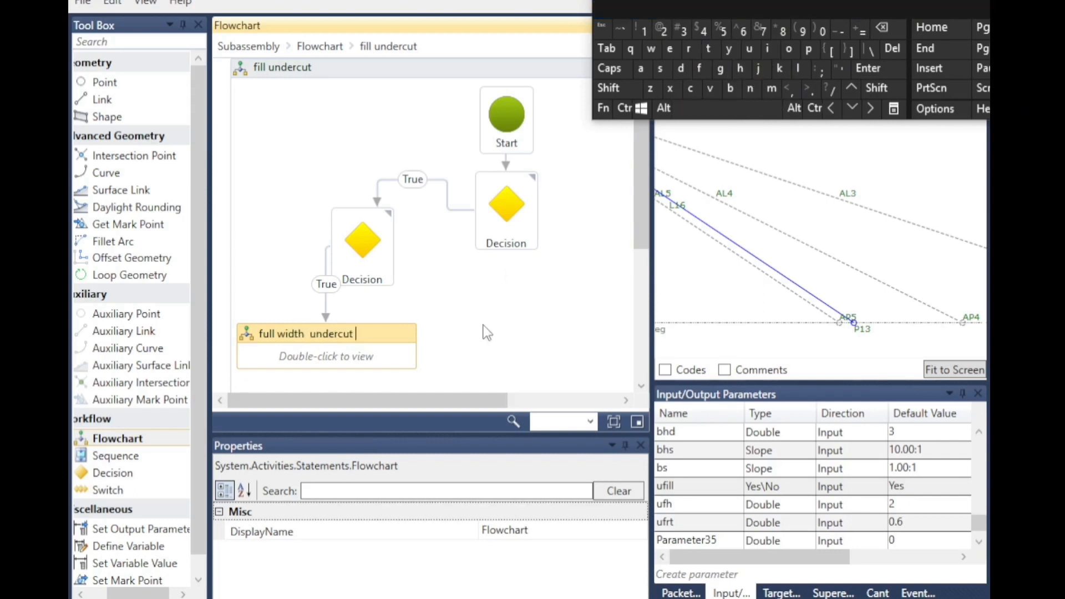
Open the full width undercut flowchart, add a Surface Link connected below Start, and set its surface target to eg
double_click(336, 376)
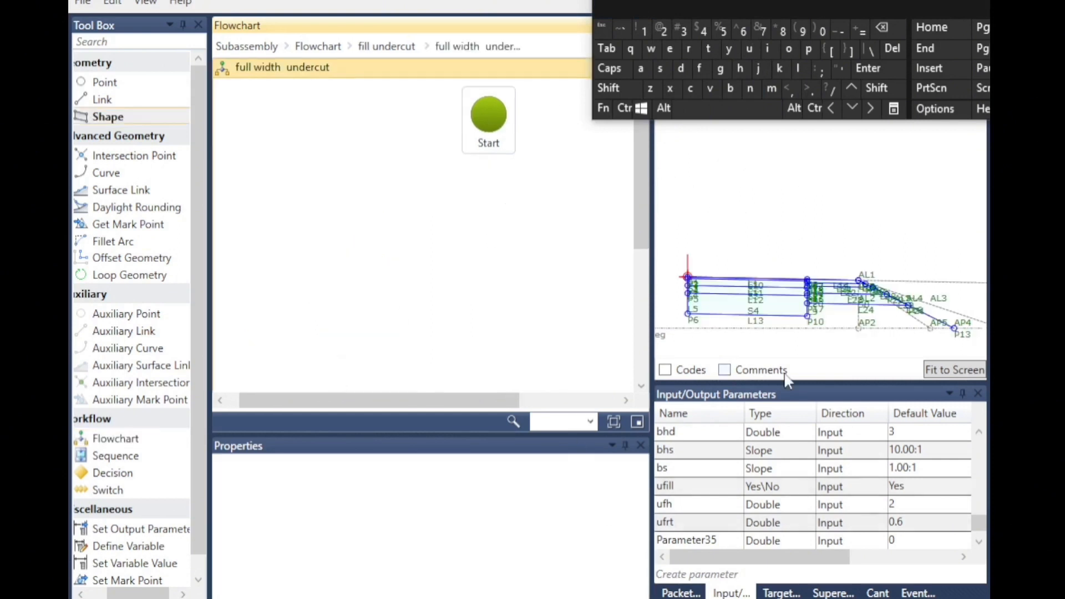
click(122, 192)
drag(102, 194, 510, 224)
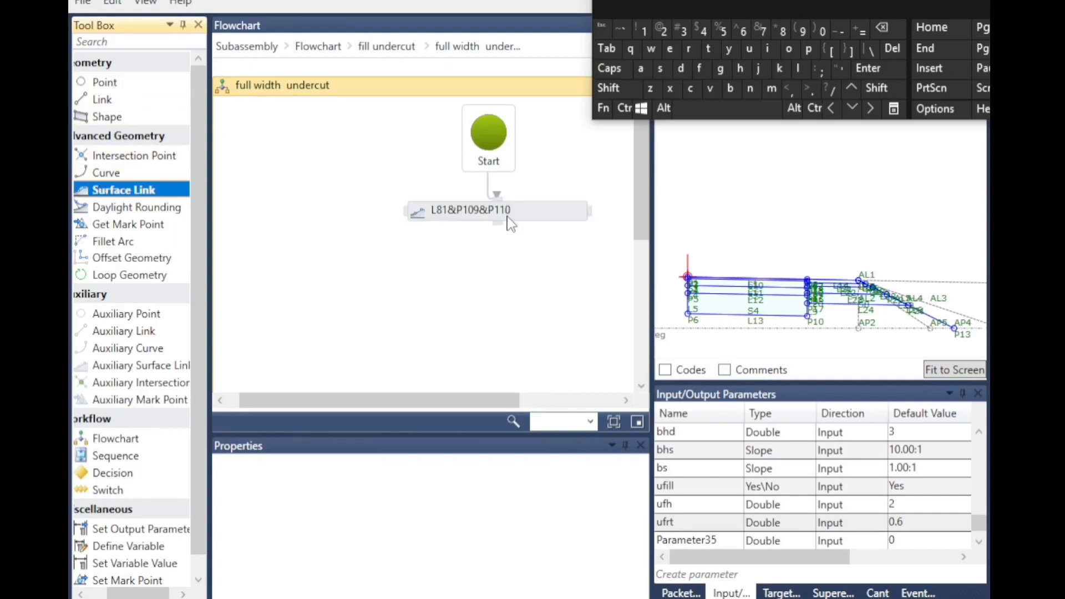
click(831, 110)
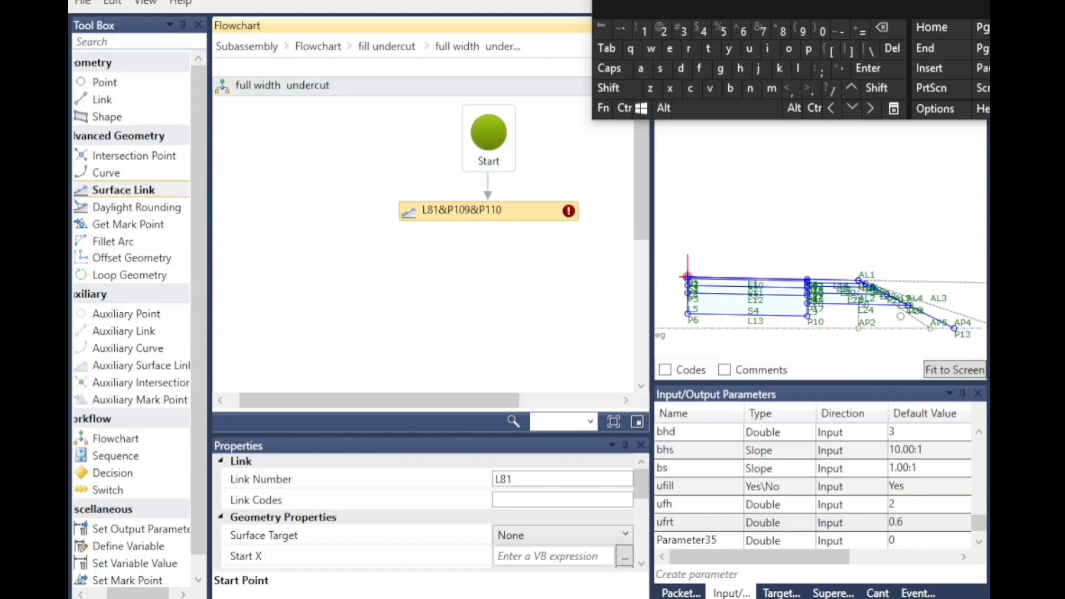
click(642, 563)
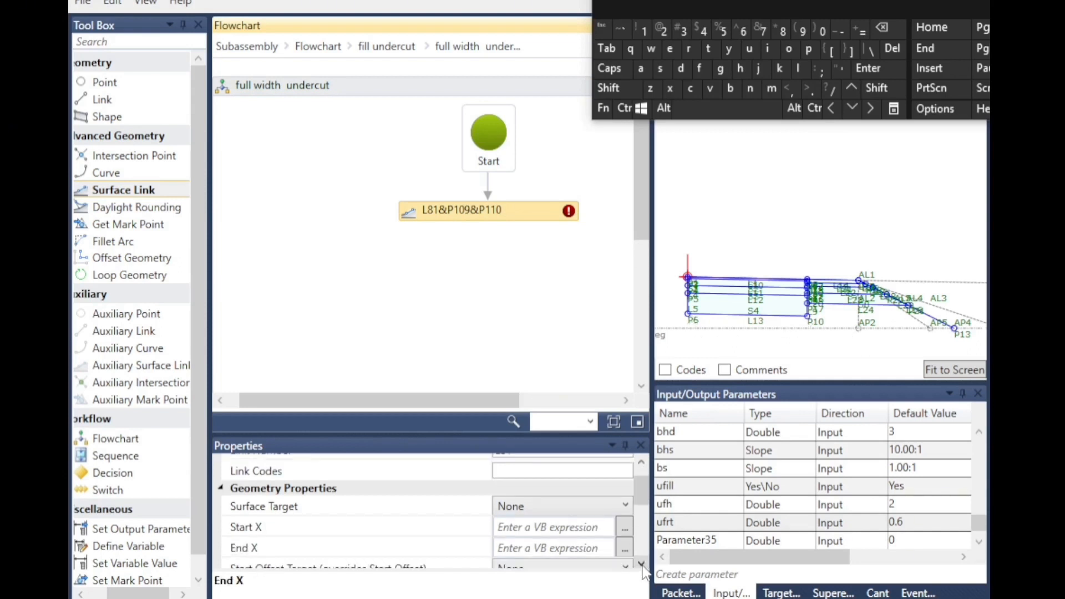
click(517, 513)
click(510, 545)
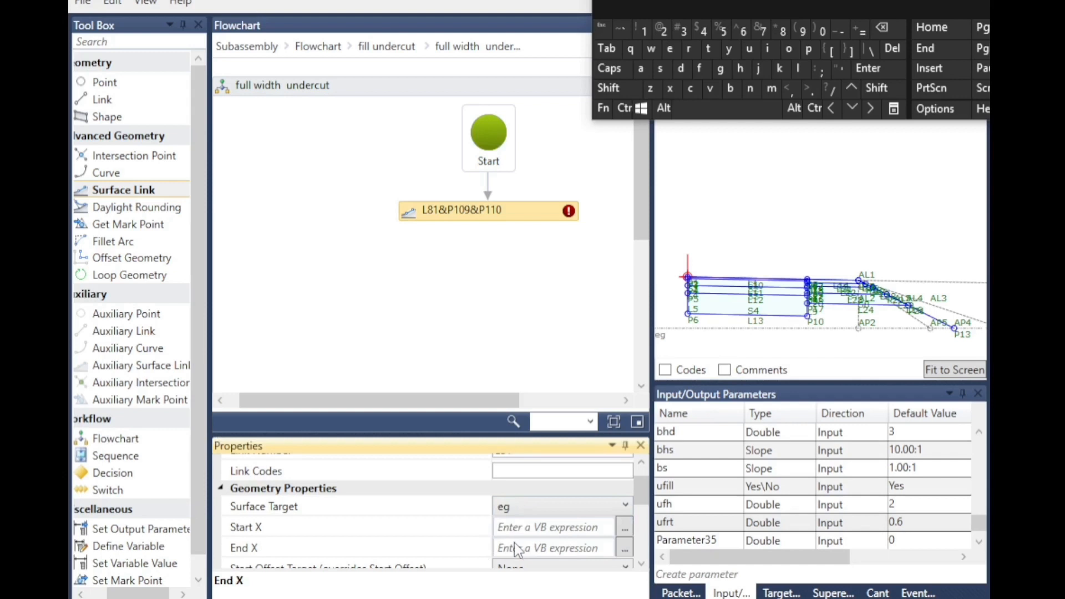
Set the surface link's Start X to p6.x and its End X to p13.x
click(506, 531)
click(809, 49)
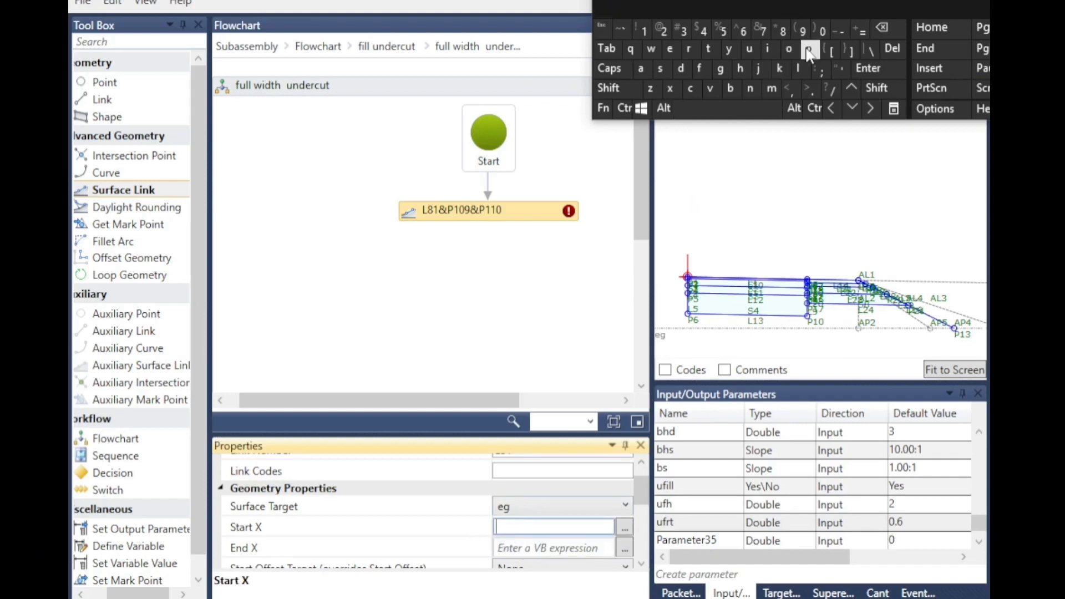
click(743, 31)
click(811, 90)
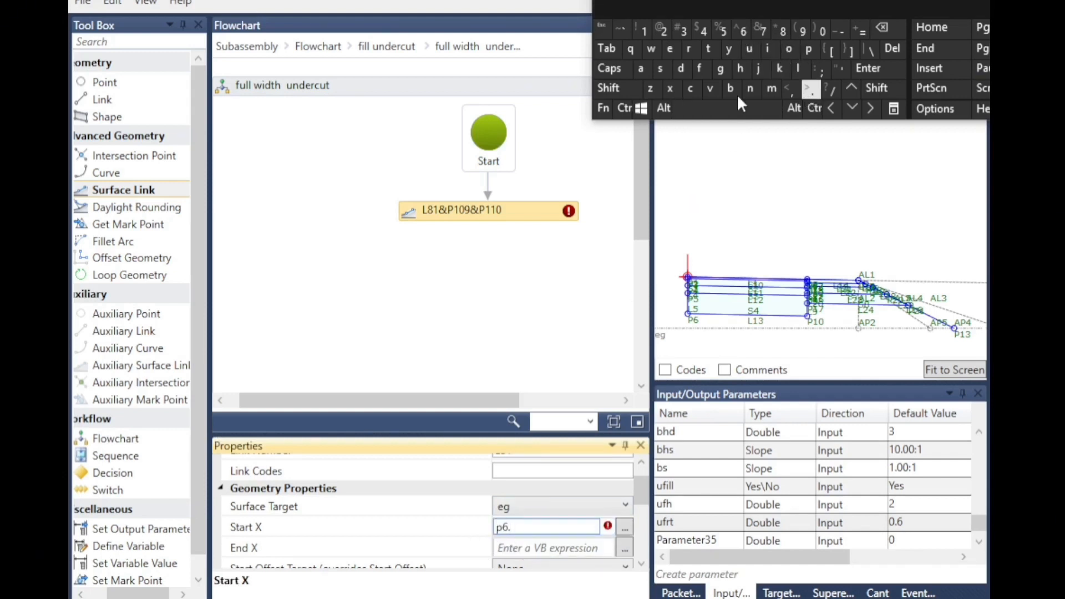
click(670, 88)
click(542, 546)
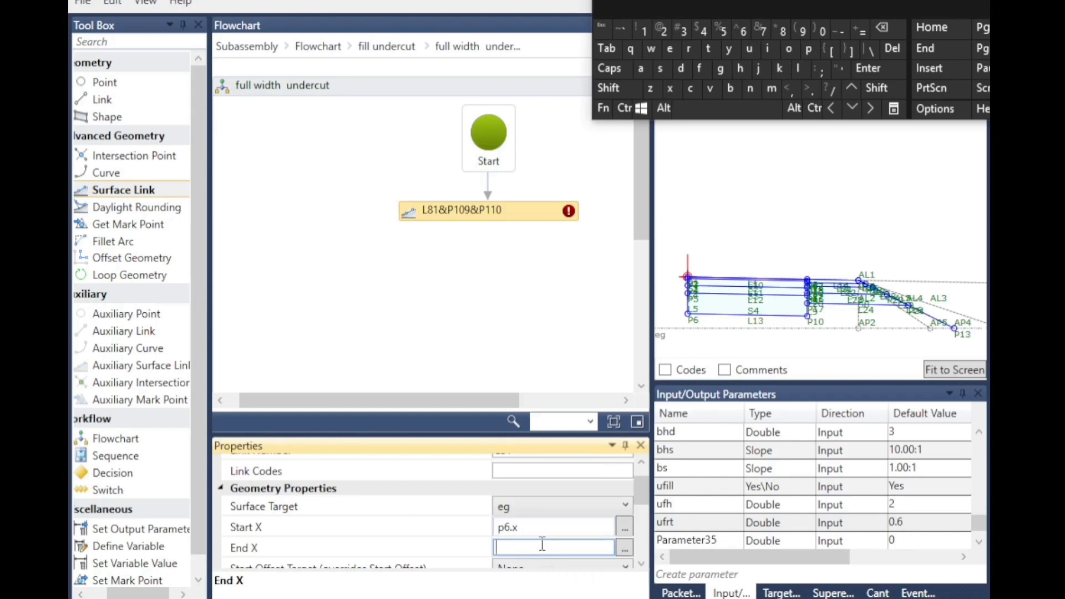
click(809, 49)
click(644, 30)
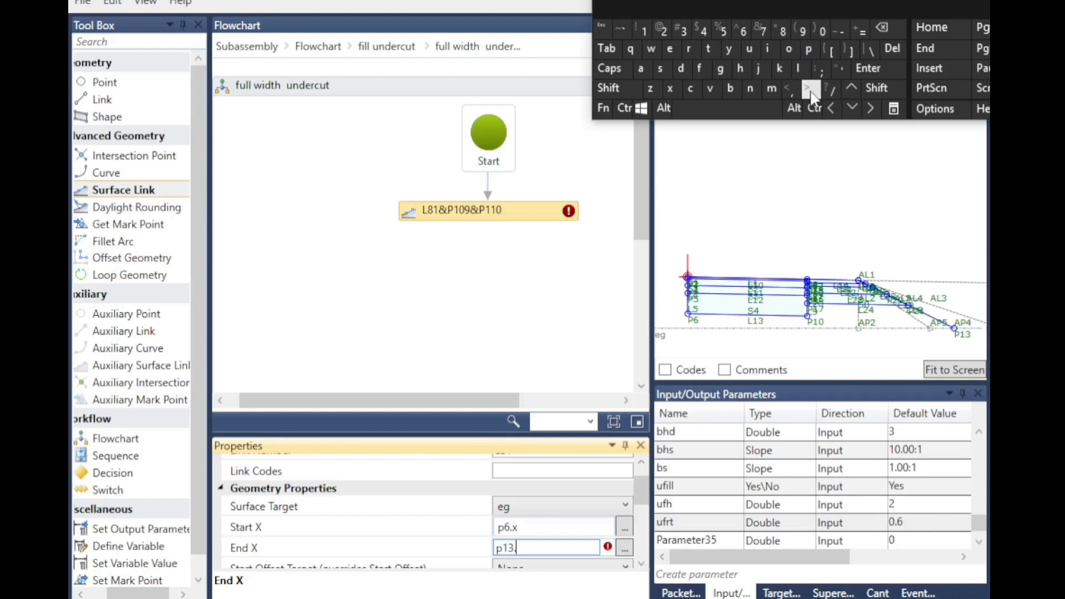
click(642, 565)
click(642, 564)
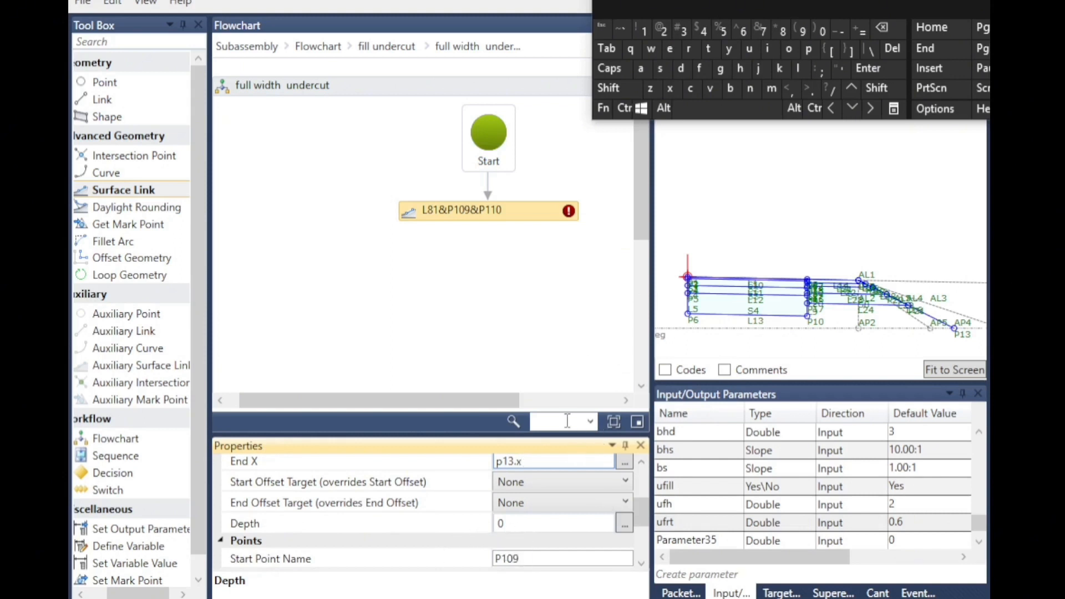
click(802, 227)
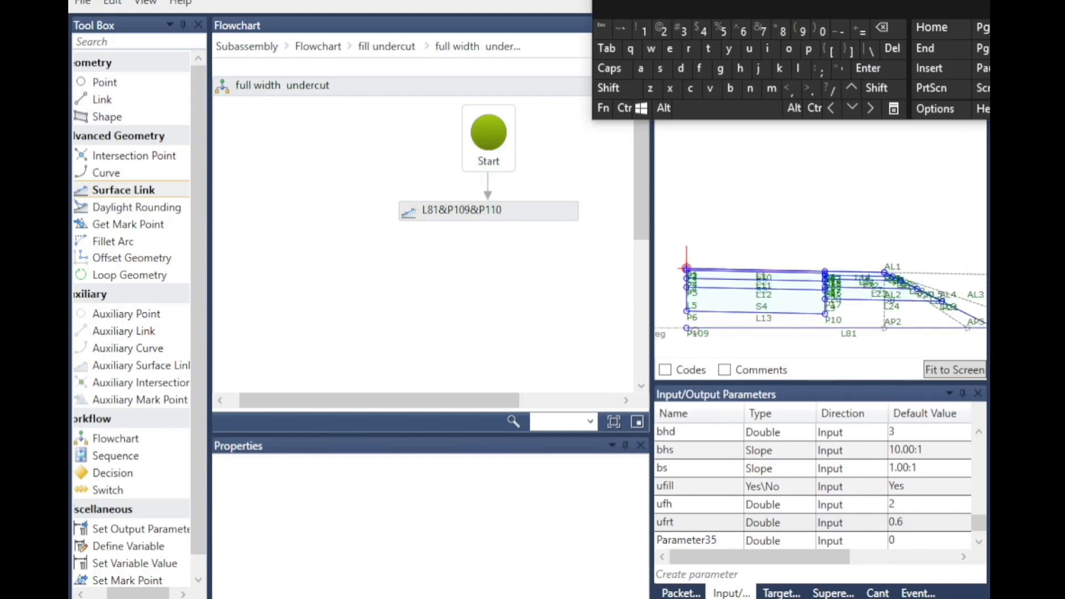
Add a Point directly below the surface link in the flowchart and set its From Point to P109
scroll(696, 332, down, 3)
scroll(972, 331, up, 7)
scroll(970, 330, down, 5)
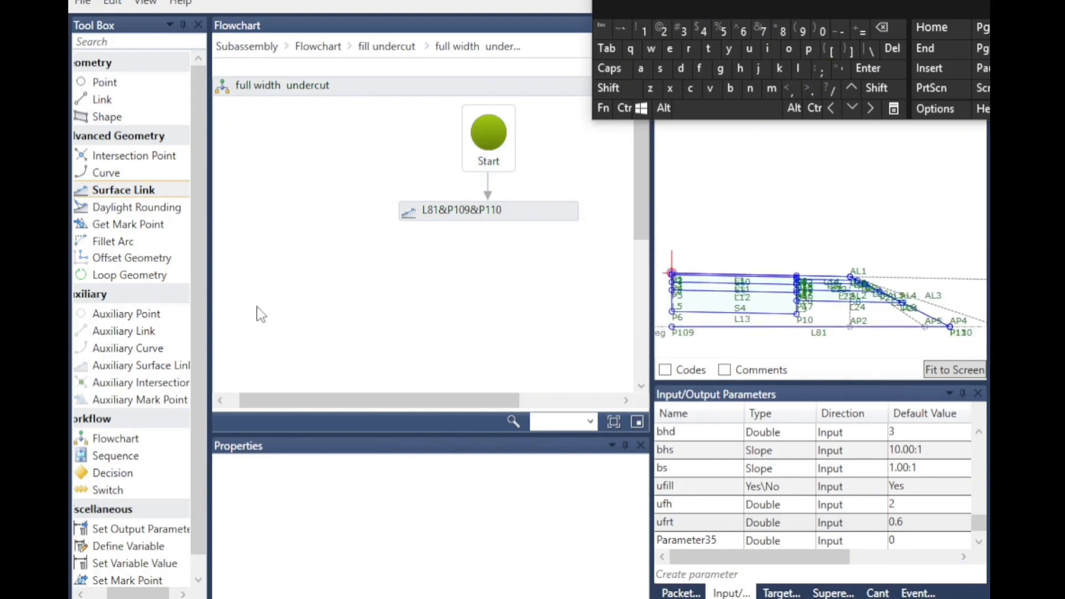
scroll(763, 263, down, 1)
drag(126, 85, 497, 251)
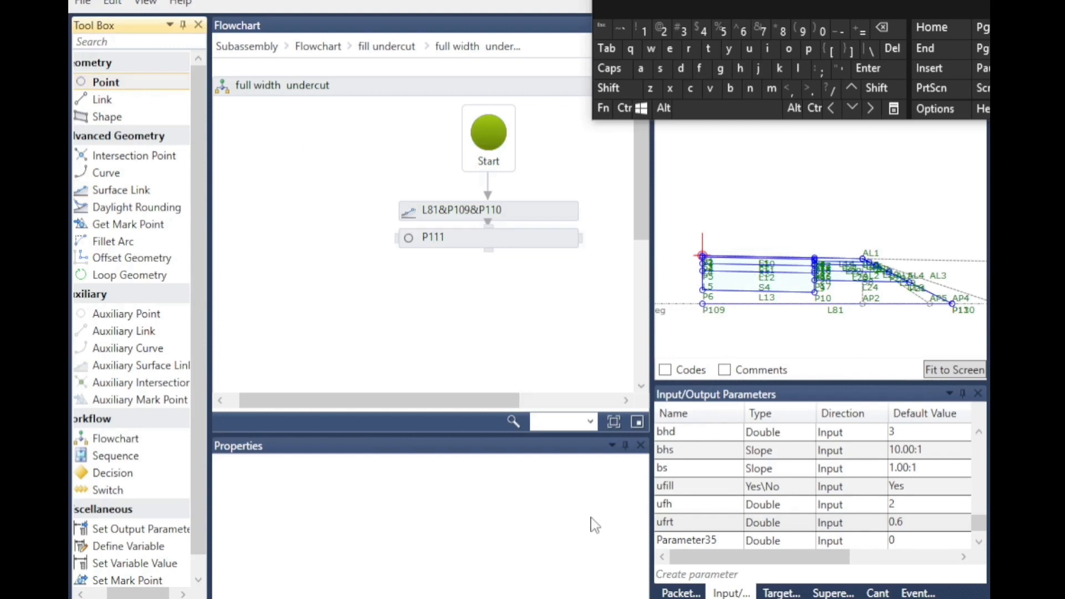
click(643, 464)
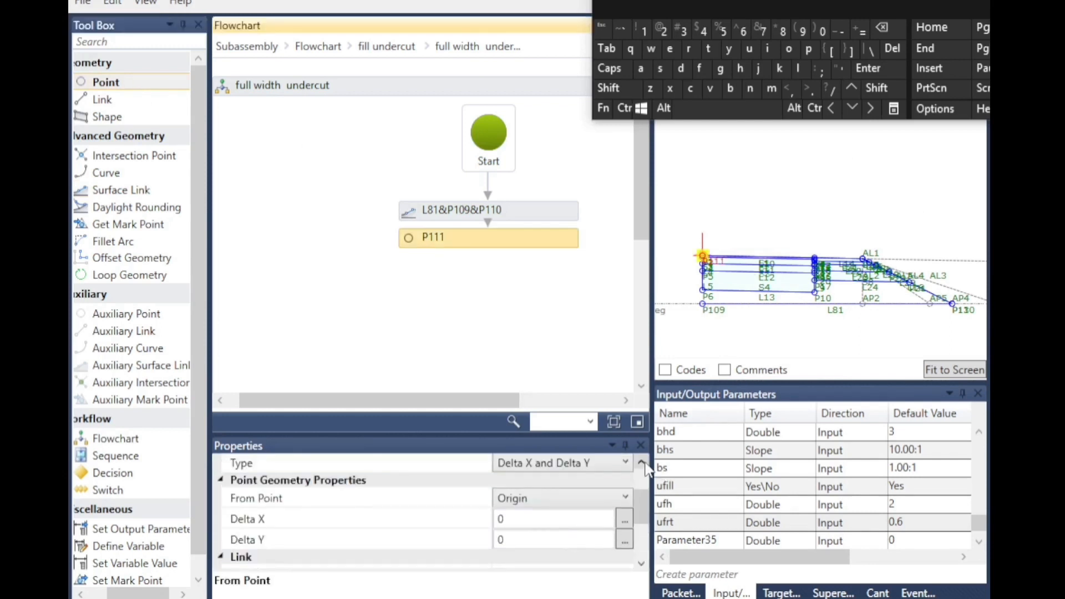
click(532, 501)
scroll(558, 355, up, 2)
scroll(541, 304, up, 5)
click(540, 285)
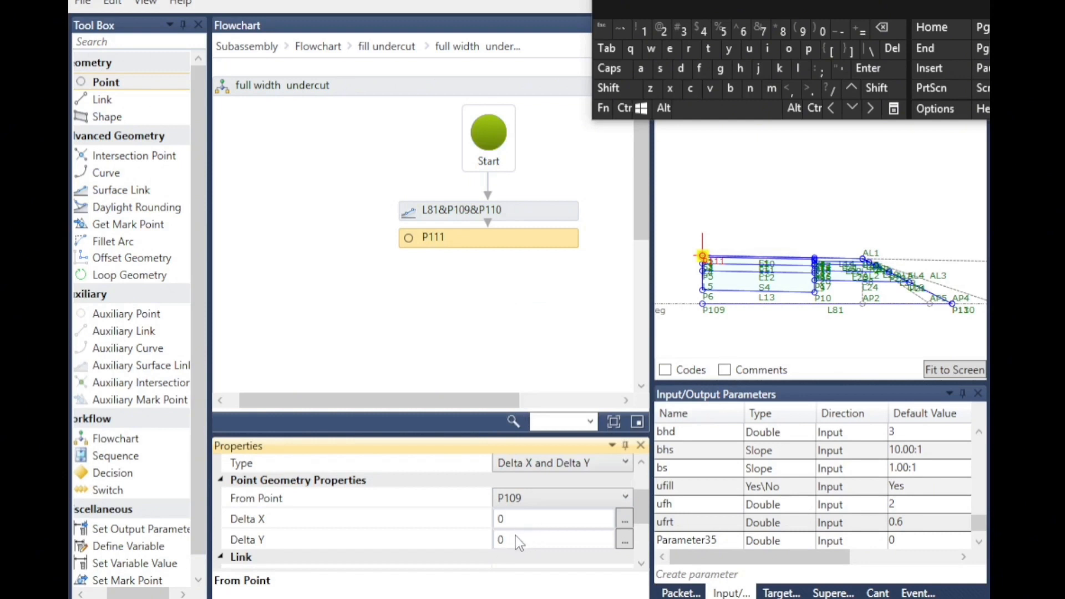
Set the new point's Delta Y to -ufrt, copying the parameter name from the input parameters
click(489, 541)
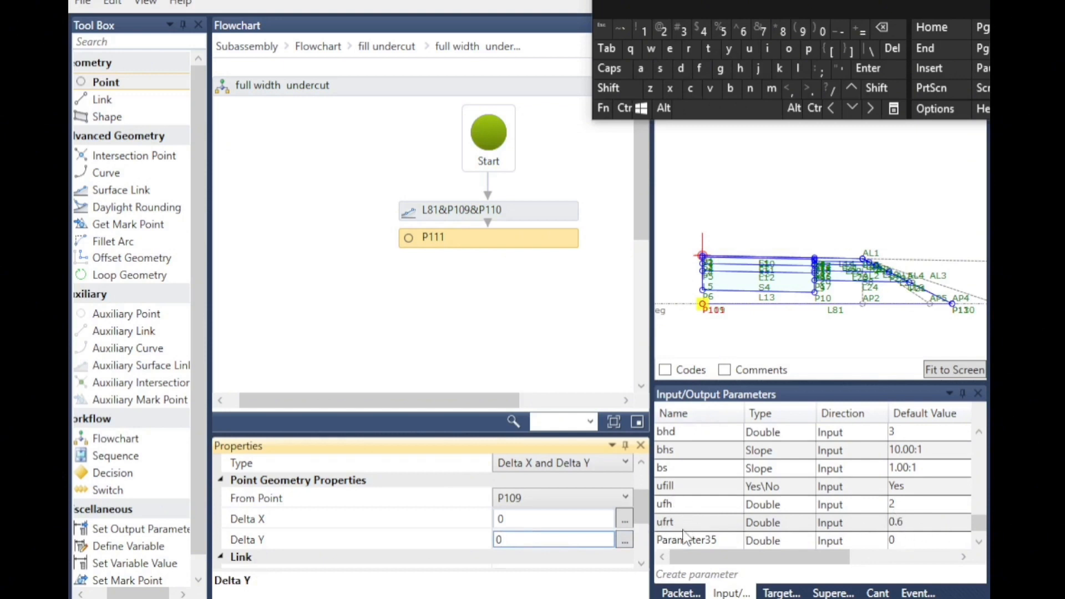
click(674, 522)
click(671, 522)
right_click(667, 522)
click(708, 553)
click(522, 540)
click(884, 29)
click(840, 31)
key(ctrl+v)
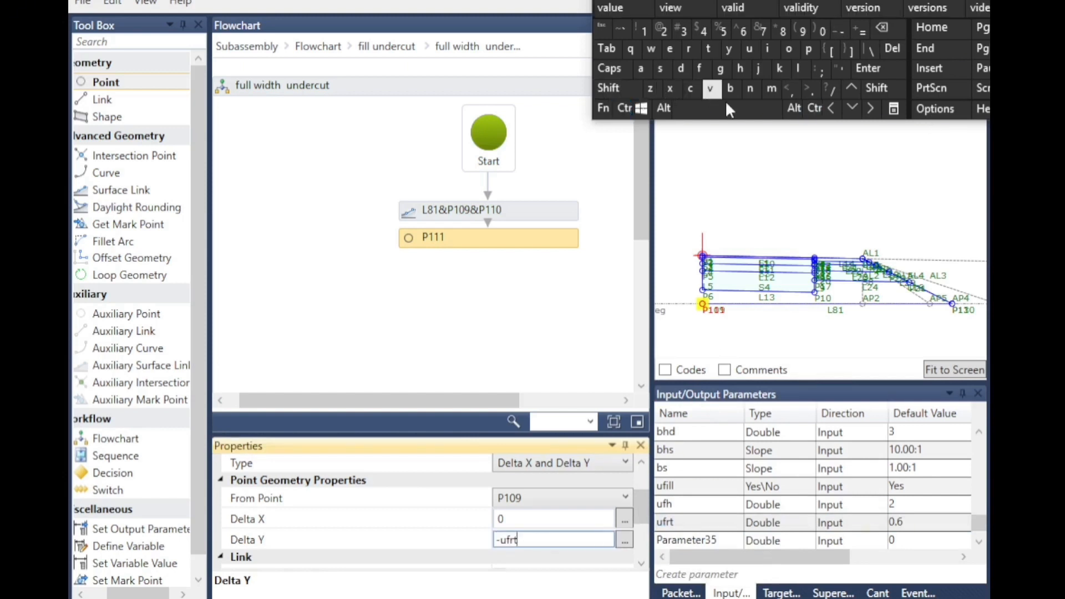
click(709, 336)
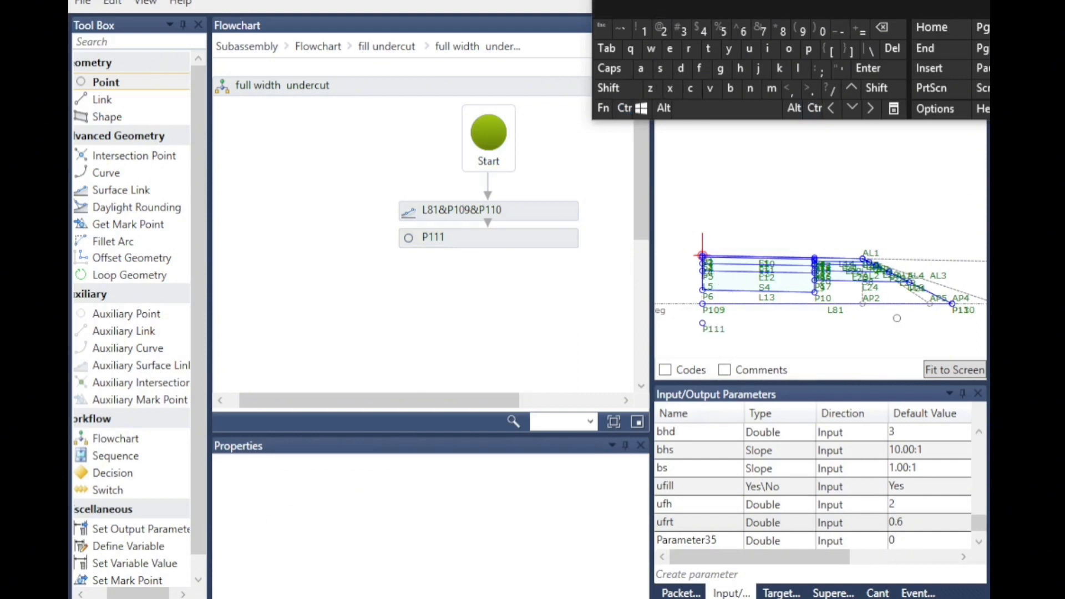
Add another Point with a link below P111 in the flowchart and set its From Point to P110
scroll(973, 316, up, 3)
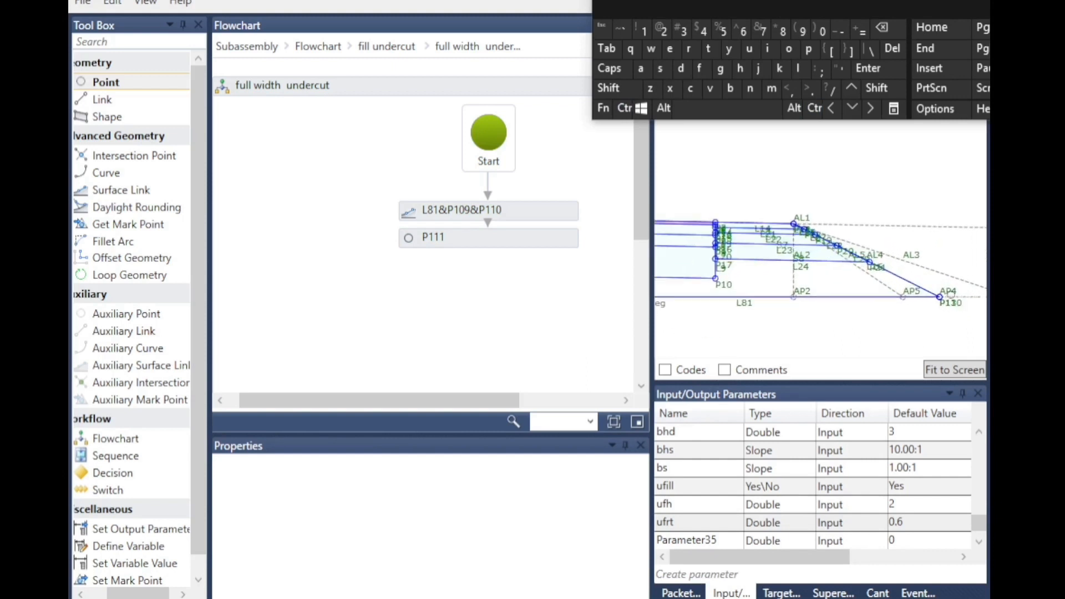
scroll(946, 321, down, 3)
drag(102, 99, 502, 272)
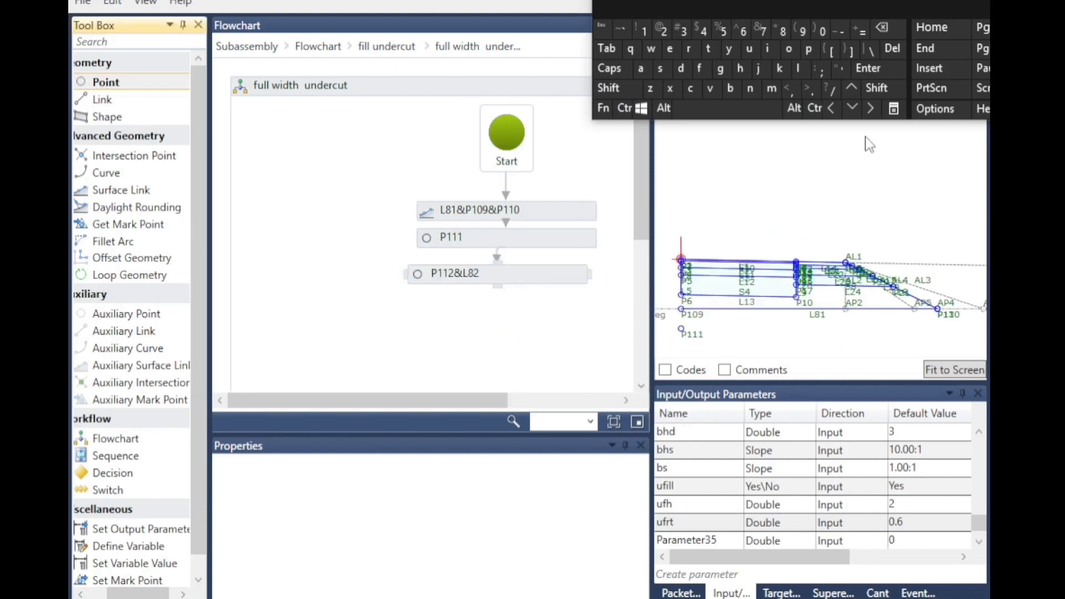
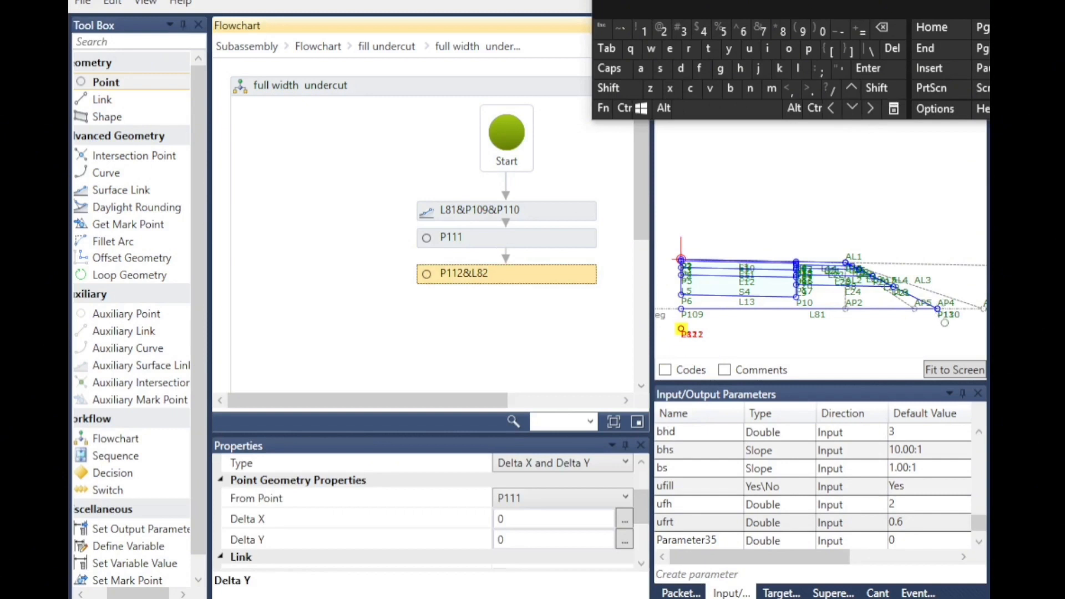
click(522, 502)
click(528, 265)
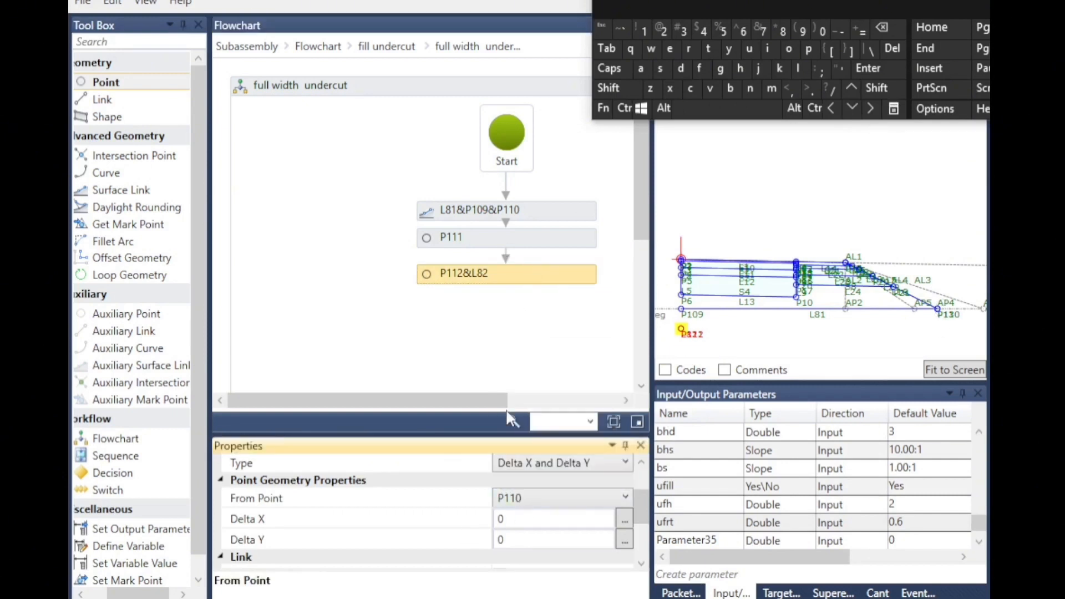
Set the Delta Y of the point based on P110 to -ufrt
click(518, 540)
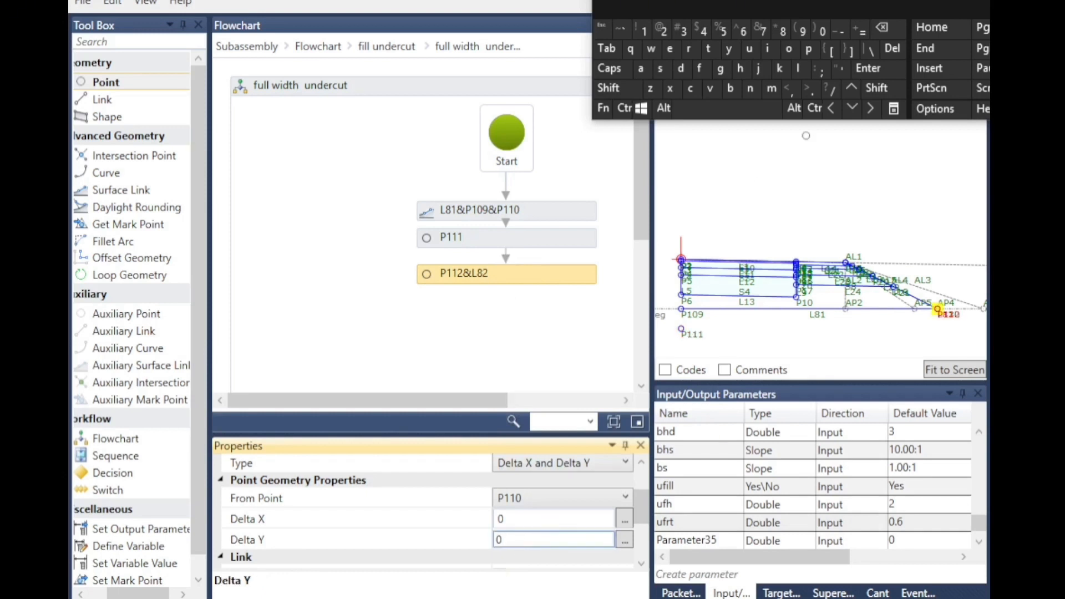
click(882, 28)
click(841, 30)
click(624, 109)
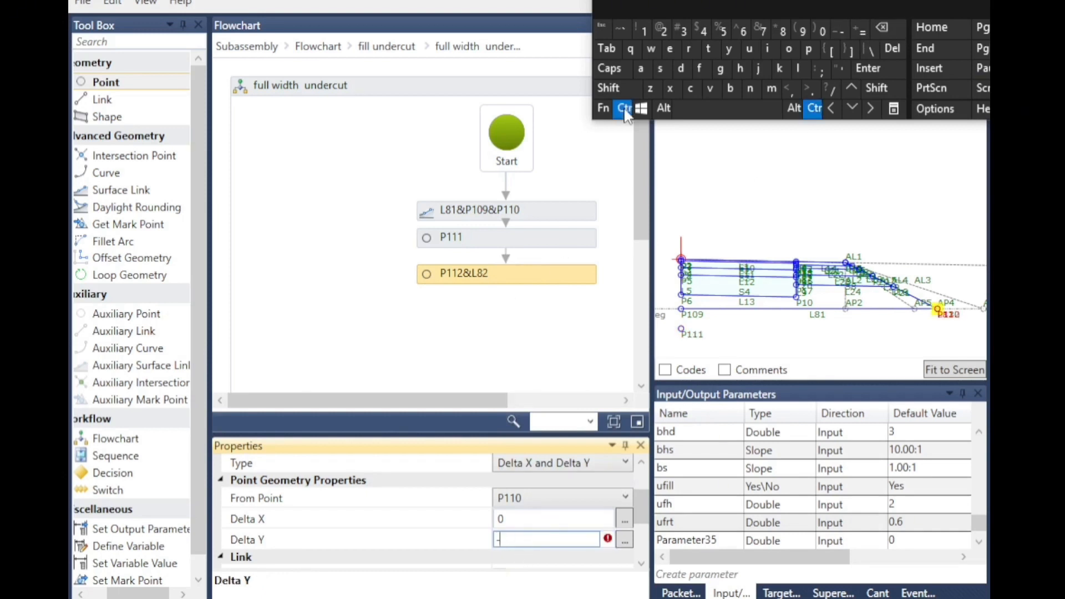
click(710, 89)
click(876, 330)
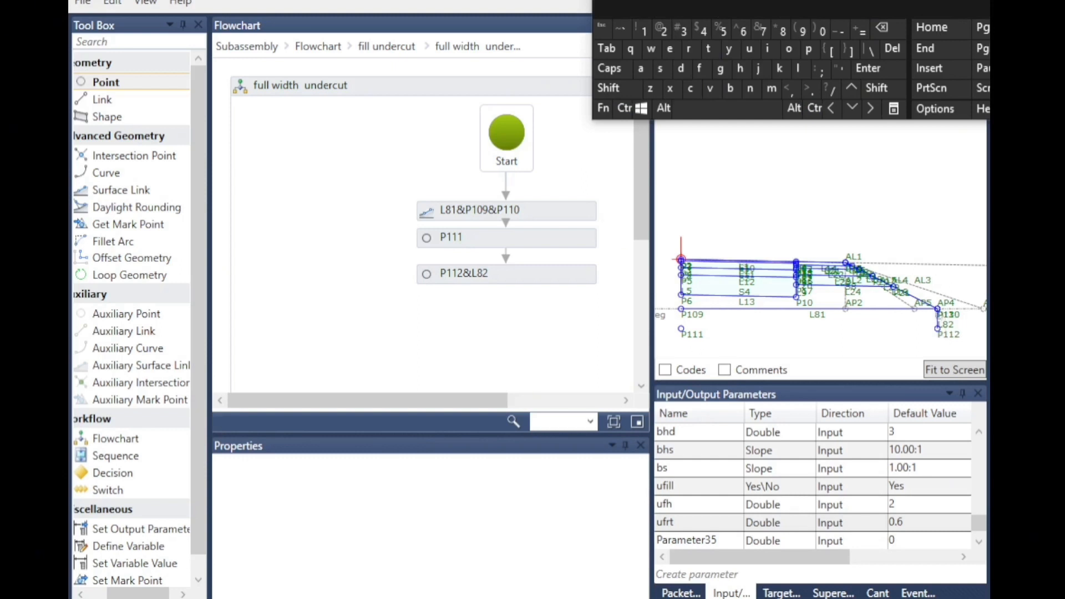
Add a Link below the last point element and set its start point to P111 so it runs to P112
drag(103, 100, 517, 318)
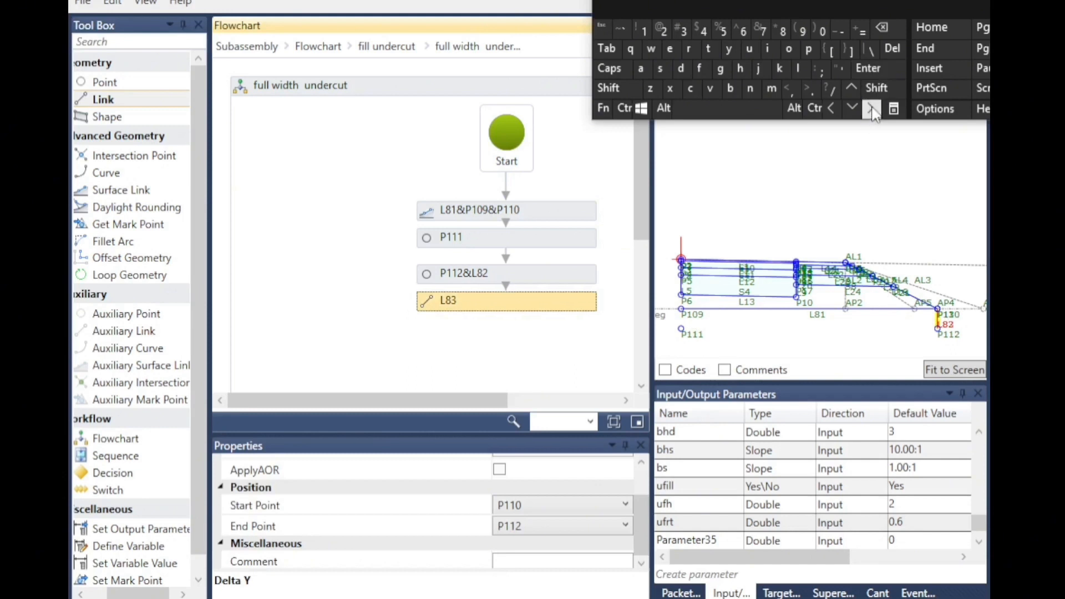
click(533, 507)
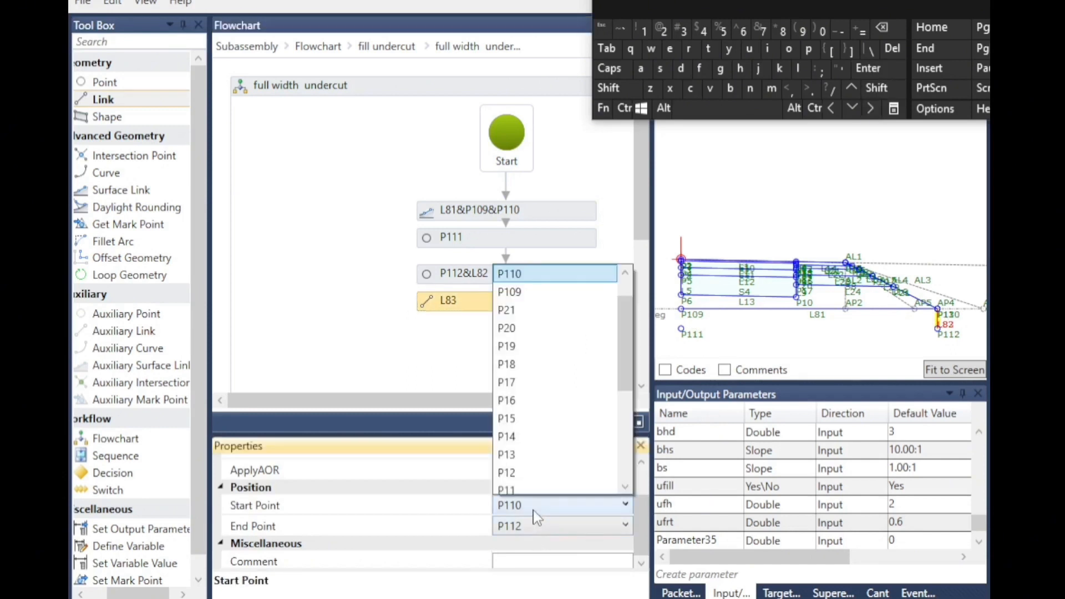
click(627, 273)
click(627, 273)
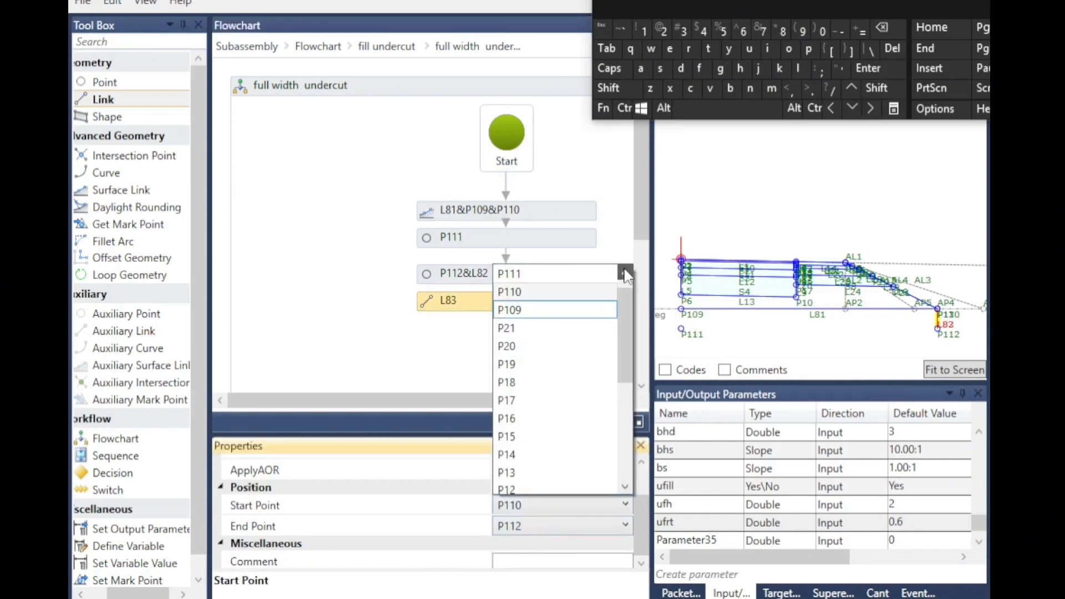
click(532, 277)
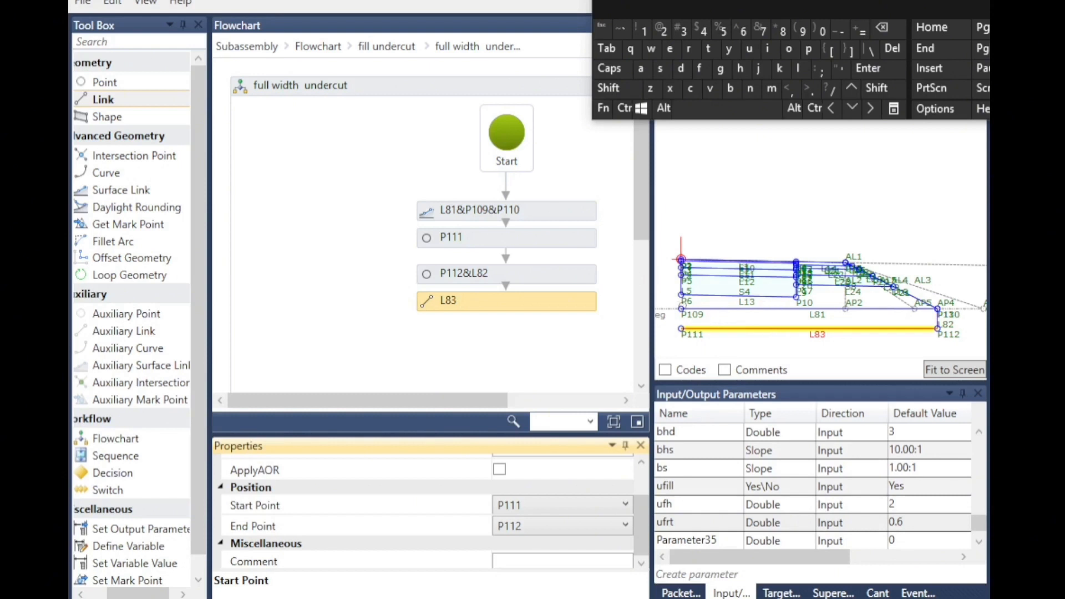
Add a Link below L83 in the full width undercut flowchart, running from P109 to P111
drag(148, 102, 513, 349)
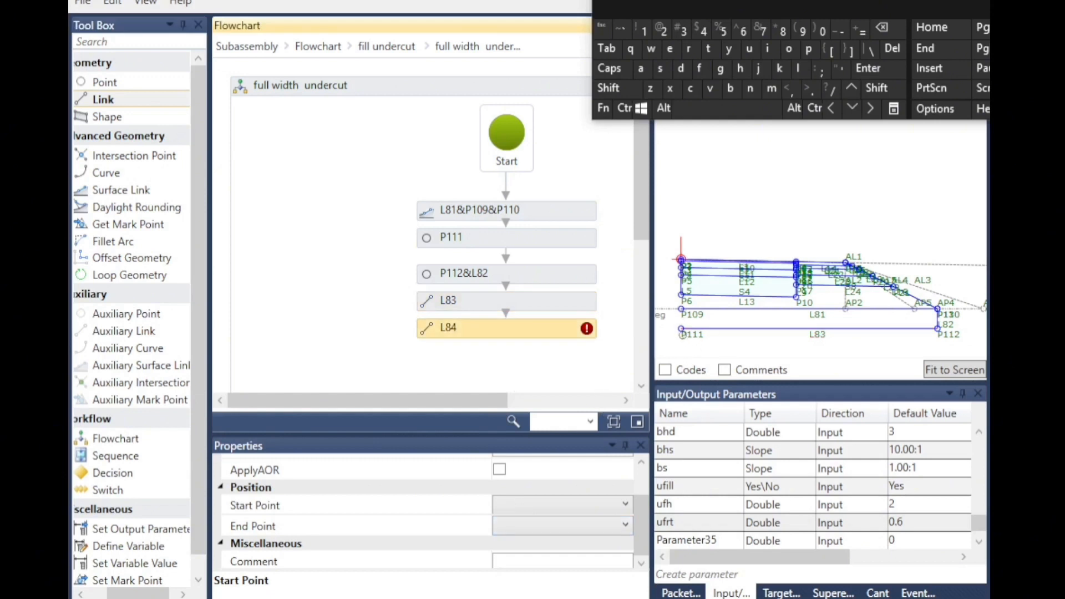
click(516, 506)
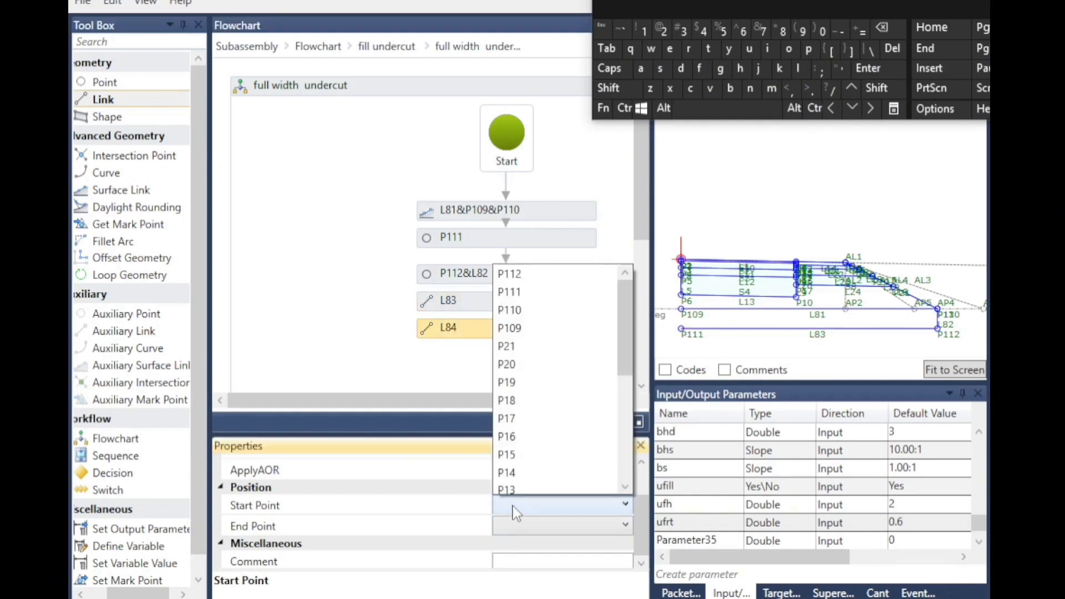
click(553, 292)
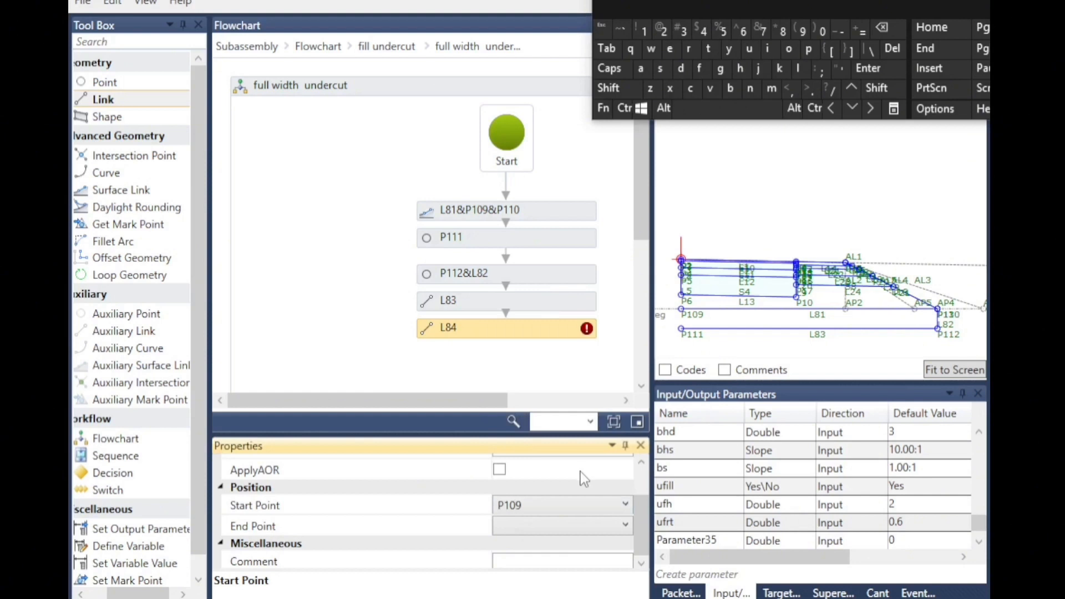
click(534, 527)
scroll(549, 353, up, 2)
click(566, 314)
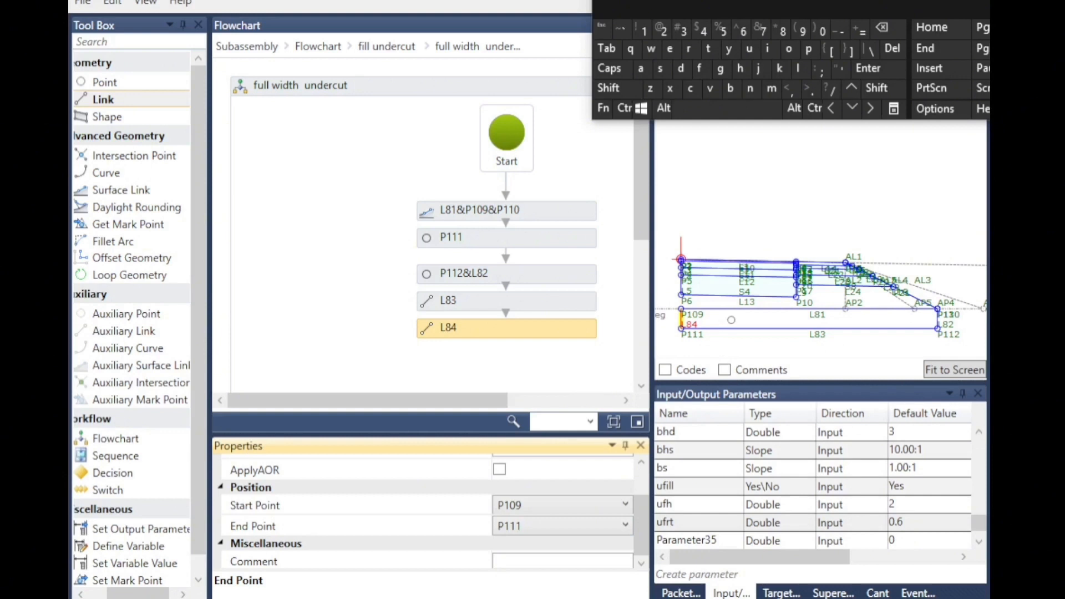
click(531, 302)
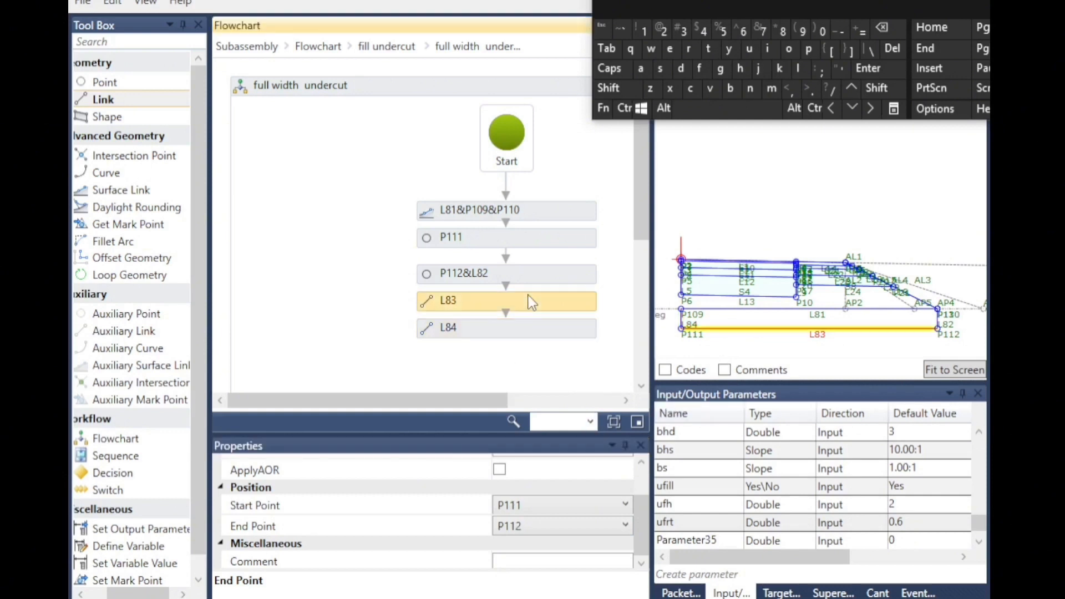
click(522, 333)
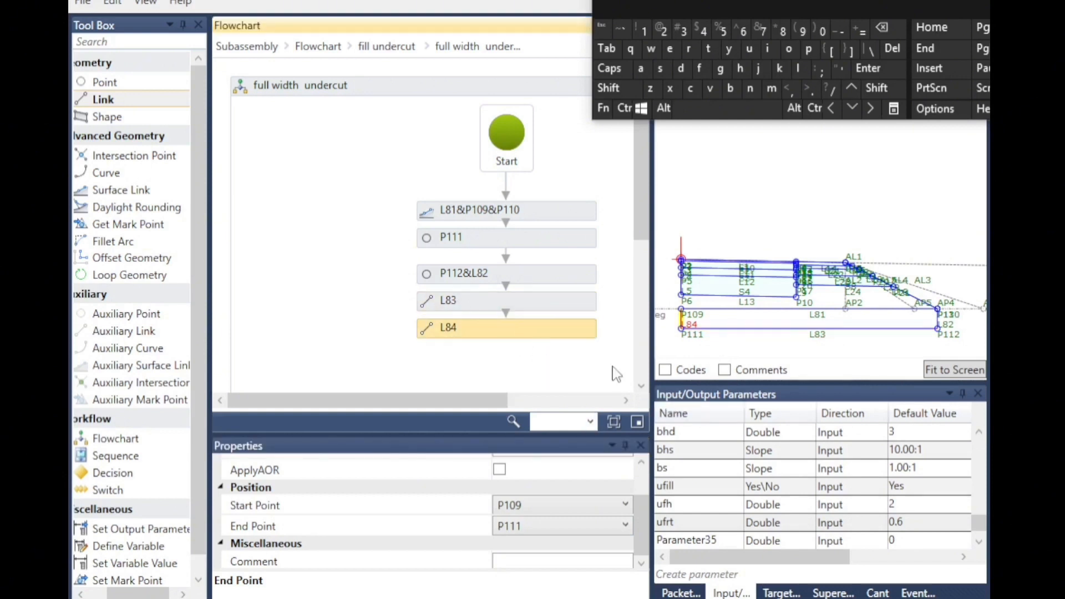
Add a Shape below L84 in the flowchart, bounded by links L81, L82, L83 and L84
scroll(643, 378, down, 2)
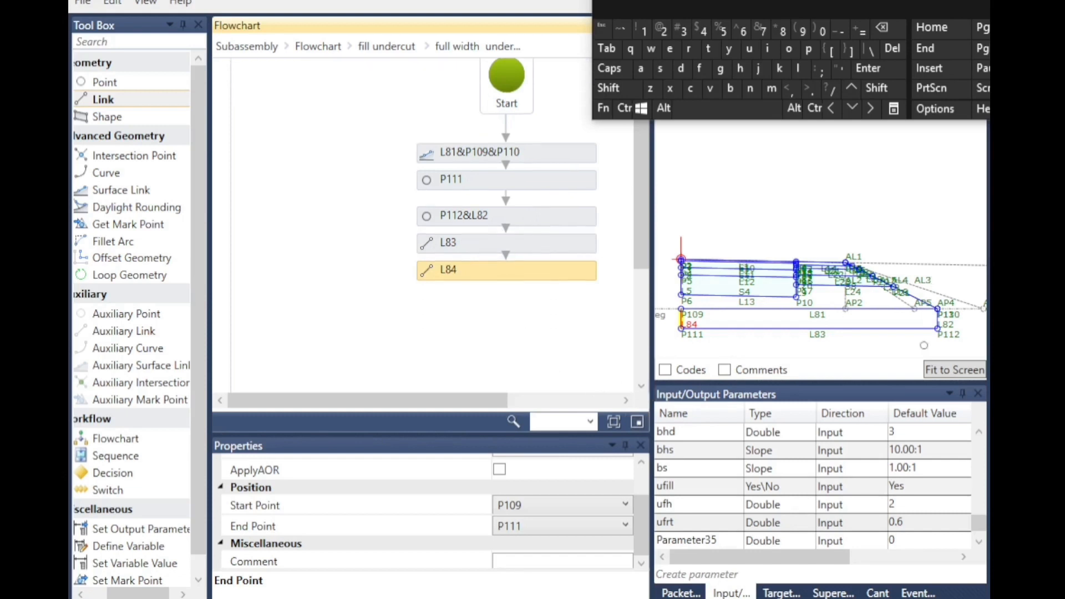
drag(105, 116, 507, 305)
click(579, 298)
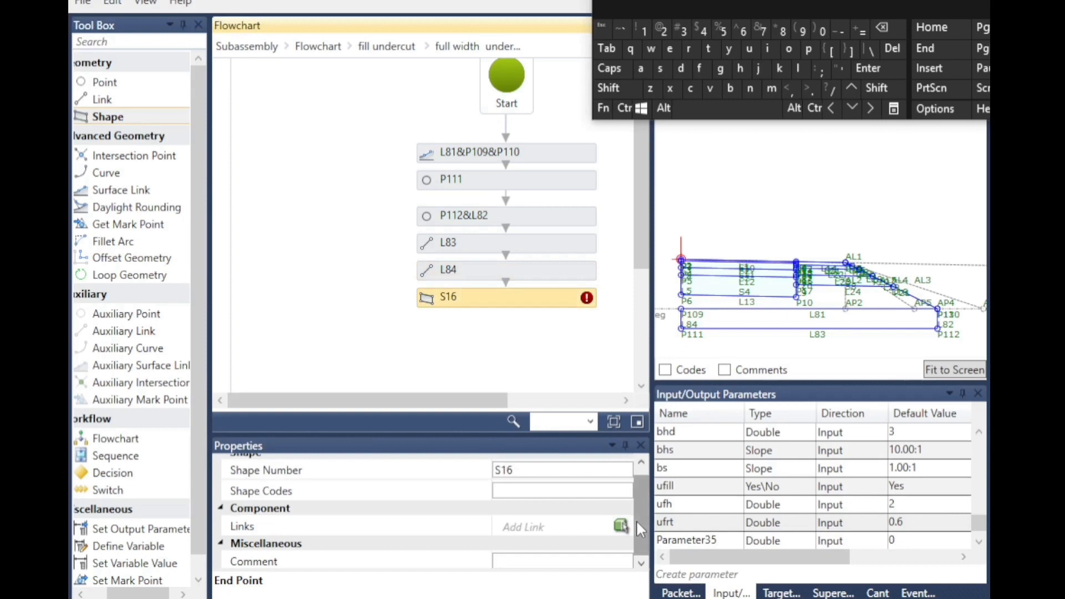
click(621, 526)
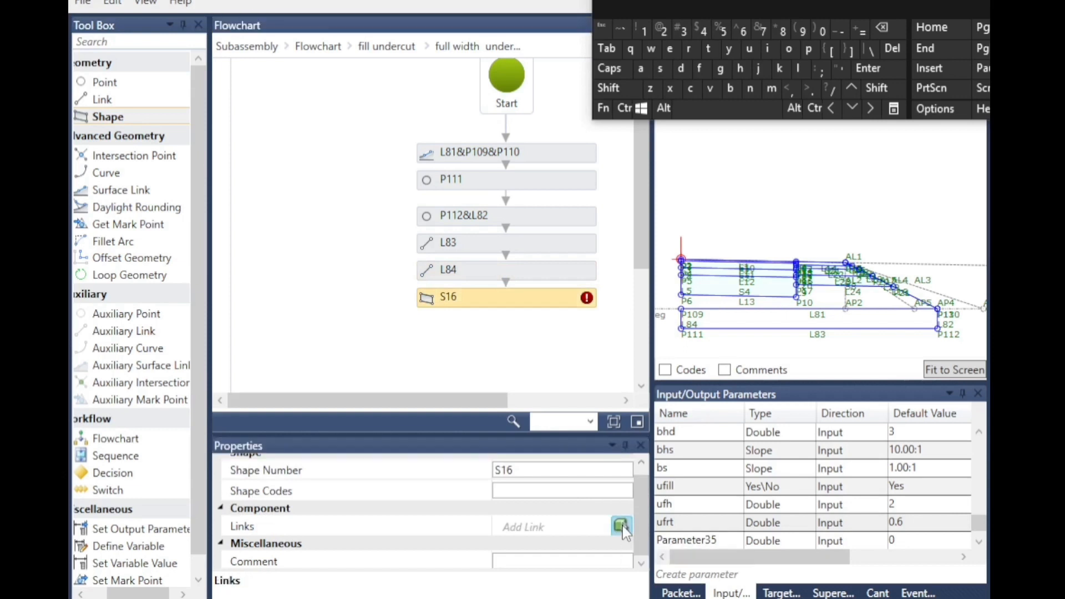
click(841, 319)
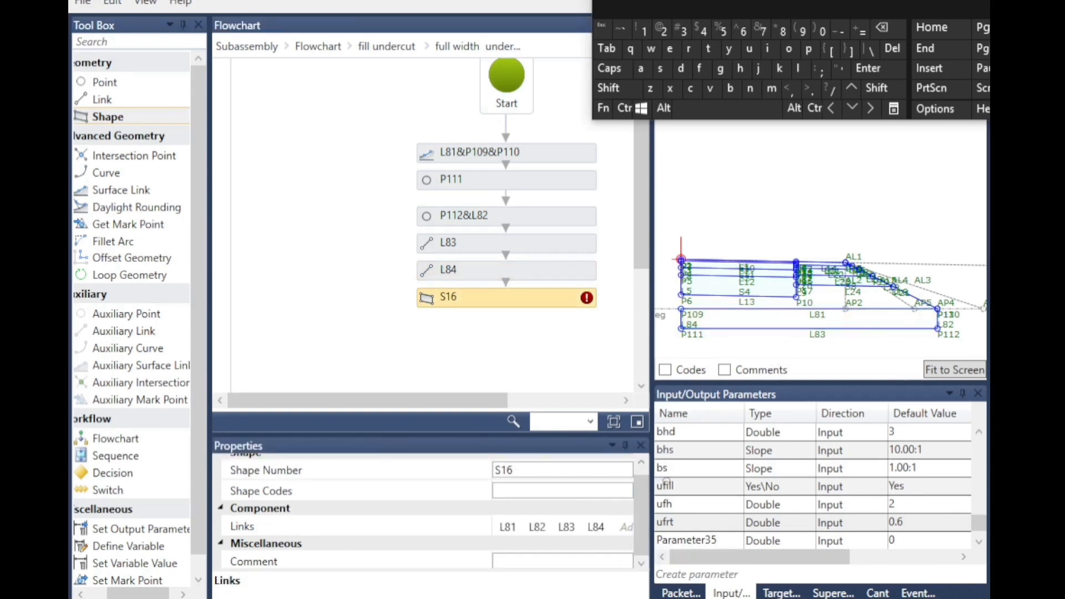
click(721, 342)
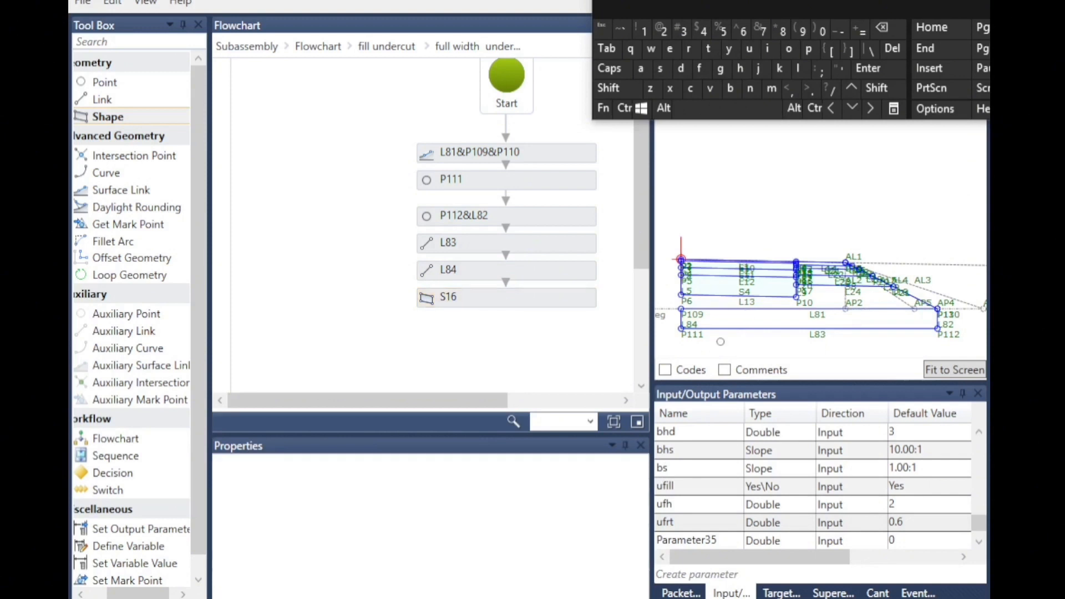
Set the Shape Codes of shape S16 to "undercutexca", including the quotation marks
click(445, 297)
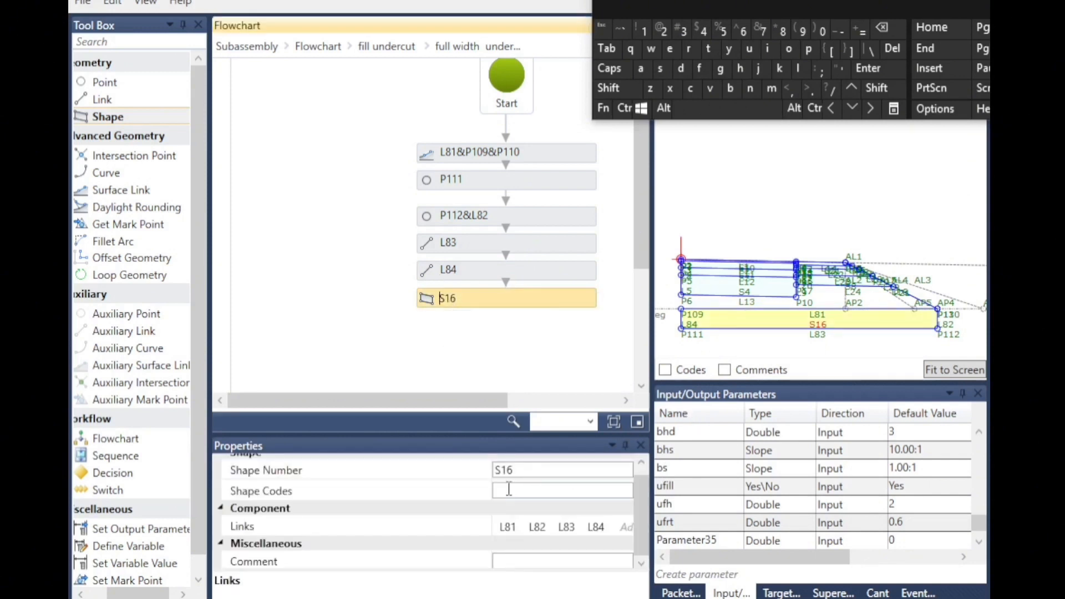
click(894, 90)
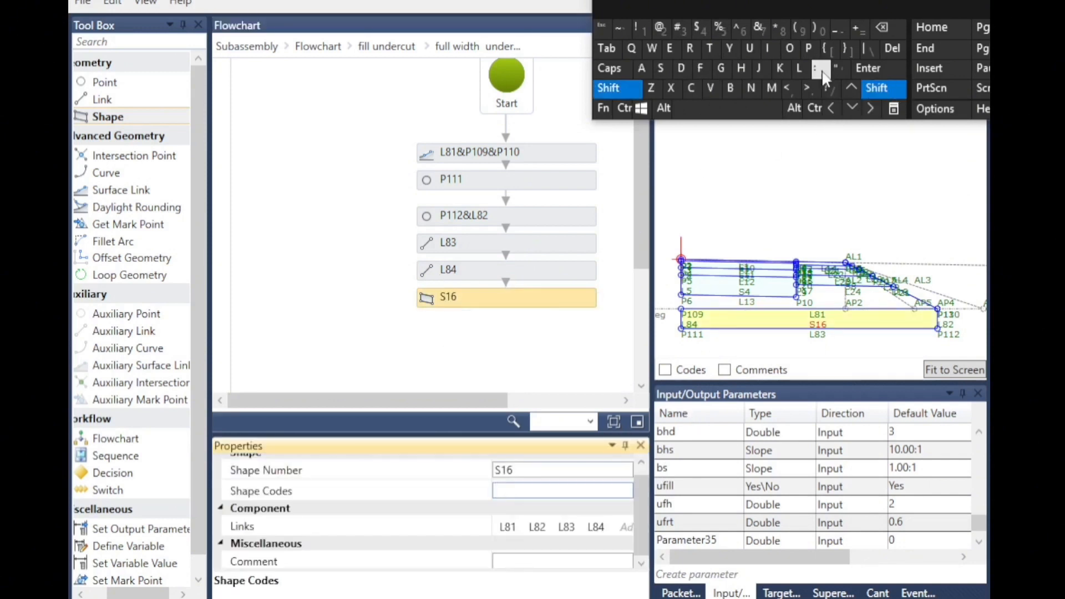
click(839, 69)
click(749, 49)
click(750, 89)
click(681, 68)
text(e)
click(688, 49)
click(690, 89)
click(750, 49)
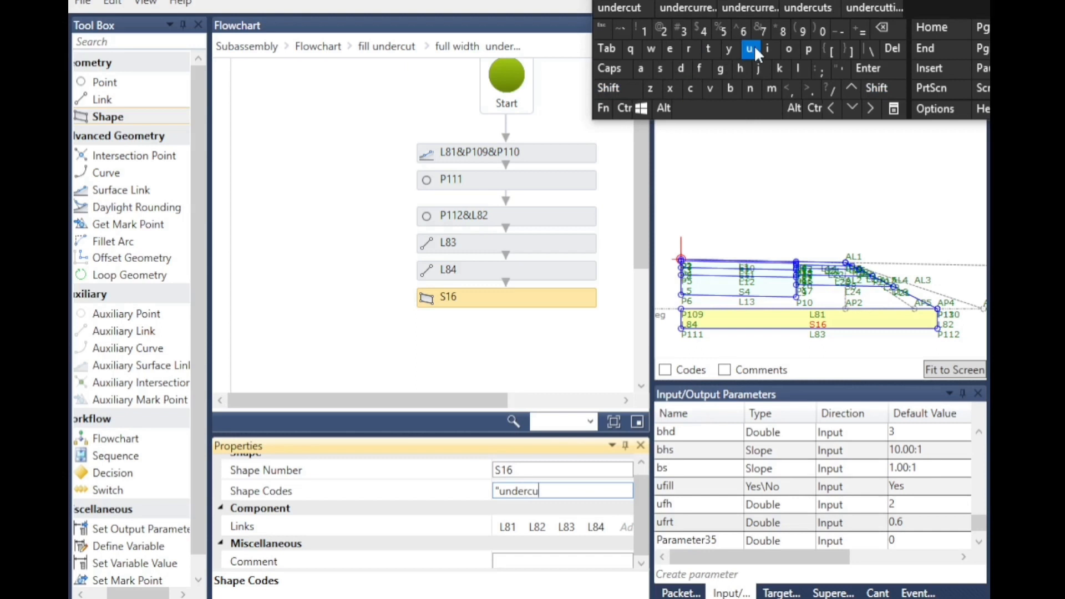
click(710, 50)
text(ex)
click(690, 89)
text(a)
click(877, 88)
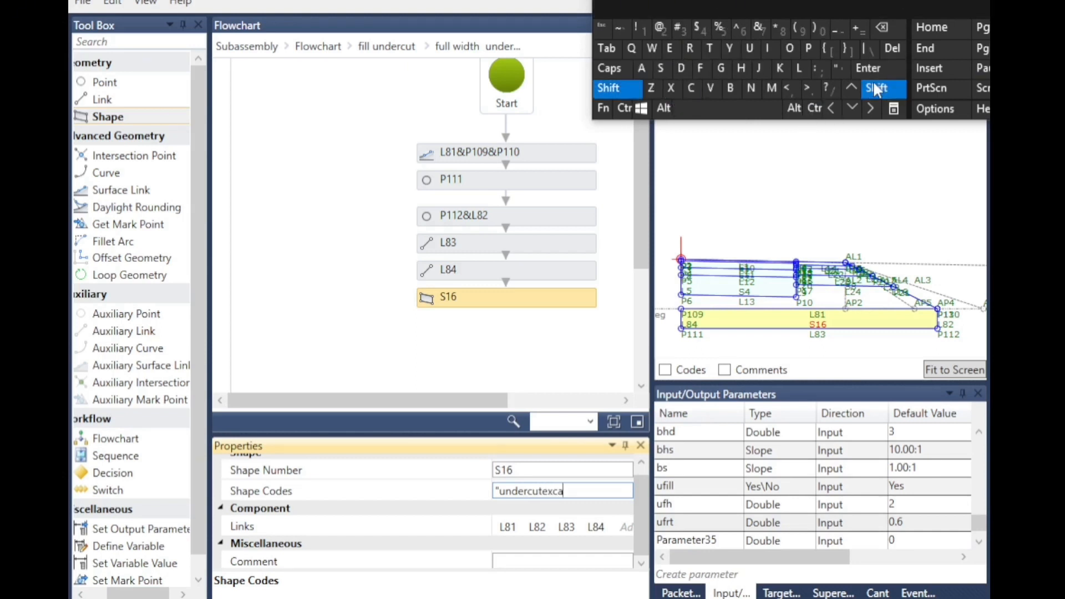
click(840, 72)
click(610, 323)
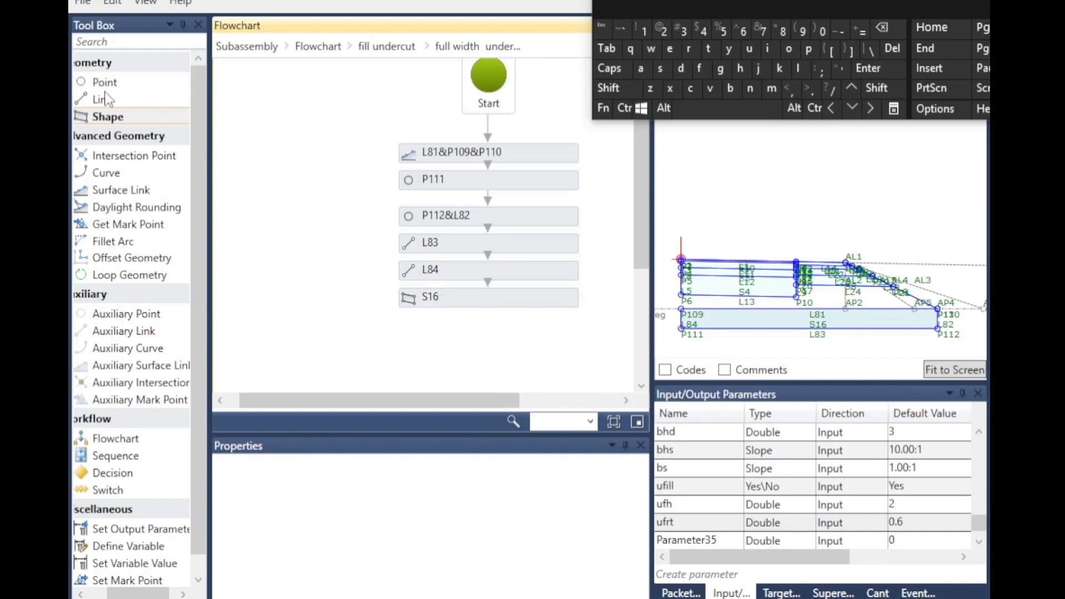
Add a Link below S16 in the flowchart, with P109 as start point and P110 as end point
drag(127, 97, 506, 328)
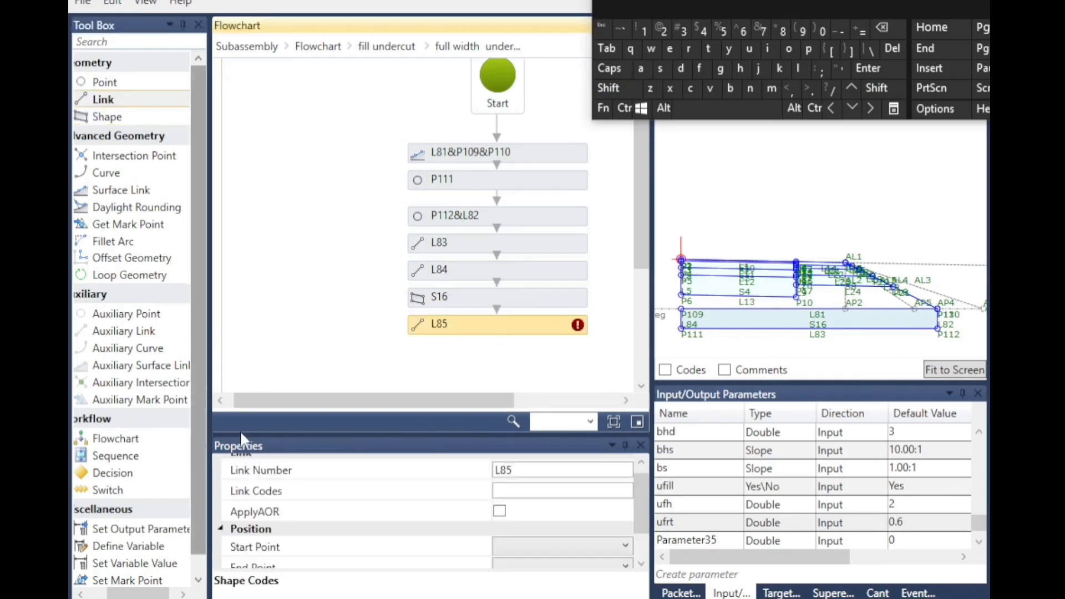
click(518, 545)
scroll(525, 521, down, 2)
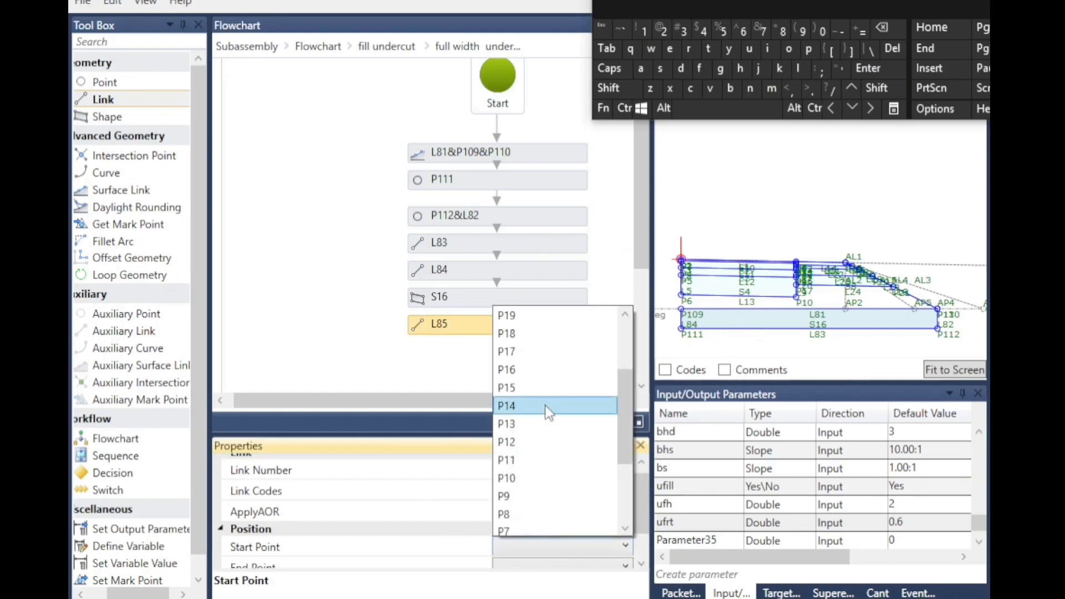
scroll(537, 348, up, 2)
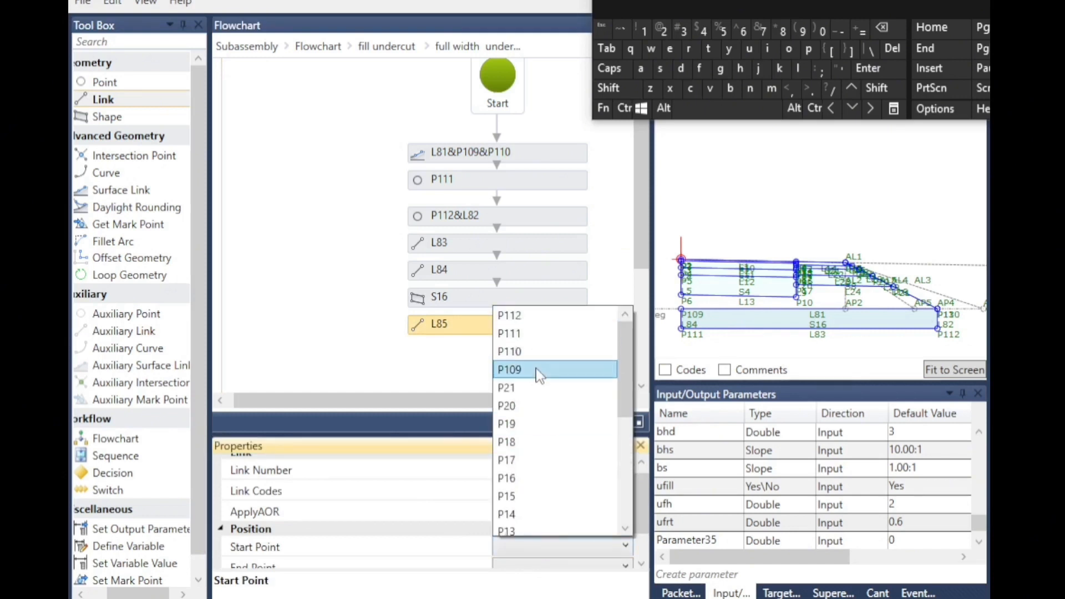
click(537, 369)
scroll(529, 563, down, 1)
click(519, 531)
click(518, 530)
click(527, 330)
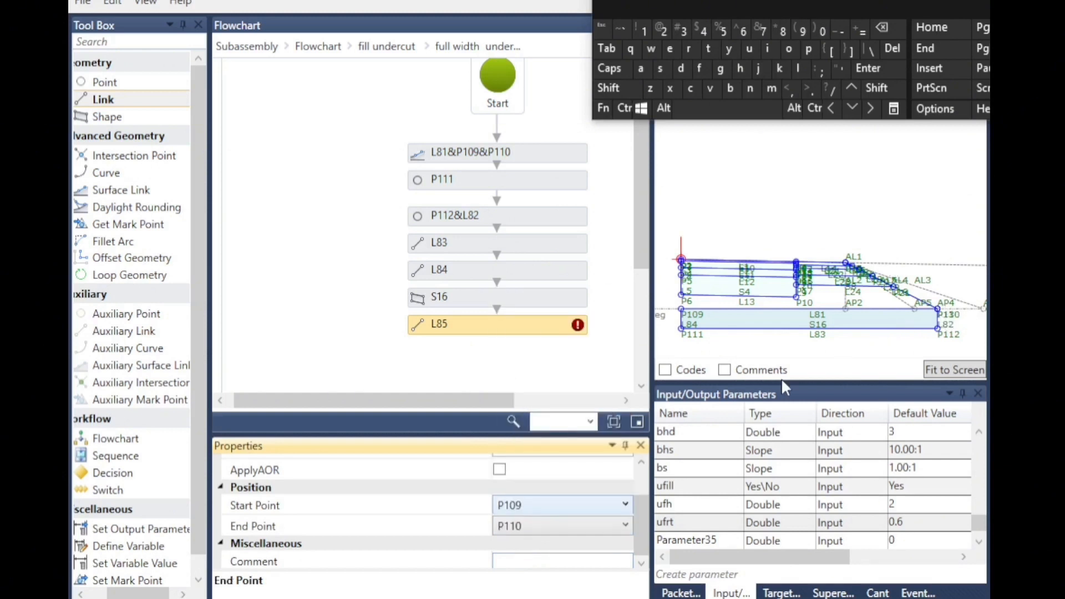
Add a second Shape below L85 in the flowchart, bounded by links L85, L84, L83 and L82
scroll(563, 355, down, 1)
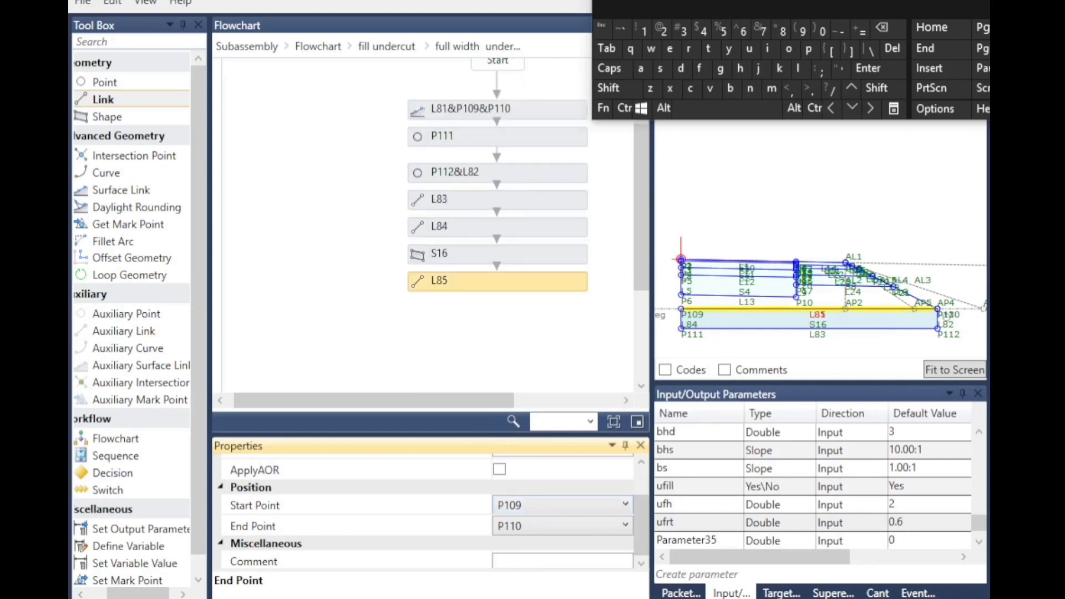
scroll(536, 331, down, 1)
drag(105, 117, 542, 290)
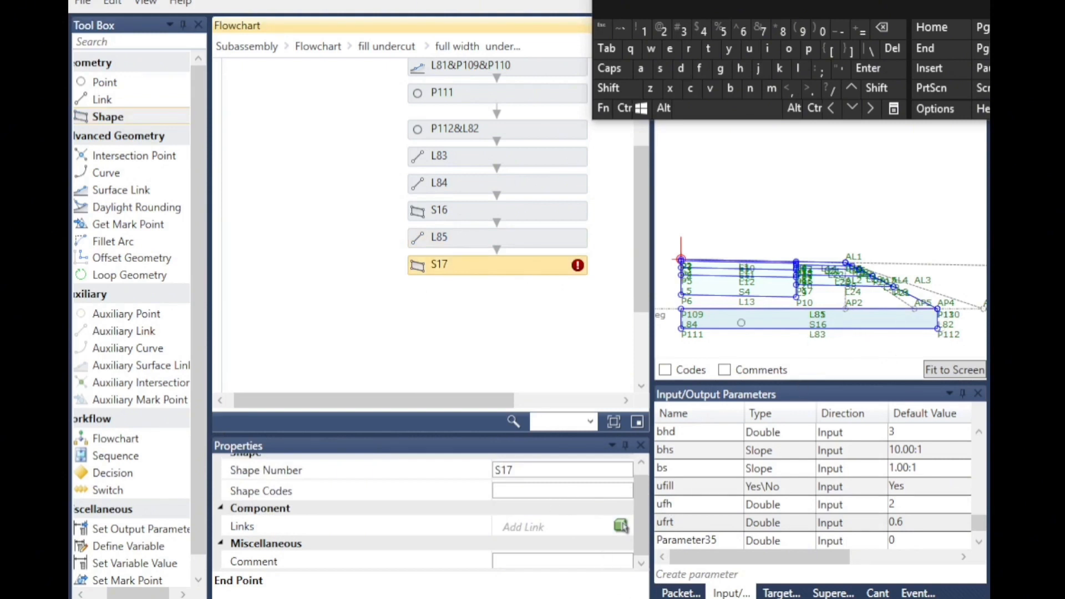
click(529, 518)
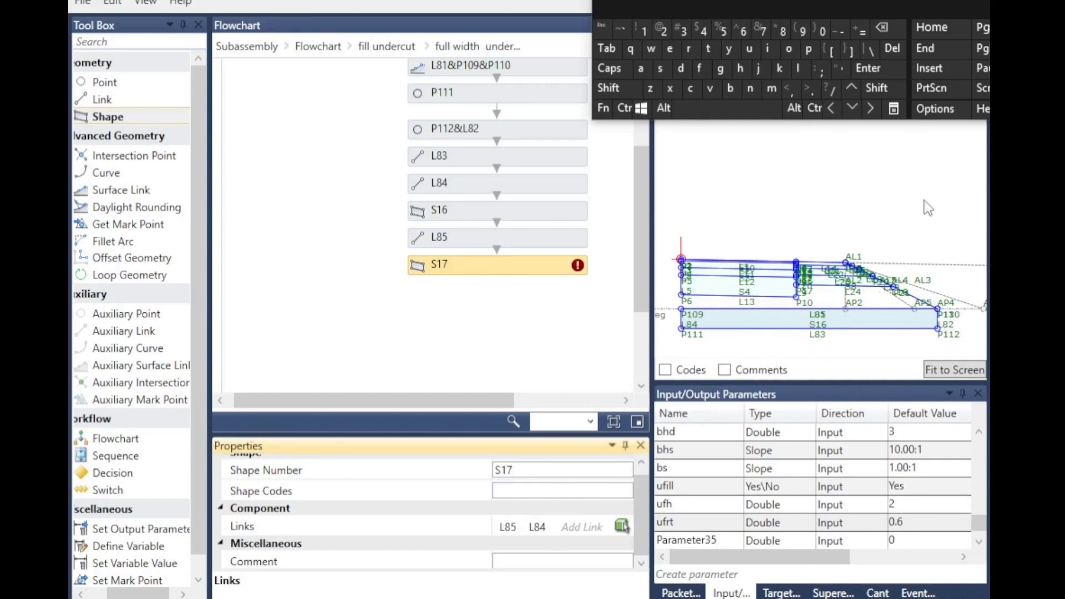
click(689, 328)
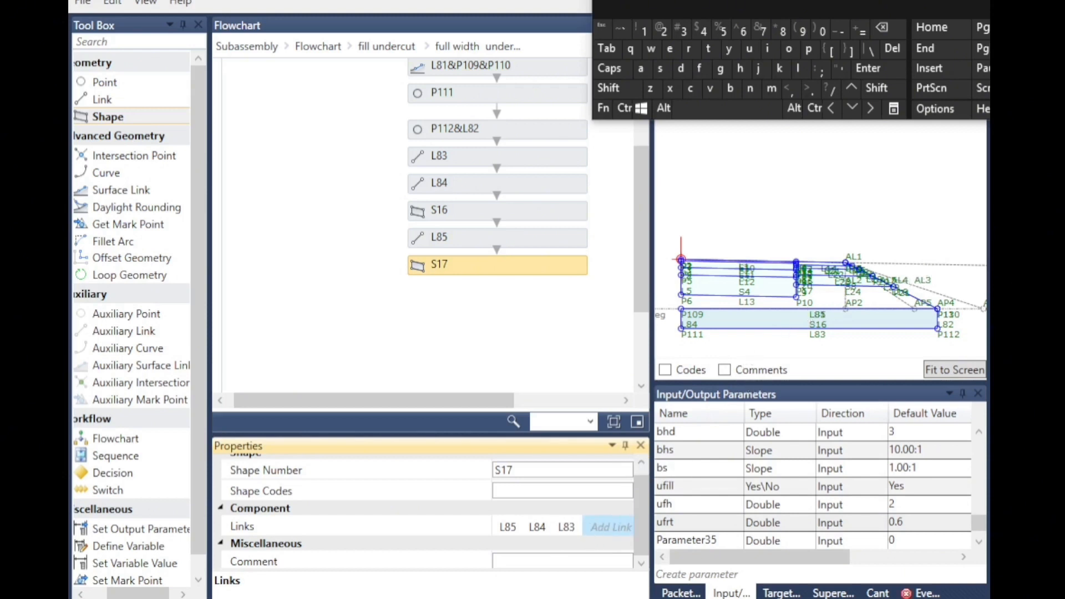
click(605, 529)
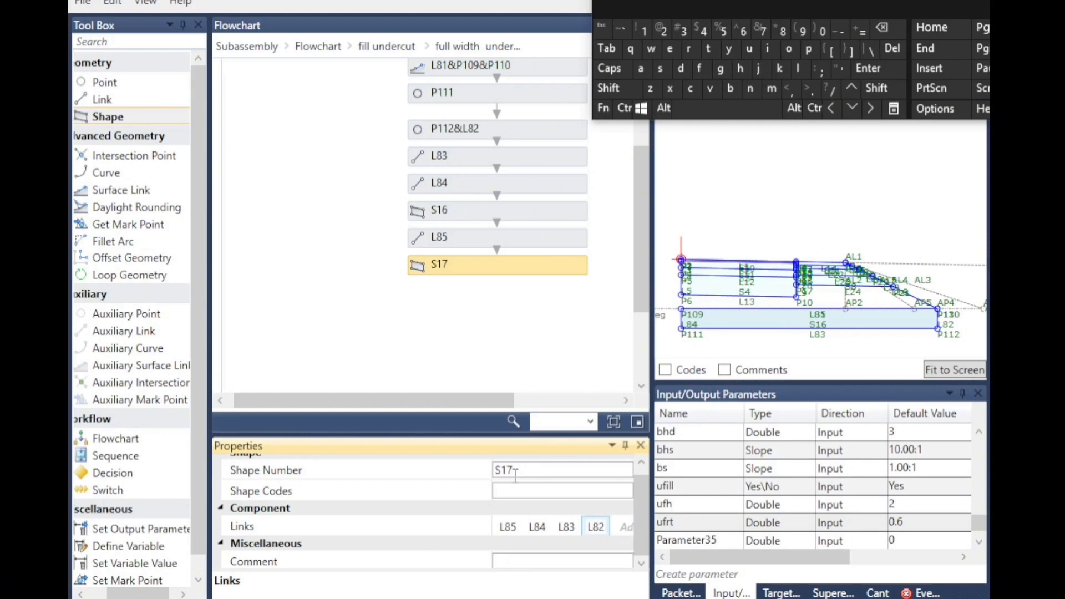
Set the Shape Codes of shape S17 to "undercutfill", including the quotation marks
click(517, 491)
click(880, 88)
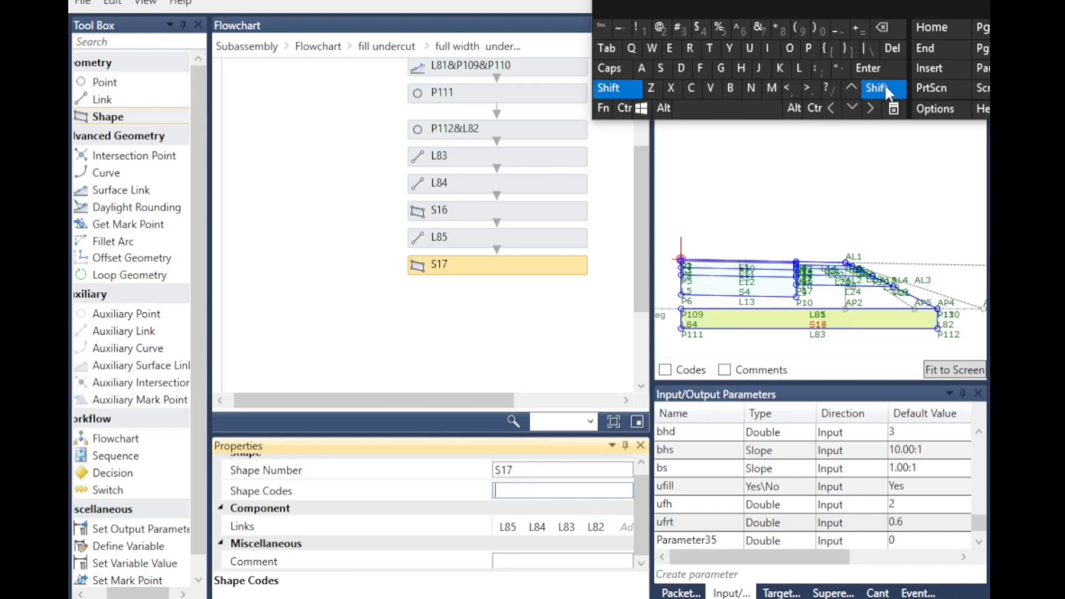
click(840, 69)
click(749, 48)
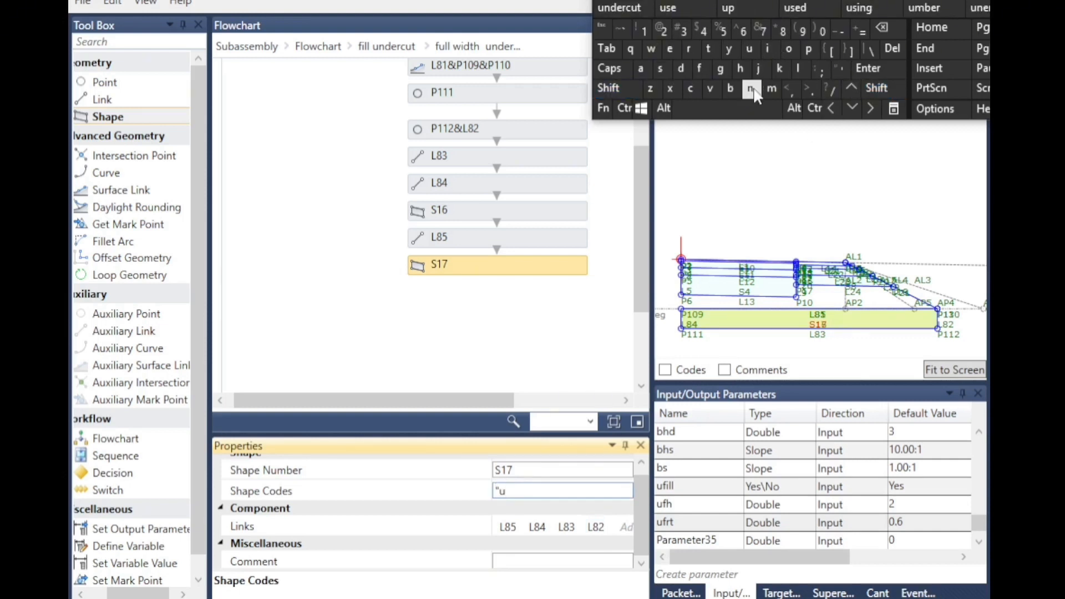
click(752, 88)
click(682, 68)
click(620, 8)
click(884, 30)
click(700, 68)
click(768, 48)
click(800, 70)
click(799, 70)
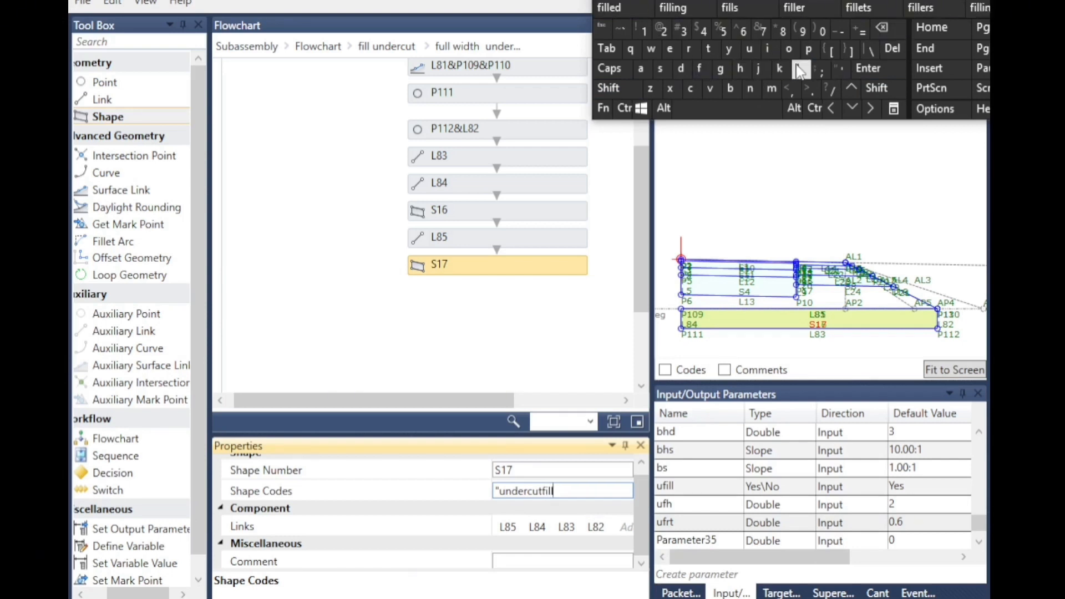
click(867, 89)
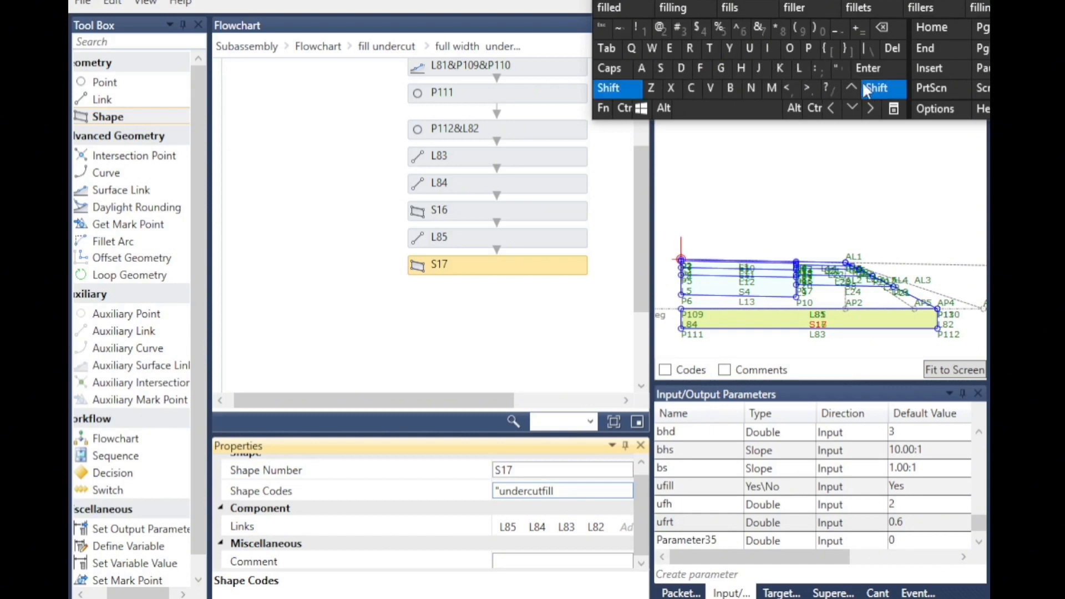
click(838, 70)
click(587, 336)
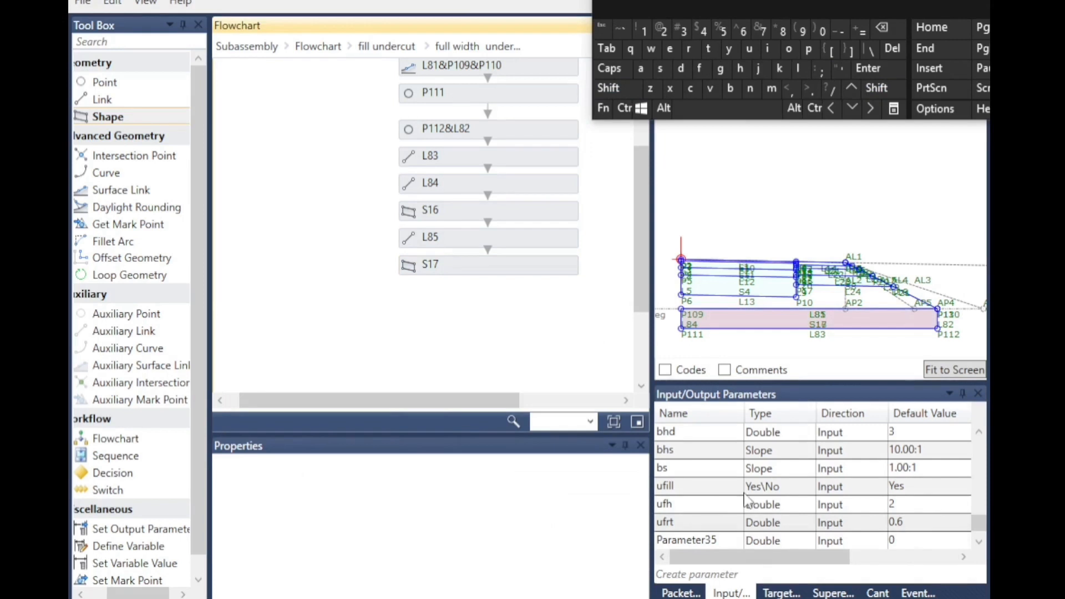
Set the preview value of the eg surface target to -4 and check the geometry in the preview
click(782, 593)
click(903, 436)
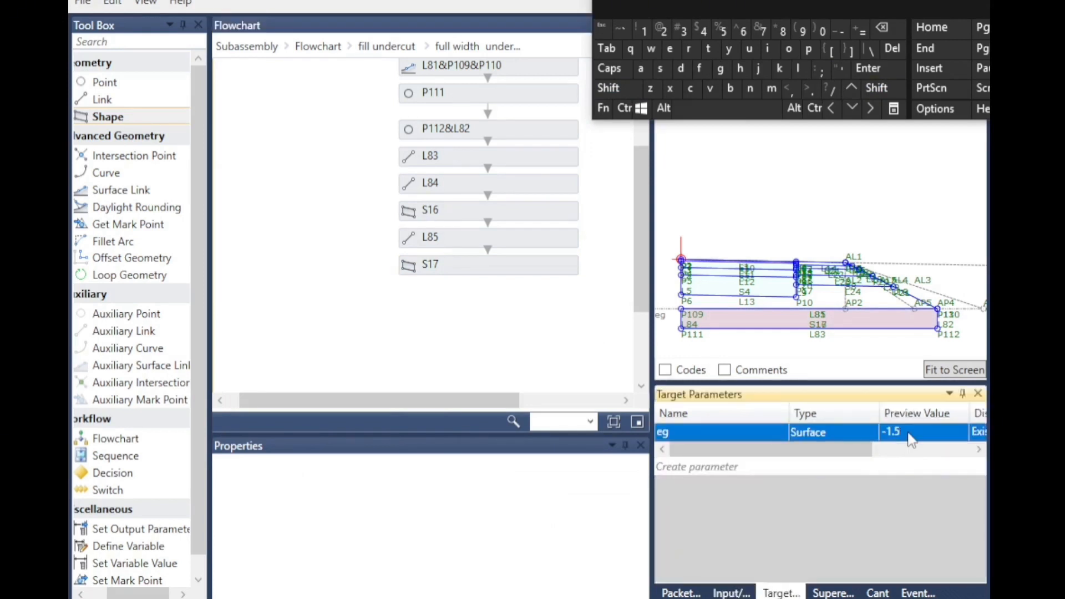
click(910, 438)
click(907, 435)
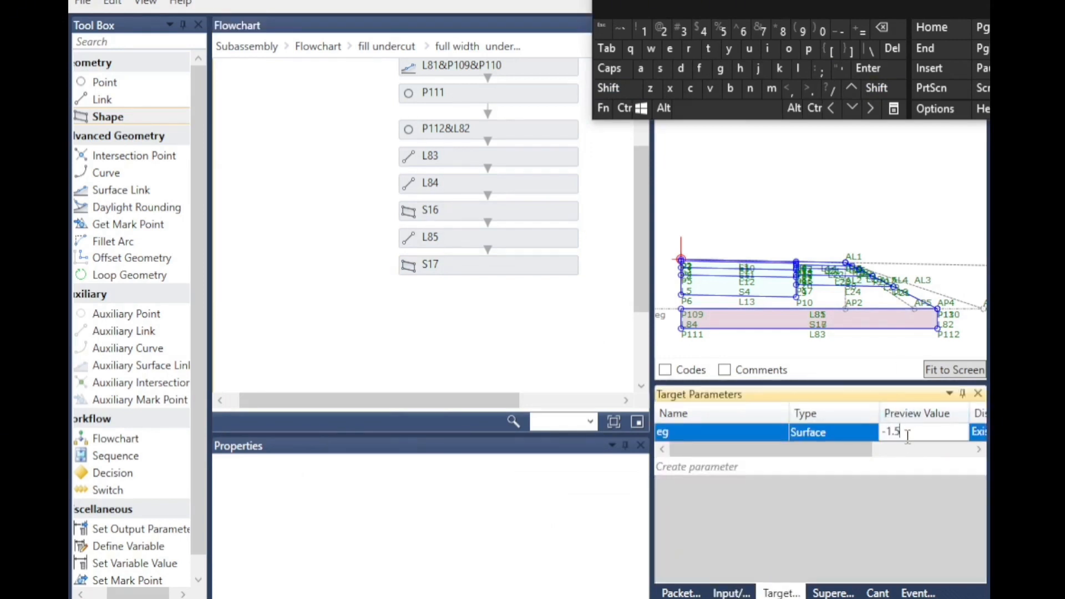
click(884, 30)
click(704, 31)
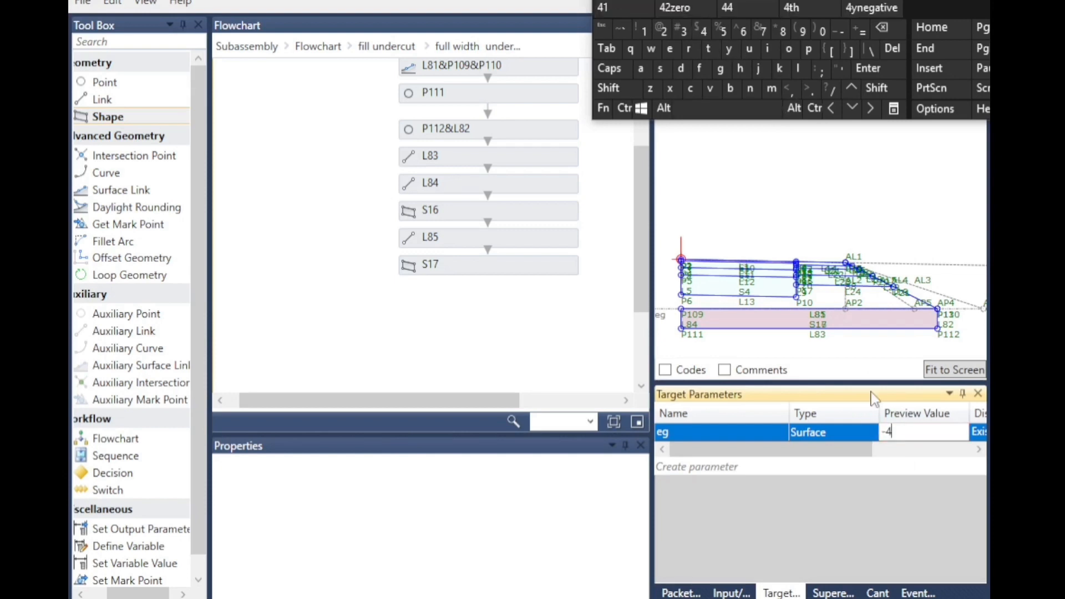
click(506, 348)
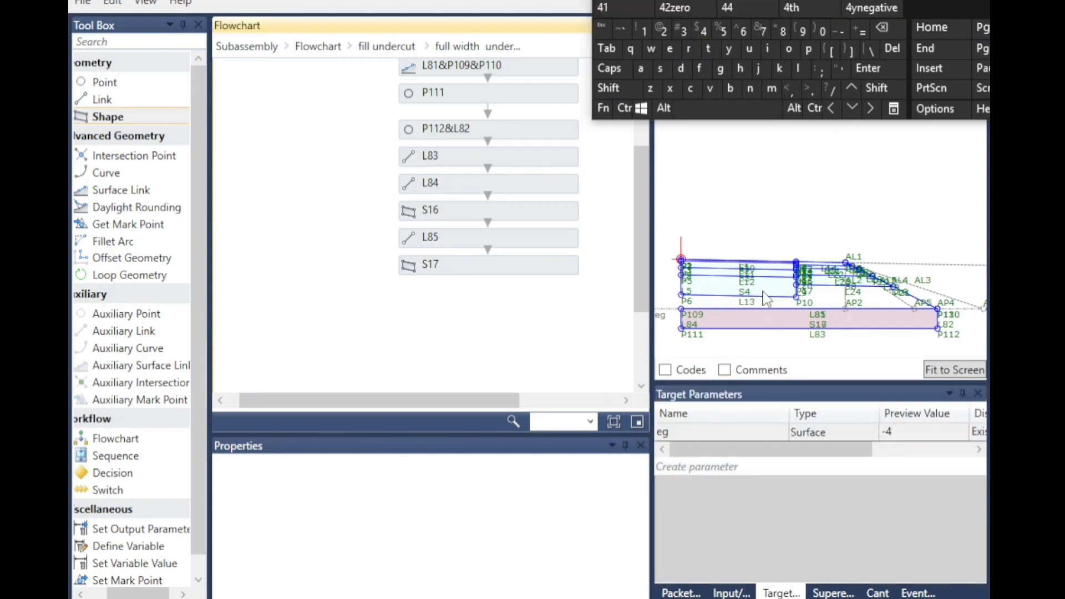
scroll(753, 242, down, 3)
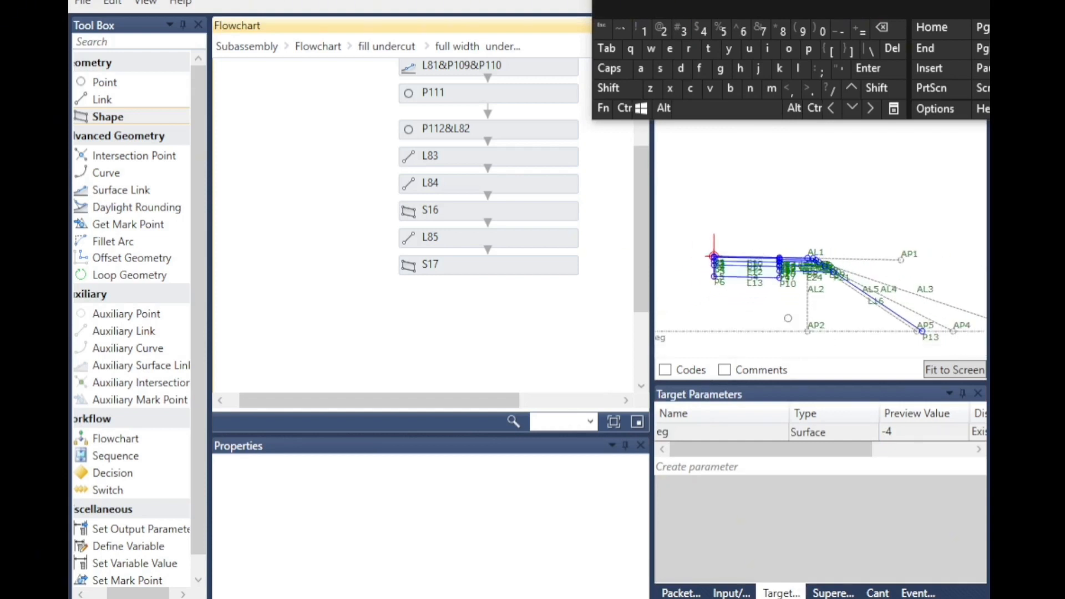
Return to the fill undercut flowchart, add a nested Flowchart beside full width undercut, and delete the connector between the two
scroll(472, 141, up, 3)
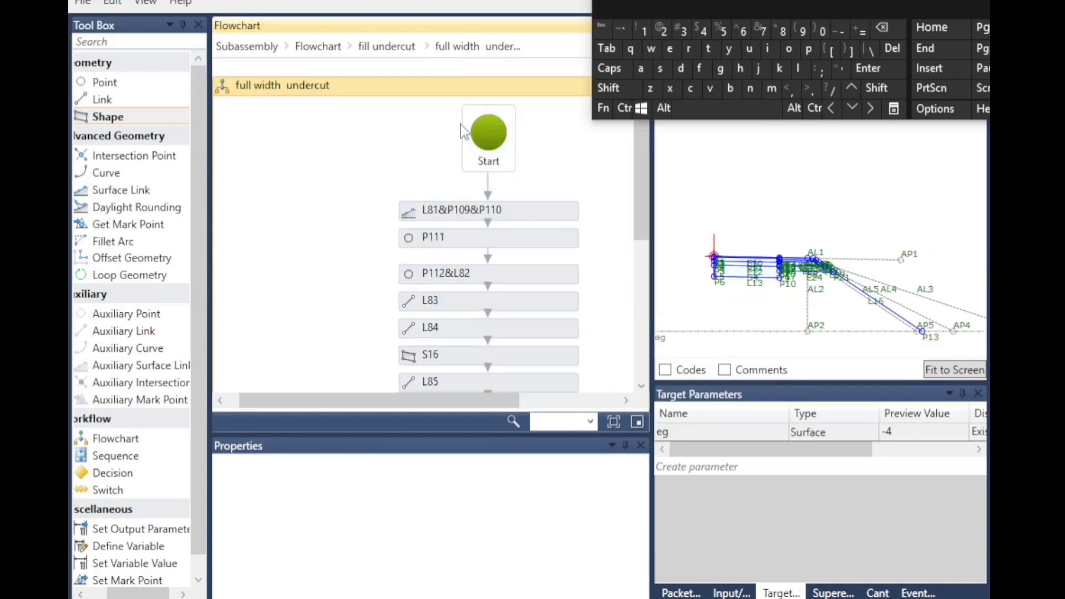
click(403, 49)
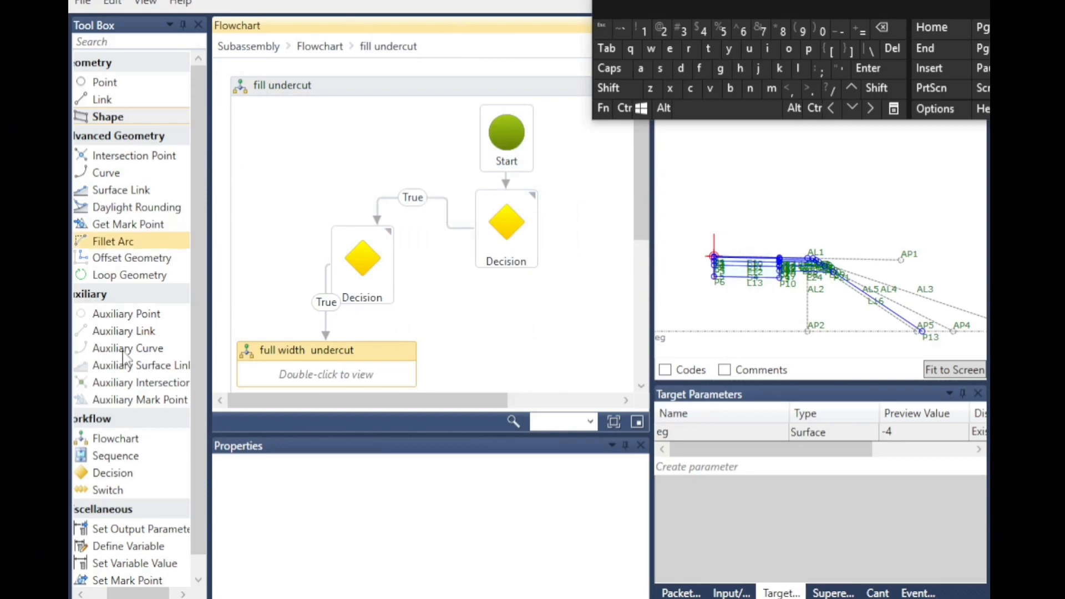
drag(121, 439, 494, 343)
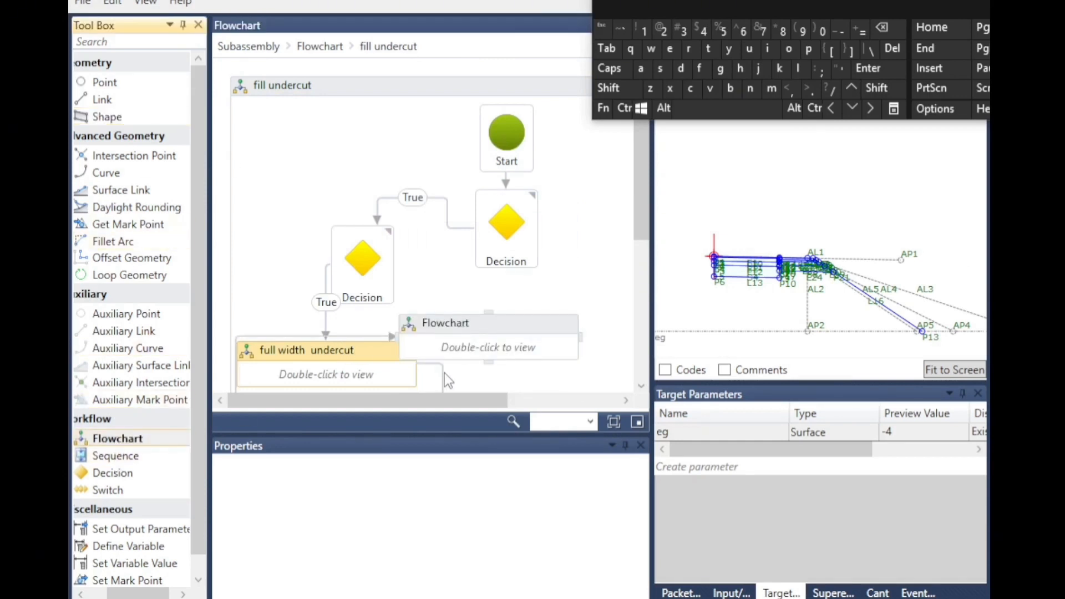
scroll(442, 372, down, 1)
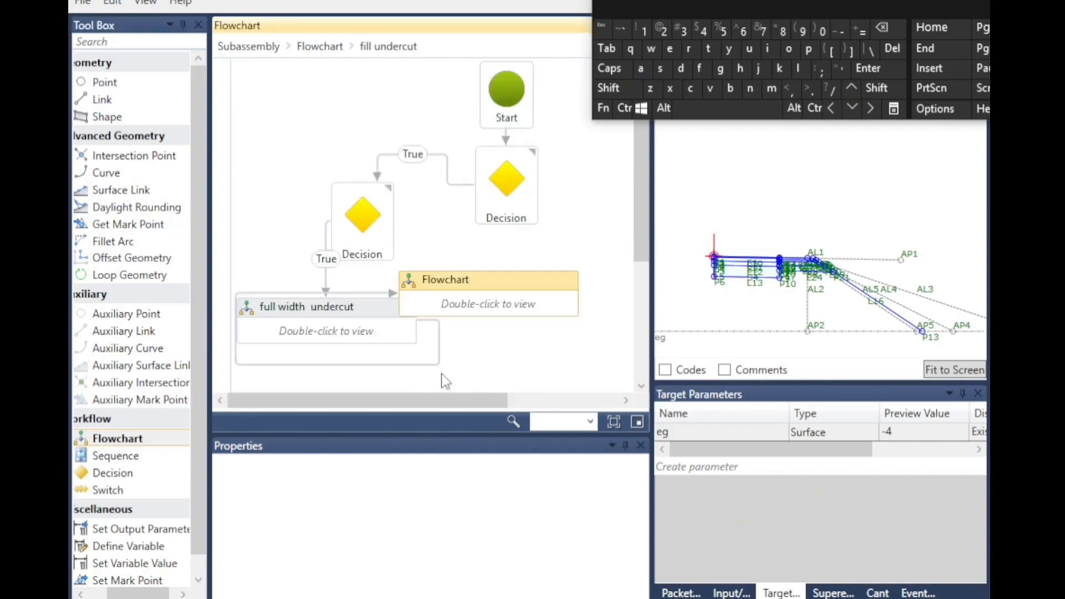
click(440, 348)
click(892, 48)
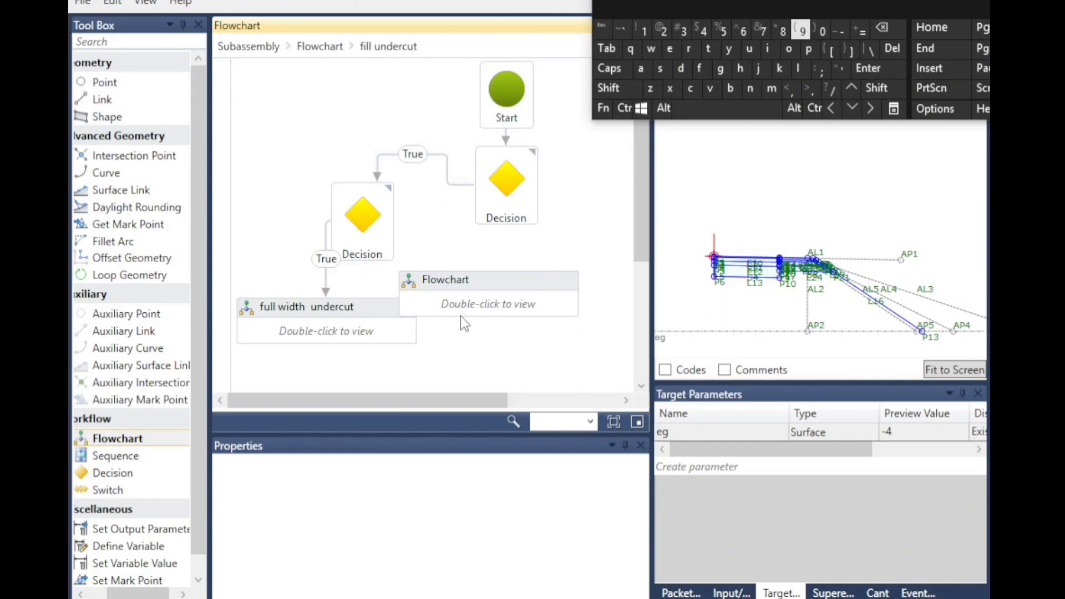
Connect the False branch of the second Decision to the new Flowchart and align it beside full width undercut
click(475, 304)
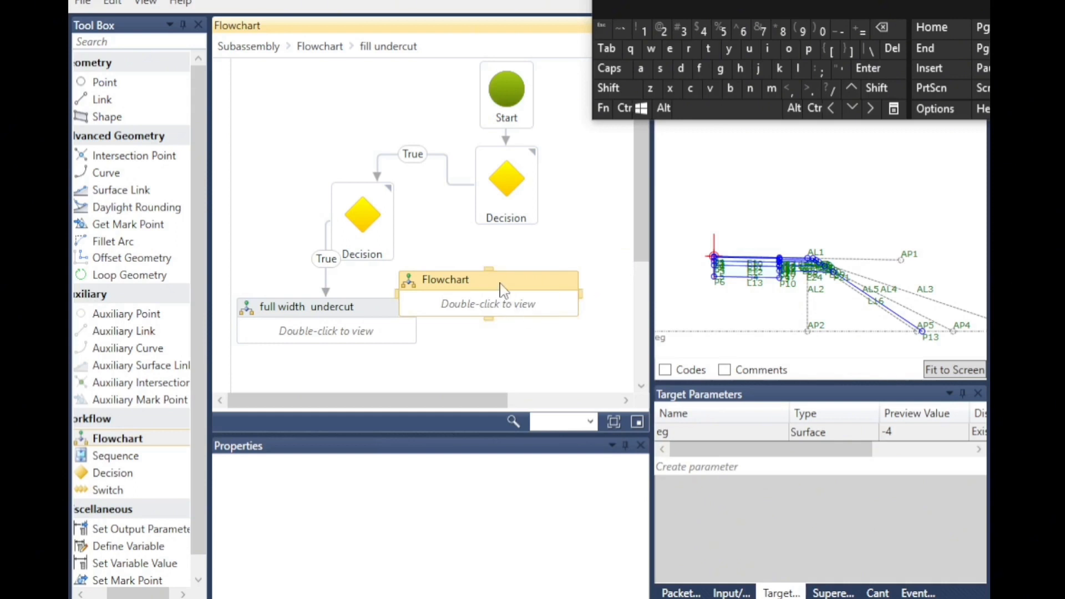
drag(501, 288, 528, 271)
drag(399, 226, 514, 259)
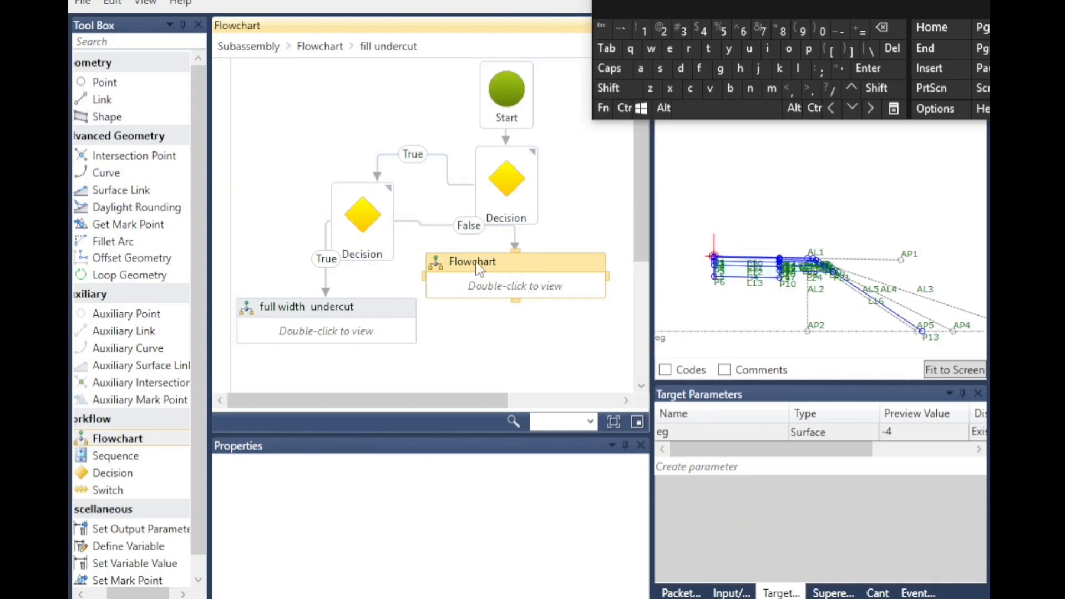
drag(435, 294, 466, 340)
Rename the new nested Flowchart as "Balatoli undercut"
click(454, 309)
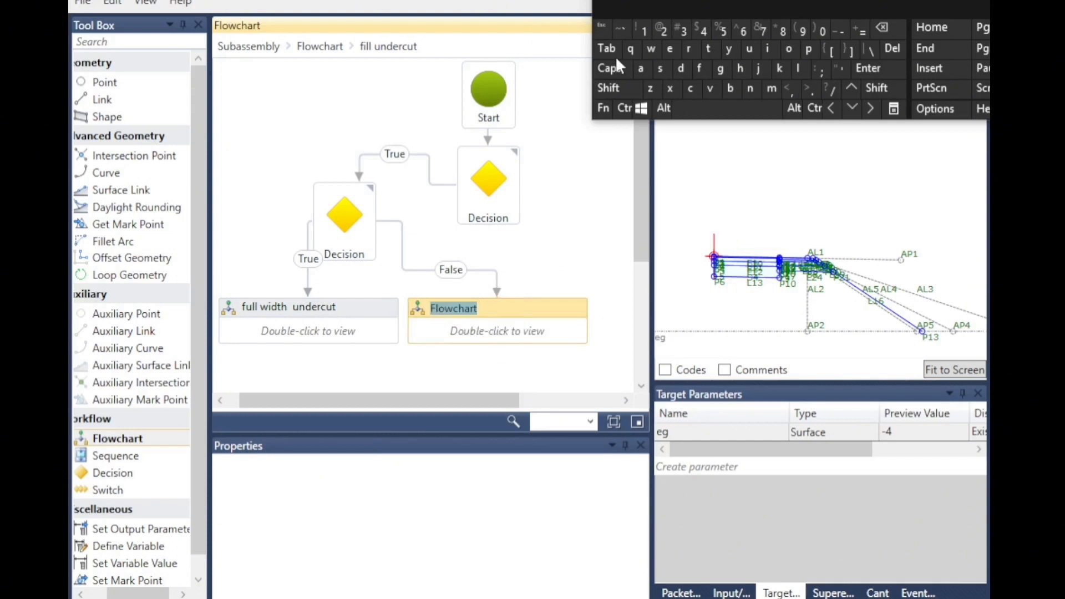
click(611, 90)
click(730, 88)
click(641, 70)
click(799, 68)
click(641, 69)
click(709, 49)
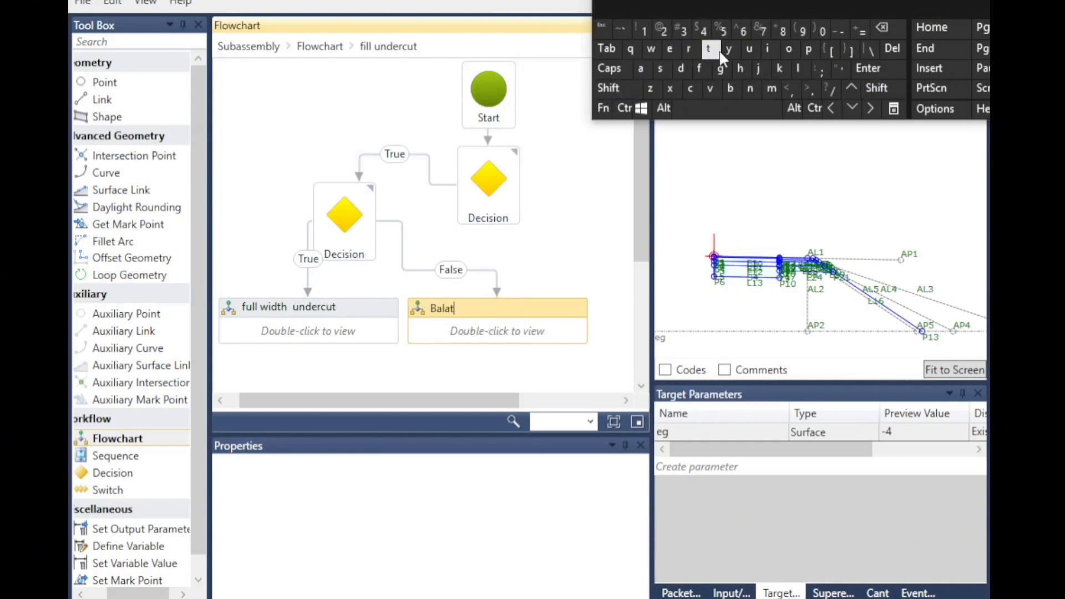
click(777, 49)
click(721, 109)
click(749, 49)
click(750, 89)
click(620, 7)
click(485, 367)
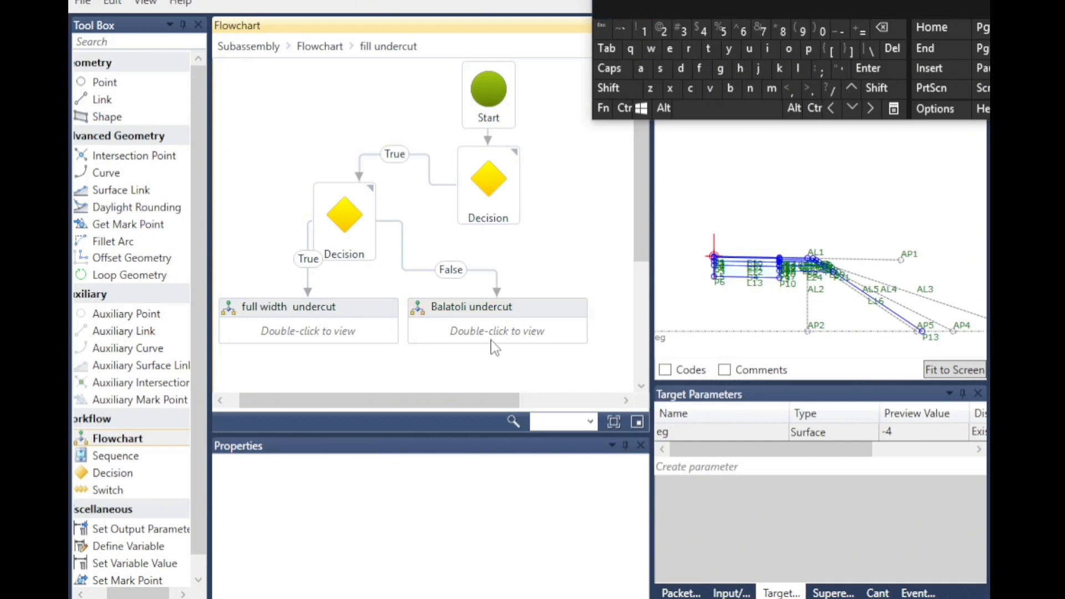
Open the Balatoli undercut flowchart, add a Surface Link below Start, and set its surface target to eg
double_click(550, 329)
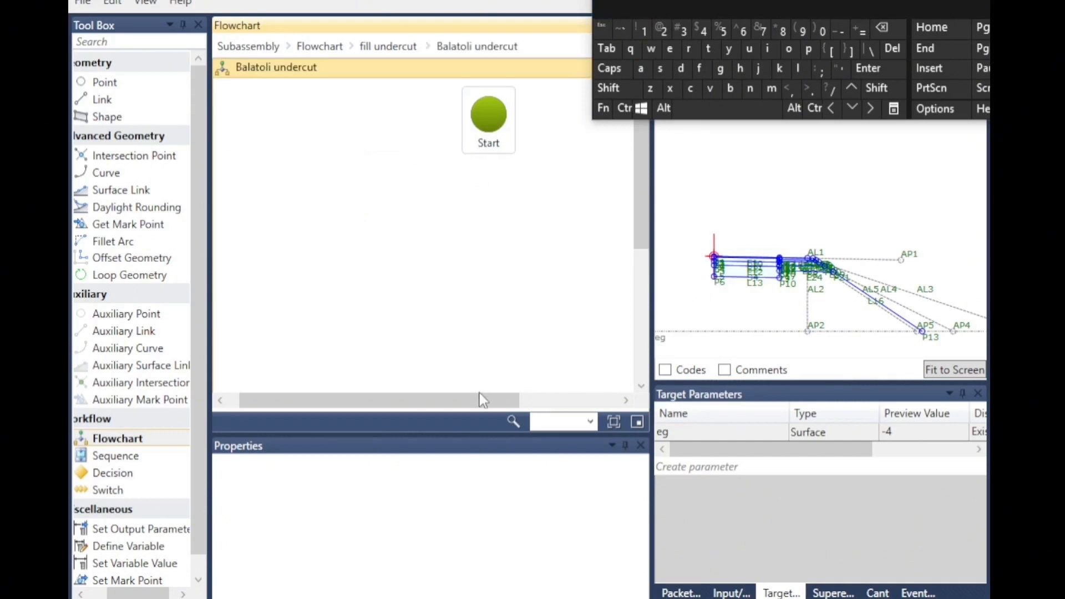
drag(170, 189, 467, 199)
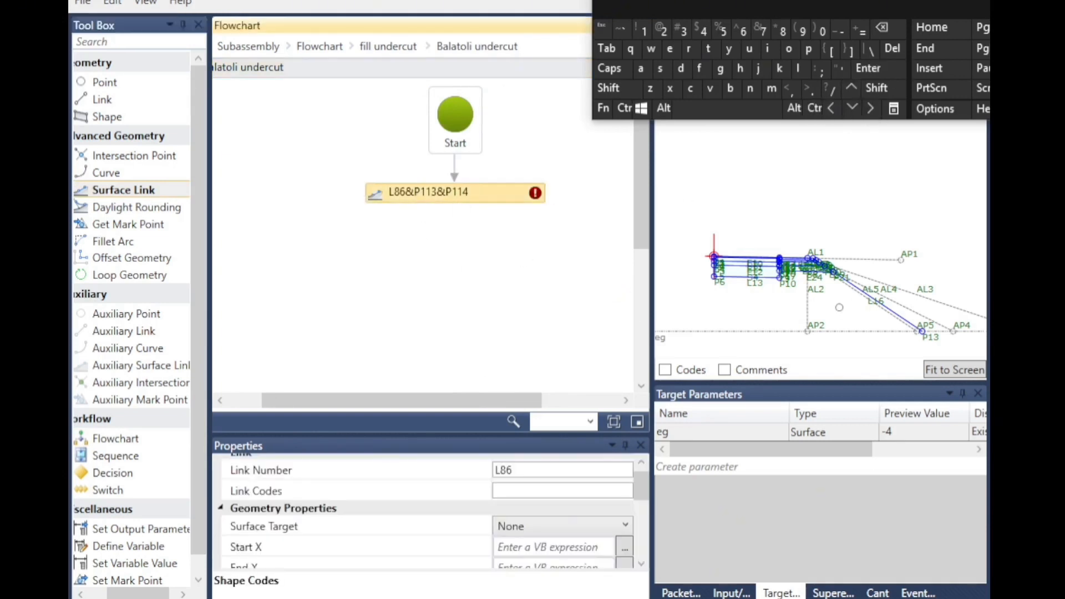
scroll(818, 259, up, 8)
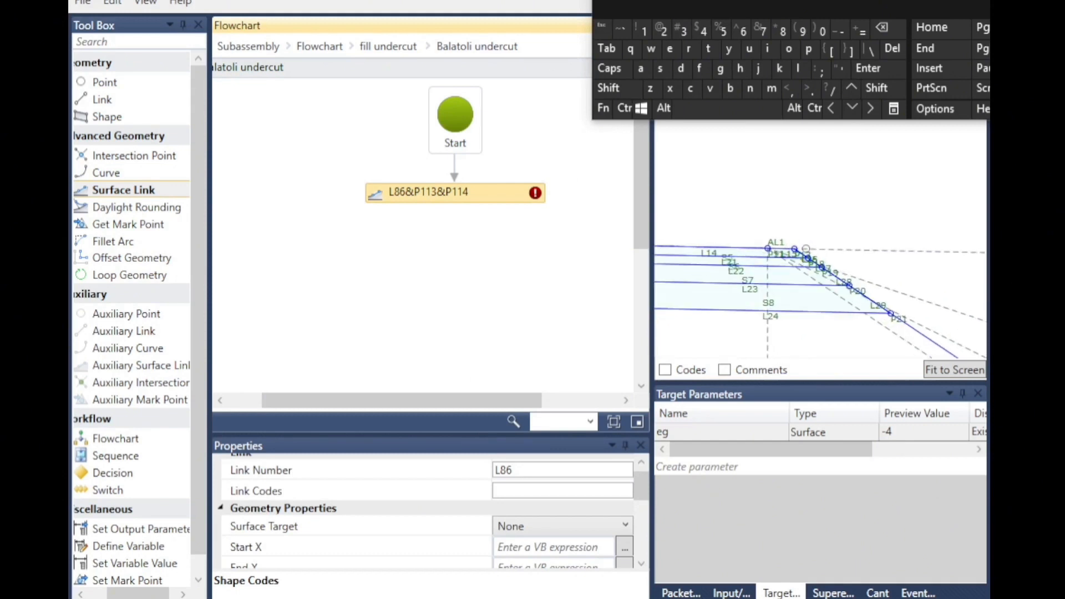
scroll(806, 249, up, 4)
scroll(820, 270, down, 10)
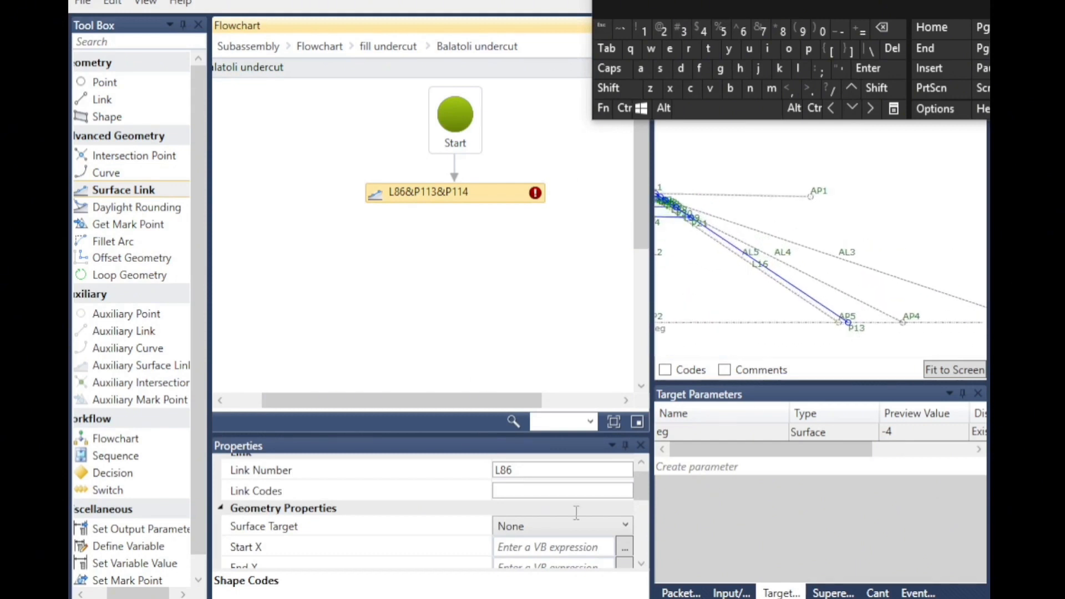
click(537, 527)
click(528, 565)
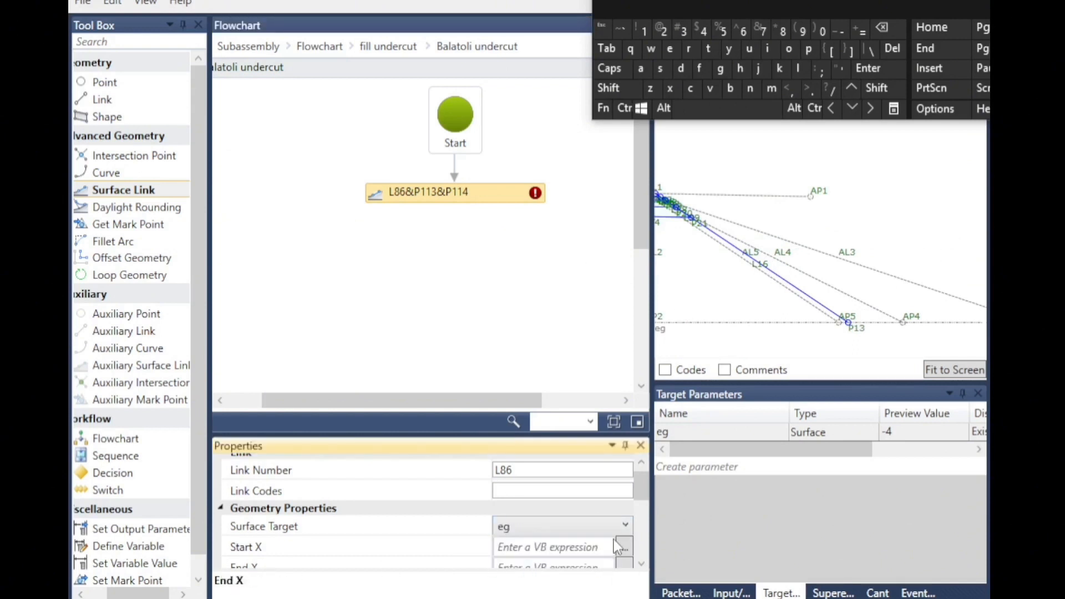
Set the surface link's Start X to p12.x and End X to p13.x, and check it in the preview
scroll(513, 534, down, 1)
click(516, 522)
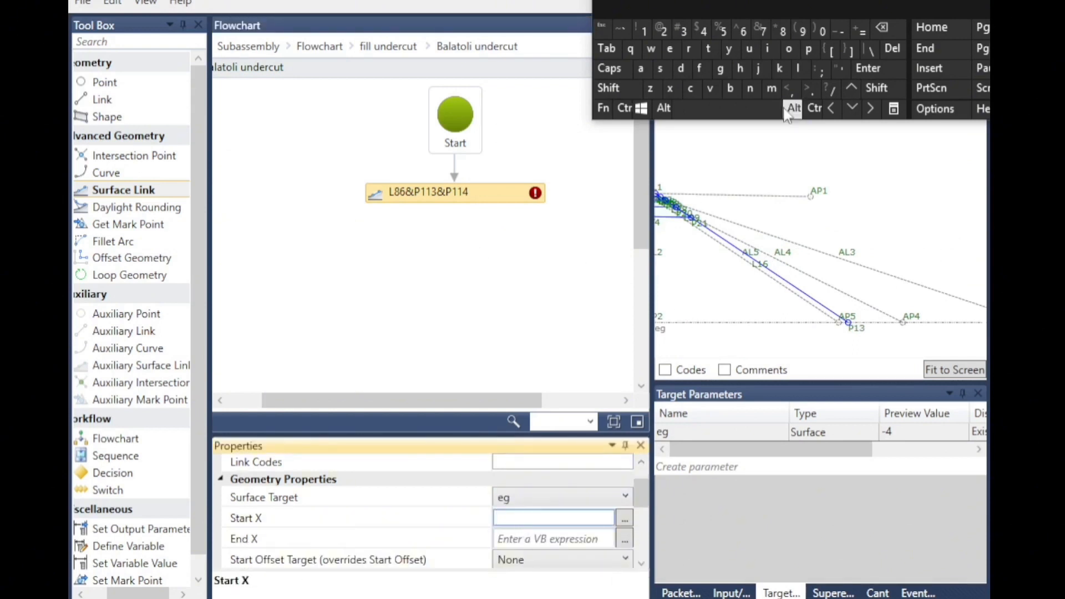
text(p12.)
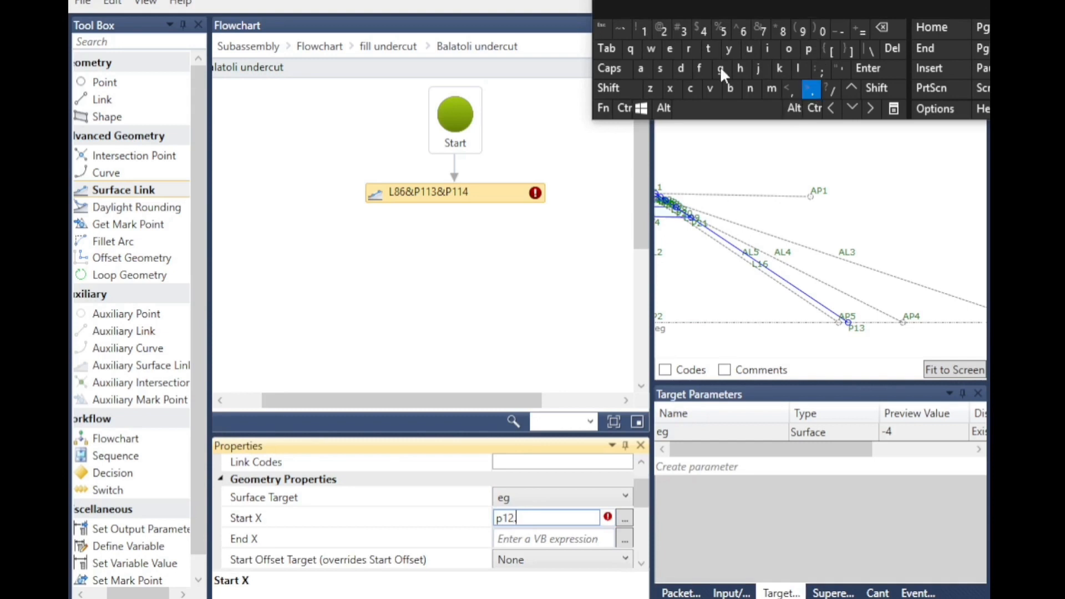
text(x)
key(Tab)
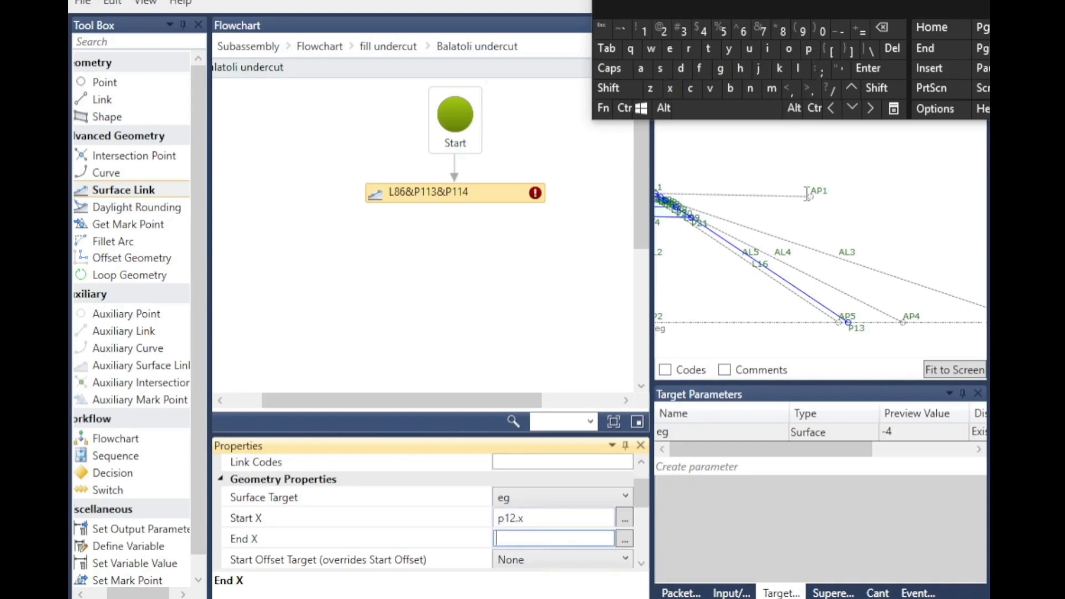
text(p13.x)
scroll(516, 549, down, 1)
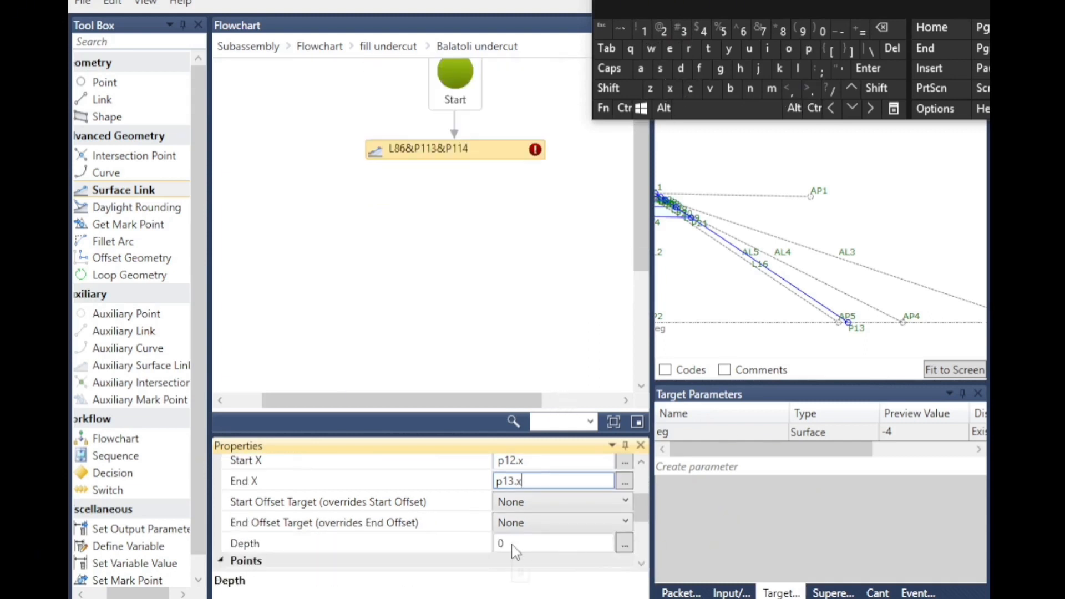
click(791, 312)
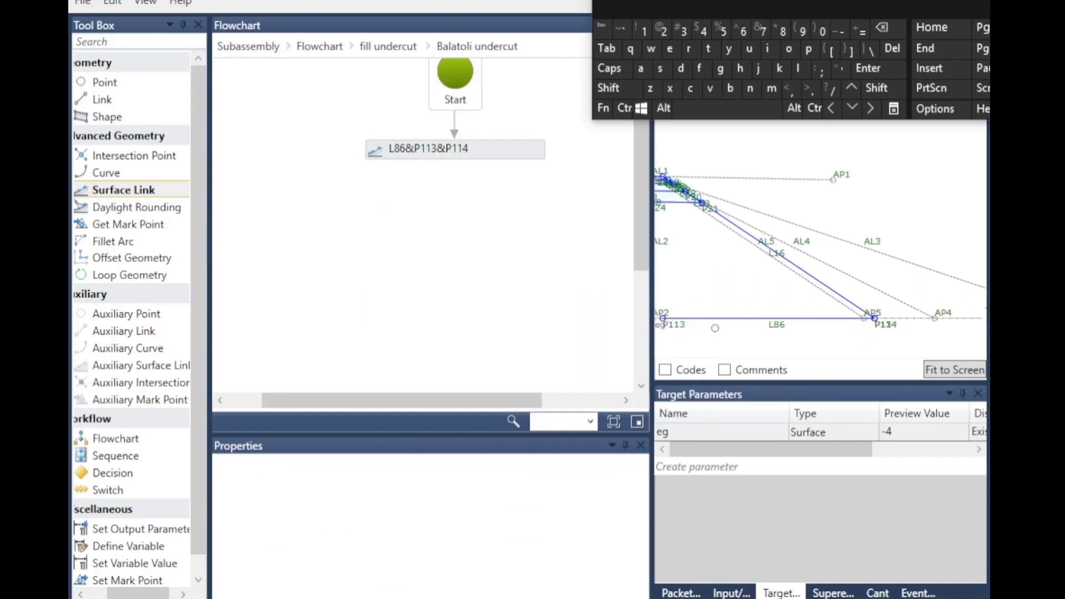
click(426, 152)
scroll(888, 319, down, 2)
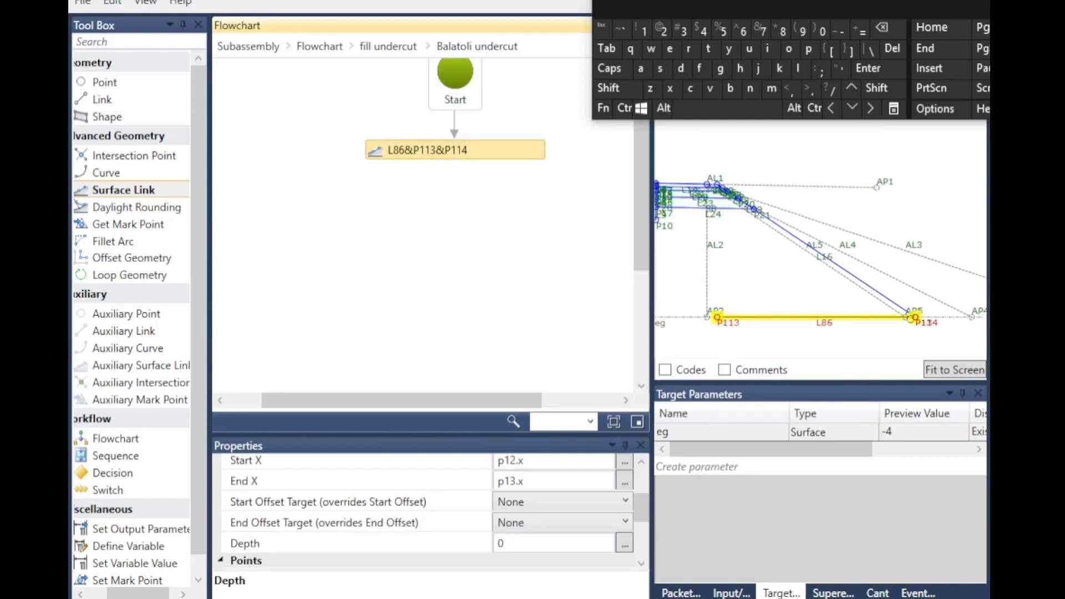
scroll(892, 317, up, 3)
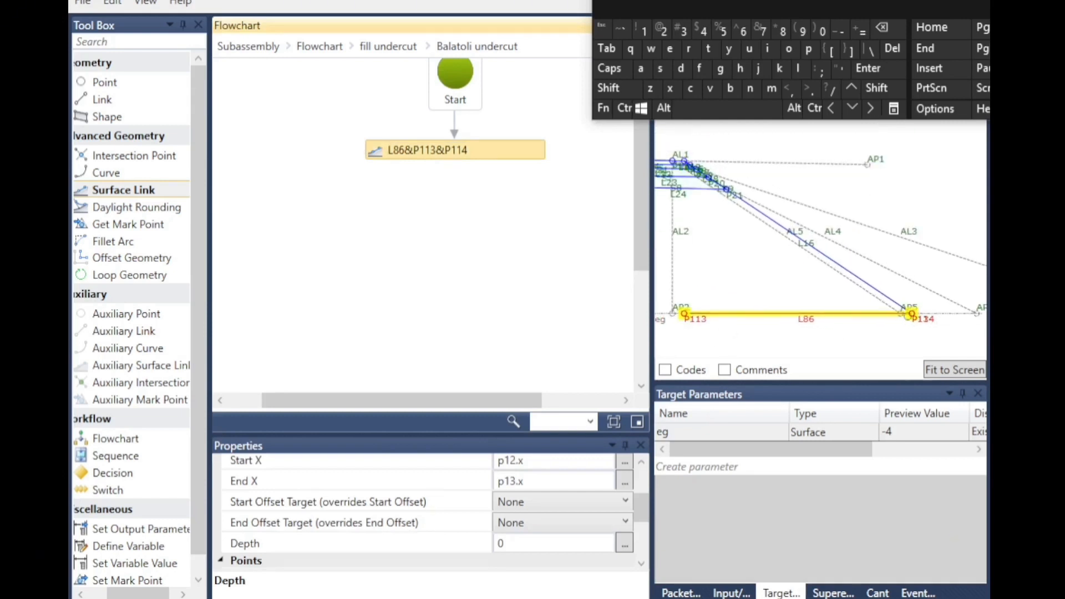
Add a Point below surface link L86 in the flowchart and set its From Point to P113
drag(133, 83, 487, 240)
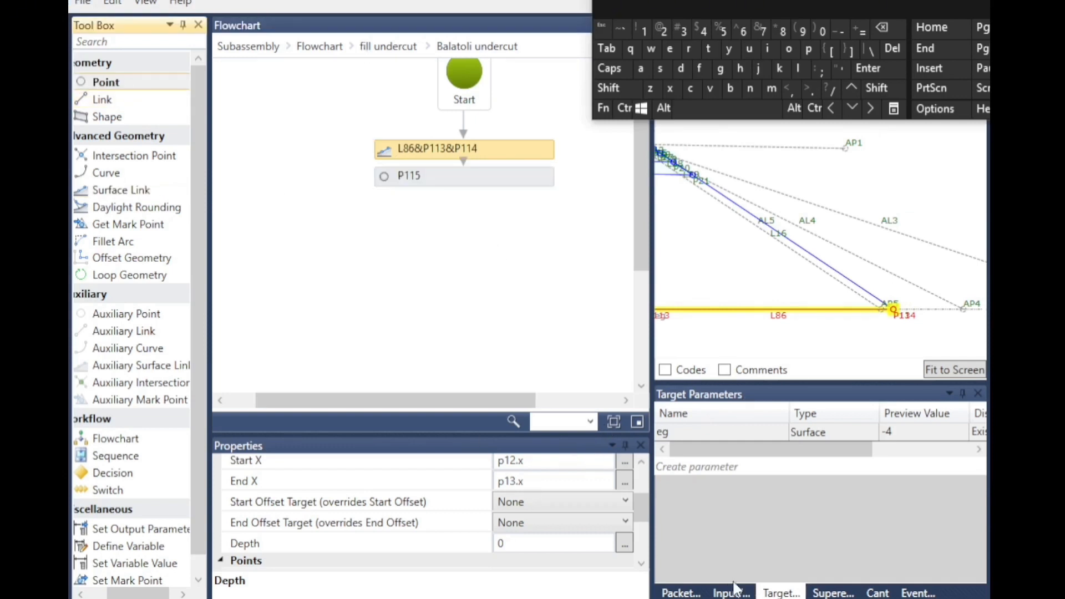
click(391, 175)
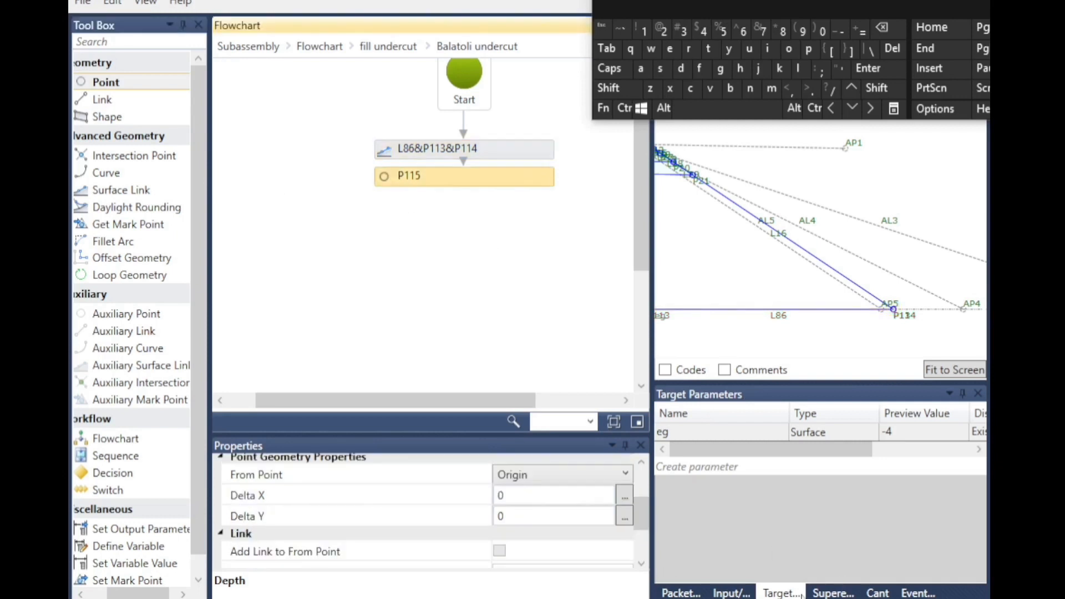
click(731, 593)
scroll(642, 504, up, 1)
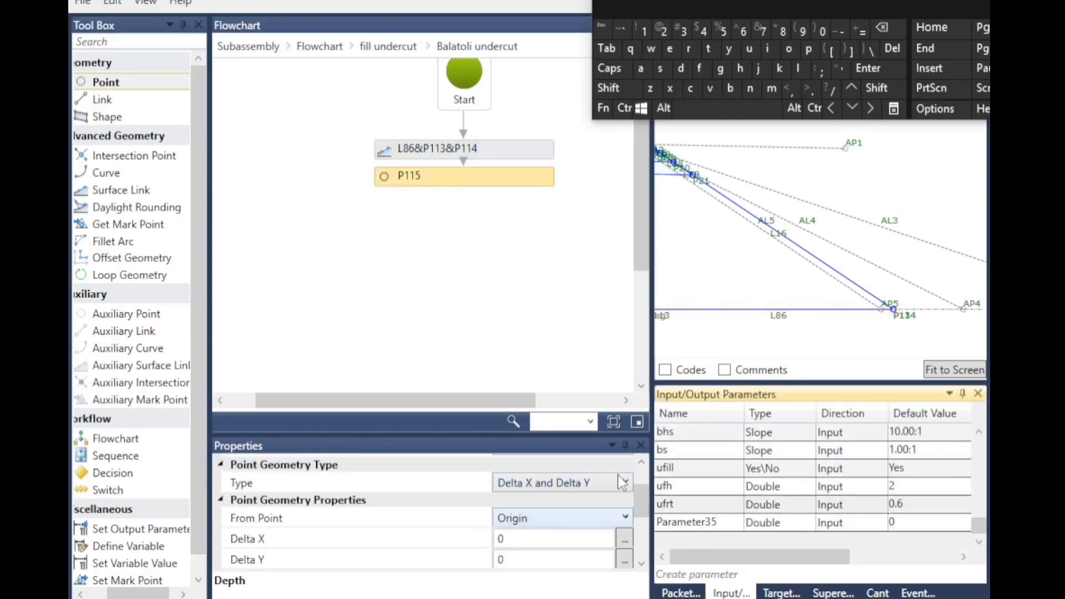
click(528, 519)
scroll(533, 328, up, 6)
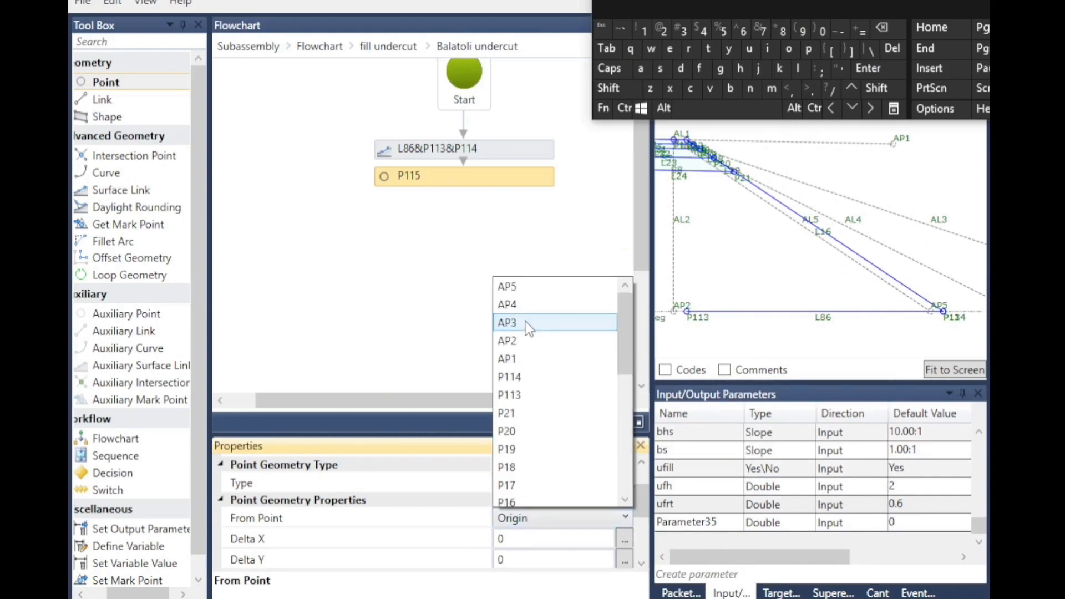
click(531, 395)
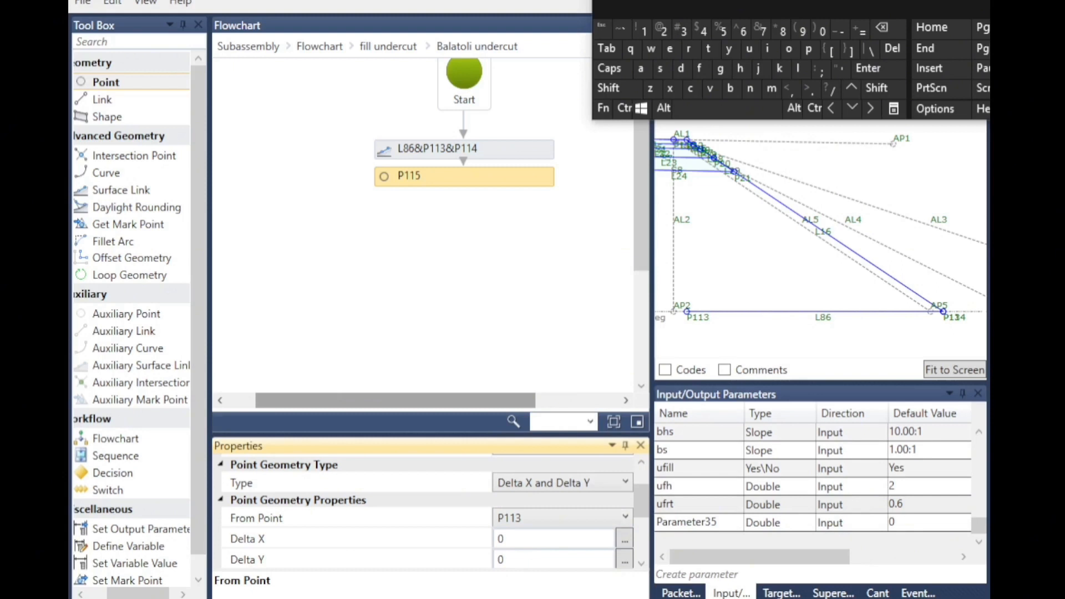
Set the Delta Y of point P115 to -ufrt and check its position in the preview
click(478, 555)
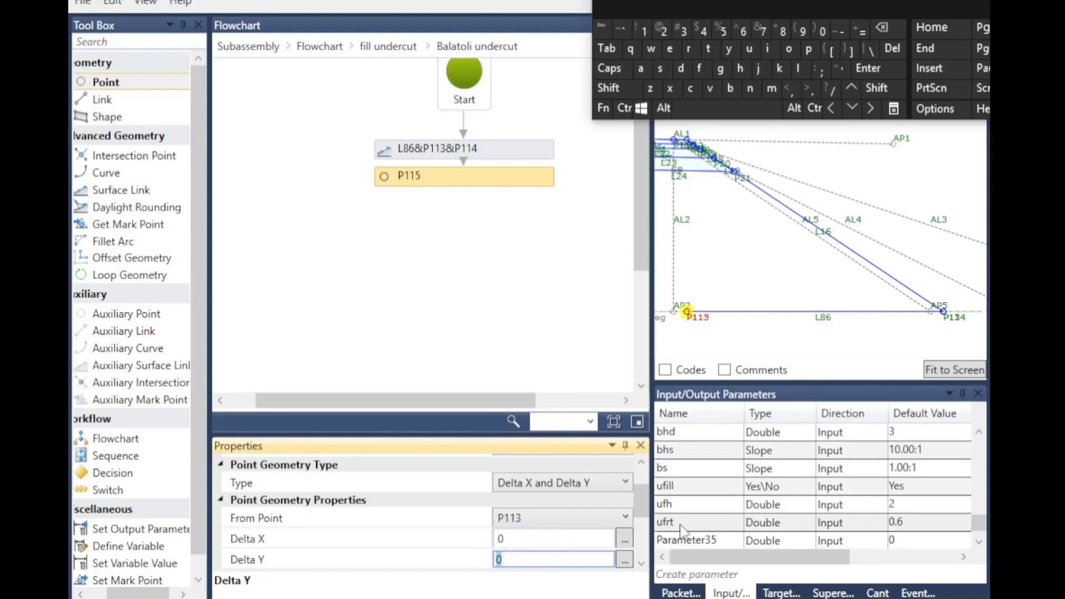
click(840, 28)
click(749, 49)
click(701, 68)
click(691, 50)
click(708, 51)
click(546, 325)
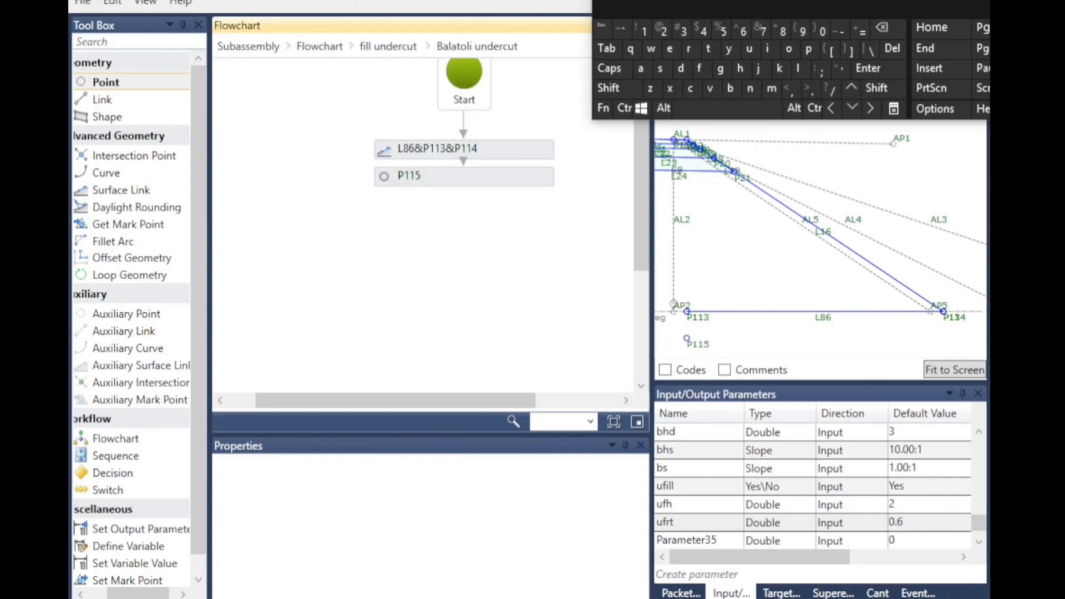
scroll(665, 270, down, 1)
scroll(706, 342, up, 1)
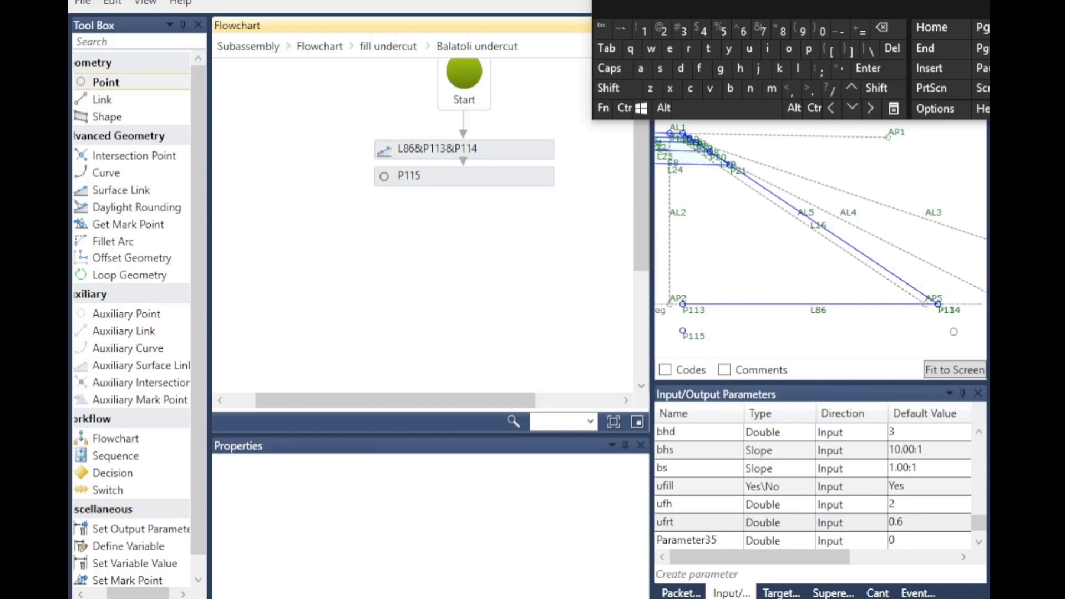
Add another Point below P115 in the flowchart and set its From Point to P114
drag(118, 88, 488, 222)
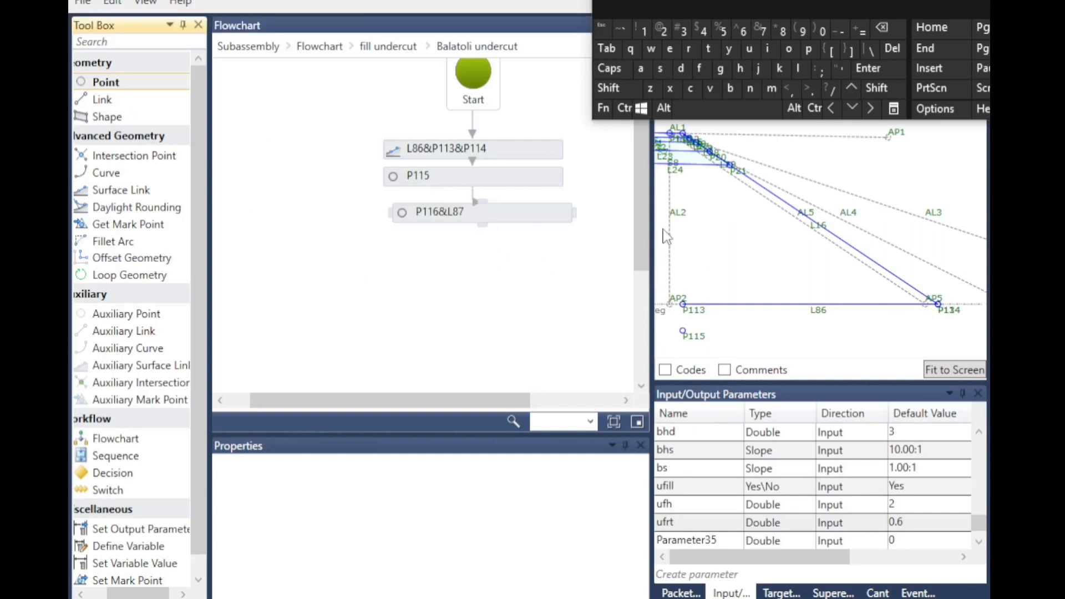
click(833, 113)
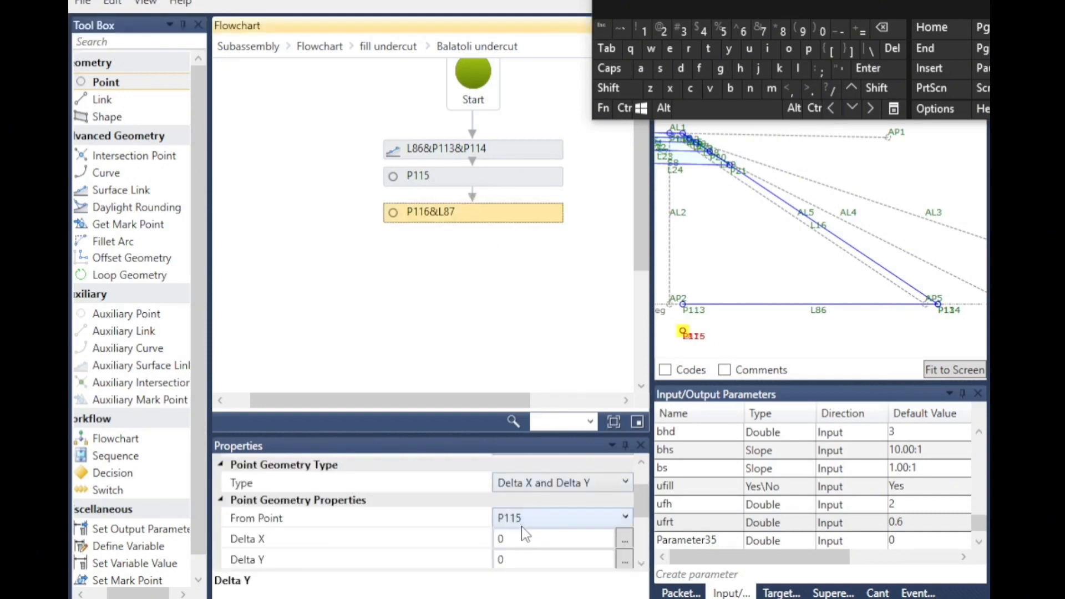
click(531, 517)
click(510, 286)
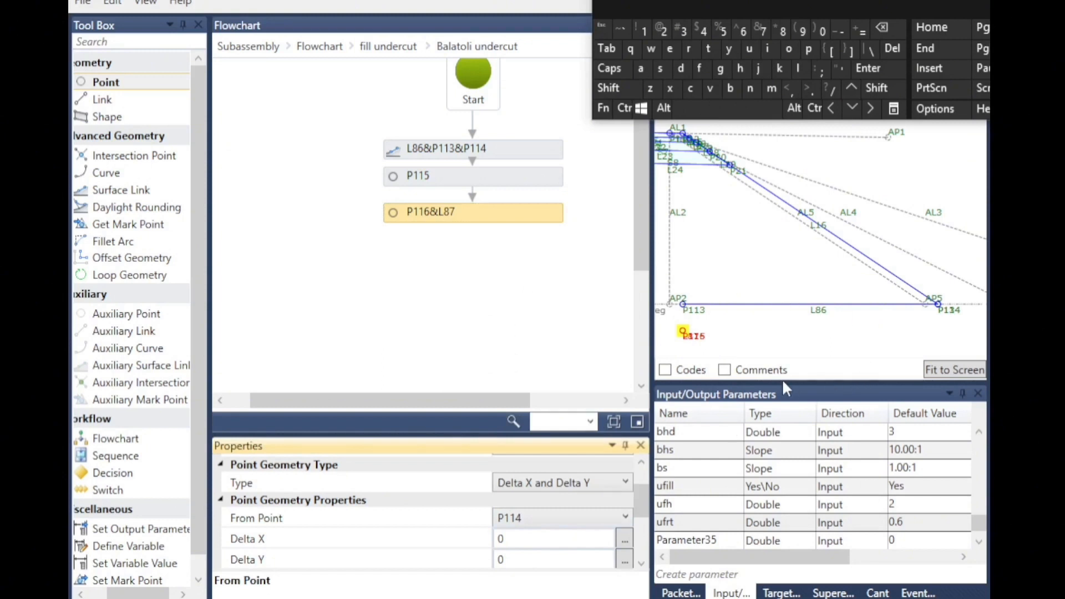
Set the Delta Y of point P116 to -ufrt
click(511, 559)
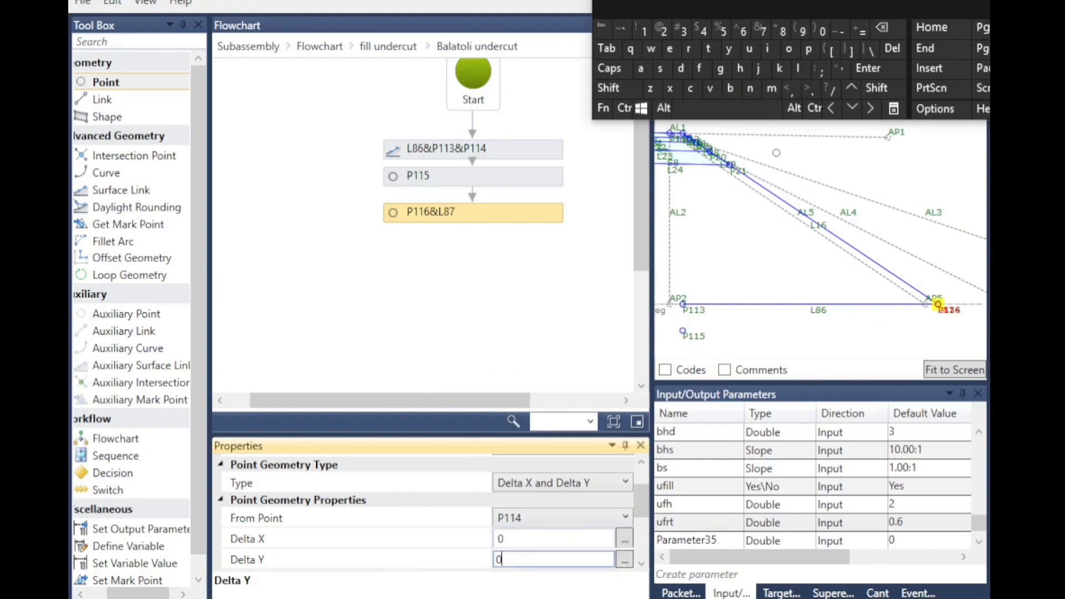
click(882, 23)
text(-)
click(747, 44)
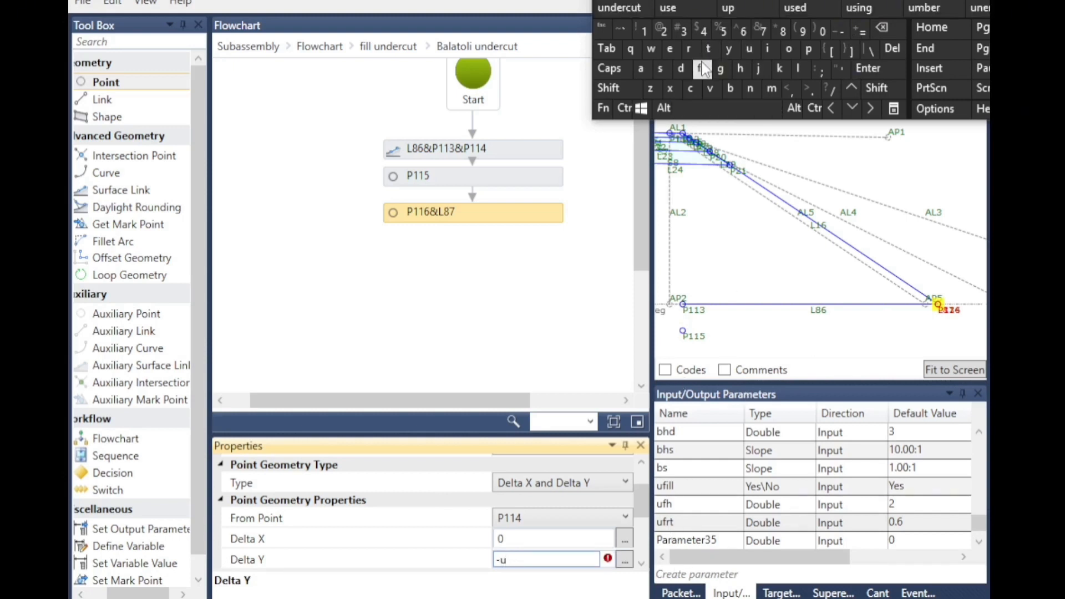
click(700, 67)
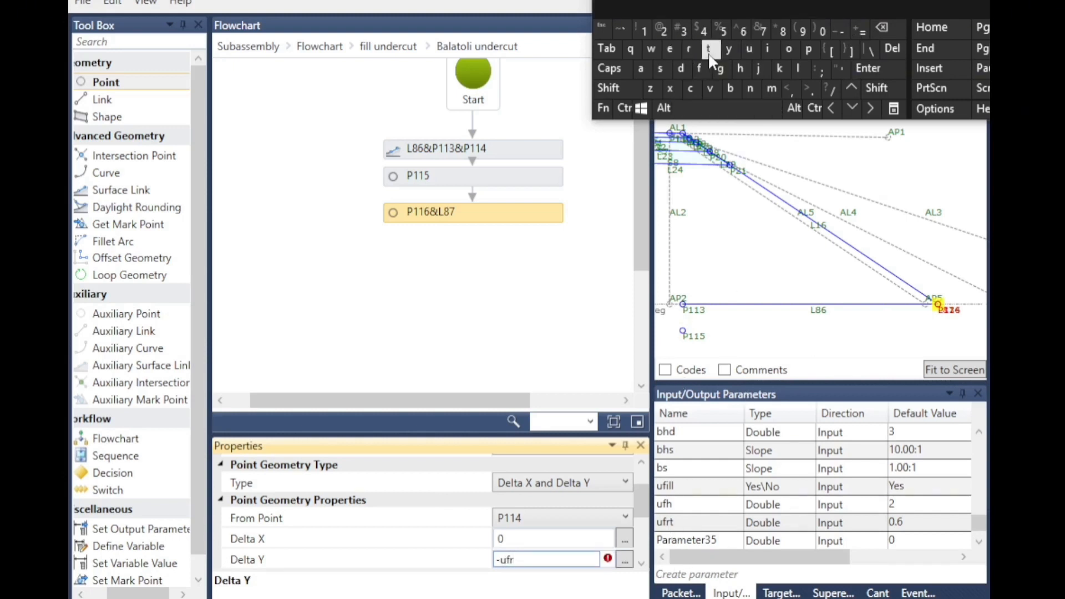
click(491, 292)
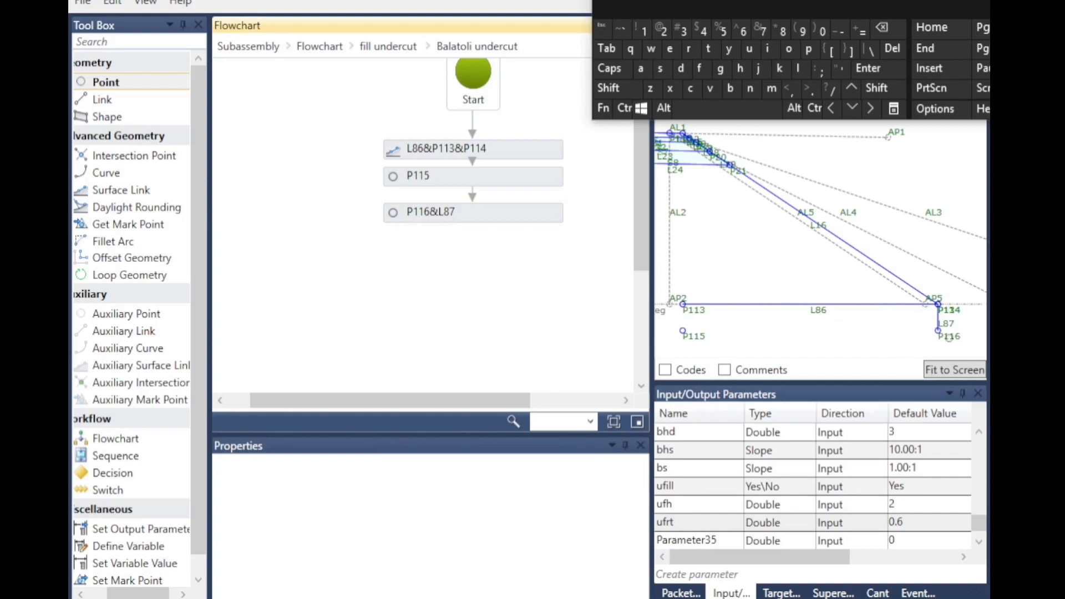
Add a Link below P116&L87 in the flowchart, running from Start Point P115 to End Point P116
drag(130, 102, 511, 258)
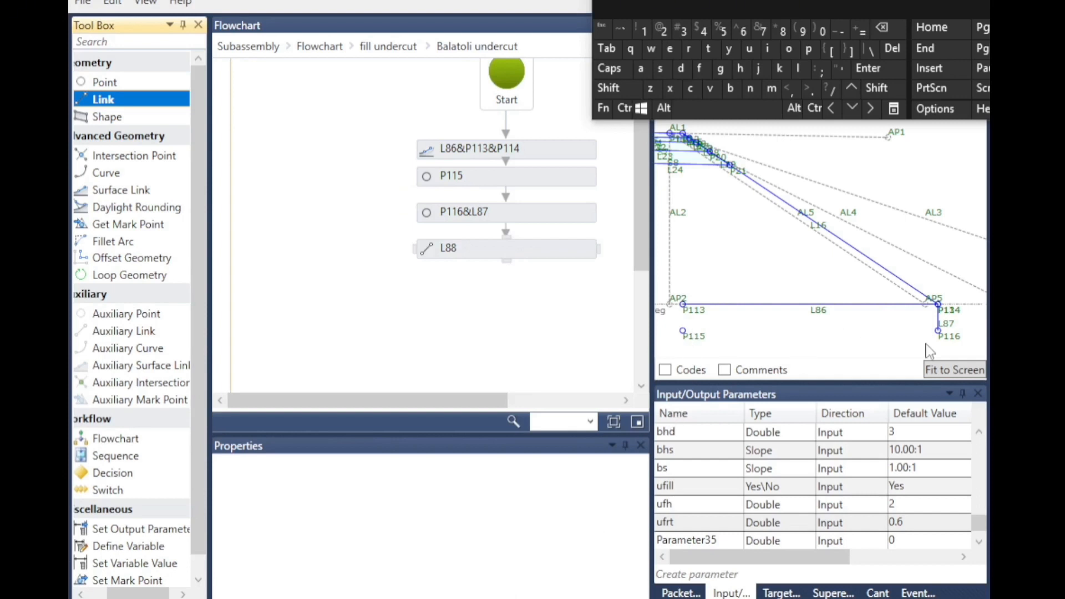
click(507, 509)
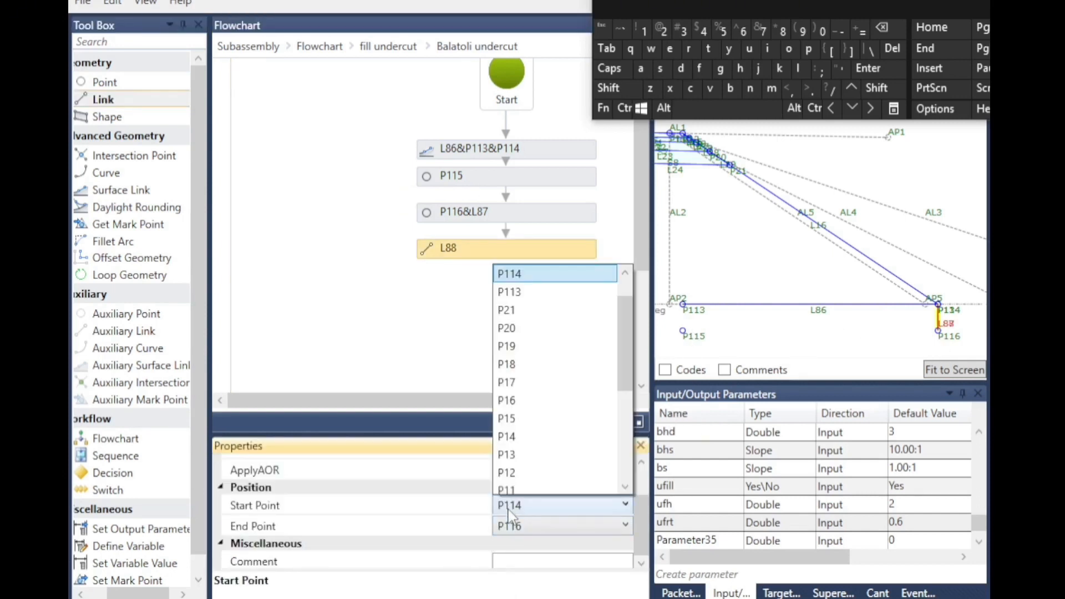
click(626, 277)
click(626, 277)
click(626, 277)
click(522, 292)
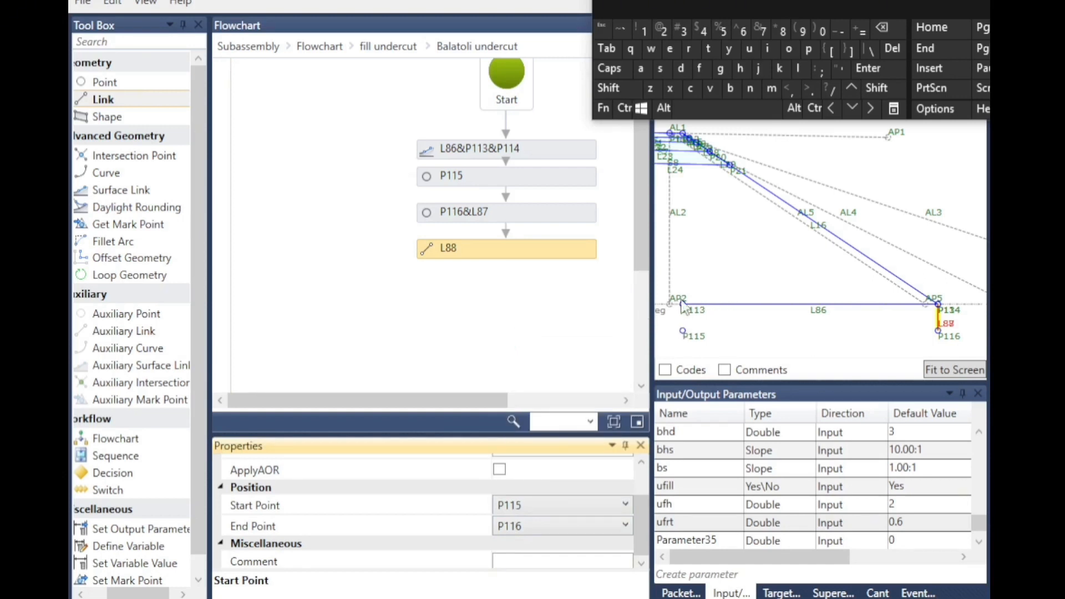
Add another Link below L88 in the flowchart with Start Point P113 and End Point P115
drag(91, 98, 515, 293)
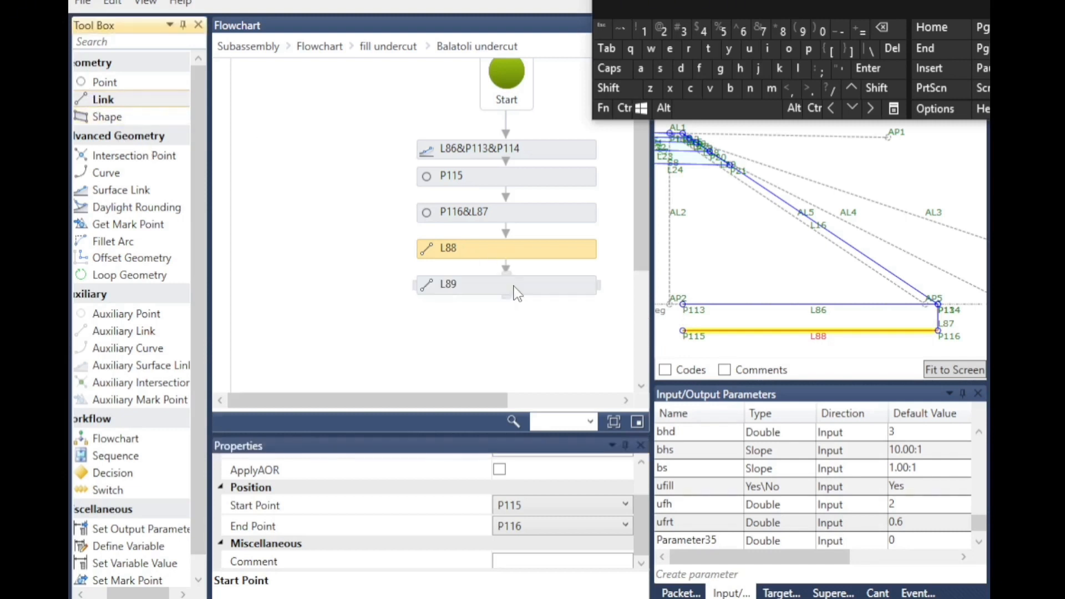
click(510, 514)
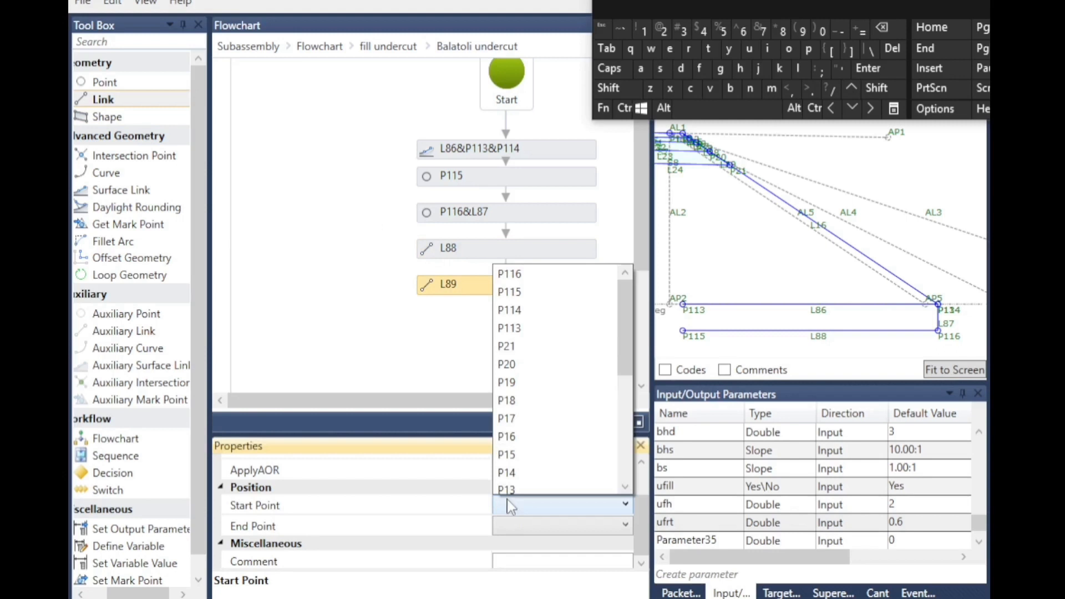
click(527, 319)
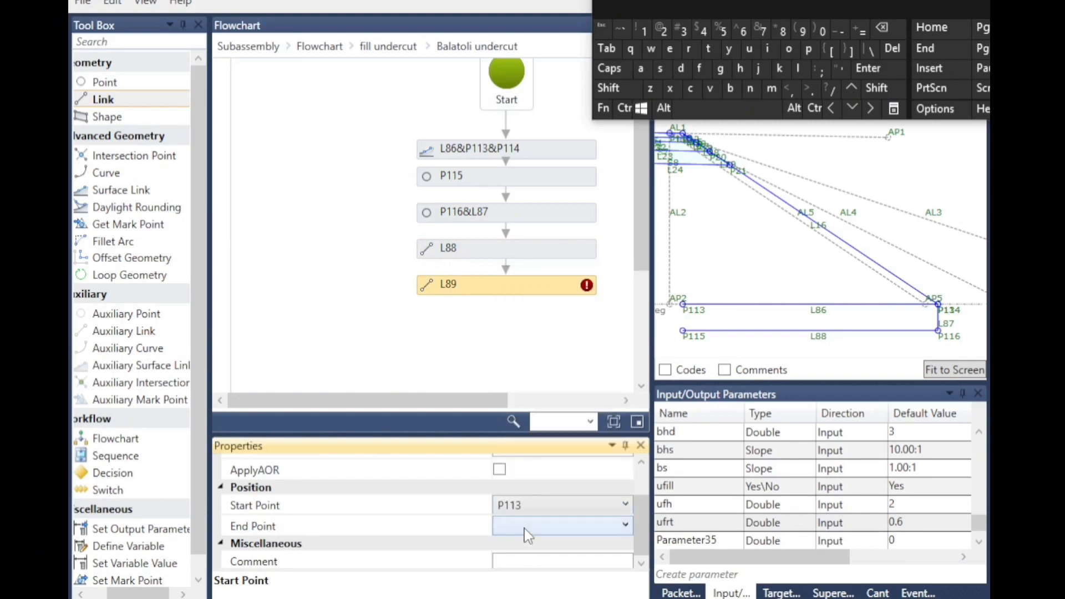
click(555, 526)
click(532, 299)
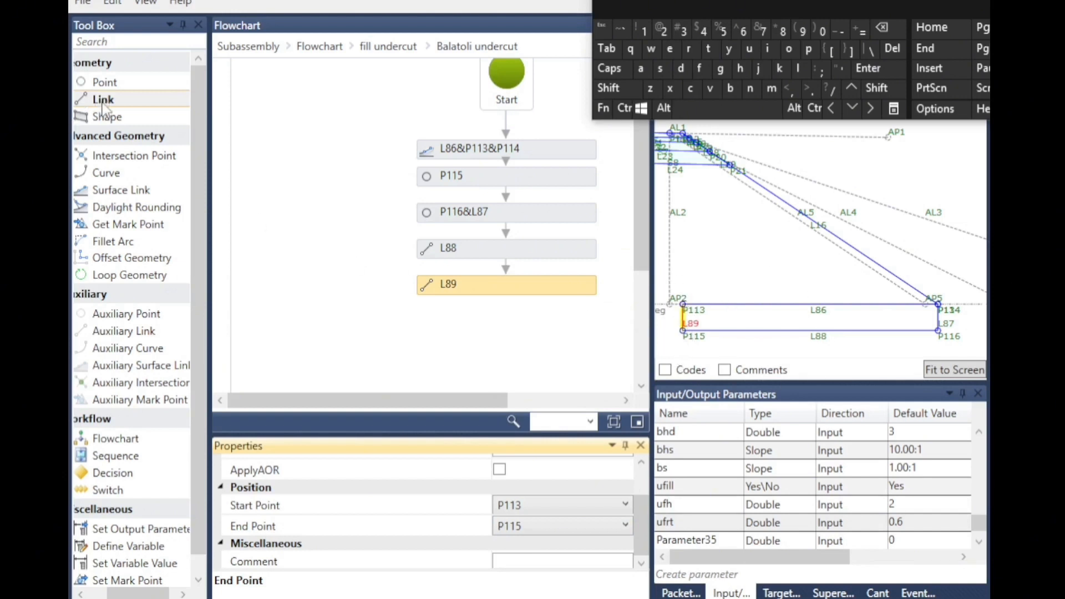
Add a Shape below link L89 and pick the area enclosed by L86, L87, L88 and L89 in the preview
drag(106, 117, 512, 327)
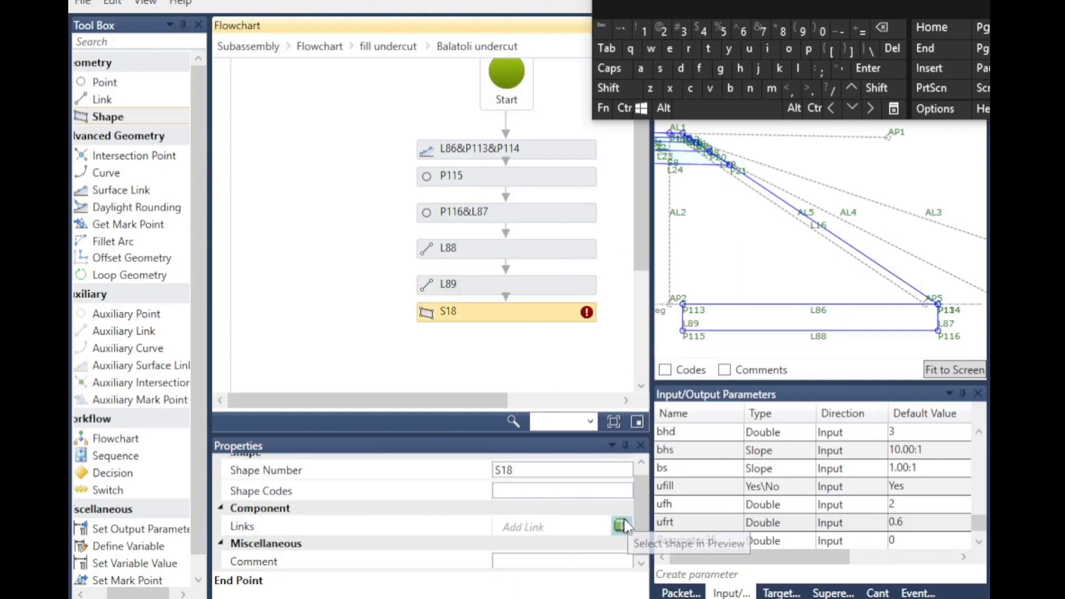
click(624, 526)
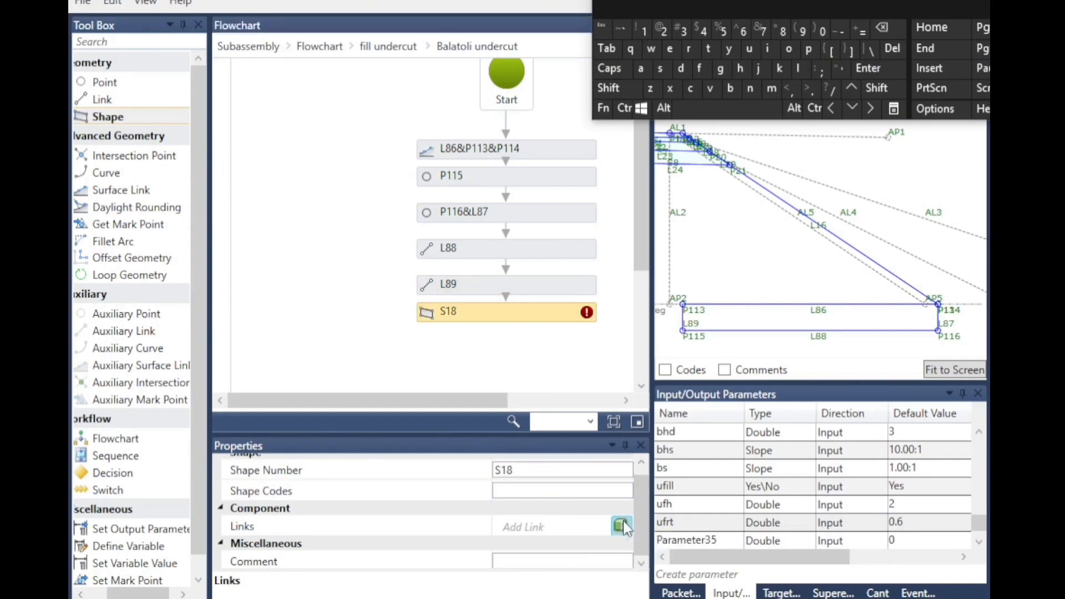
click(757, 315)
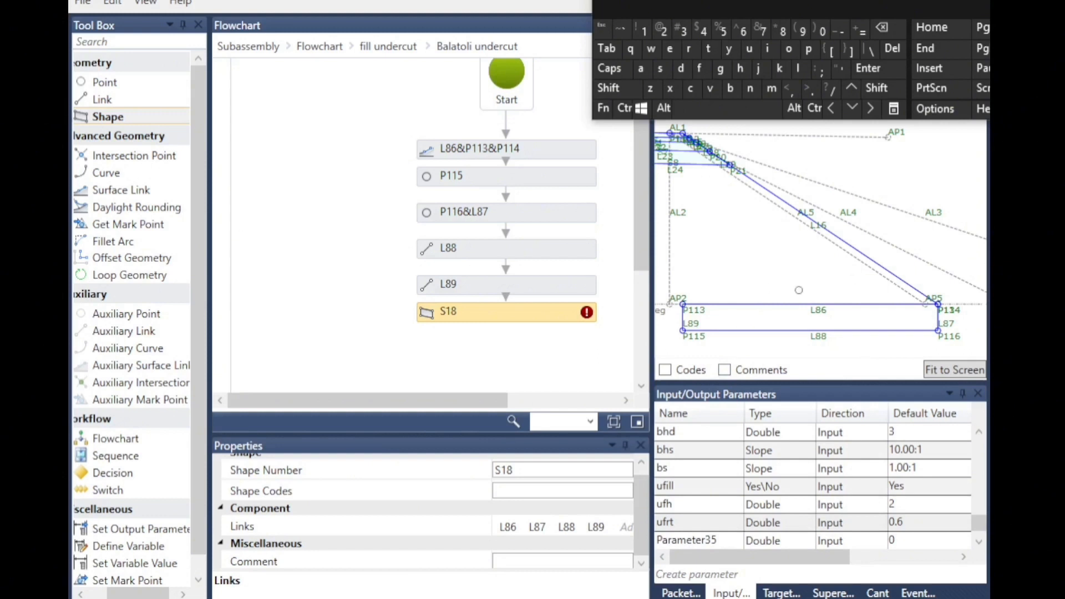
Add a Link below shape S18 in the flowchart with Start Point P113 and End Point P114
drag(104, 99, 511, 347)
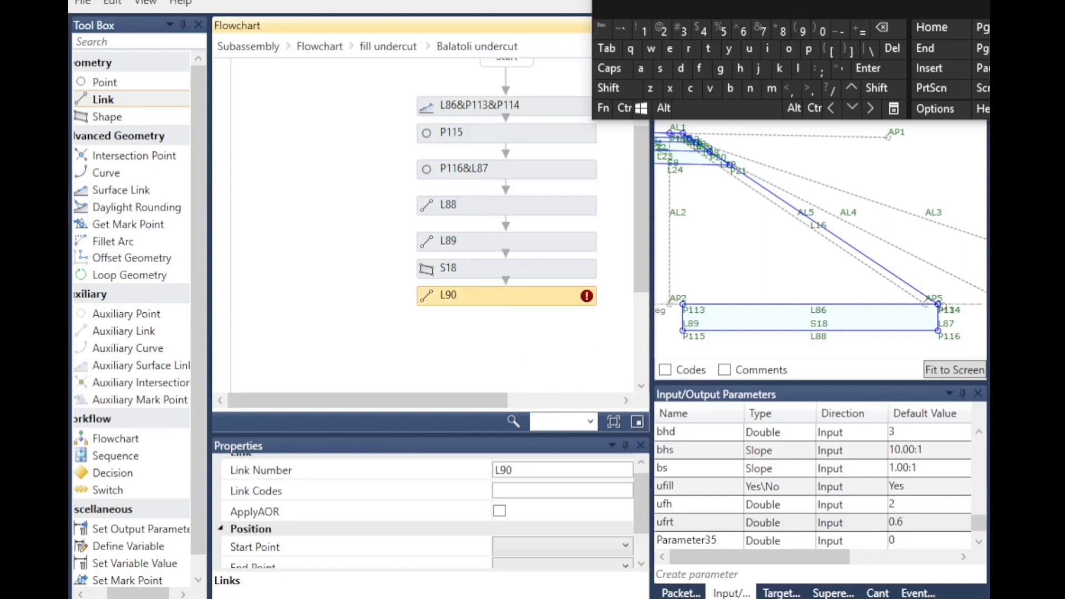
click(519, 545)
click(529, 369)
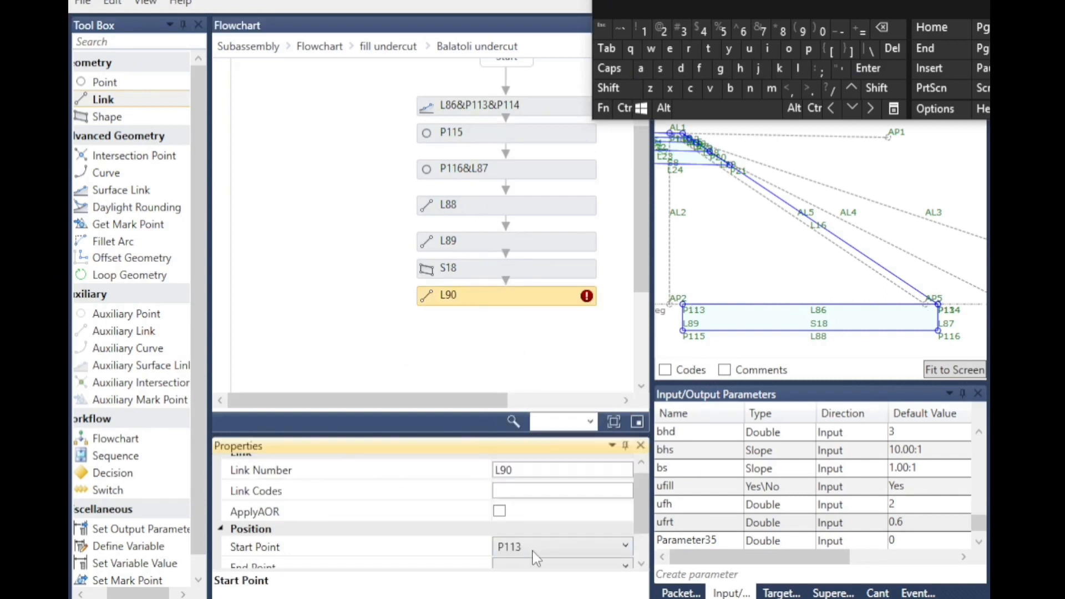
click(519, 566)
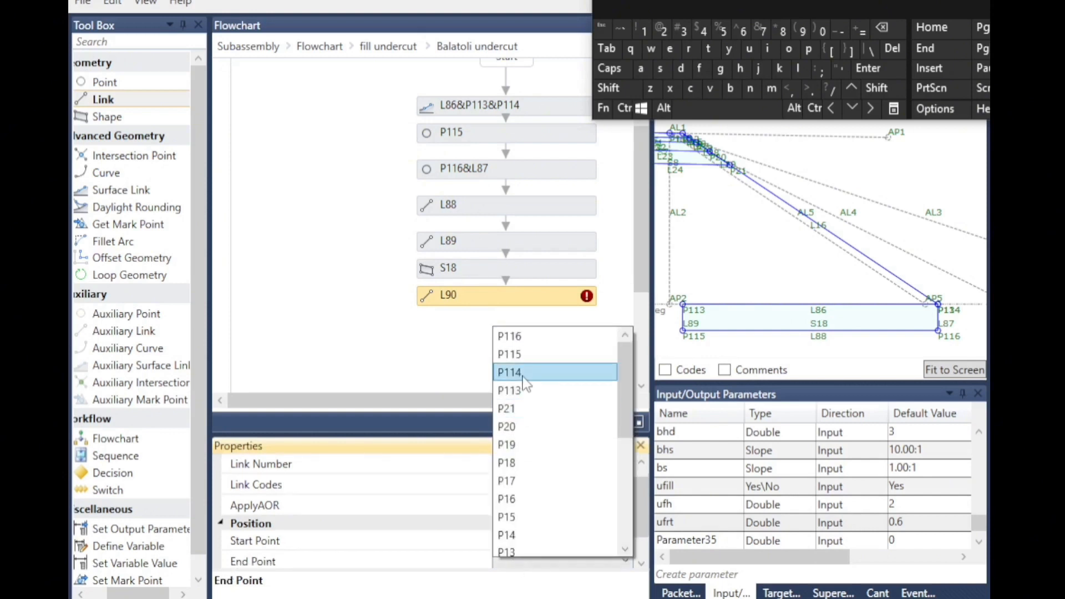
click(511, 372)
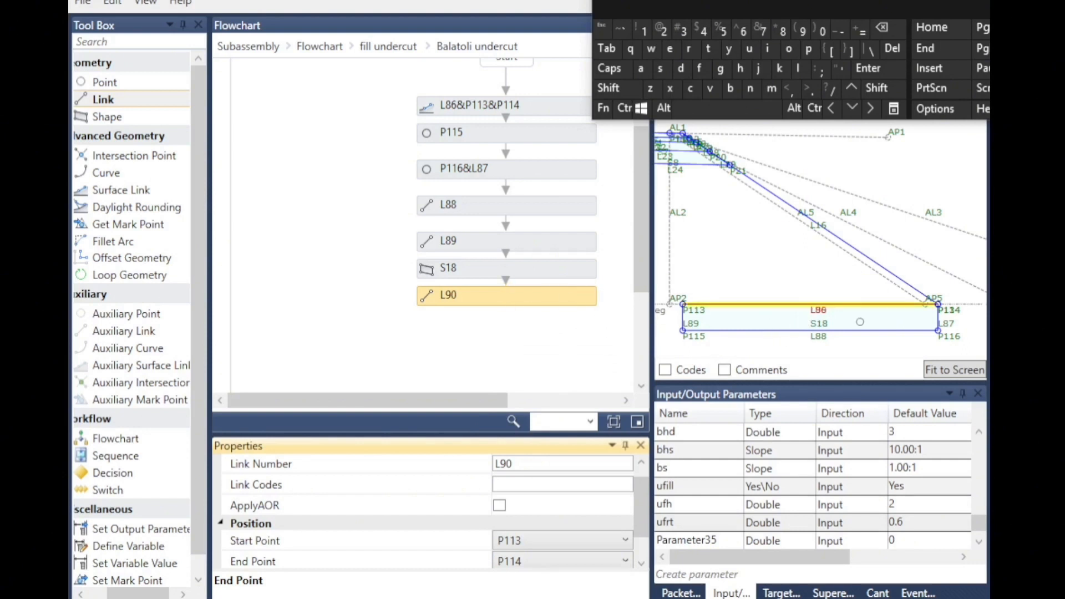
Add a second Shape below link L90 and assign it the links L90, L89, L88 and L87
scroll(547, 364, down, 1)
drag(105, 117, 519, 305)
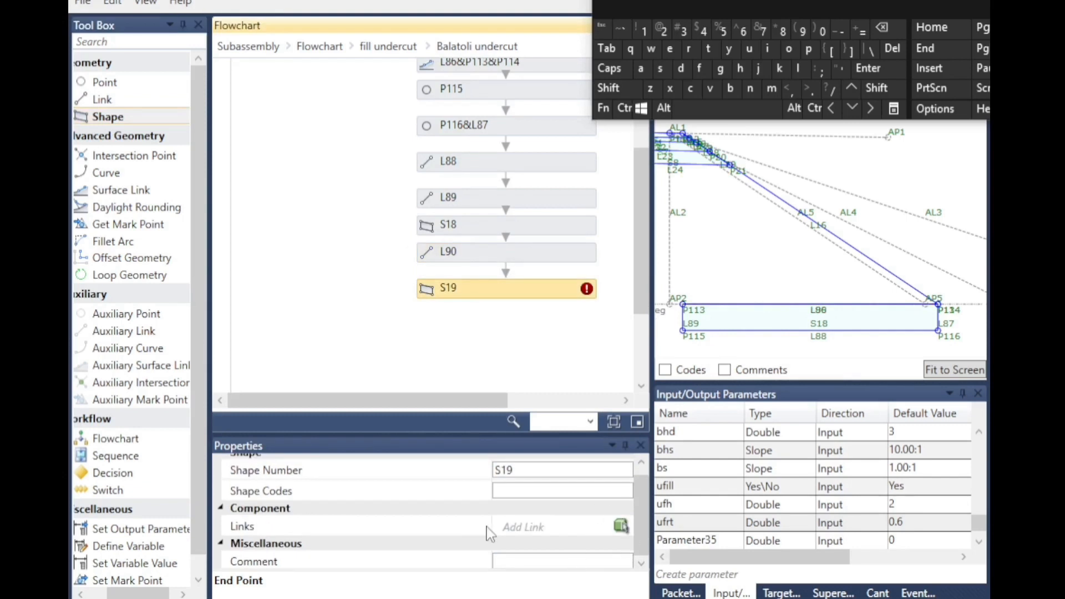
click(512, 527)
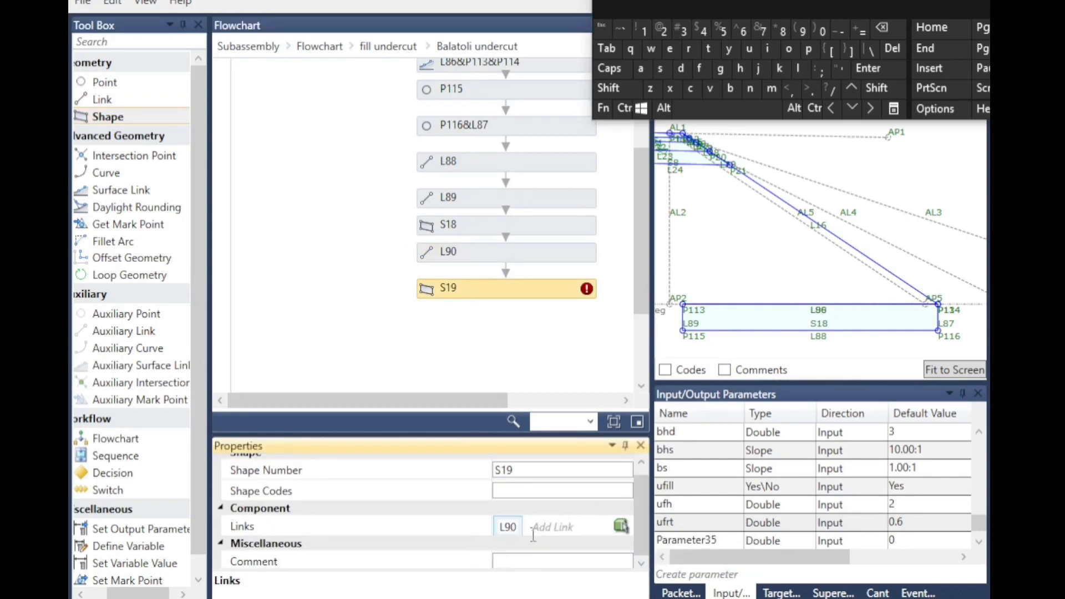
click(548, 526)
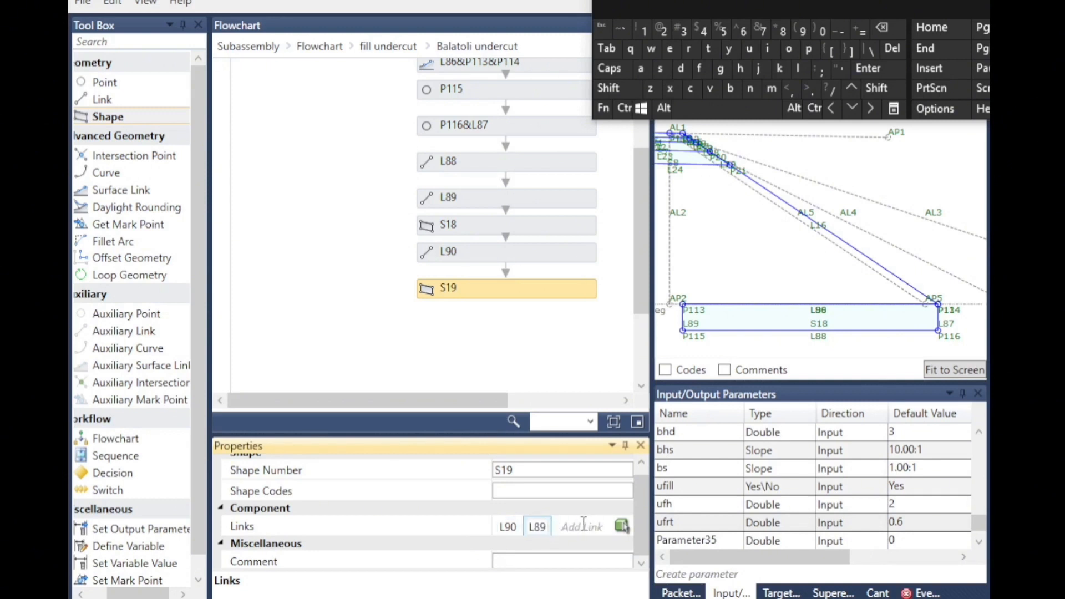
click(585, 527)
click(602, 527)
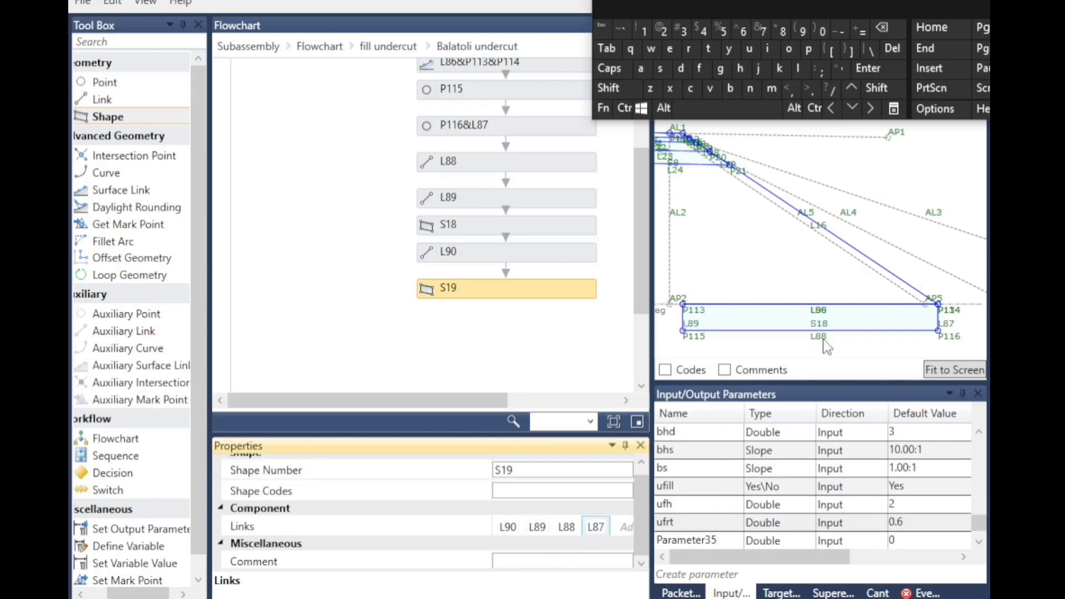
click(590, 353)
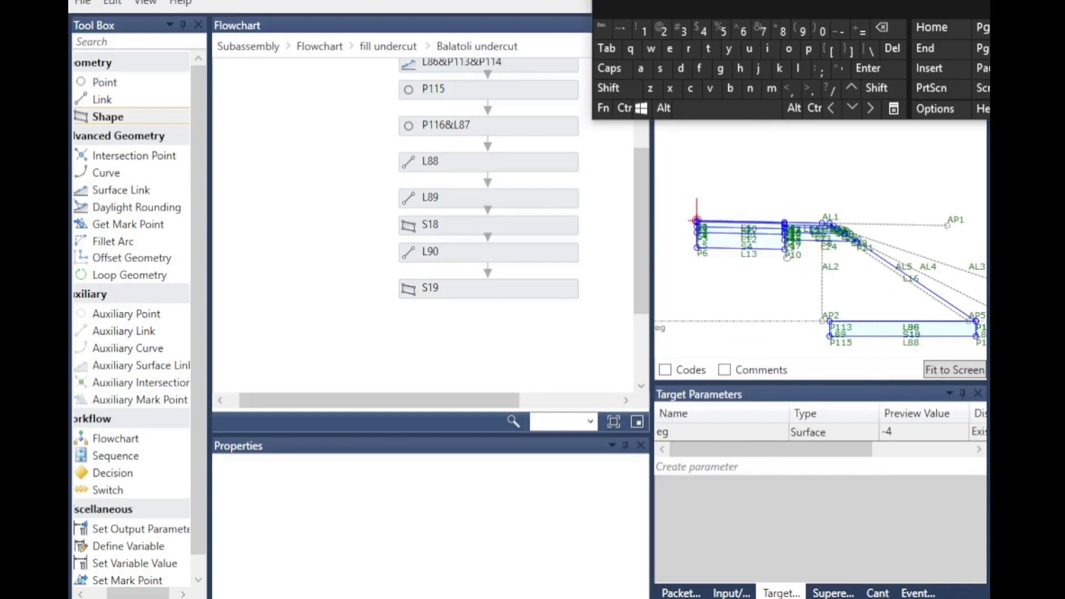
Raise the eg target surface in the preview, set its Preview Value to -1.9, and check which undercut is drawn
scroll(762, 268, down, 2)
drag(667, 291, 669, 272)
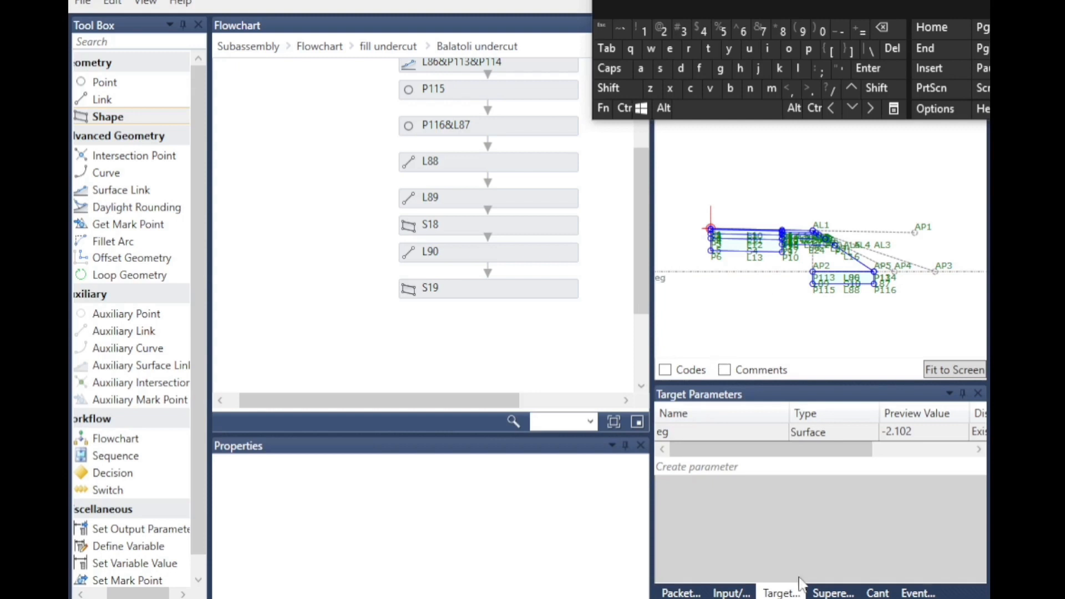
click(921, 433)
click(921, 433)
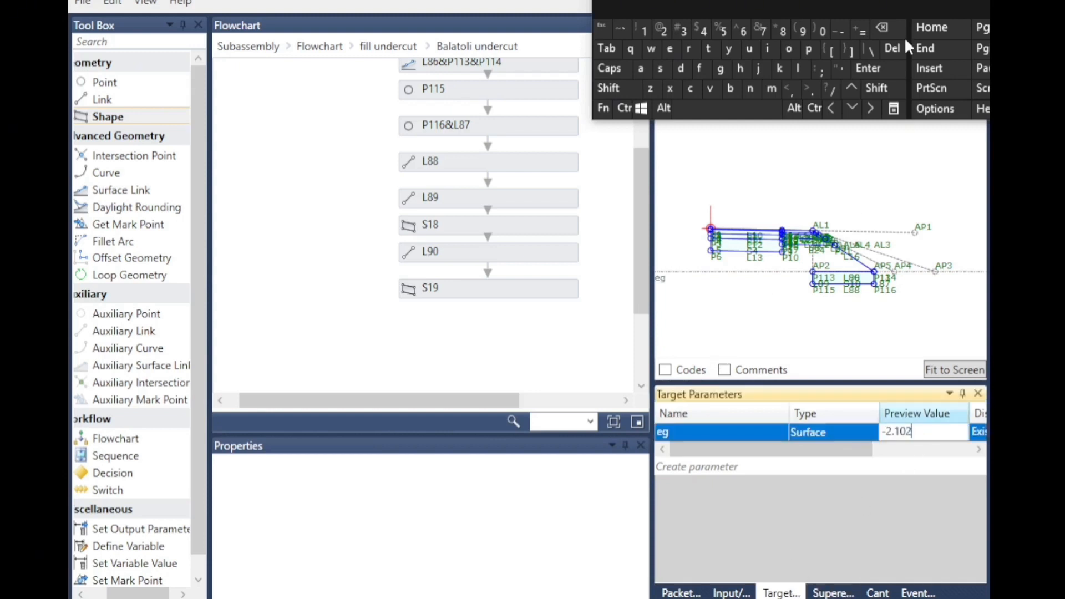
click(882, 28)
click(882, 28)
click(882, 28)
click(882, 28)
click(882, 28)
click(643, 31)
click(807, 89)
click(803, 31)
click(767, 328)
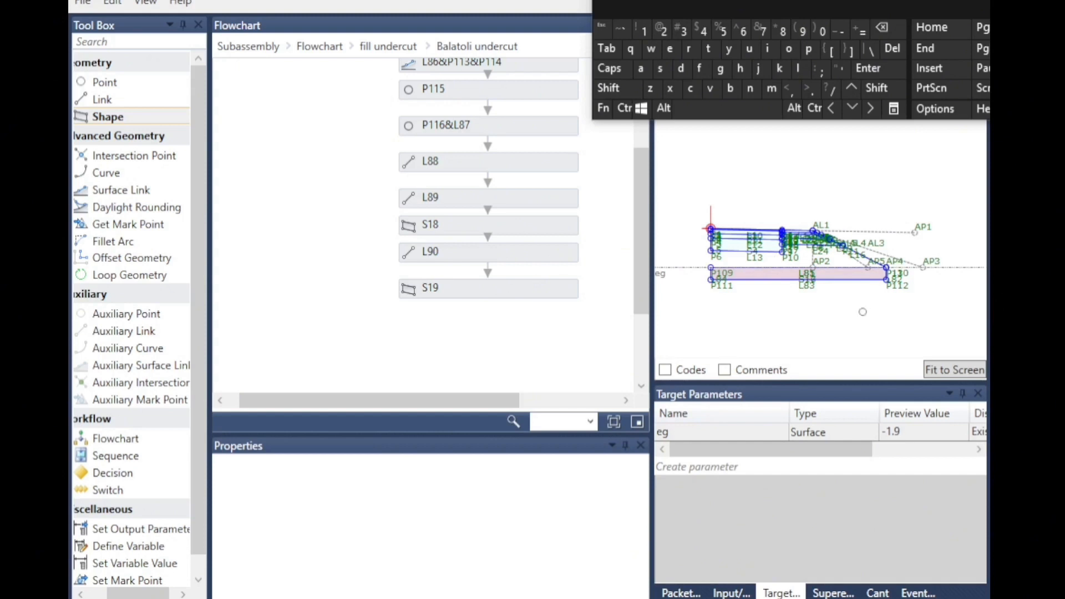
scroll(834, 264, up, 2)
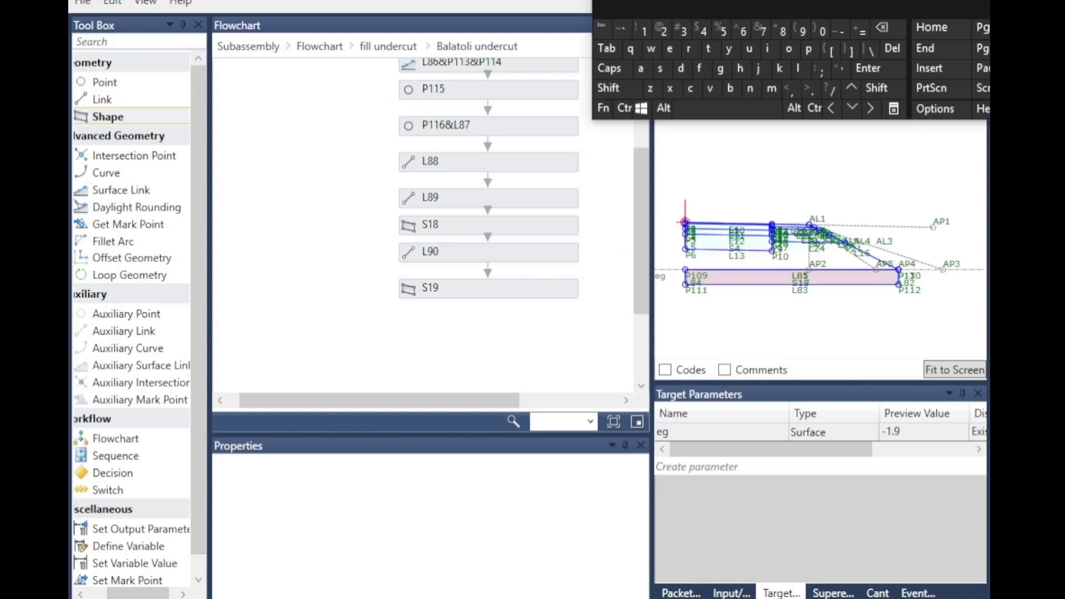
Return to the parent Flowchart level containing the Fill and fill undercut flowcharts
click(328, 47)
scroll(369, 202, down, 5)
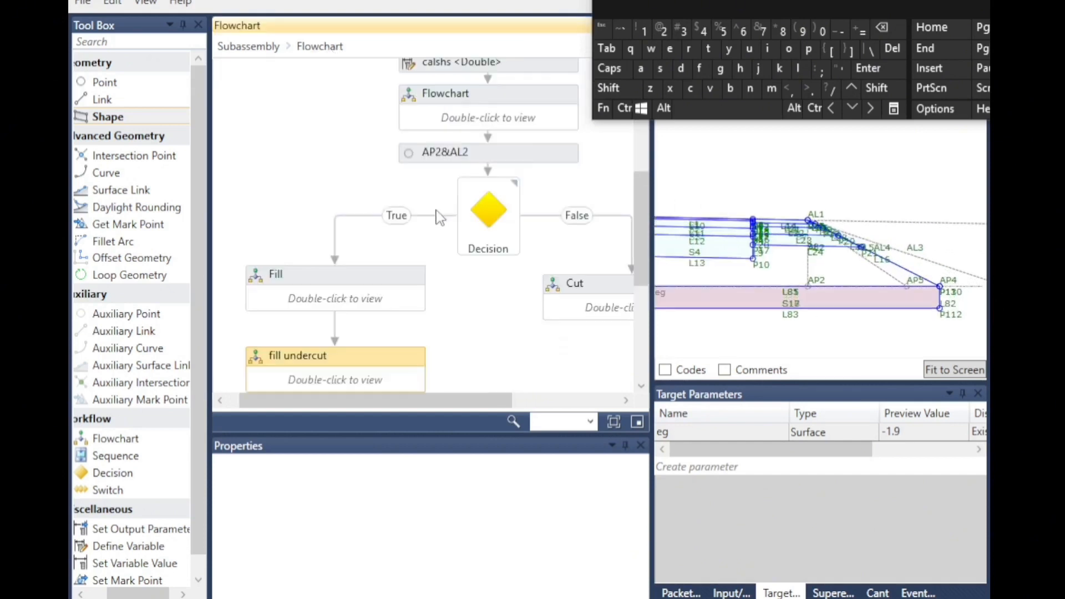